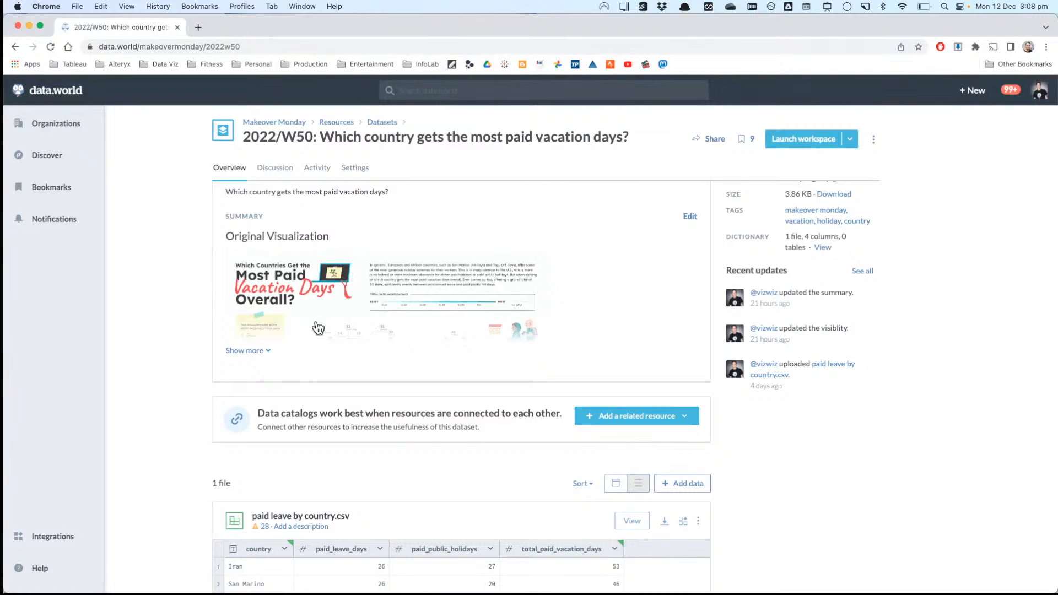
Step: Expand the dataset summary to view the whole original visualization of paid vacation days
click(247, 350)
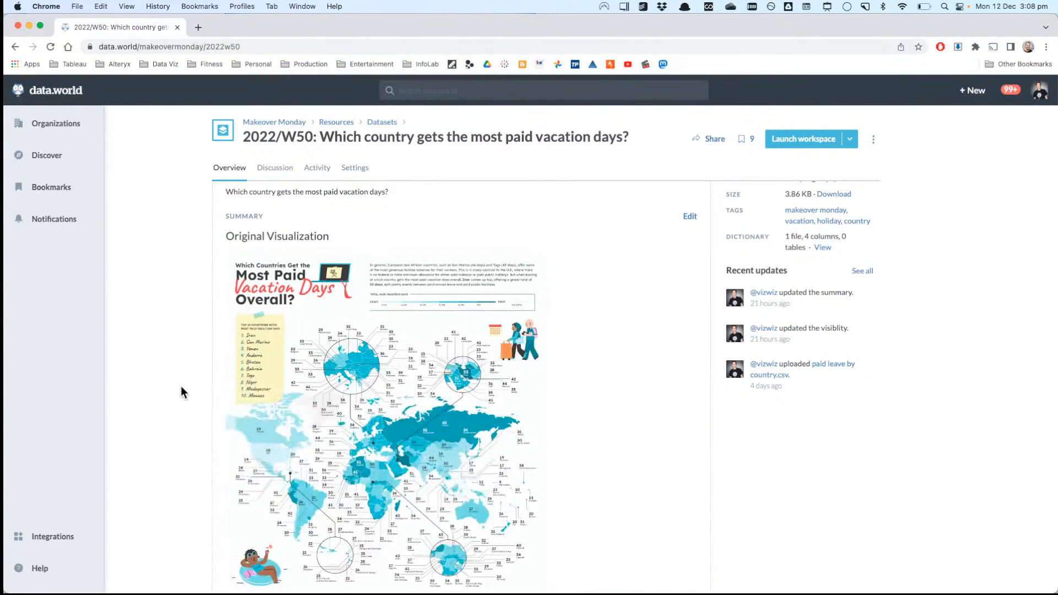
scroll(181, 386, down, 1)
scroll(180, 386, up, 1)
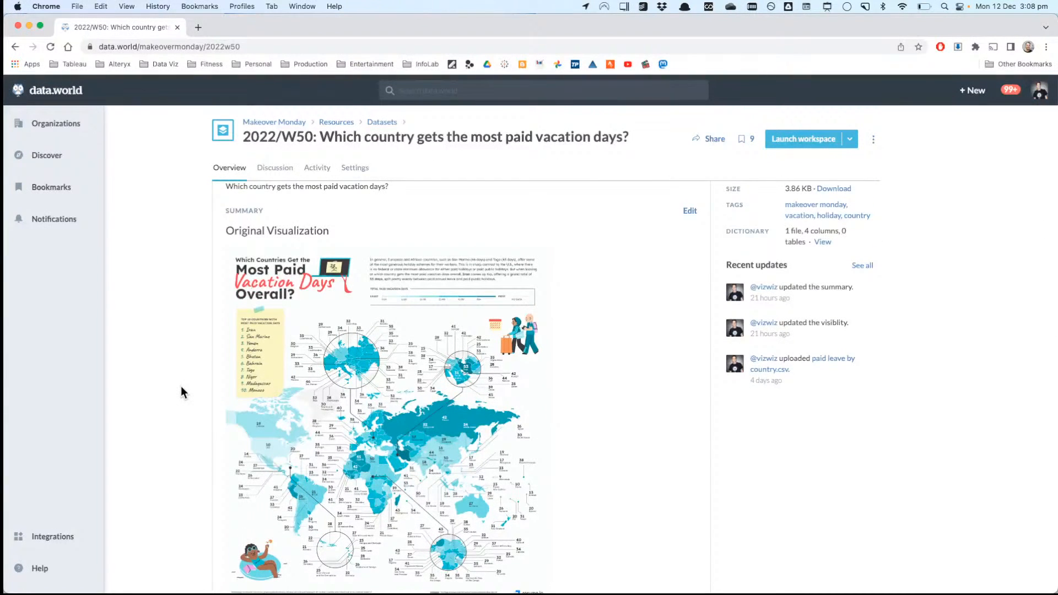
scroll(181, 387, down, 3)
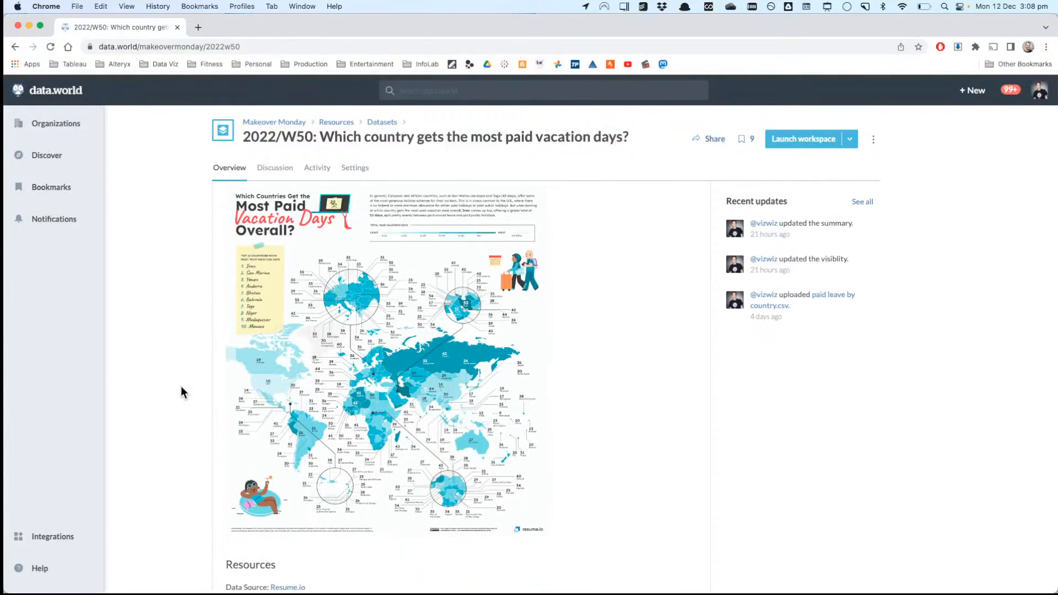
Step: Open the original visualization image in a separate browser tab and switch to it
right_click(341, 361)
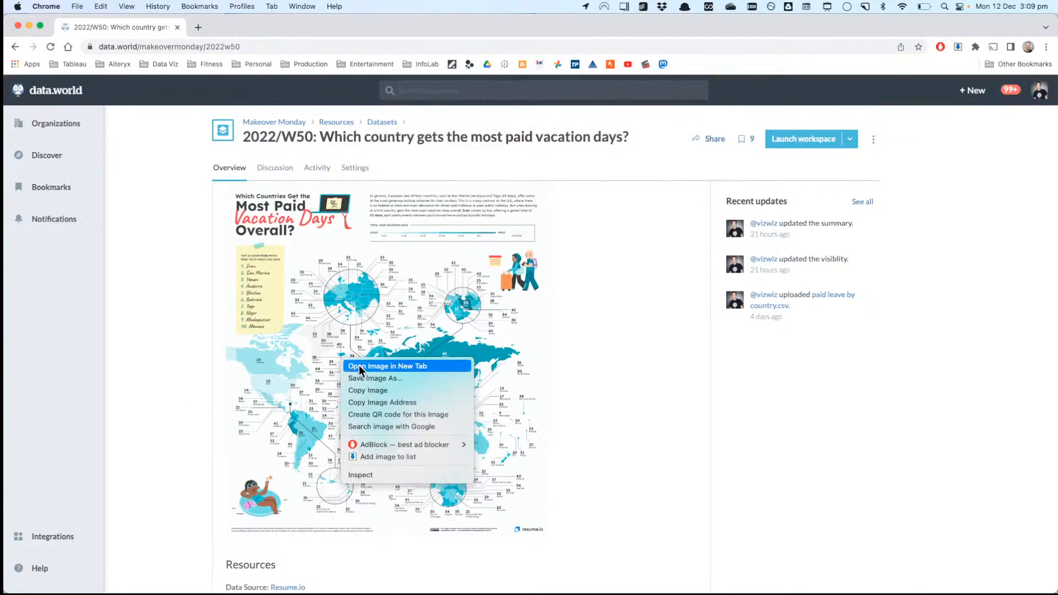
click(359, 365)
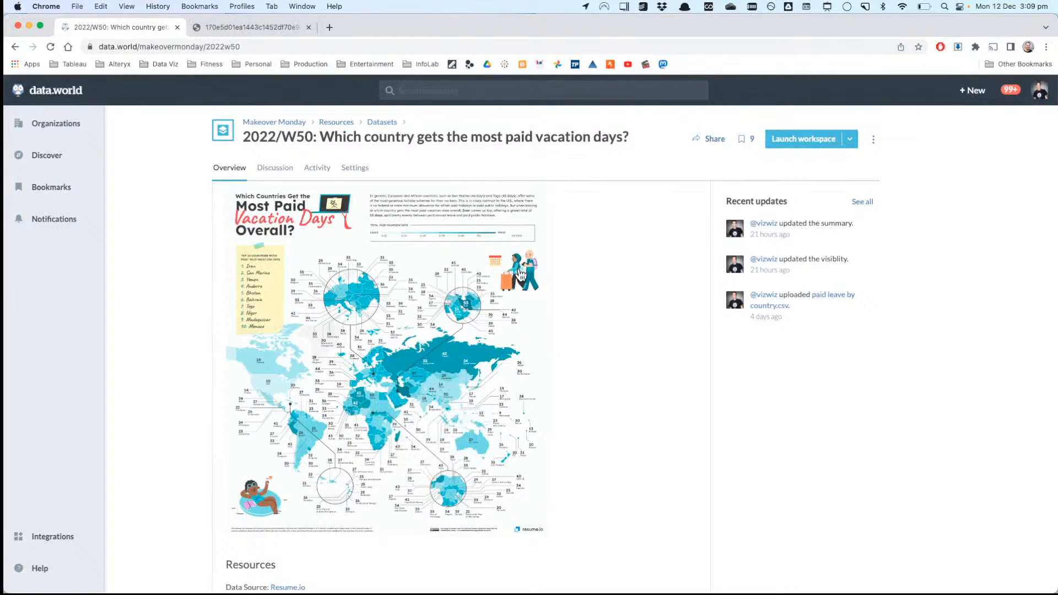
click(275, 28)
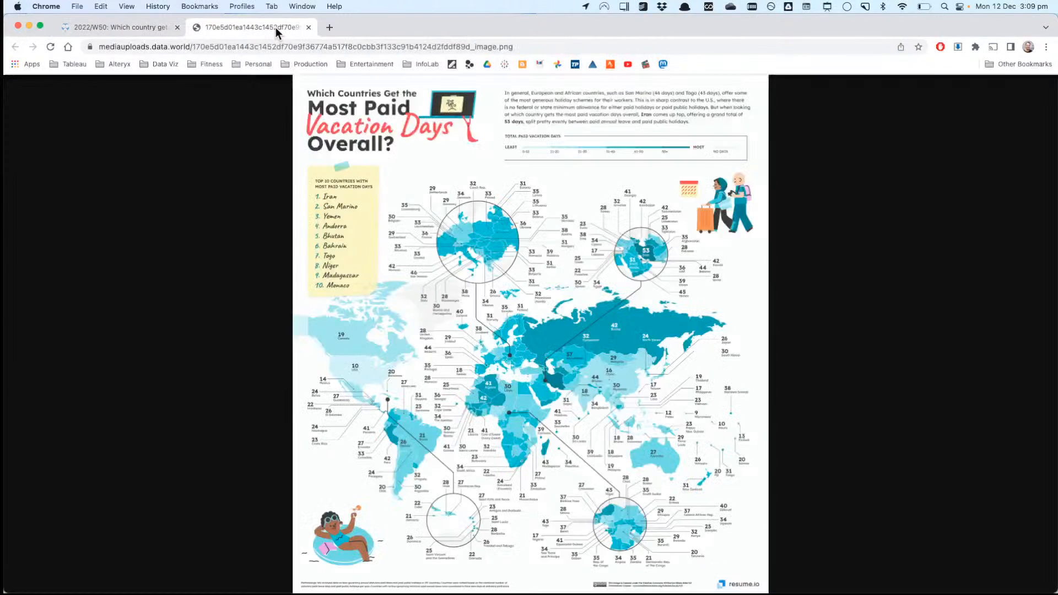
Step: Examine the enlarged infographic's title, legend, regional callouts and world map, then return it to fit the window
click(516, 256)
scroll(516, 257, up, 3)
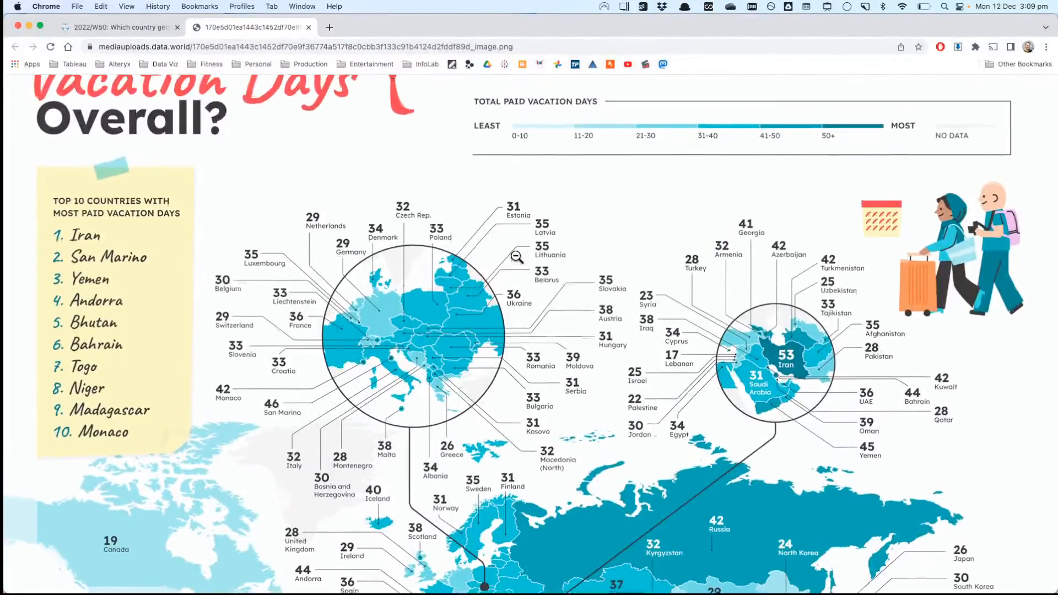
scroll(517, 258, down, 3)
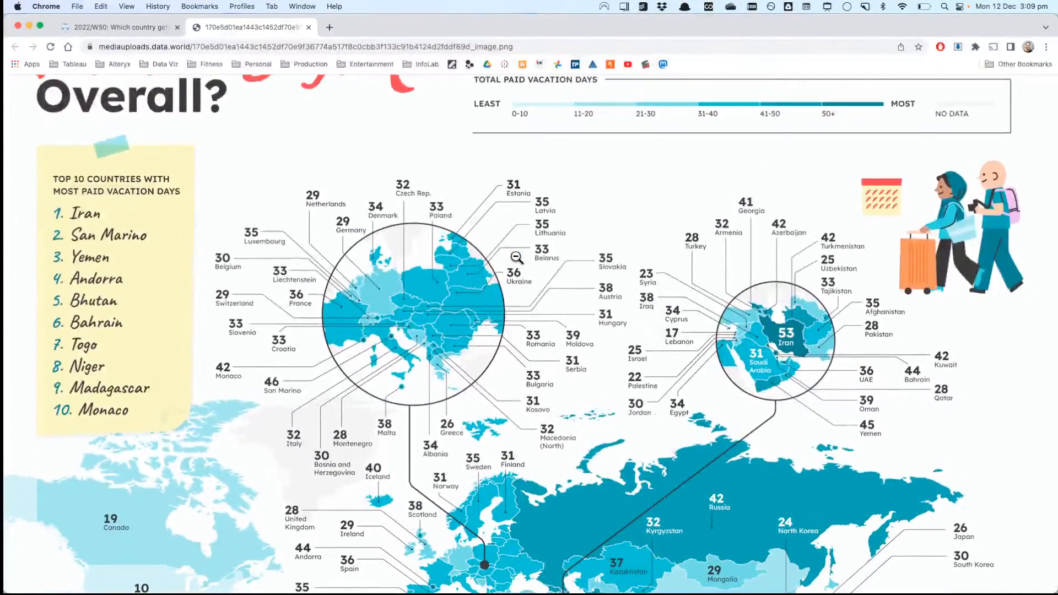
scroll(510, 275, up, 2)
scroll(510, 275, up, 2)
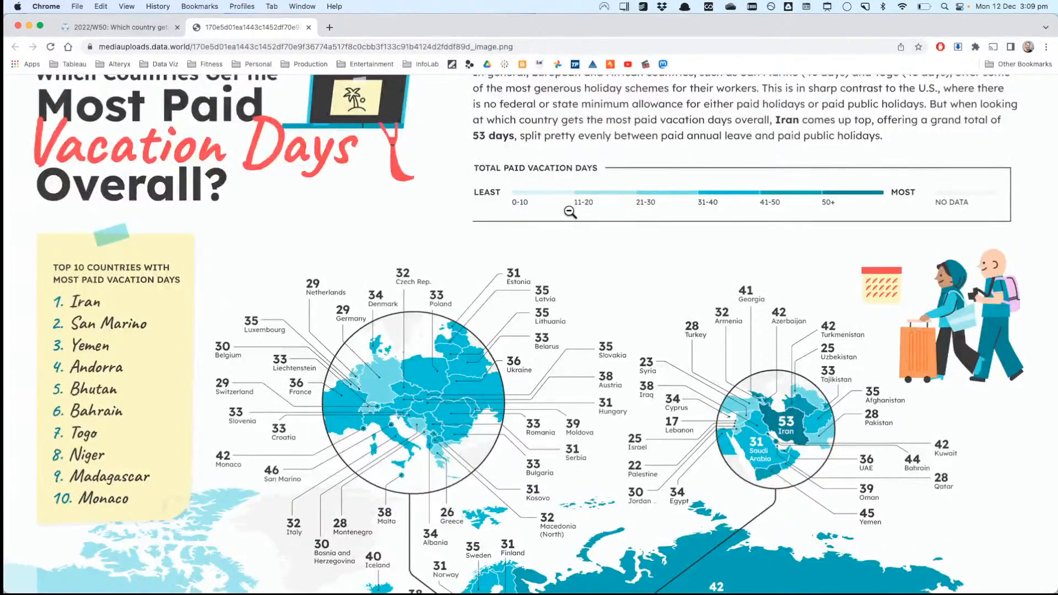
scroll(752, 273, down, 5)
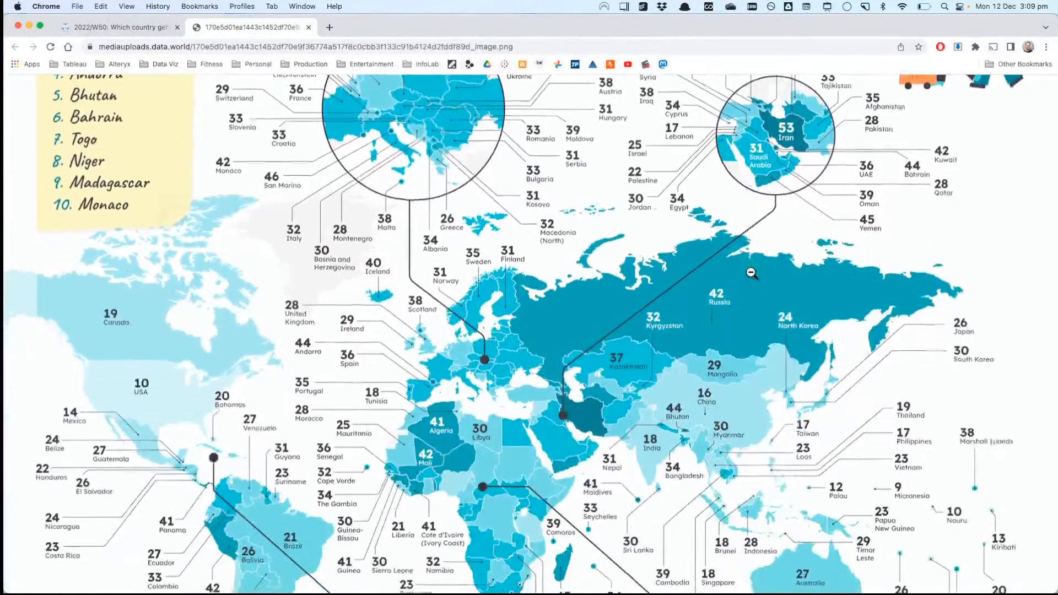
click(551, 292)
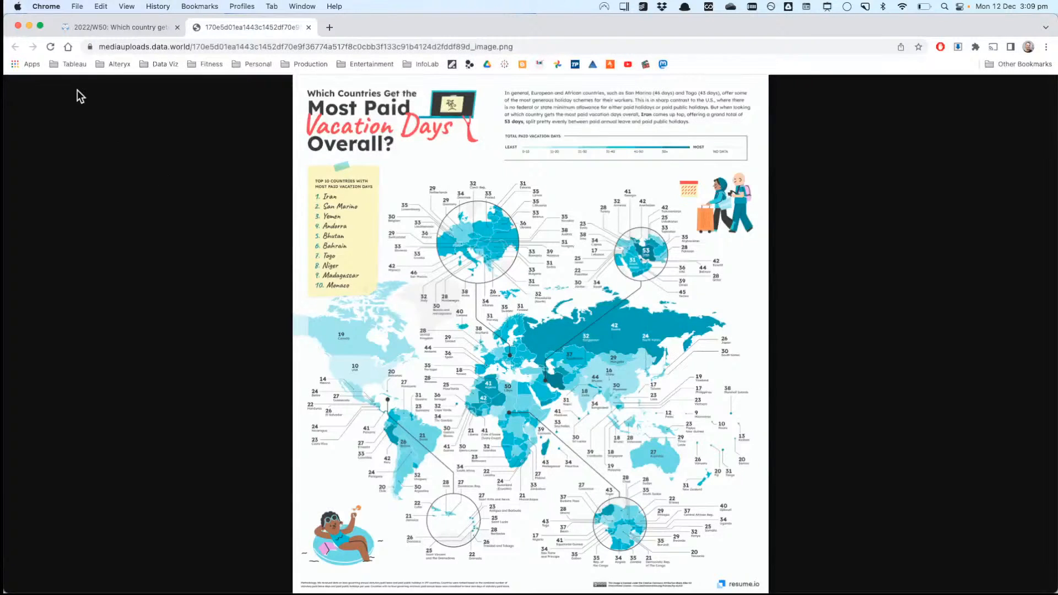
Step: Open the bookmarked Custom map file archive page and look through its map files and posts
click(72, 65)
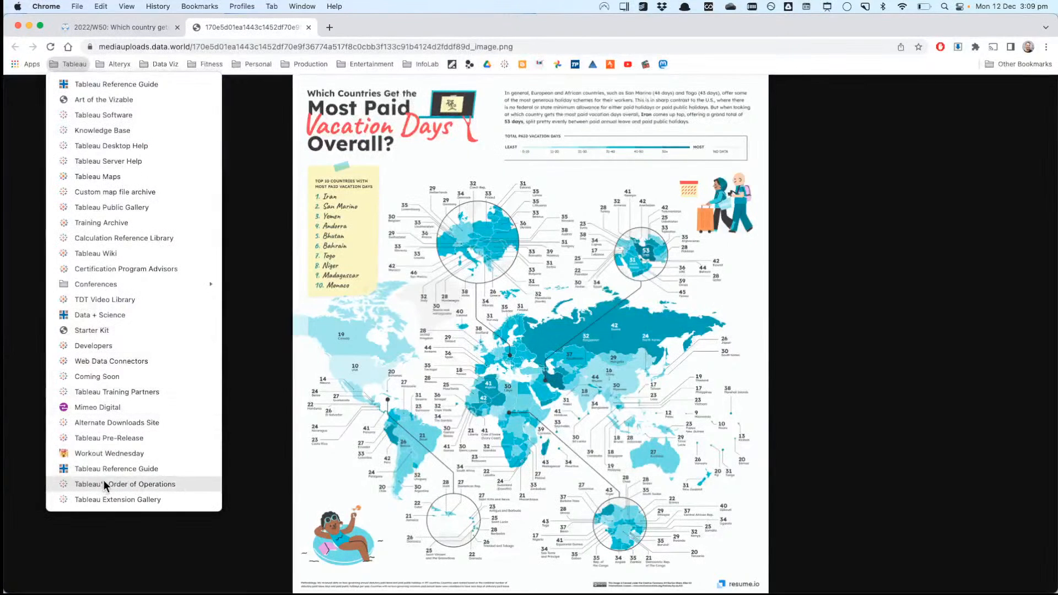
click(109, 191)
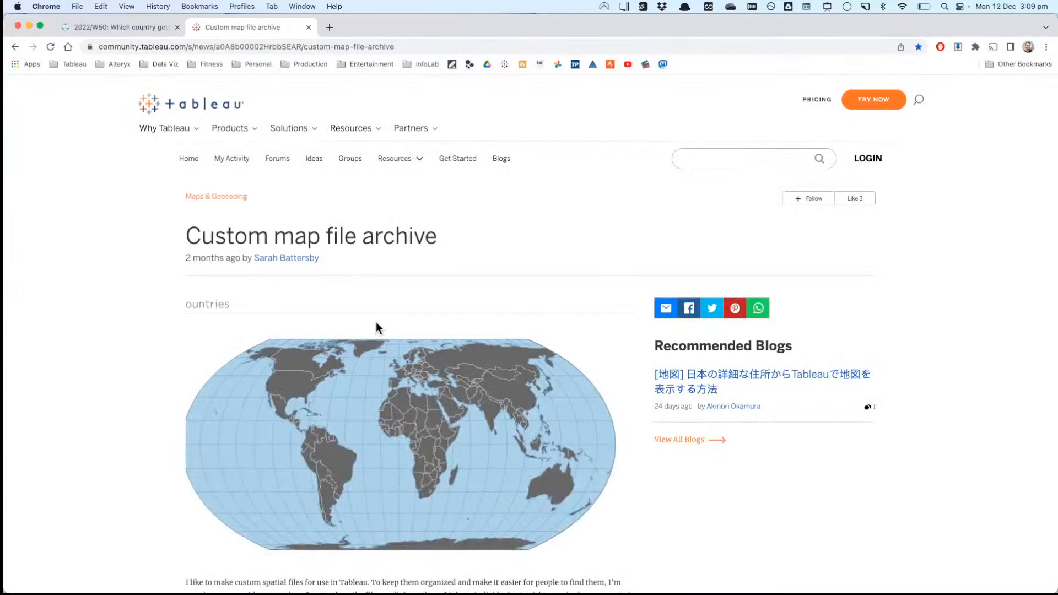
scroll(376, 327, down, 5)
scroll(376, 328, down, 4)
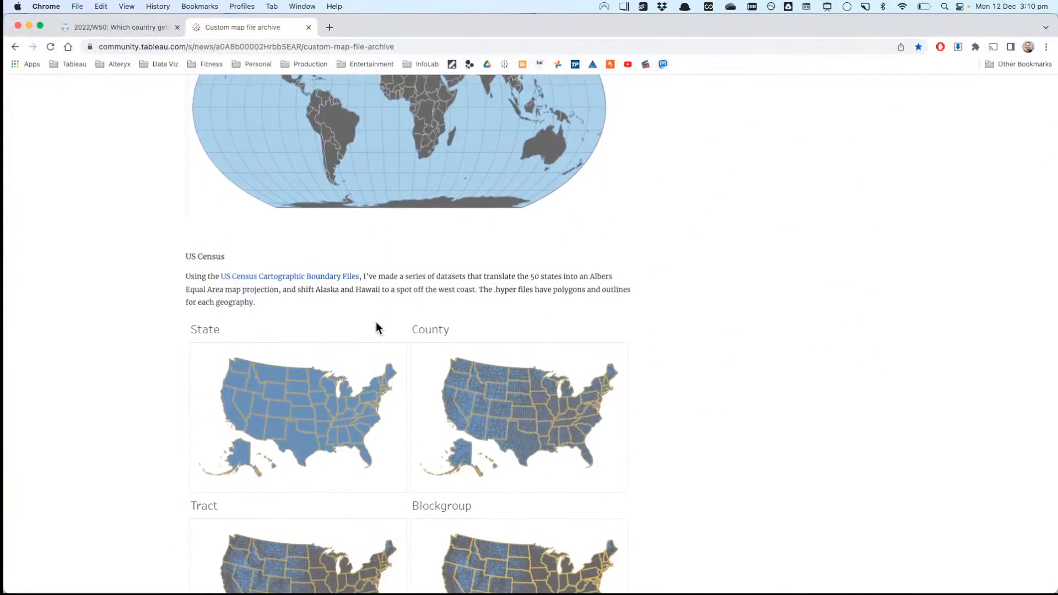
scroll(376, 325, down, 8)
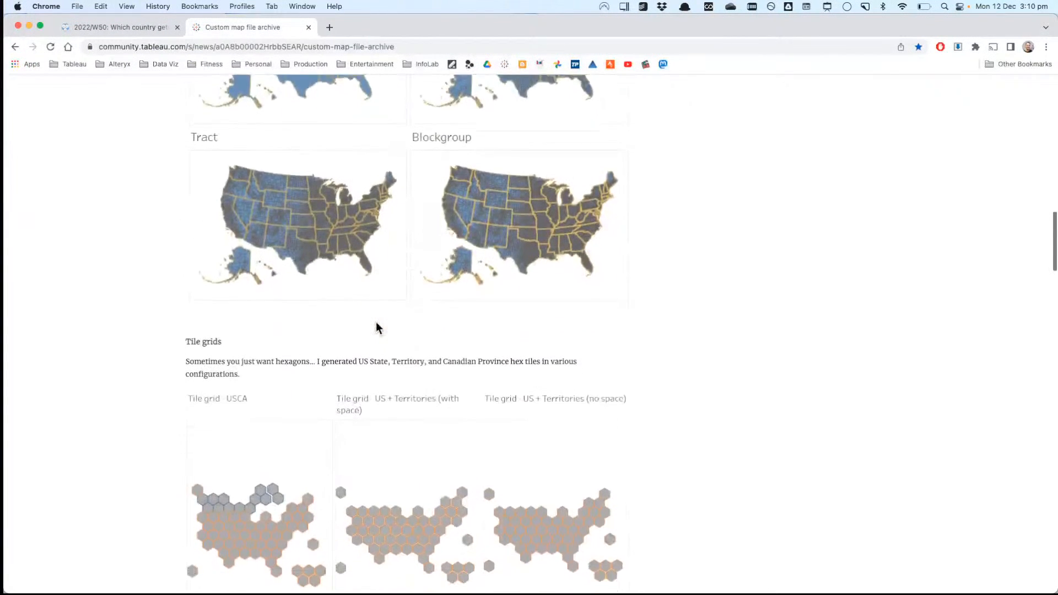
scroll(376, 324, down, 6)
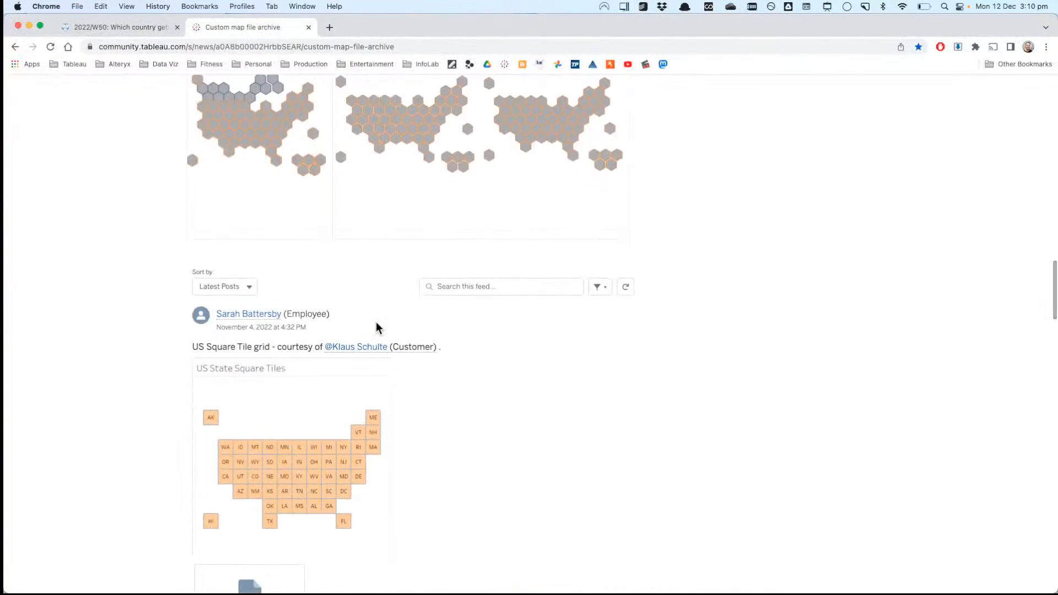
scroll(376, 325, up, 4)
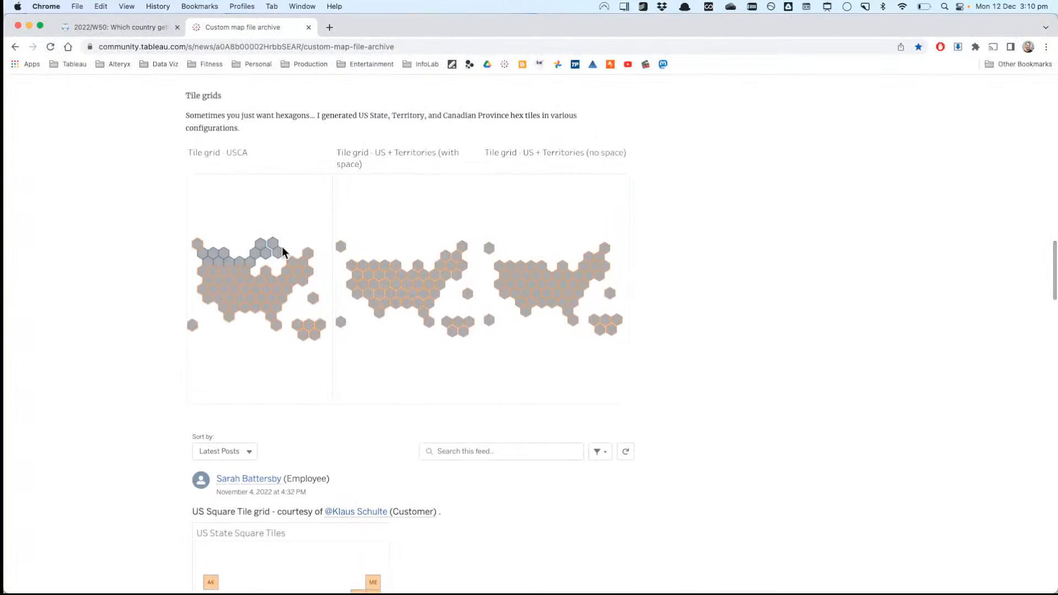
scroll(302, 354, down, 7)
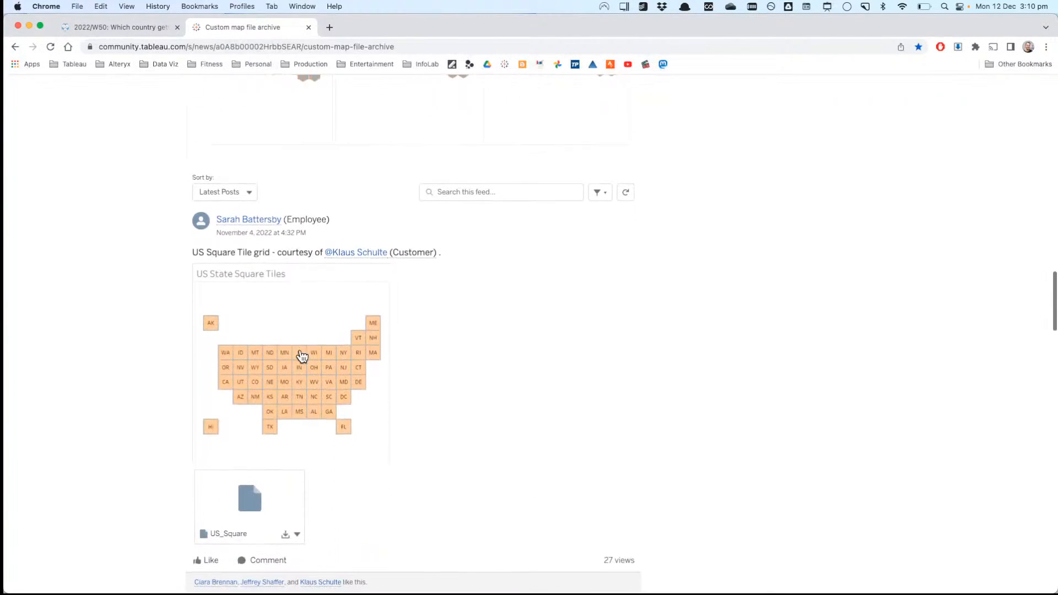
scroll(435, 352, down, 6)
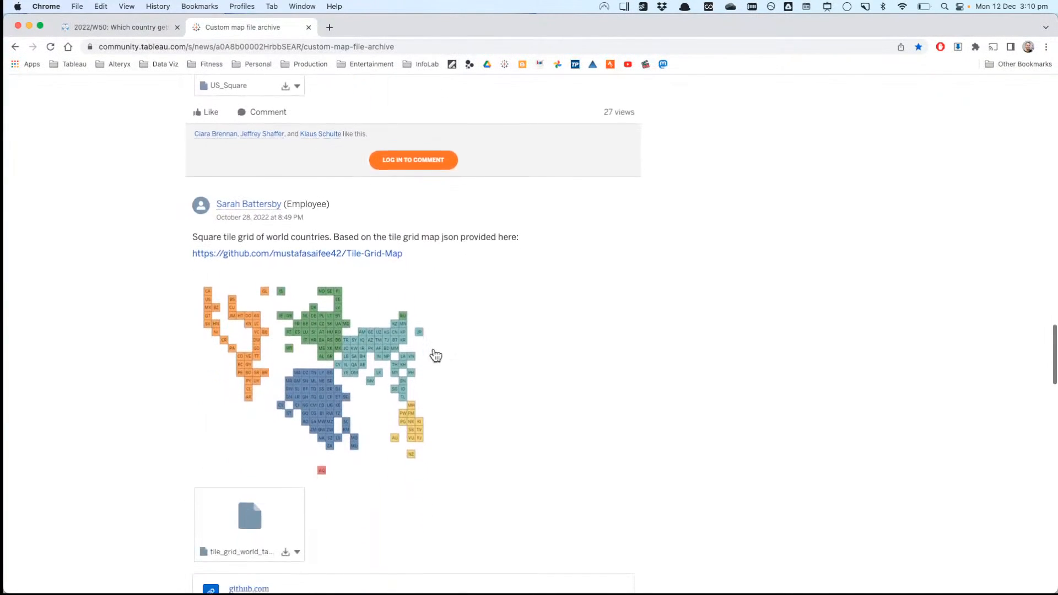
scroll(342, 348, down, 10)
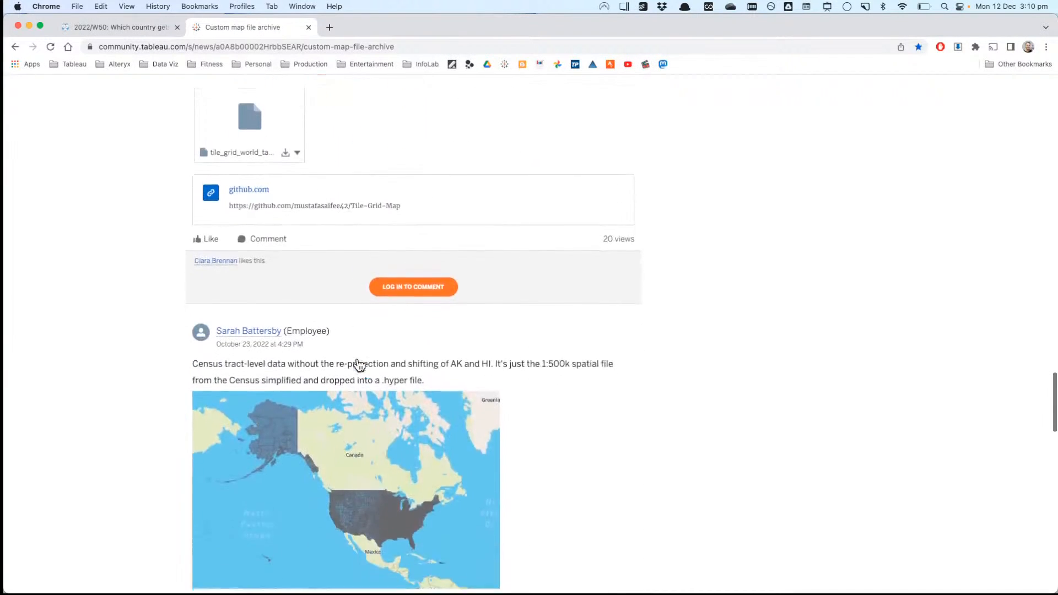
scroll(360, 367, down, 20)
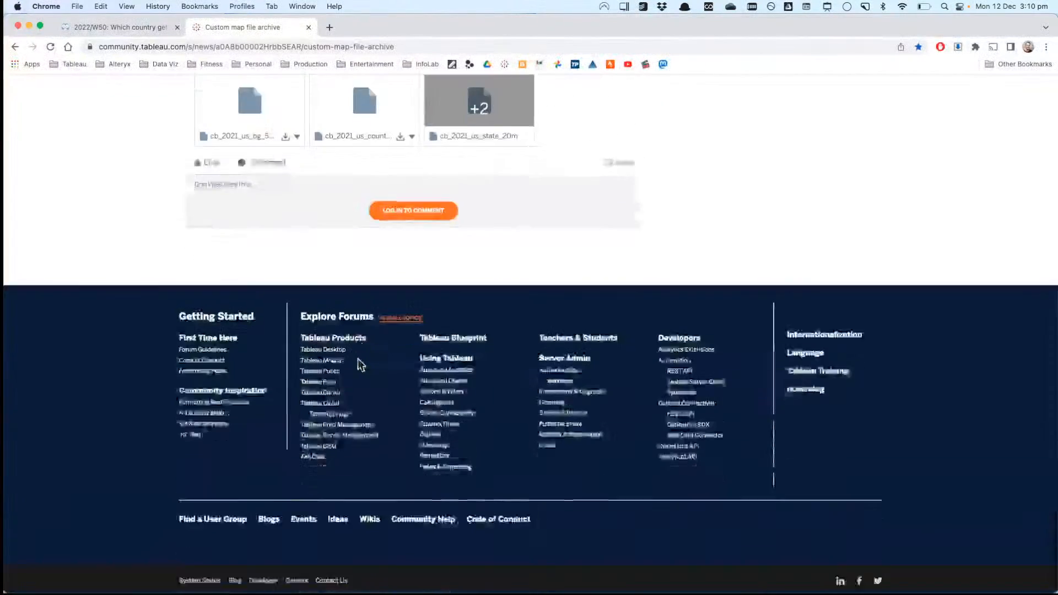
Step: Download the tile grid file from the post about the square tile grid of world countries
scroll(360, 366, up, 20)
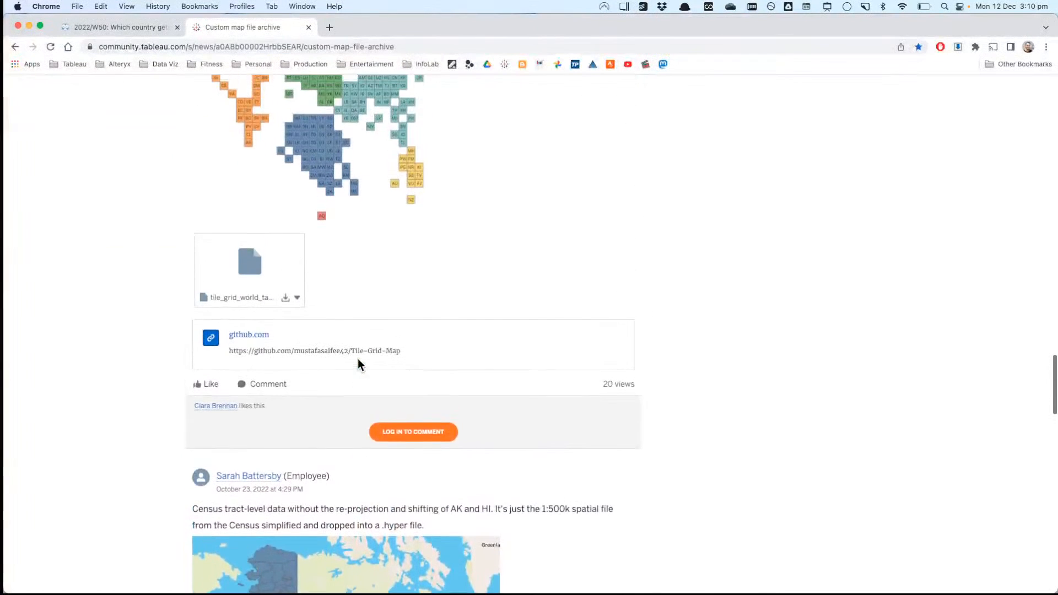
scroll(358, 361, up, 2)
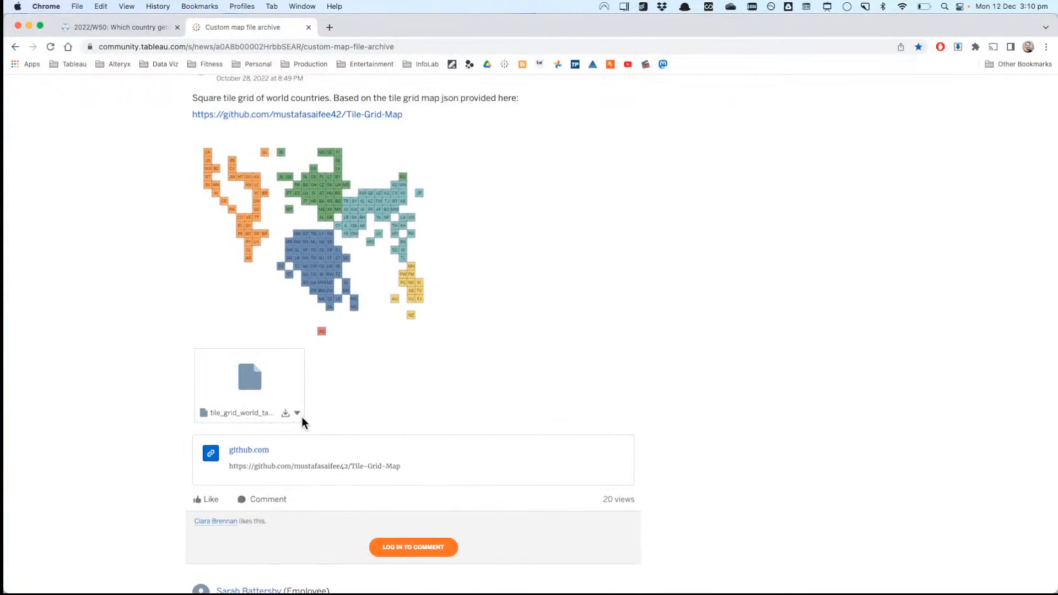
click(285, 414)
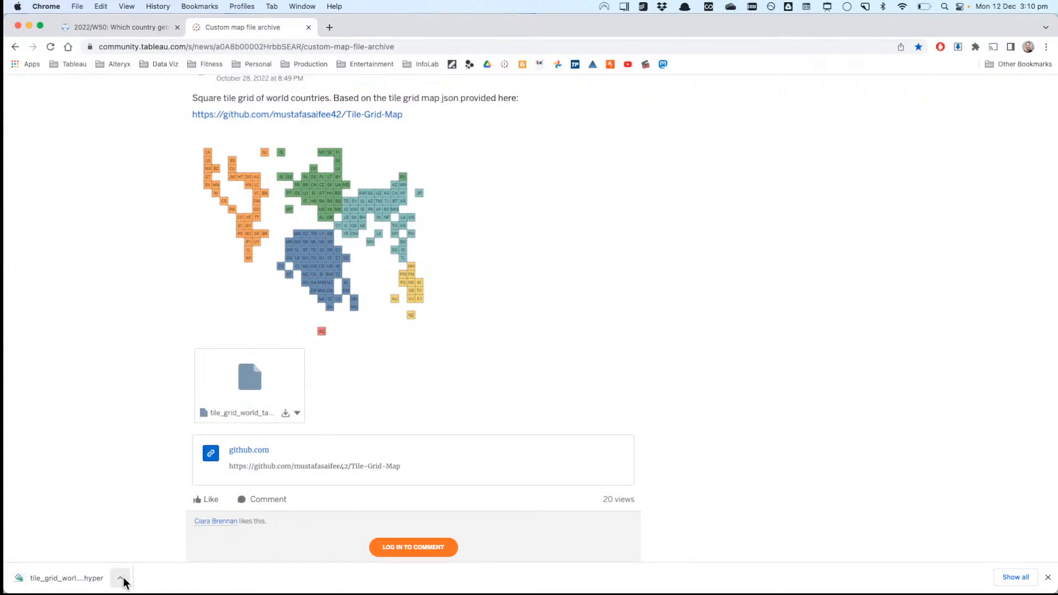
Step: Open the linked Tile-Grid-Map GitHub repository in a new tab and look through its README, including the missing countries list
super+click(298, 468)
click(369, 28)
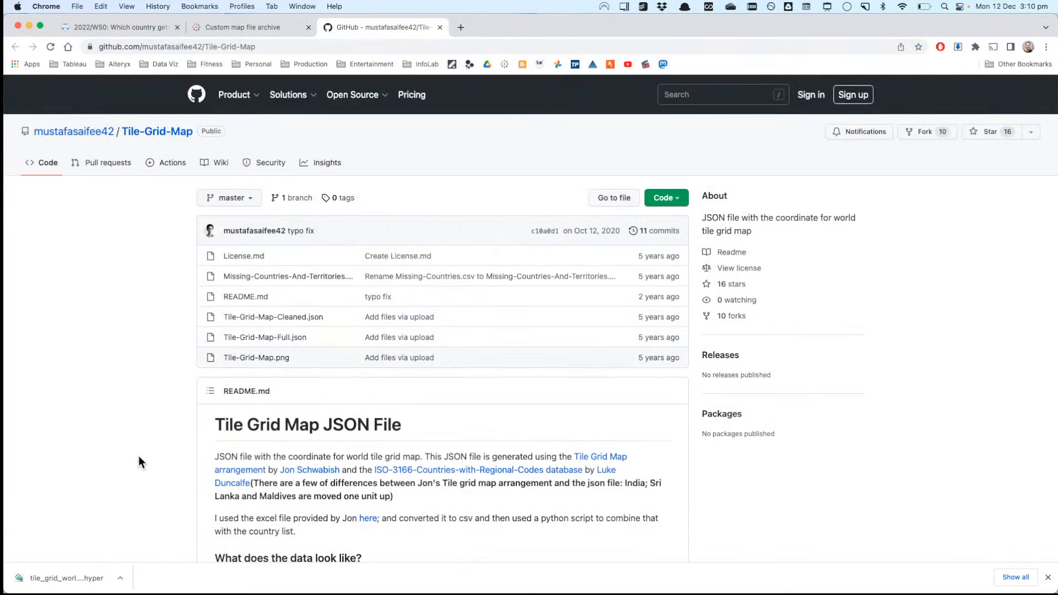
scroll(140, 463, down, 5)
scroll(140, 462, down, 15)
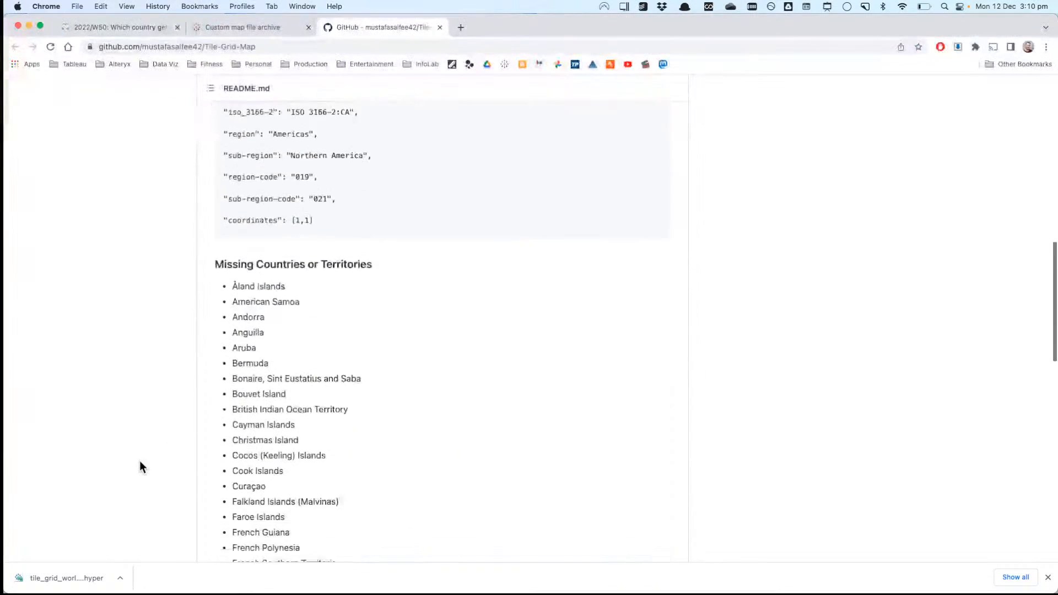
scroll(140, 460, up, 20)
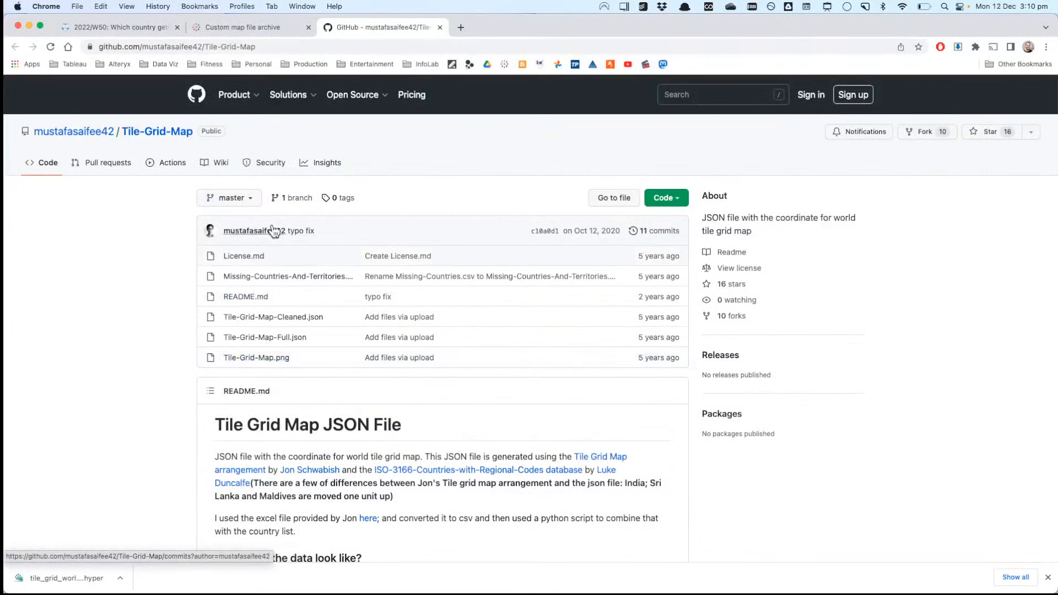
Step: Reveal the downloaded tile_grid_world_tableau.hyper file in Finder
click(119, 578)
click(136, 562)
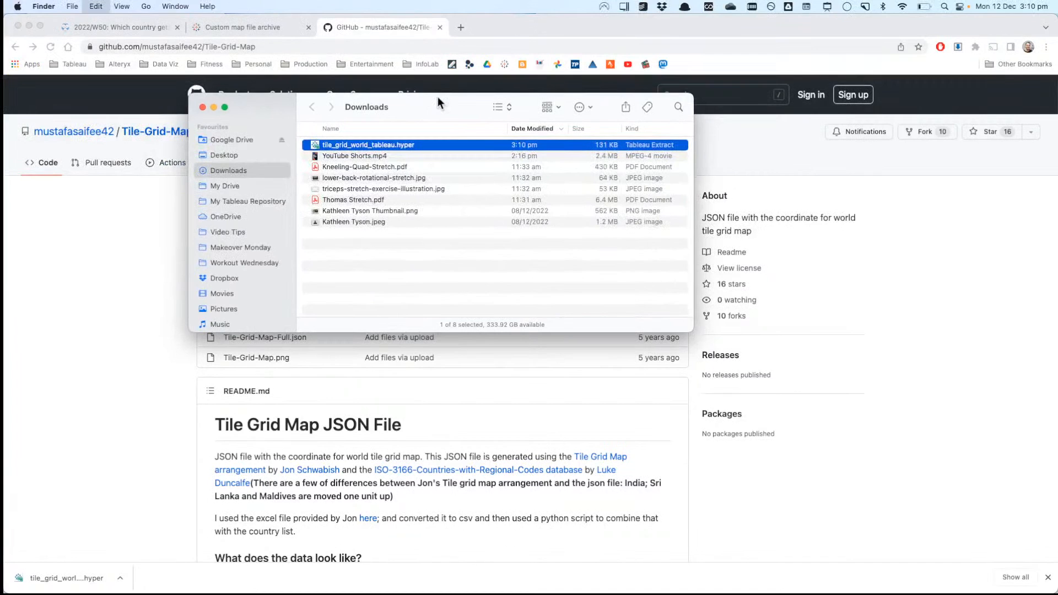
Step: Move tile_grid_world_tableau.hyper from Downloads into the Datasources folder in My Drive
click(231, 245)
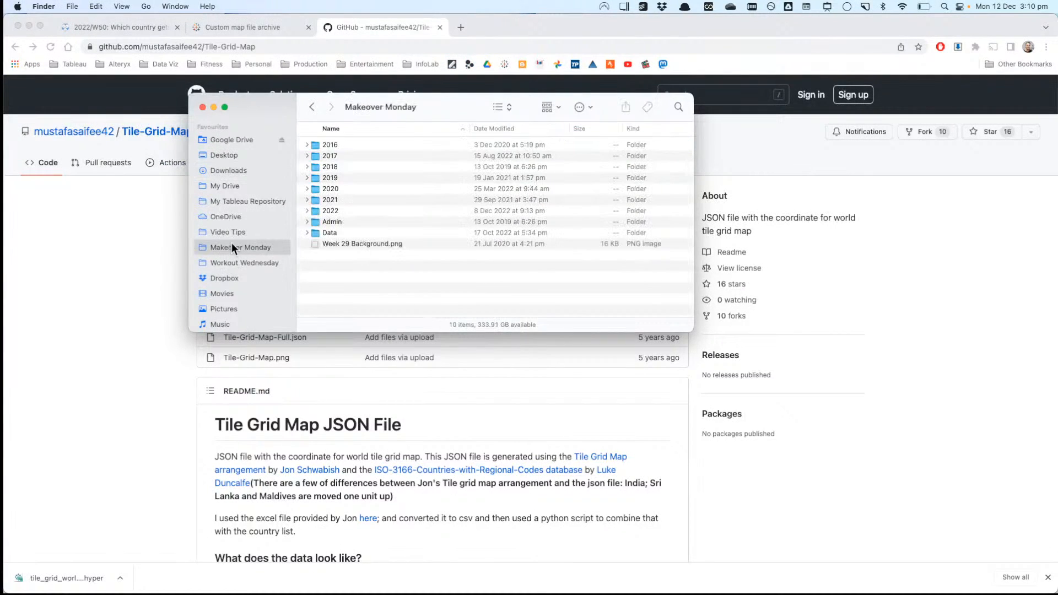
click(225, 186)
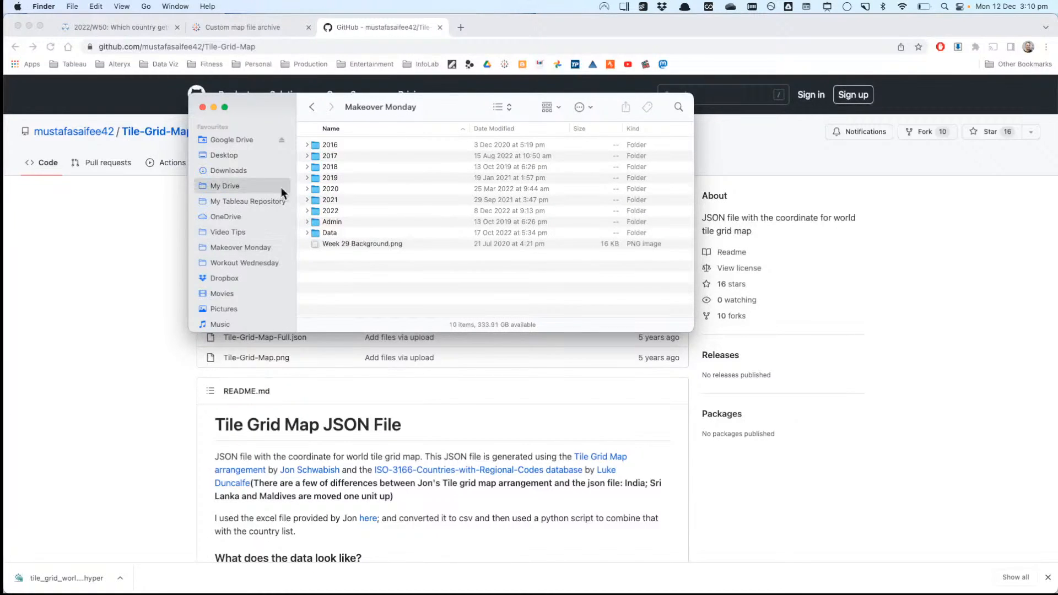
scroll(321, 299, down, 10)
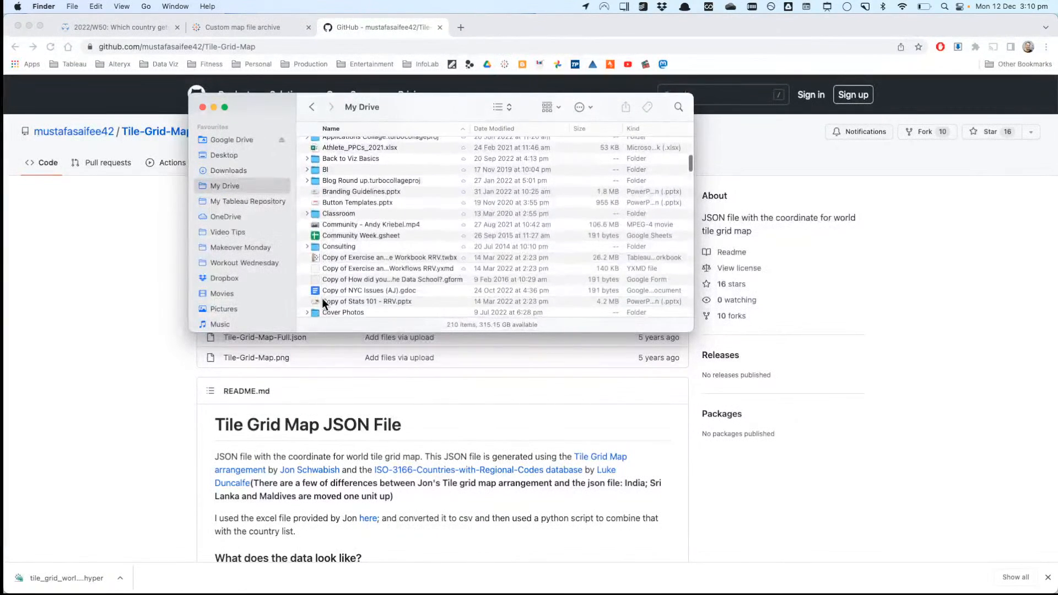
scroll(312, 270, down, 5)
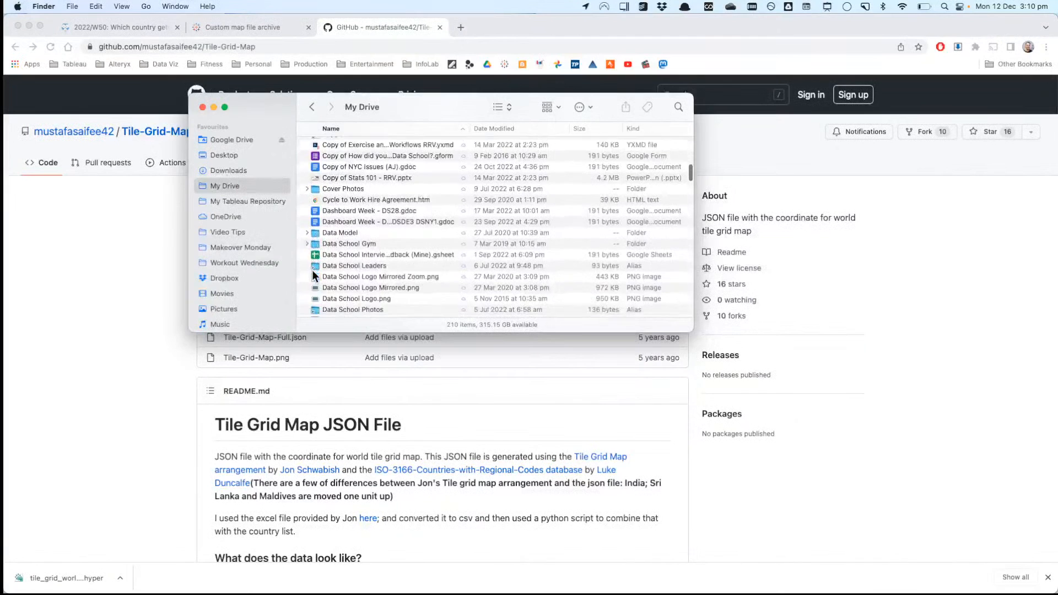
double_click(312, 276)
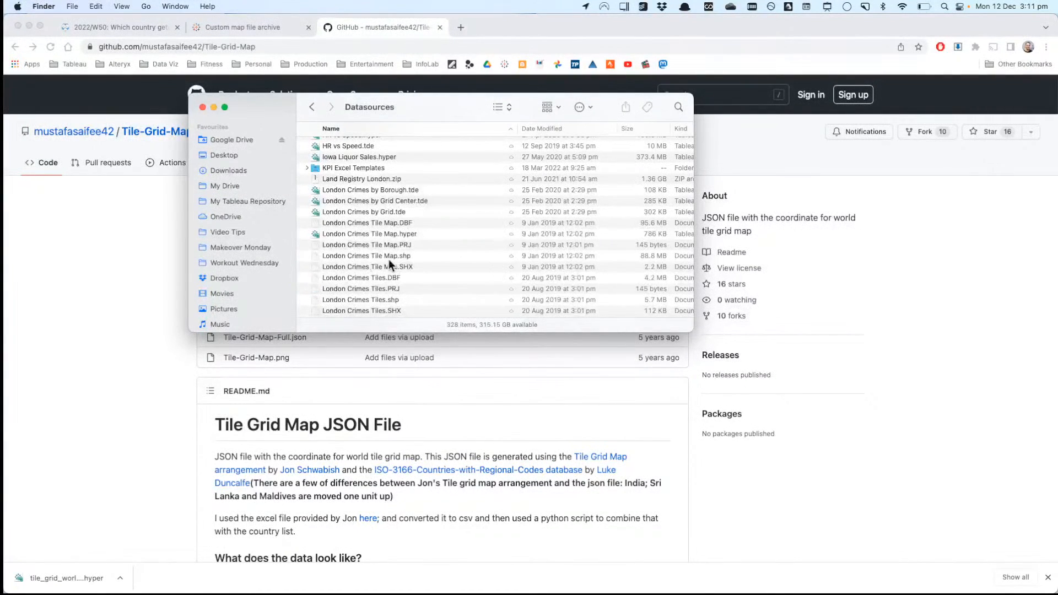
scroll(410, 268, down, 20)
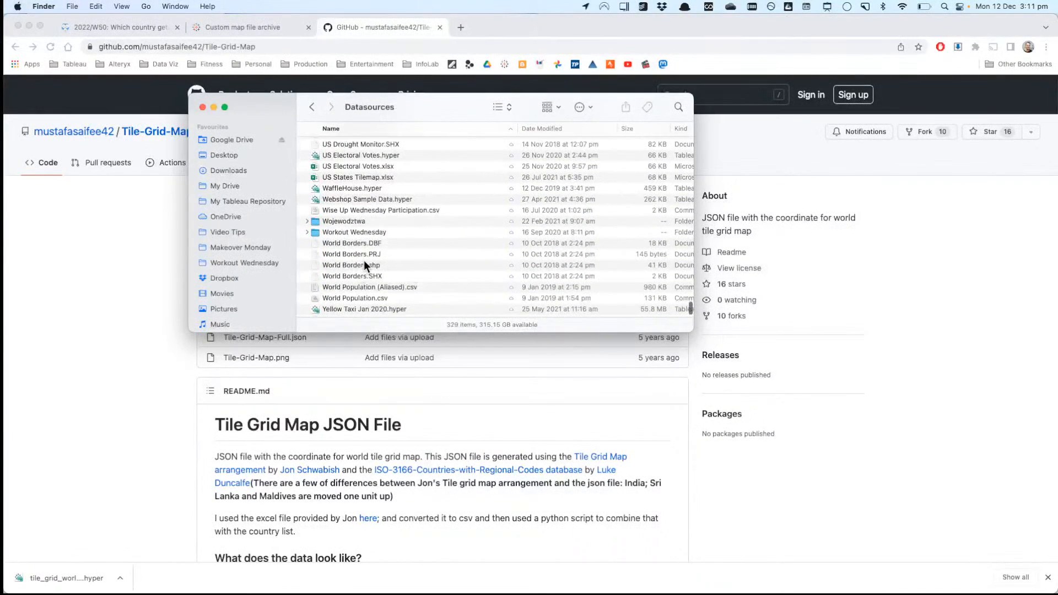
Step: Locate tile_grid_world_tableau.hyper in the Datasources folder's file list
click(358, 263)
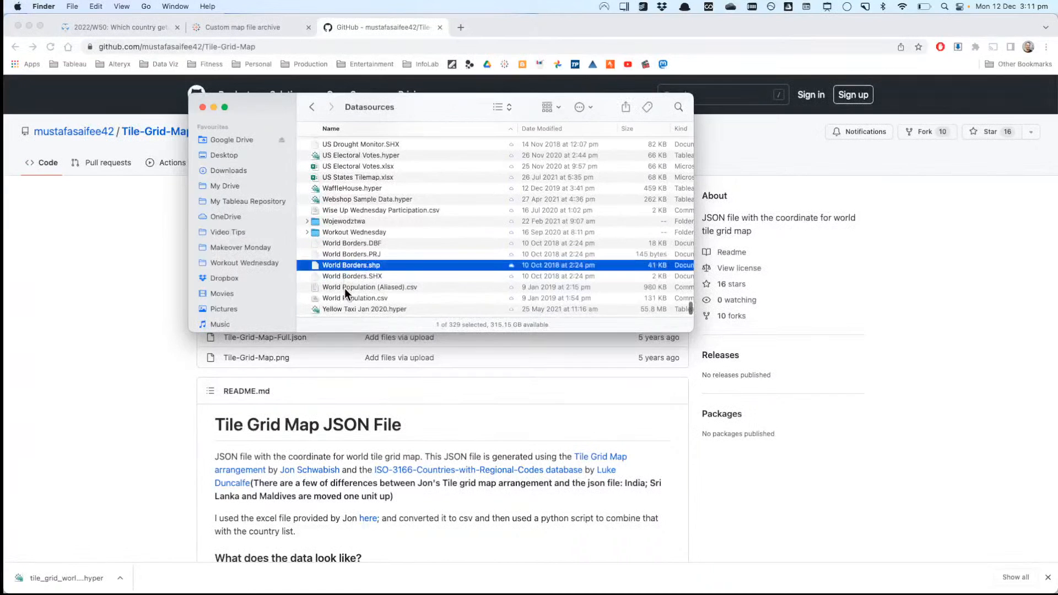
scroll(345, 288, down, 1)
scroll(349, 283, up, 5)
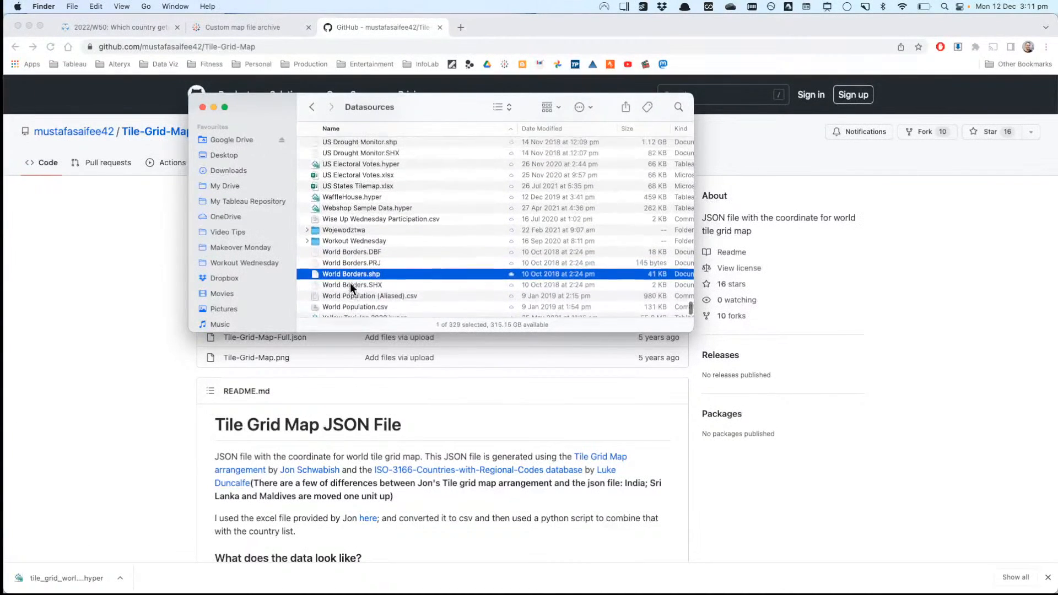
scroll(349, 282, up, 10)
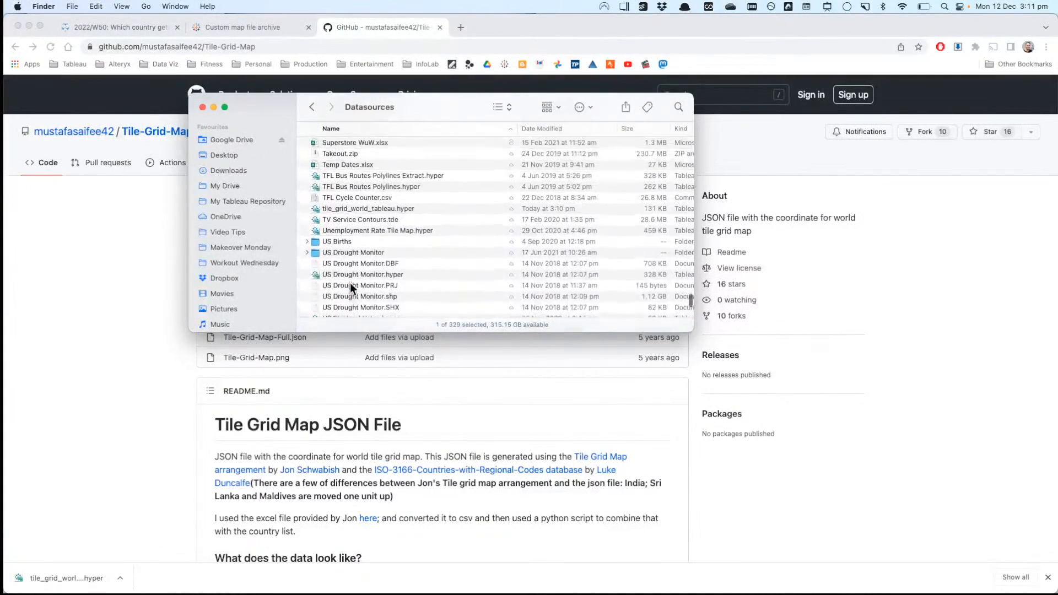
click(344, 259)
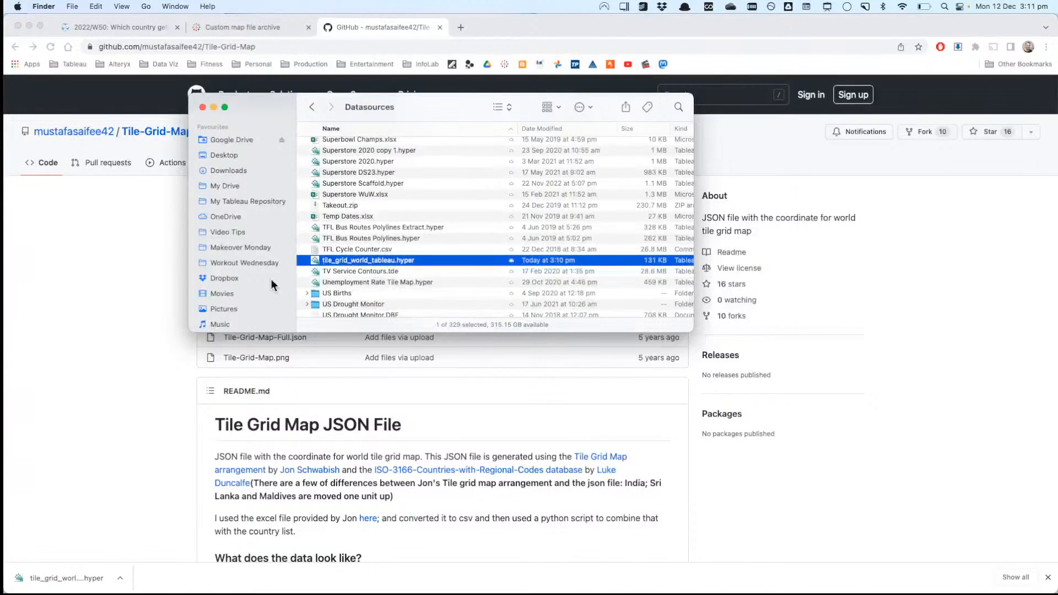
Step: Return to the 2022/W50 dataset page in Chrome and look at the preview of paid leave by country.csv
click(181, 307)
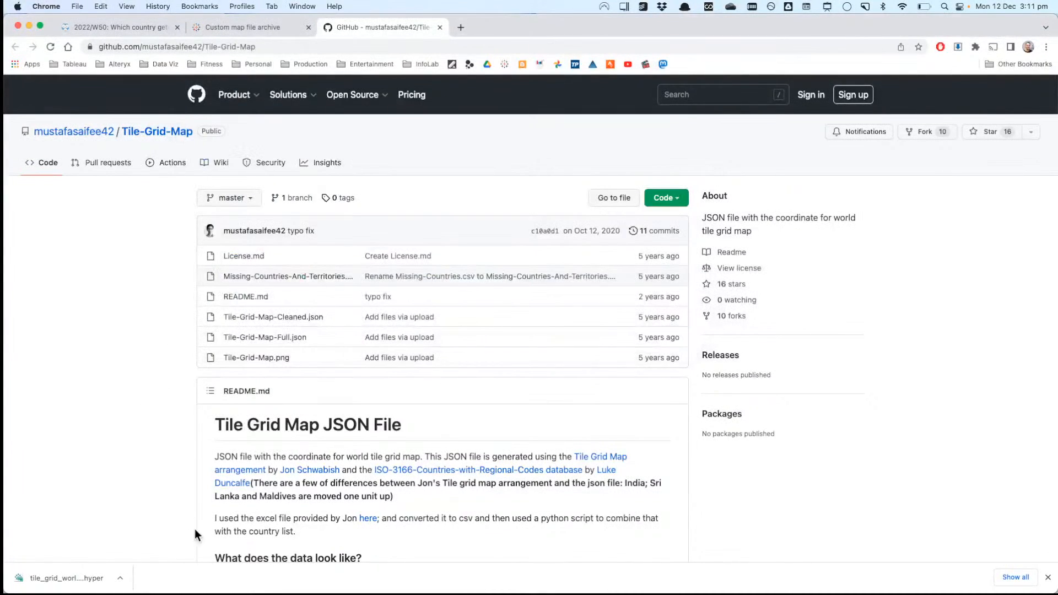
click(148, 28)
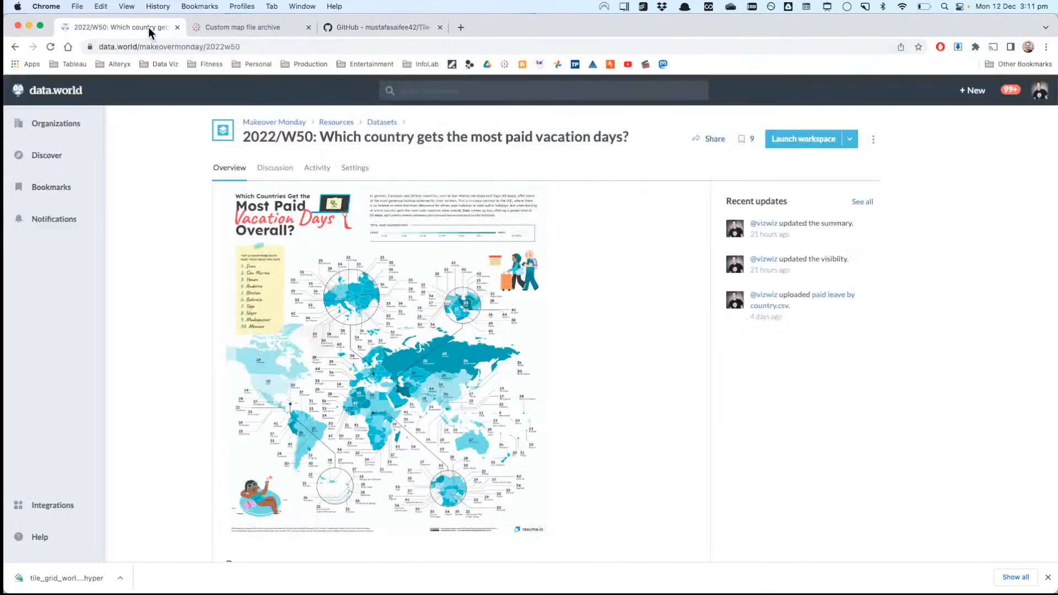
scroll(413, 302, down, 10)
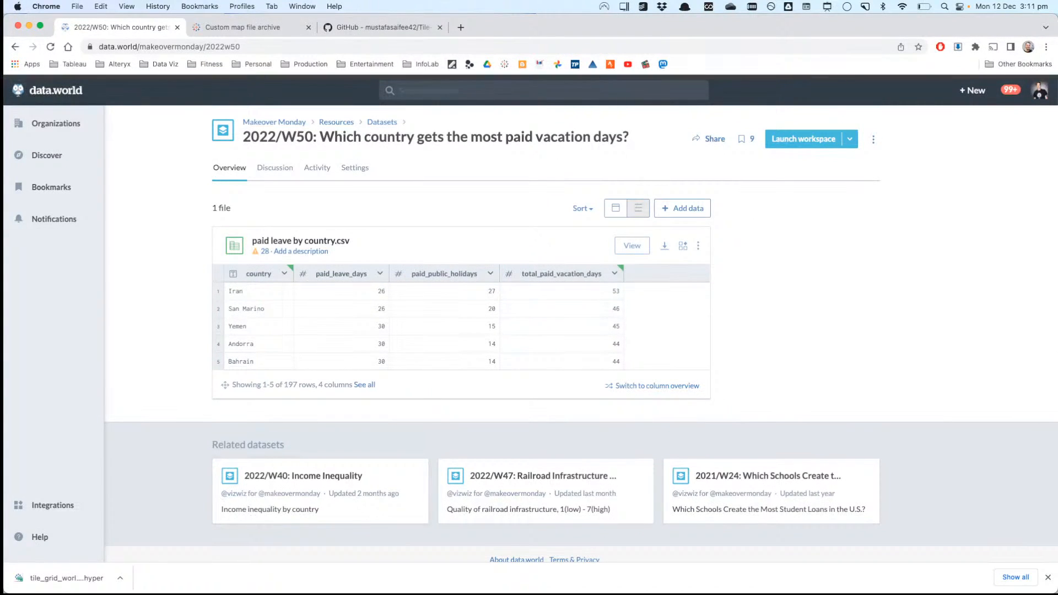
Step: Switch to Tableau and connect to paid leave by country.csv from the Makeover Monday Data folder for 2022
key(super+Tab)
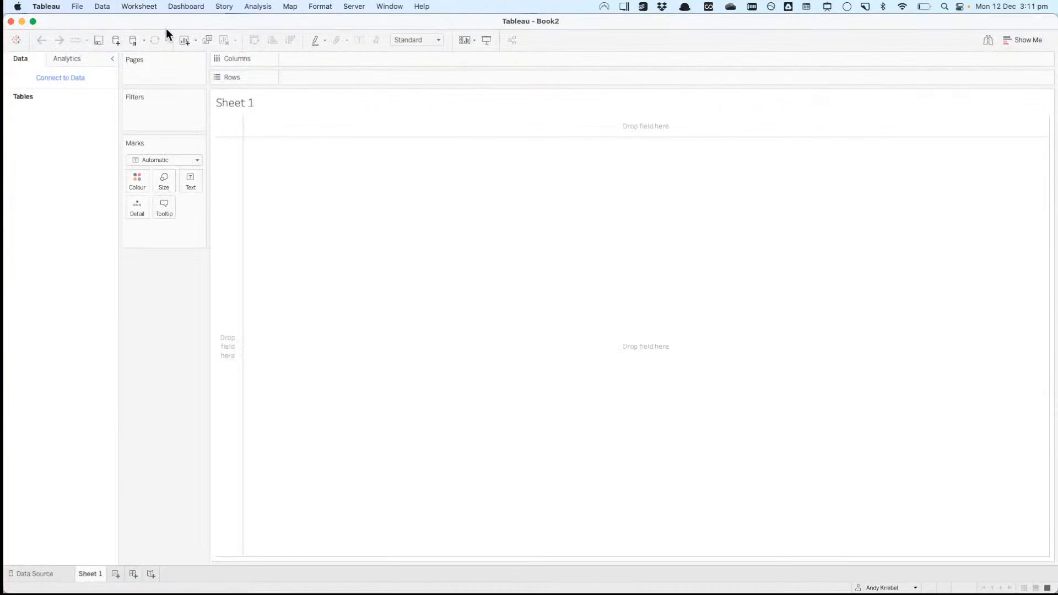
click(54, 79)
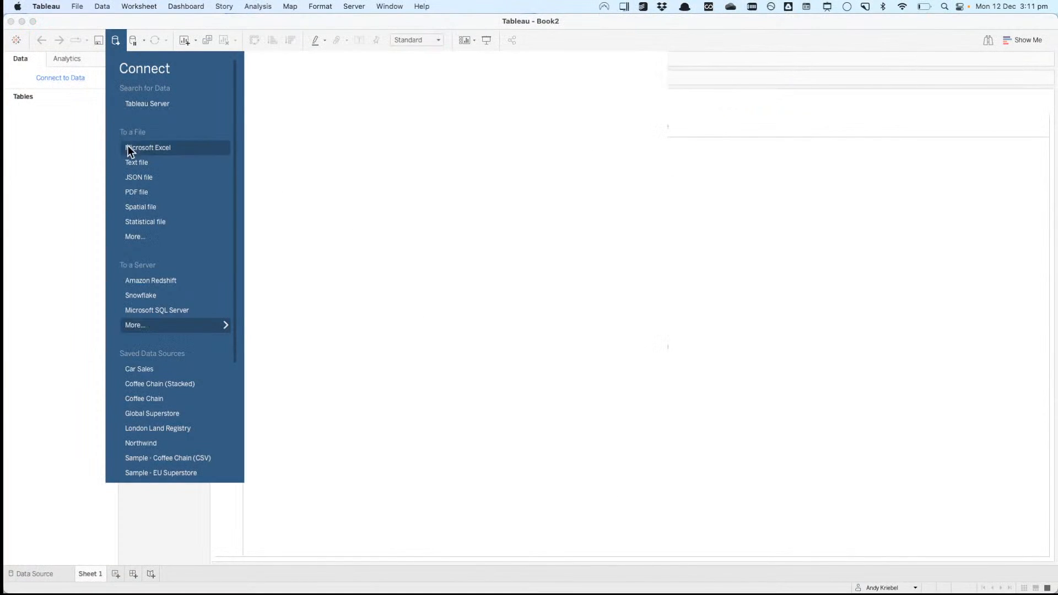
click(145, 238)
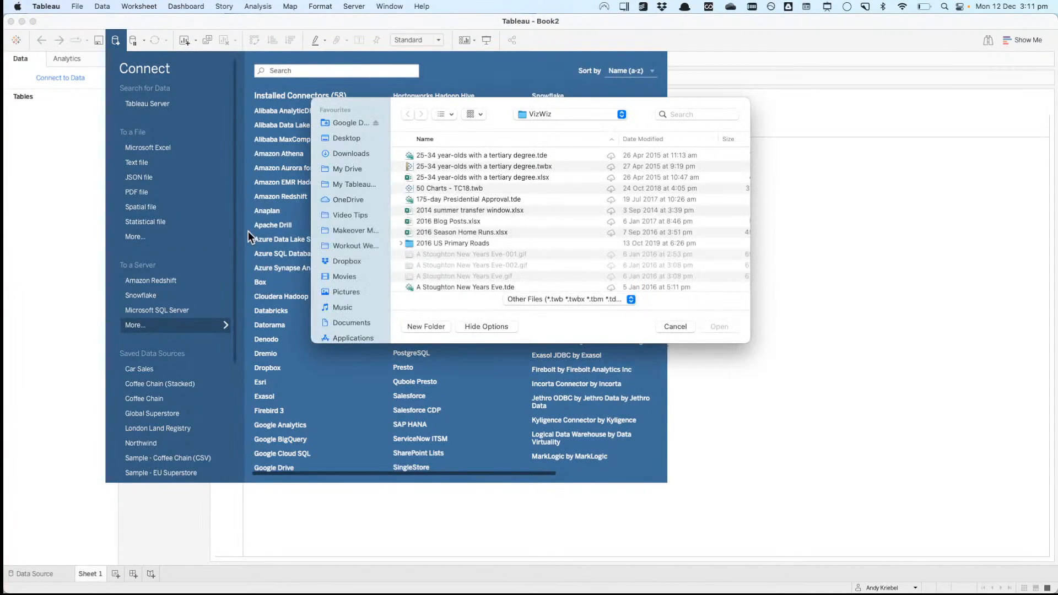
click(354, 155)
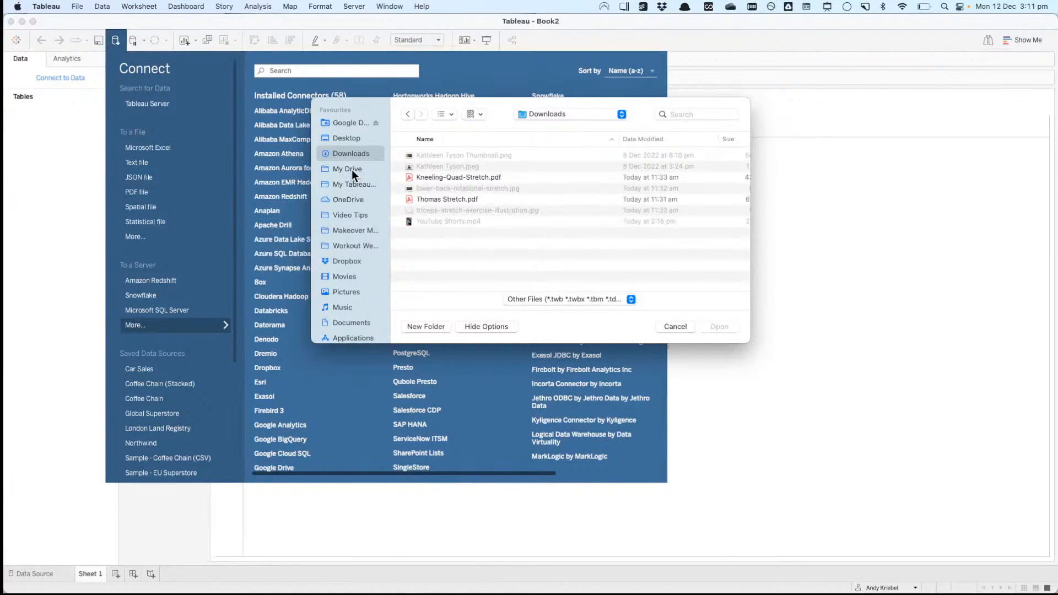
click(349, 230)
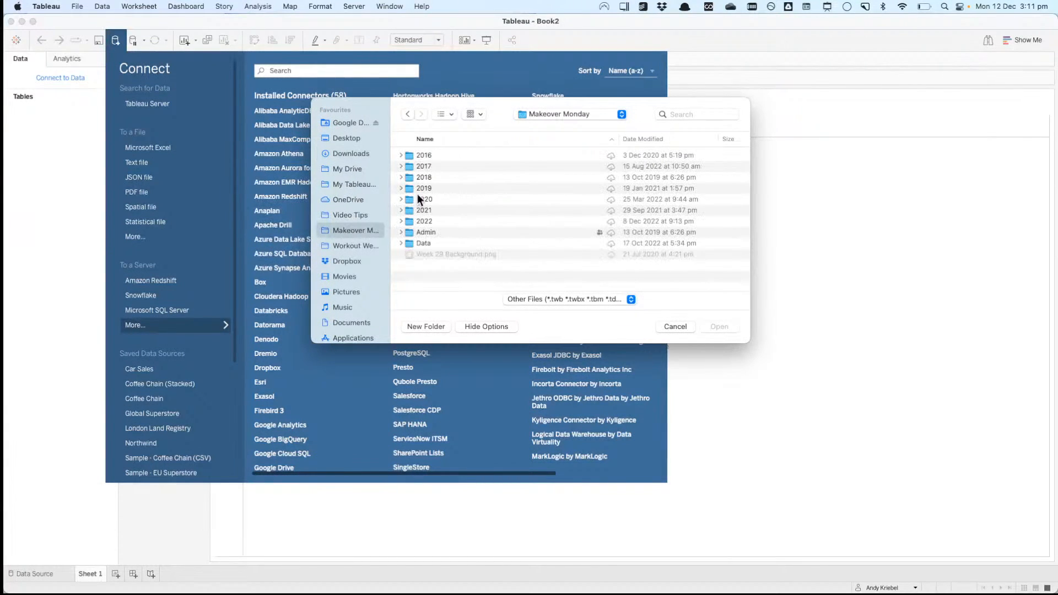
click(408, 243)
double_click(409, 223)
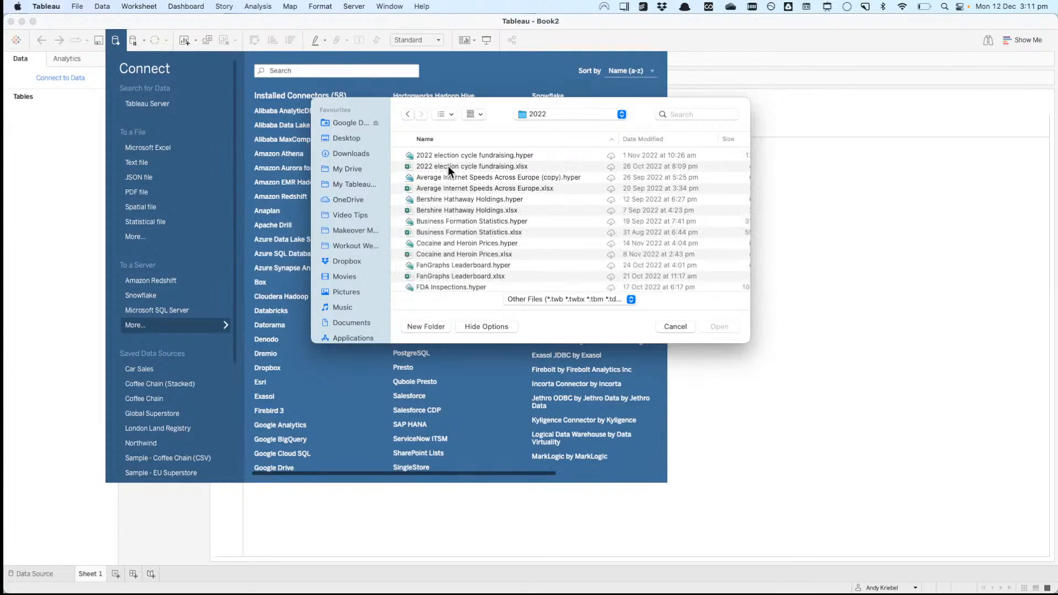
click(682, 141)
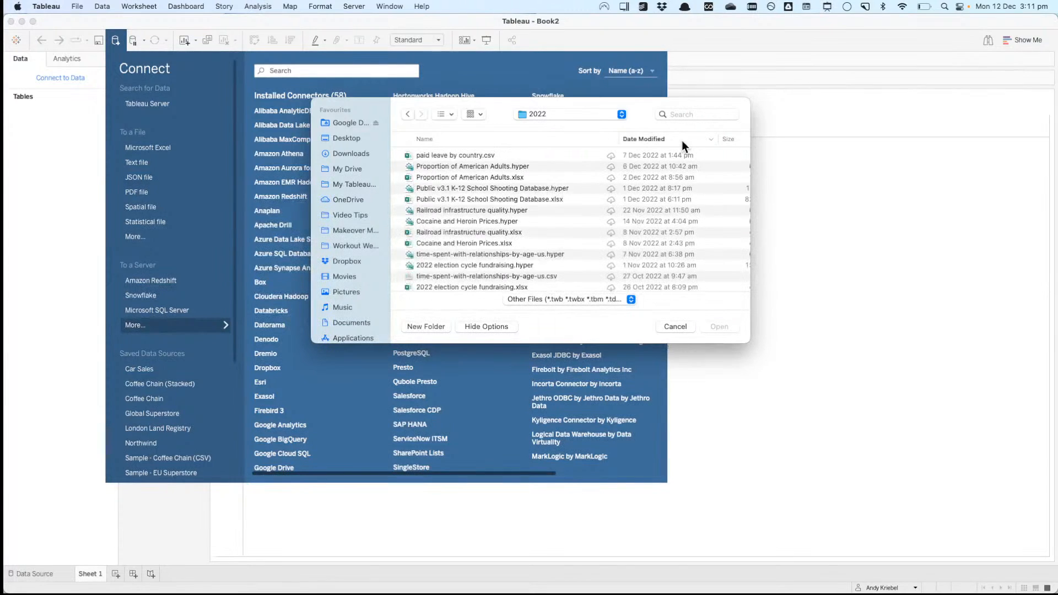
double_click(471, 155)
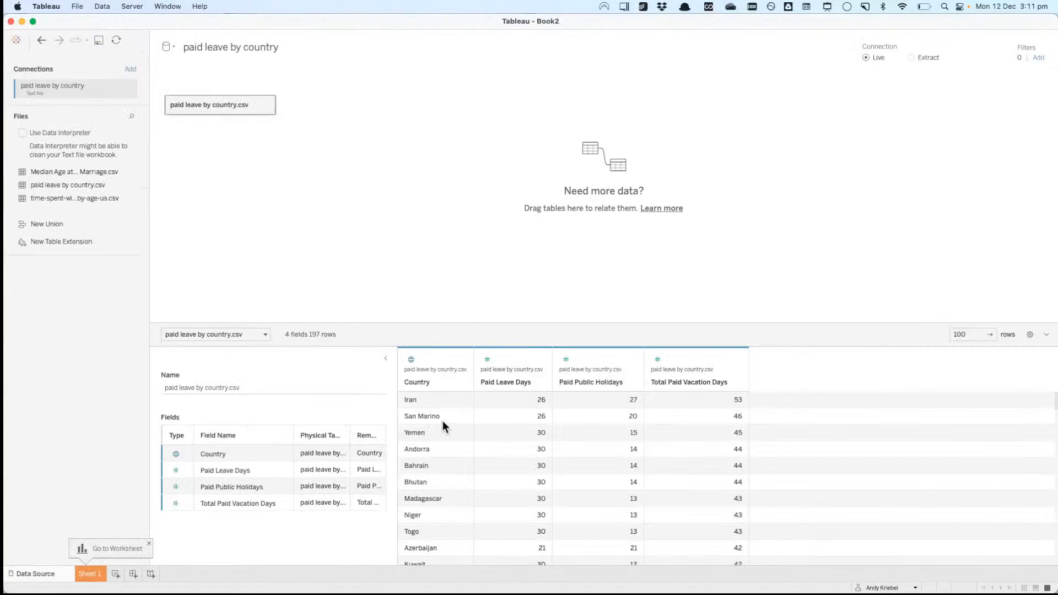
Step: Show the record count of paid leave by country.csv as text on Sheet 1
click(94, 575)
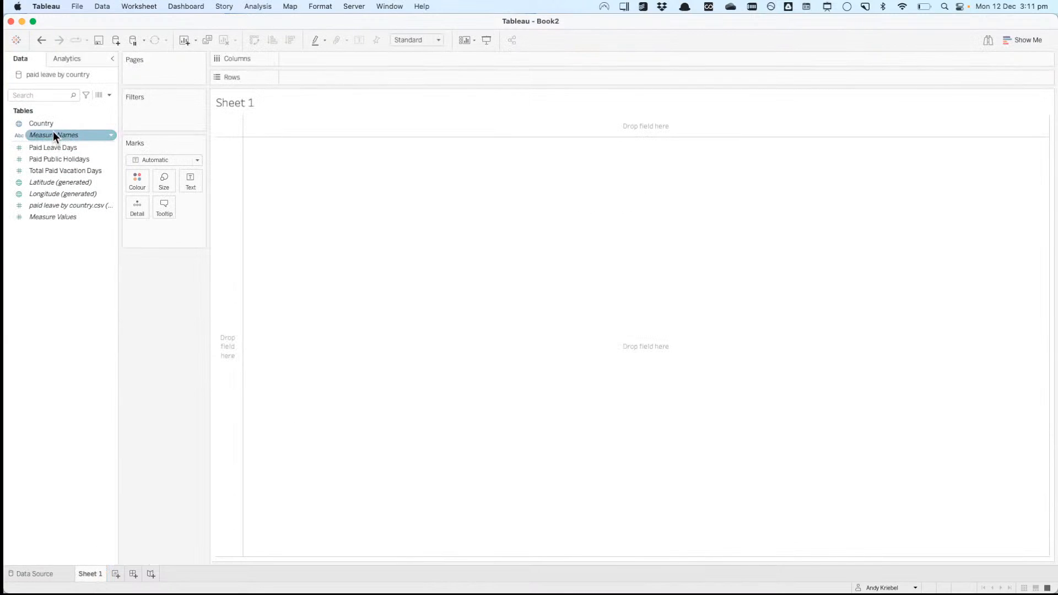
drag(62, 204, 189, 186)
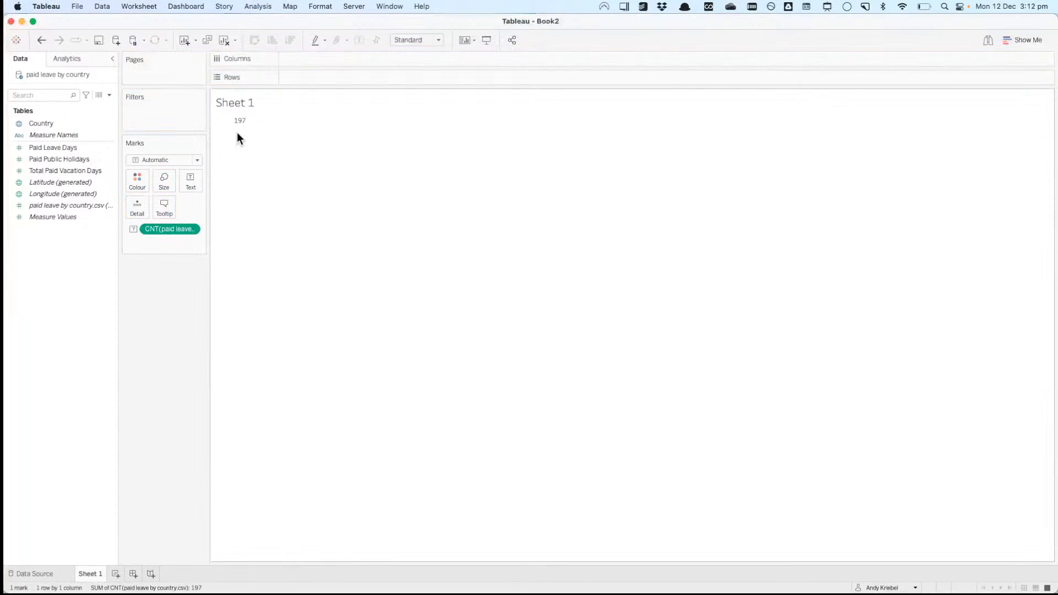
Step: Edit the paid leave by country data source and add a connection to tile_grid_world_tableau.hyper from My Drive's Datasources folder
right_click(59, 75)
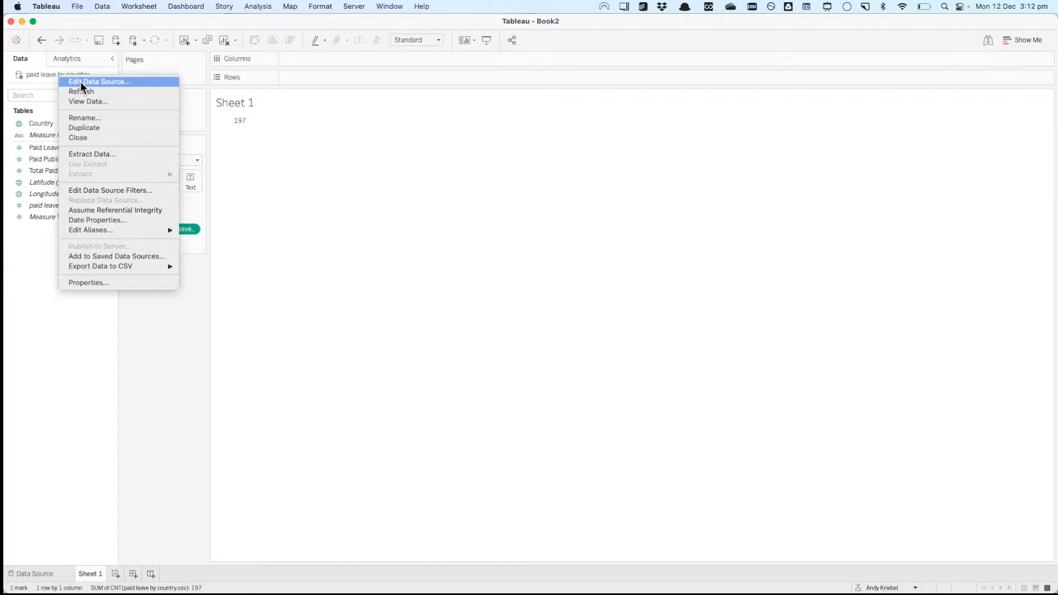
click(81, 82)
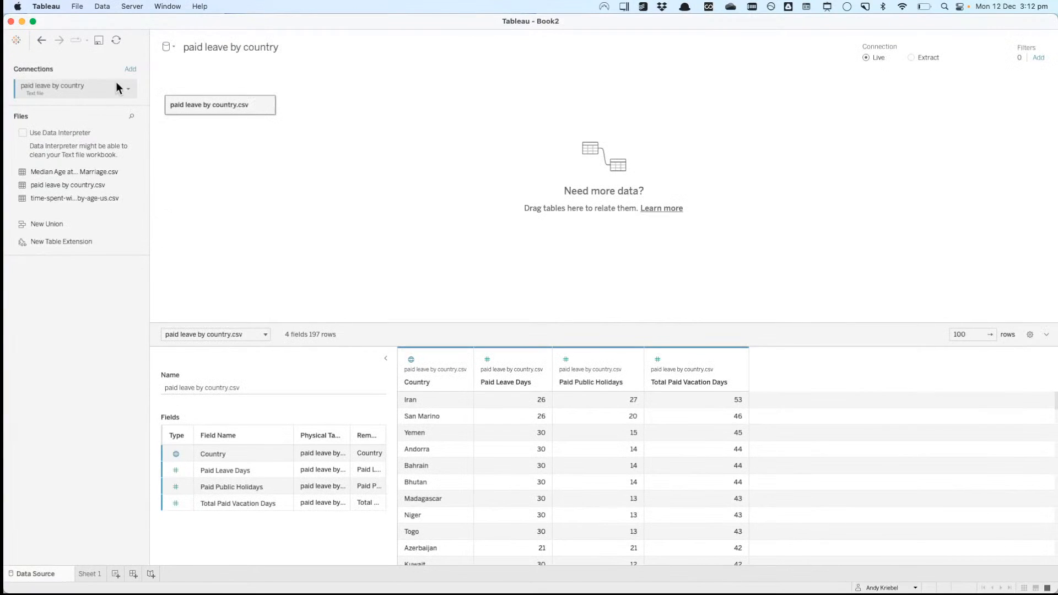
click(131, 70)
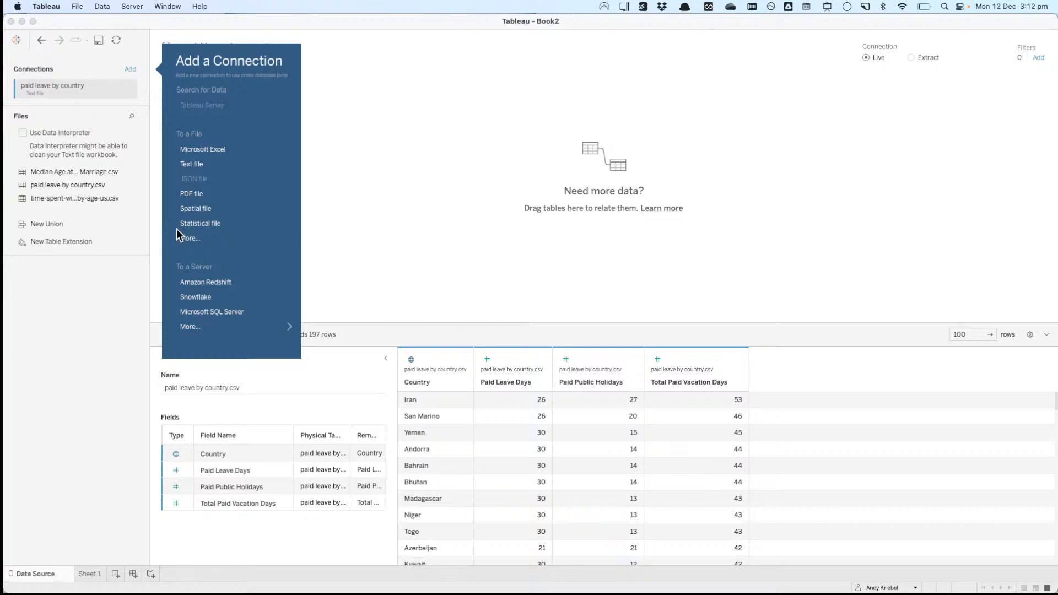
click(186, 239)
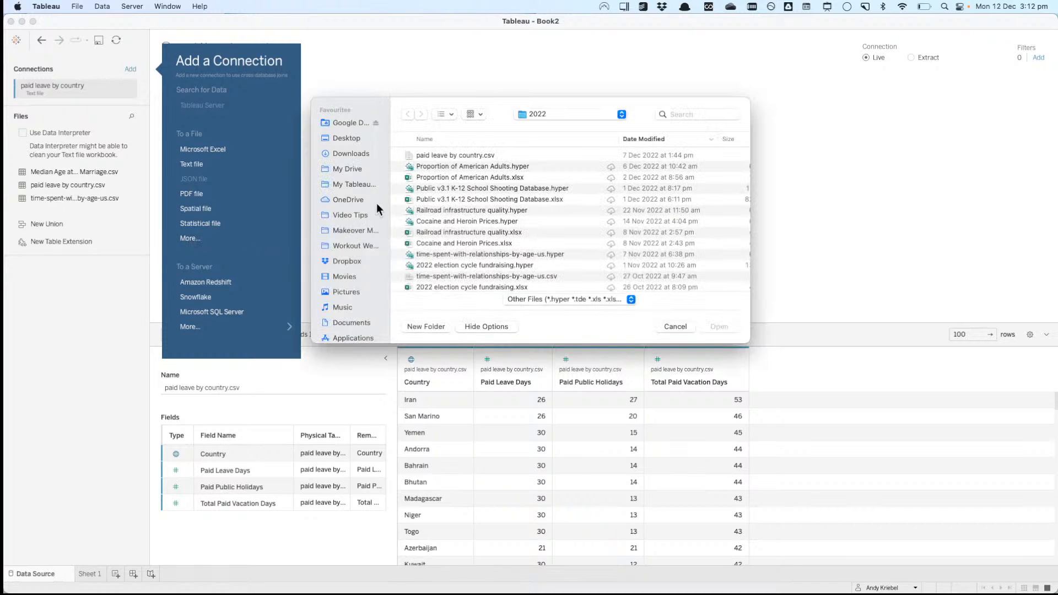
click(547, 118)
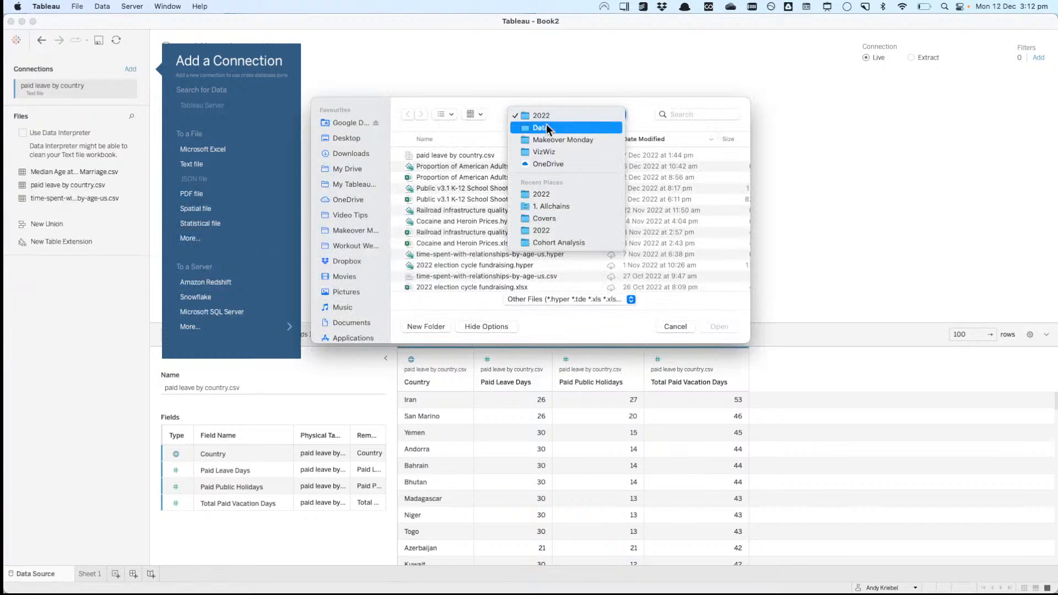
click(546, 195)
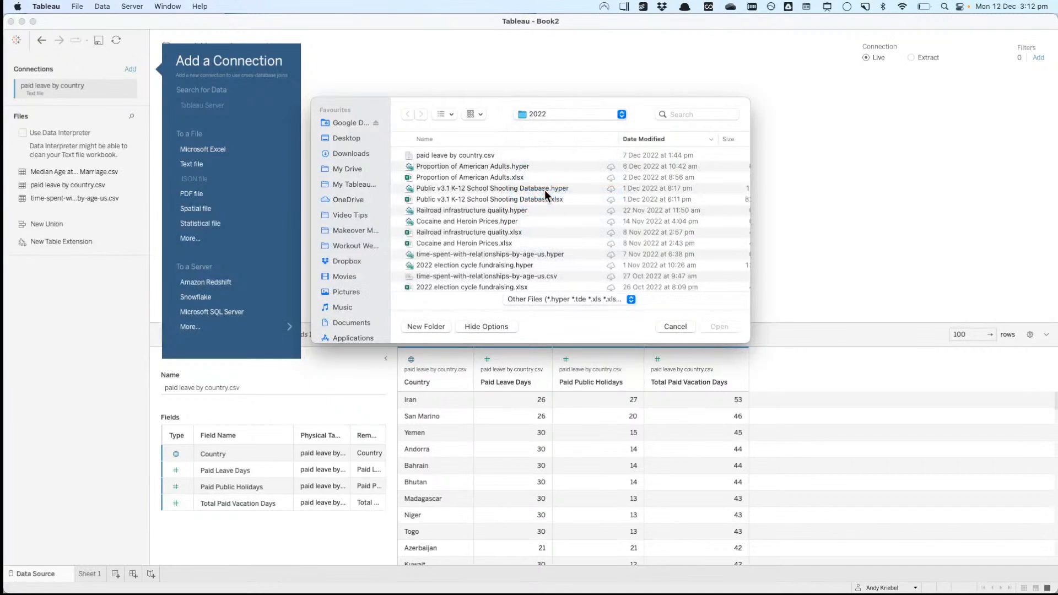
click(349, 168)
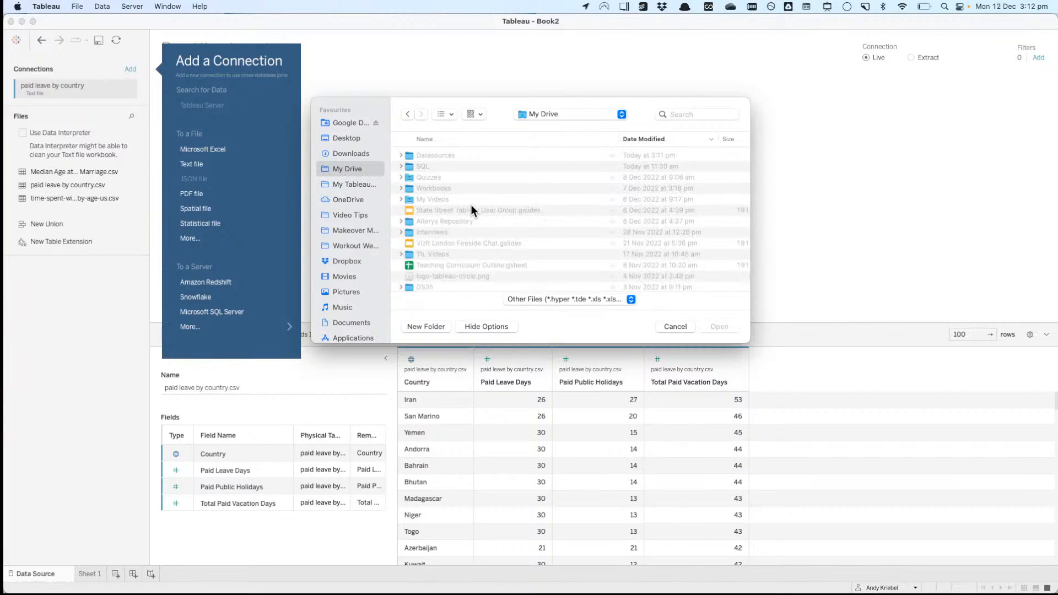
double_click(411, 155)
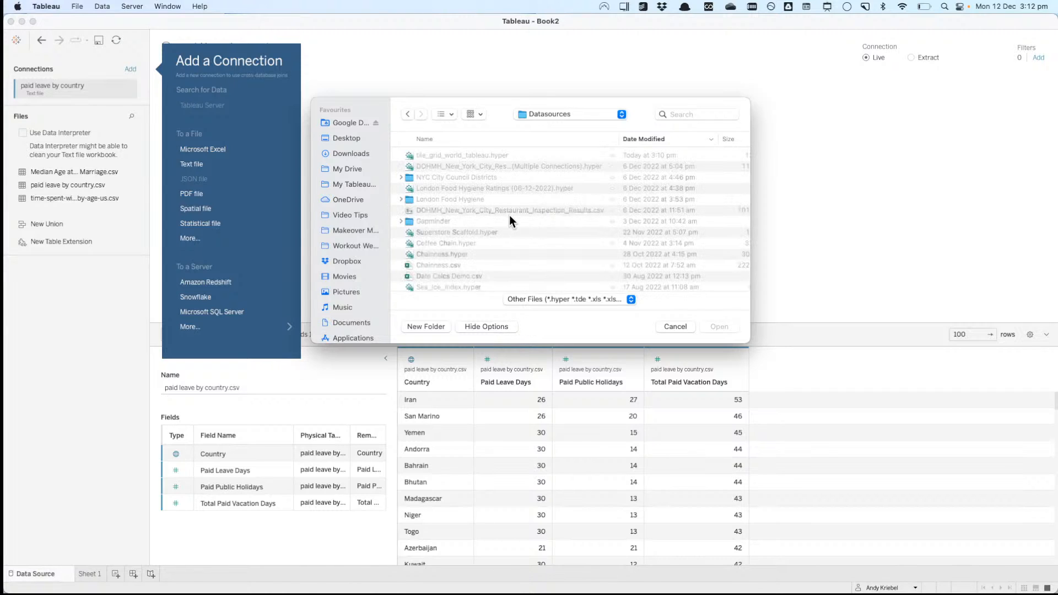
click(454, 155)
click(715, 326)
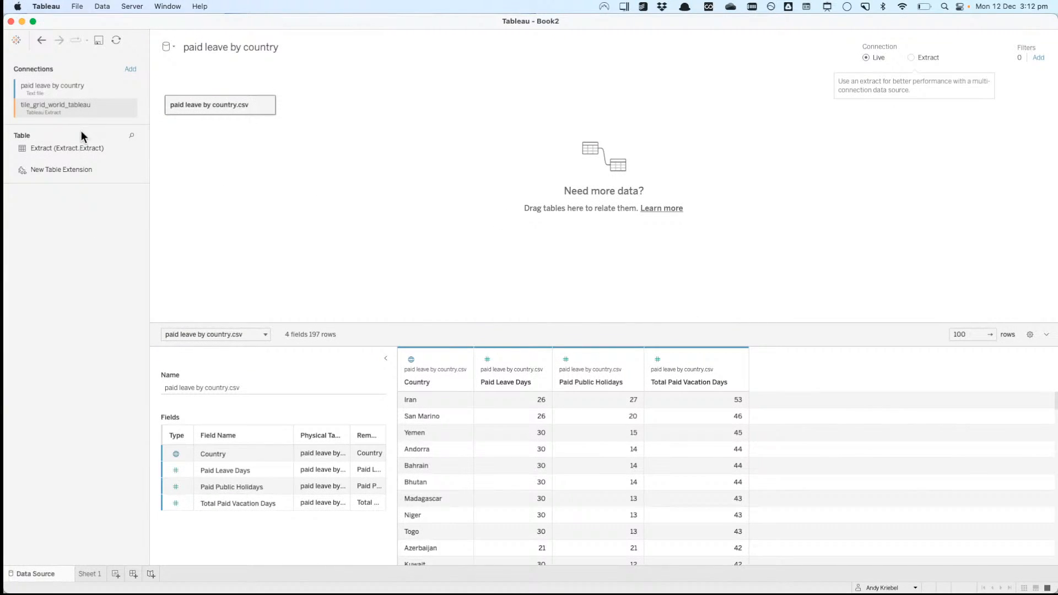
Step: Add the Extract table to the canvas beside paid leave by country.csv and view its data across to the Geometry field
drag(64, 147, 352, 104)
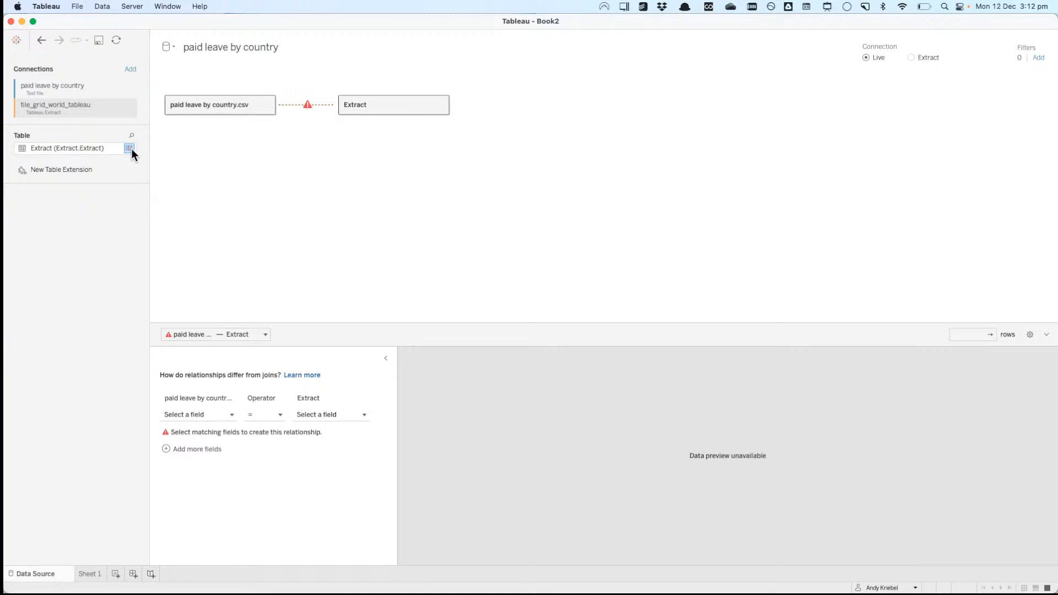
click(130, 148)
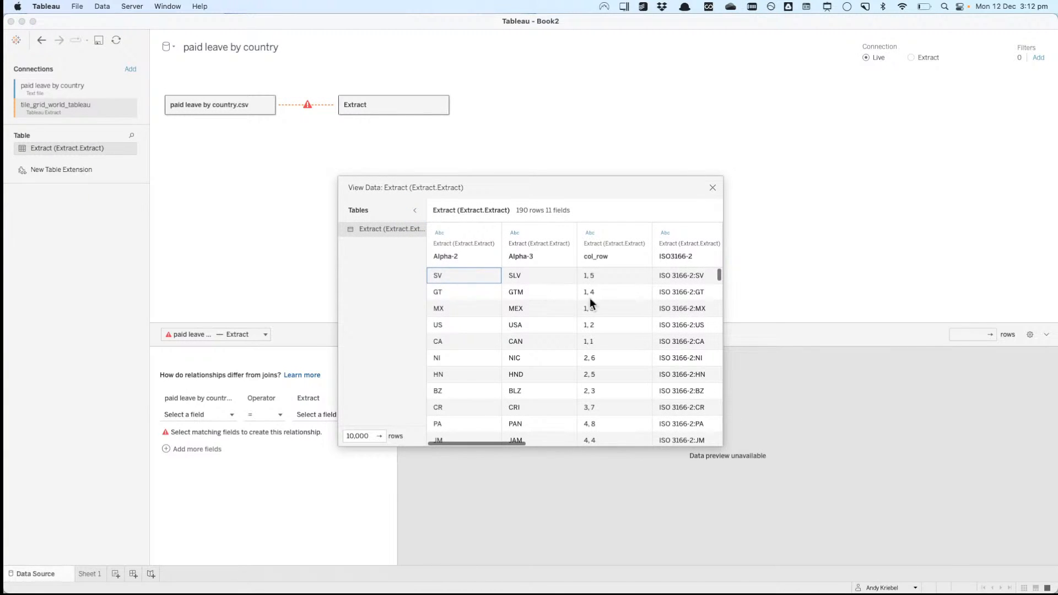
scroll(595, 297, right, 10)
scroll(497, 280, right, 6)
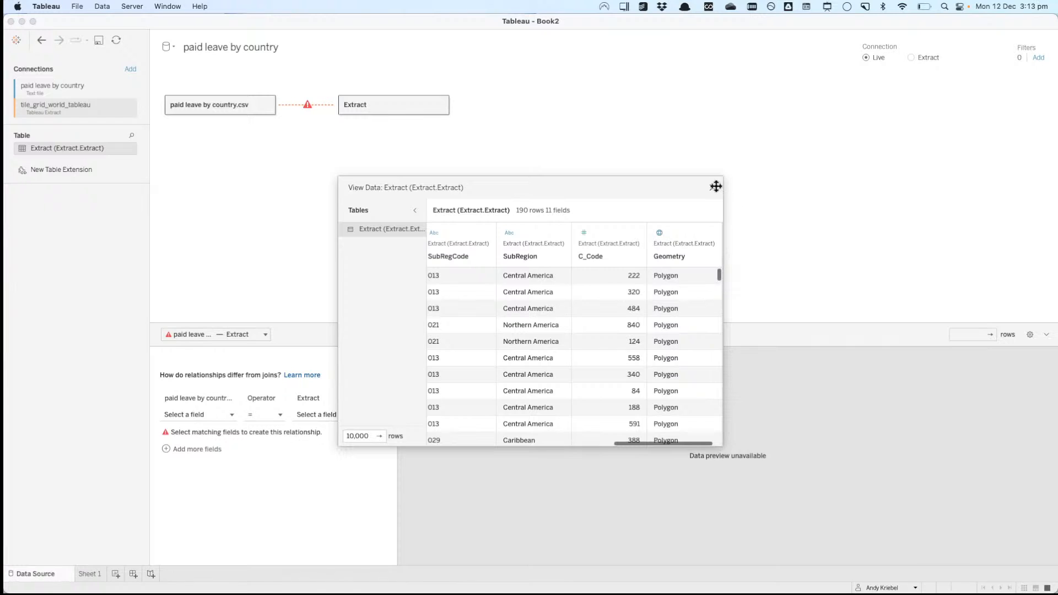
Step: Close the data view and relate paid leave by country.csv to Extract with Country equal to Name
click(712, 189)
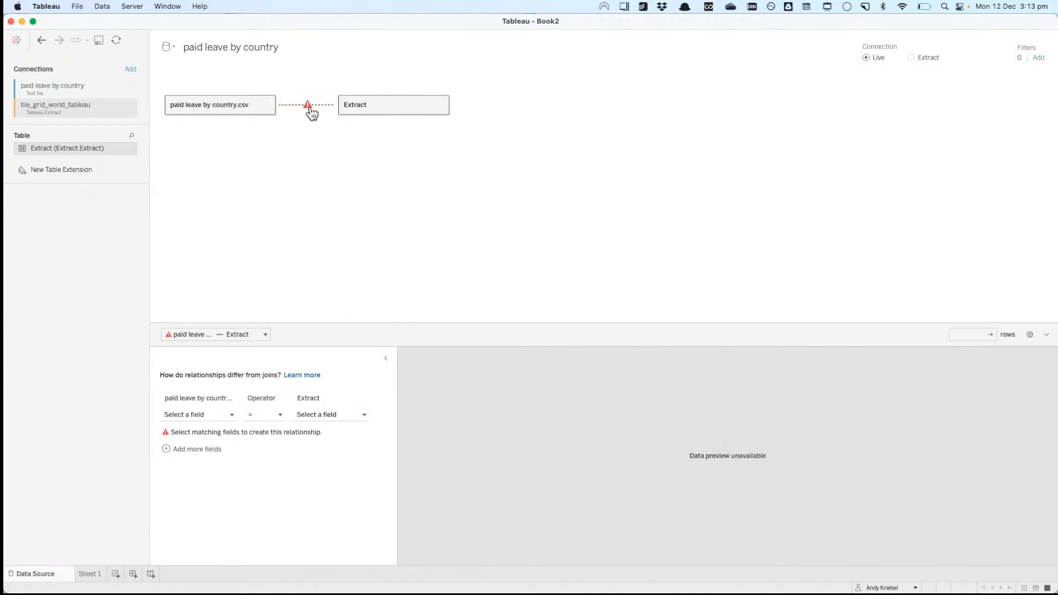
click(200, 414)
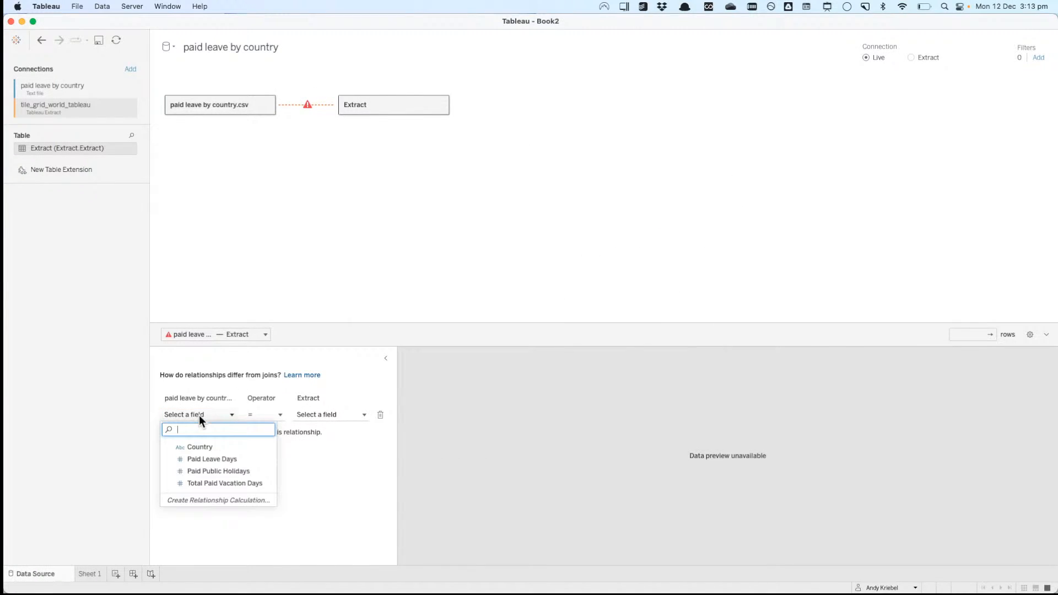
click(199, 447)
click(317, 414)
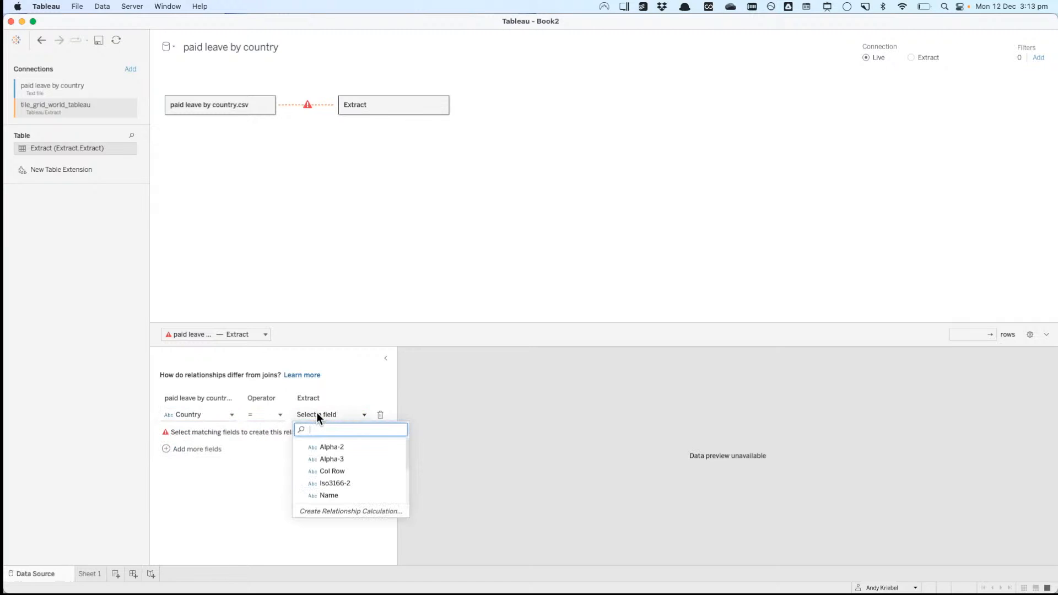
click(332, 495)
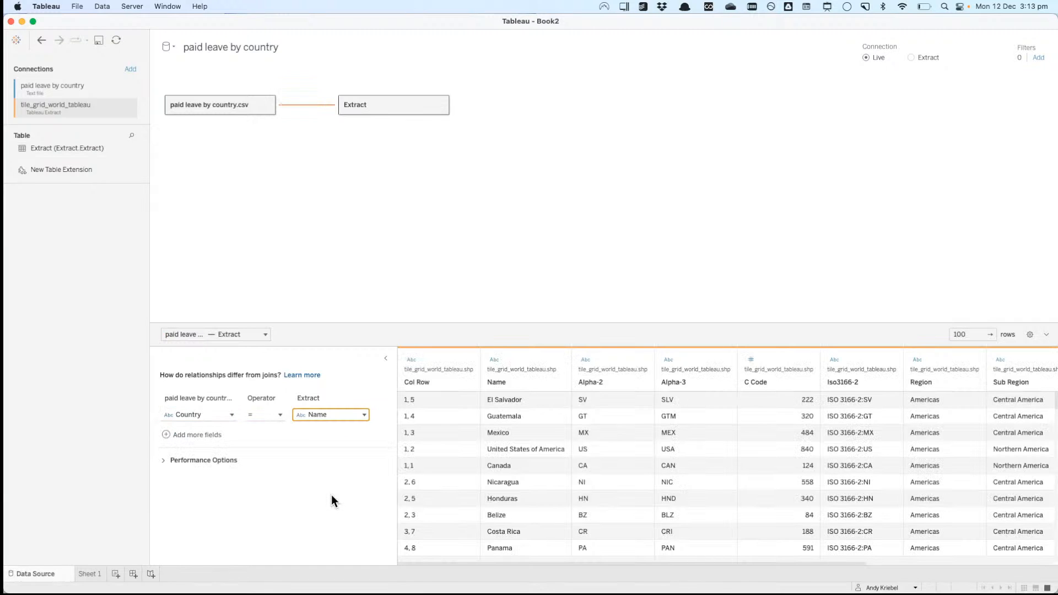
Step: Break down the record count on Sheet 1 by Sub Region in rows and inspect the Null row
click(88, 573)
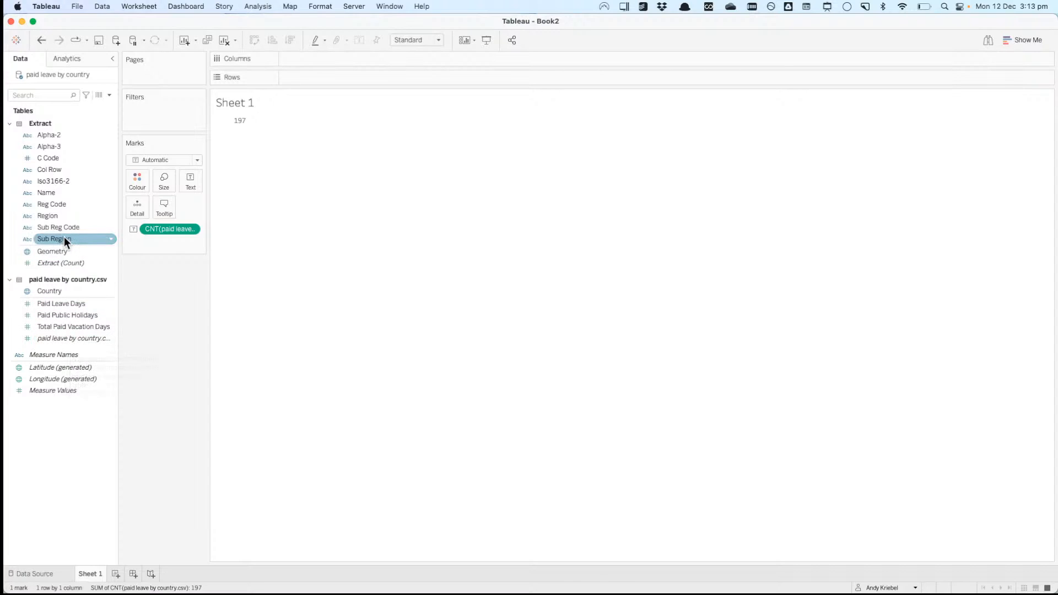
drag(64, 239, 306, 77)
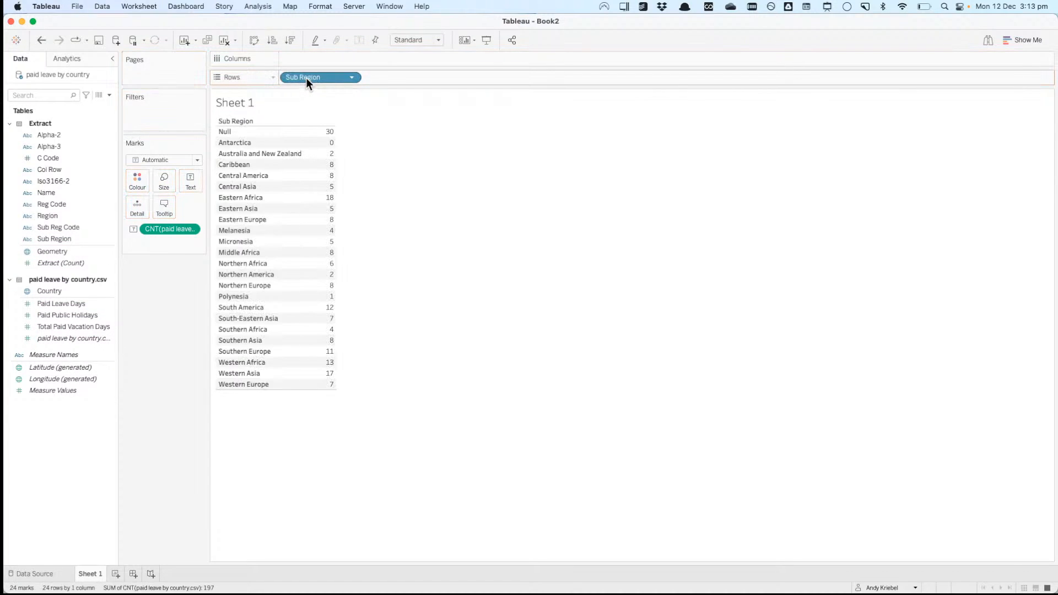
click(268, 132)
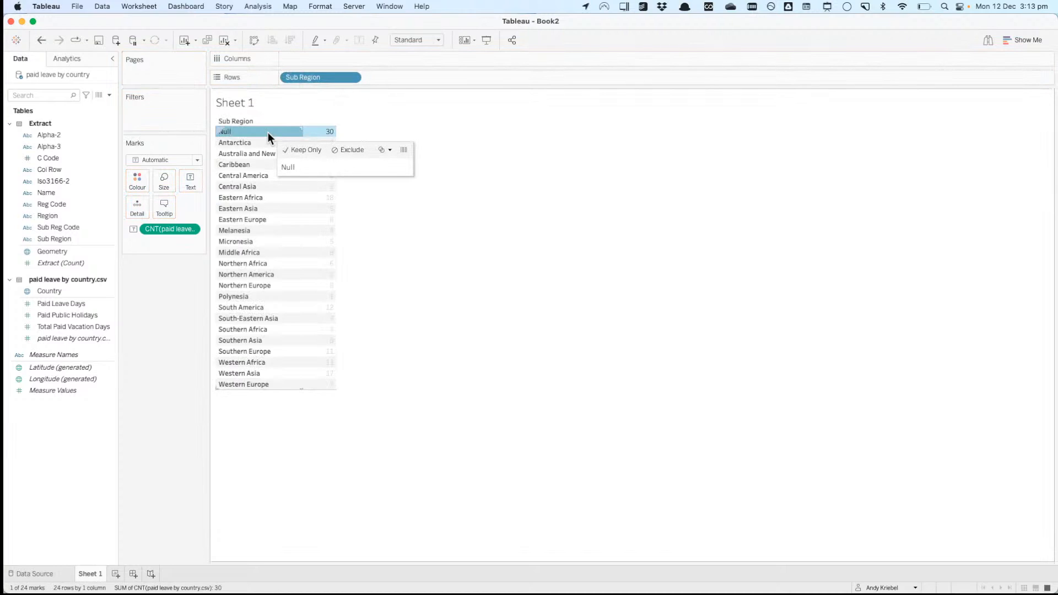
click(267, 132)
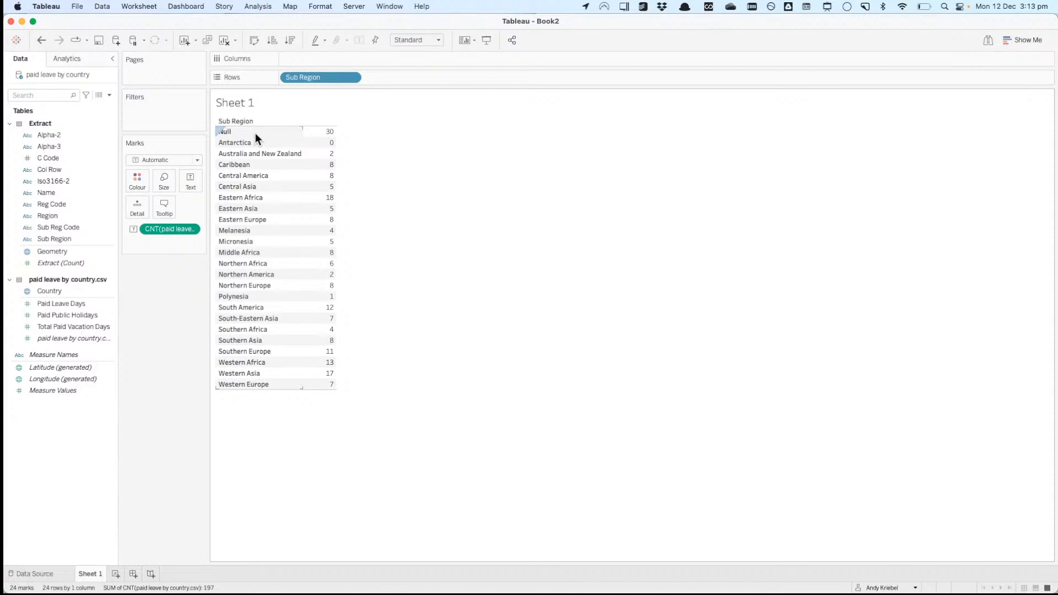
Step: Edit the paid leave by country data source and remove the related Extract table from the canvas
right_click(68, 75)
click(88, 83)
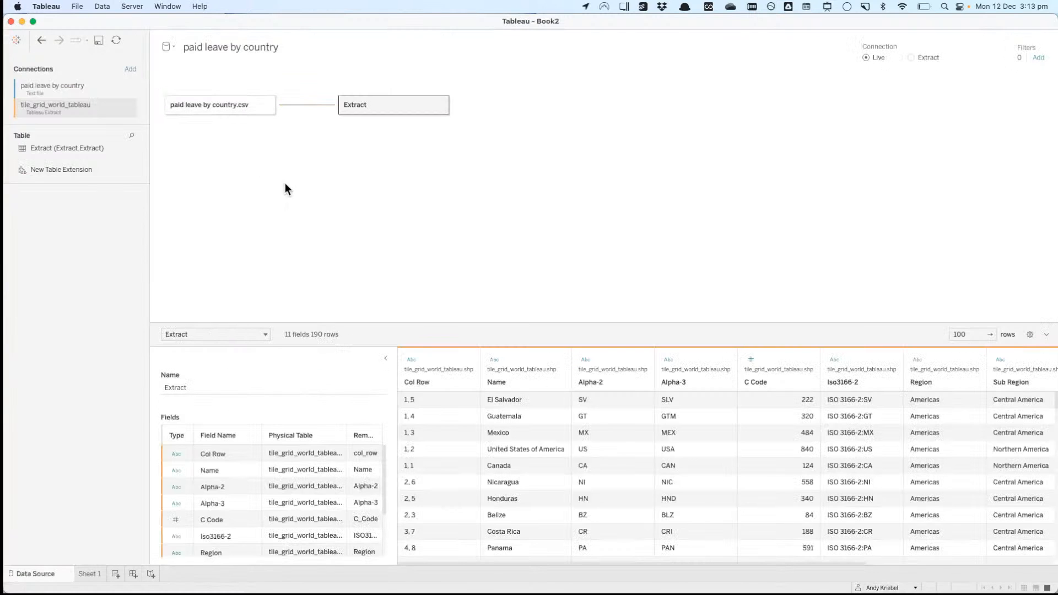
click(442, 105)
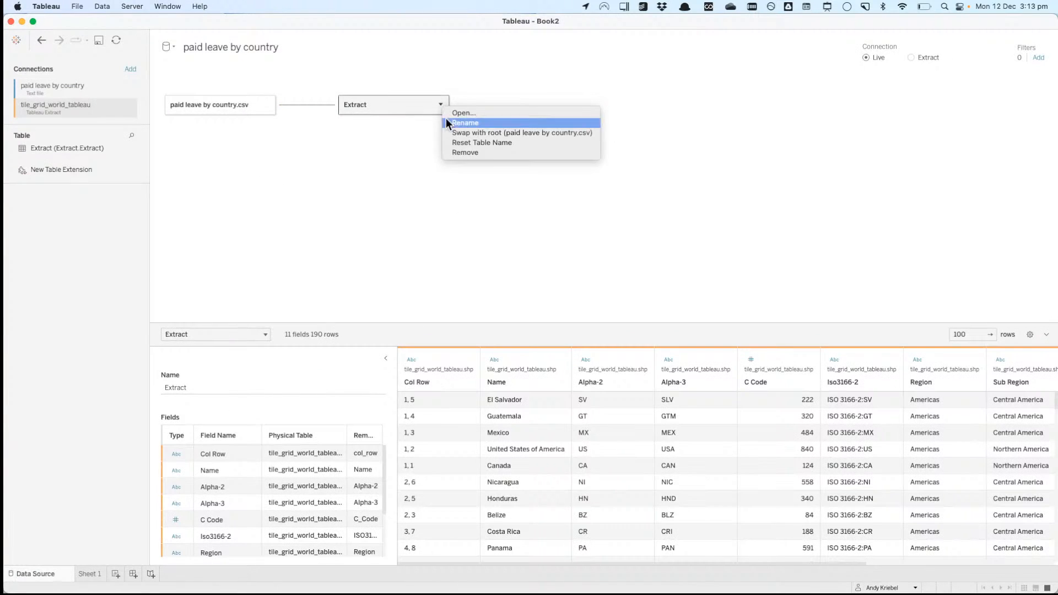
click(461, 156)
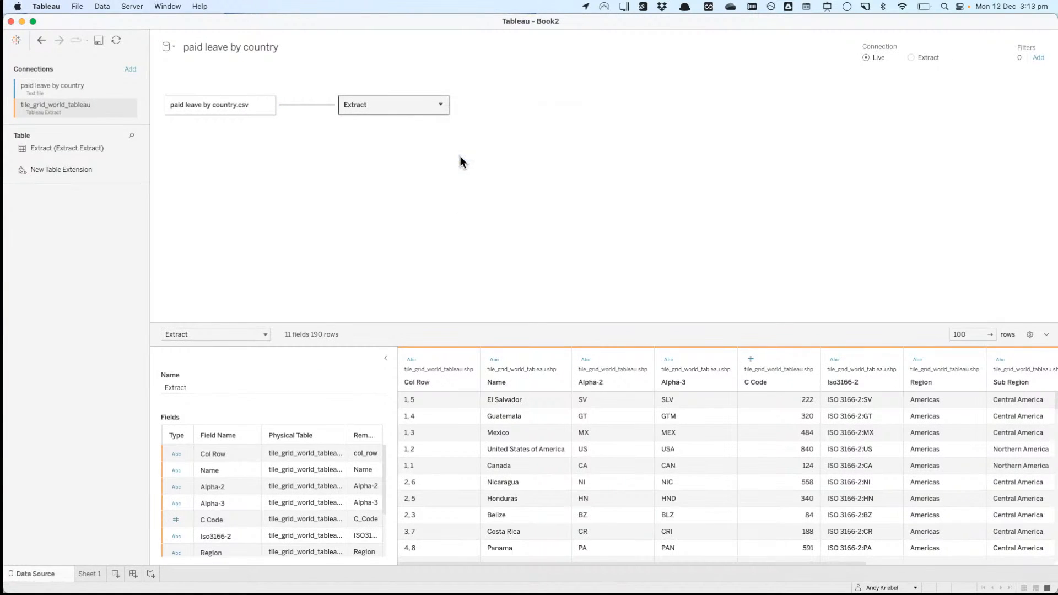
Step: Open paid leave by country.csv's physical tables and left join Extract to it on Country = Name
double_click(234, 104)
drag(68, 154, 400, 115)
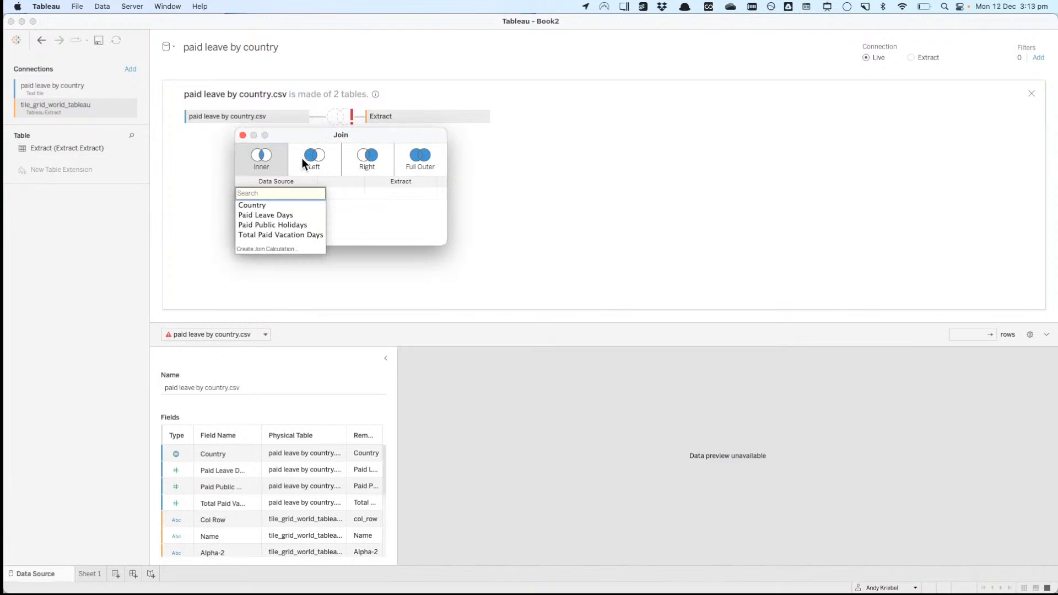
click(312, 161)
click(312, 161)
click(290, 193)
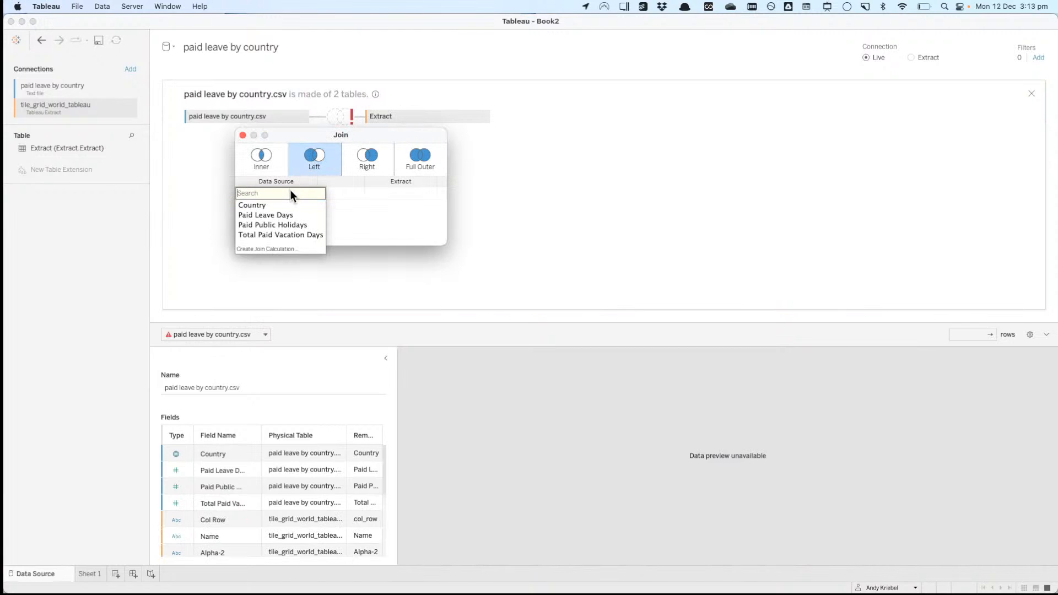
click(280, 204)
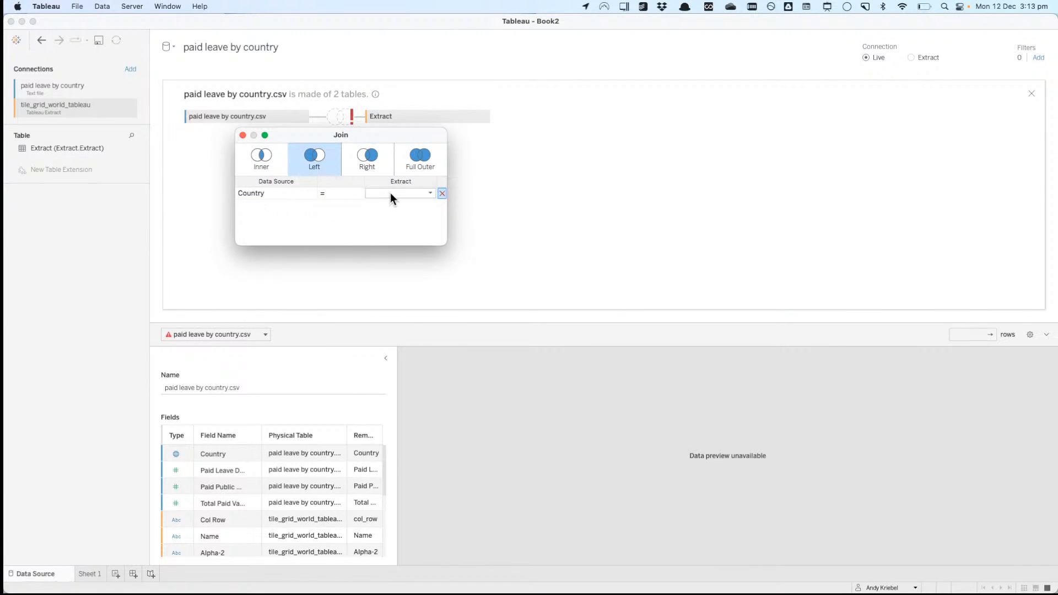
click(390, 193)
click(391, 264)
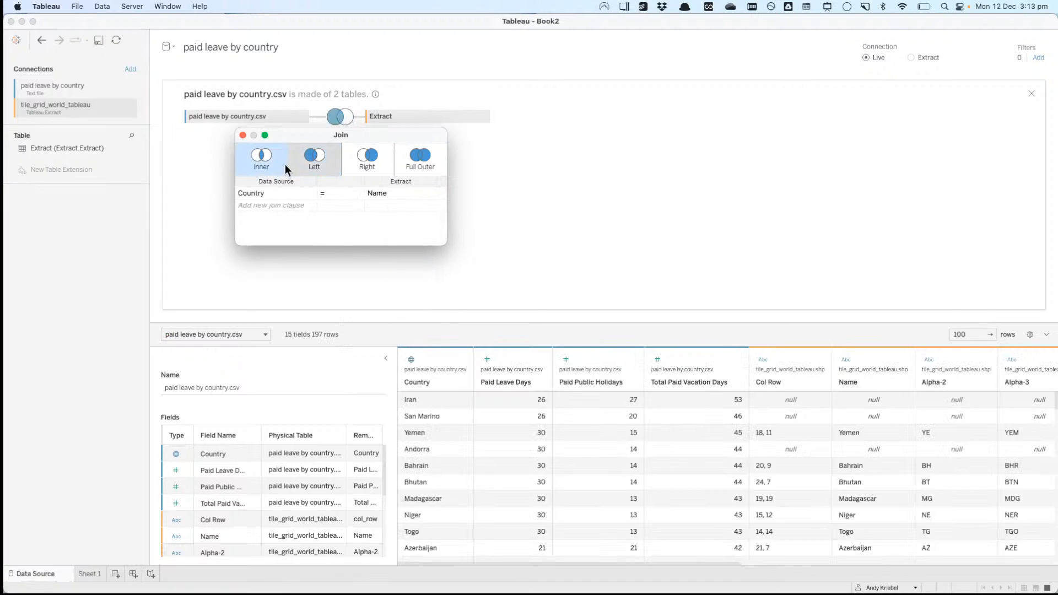
click(242, 135)
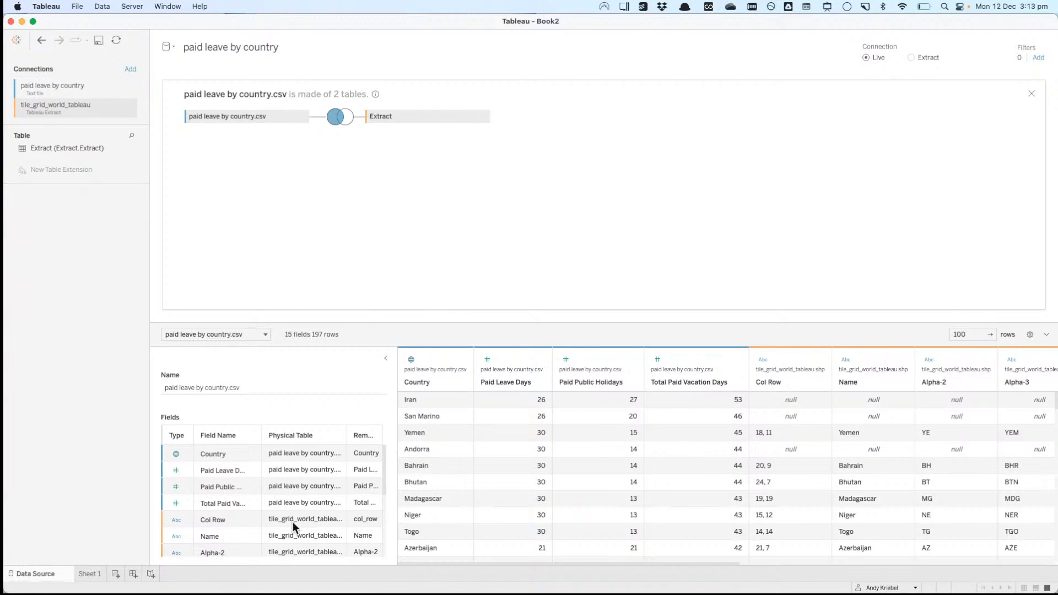
Step: Check the Null row of the Sub Region record counts on Sheet 1 with the joined data
click(99, 575)
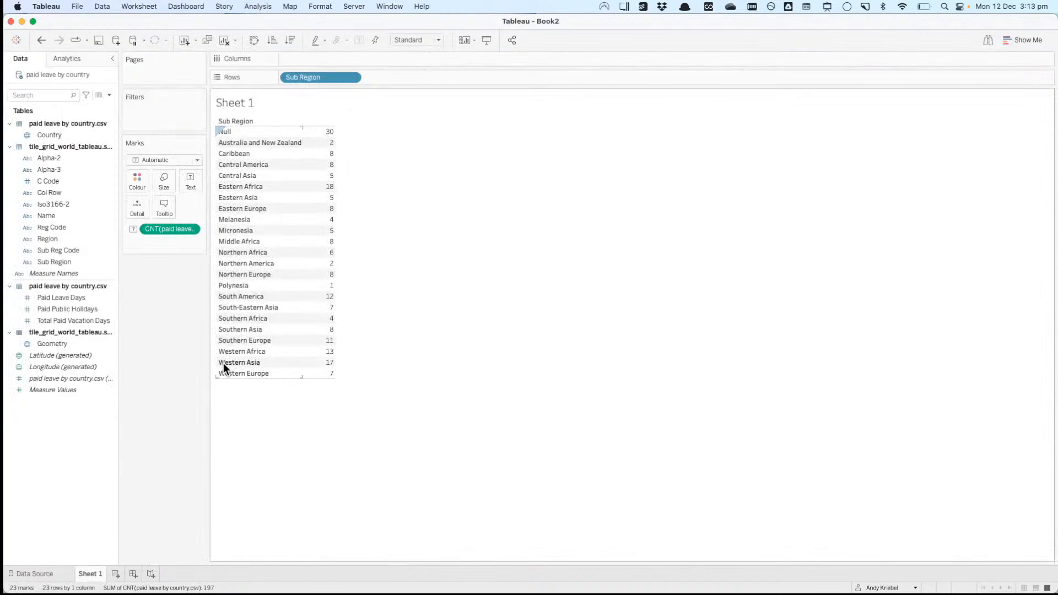
click(77, 345)
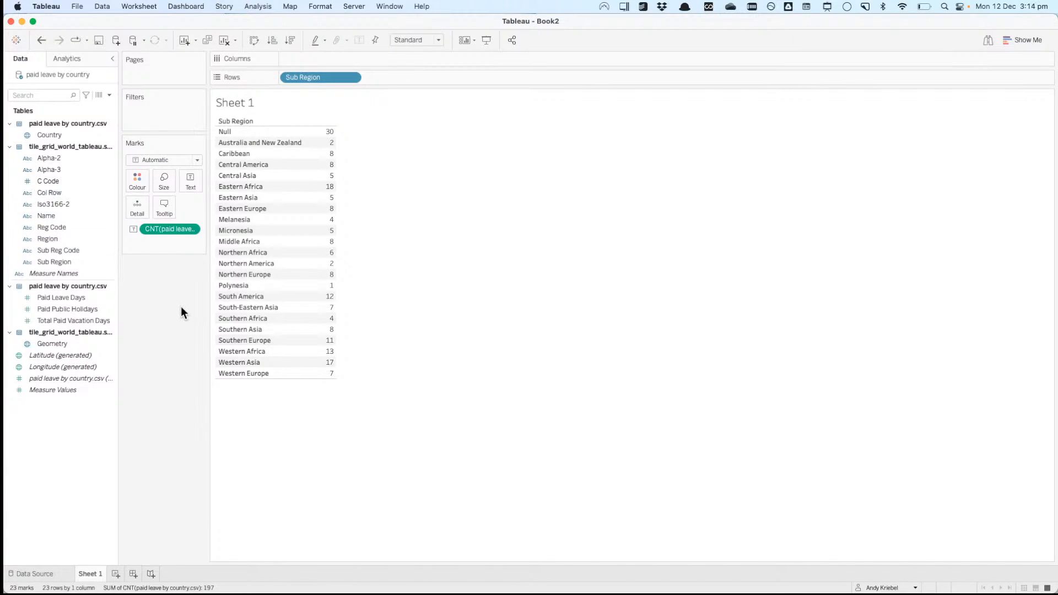
click(263, 133)
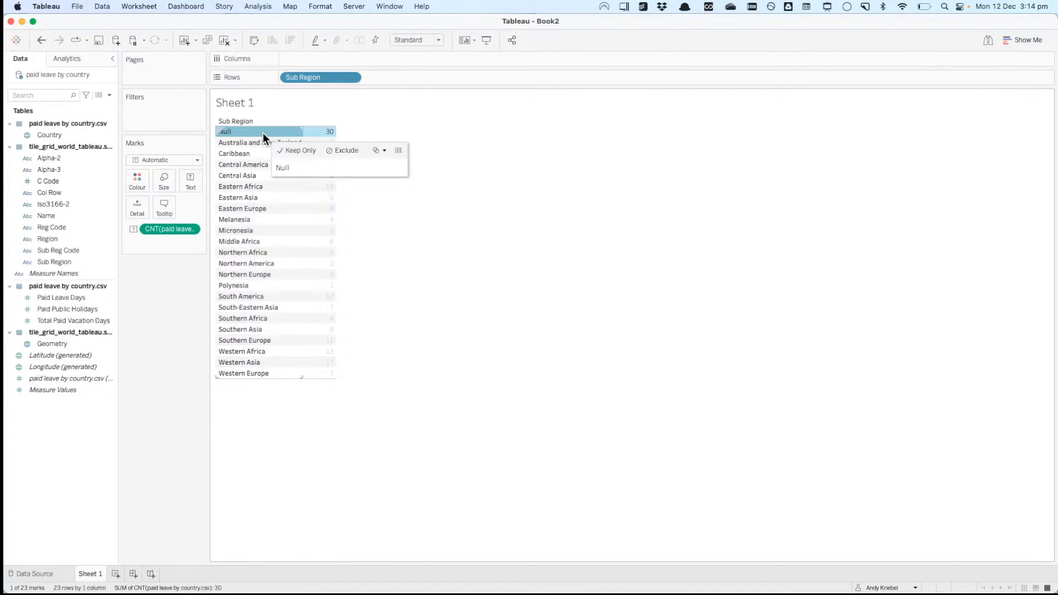
Step: Clear Sheet 1 and list the Country field beside the tile grid Name field in rows
click(223, 40)
drag(52, 133, 219, 176)
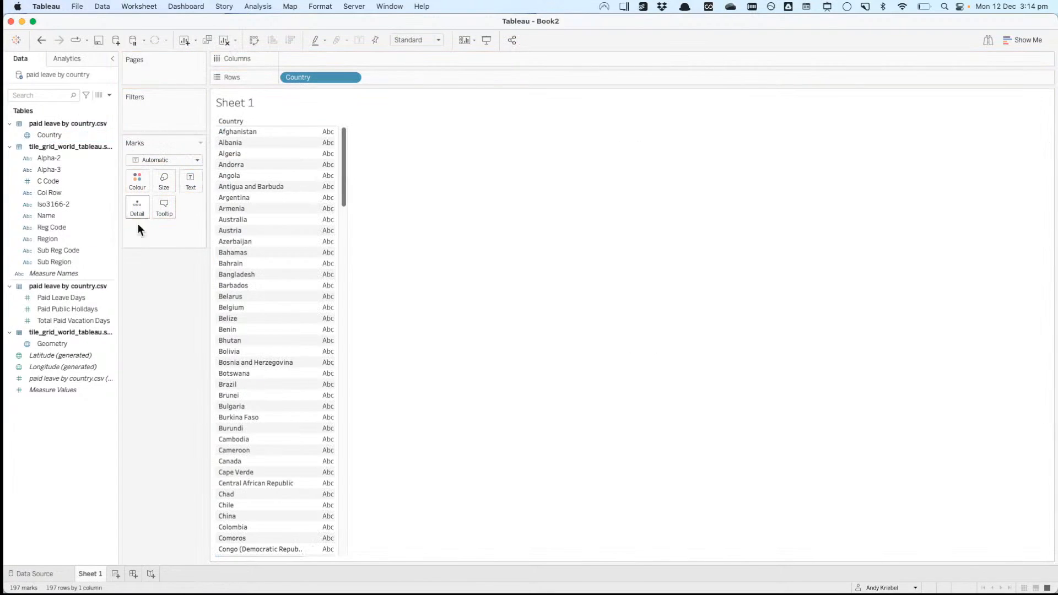
drag(52, 212, 414, 82)
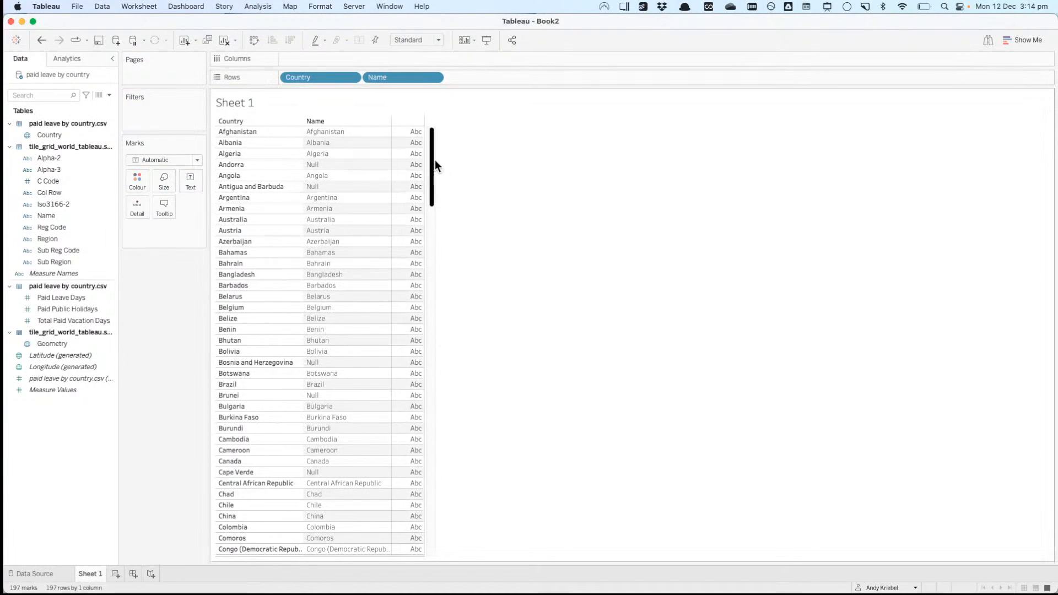
Step: Filter Sheet 1 to keep only the countries whose Name is Null
click(313, 166)
right_click(313, 166)
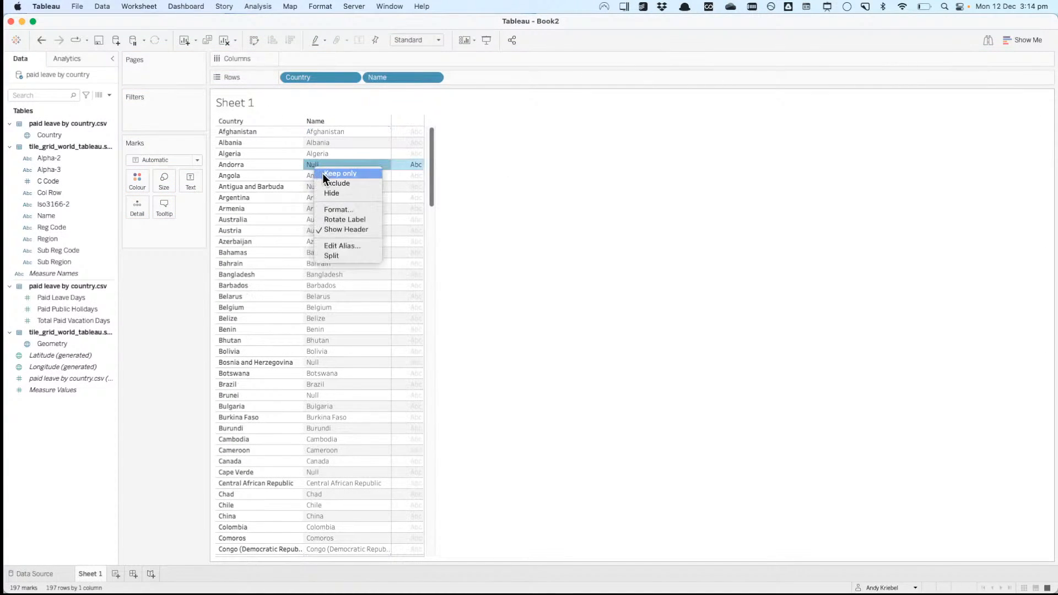
click(325, 174)
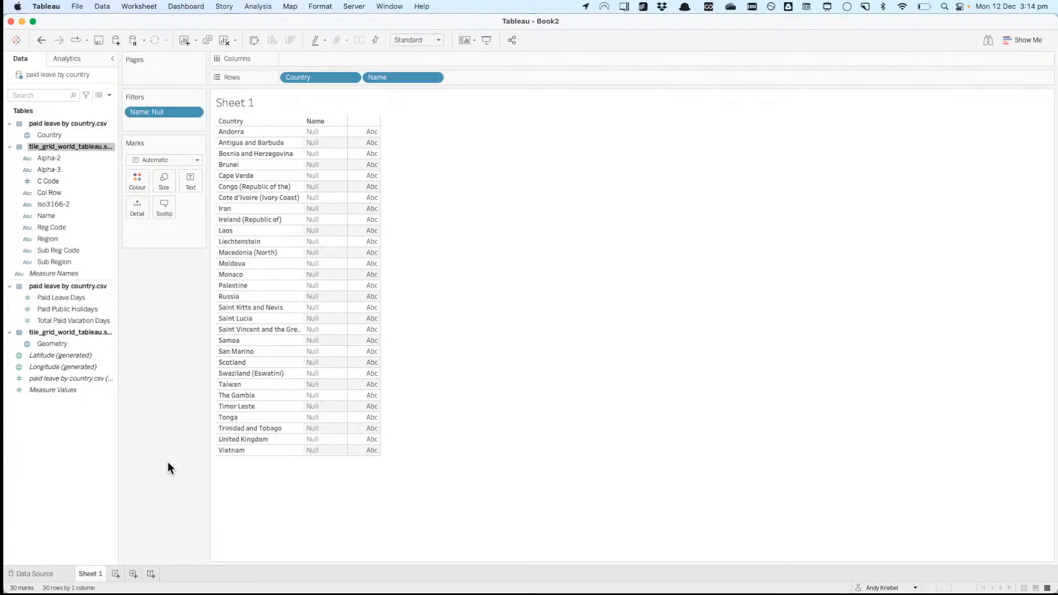
Step: Connect to tile_grid_world_tableau.hyper as a separate data source and list its Name field in rows on a new sheet
click(115, 41)
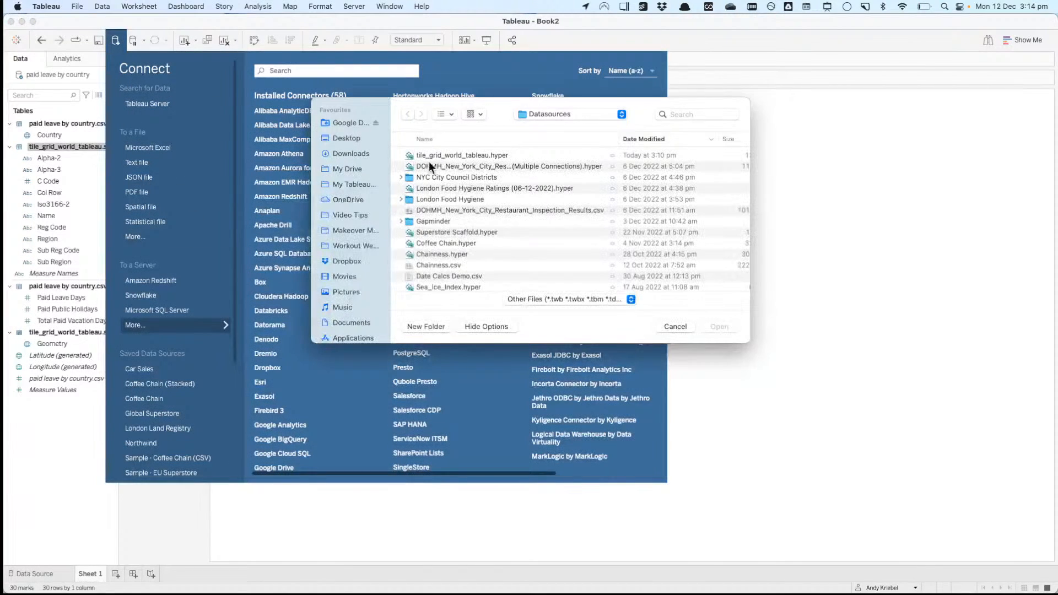
double_click(437, 155)
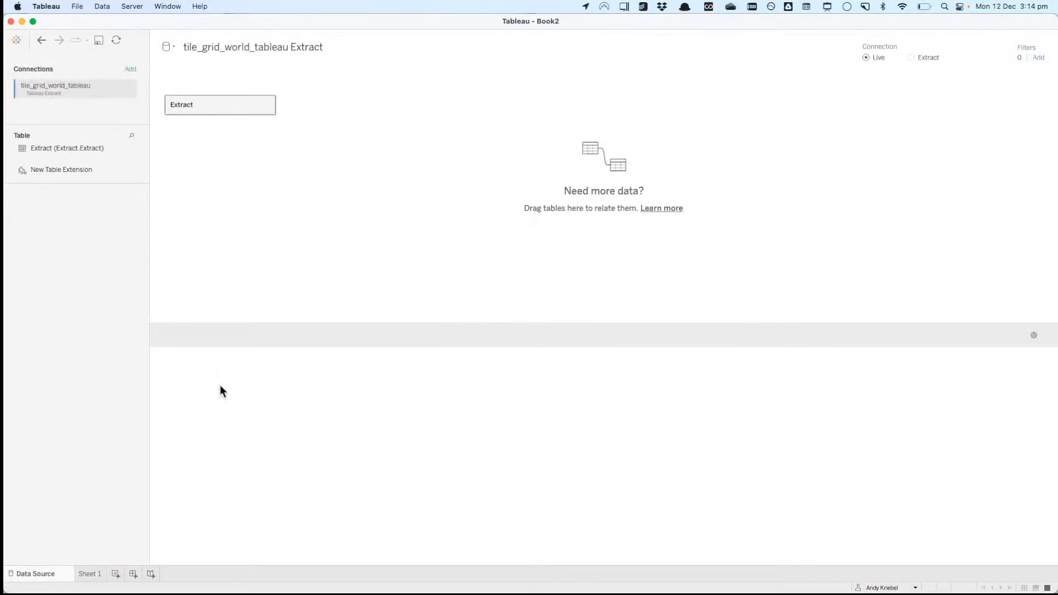
click(116, 574)
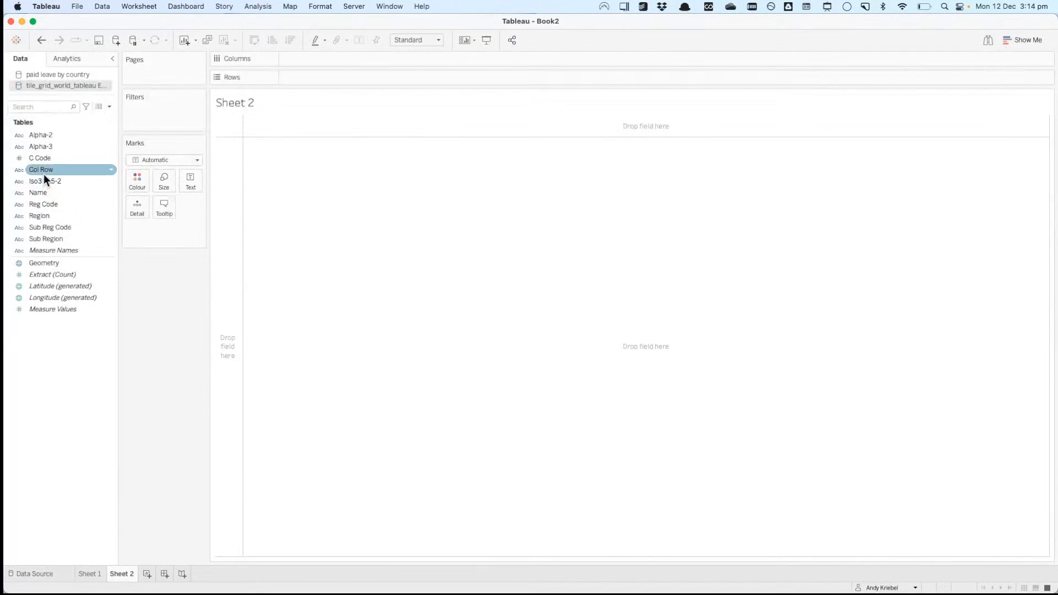
drag(51, 192, 223, 181)
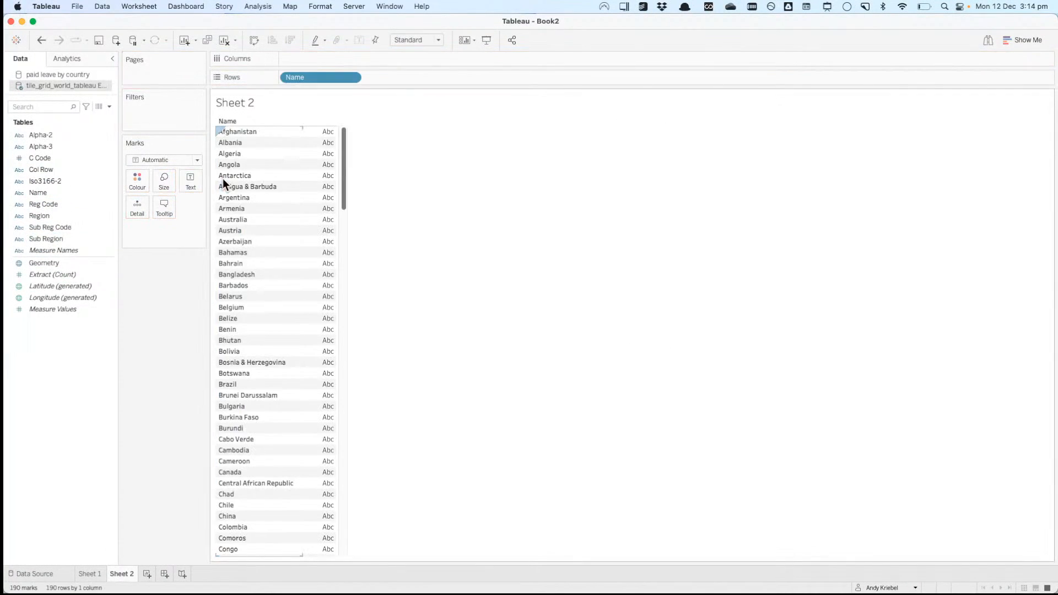
Step: Compare the unmatched countries on Sheet 1 with the tile grid names on Sheet 2, looking through to the entry for Iran
click(68, 75)
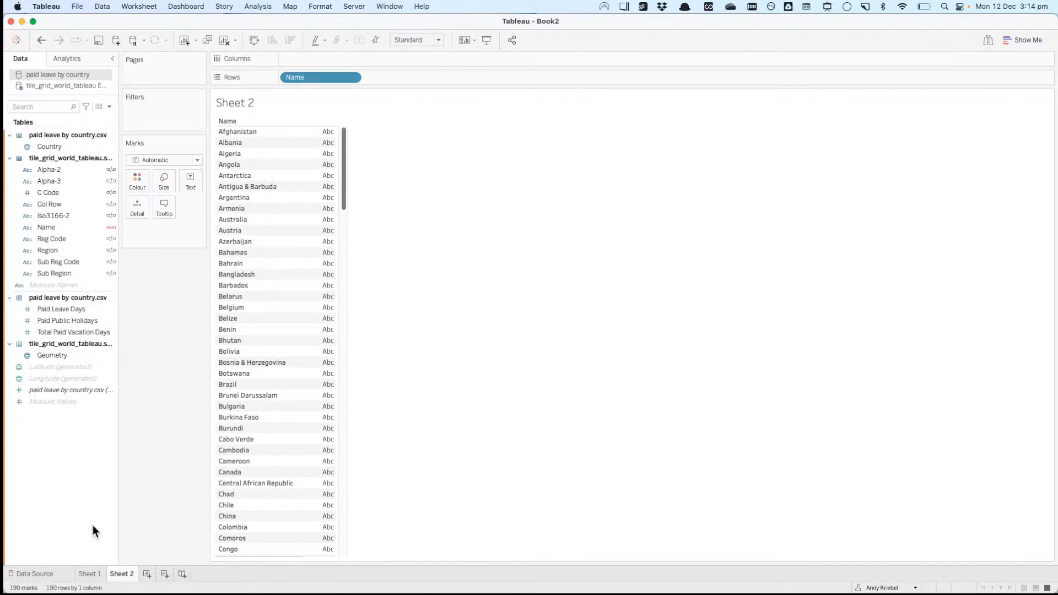
click(91, 574)
click(121, 575)
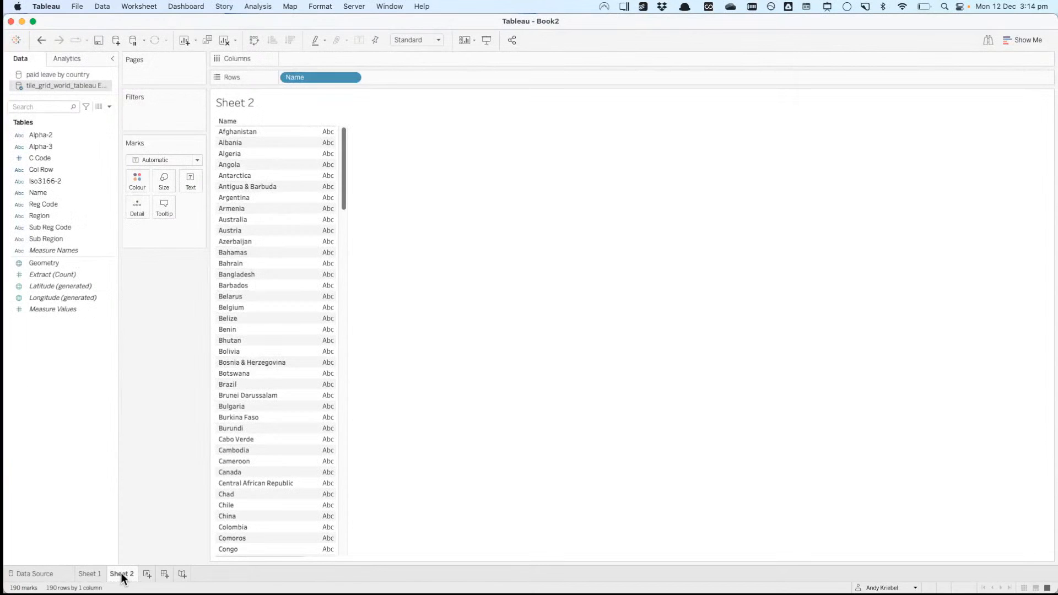
click(98, 576)
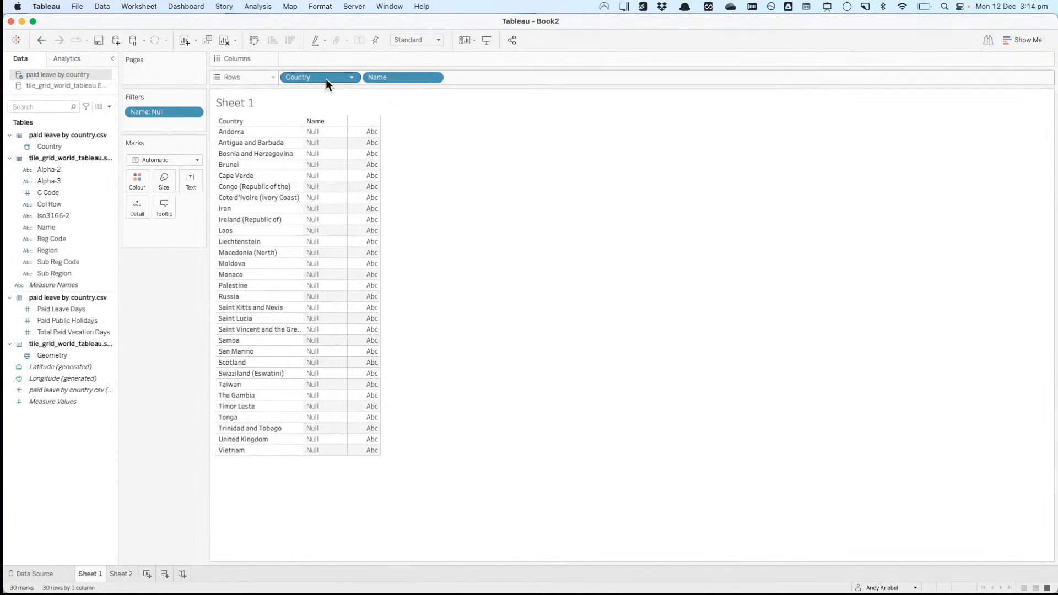
click(126, 574)
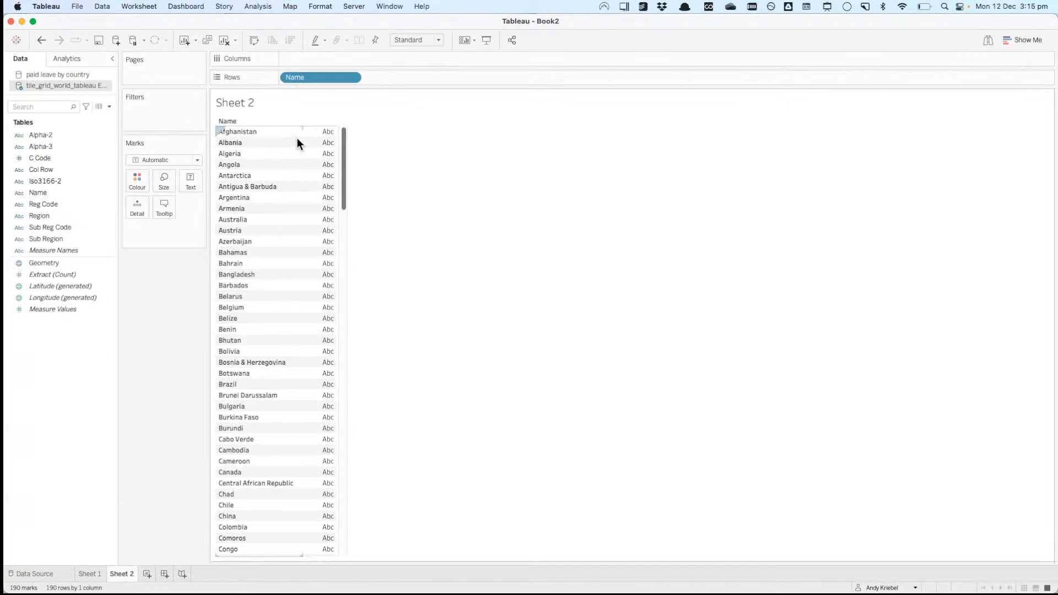
drag(343, 154, 332, 322)
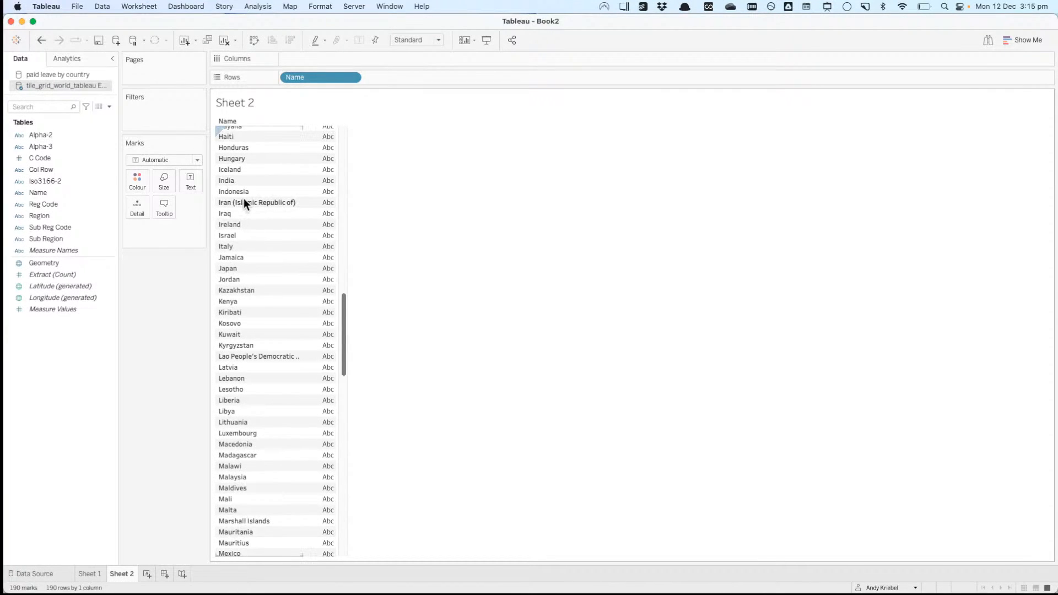
click(93, 572)
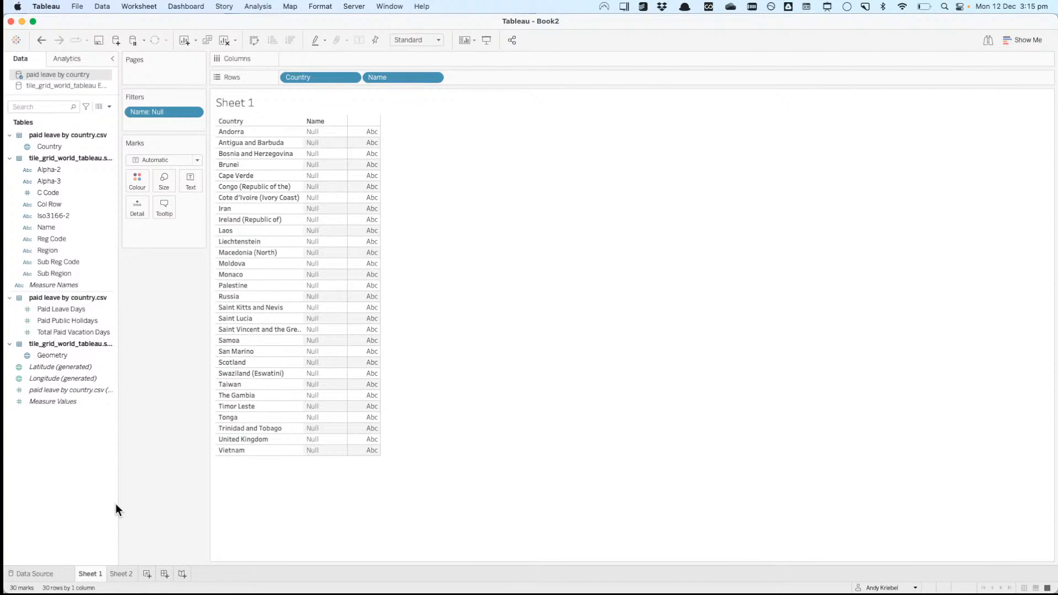
Step: On Sheet 2, set the alias of Iran (Islamic Republic of) to Iran
click(122, 574)
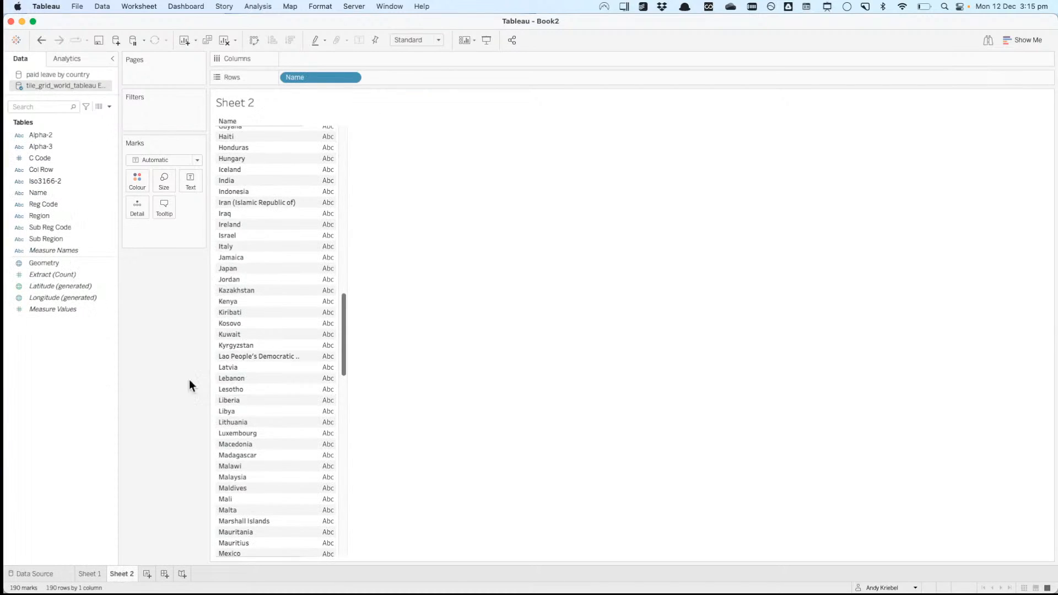
right_click(252, 203)
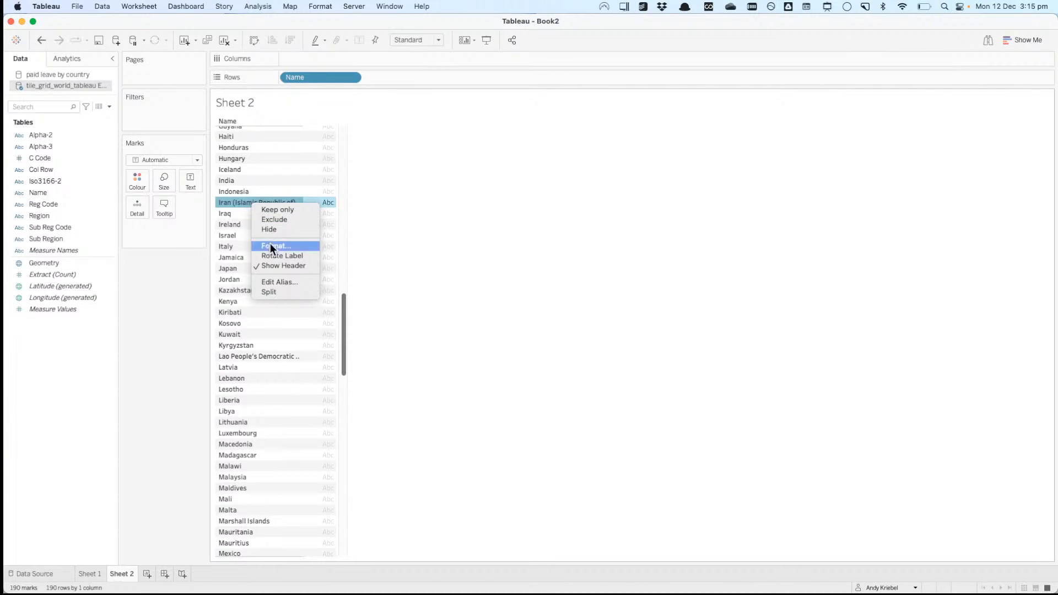
click(272, 282)
key(BackSpace)
text(Iran)
key(Return)
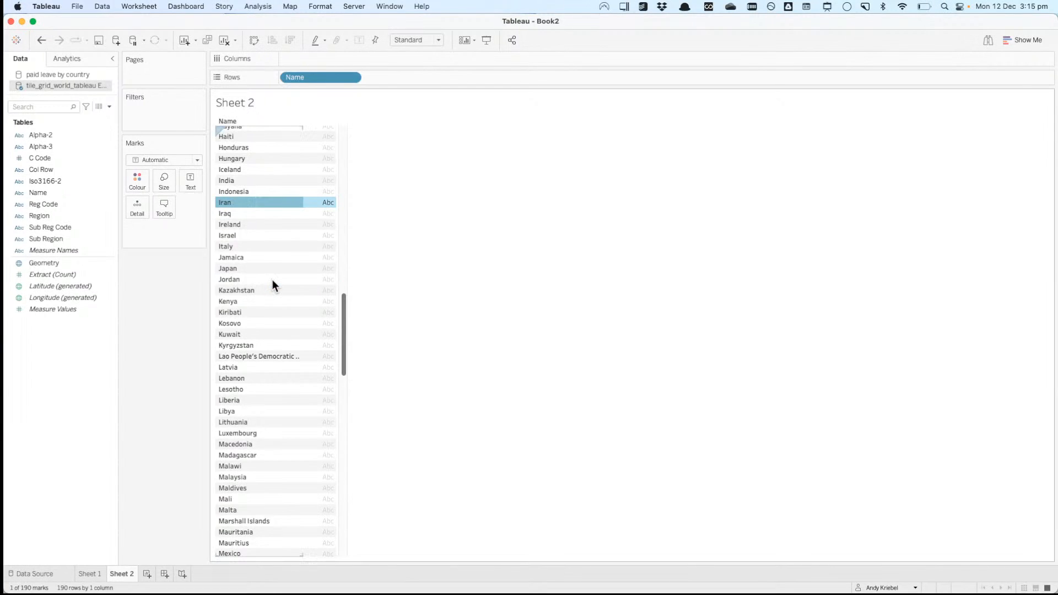
click(180, 318)
Step: Check Laos against Sheet 1 and set the alias of the Lao People's Democratic Republic entry on Sheet 2 to Laos
click(87, 575)
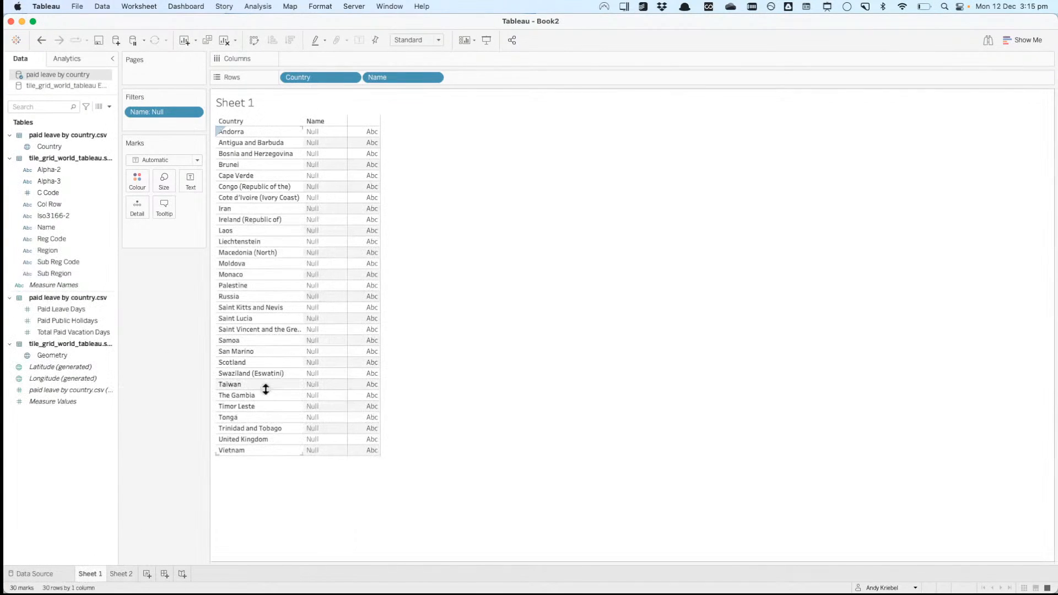
click(124, 575)
right_click(256, 356)
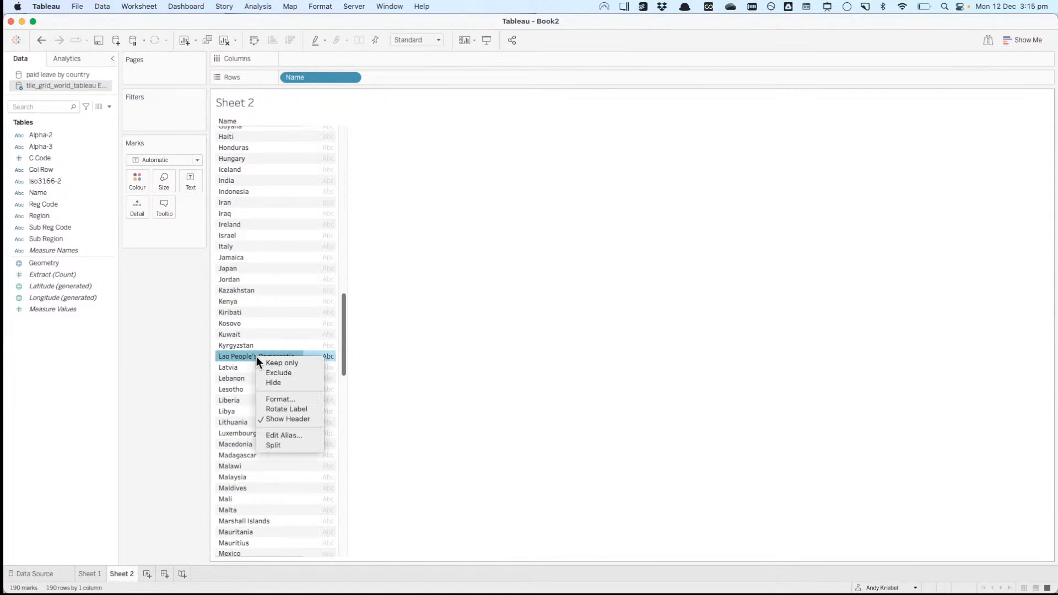
click(271, 436)
text(Laos)
key(Return)
click(183, 372)
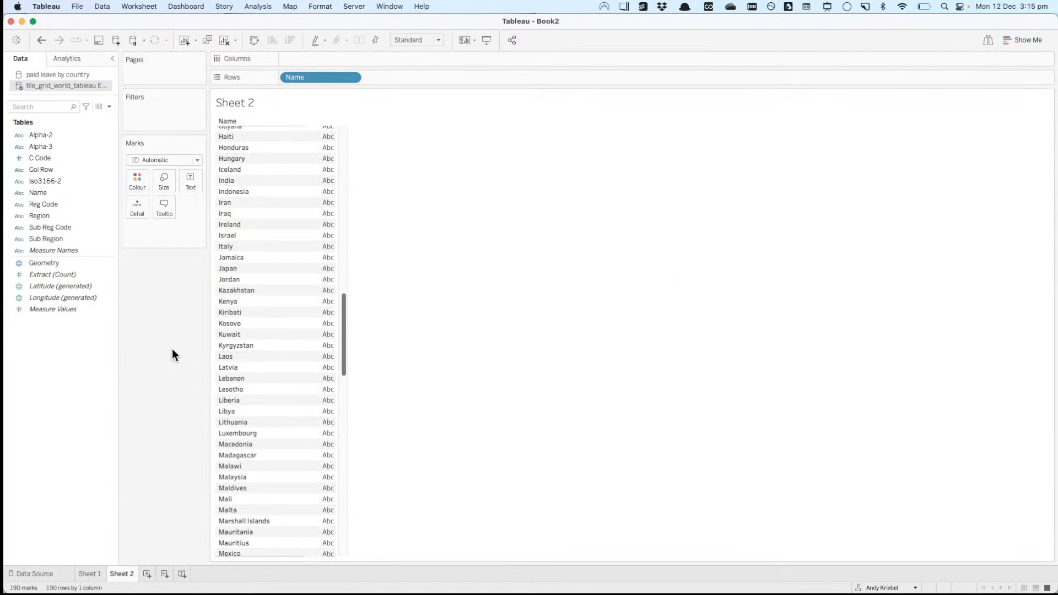
Step: Remove the tile grid Extract table from the join in the paid leave by country data source
click(62, 74)
right_click(62, 74)
click(71, 79)
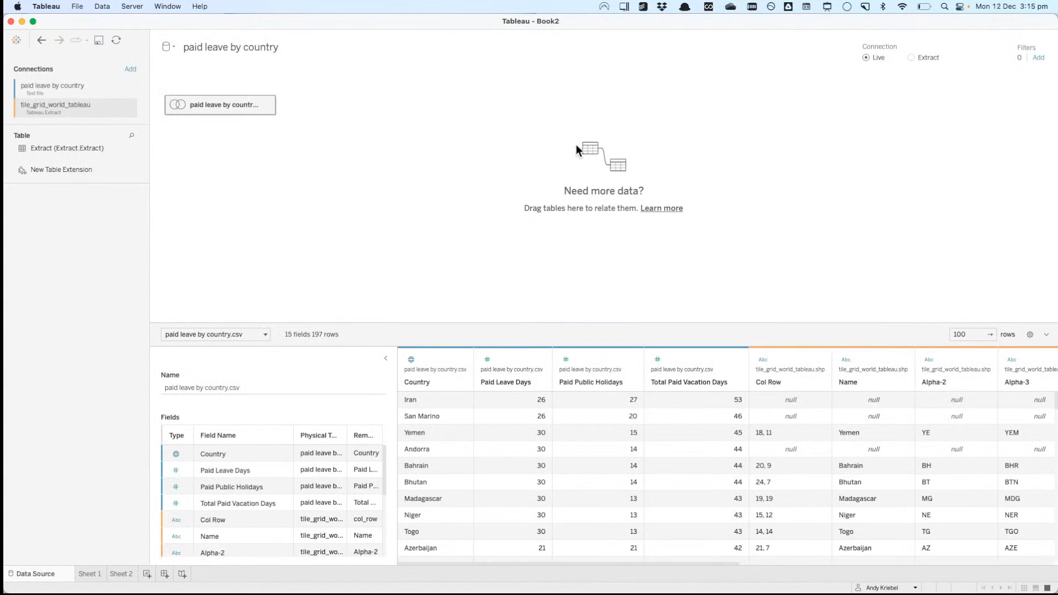
double_click(229, 110)
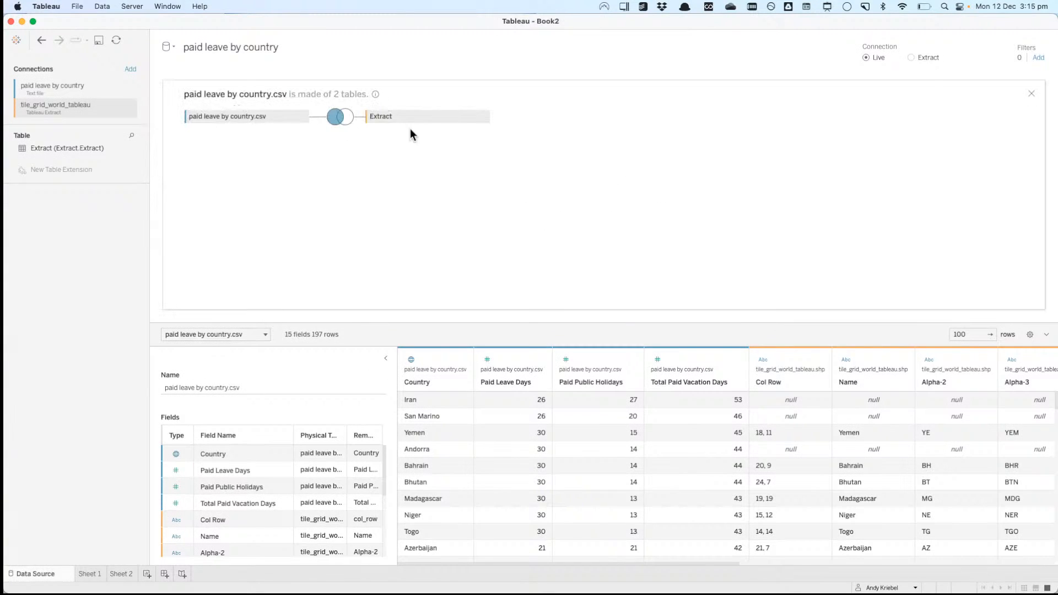
click(484, 117)
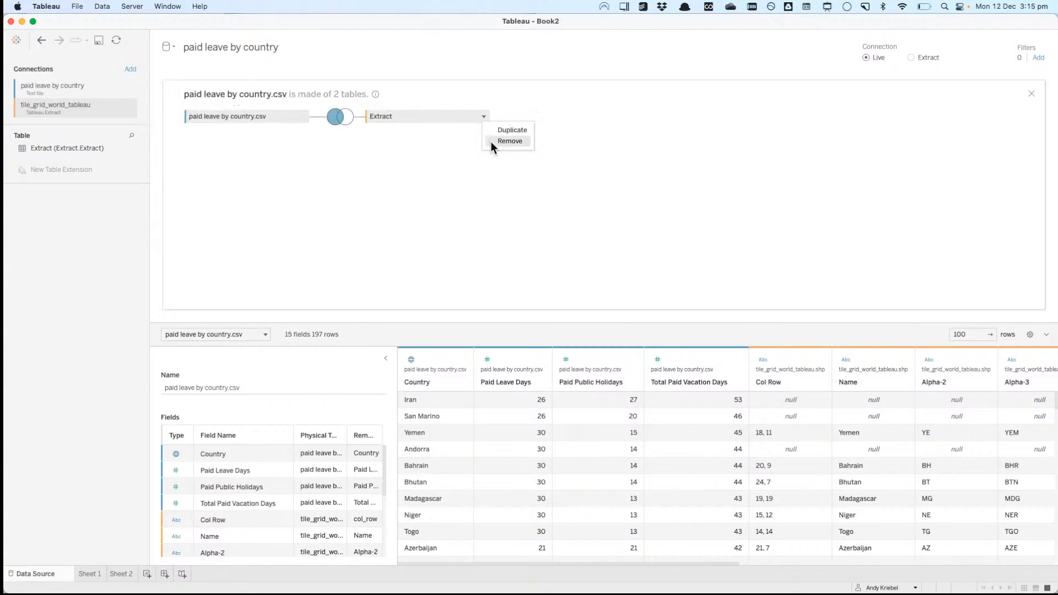
click(490, 141)
Step: Remove the broken Name field from the rows of Sheet 1 and from the paid leave by country fields
click(100, 575)
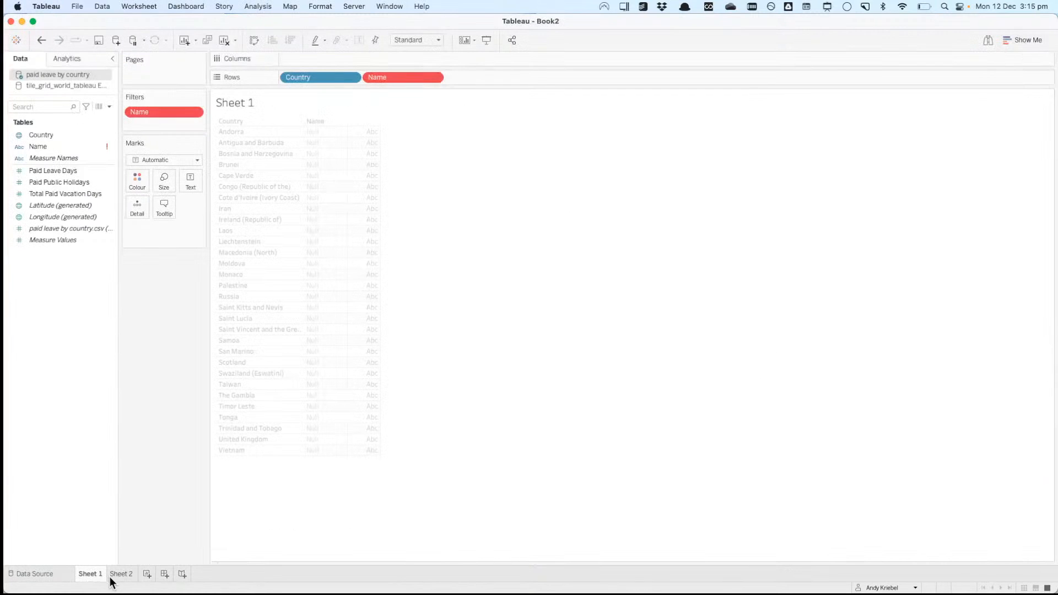
drag(385, 78, 340, 16)
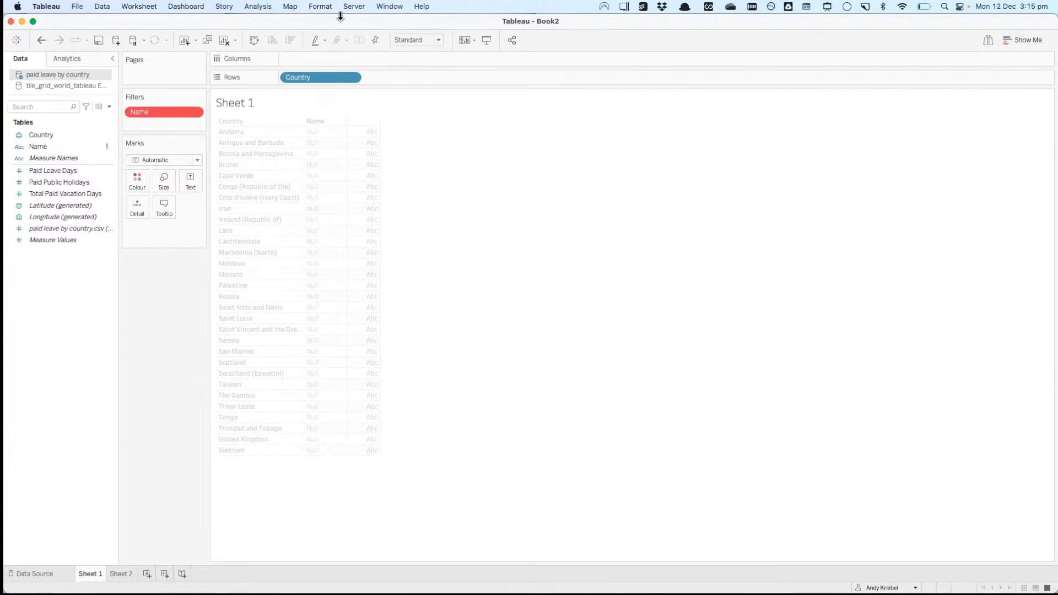
click(74, 148)
right_click(75, 148)
click(97, 202)
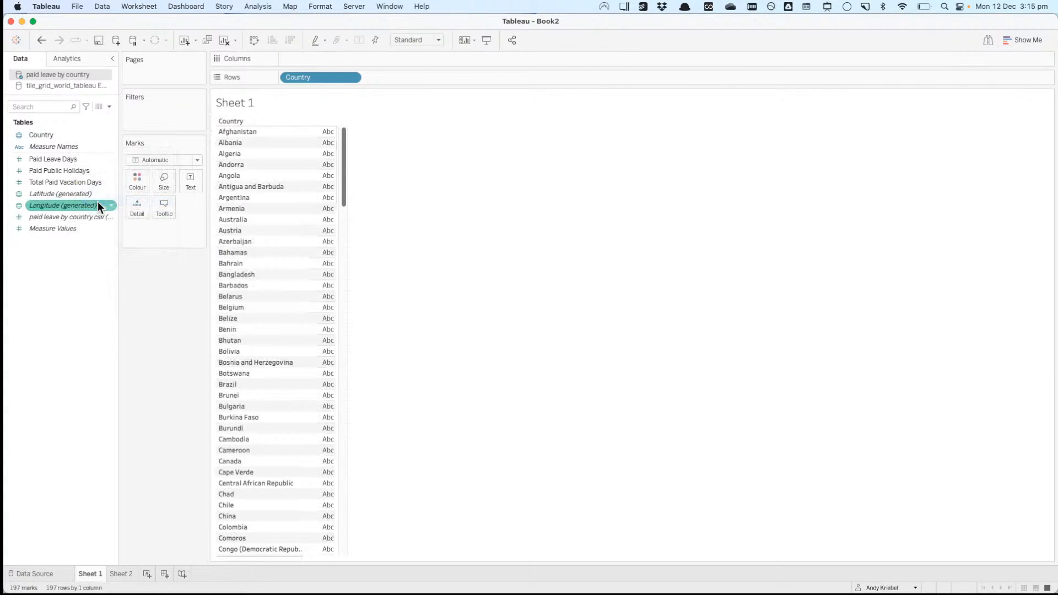
Step: Rename the tile grid Name field as Country and list it beside the paid leave Country field in Sheet 1's rows
click(60, 88)
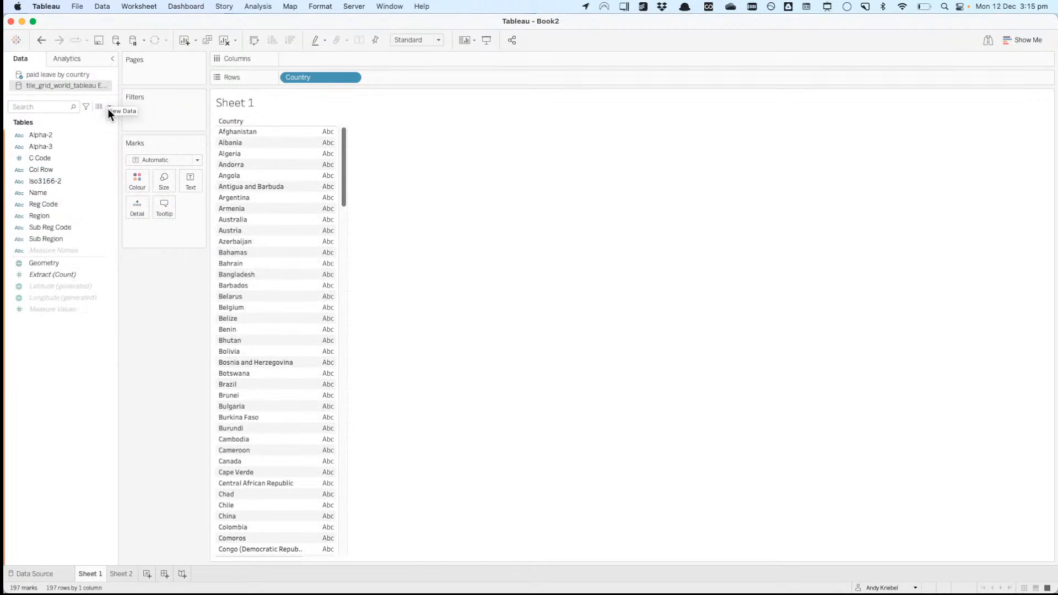
right_click(41, 193)
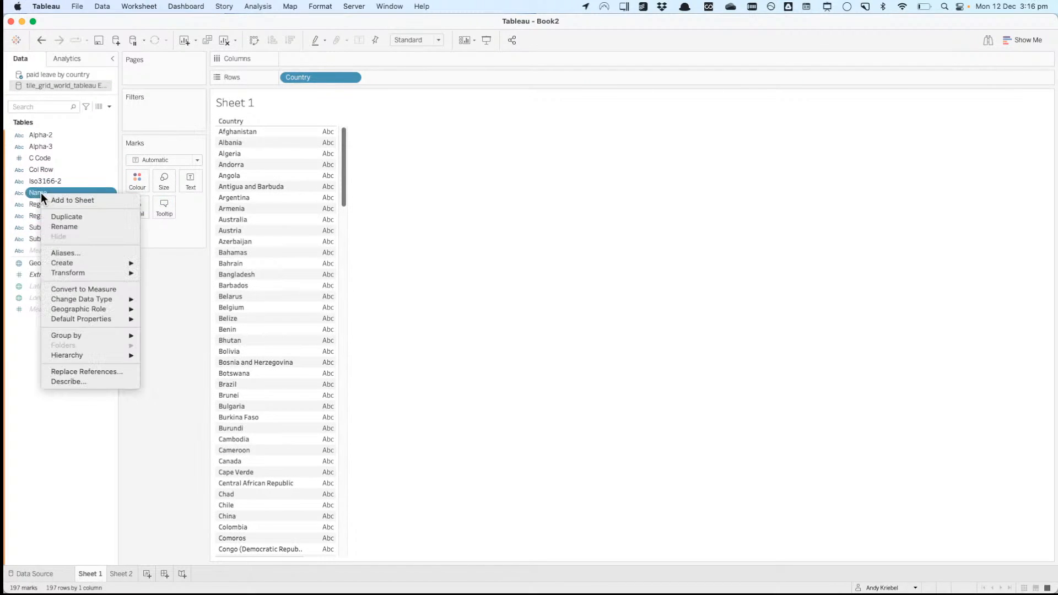
click(56, 223)
text(Country)
key(Return)
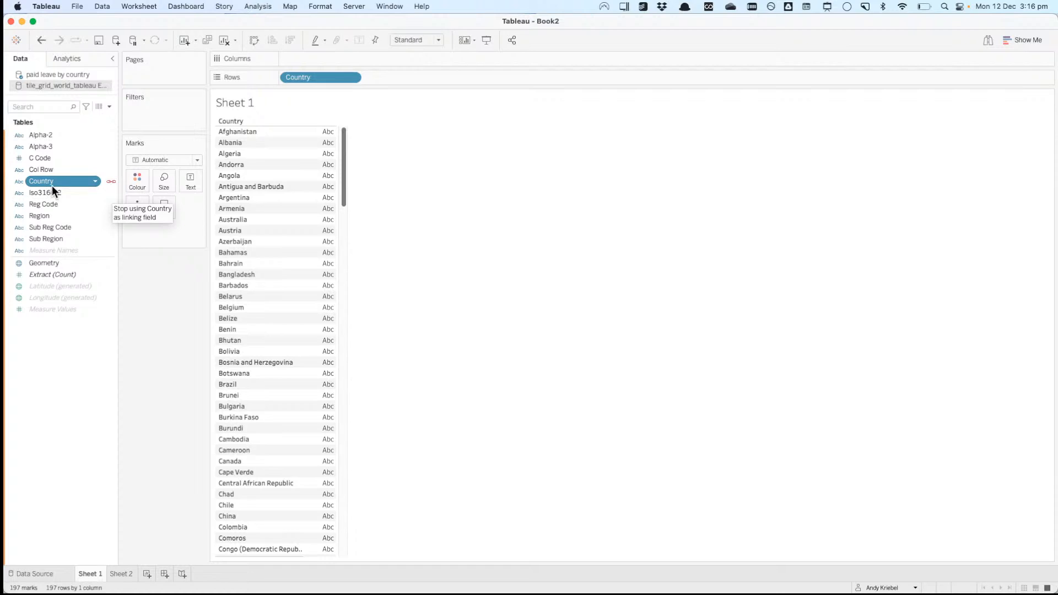
drag(54, 180, 444, 71)
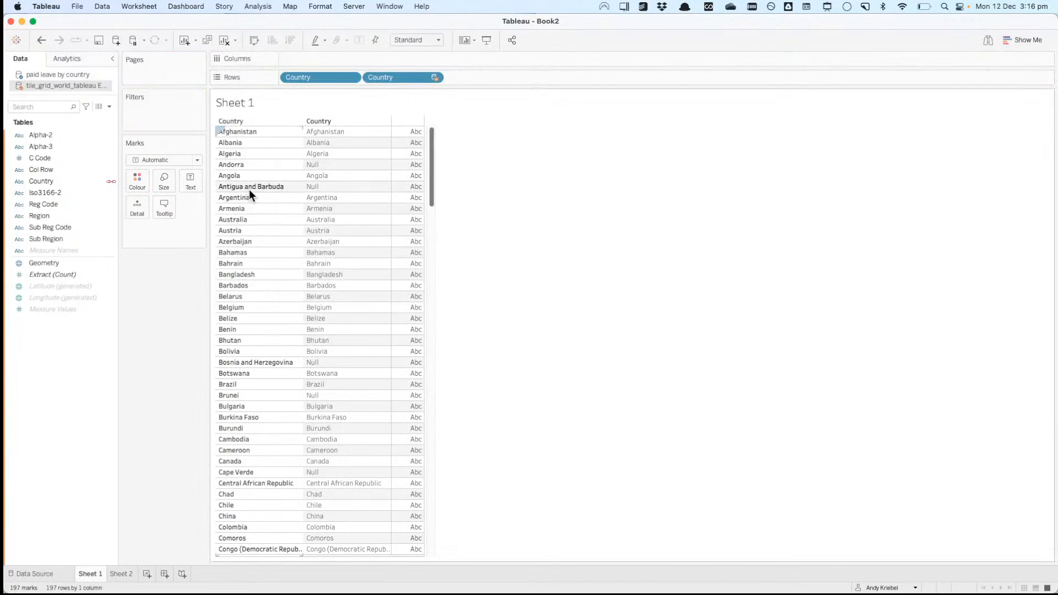
Step: Check the spelling on Sheet 2 and set the alias of Antigua and Barbuda on Sheet 1 to Antigua & Barbuda
click(120, 574)
scroll(270, 309, up, 10)
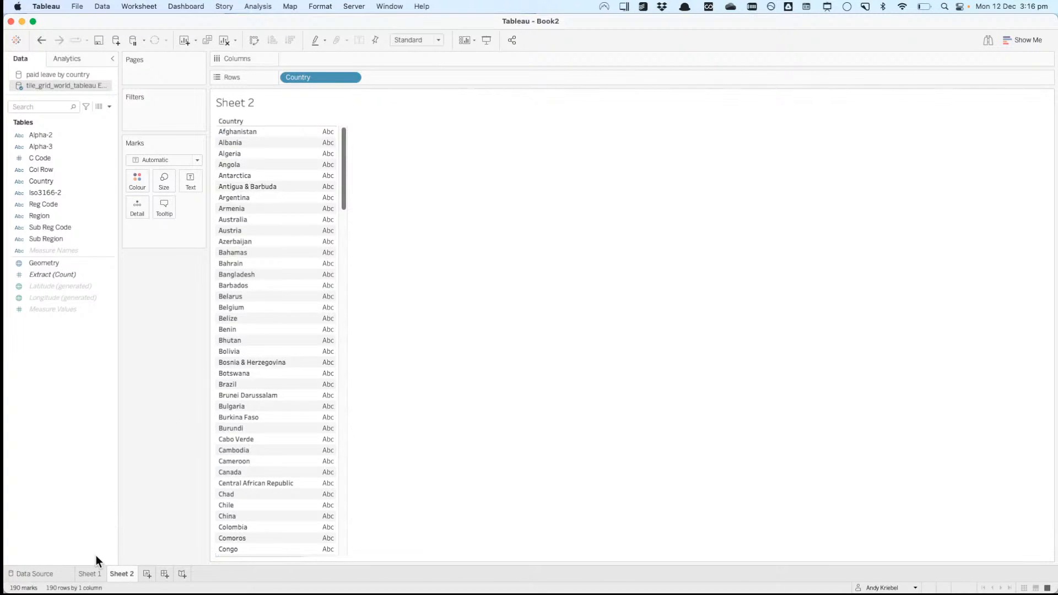
click(93, 576)
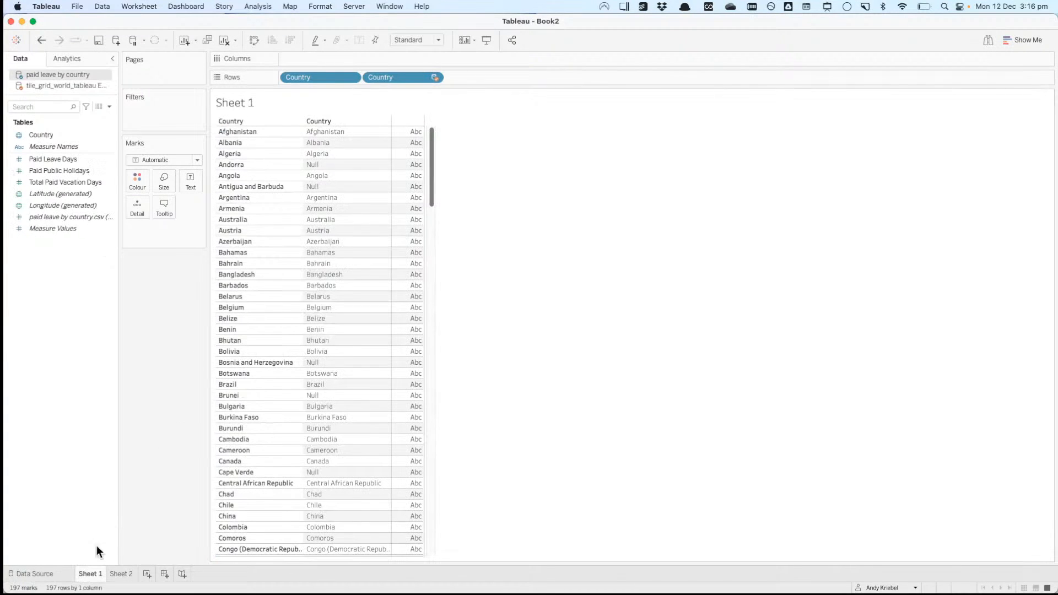
right_click(256, 188)
click(274, 268)
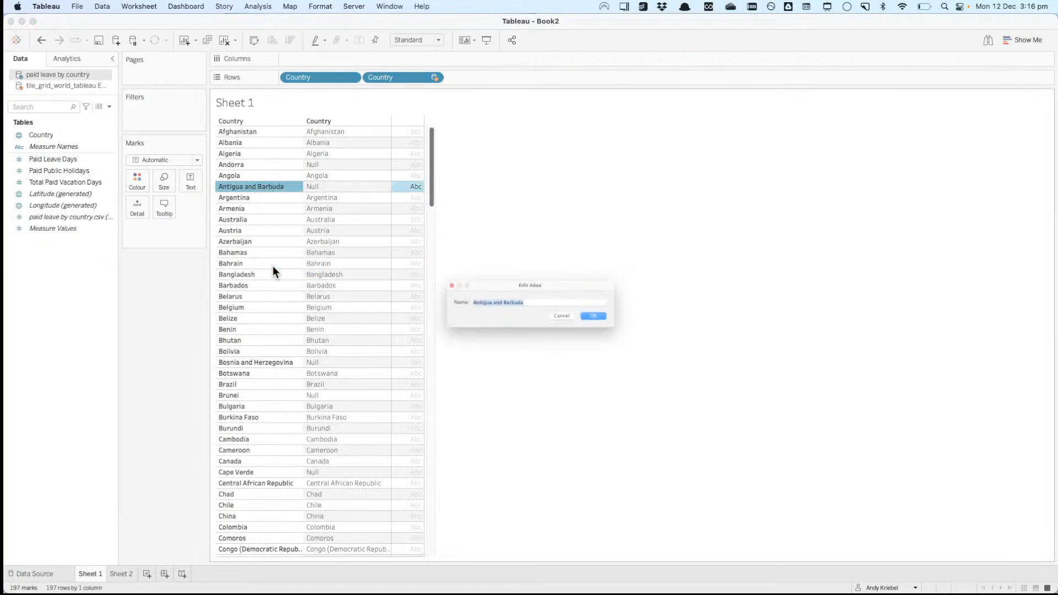
double_click(482, 303)
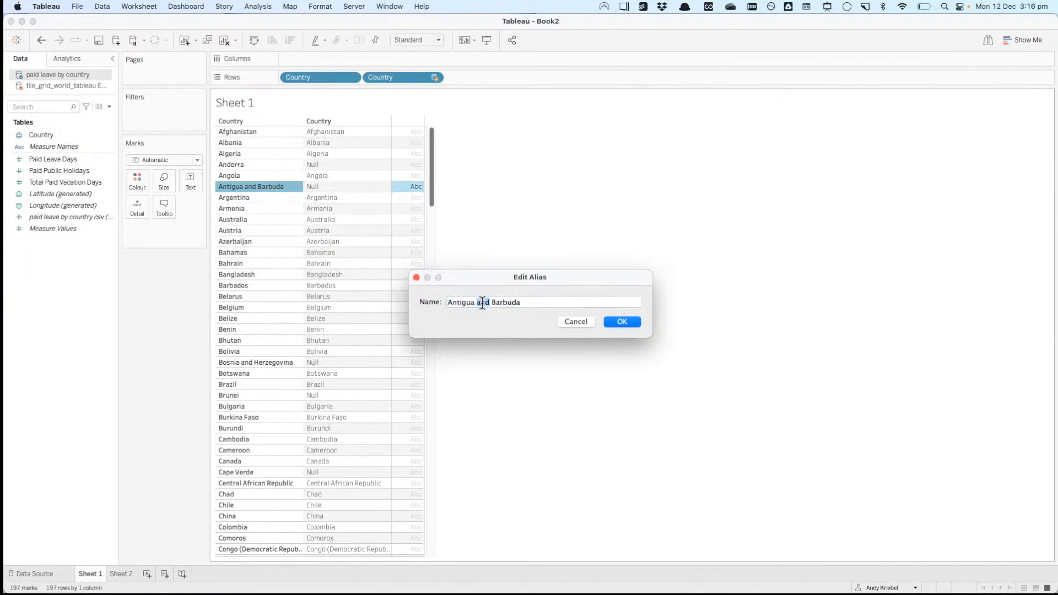
text(&)
click(638, 322)
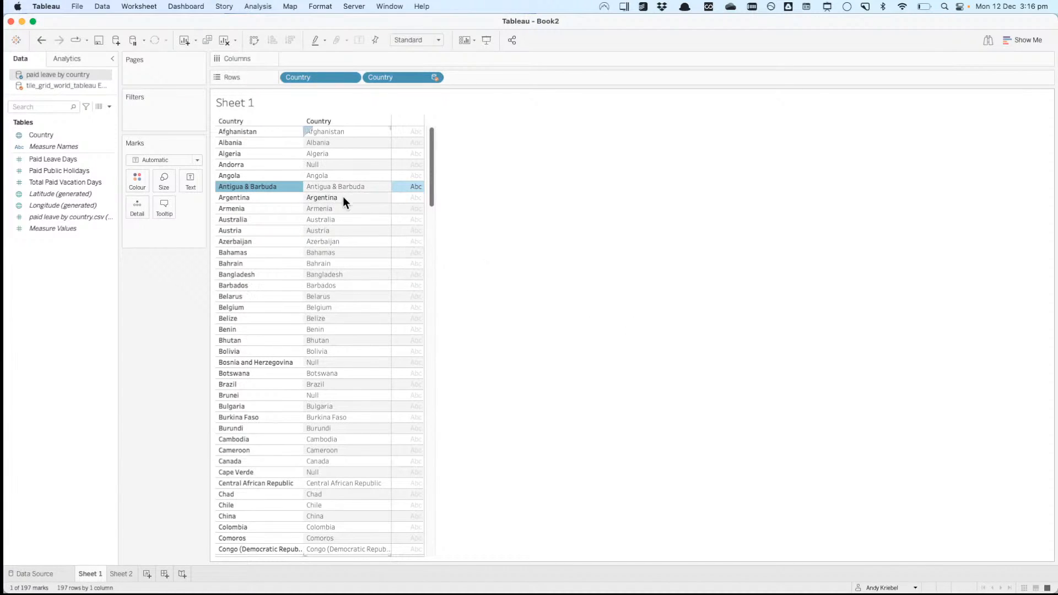
click(276, 188)
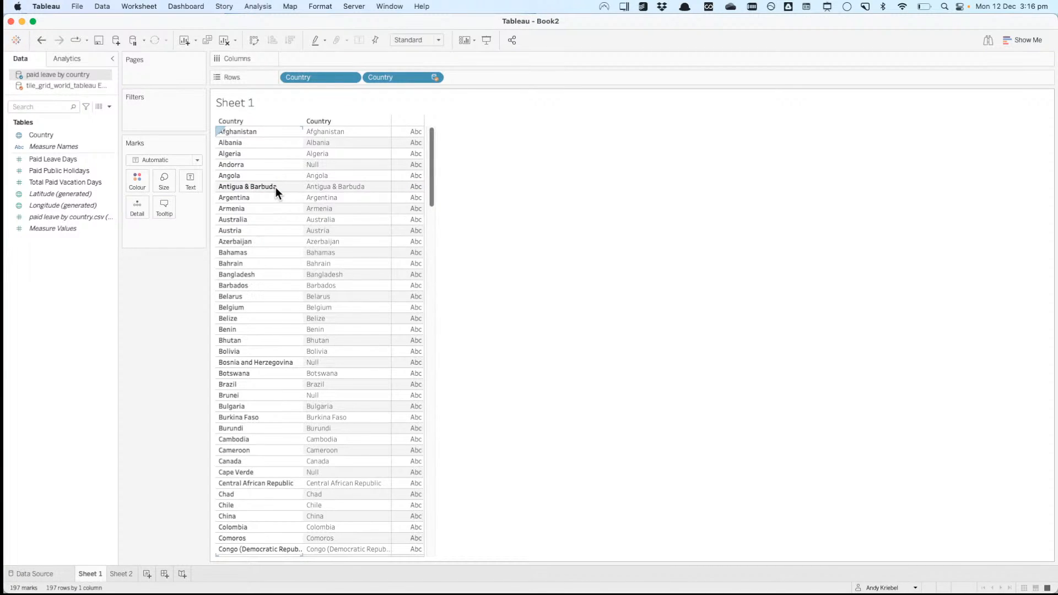
Step: Set the alias of Bosnia and Herzegovina on Sheet 1 to Bosnia & Herzegovina
right_click(268, 364)
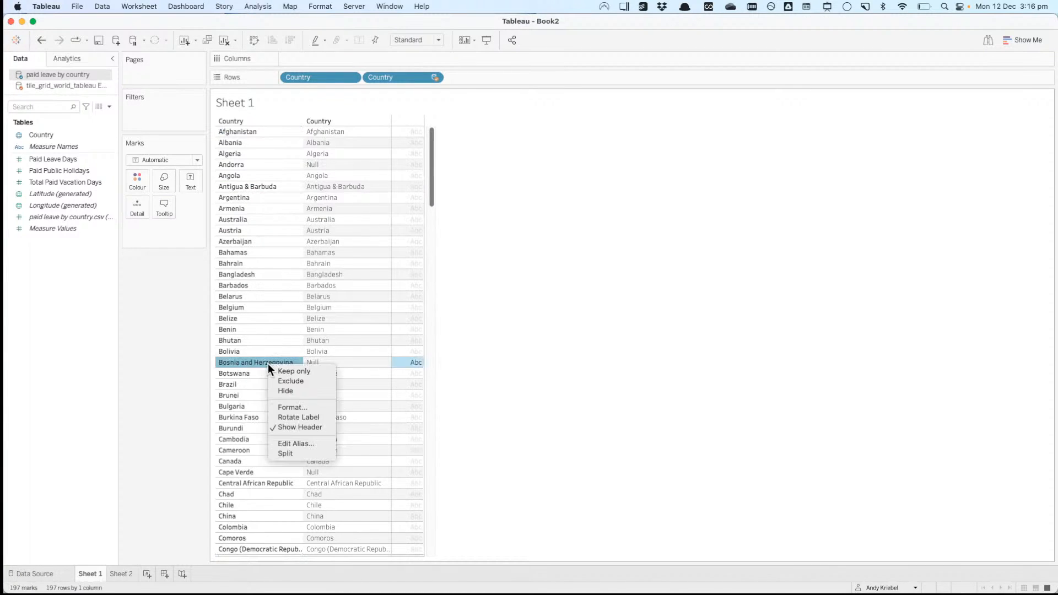
click(290, 443)
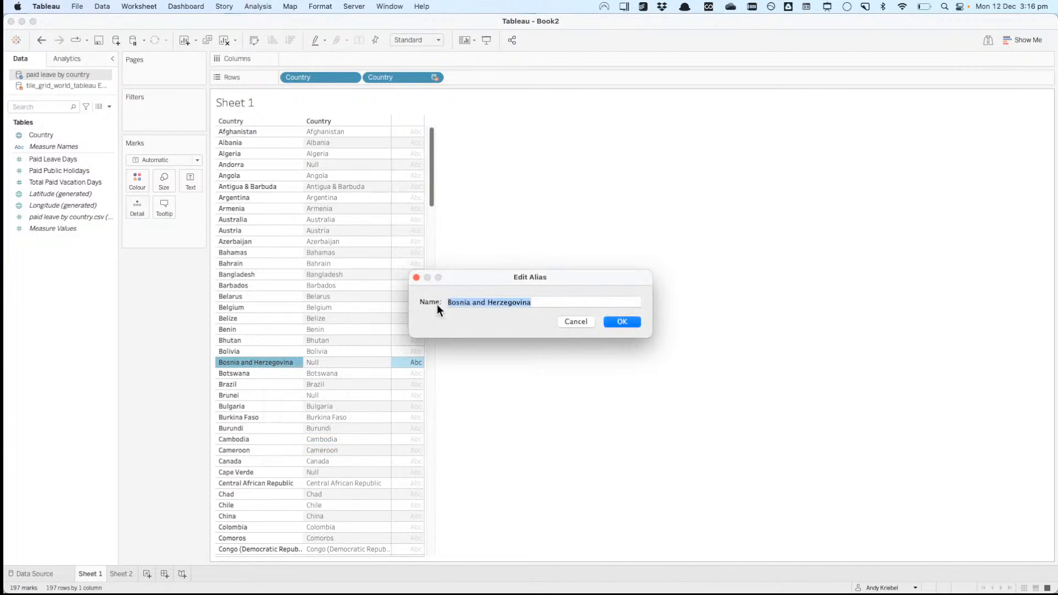
double_click(477, 302)
text(&)
click(613, 321)
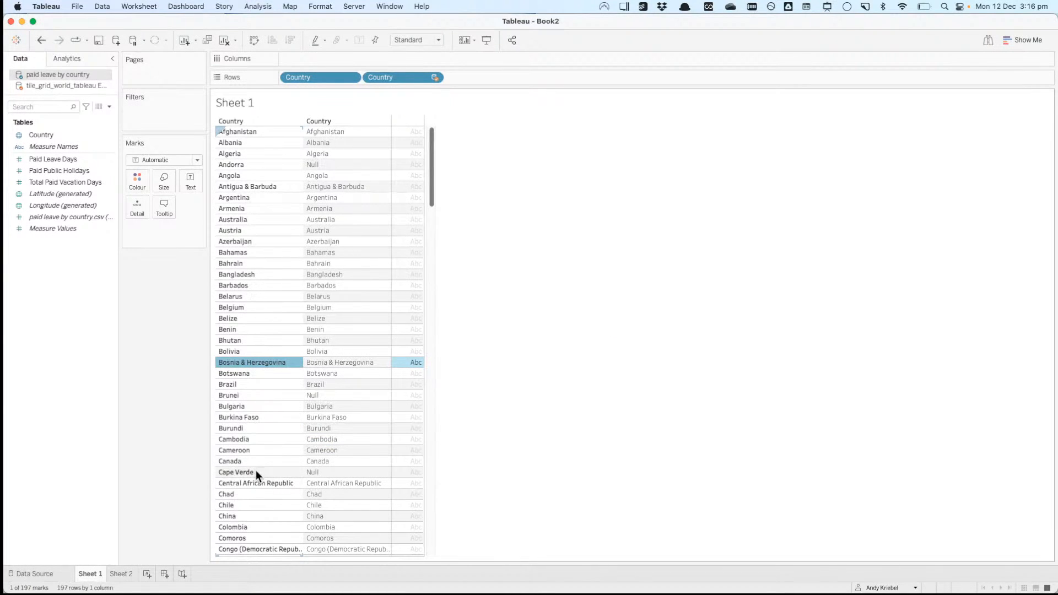
Step: Compare the tile grid country names on Sheet 2 with the Null entries on Sheet 1, from Brunei through the Congo entries
click(122, 573)
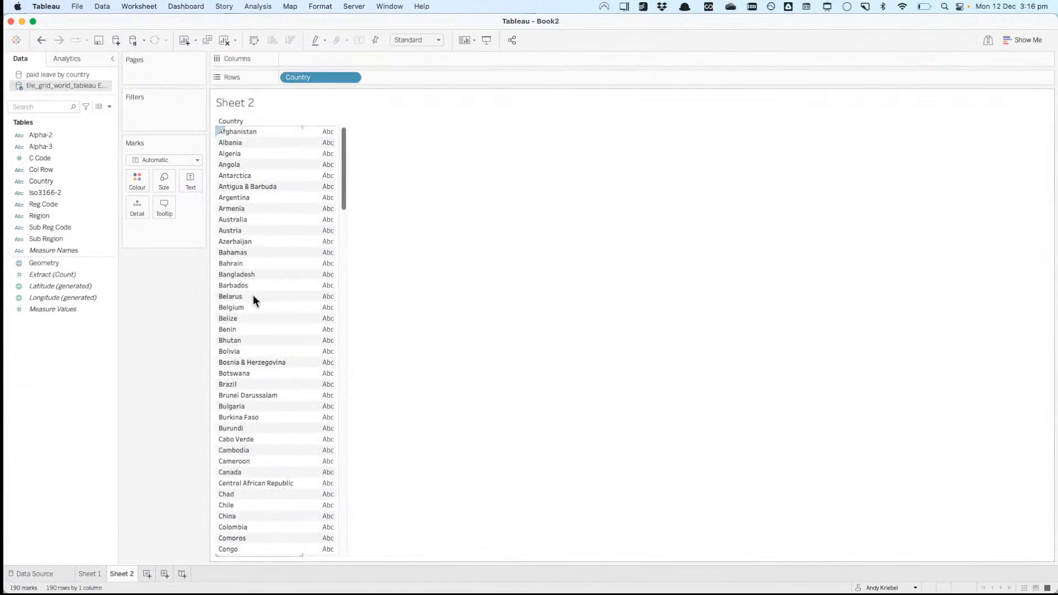
scroll(266, 441, down, 3)
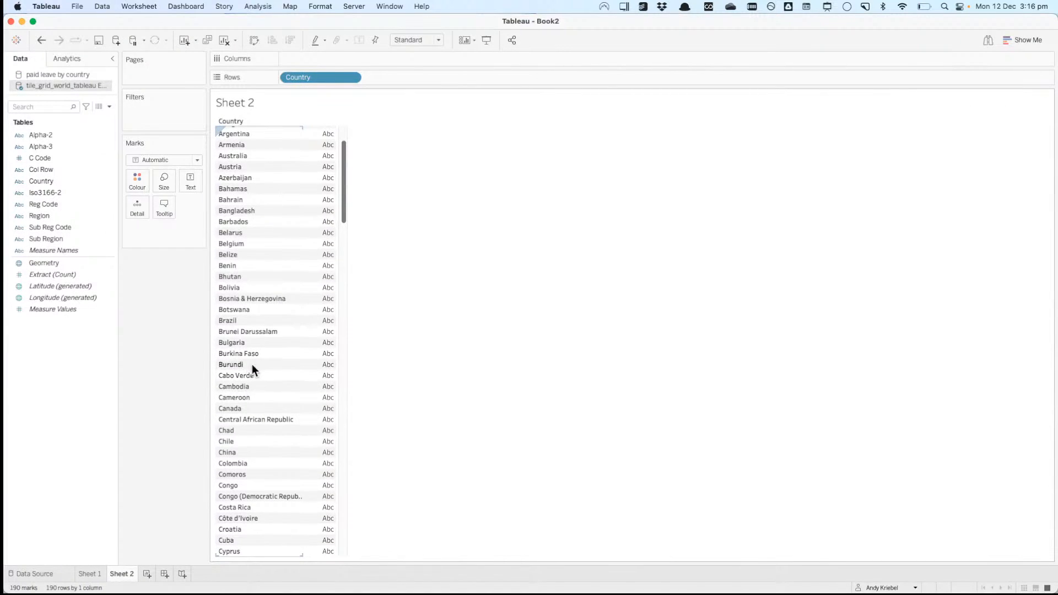
scroll(254, 475, down, 1)
scroll(254, 475, down, 2)
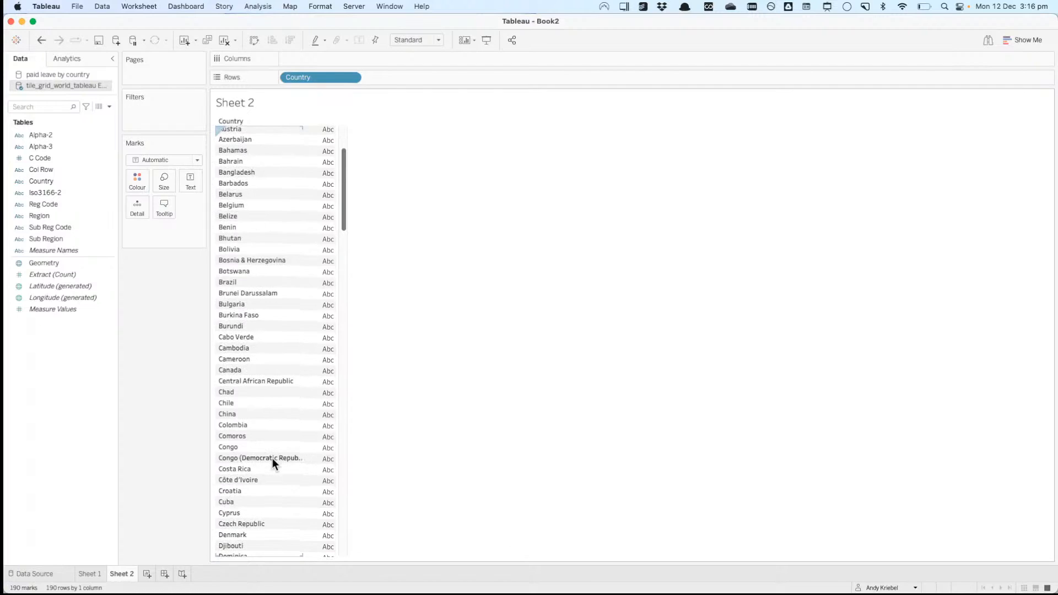
click(87, 573)
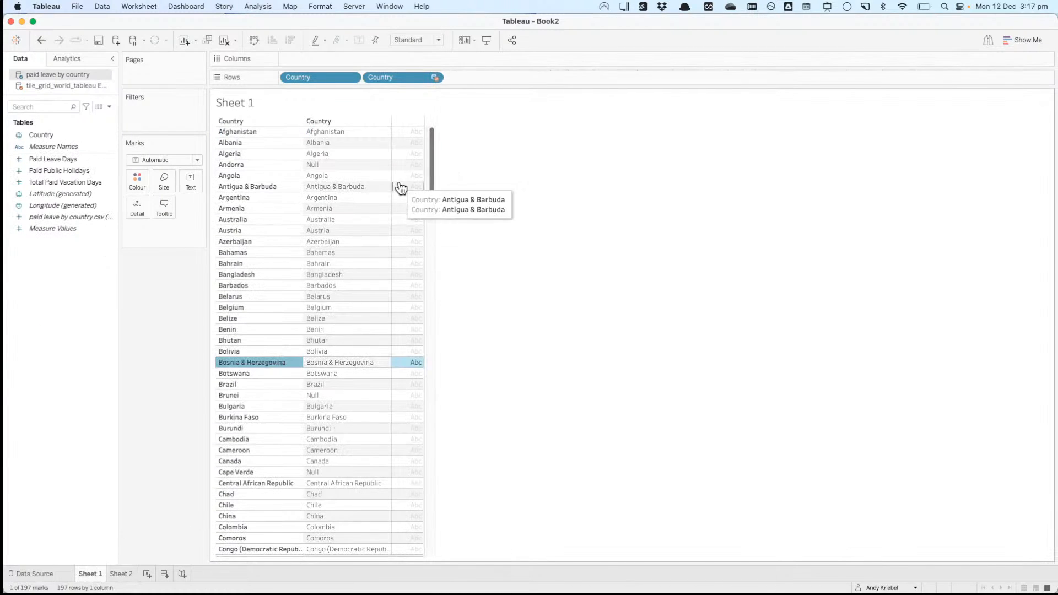
scroll(432, 180, down, 1)
scroll(432, 166, up, 1)
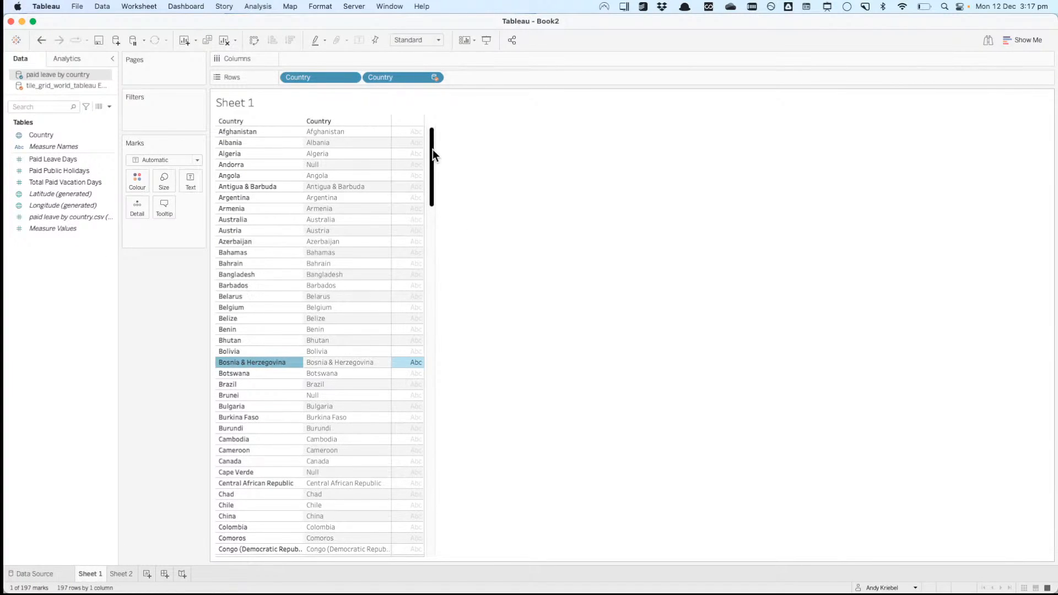
click(465, 260)
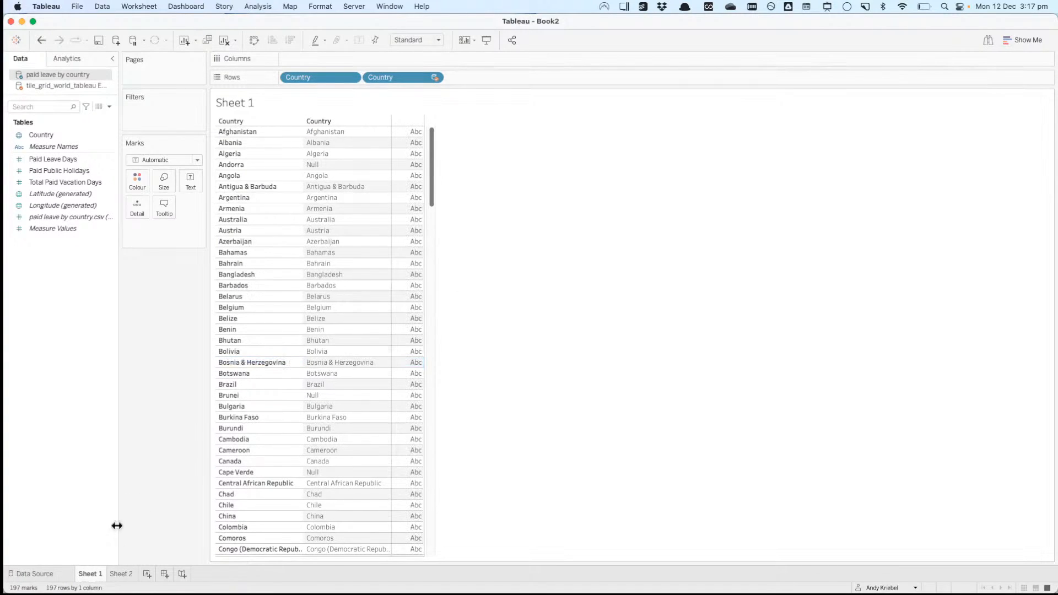
Step: Add a new sheet listing the tile grid Country field in rows, and return to Sheet 1
click(146, 574)
click(61, 87)
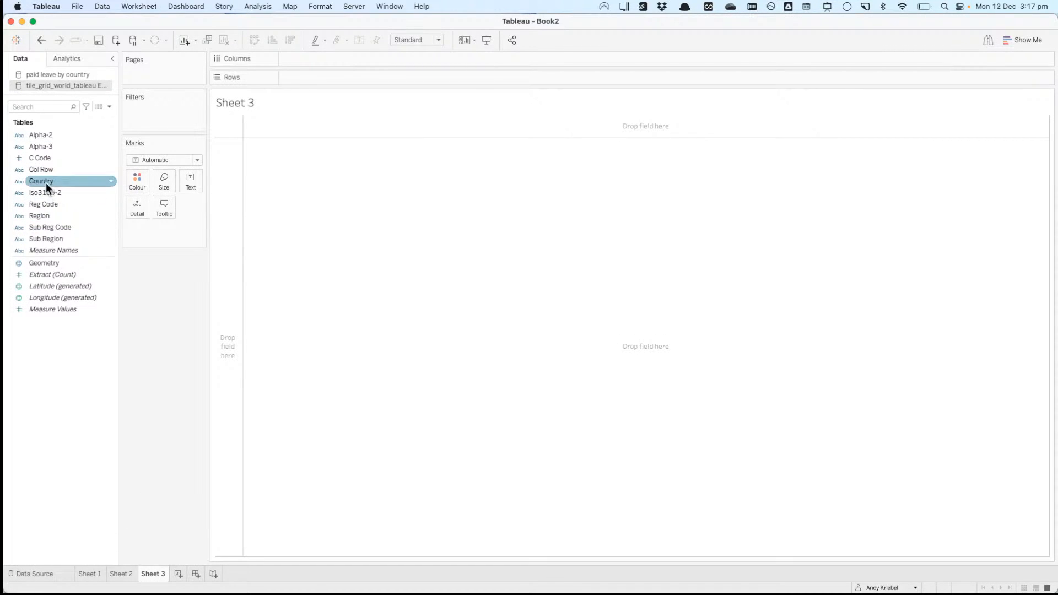
drag(66, 184, 237, 187)
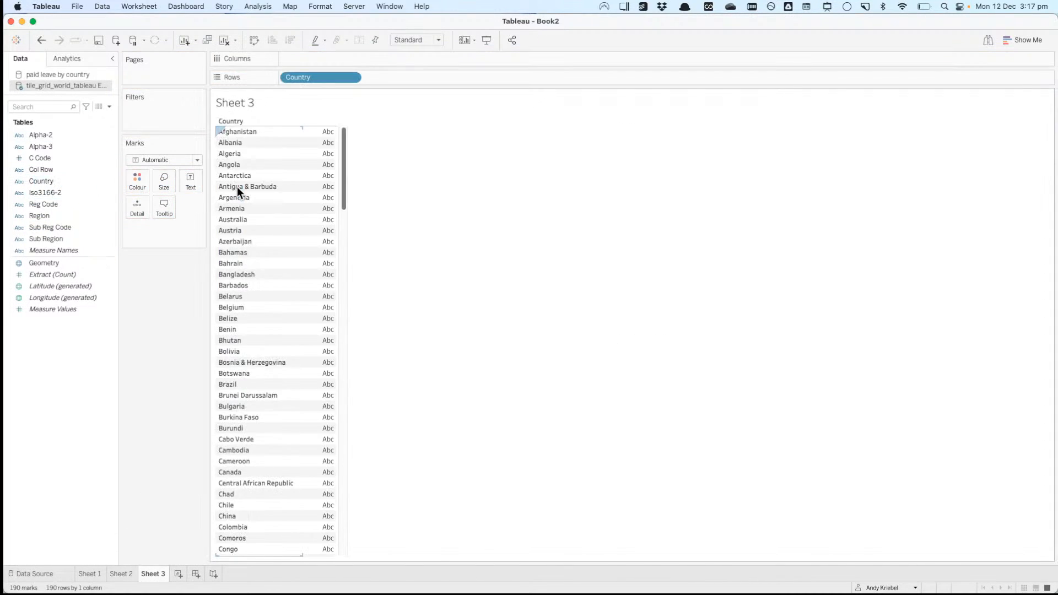
click(120, 575)
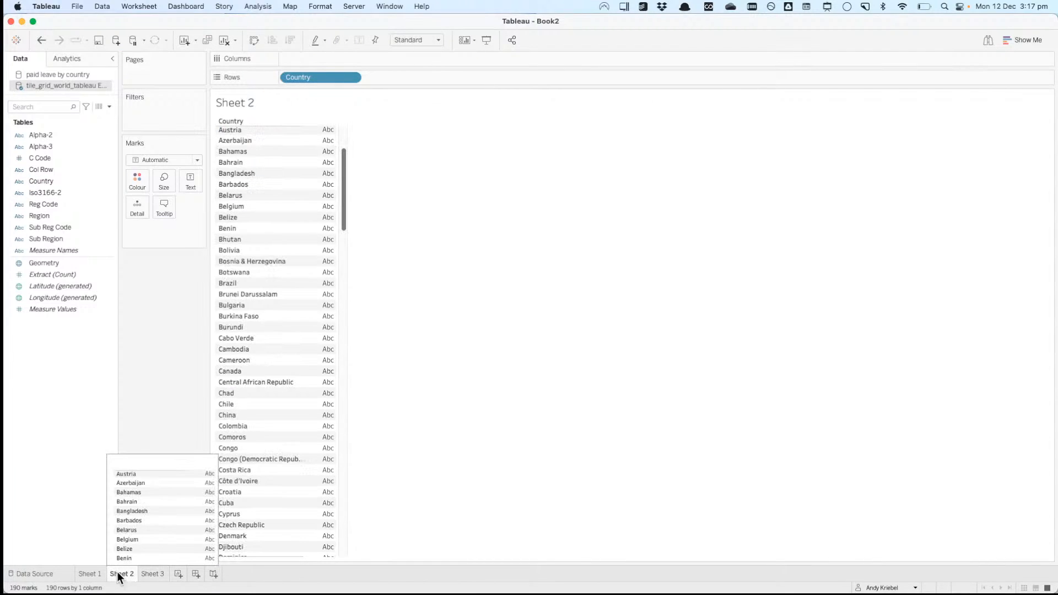
click(95, 576)
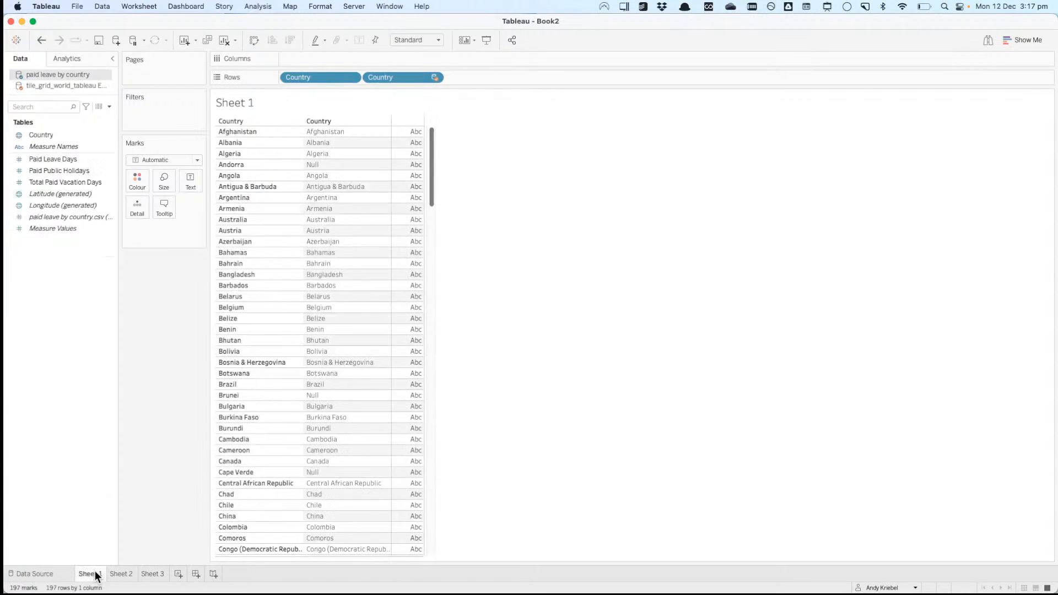
Step: Delete Sheet 3 from the workbook and return to Sheet 1
click(150, 574)
right_click(150, 574)
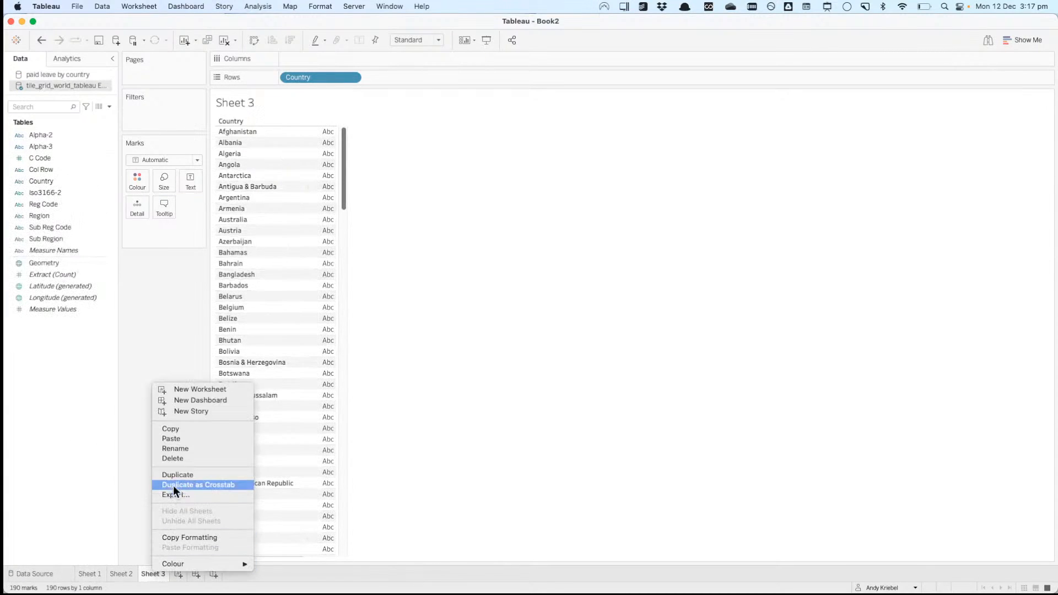
click(176, 459)
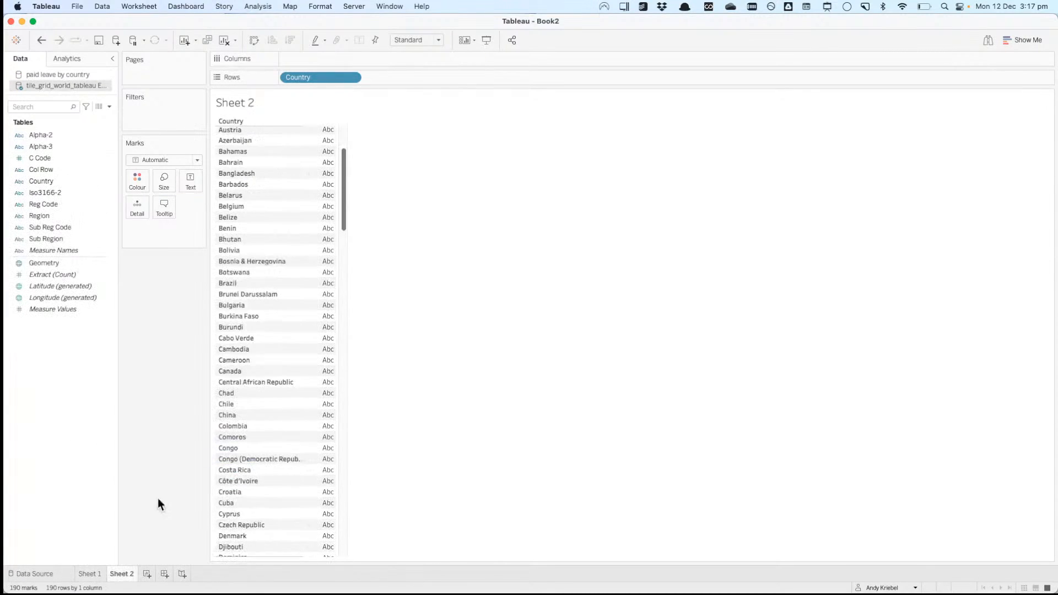
click(89, 576)
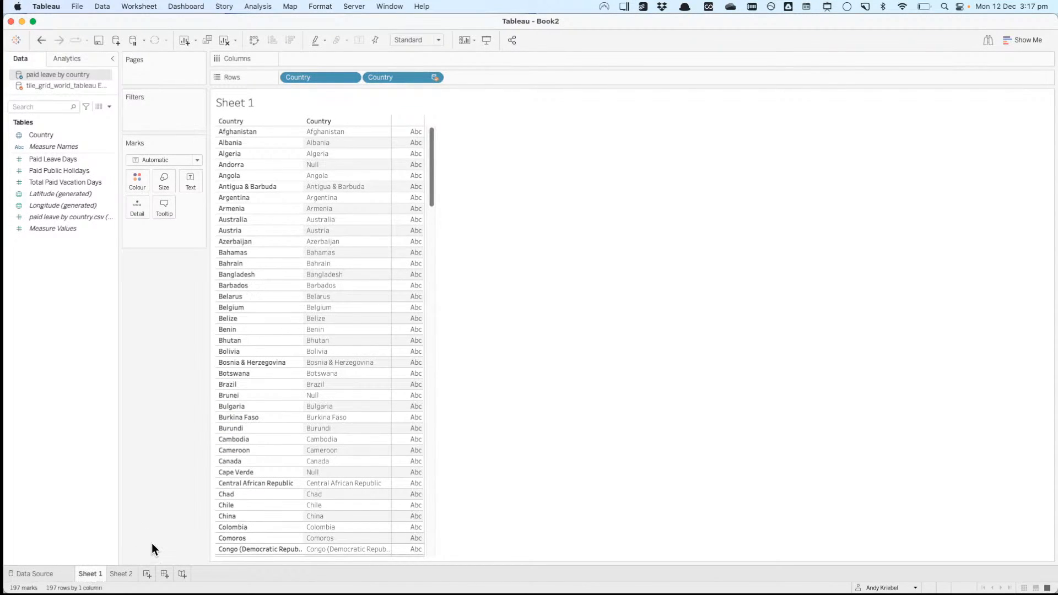
right_click(328, 395)
click(340, 411)
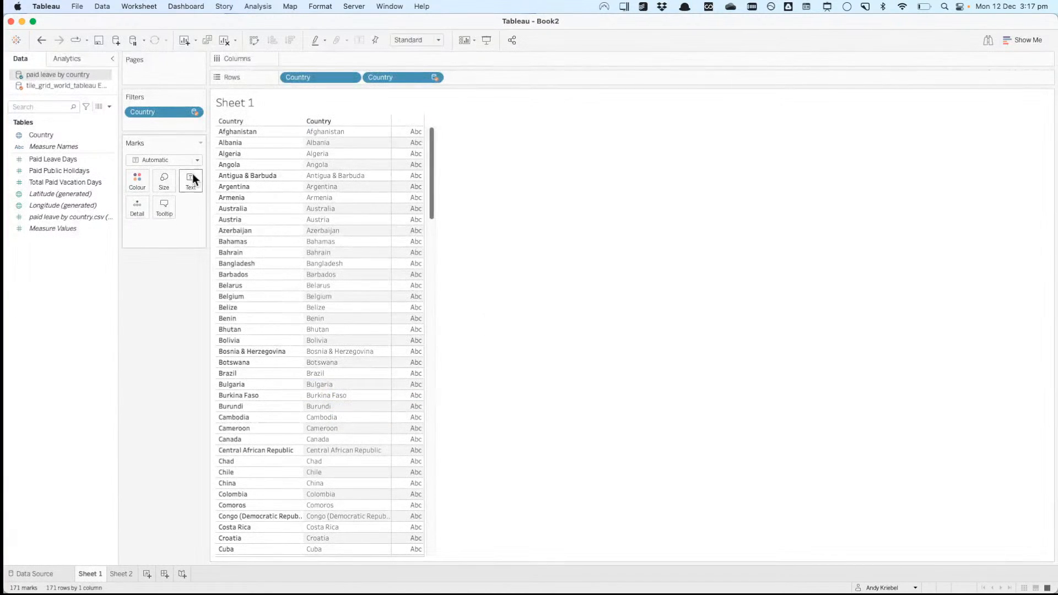
click(41, 41)
Step: Filter Sheet 1 to keep only the rows where the tile grid Country is Null
right_click(321, 163)
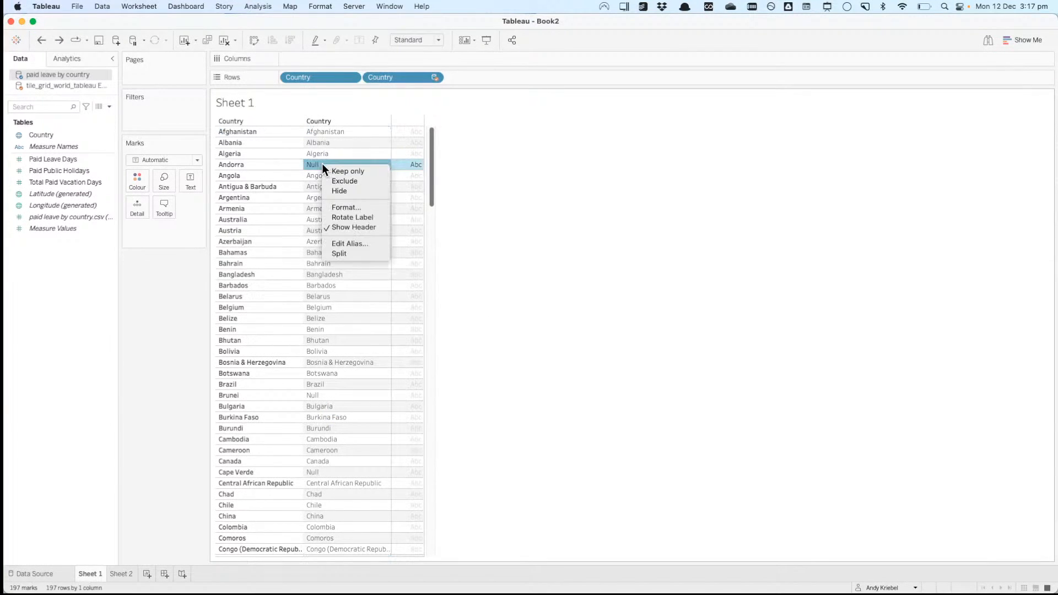
click(336, 172)
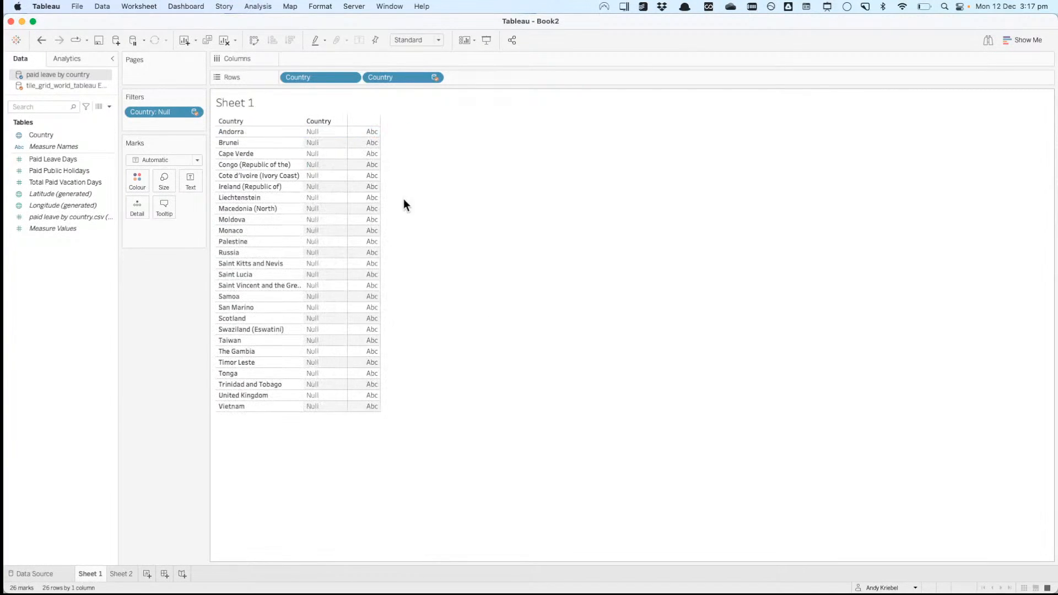
Step: Set the alias of Brunei Darussalam on Sheet 2 to Brunei and return to Sheet 1
click(121, 574)
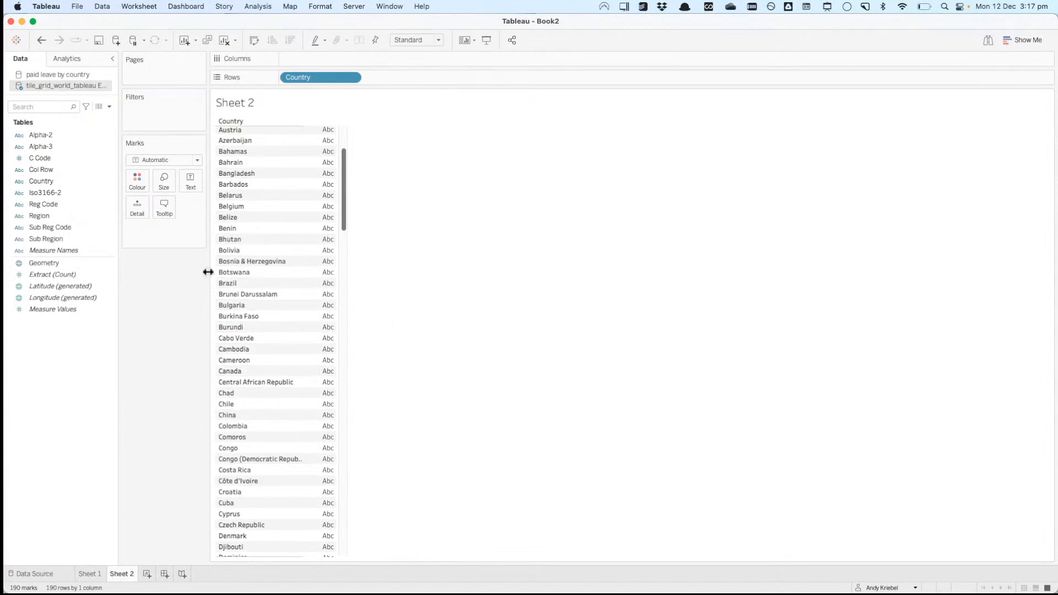
right_click(257, 293)
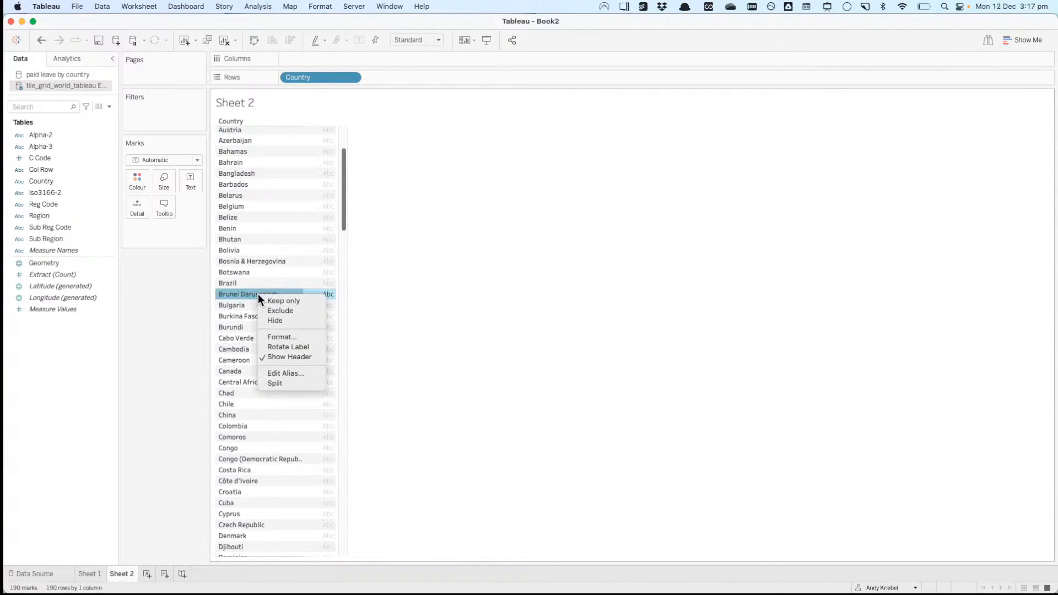
click(280, 373)
key(Right)
key(BackSpace)
key(BackSpace)
key(BackSpace)
key(BackSpace)
key(BackSpace)
key(BackSpace)
key(BackSpace)
key(BackSpace)
key(BackSpace)
key(BackSpace)
key(BackSpace)
key(Return)
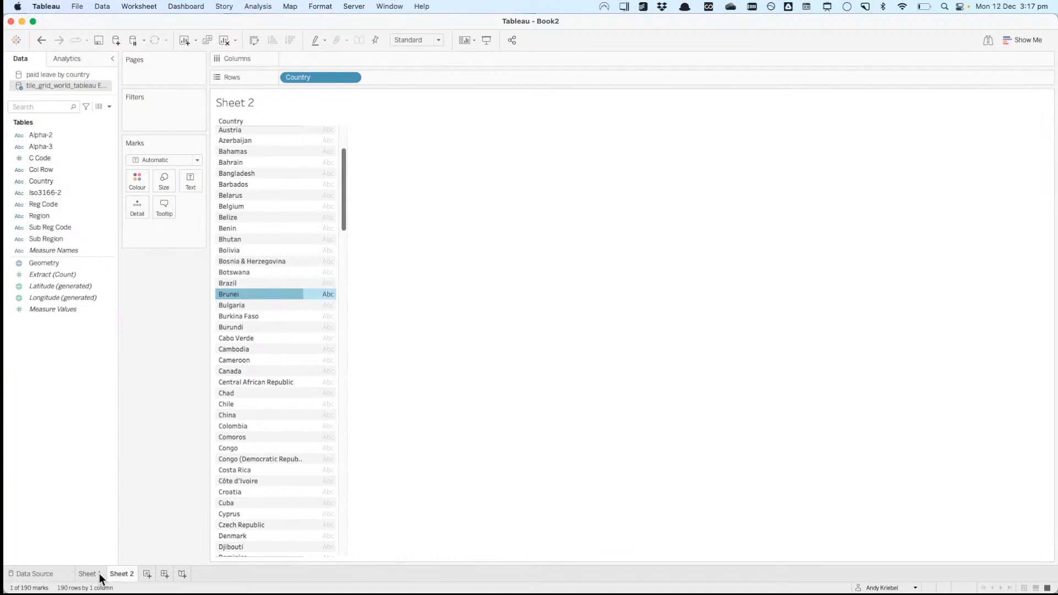
click(100, 574)
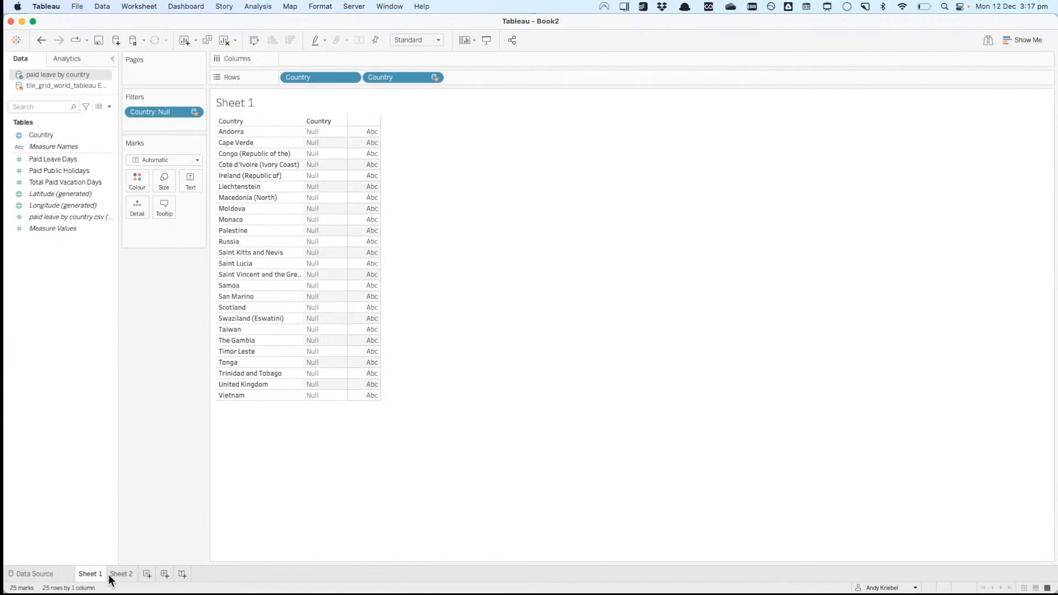
Step: Copy the name Congo (Democratic Republic of the) from its alias on Sheet 2, leaving that alias as it is
click(119, 575)
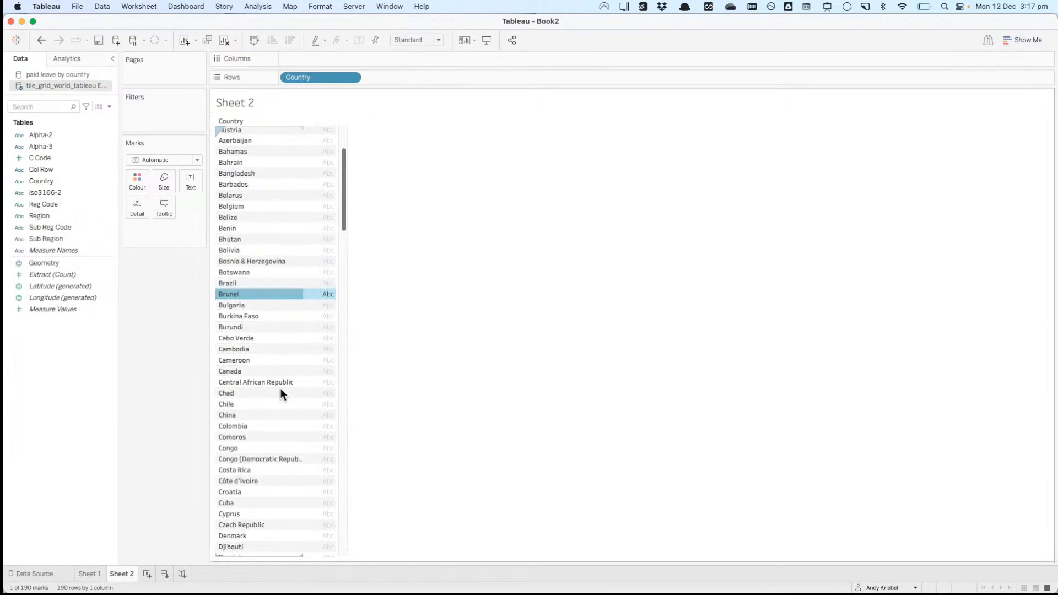
right_click(266, 459)
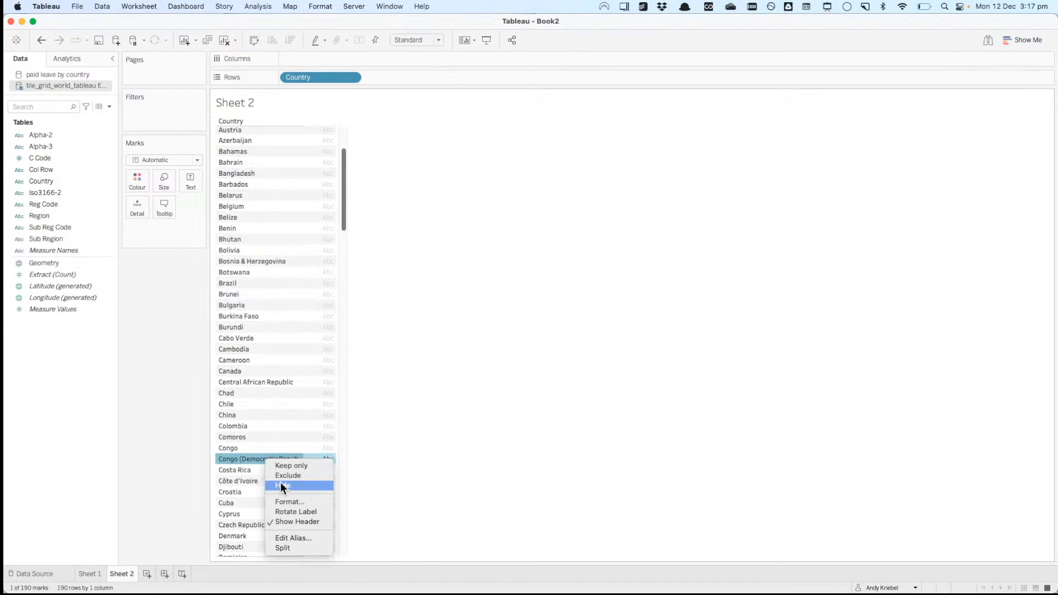
click(283, 540)
key(ctrl+c)
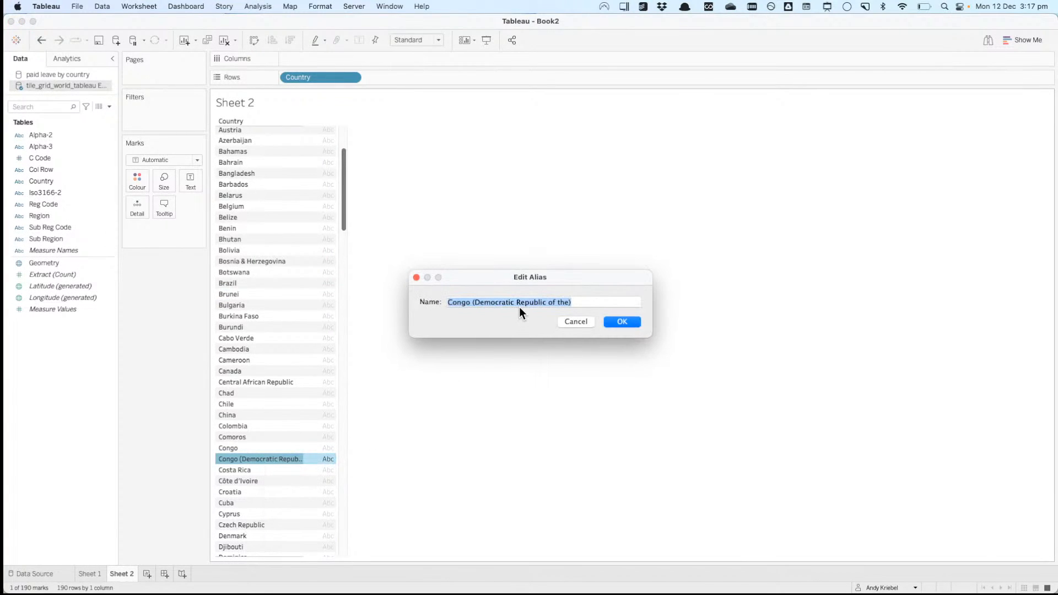
click(576, 322)
Step: Set the alias of Congo (Republic of the) on Sheet 1 to the copied name Congo (Democratic Republic of the)
click(90, 574)
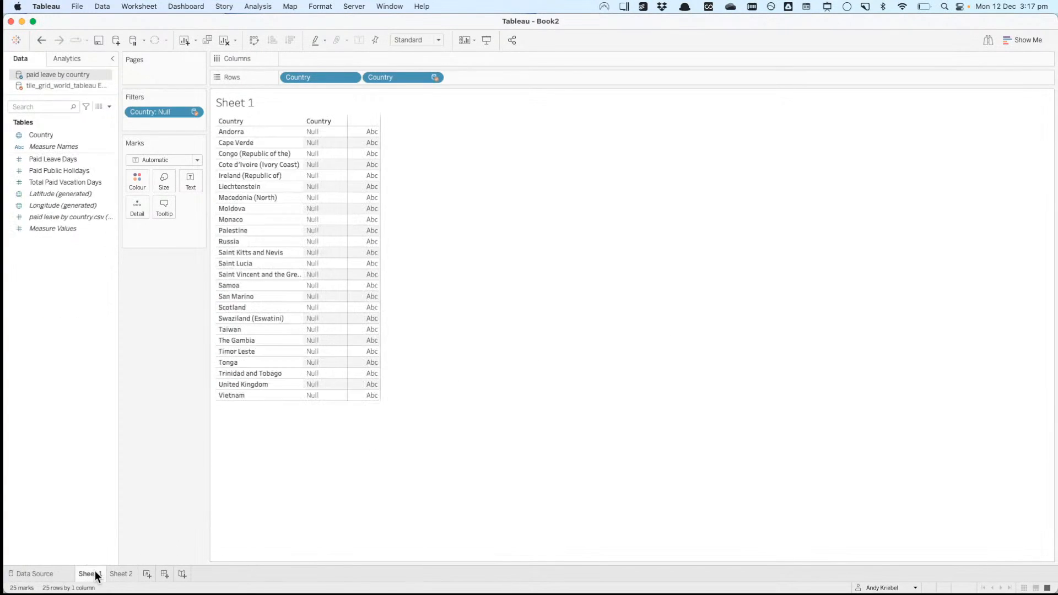
right_click(265, 154)
click(282, 227)
key(ctrl+v)
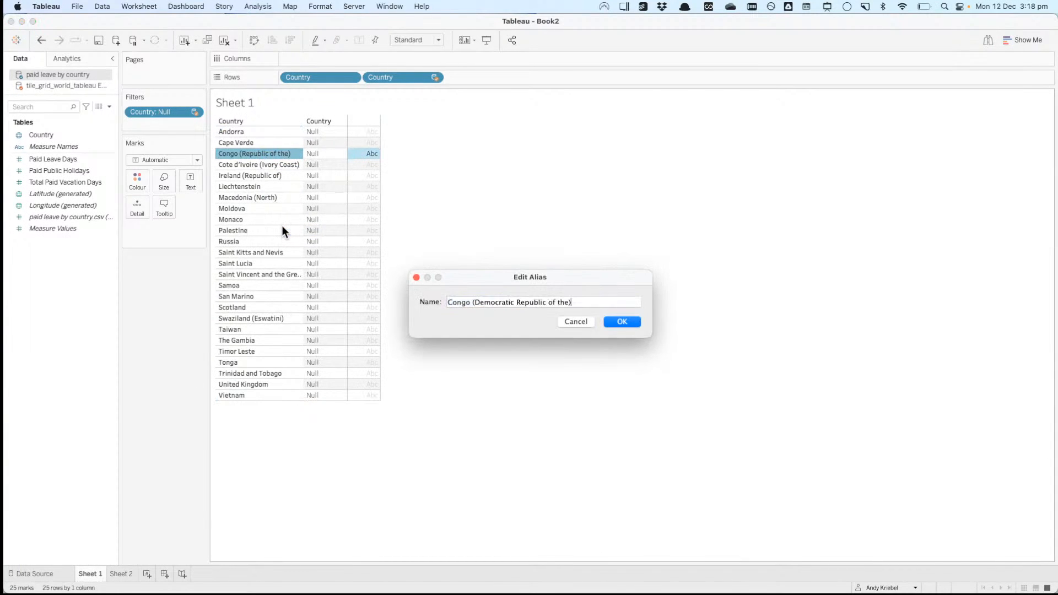
key(Return)
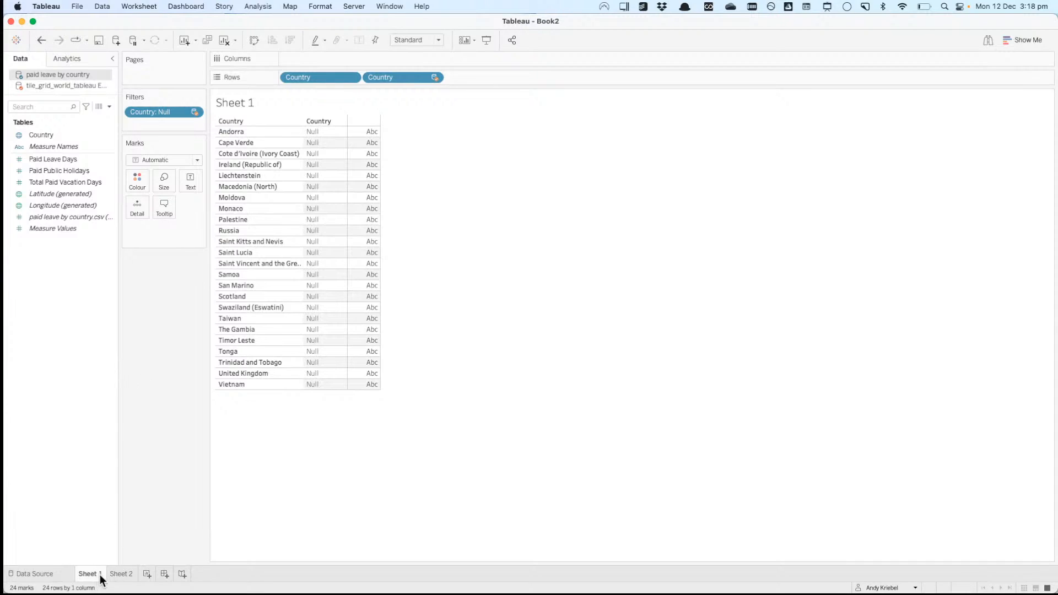
Step: Find Côte d'Ivoire in the tile grid countries on Sheet 2 and copy its name from the alias without changing it
click(123, 573)
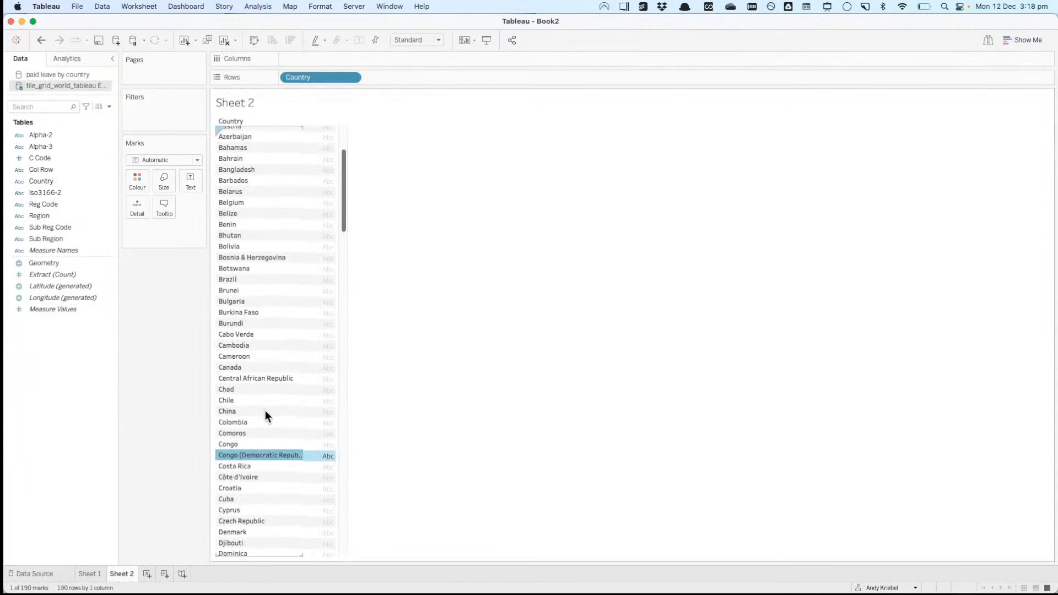
scroll(265, 411, down, 10)
scroll(266, 410, down, 4)
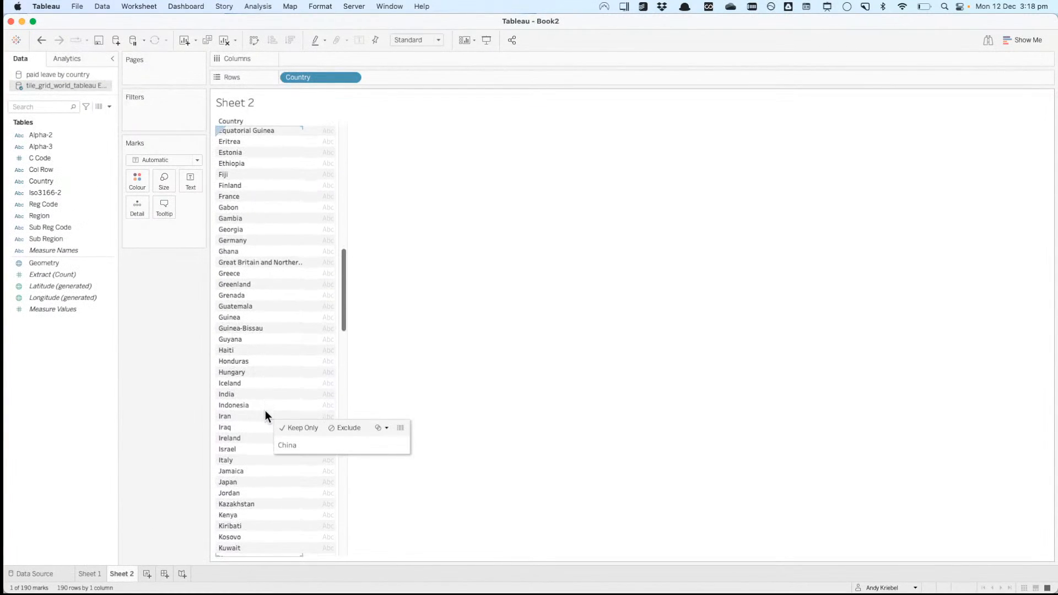
scroll(268, 367, up, 5)
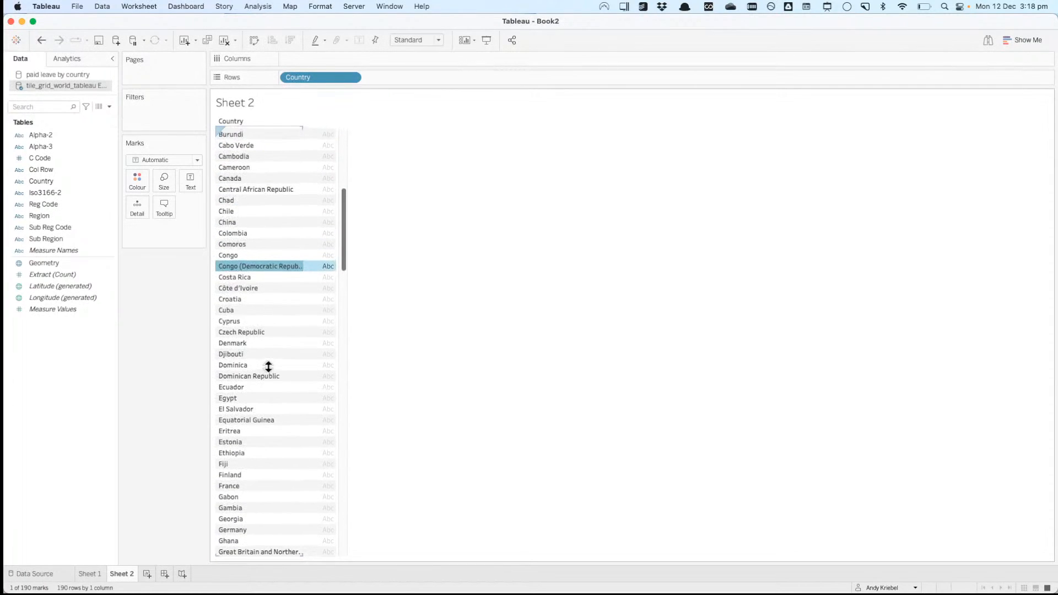
click(259, 286)
right_click(260, 287)
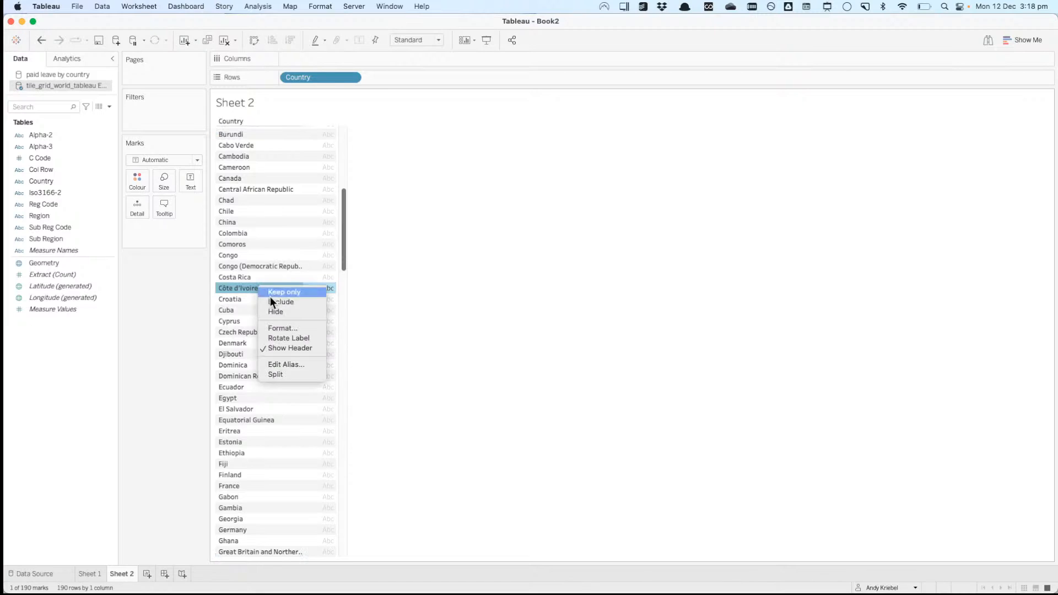
click(285, 365)
key(super+c)
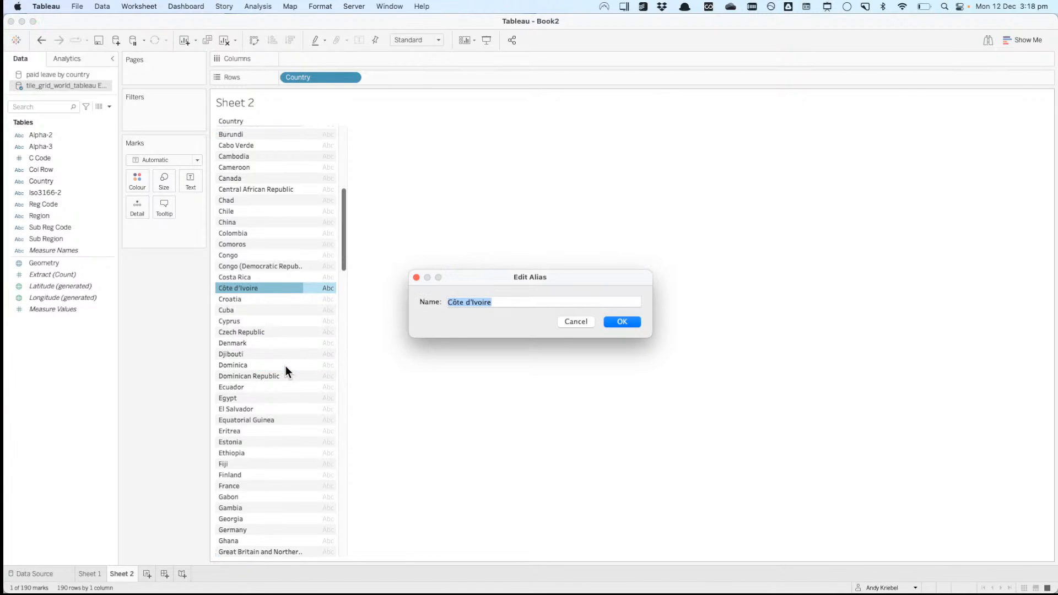
key(Escape)
Step: Set the alias of Cote d'Ivoire (Ivory Coast) on Sheet 1 to the copied name Côte d'Ivoire
click(90, 574)
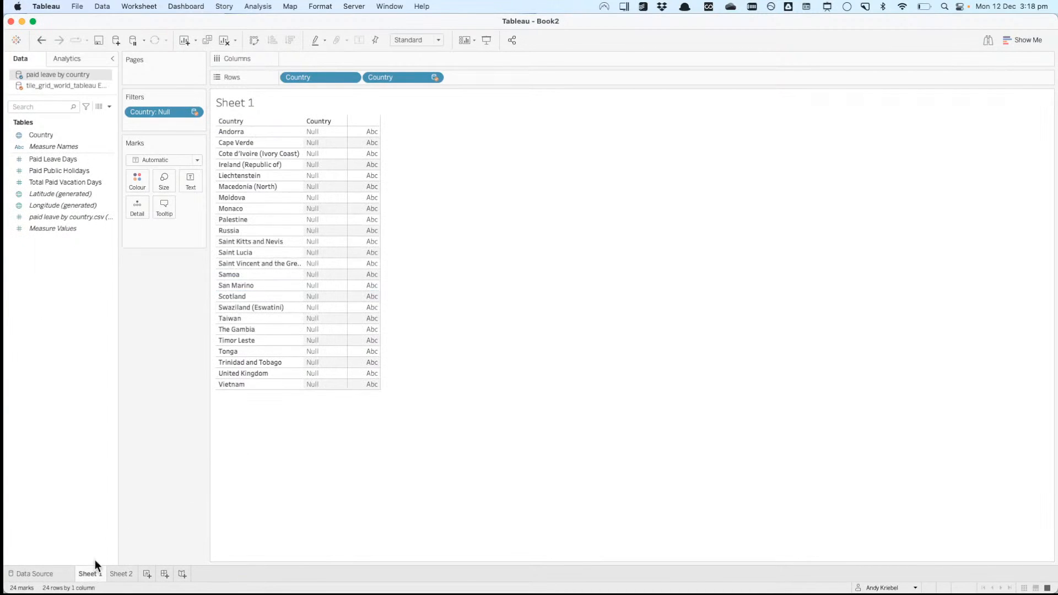
click(269, 154)
right_click(268, 153)
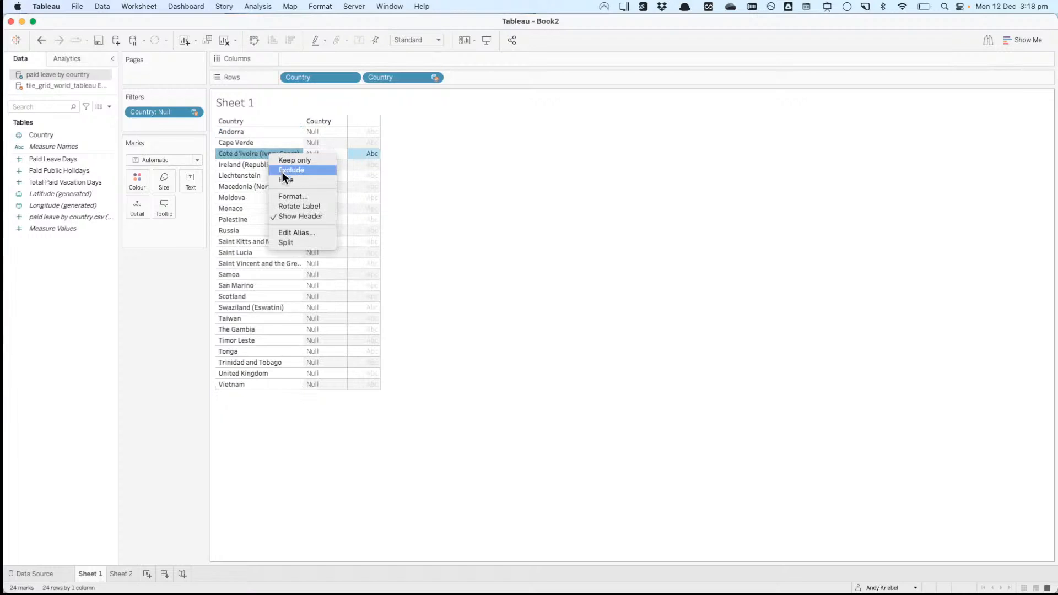
click(293, 232)
key(super+v)
key(Return)
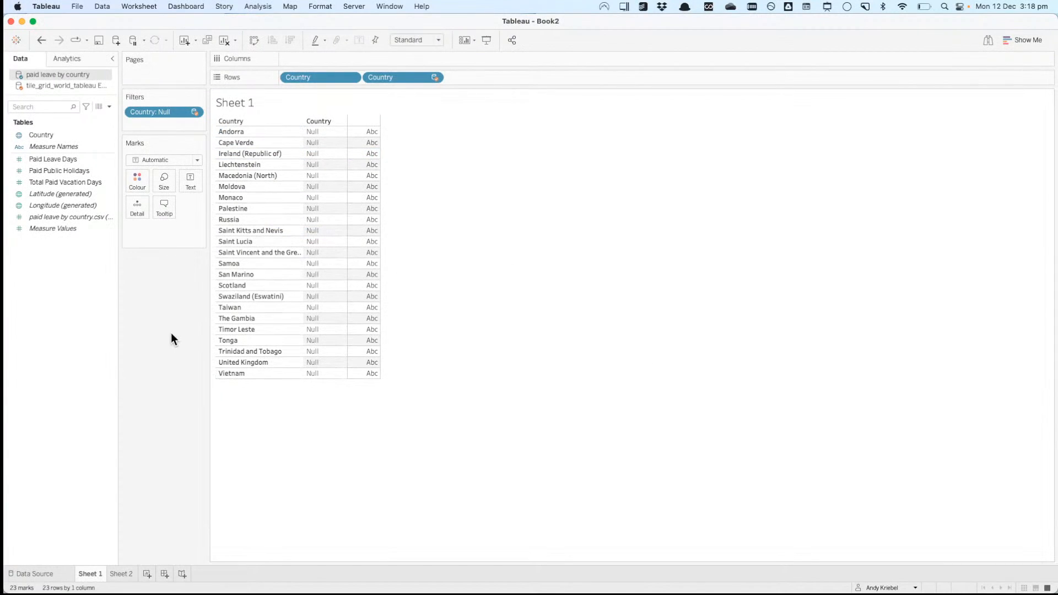
Step: Set the alias of Ireland (Republic of) on Sheet 1 to Ireland
right_click(256, 154)
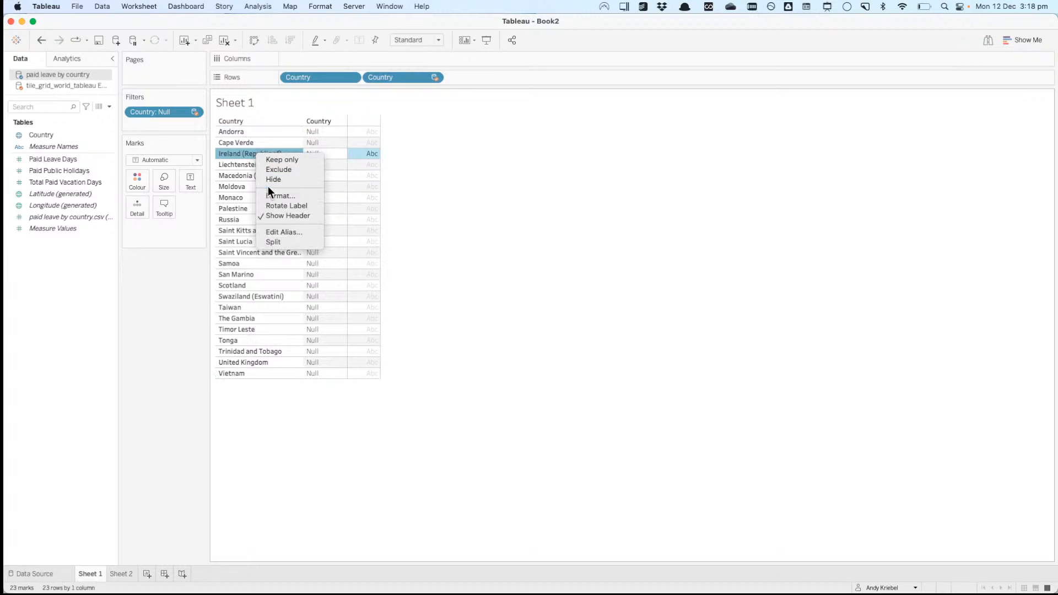
click(274, 228)
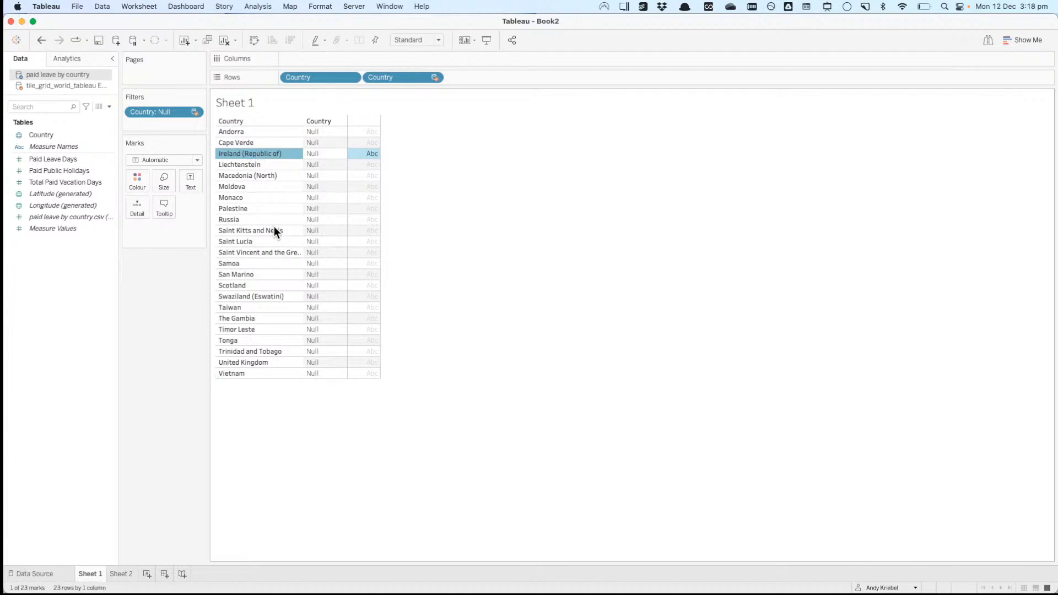
right_click(267, 155)
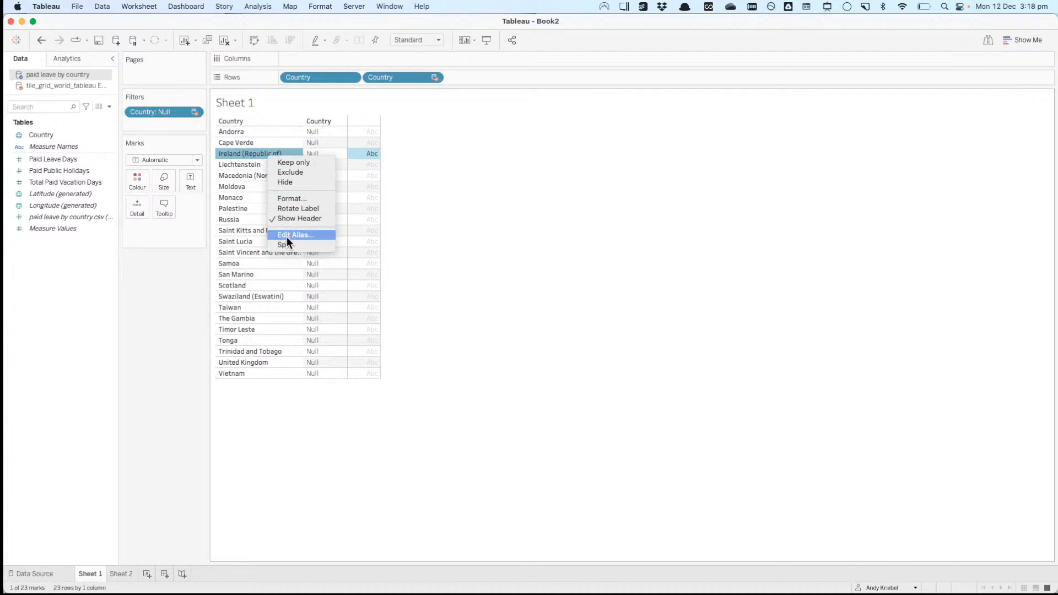
click(286, 236)
text(Ireland)
key(Return)
Step: Shorten the alias of Macedonia (North) on Sheet 1 to Macedonia
right_click(256, 166)
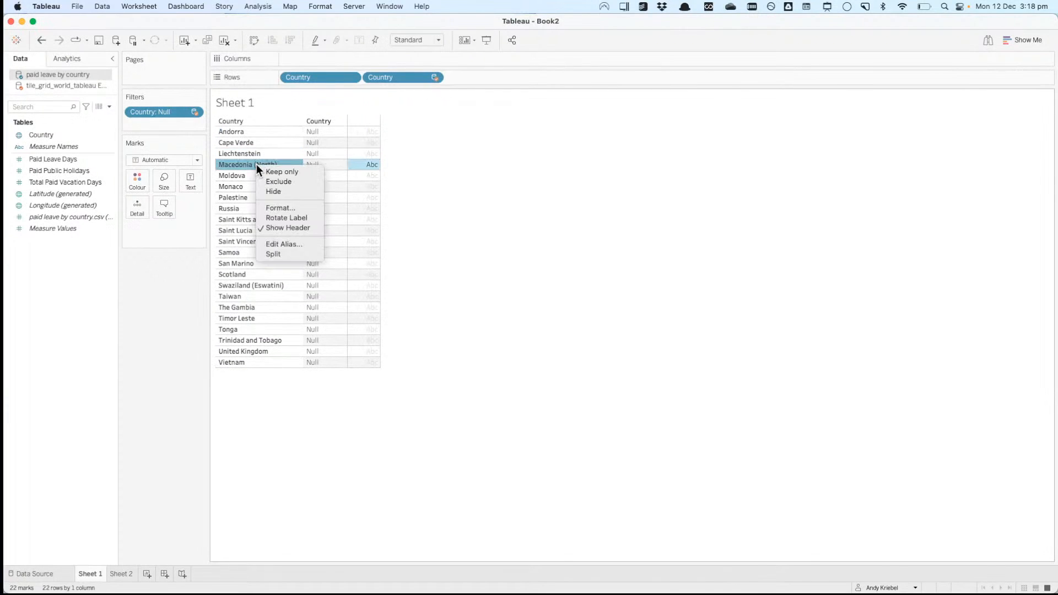
click(281, 243)
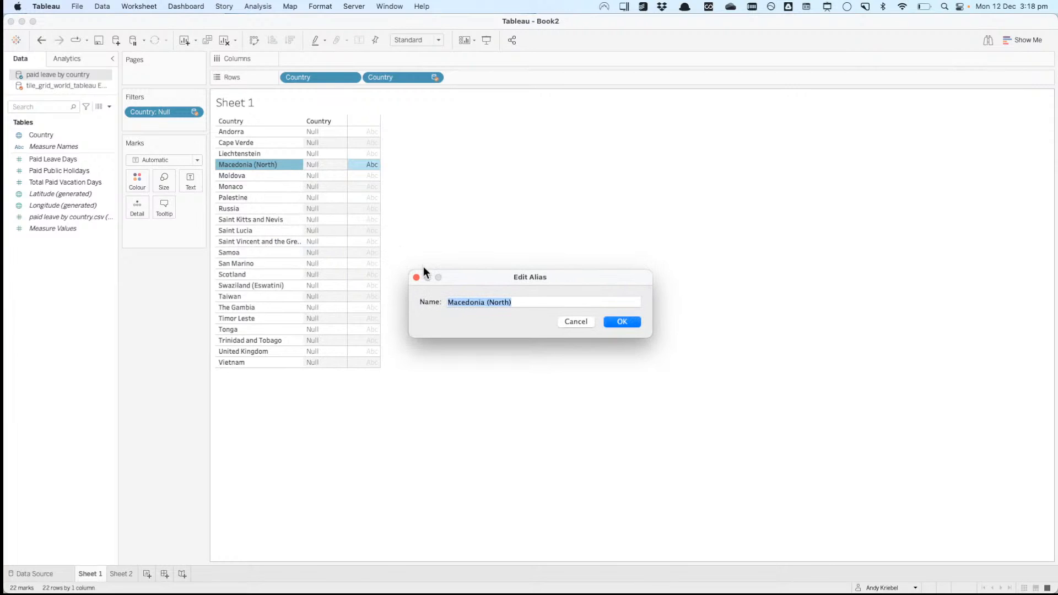
click(532, 304)
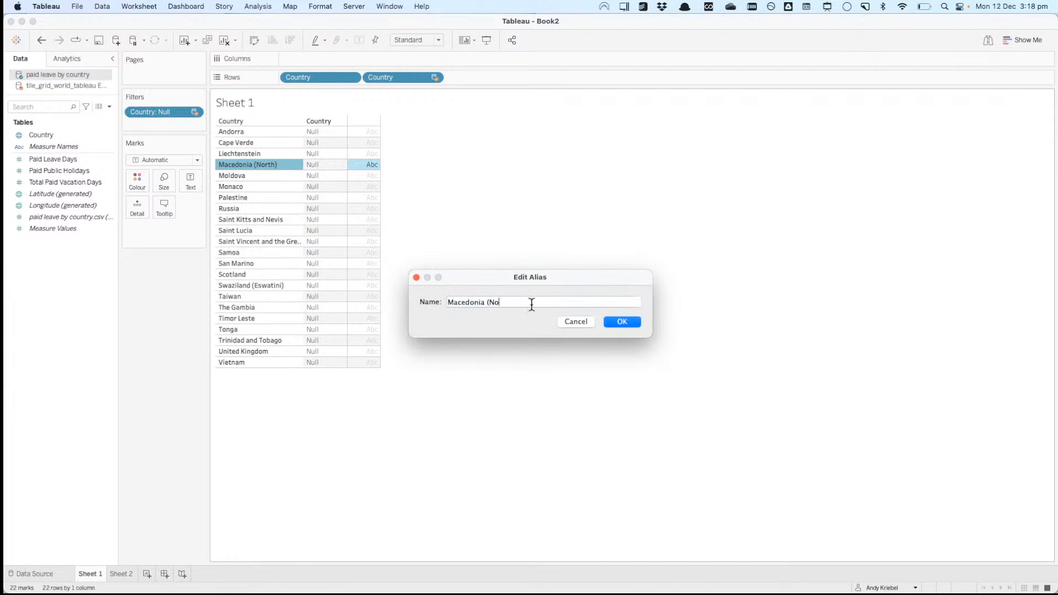
key(Return)
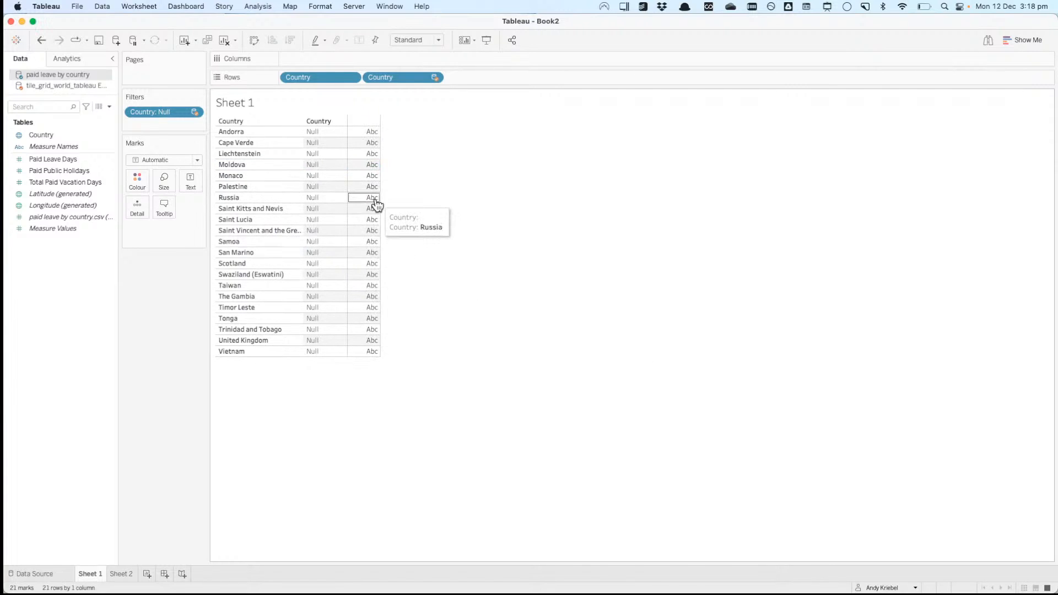
Step: Set the alias of Saint Kitts and Nevis on Sheet 1 to Saint Kitts & Nevis
right_click(269, 207)
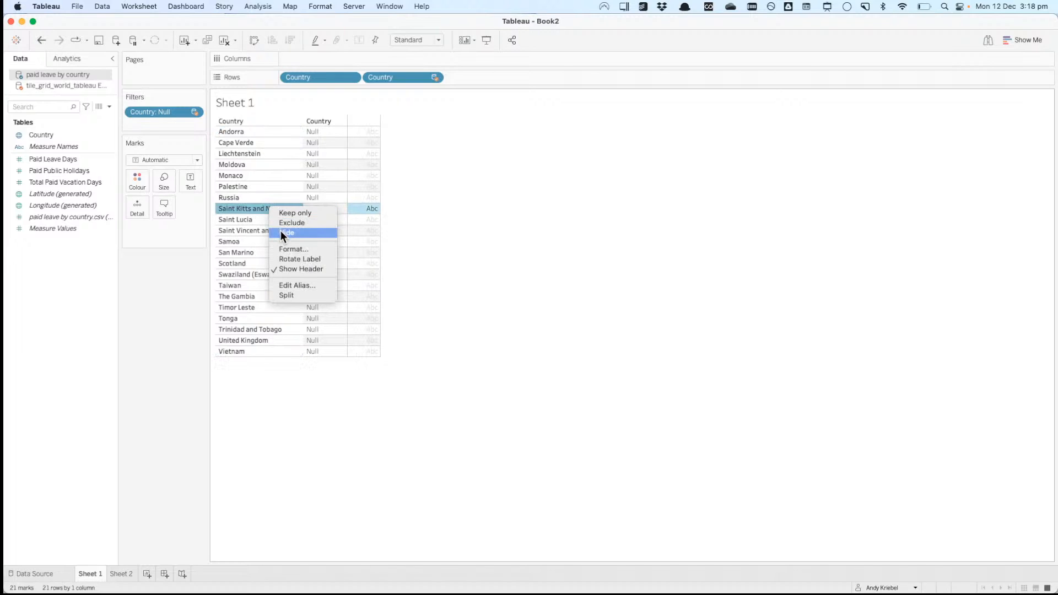
click(294, 285)
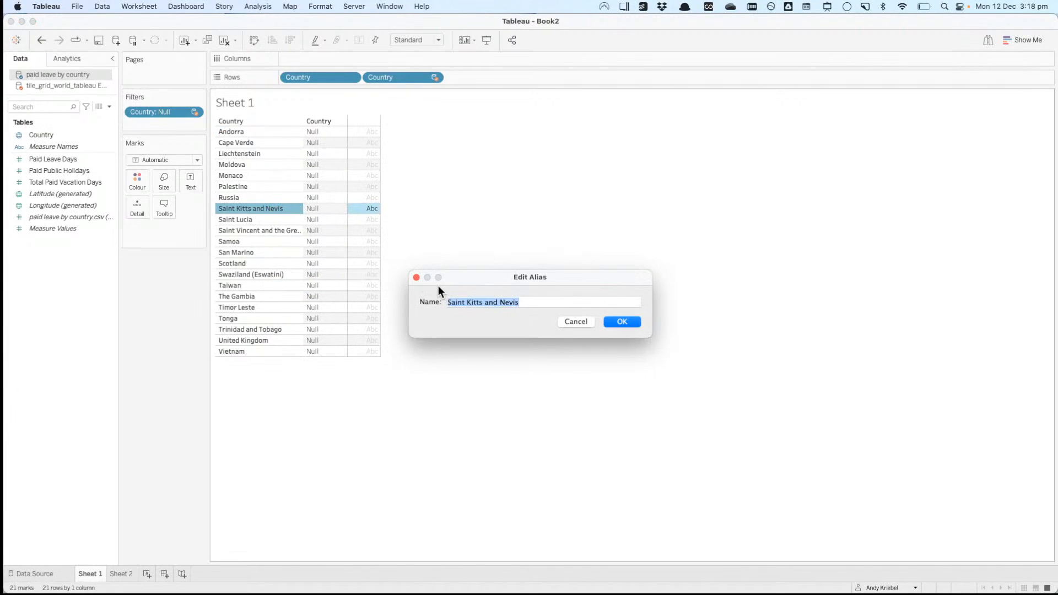
click(493, 302)
text(&)
click(608, 321)
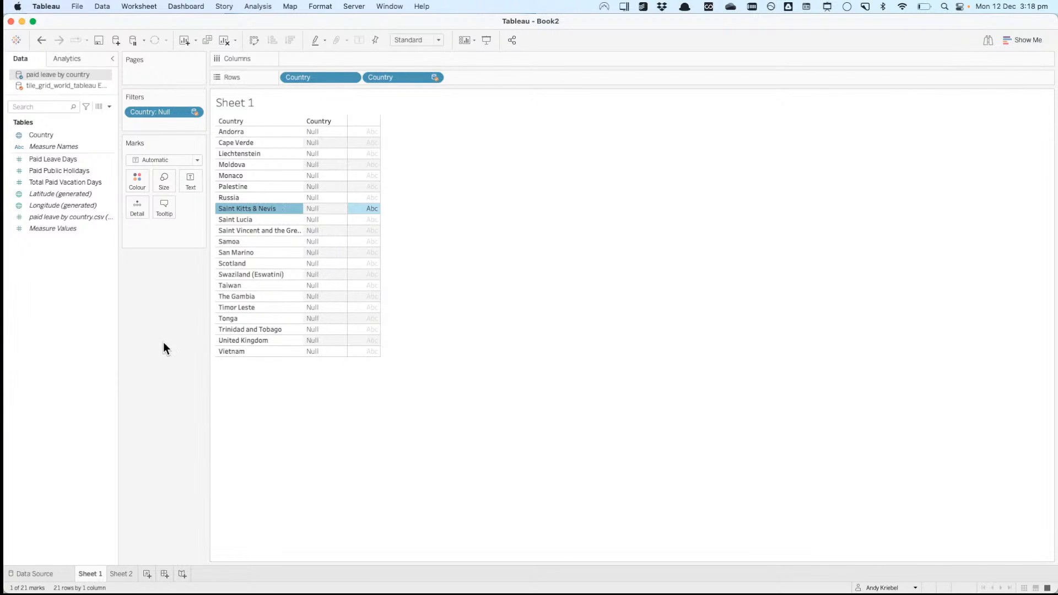
Step: Check the spelling in the Sheet 2 country list and set the alias of Saint Kitts & Nevis on Sheet 1 to St. Kitts & Nevis
click(122, 573)
scroll(270, 328, down, 10)
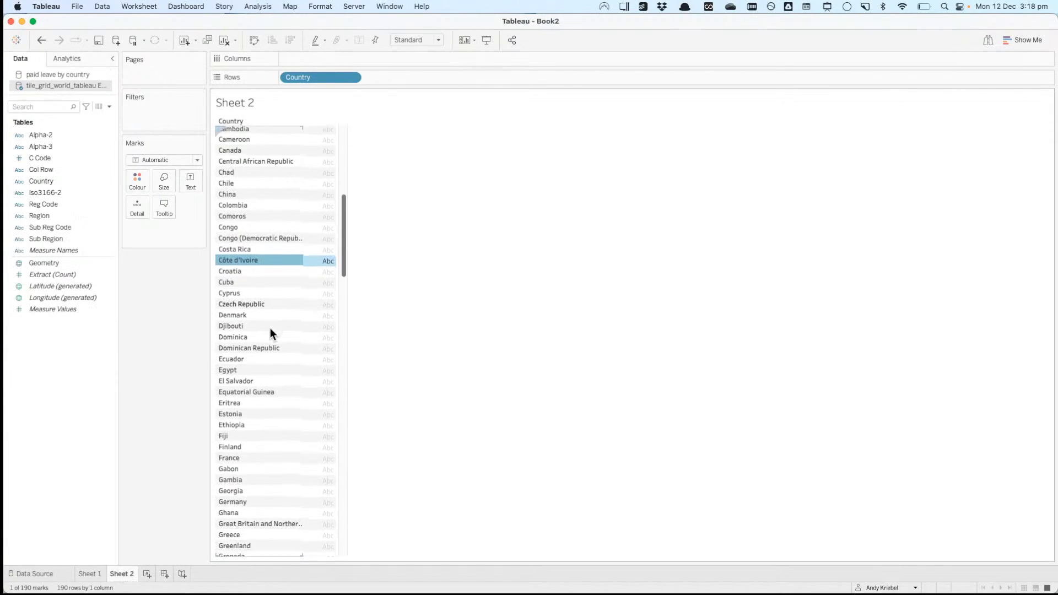
scroll(270, 328, down, 10)
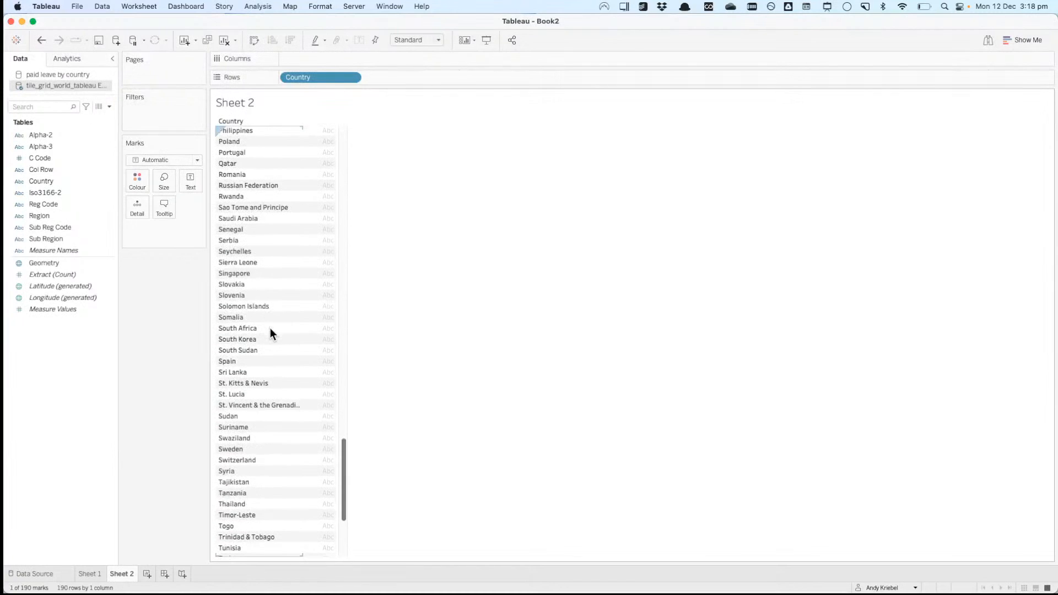
click(90, 574)
right_click(245, 211)
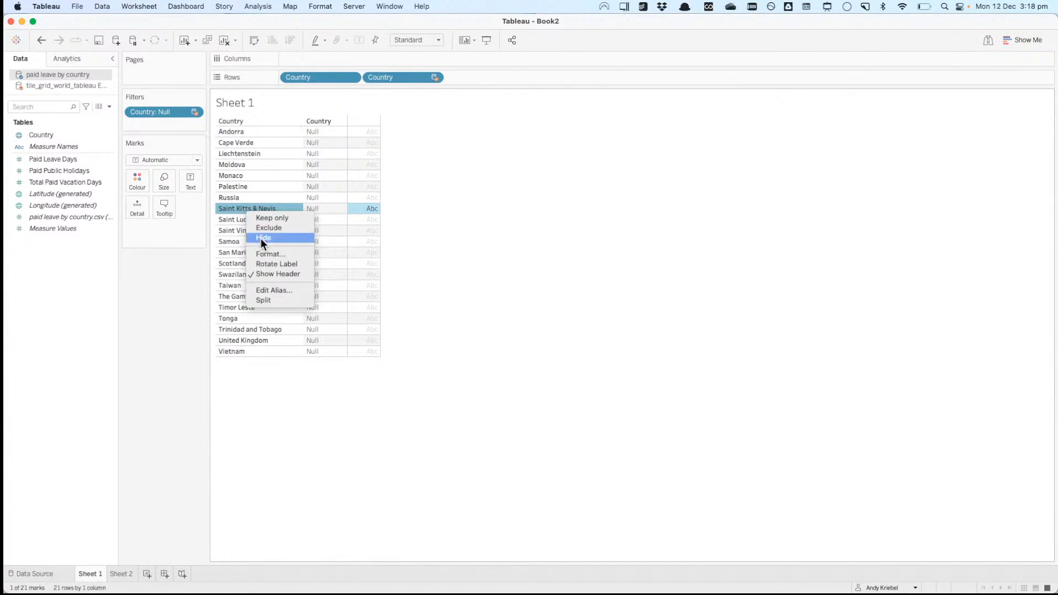
click(270, 290)
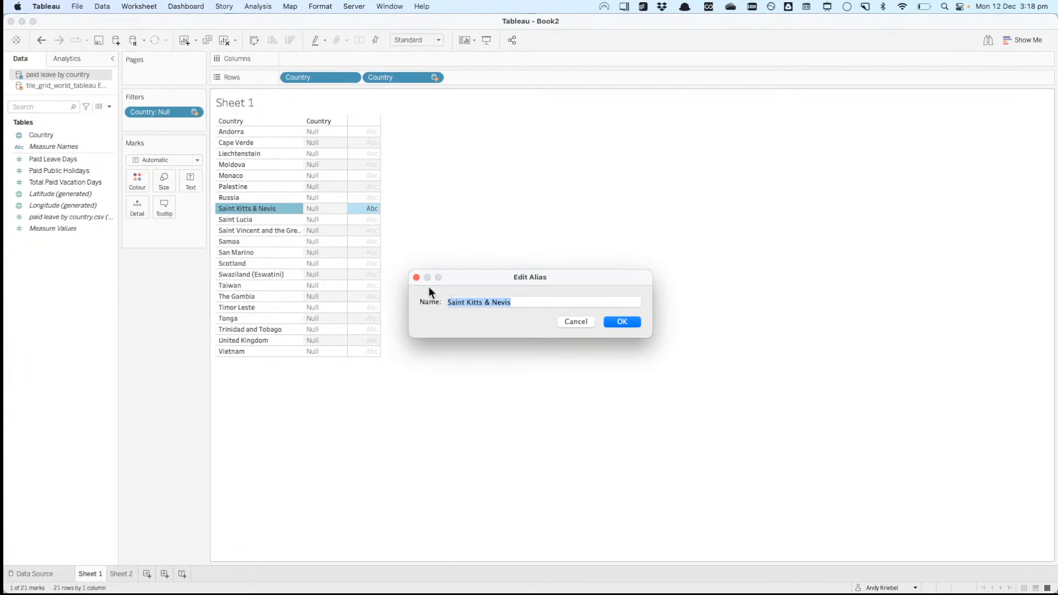
double_click(453, 299)
text(St)
click(622, 321)
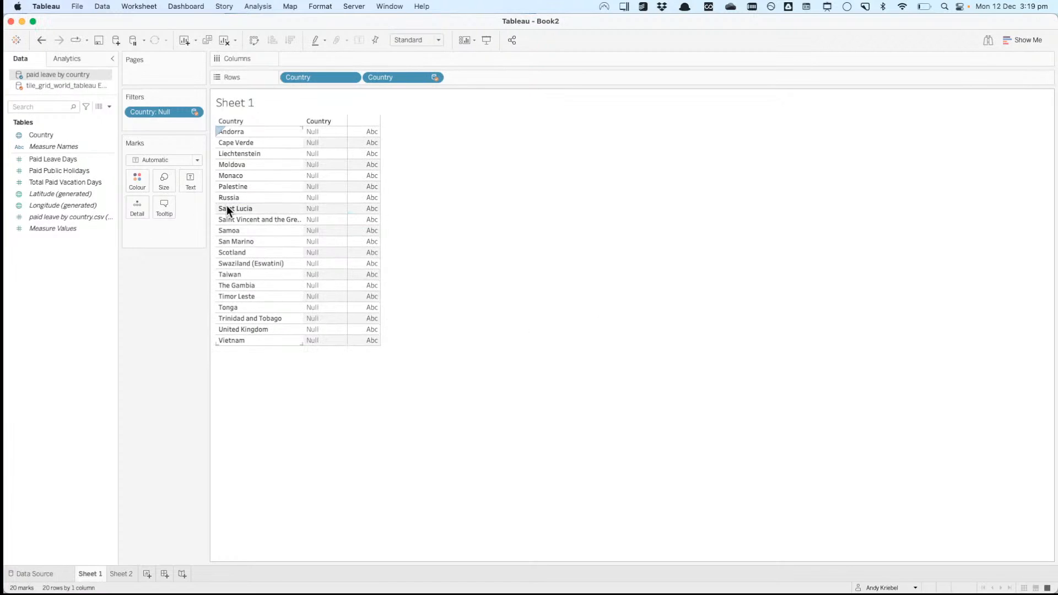
Step: Set the alias of Saint Lucia on Sheet 1 to St. Lucia
right_click(227, 207)
click(251, 285)
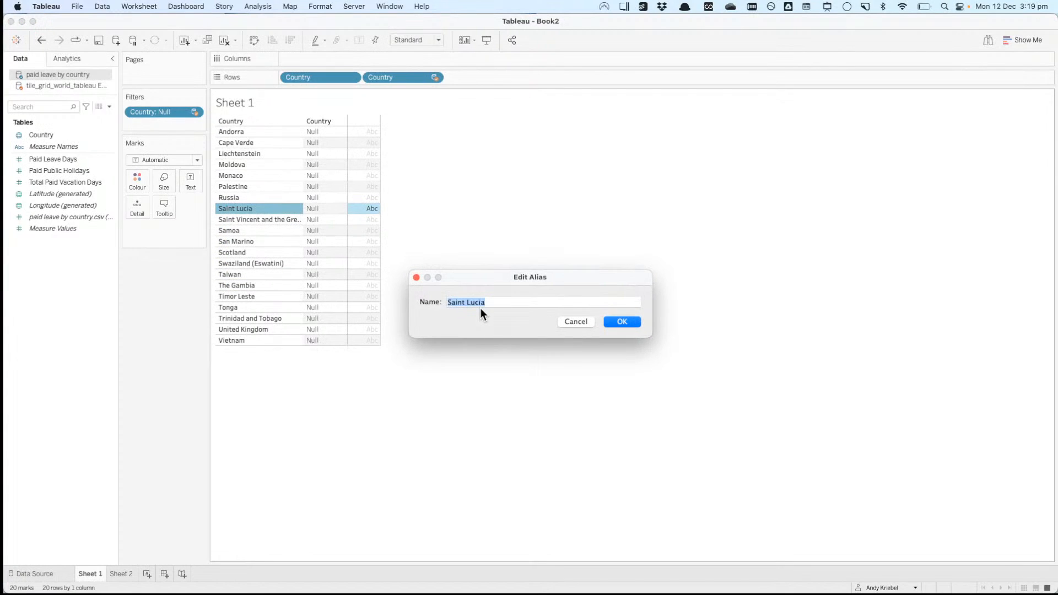
double_click(453, 298)
text(St)
click(626, 322)
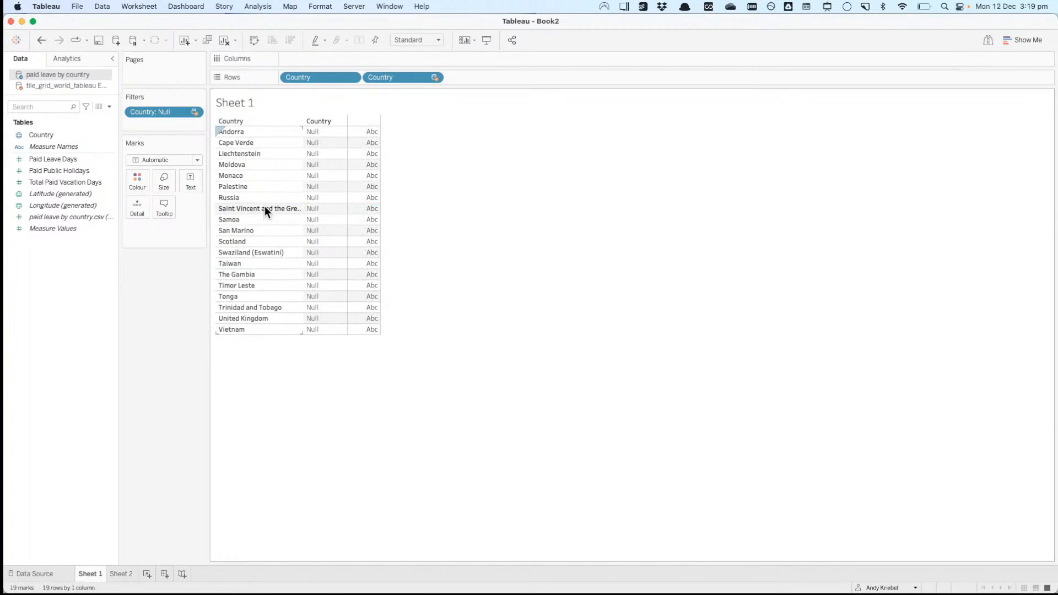
Step: Set the alias of Saint Vincent and the Grenadines on Sheet 1 to St. Vincent & the Grenadines
right_click(264, 207)
click(296, 285)
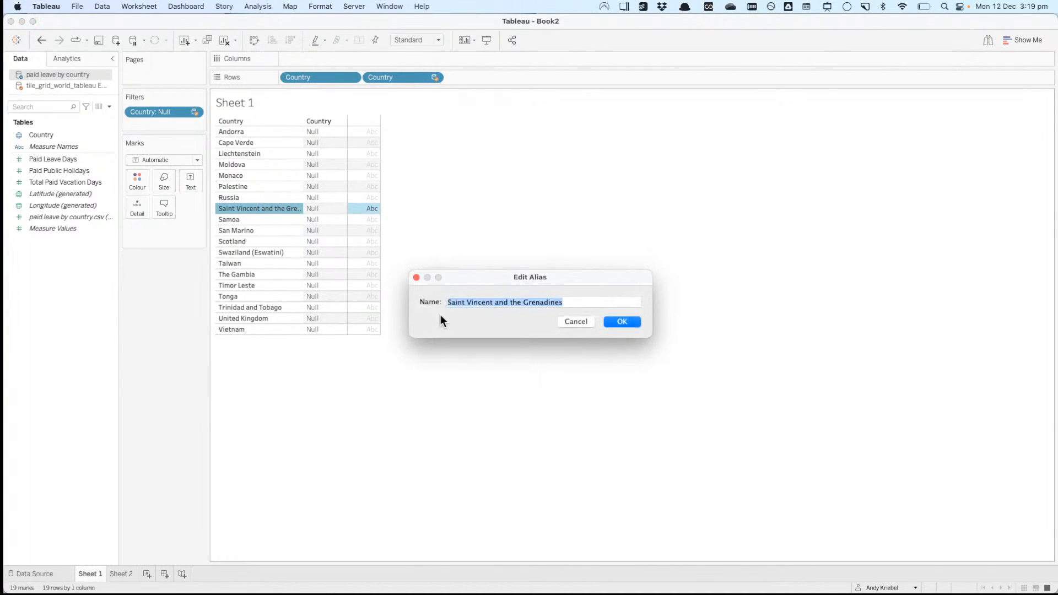
double_click(457, 303)
text(St.;)
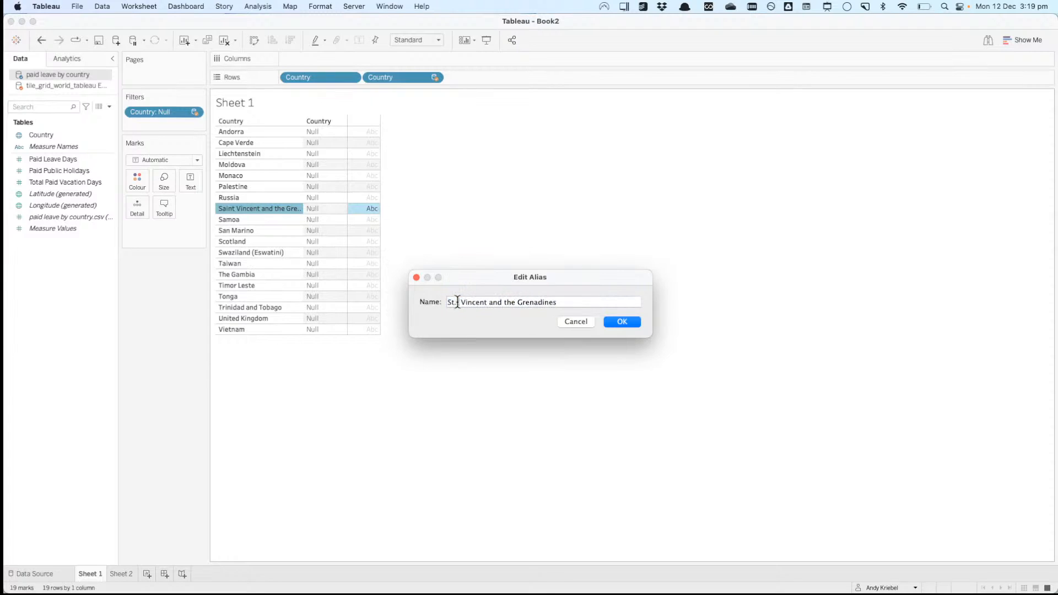
text(&)
key(BackSpace)
click(622, 322)
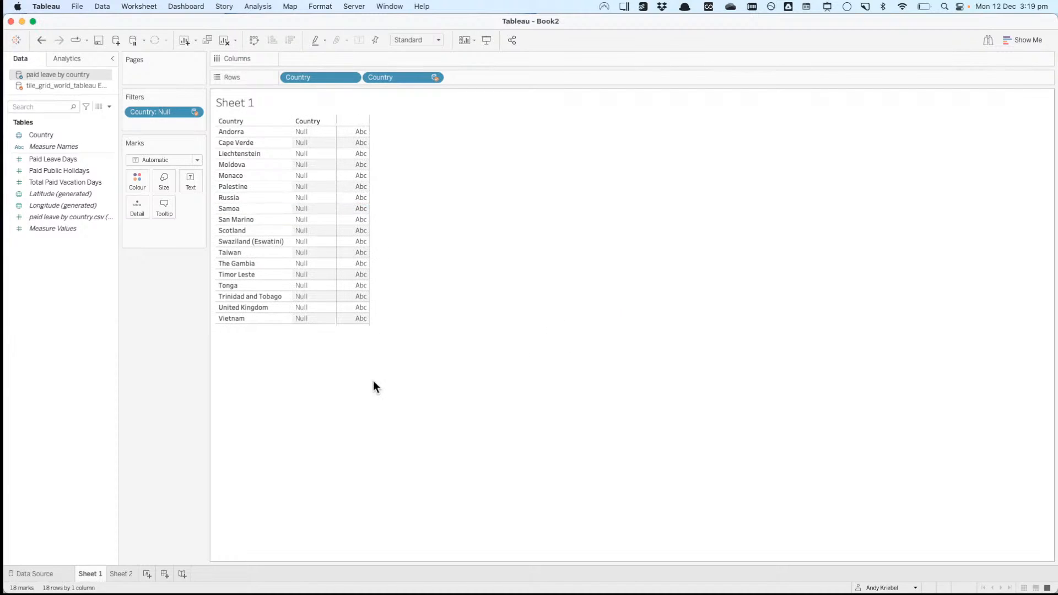
Step: Shorten the alias of Swaziland (Eswatini) on Sheet 1 to Swaziland
right_click(240, 242)
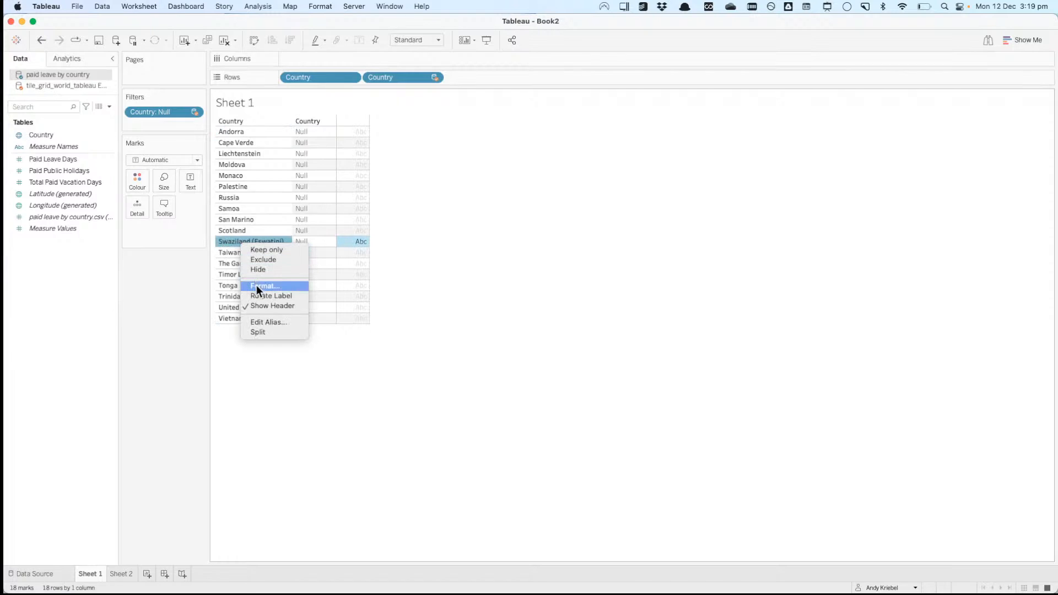
click(259, 320)
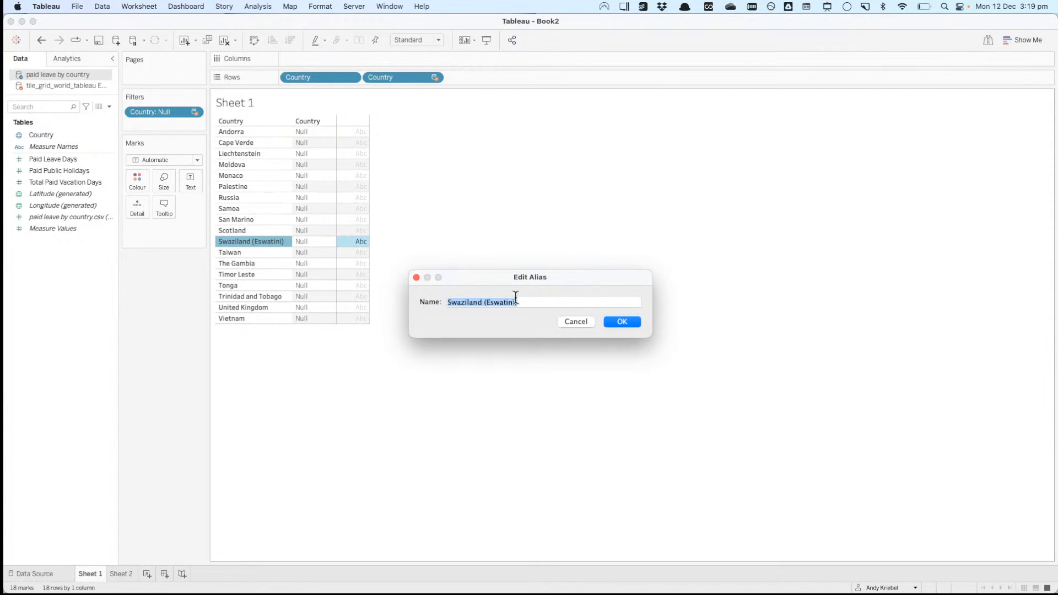
click(484, 304)
drag(481, 305, 545, 303)
key(BackSpace)
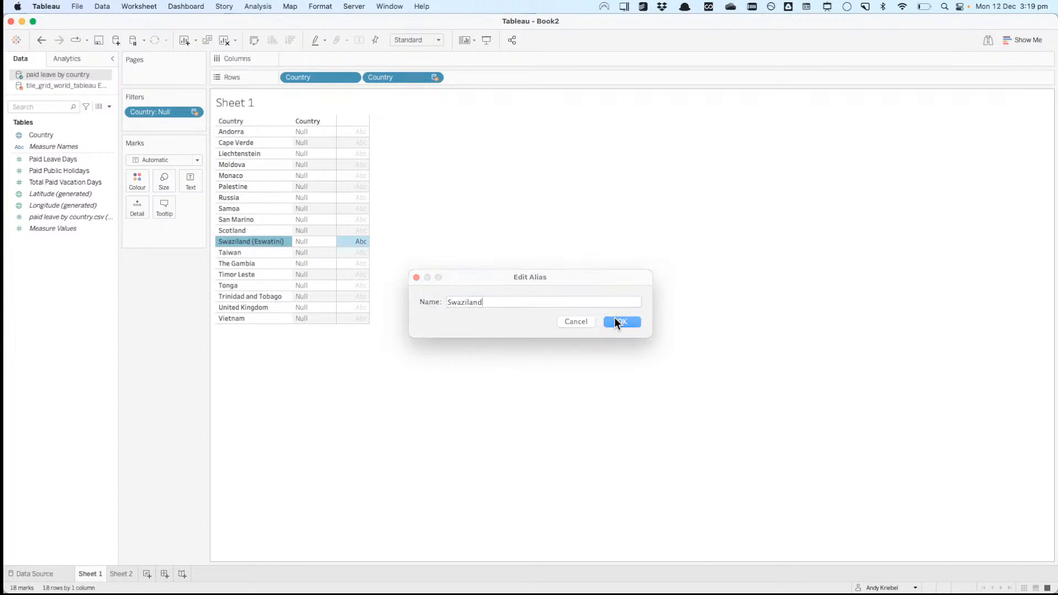
click(614, 317)
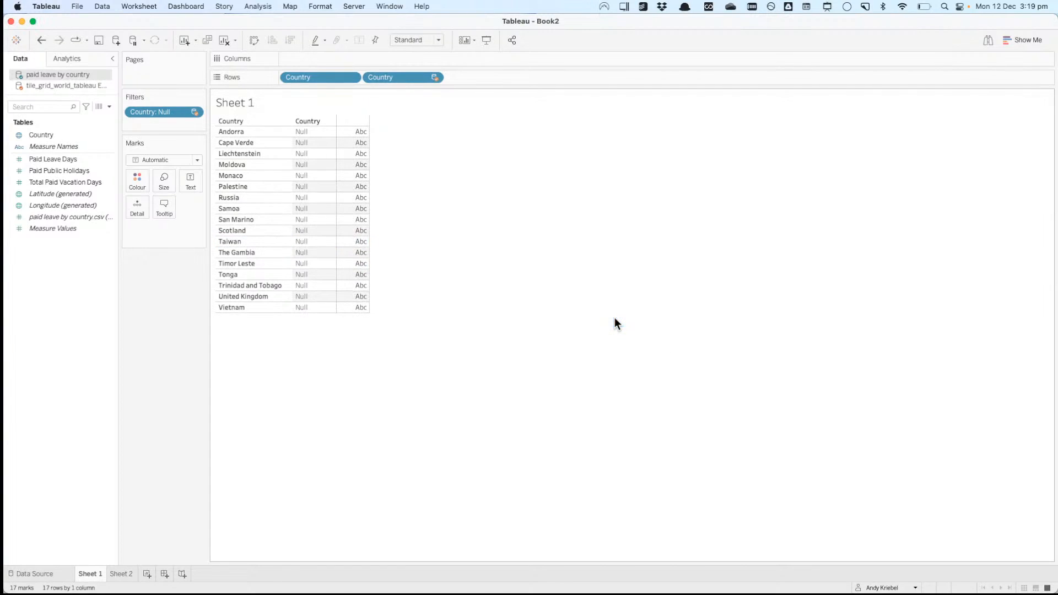
Step: Shorten the alias of The Gambia on Sheet 1 to Gambia
right_click(255, 253)
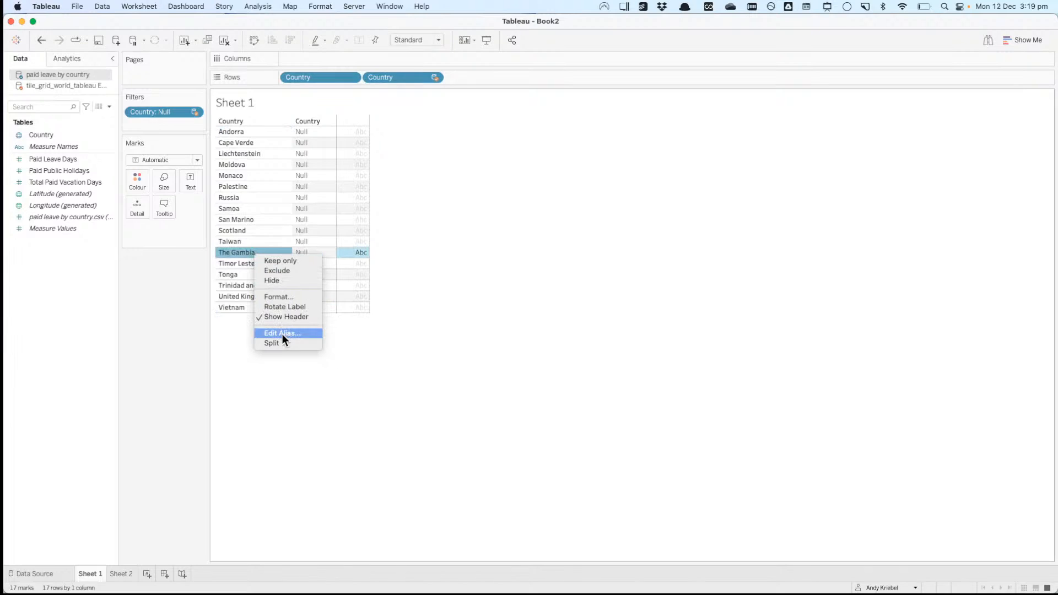
click(282, 333)
click(463, 300)
key(BackSpace)
key(BackSpace)
key(BackSpace)
key(BackSpace)
key(Return)
Step: Set the alias of Trinidad and Tobago on Sheet 1 to Trinidad & Tobago
right_click(252, 276)
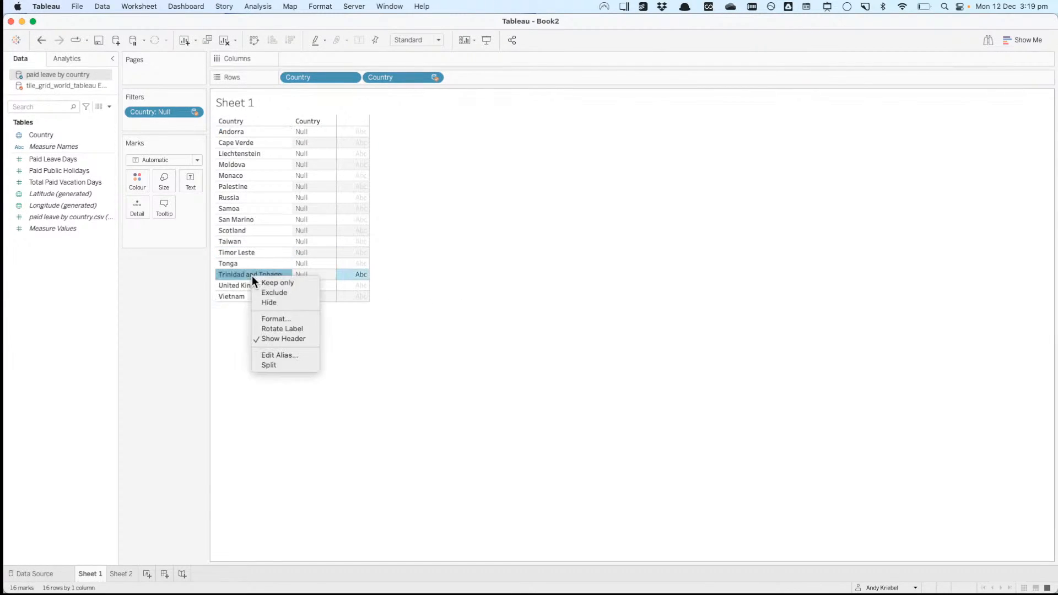
click(279, 355)
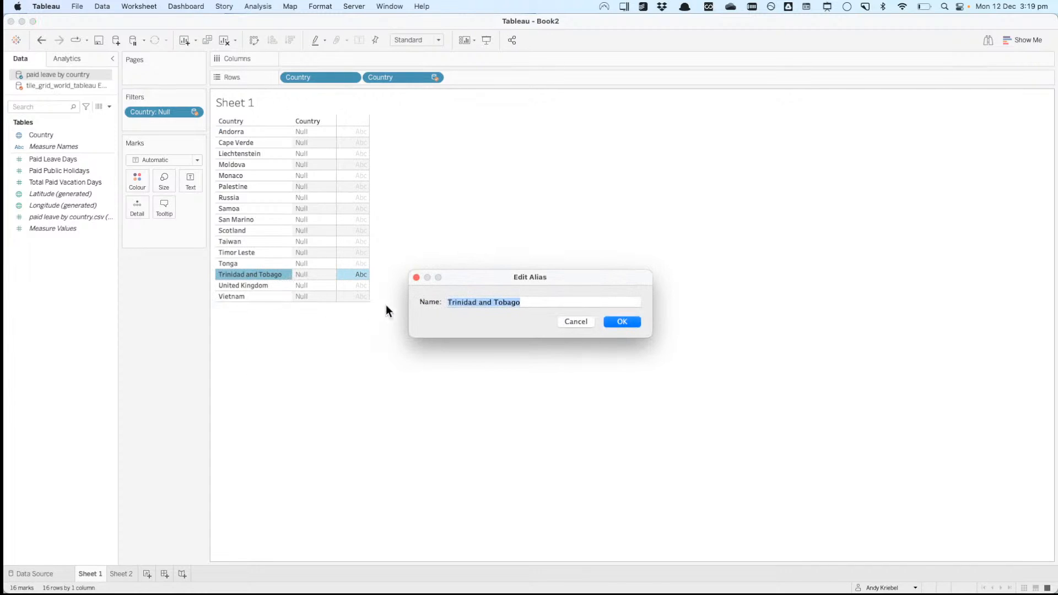
double_click(488, 302)
text(&)
click(616, 321)
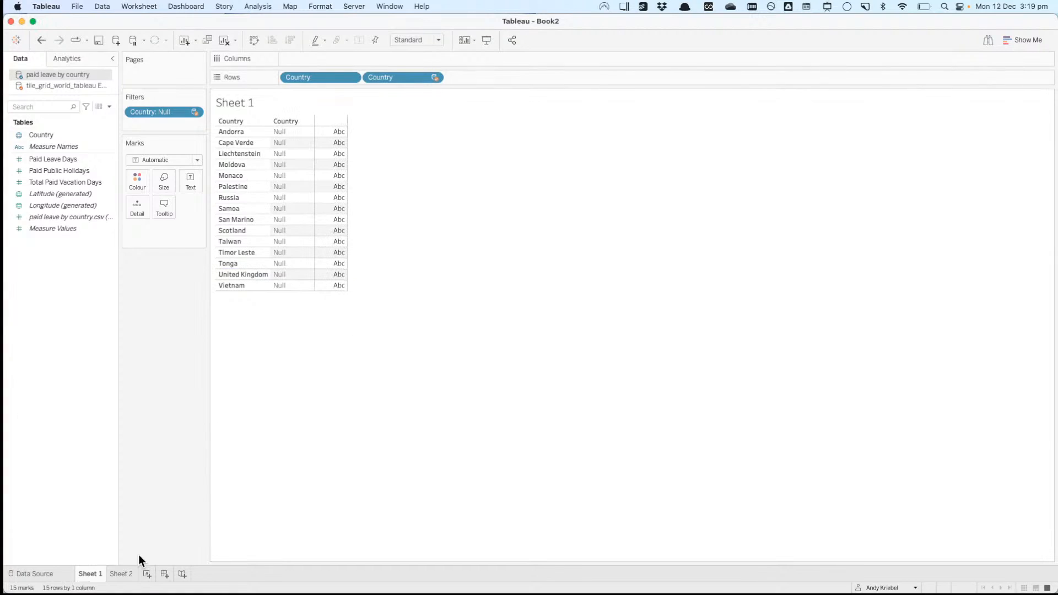
Step: Set the alias of the Great Britain entry on Sheet 2 to United Kingdom and check the unmatched countries on Sheet 1
click(124, 574)
scroll(232, 458, down, 5)
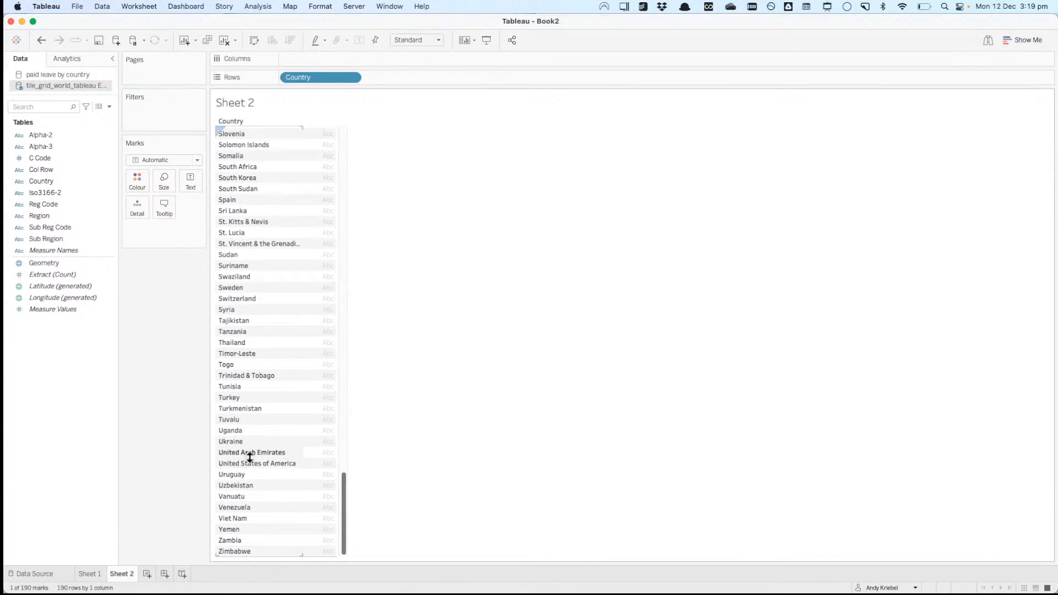
scroll(246, 469, up, 15)
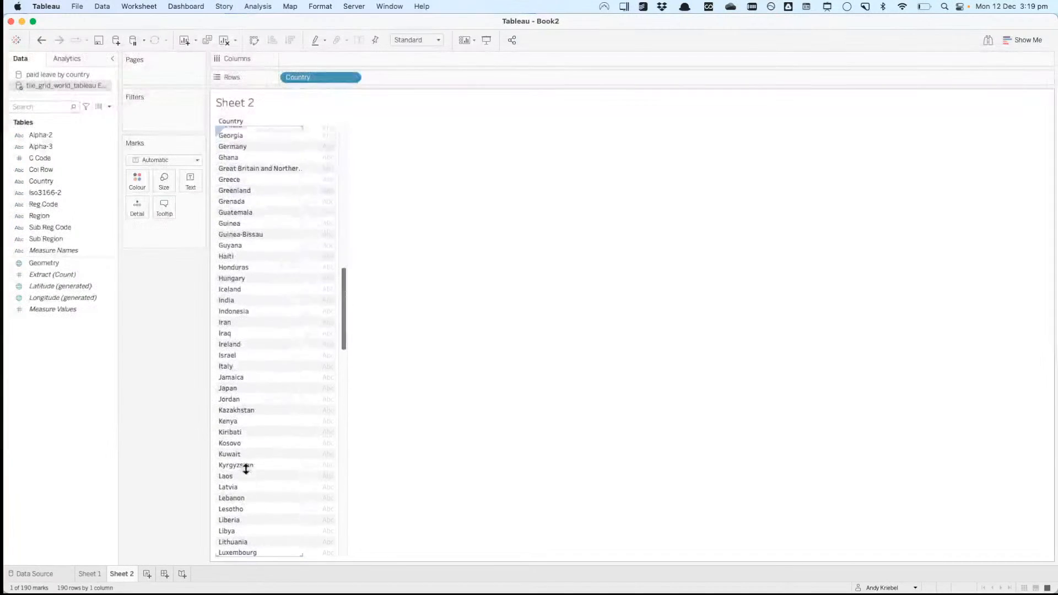
right_click(259, 272)
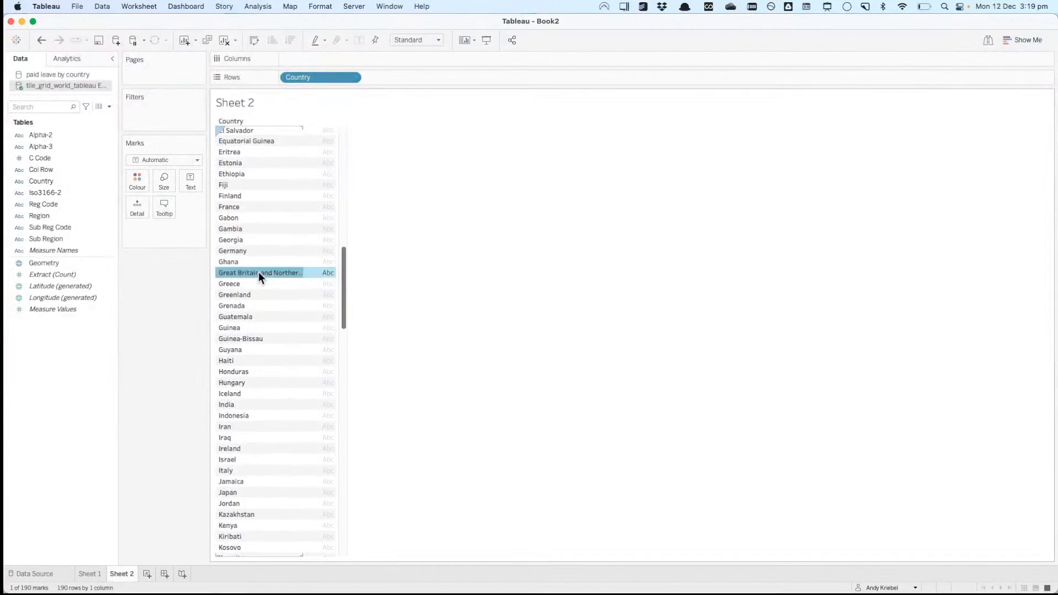
click(285, 350)
text(Unite)
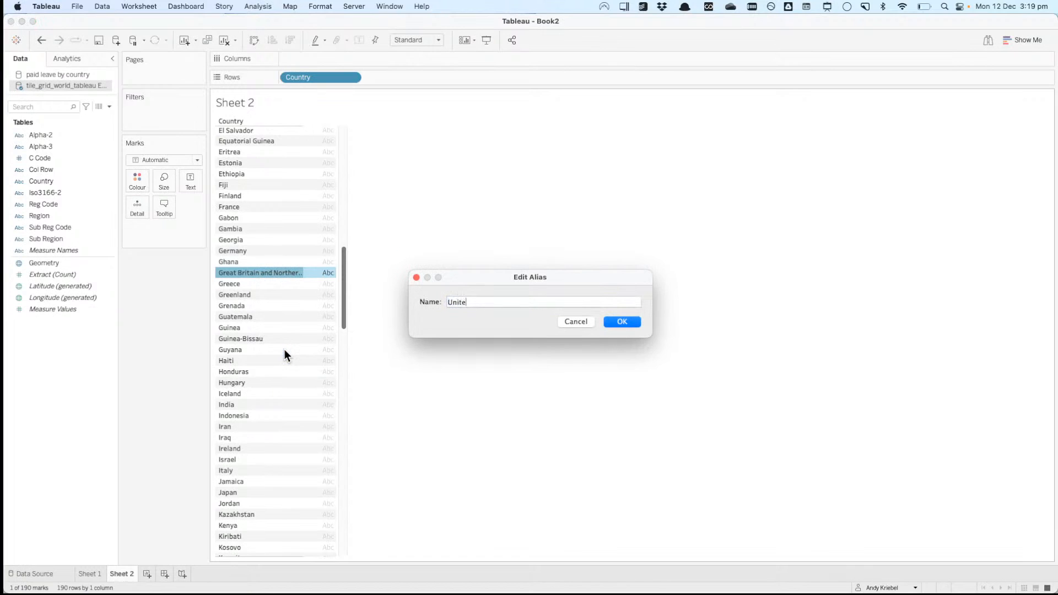
text(d Kingom)
key(Return)
click(97, 577)
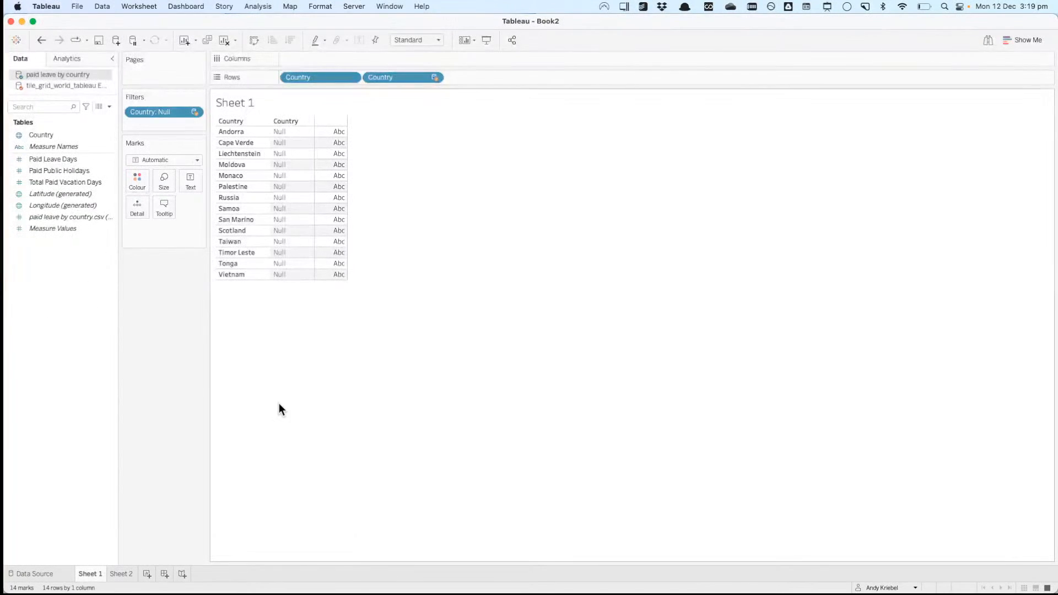
Step: Set the alias of Viet Nam on Sheet 2 to Vietnam and return to the unmatched countries on Sheet 1
click(127, 577)
scroll(283, 444, down, 10)
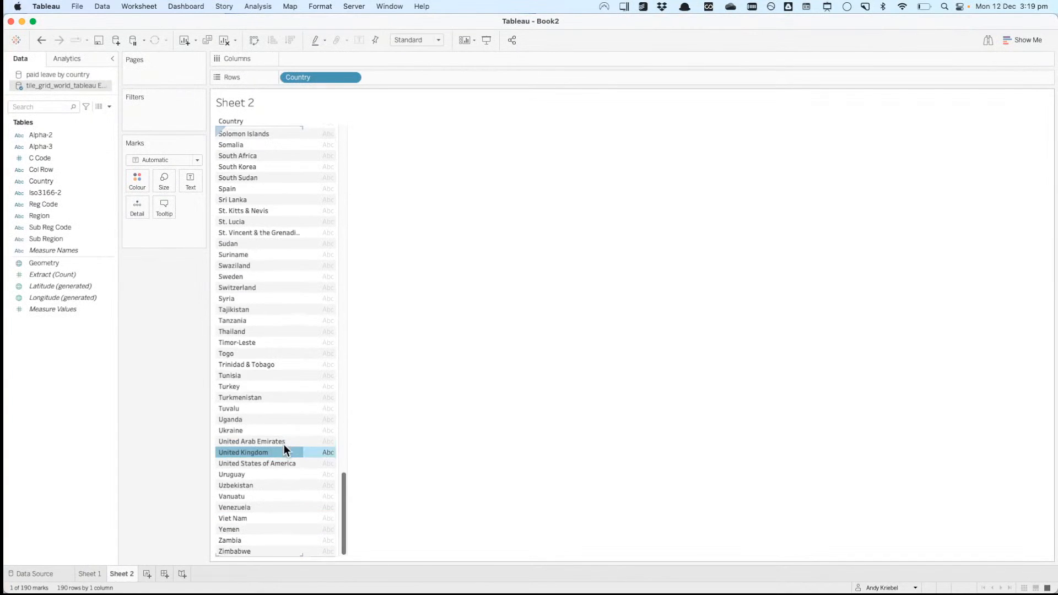
right_click(237, 520)
click(255, 499)
text(Vi)
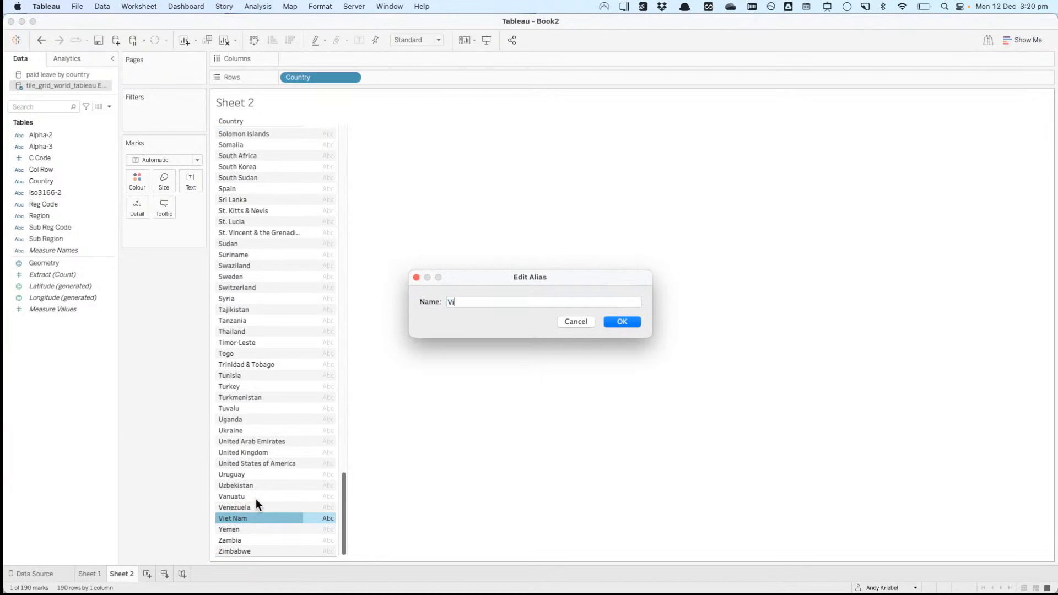
text(etnam)
key(Return)
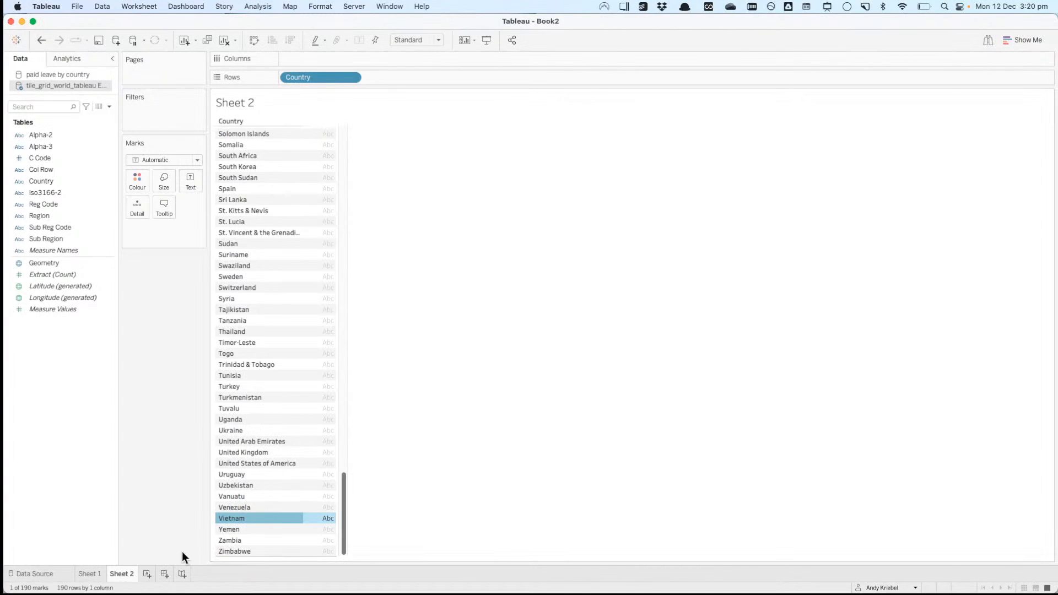
click(90, 574)
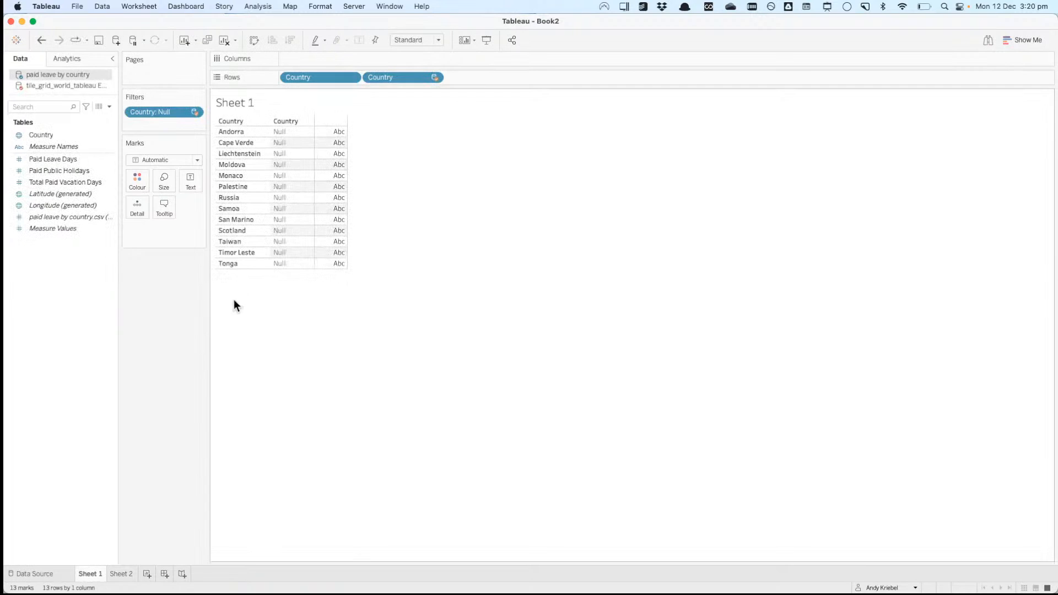
Step: Compare the remaining Null-matched countries on Sheet 1 with the tile grid country names on Sheet 2
click(121, 573)
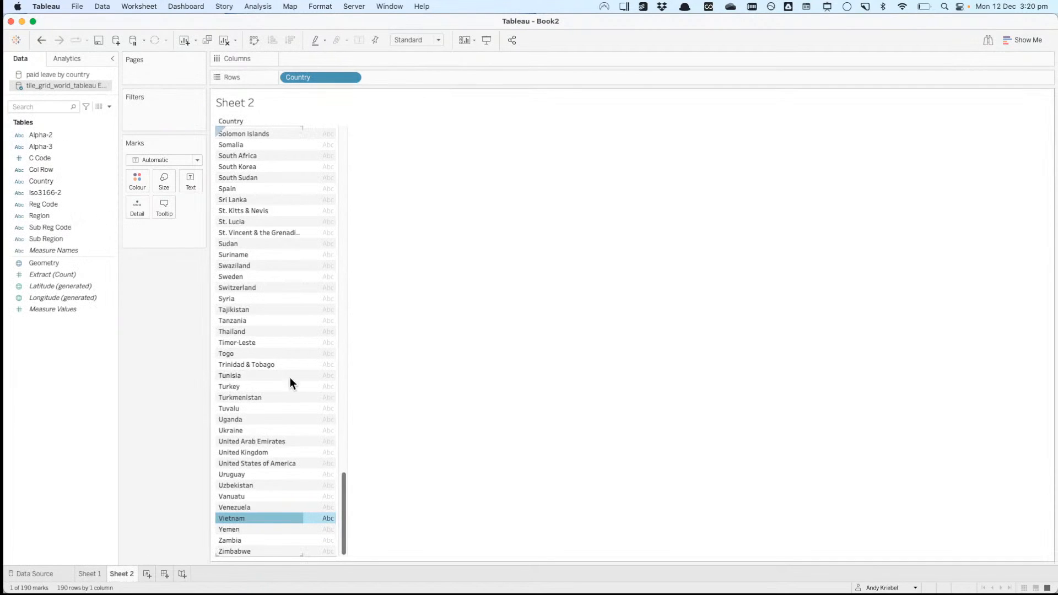
click(99, 575)
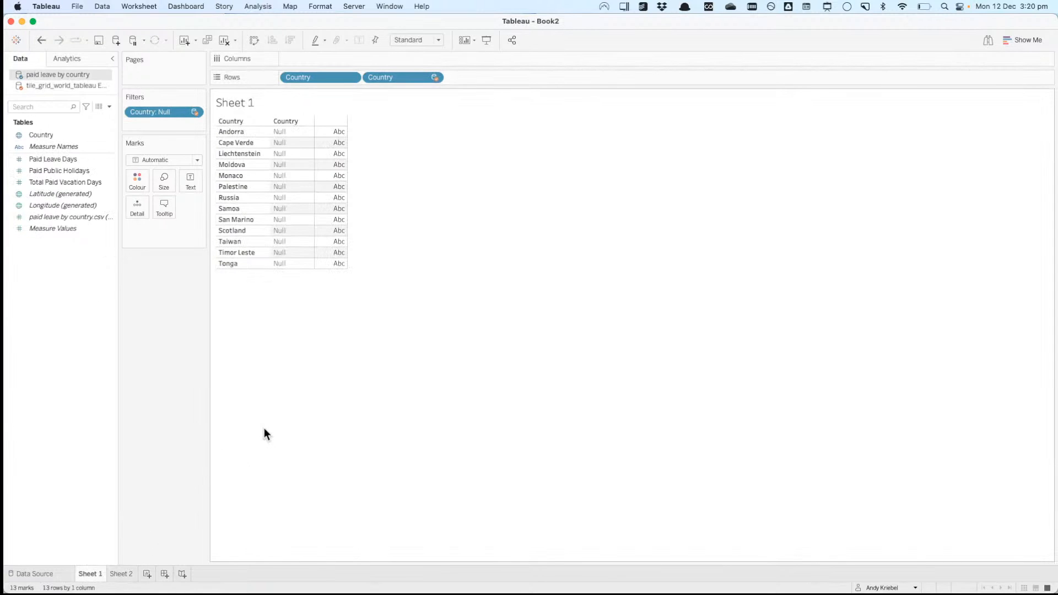
click(120, 573)
scroll(301, 407, up, 10)
scroll(301, 406, up, 3)
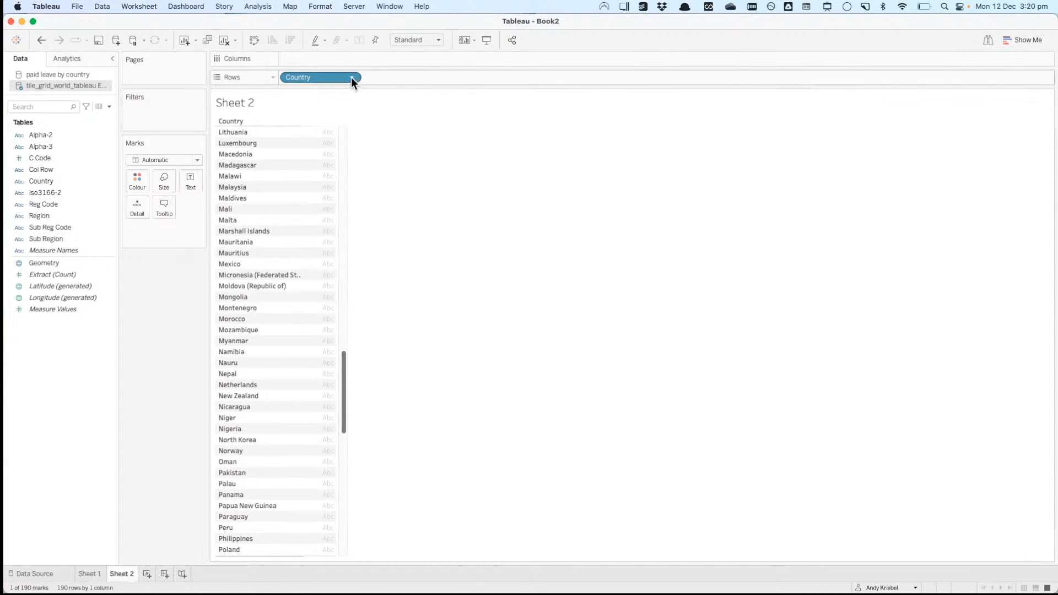
scroll(257, 333, down, 3)
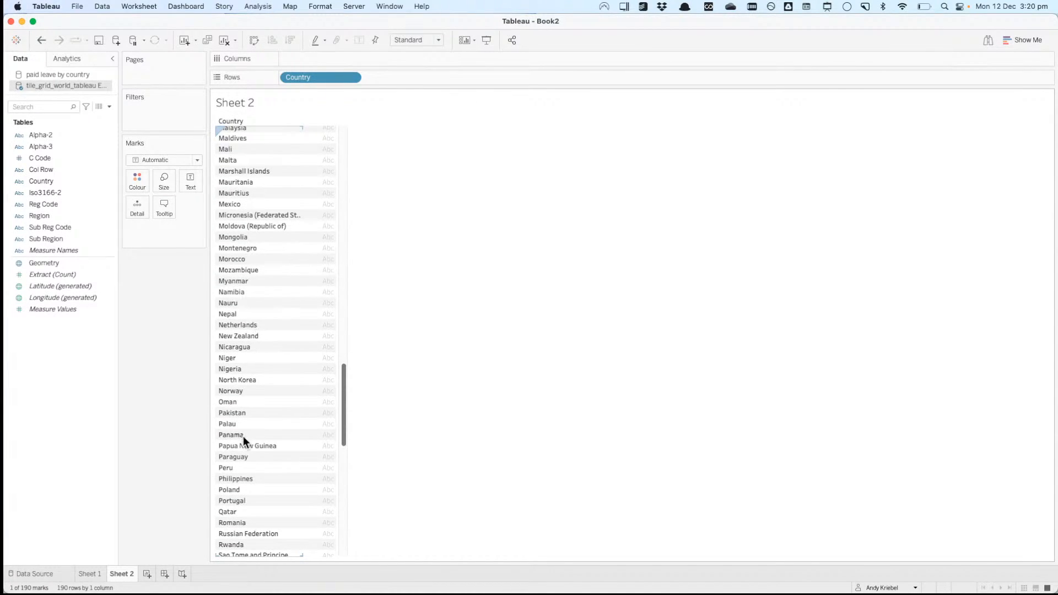
click(88, 574)
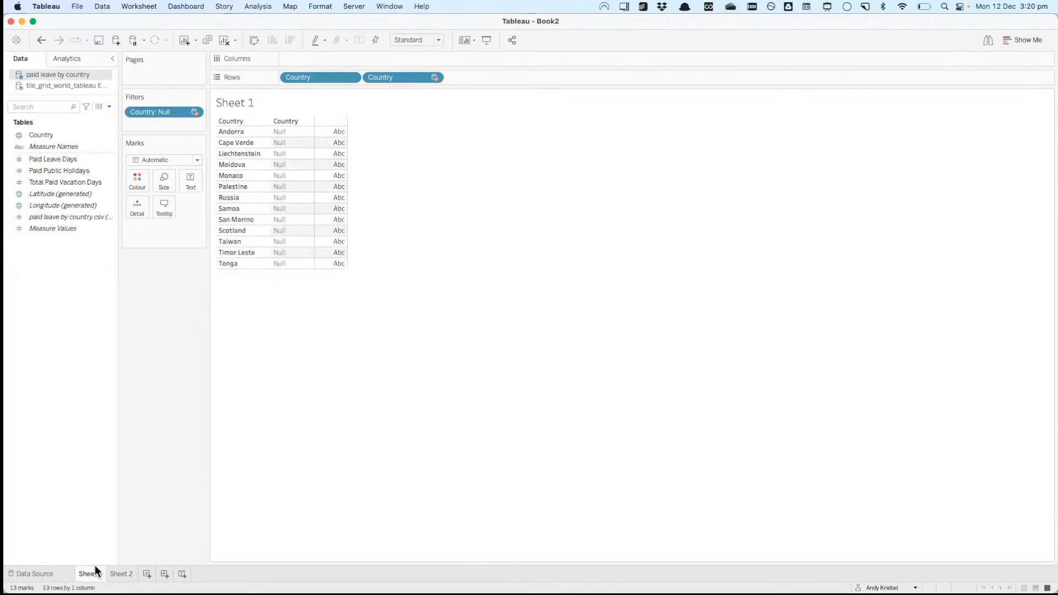
Step: Set the alias of Russian Federation on Sheet 2 to Russia
click(121, 574)
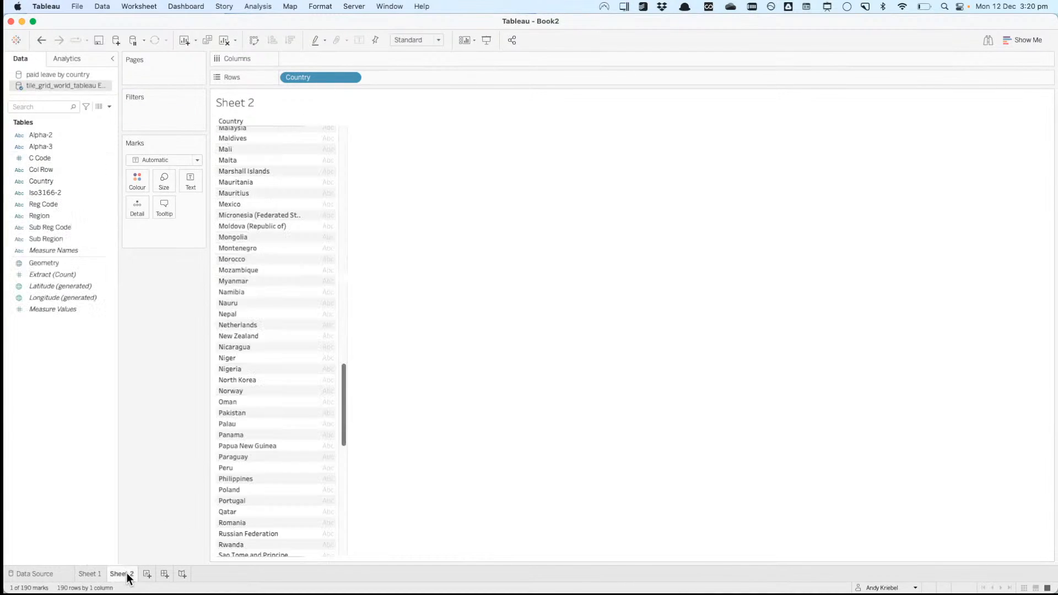
scroll(276, 460, down, 2)
scroll(276, 458, down, 3)
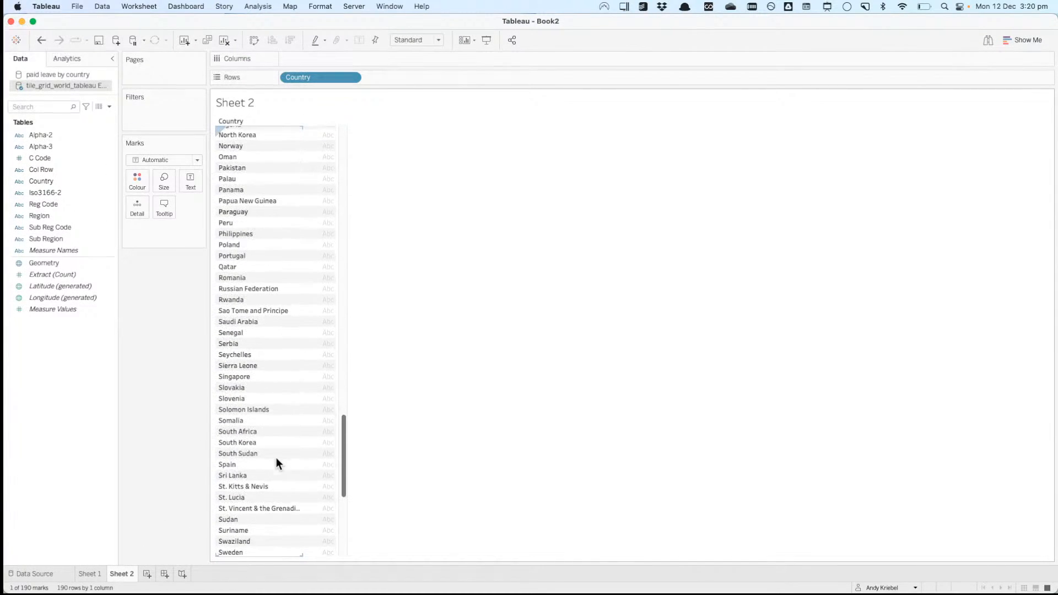
right_click(267, 288)
click(290, 364)
text(Russia)
key(Return)
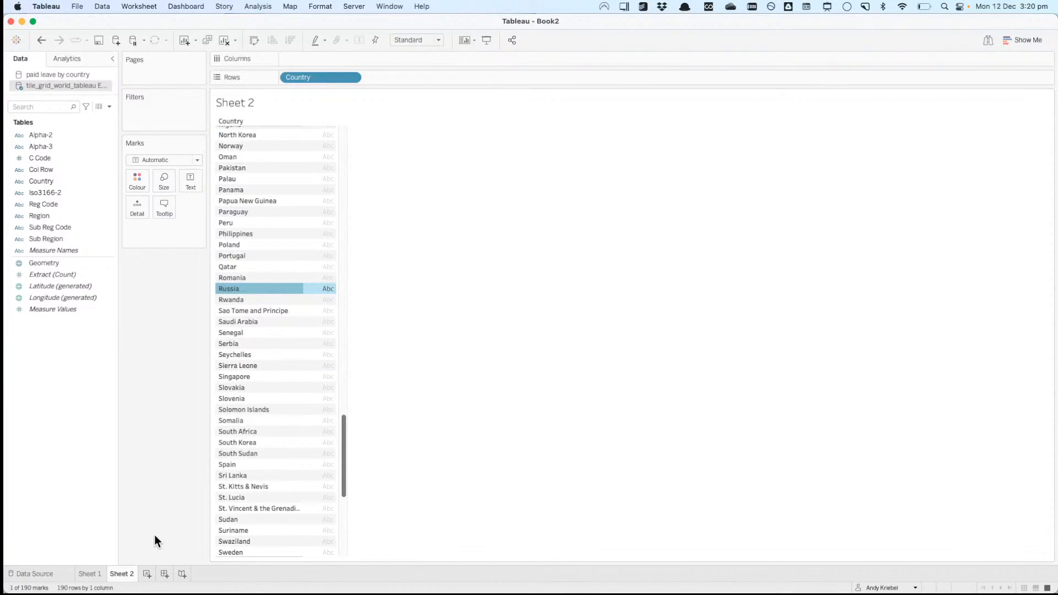
Step: Compare the remaining Null-matched countries on Sheet 1 with the country names from S to Z on Sheet 2
click(97, 570)
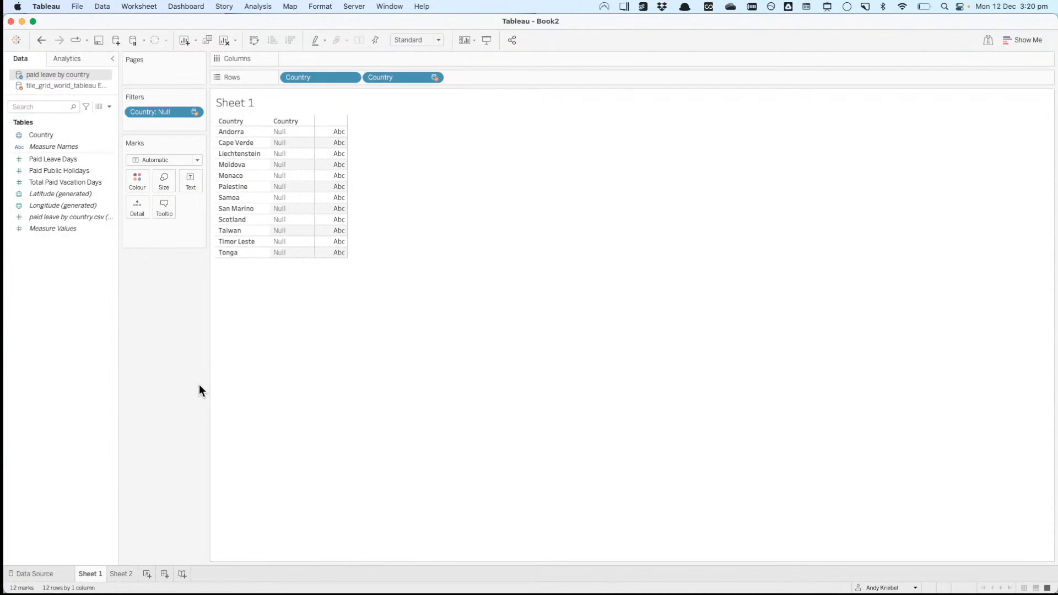
click(127, 575)
scroll(293, 408, down, 5)
scroll(294, 409, down, 1)
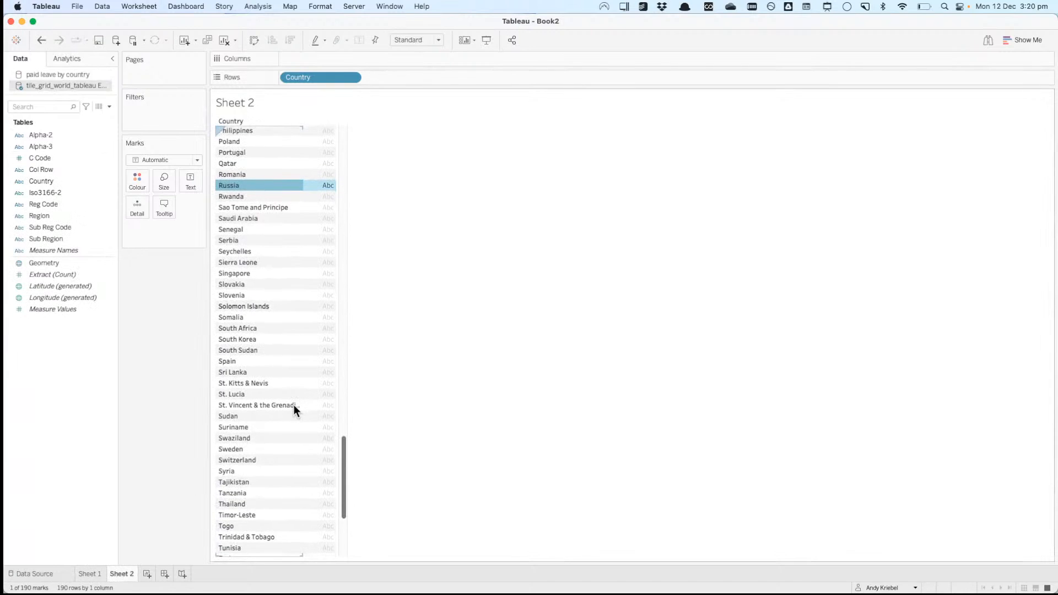
scroll(293, 405, down, 10)
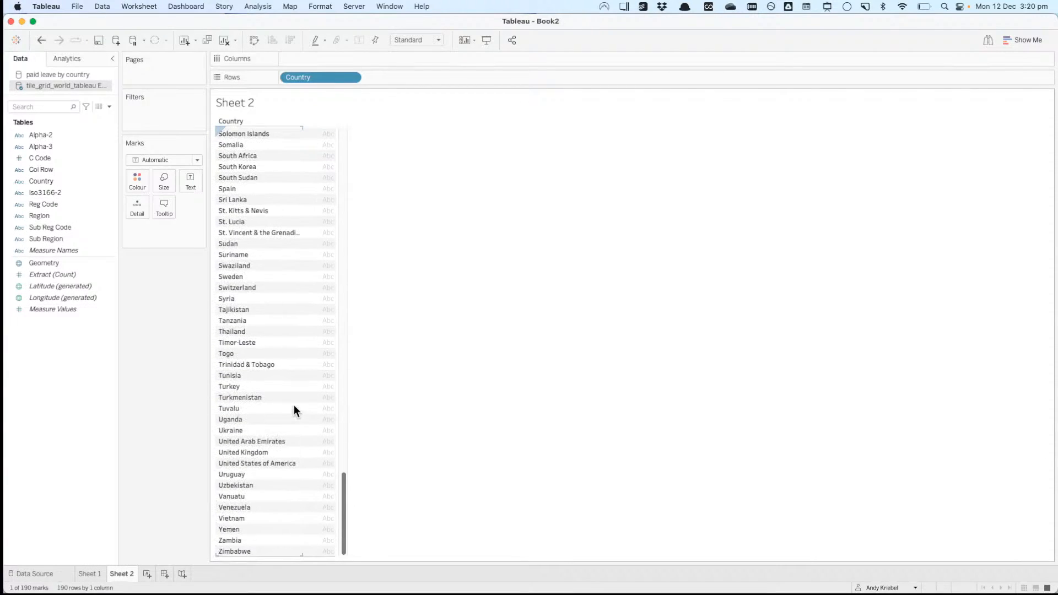
Step: Close the tile_grid_world_tableau Extract data source and accept the deletion of its dependent sheets
right_click(74, 88)
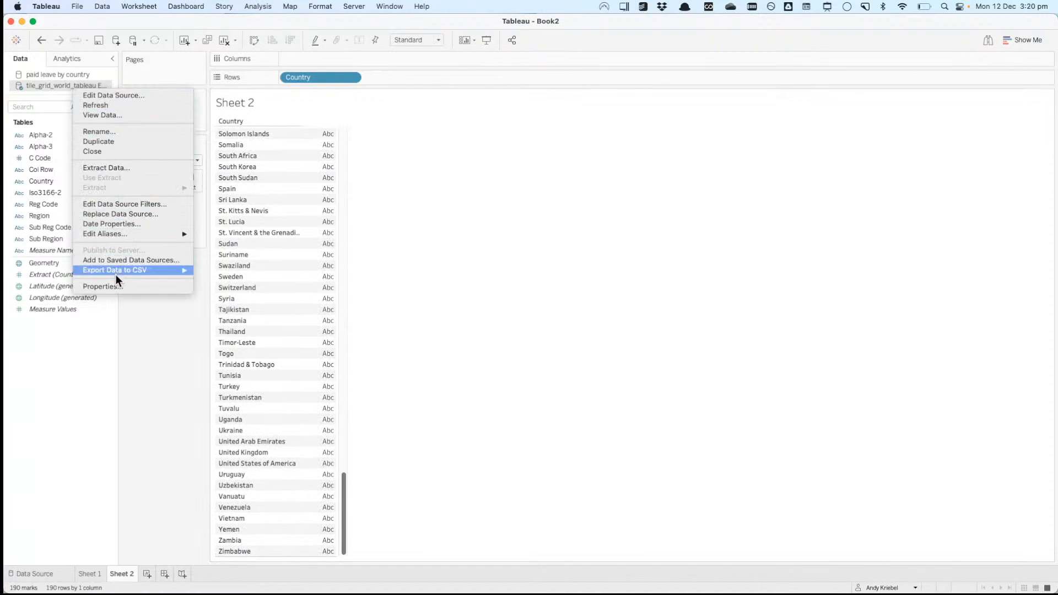
click(111, 153)
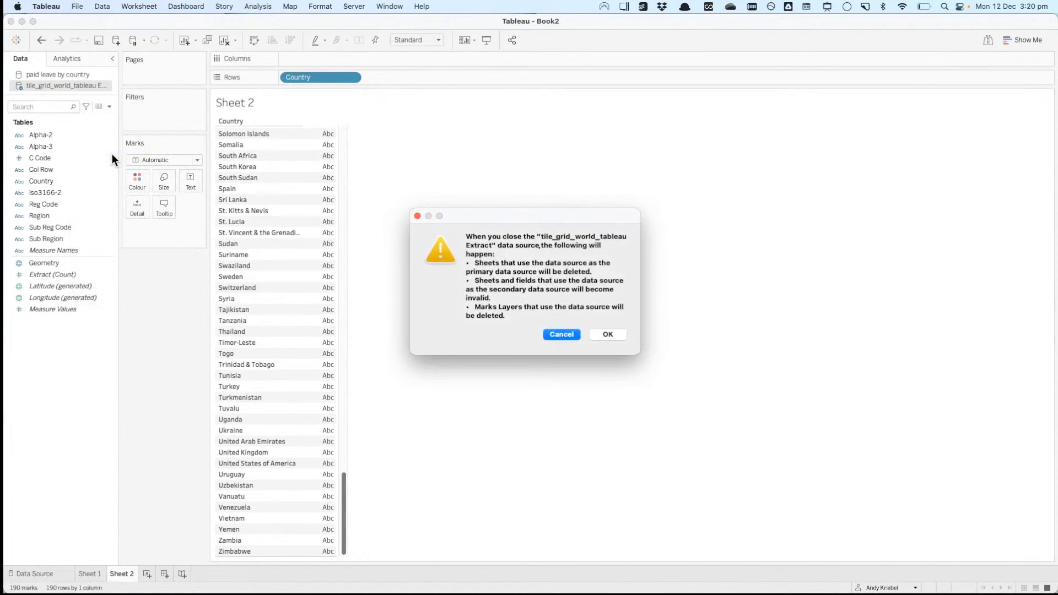
click(605, 333)
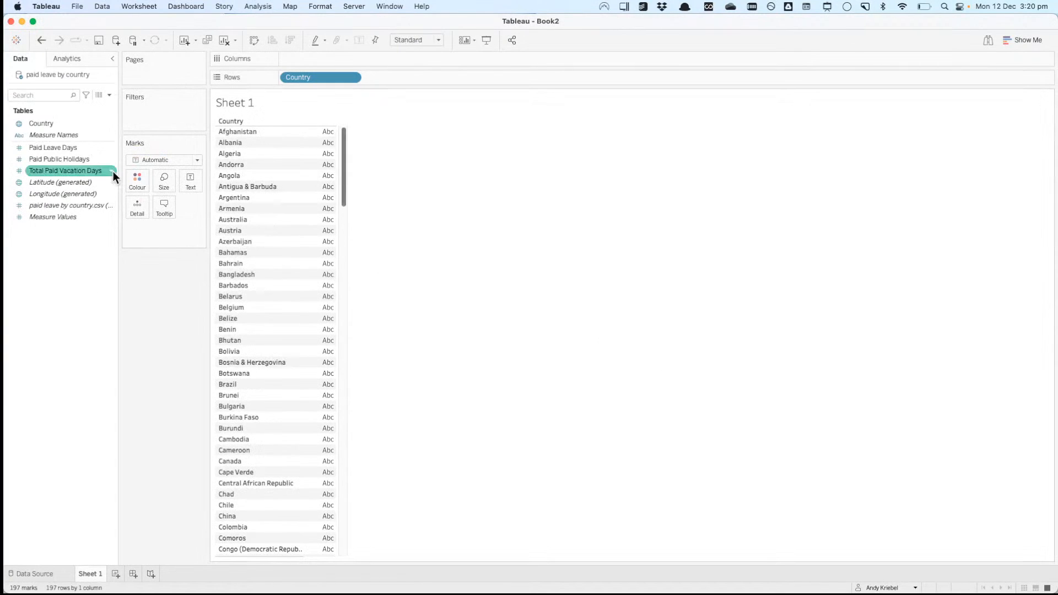
Step: Remove the tile_grid_world_tableau connection from the paid leave by country data source and return to Sheet 1
right_click(67, 74)
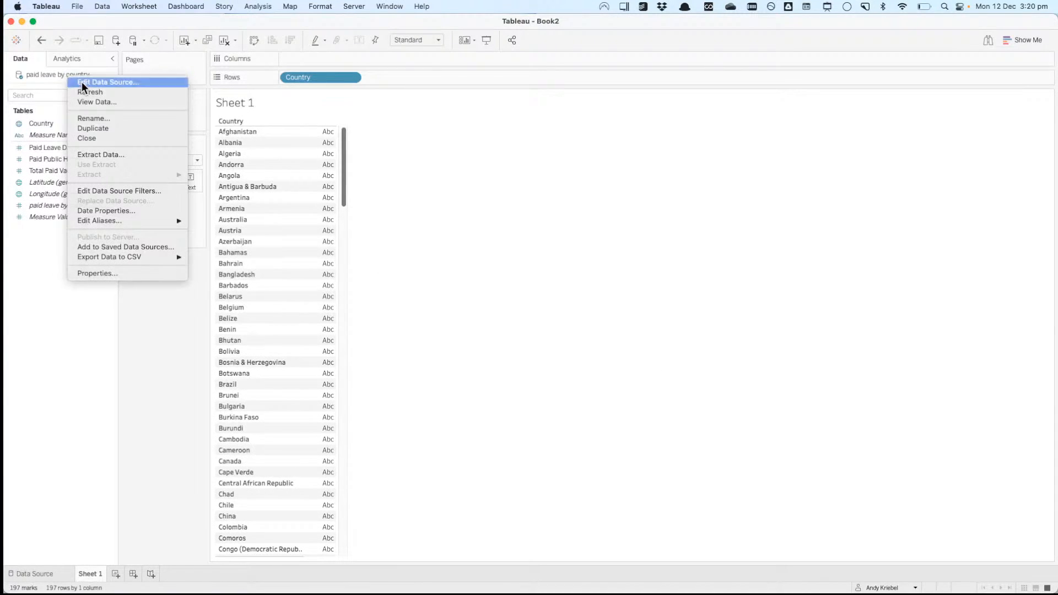
click(82, 82)
right_click(128, 108)
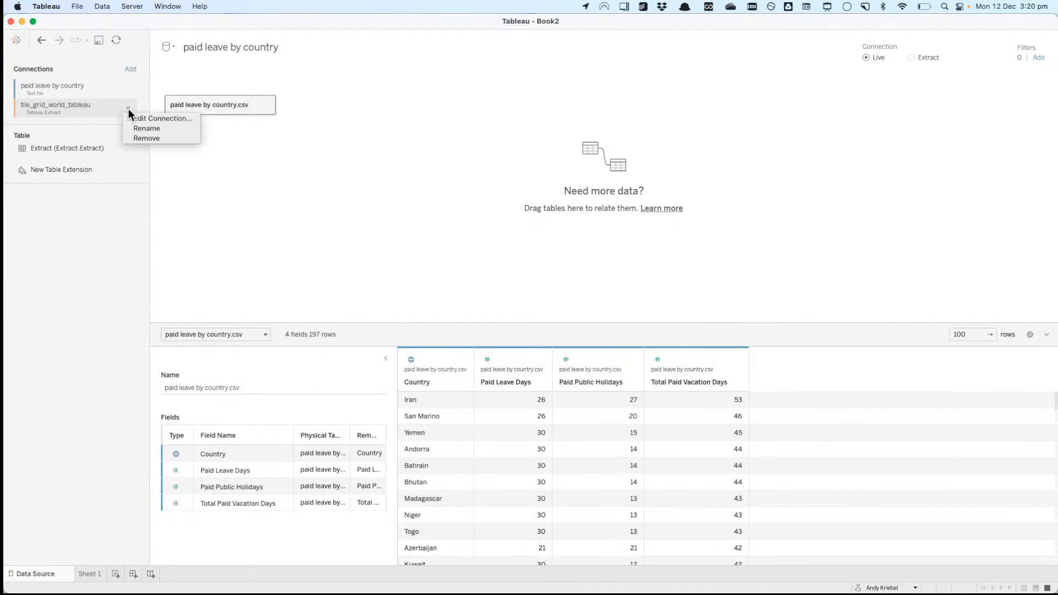
click(144, 137)
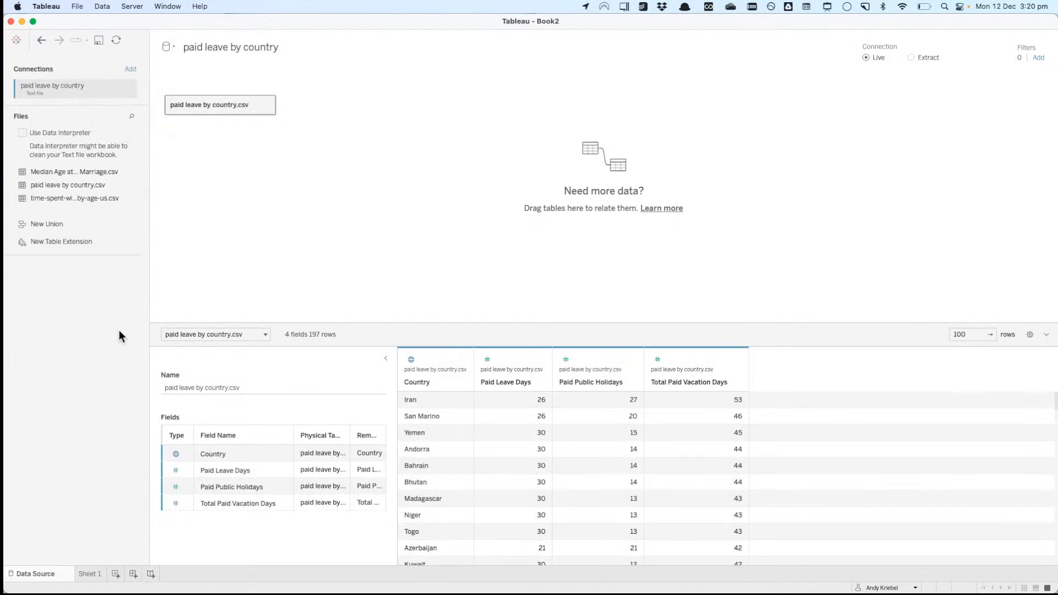
click(89, 574)
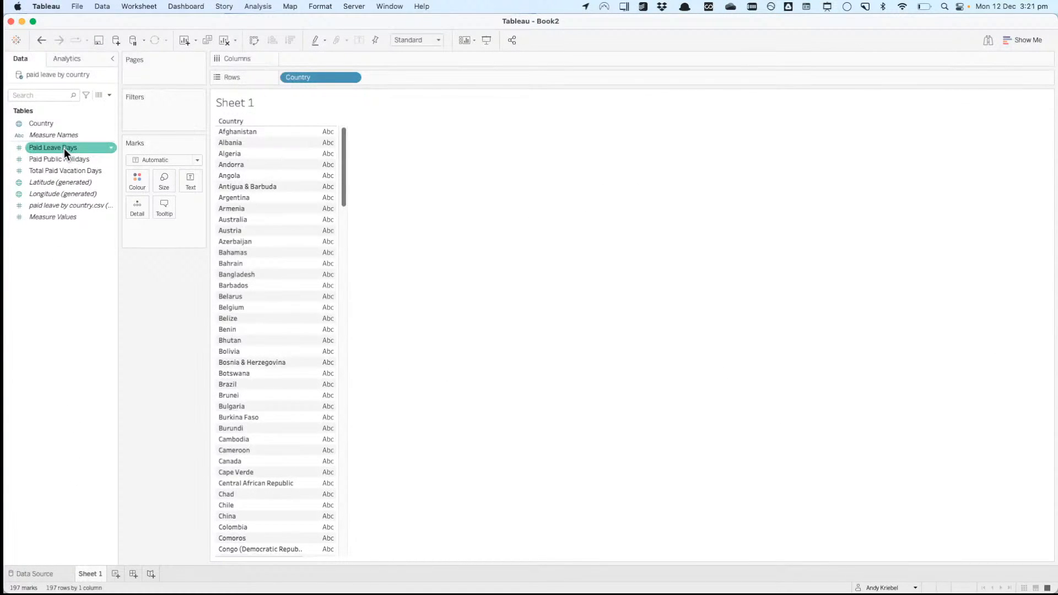
Step: Plot Total Paid Vacation Days as bars per country and sort them in descending order
drag(68, 171, 297, 37)
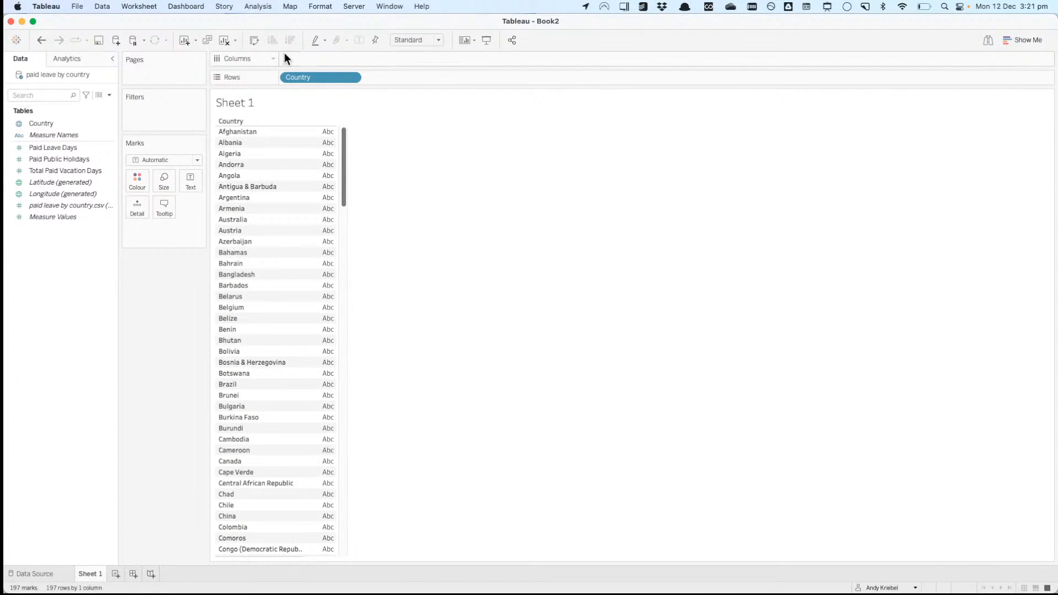
drag(61, 169, 306, 57)
click(288, 41)
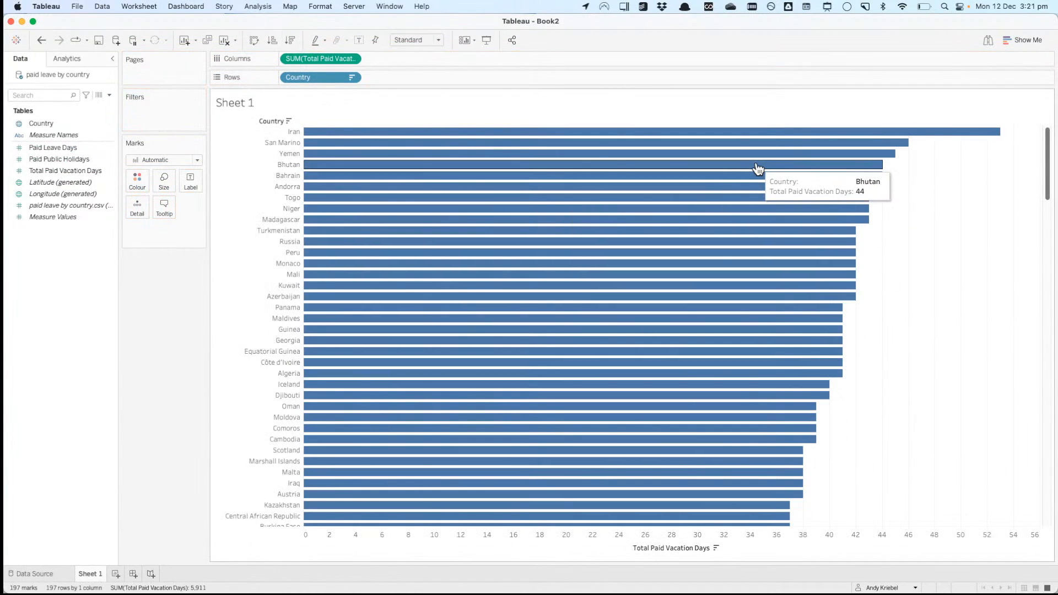
Step: Plot Paid Leave Days and Paid Public Holidays on a shared second axis as stacked bars coloured by Measure Names
click(56, 150)
drag(55, 151, 431, 58)
click(81, 157)
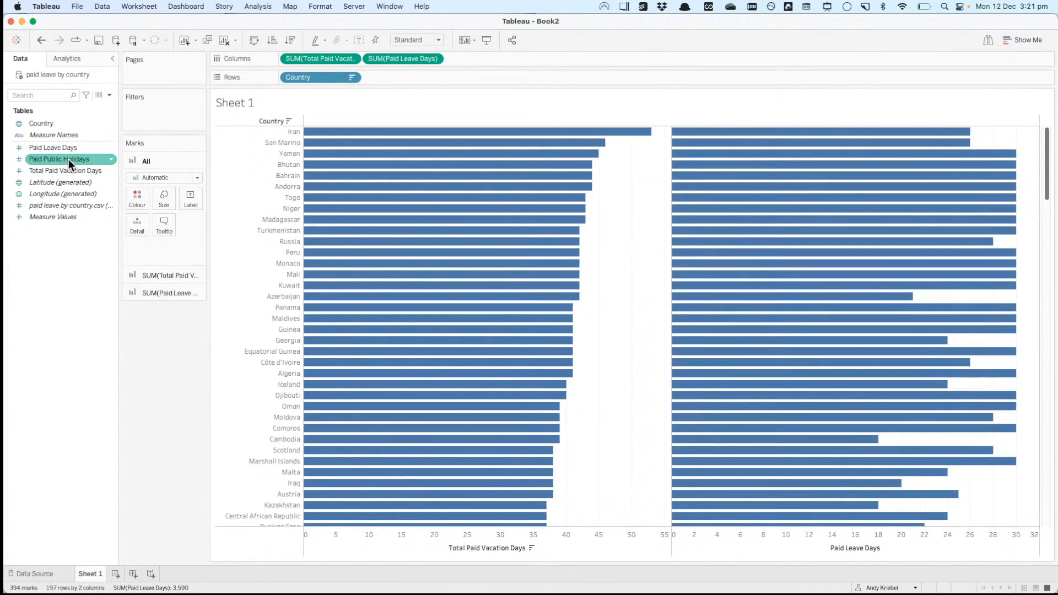
drag(69, 159, 771, 530)
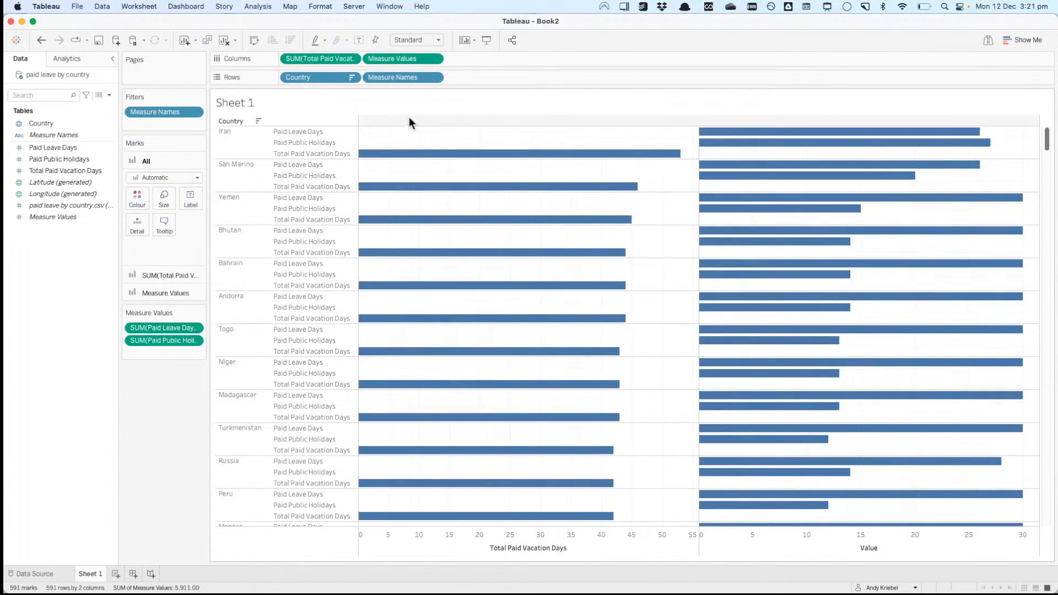
drag(385, 78, 136, 199)
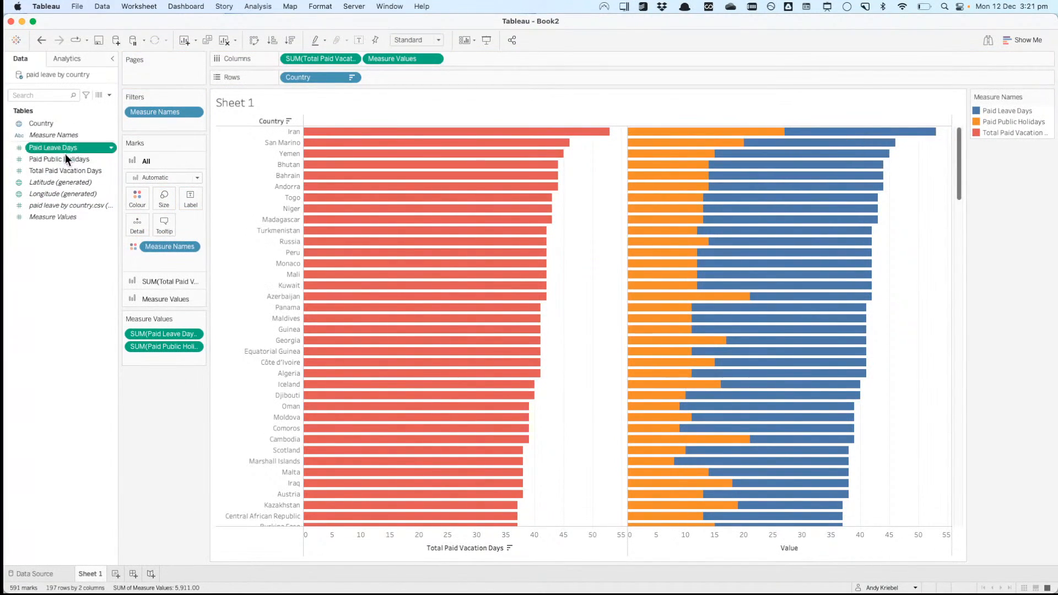
Step: Set the default number format of Paid Leave Days, Paid Public Holidays and Total Paid Vacation Days to Number (Custom) with 0 decimal places
shift+click(64, 170)
right_click(64, 170)
mouse_move(124, 270)
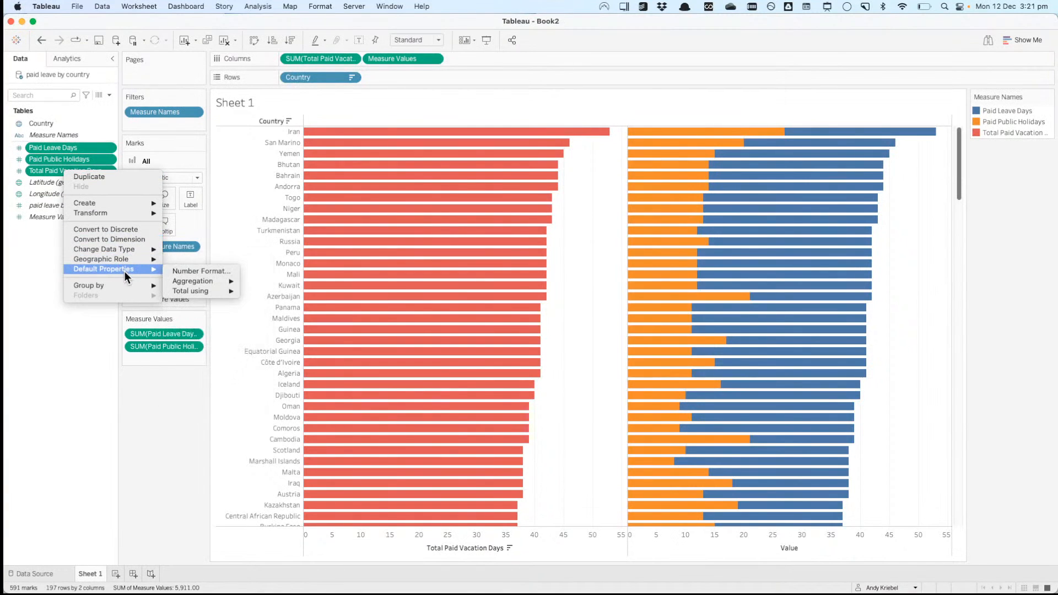
click(213, 270)
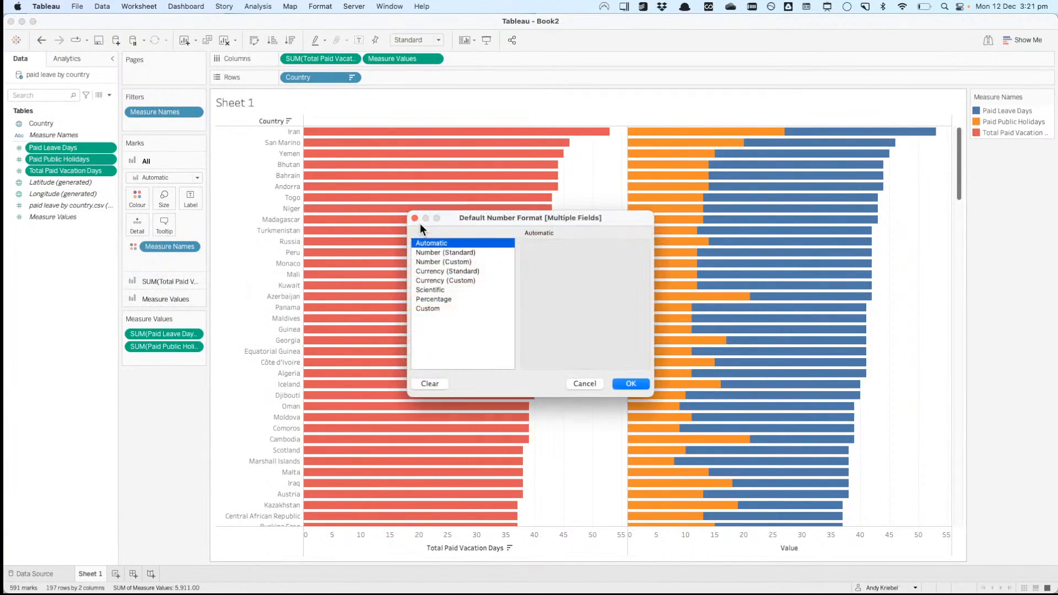
click(444, 261)
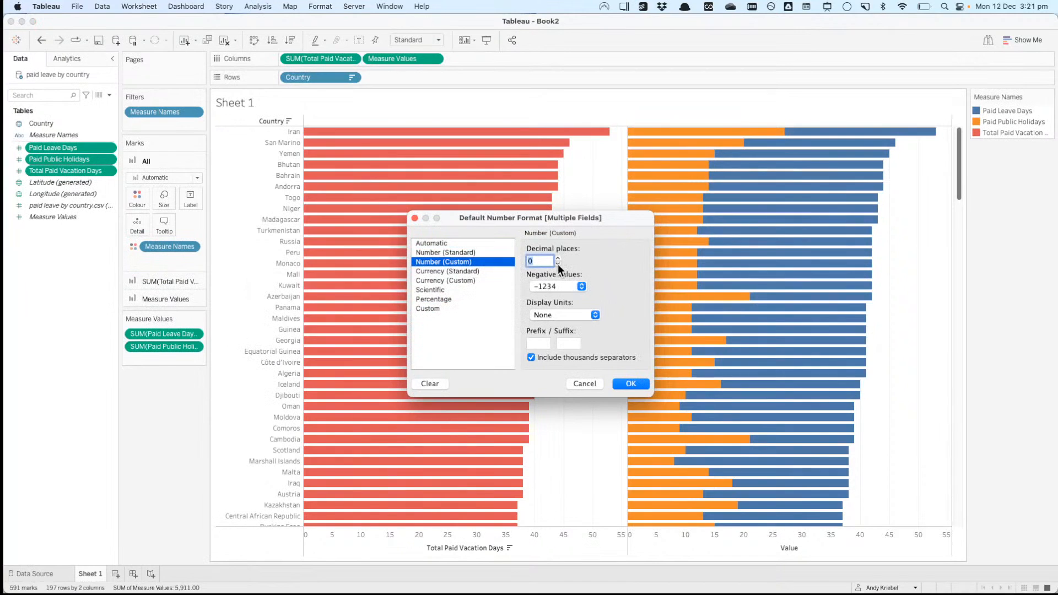
click(623, 382)
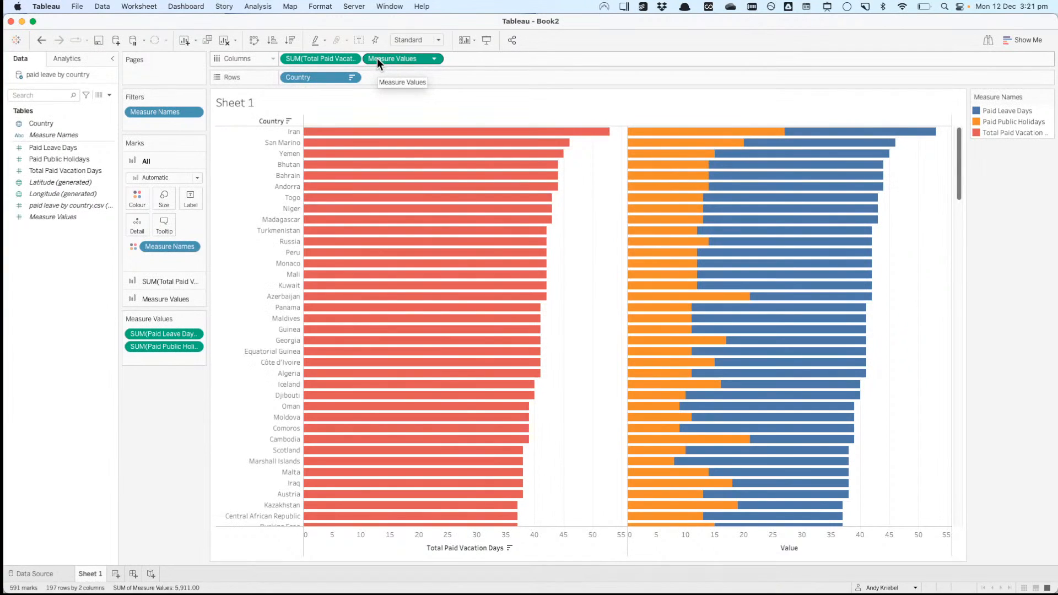
Step: Remove Measure Values from the columns and Measure Names from the colour encoding, and look through the total vacation days bars
drag(392, 58, 378, 15)
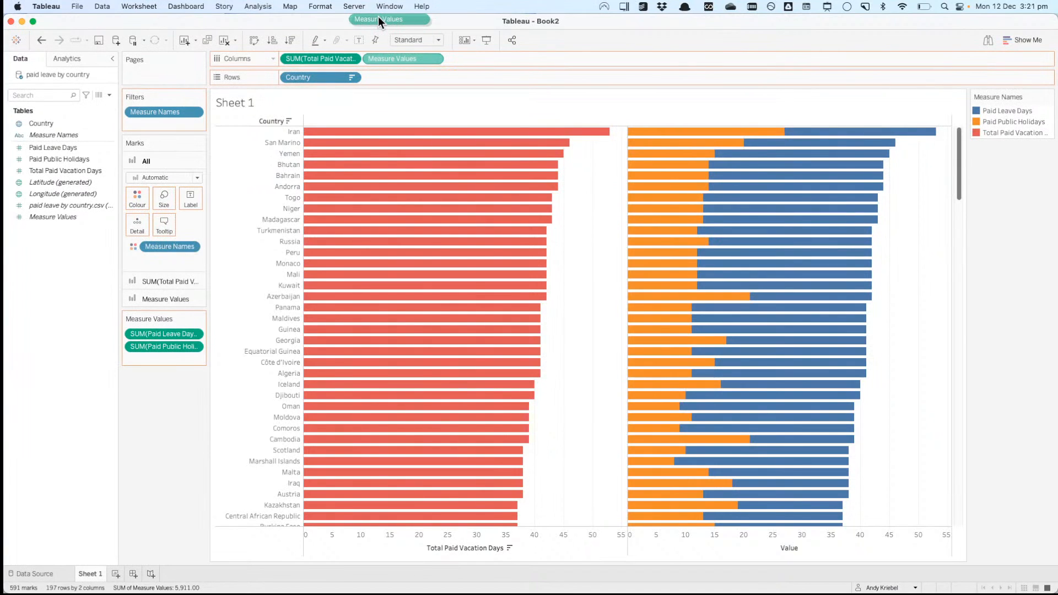
drag(378, 15, 378, 16)
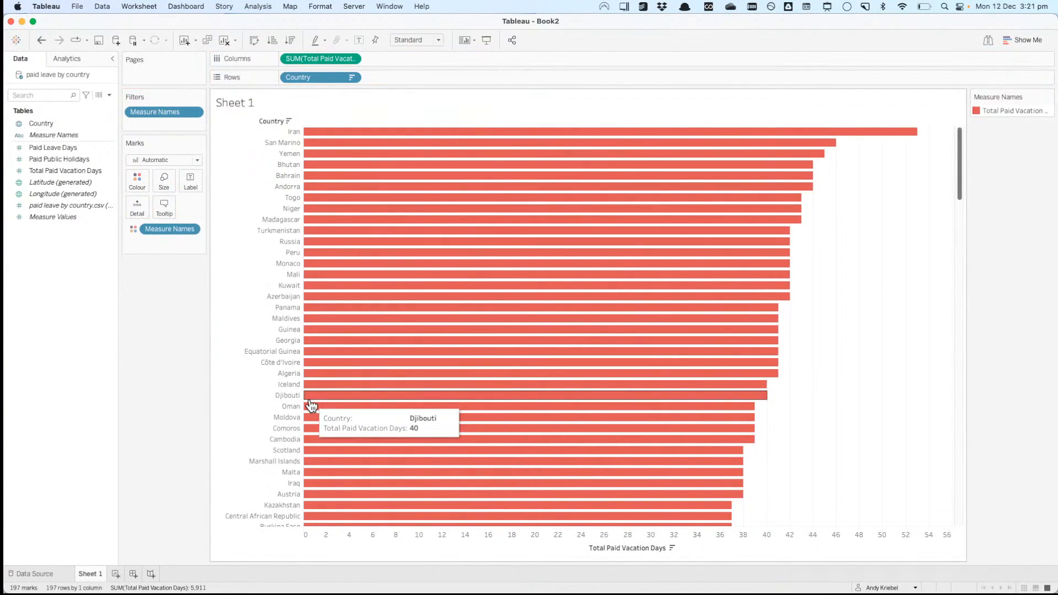
drag(164, 229, 159, 371)
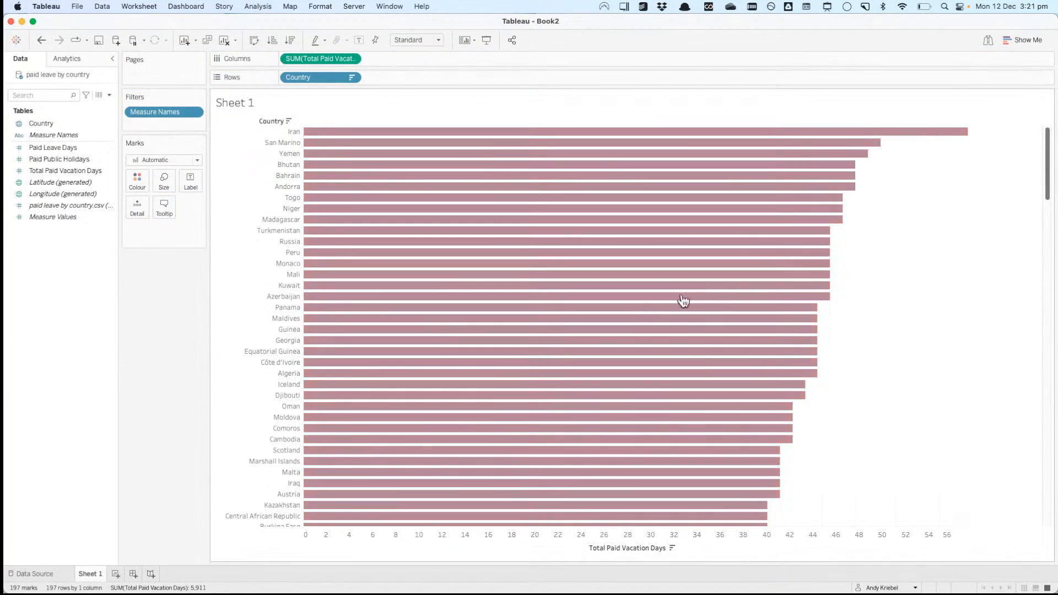
drag(1047, 174, 972, 481)
scroll(970, 475, up, 20)
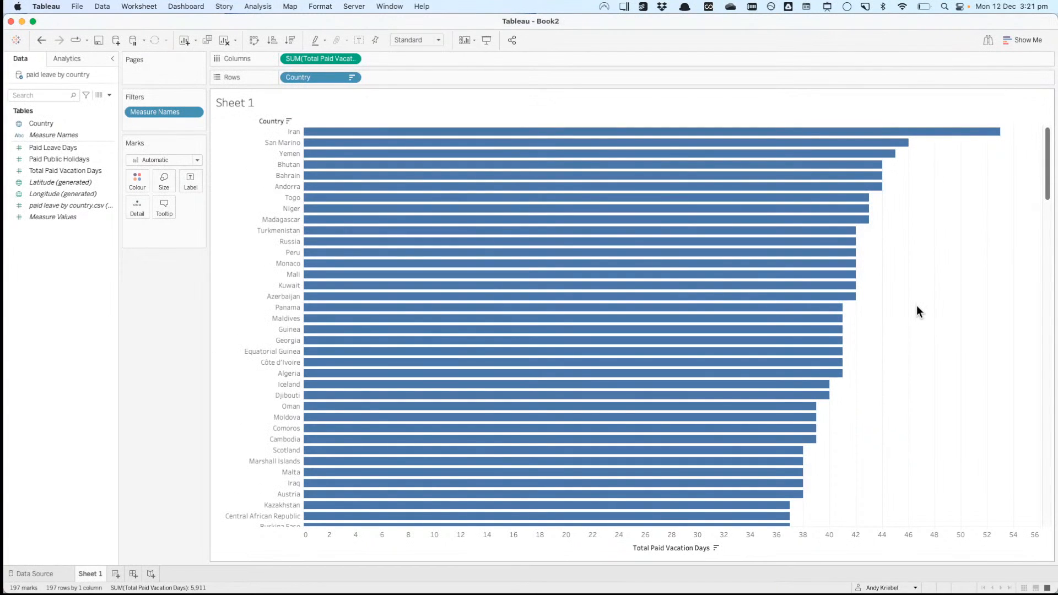
click(413, 310)
click(409, 309)
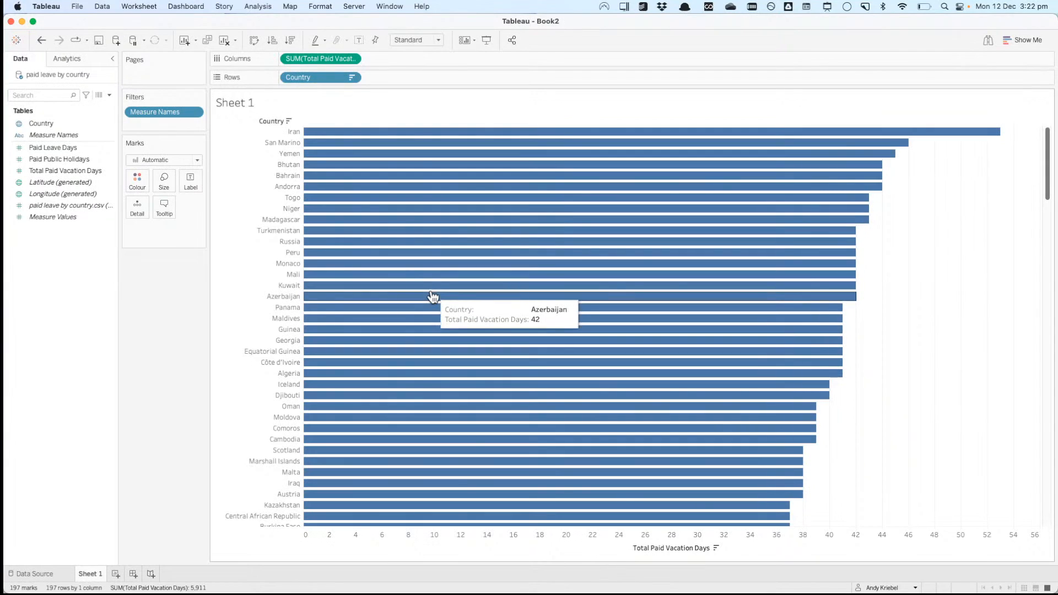
Step: Start a new parameter named Country Parameter with the data type String
right_click(45, 309)
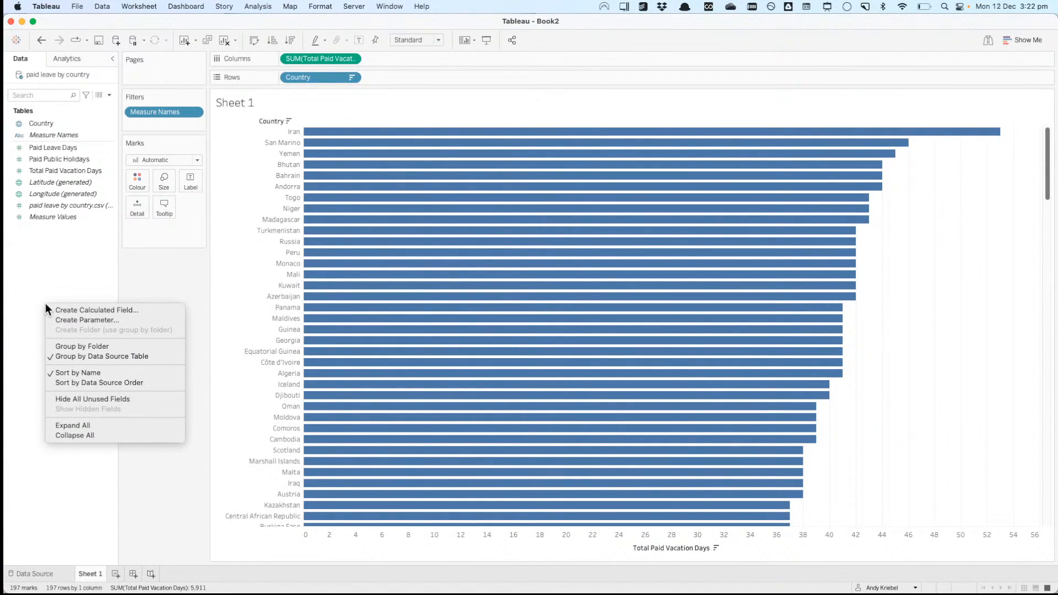
click(68, 319)
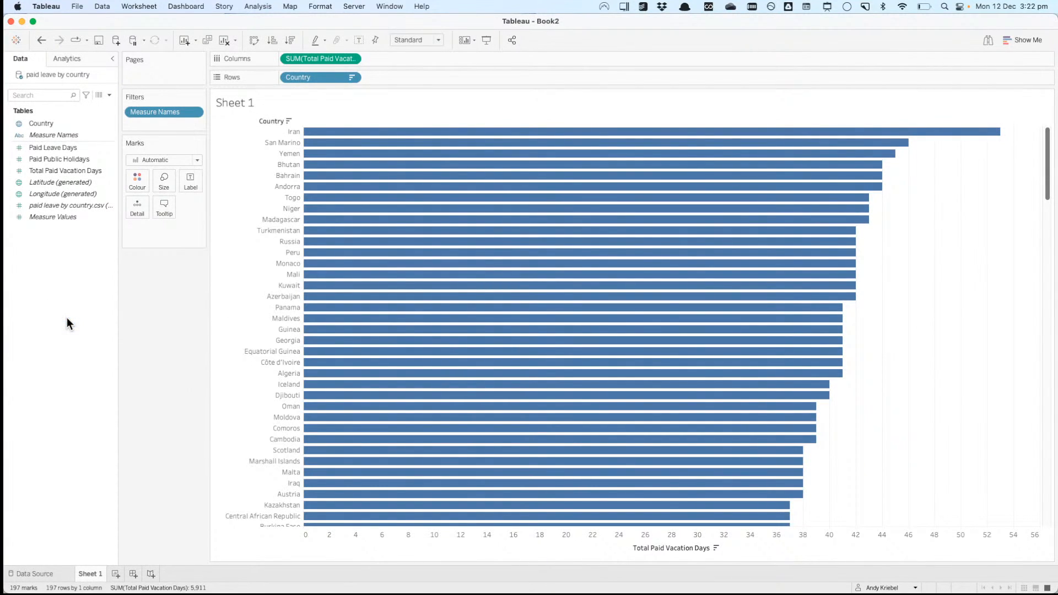
key(BackSpace)
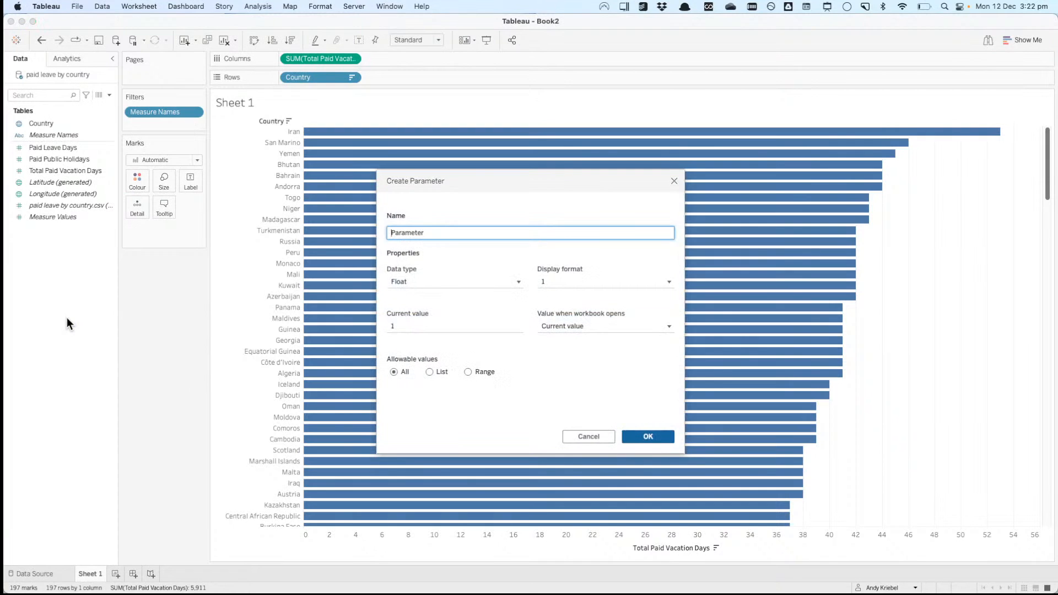
text(Country)
click(416, 281)
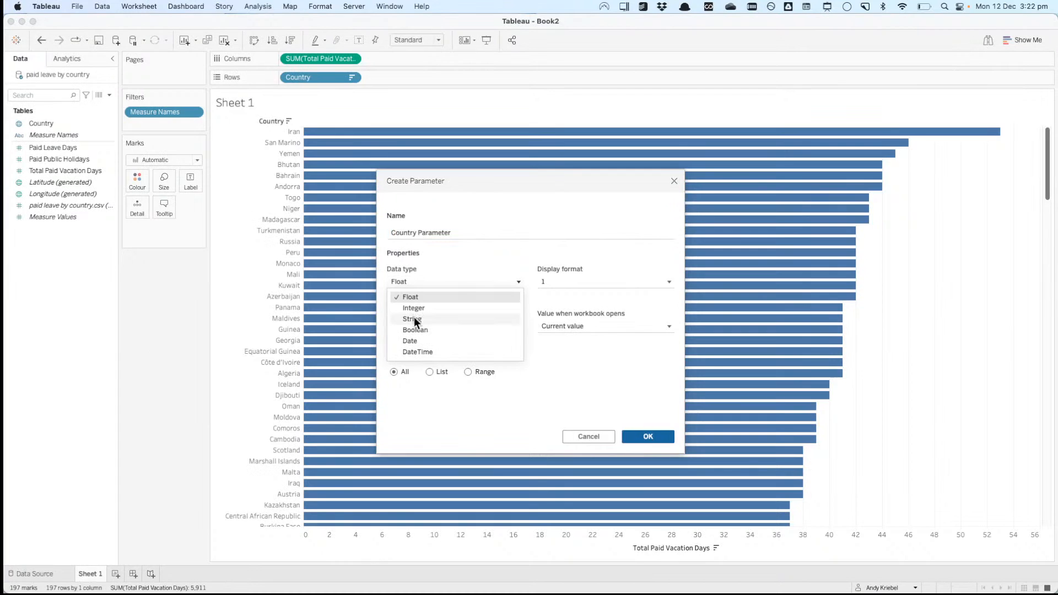
click(415, 319)
Step: Set the parameter's current value to Mali, create it, and show its control on Sheet 1
click(466, 327)
key(BackSpace)
text(Mal)
click(641, 436)
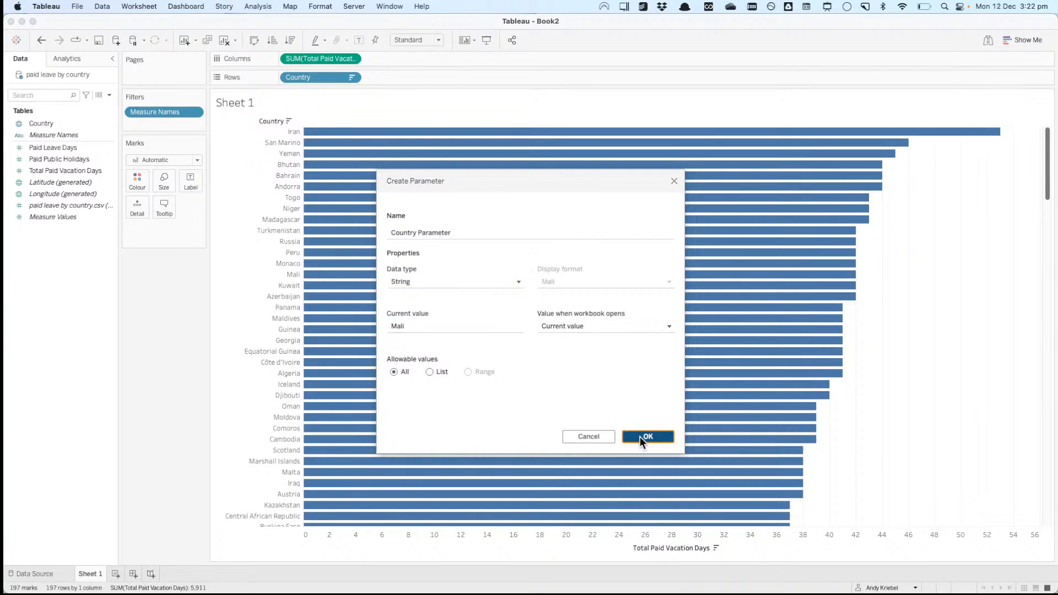
right_click(58, 558)
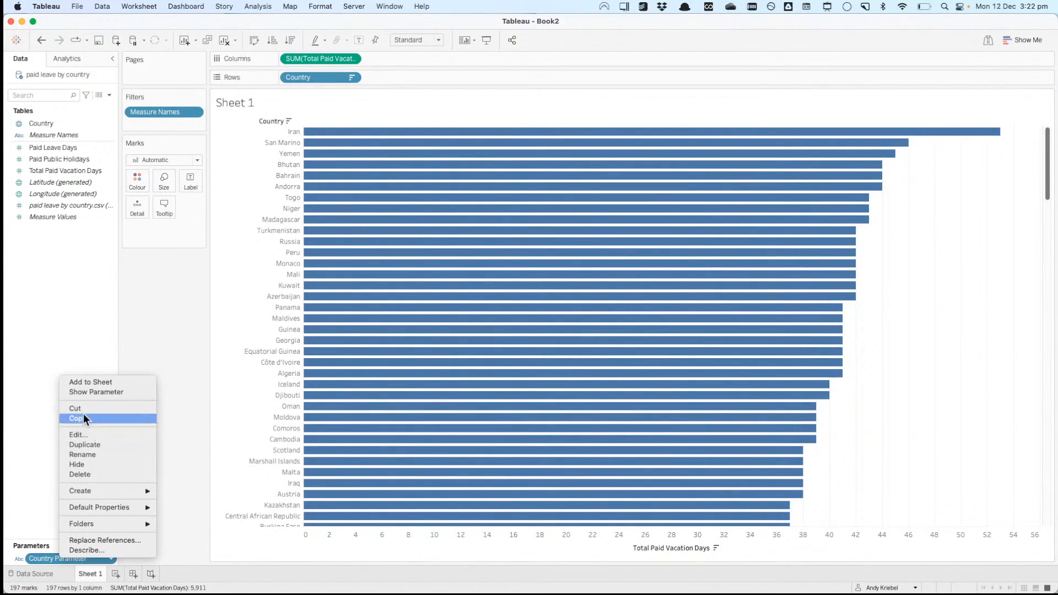
click(88, 392)
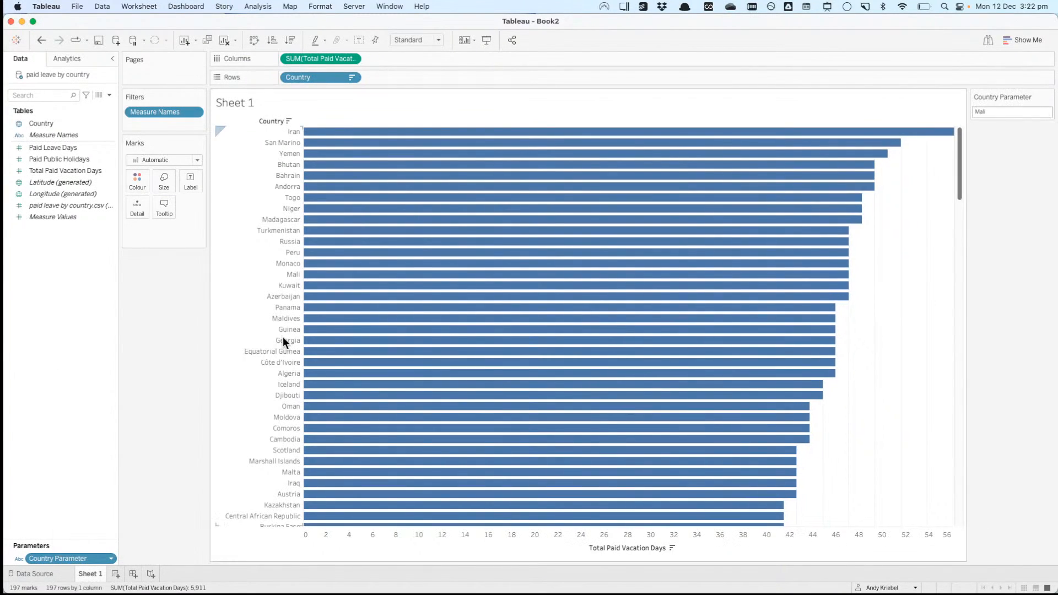
Step: Start a calculated field named Country Parameter Value, with the calculation editor moved over the chart and enlarged
right_click(81, 257)
click(108, 263)
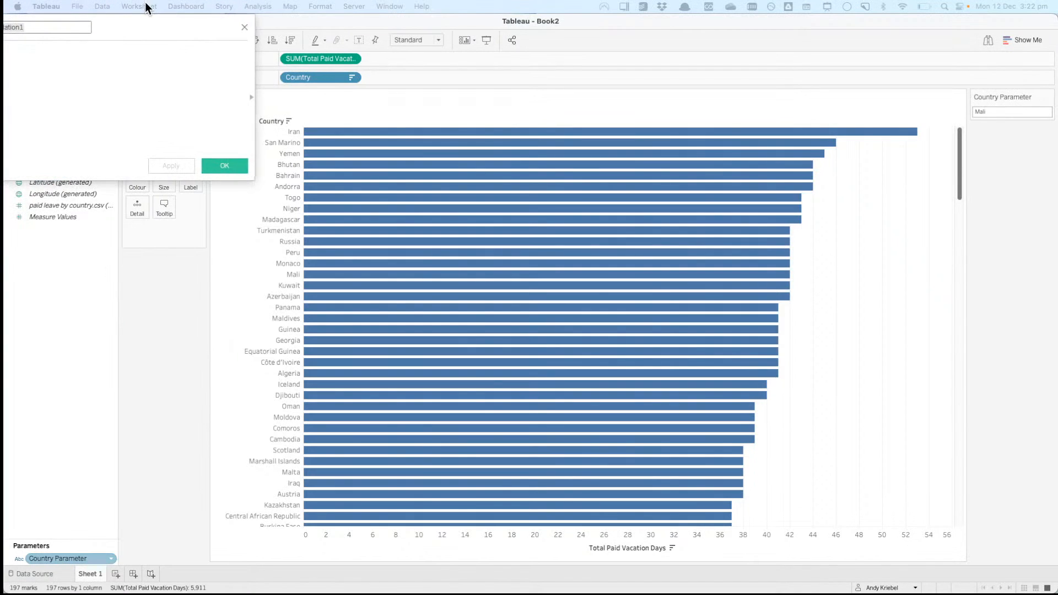
drag(491, 161, 494, 158)
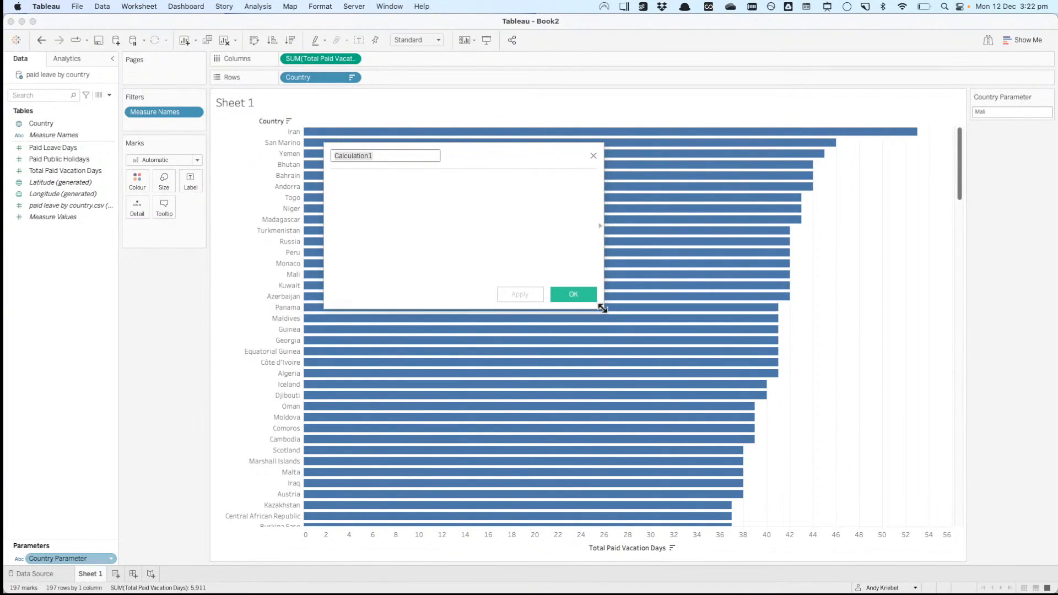
drag(602, 307, 700, 378)
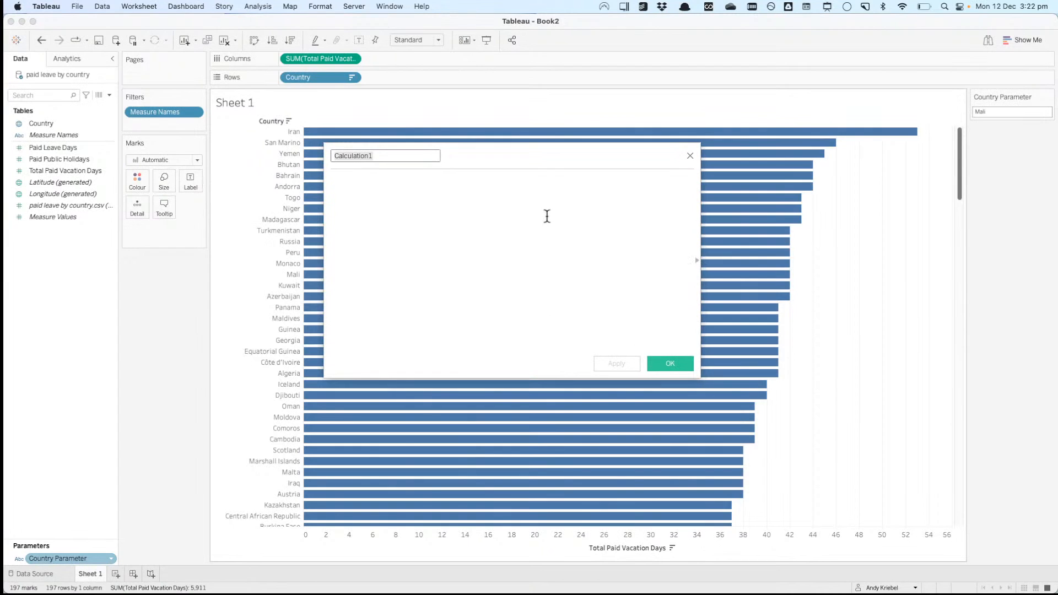
text(Vaca)
key(BackSpace)
key(BackSpace)
key(BackSpace)
key(BackSpace)
text(Country Parameter)
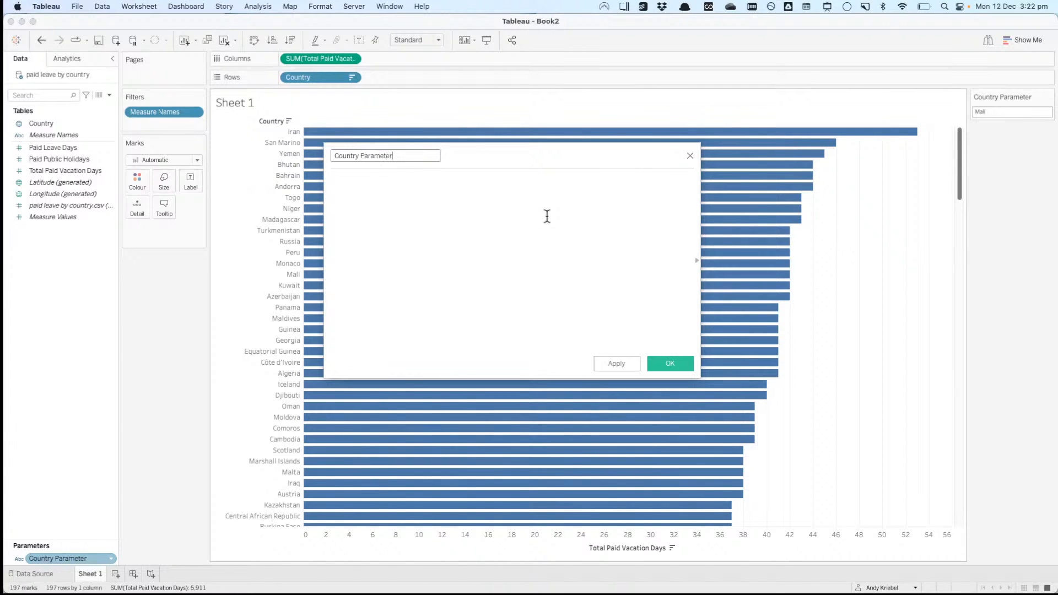
text( Value)
Step: Begin the formula with an IF condition testing whether [Country Parameter] equals [Country]
click(515, 260)
text(IF cou)
key(Down)
key(Down)
key(Down)
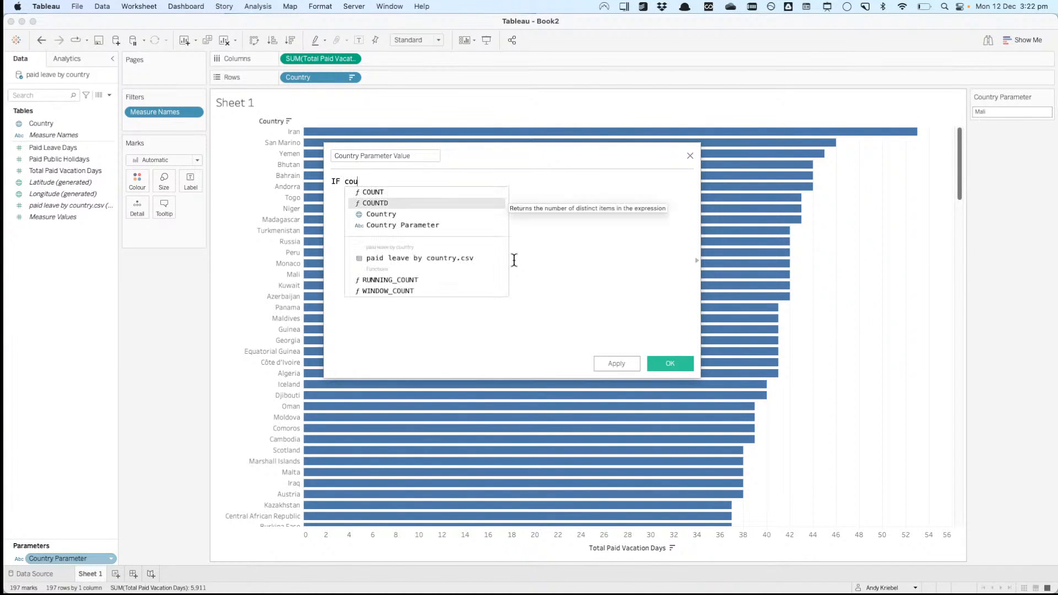
key(Return)
text(=country)
key(Return)
key(Return)
Step: Complete the formula with THEN [Total Paid Vacation Days] END, save it, and add Country Parameter Value to the columns
text(THEN )
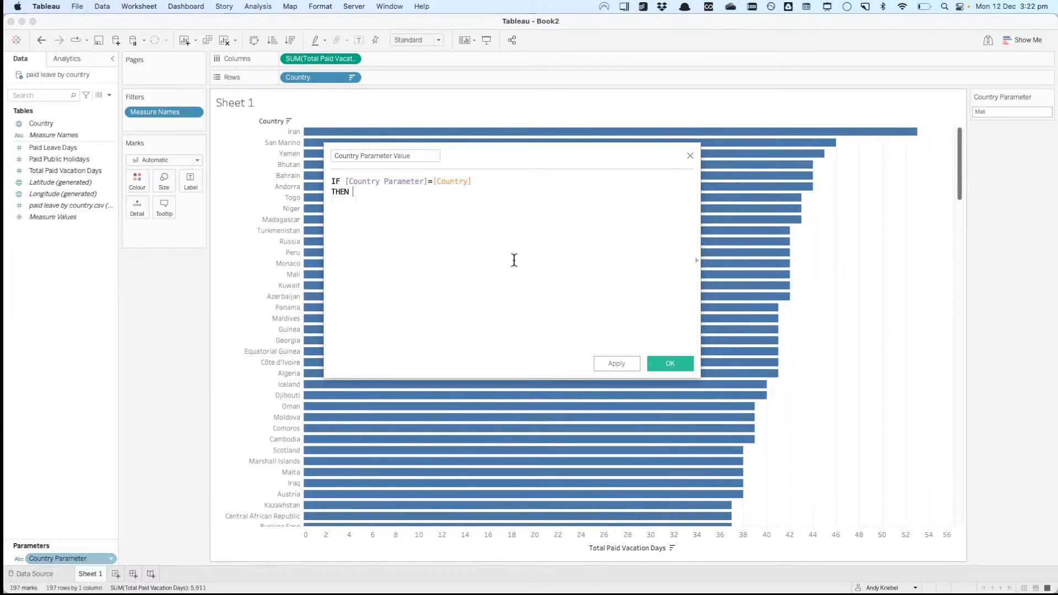
text(tot)
key(Down)
key(Return)
key(Return)
text(END)
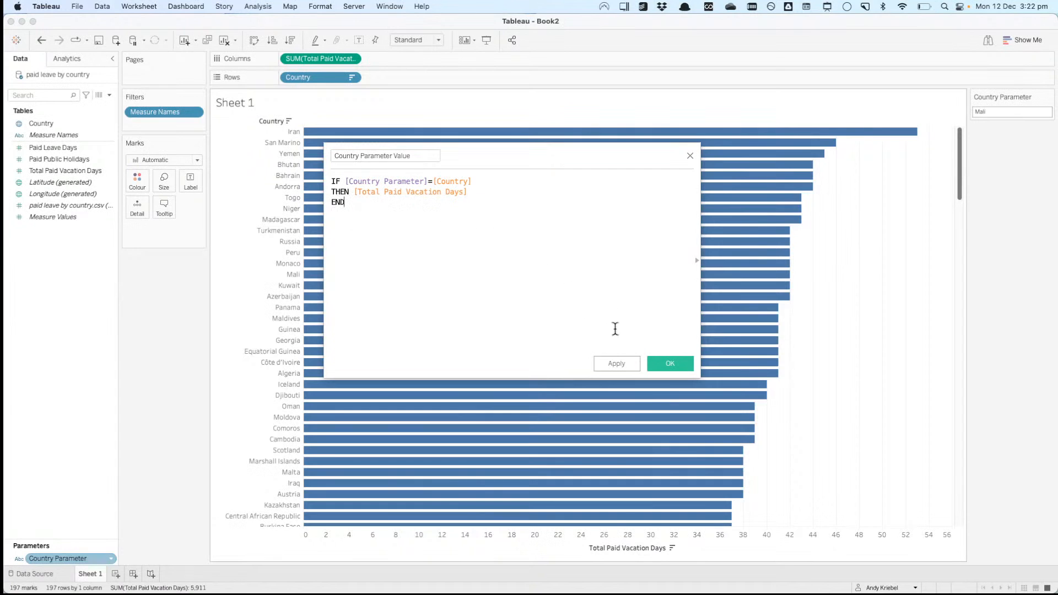
click(680, 361)
drag(61, 147, 393, 65)
mouse_move(673, 279)
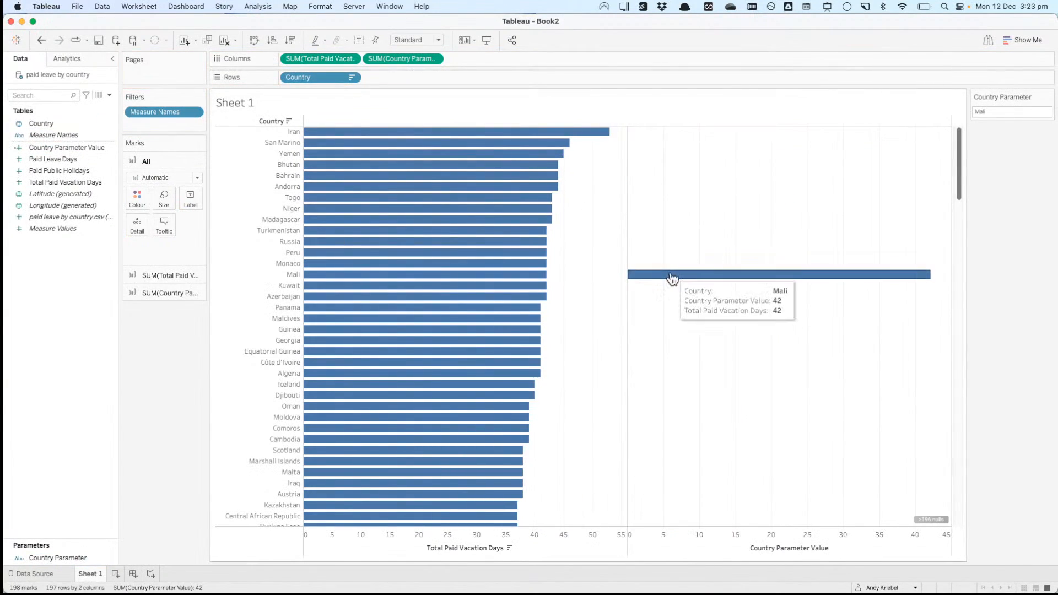
Step: Start another calculated field named Variance to Selected
right_click(63, 303)
click(85, 310)
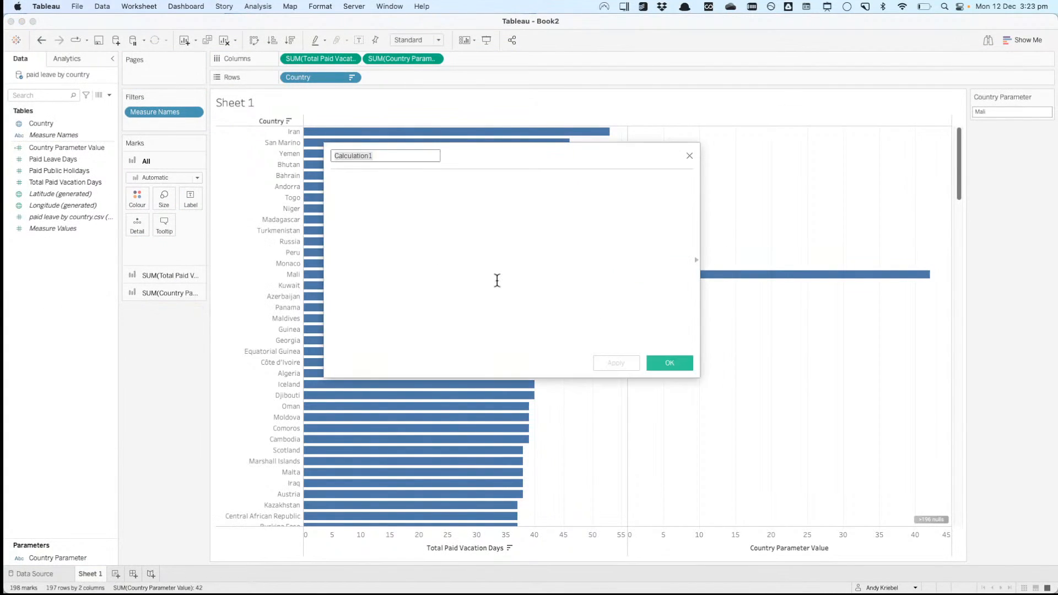
text(Variance to Selec)
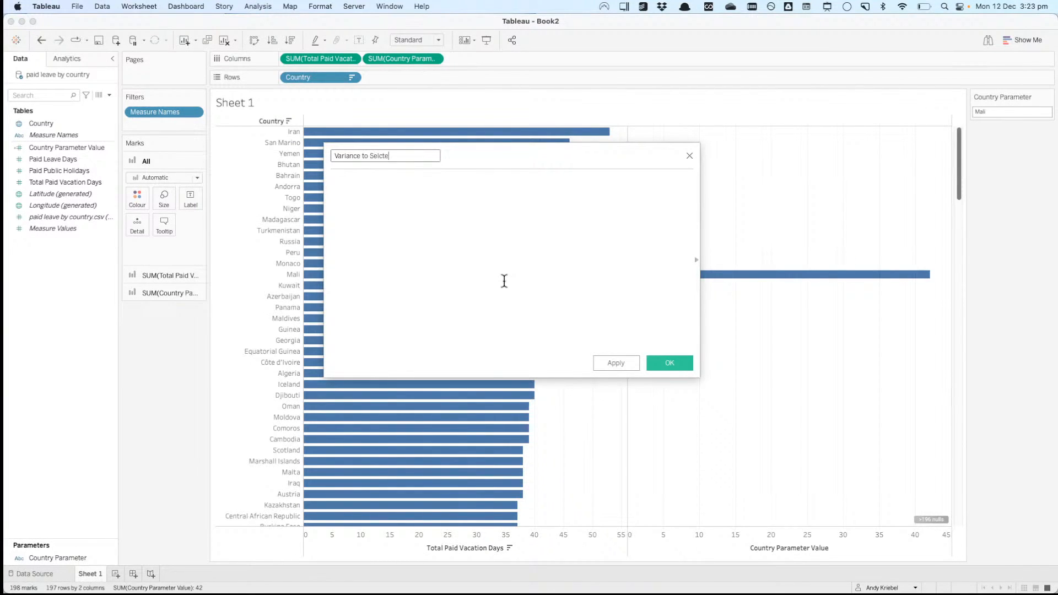
text(ted)
Step: Define Variance to Selected as [Total Paid Vacation Days]-[Country Parameter Value] and save it
click(505, 287)
click(323, 57)
click(361, 192)
text(Tota)
key(Return)
text(-)
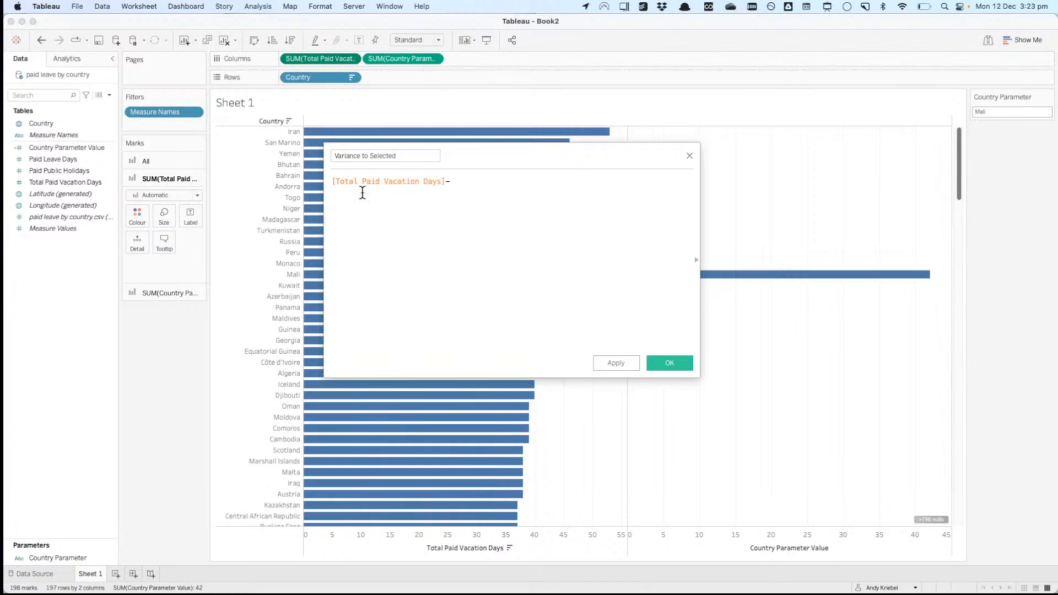
text(coun)
key(Down)
key(Down)
key(Down)
key(Down)
key(Return)
click(660, 361)
Step: Add Variance to Selected to the columns and check the values on the Mali and Iran bars
drag(58, 191, 479, 55)
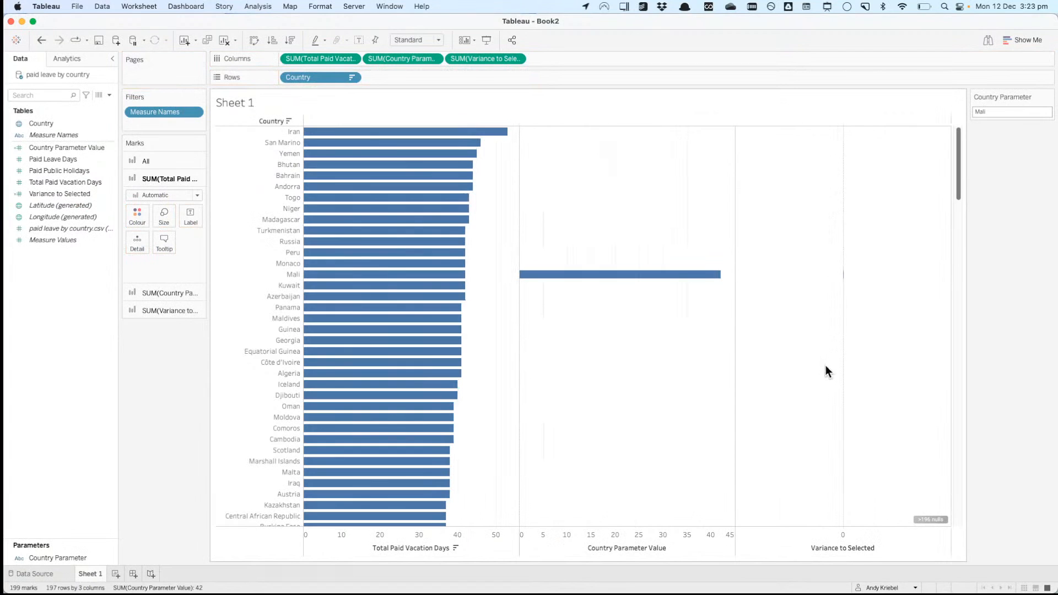
click(543, 276)
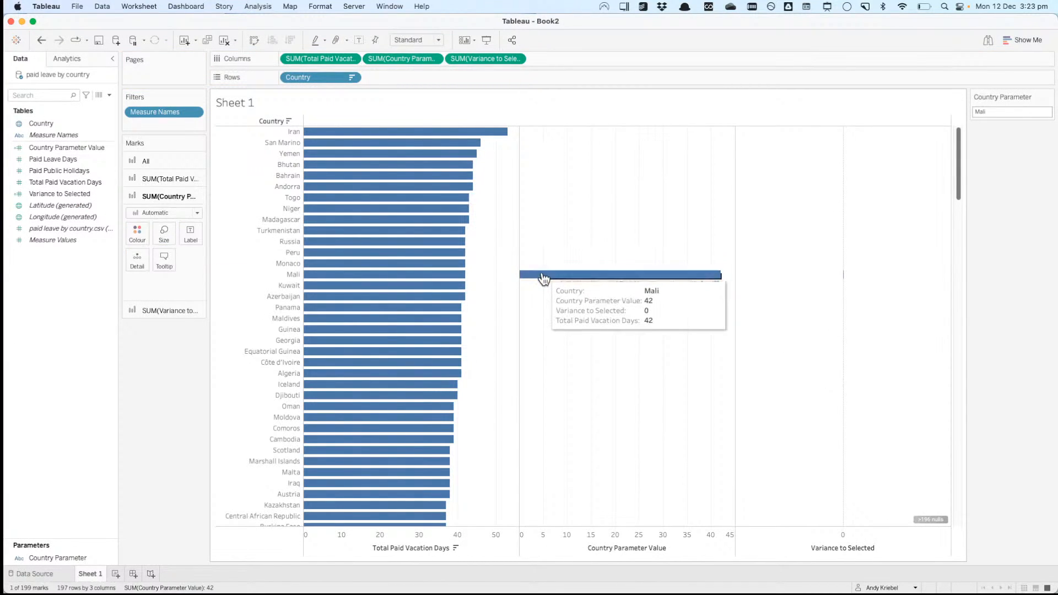
click(542, 276)
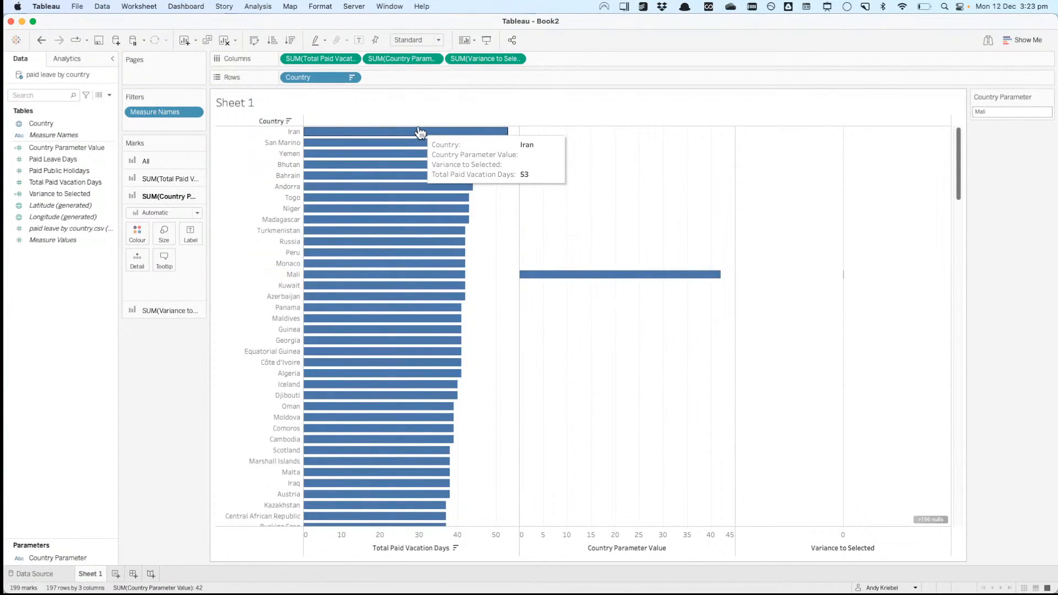
click(420, 132)
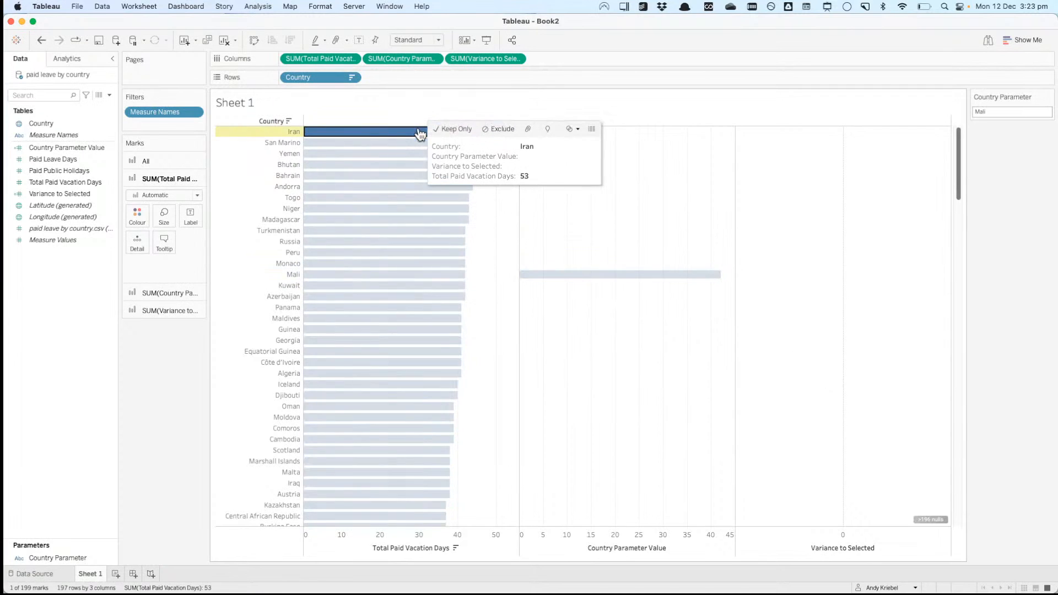
click(538, 275)
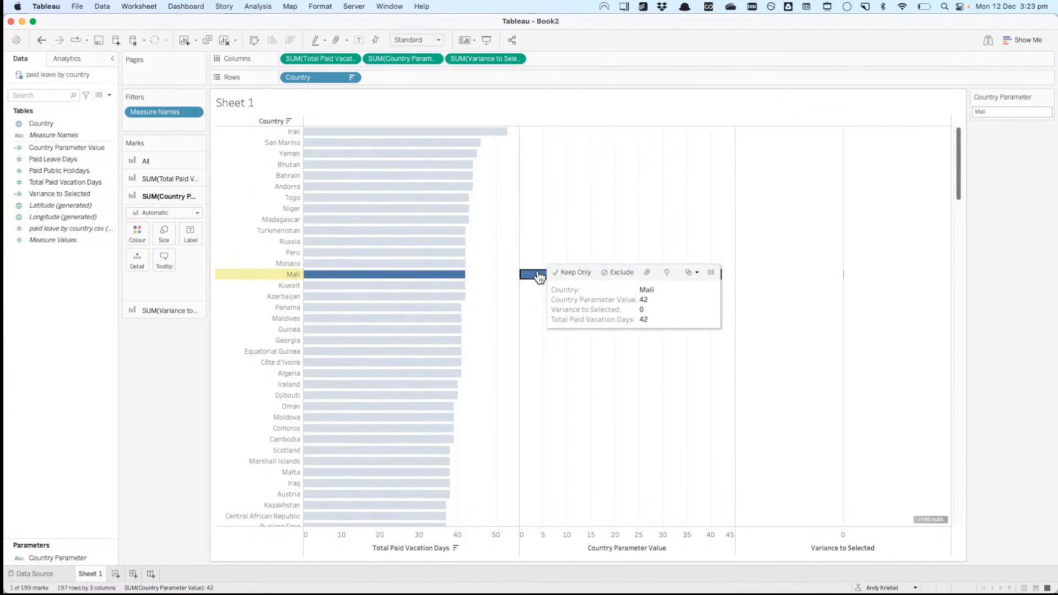
click(549, 203)
Step: Edit Country Parameter Value so the whole IF statement is wrapped in { AVG( ) }, and save the calculation
click(61, 149)
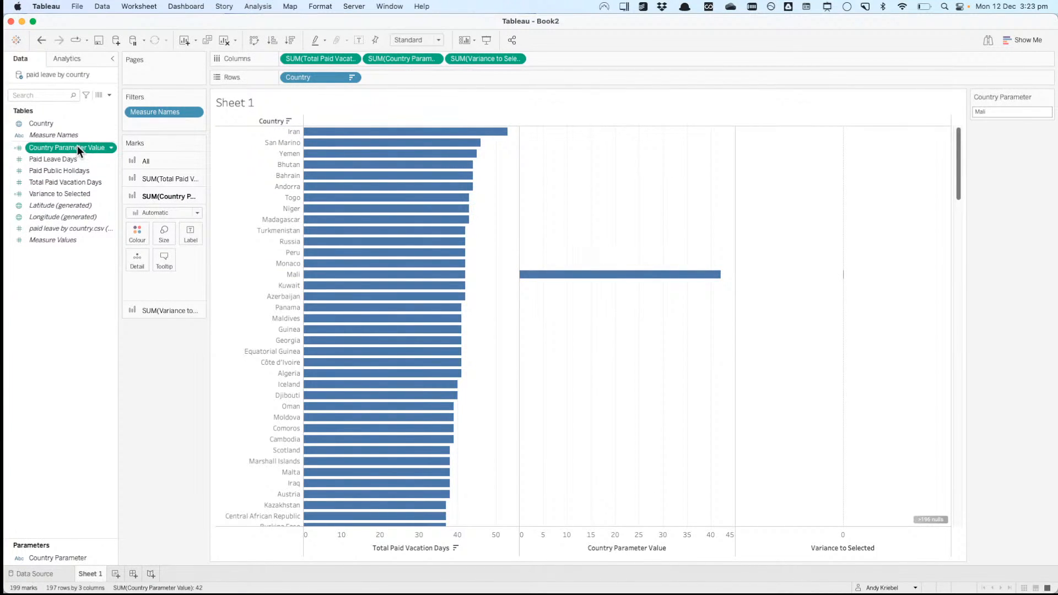
right_click(77, 147)
click(104, 205)
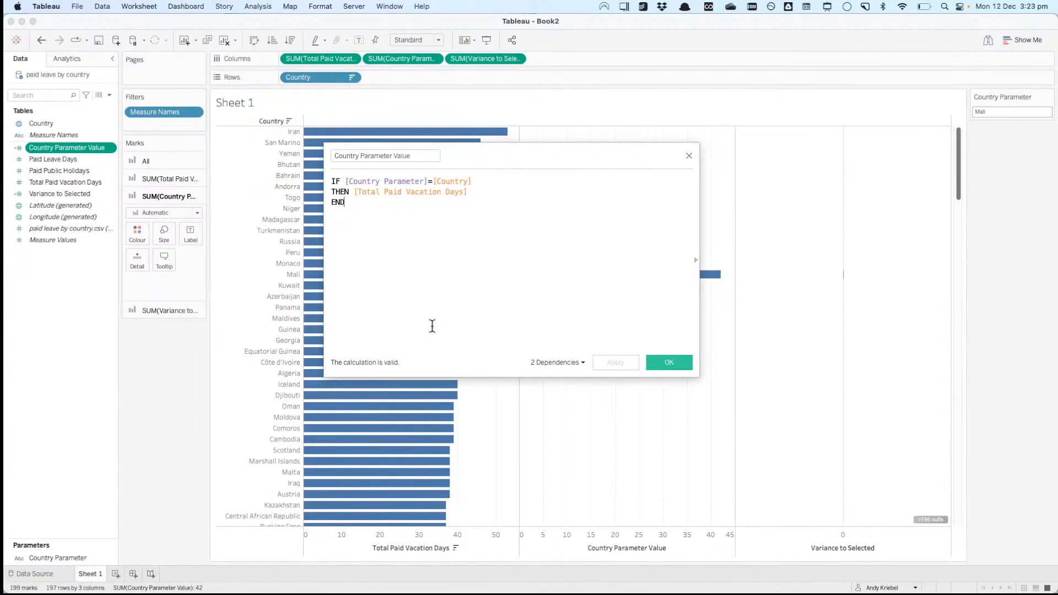
key(Return)
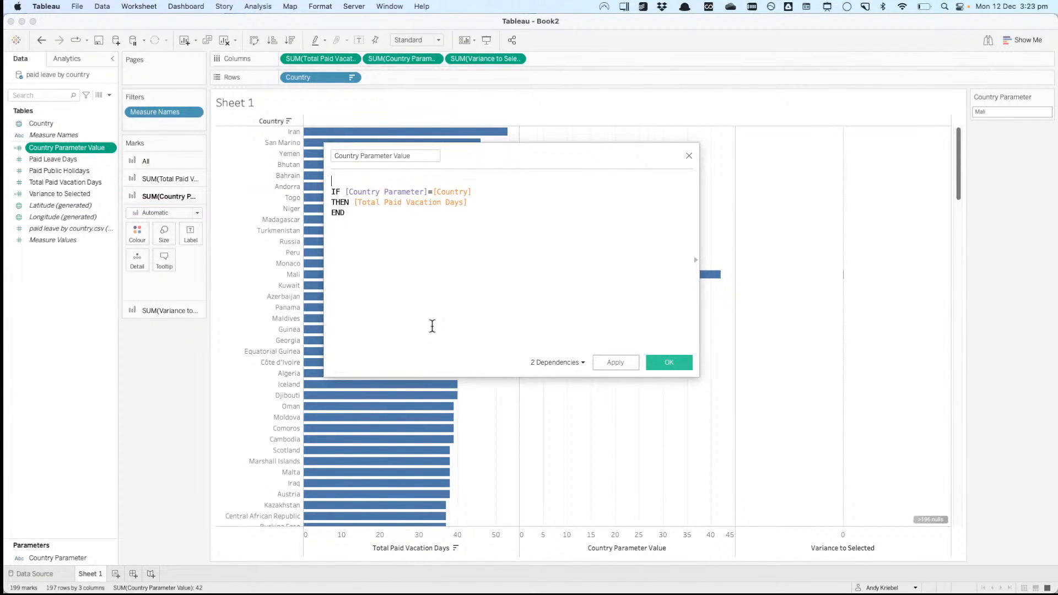
text({ AVG()
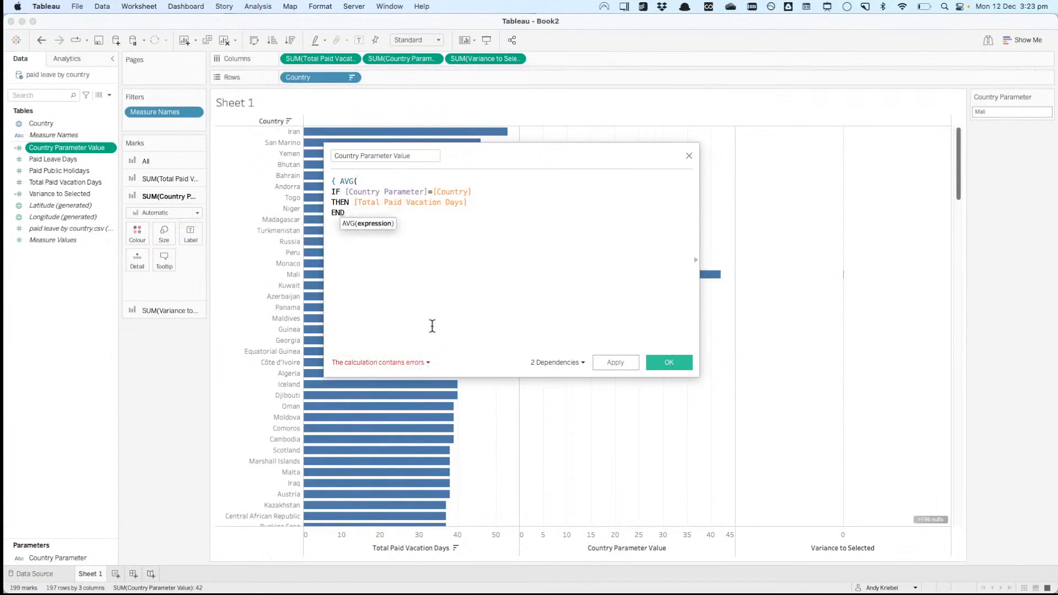
text())
text(})
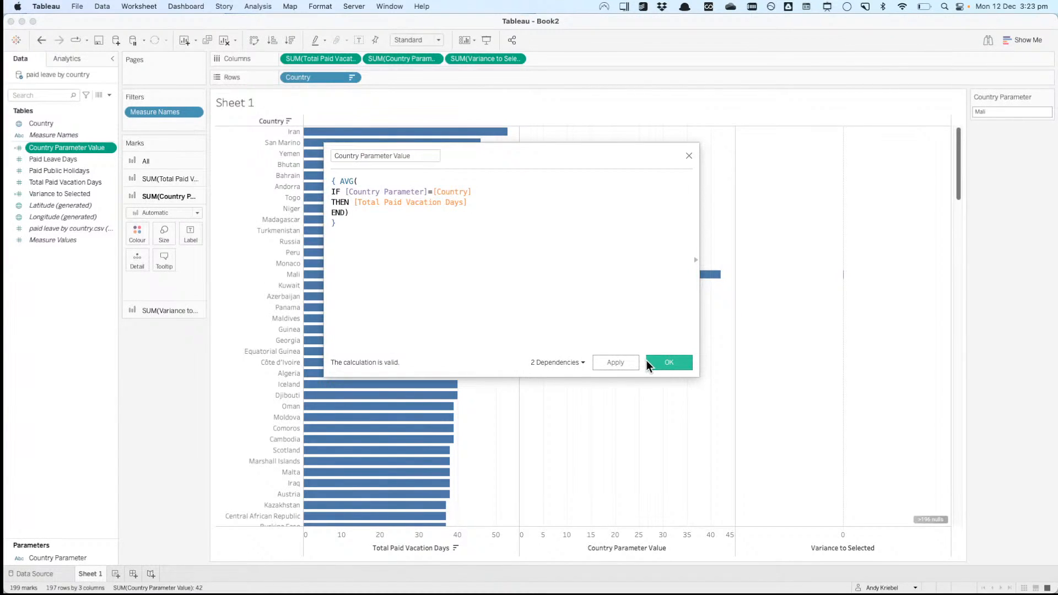
click(653, 361)
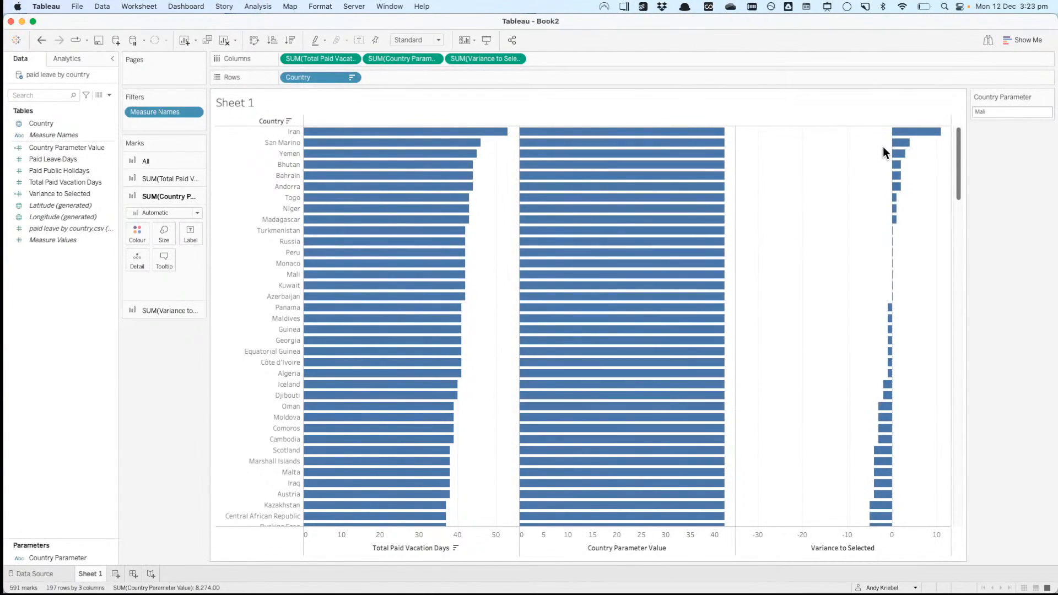
Step: Remove Country Parameter Value and Total Paid Vacation Days from the columns, keeping only Variance to Selected
drag(393, 58, 367, 28)
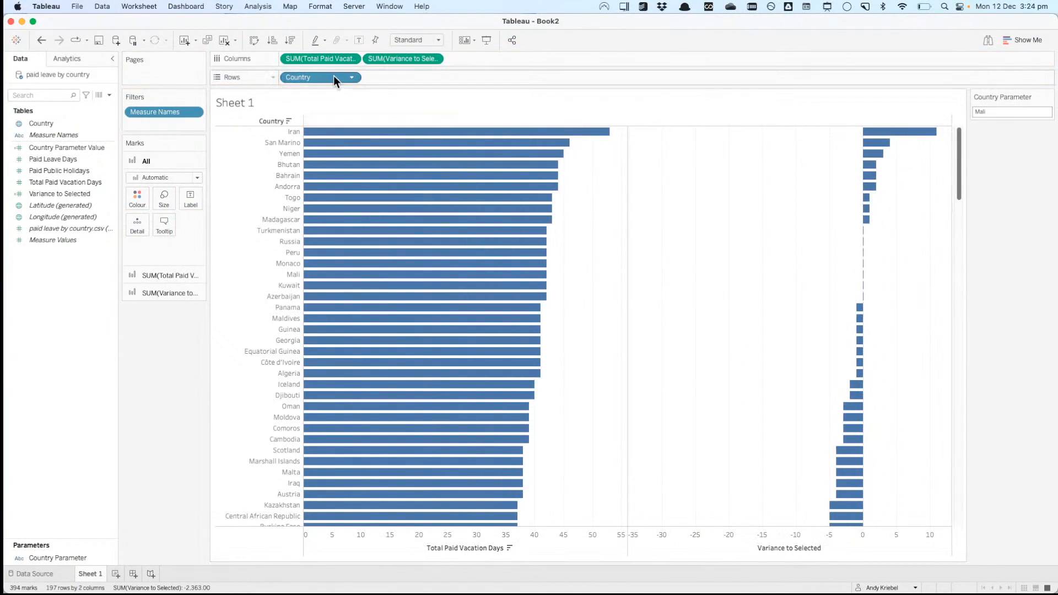
drag(327, 58, 300, 21)
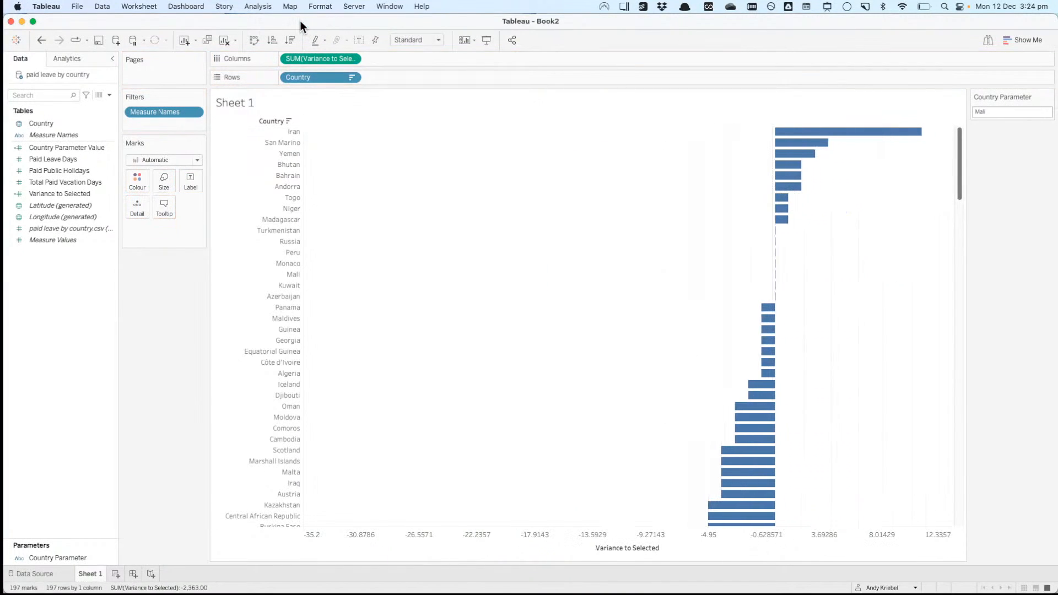
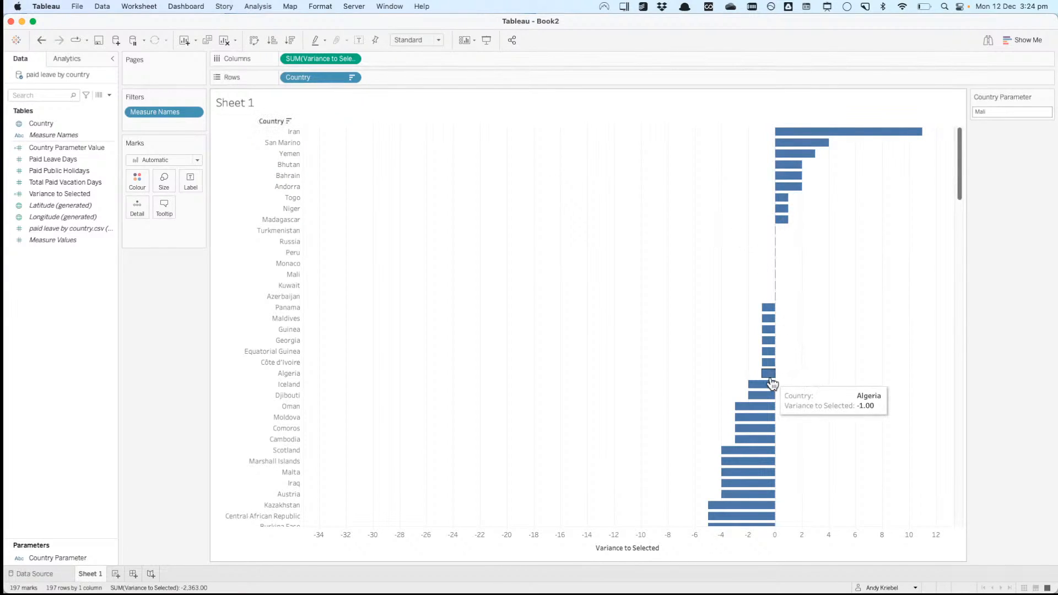
Step: Add a Change Parameter worksheet action named Update Country Parameter
click(186, 9)
mouse_move(257, 9)
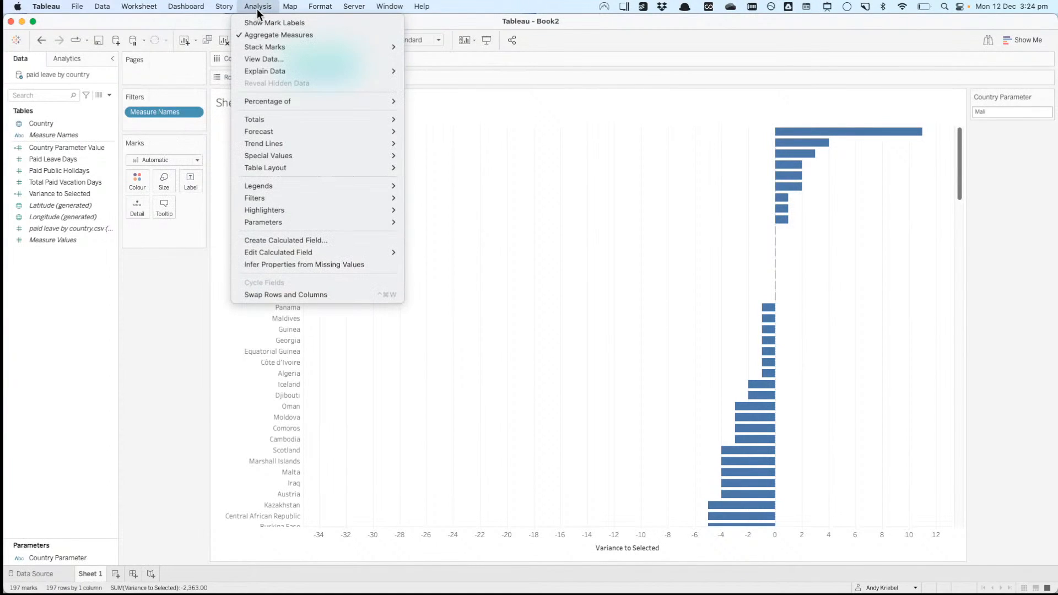
mouse_move(282, 119)
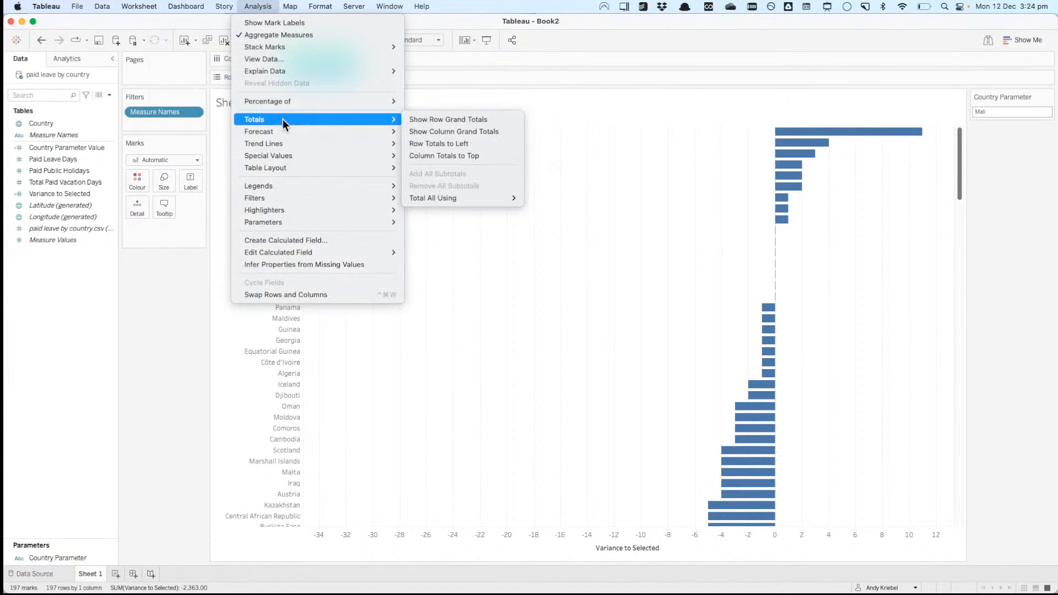
mouse_move(140, 6)
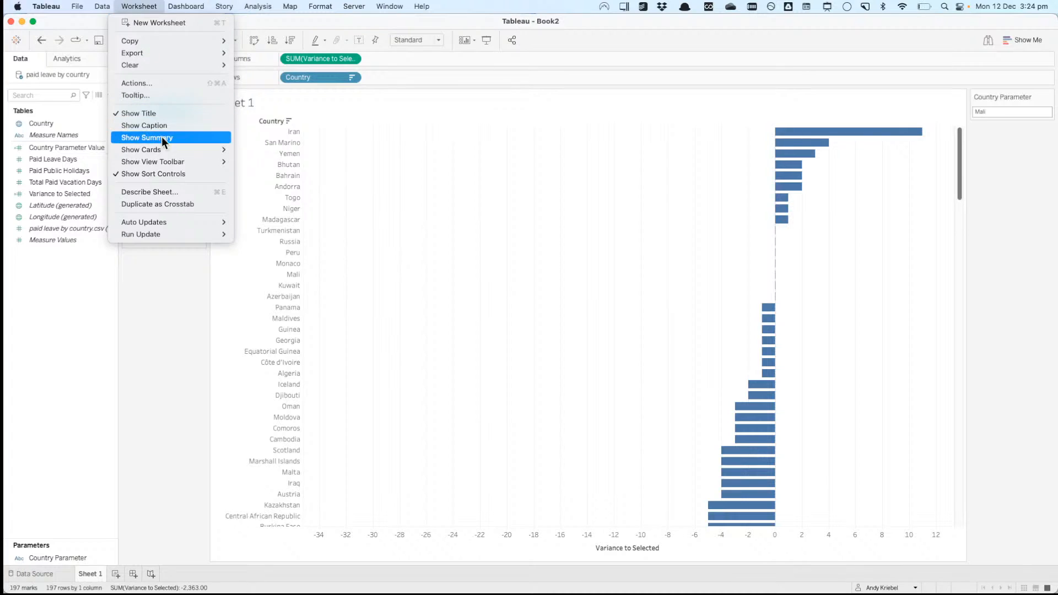
click(166, 86)
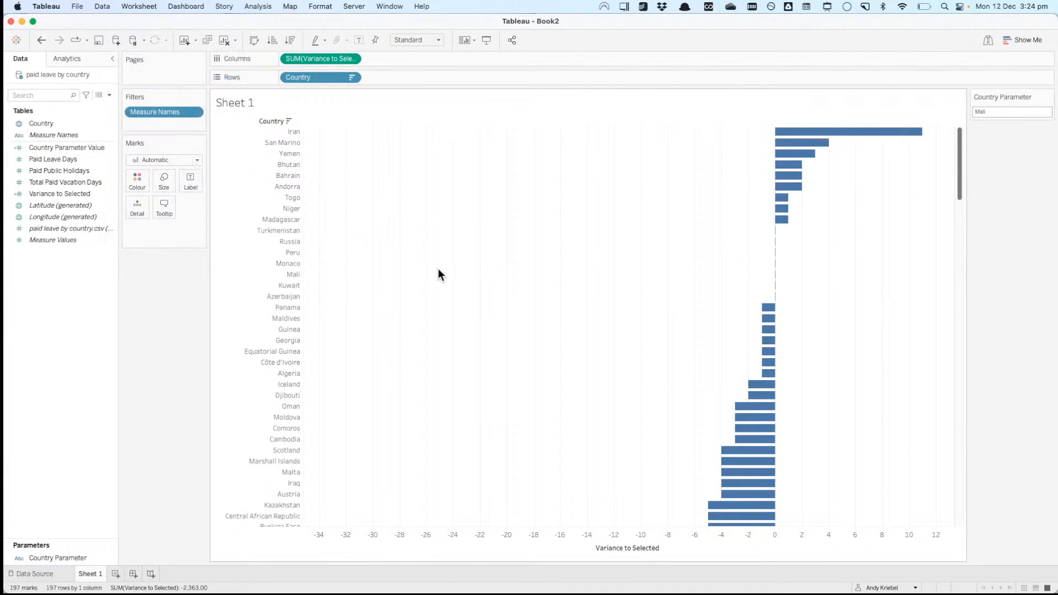
click(422, 386)
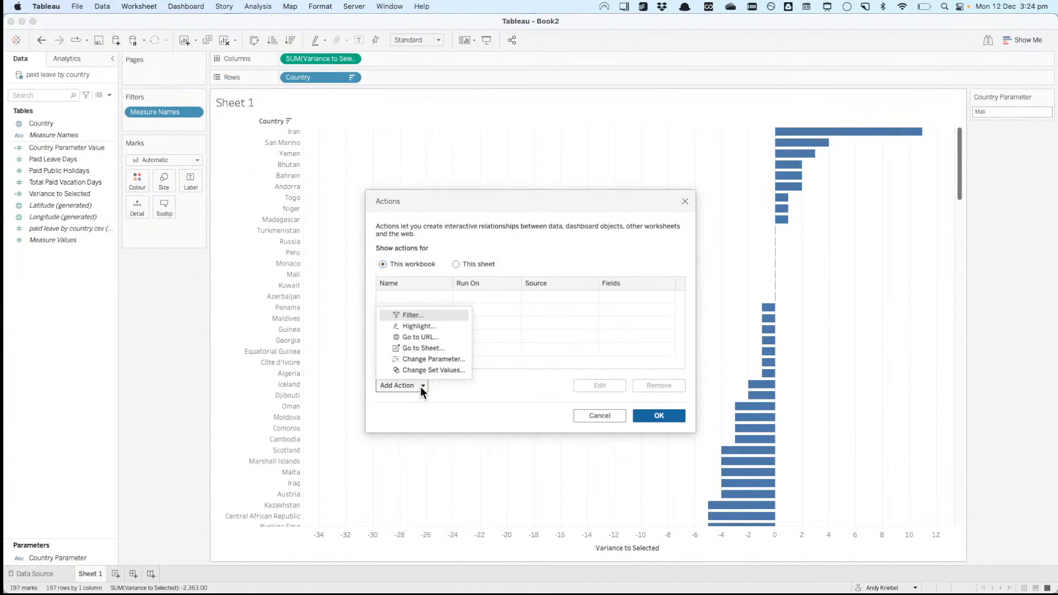
click(445, 360)
text(Up)
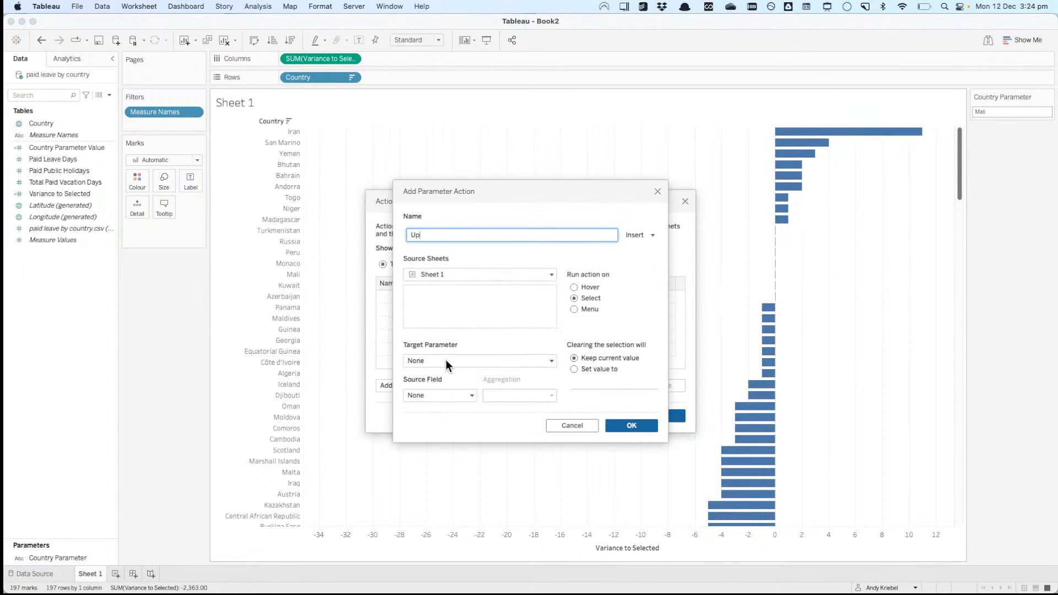
text(date Country Parameter)
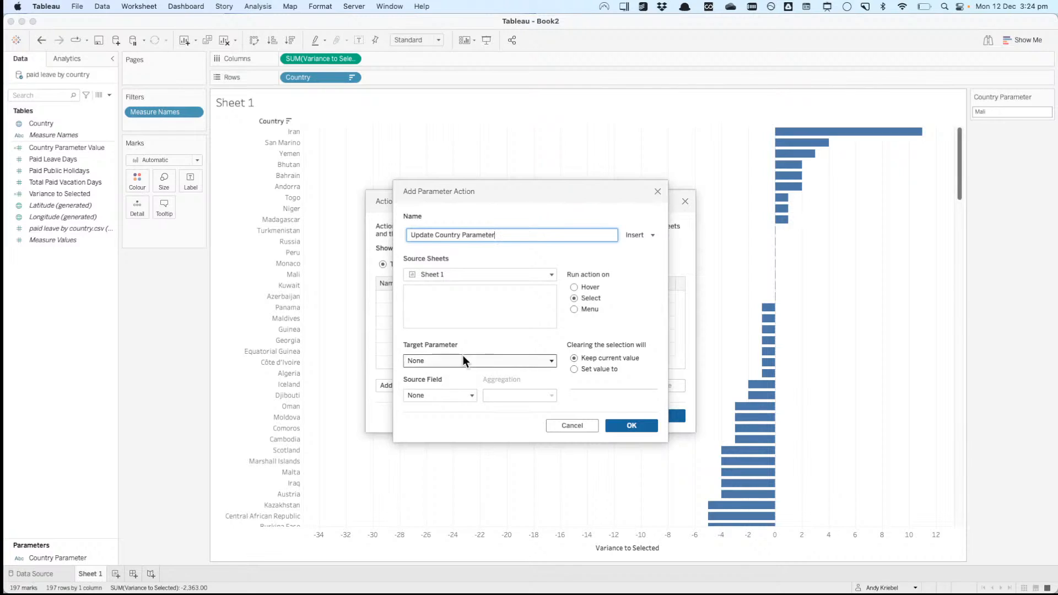
Step: Target Country Parameter with Country as the action's source field, and have clearing the selection set a value
click(454, 362)
click(462, 387)
click(438, 394)
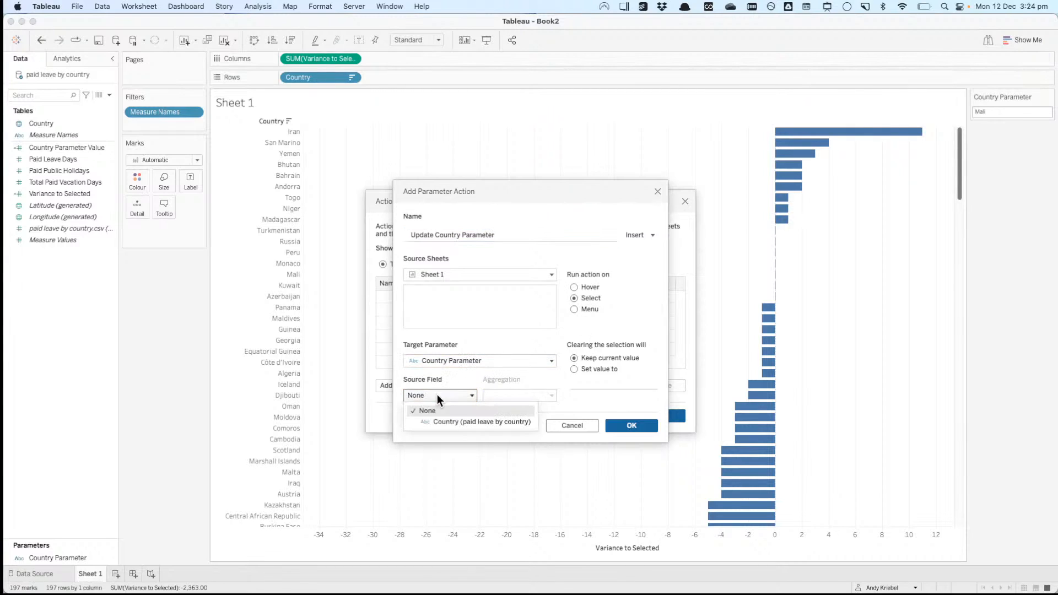
click(439, 424)
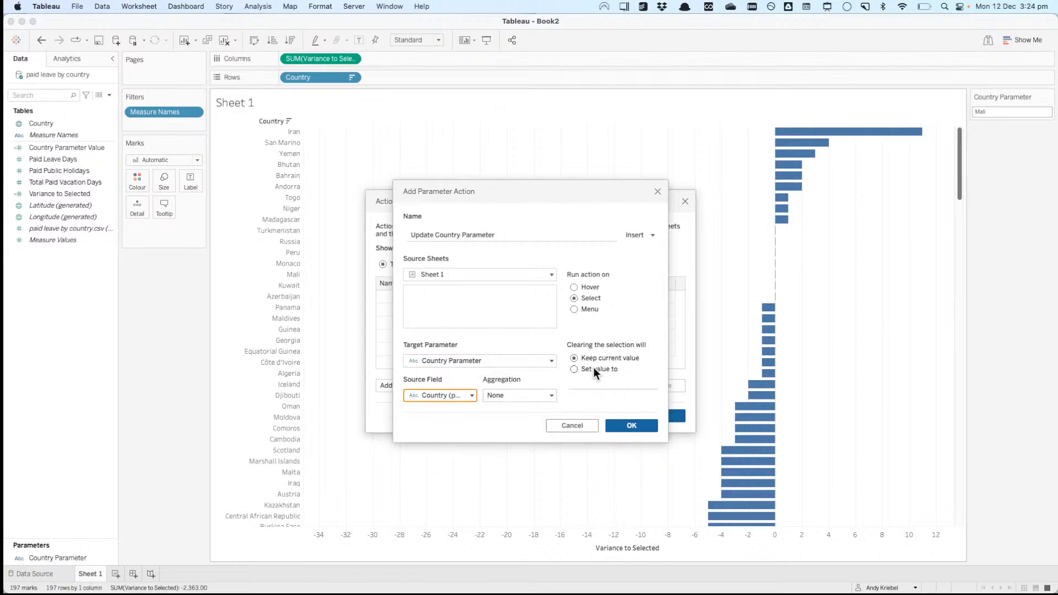
click(574, 369)
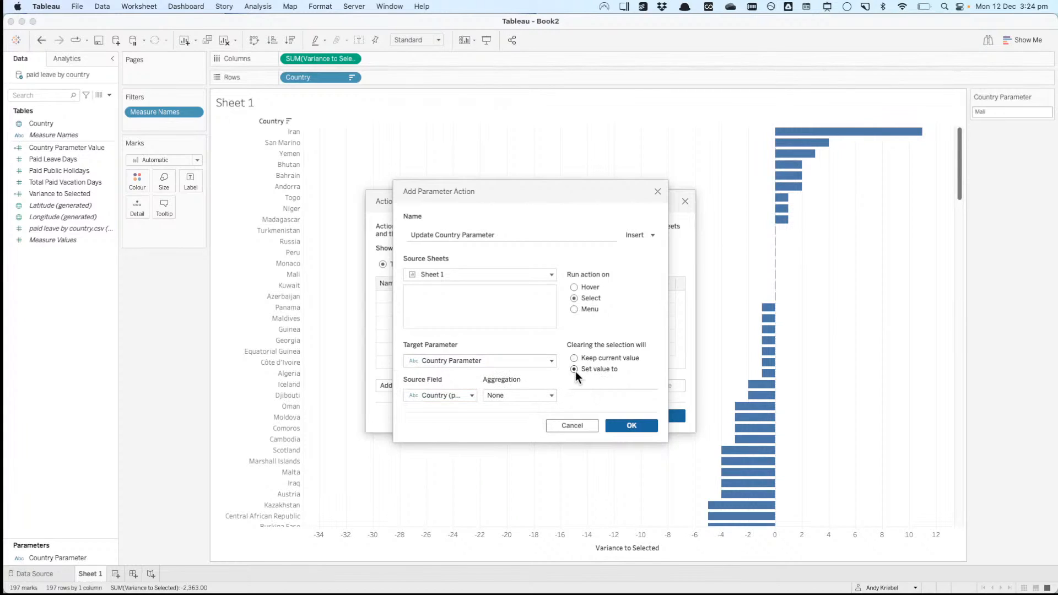
Step: Save the Update Country Parameter action and close the worksheet's actions list
click(632, 426)
click(659, 416)
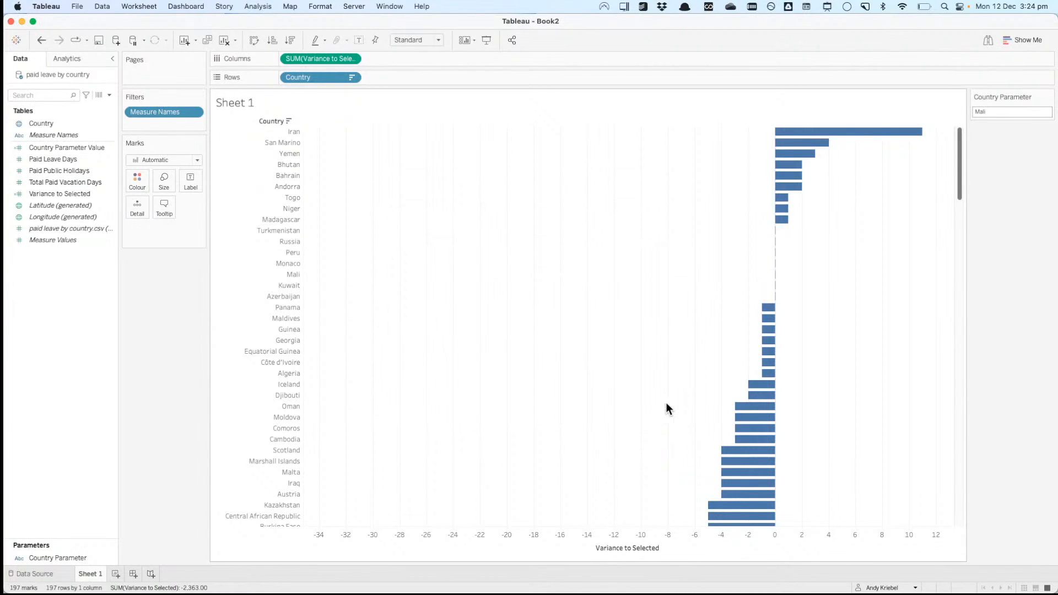
Step: Test the parameter action by selecting the Iceland, Malta and Egypt bars one after another, and clear the selection
click(755, 386)
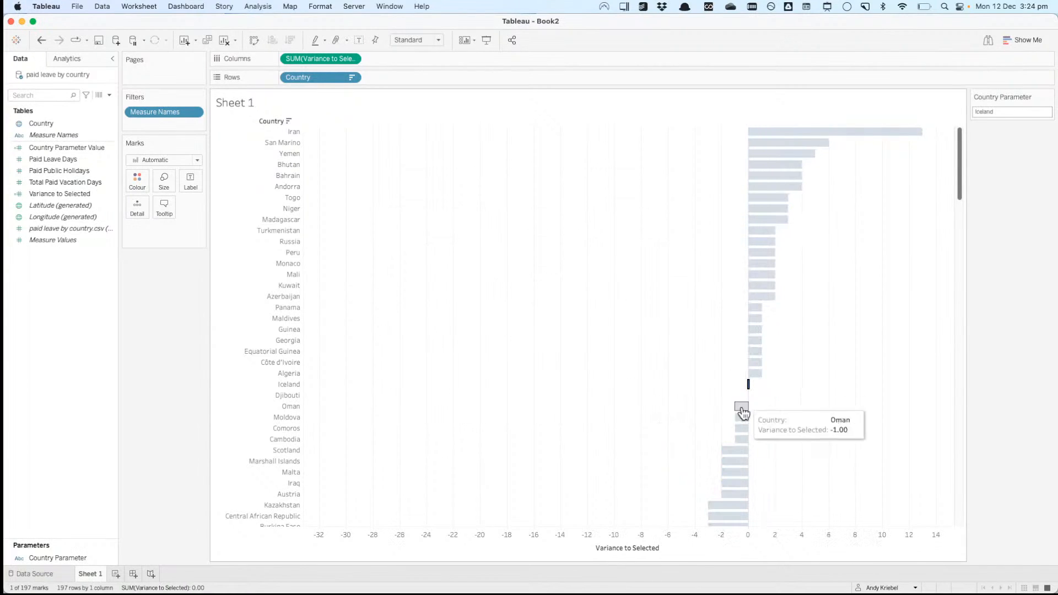
click(736, 474)
scroll(736, 475, down, 10)
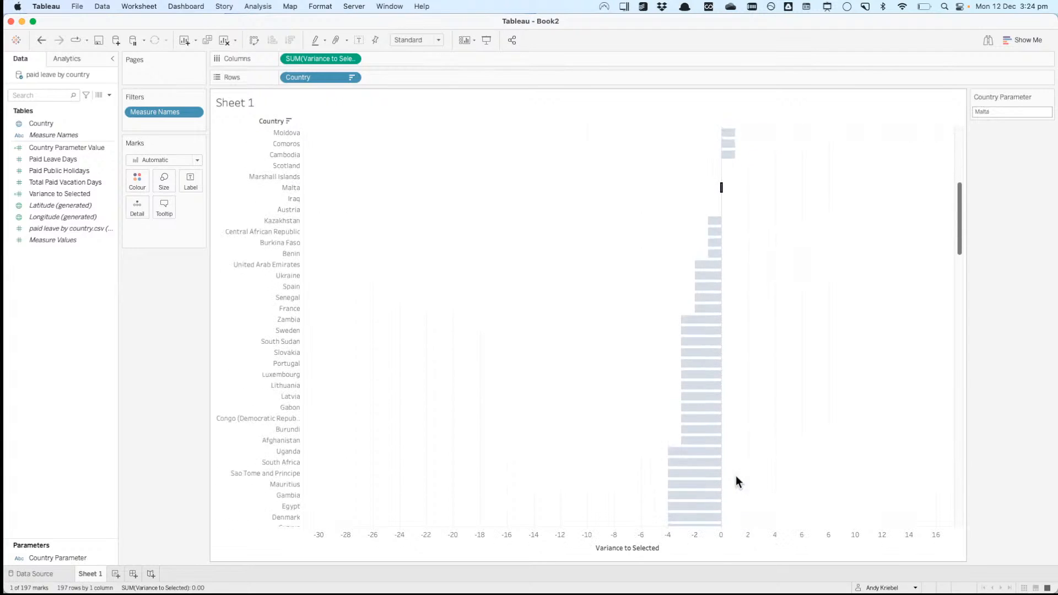
click(706, 466)
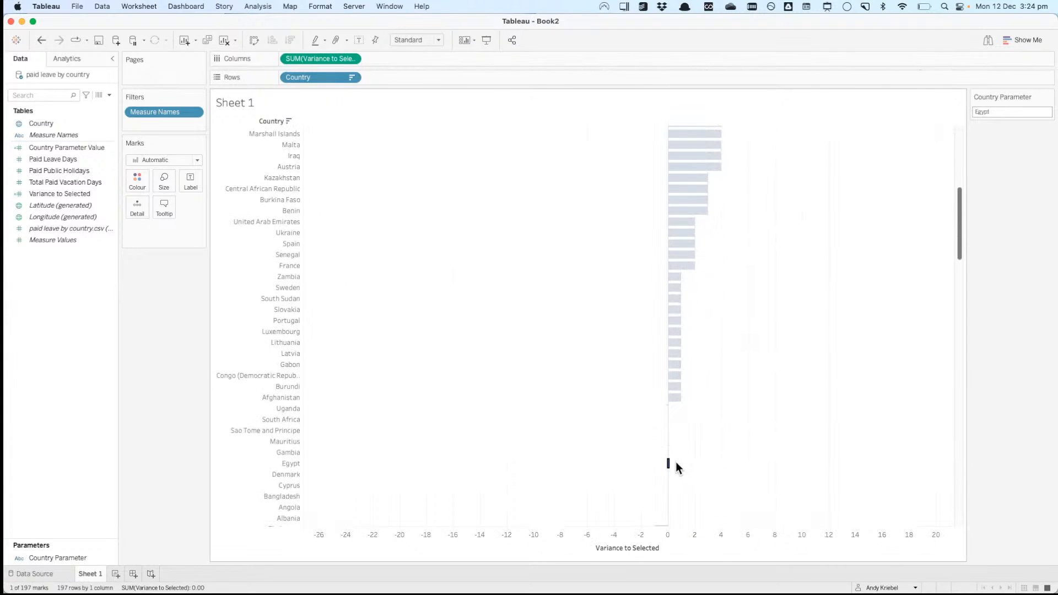
click(689, 454)
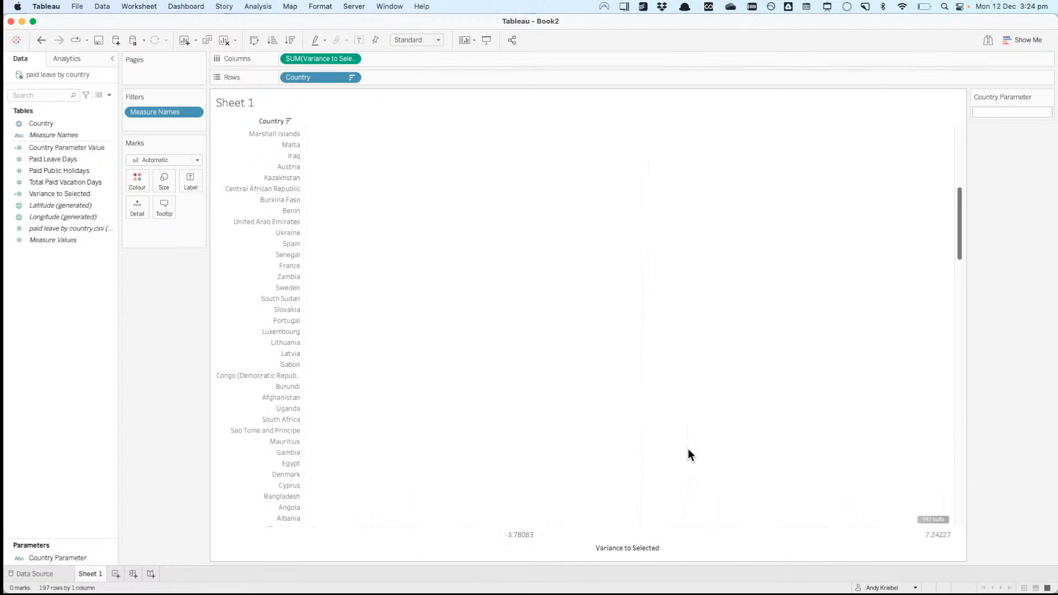
scroll(563, 323, down, 5)
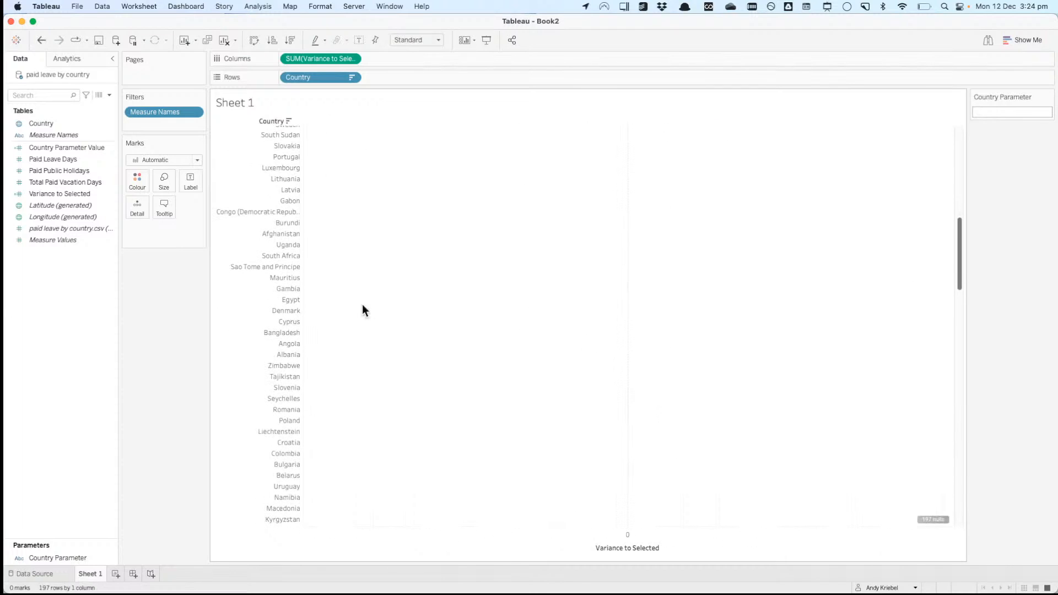
Step: Edit the Country Parameter Value calculation so its whole AVG expression is wrapped in ZN( )
click(61, 159)
click(61, 149)
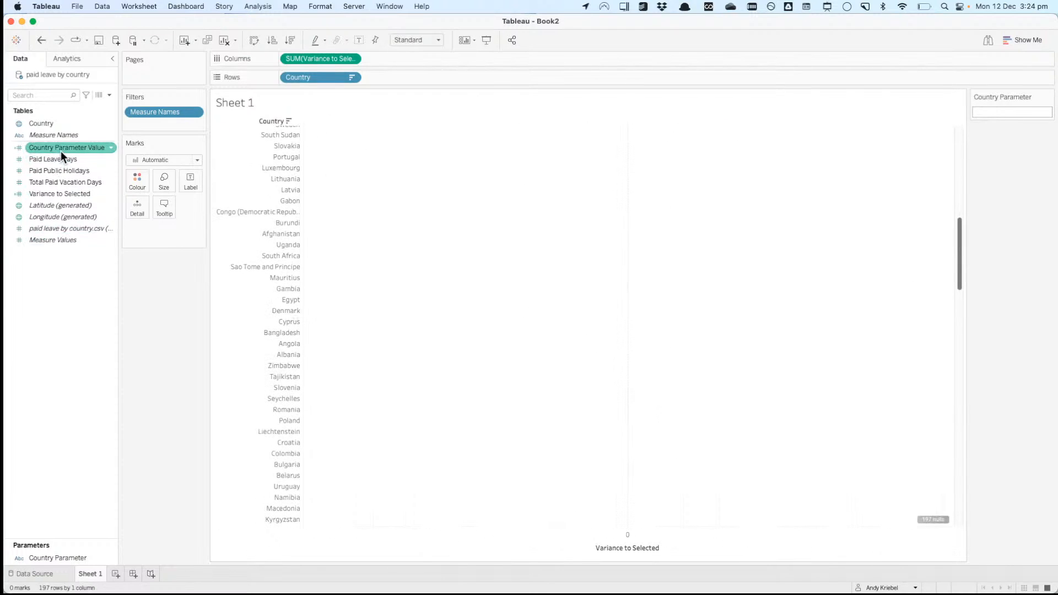
right_click(61, 150)
click(90, 210)
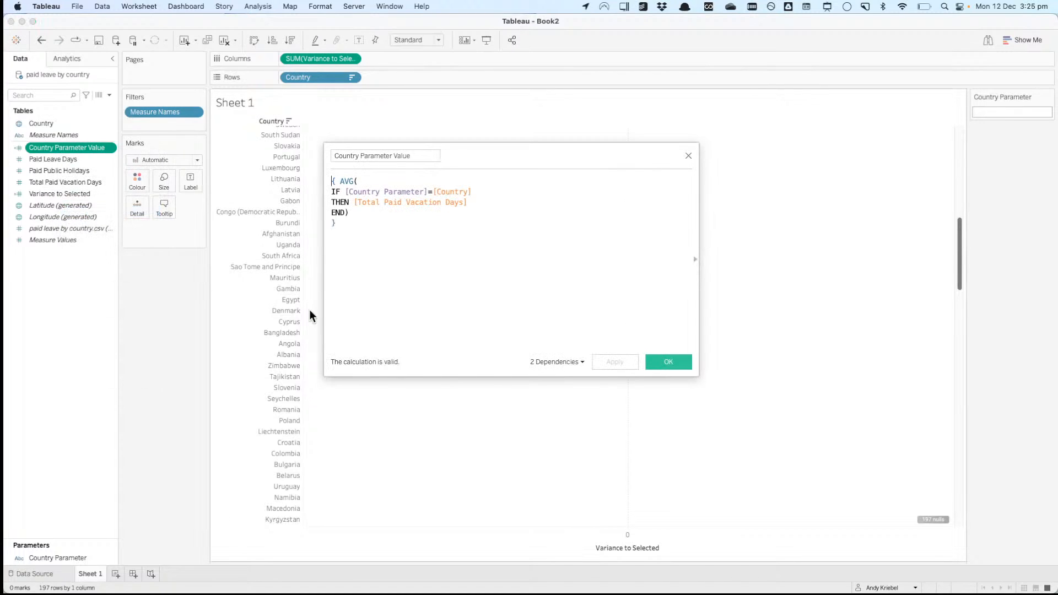
key(super+Up)
text(ZN()
key(super+Down)
text())
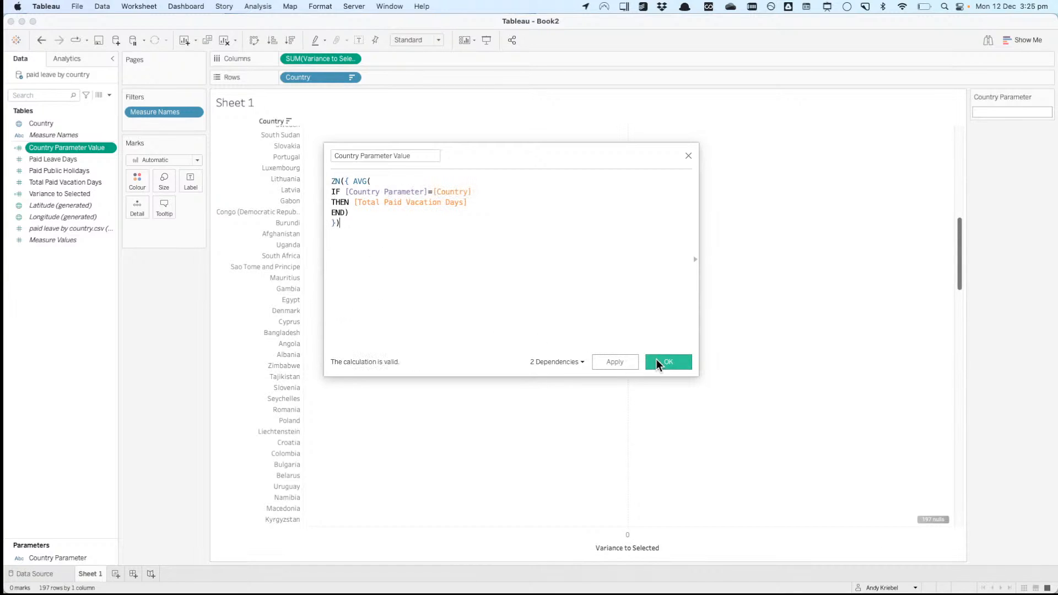
click(664, 361)
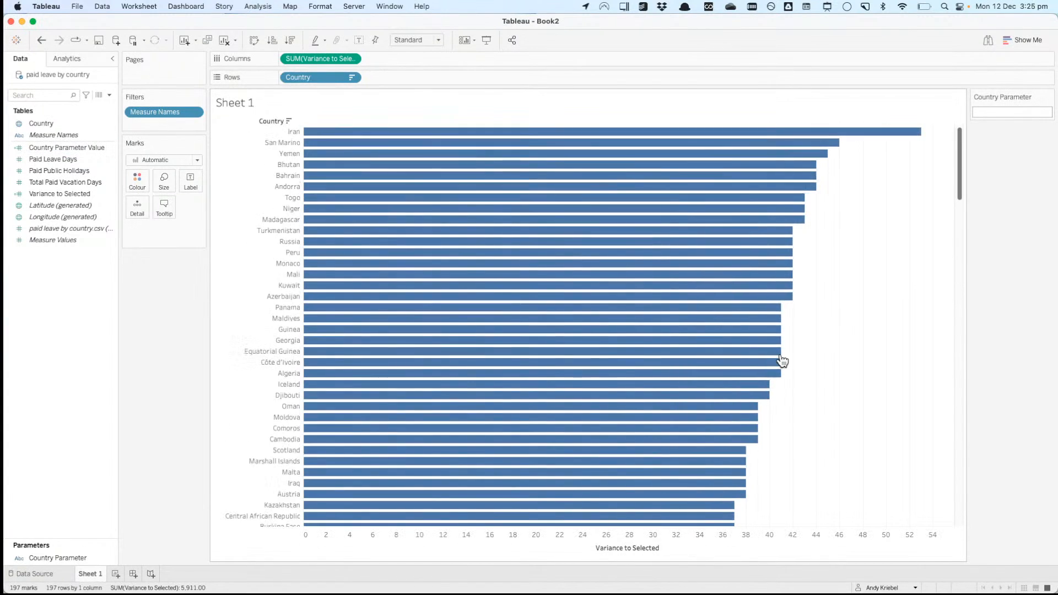
Step: Select and clear the Kuwait bar to check the edited calculation, and view the available highlighting options
mouse_move(438, 182)
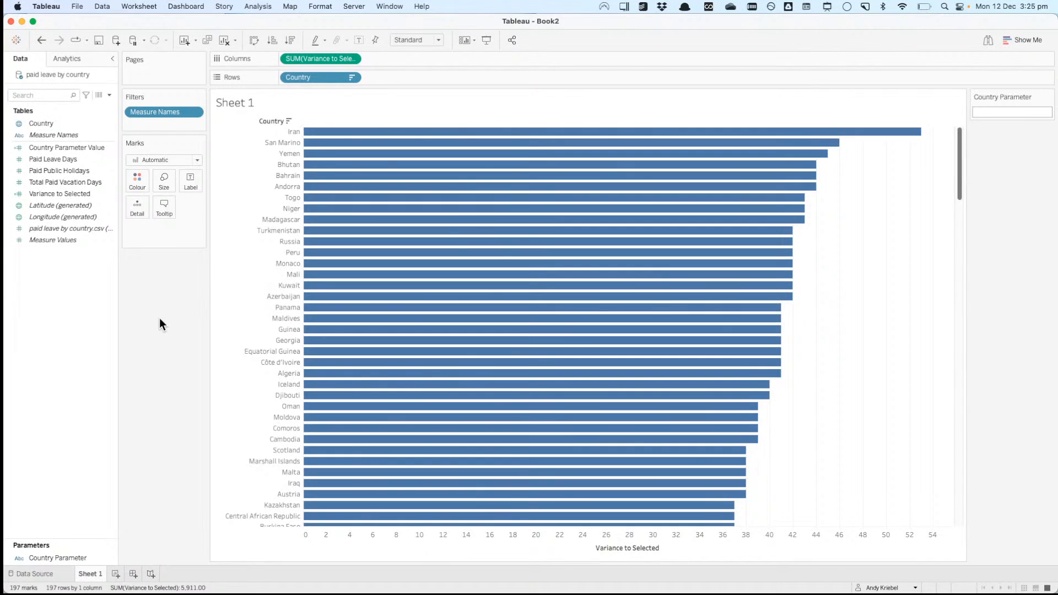
click(346, 287)
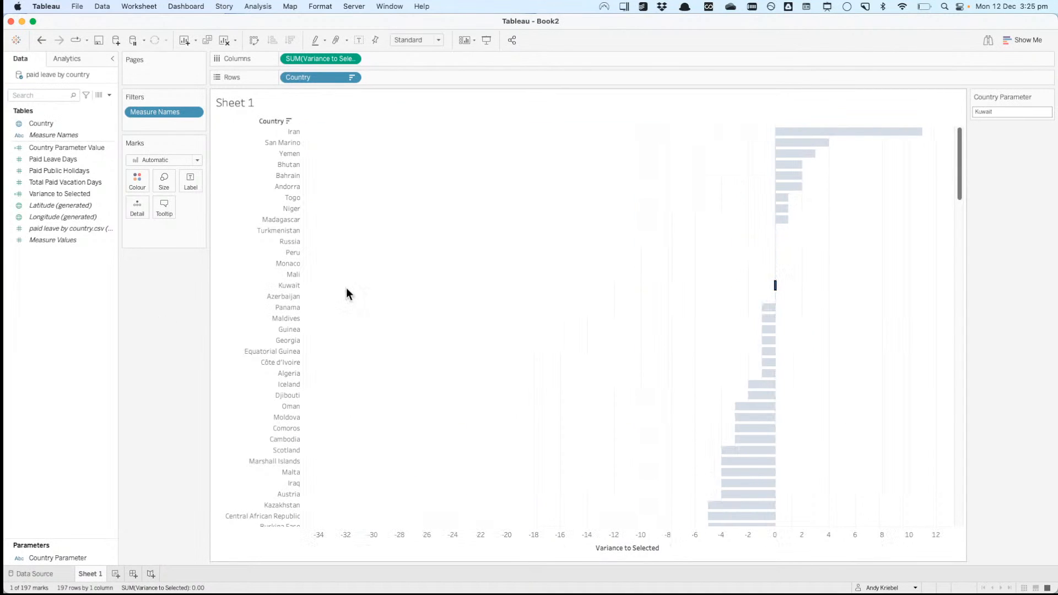
click(346, 288)
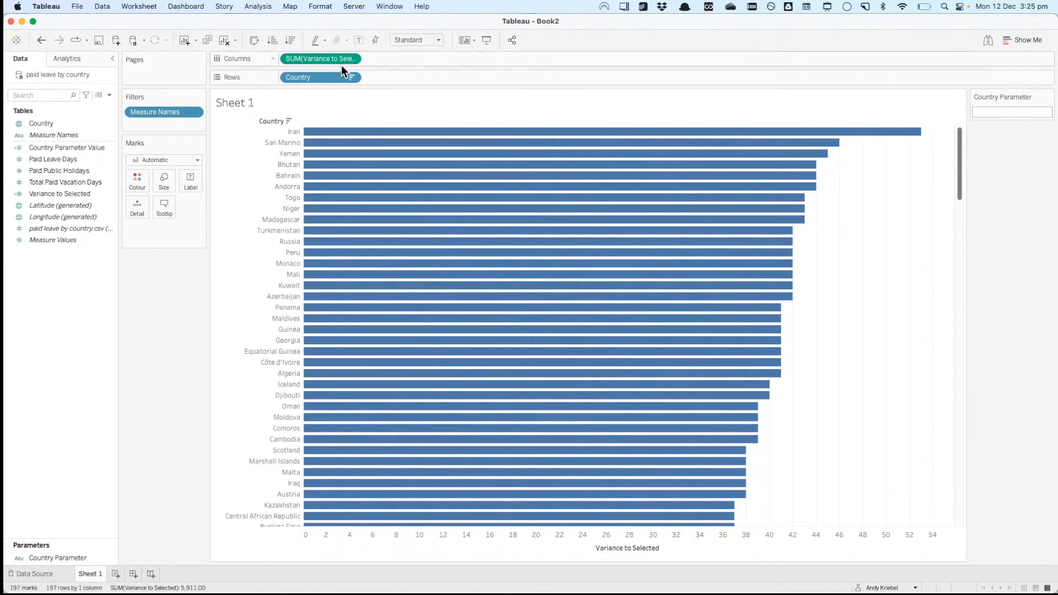
click(315, 40)
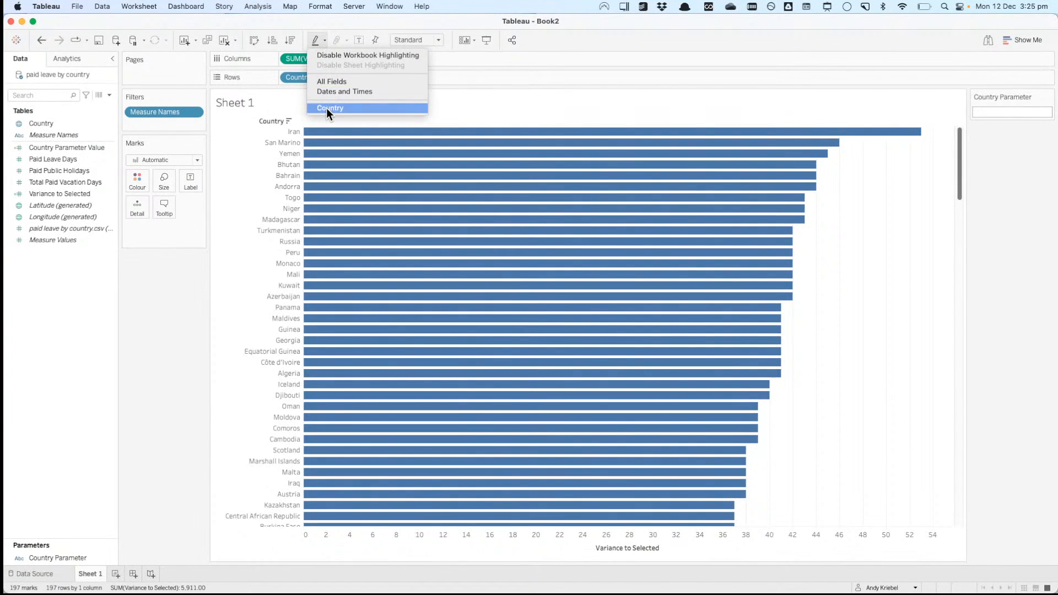
click(186, 325)
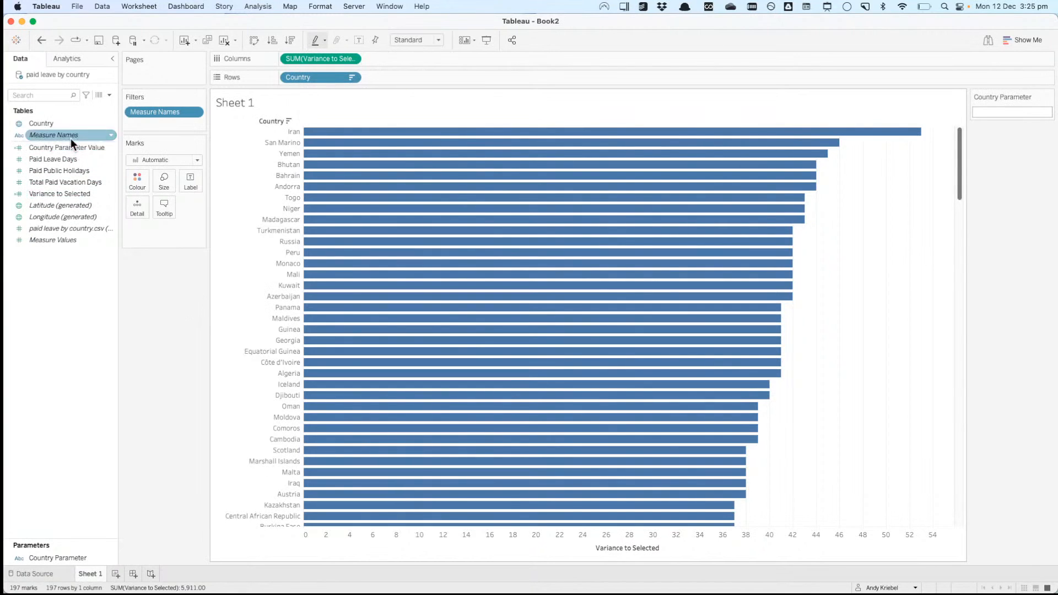
Step: Create a calculated field named Dummy containing the text 'Dummy'
right_click(70, 310)
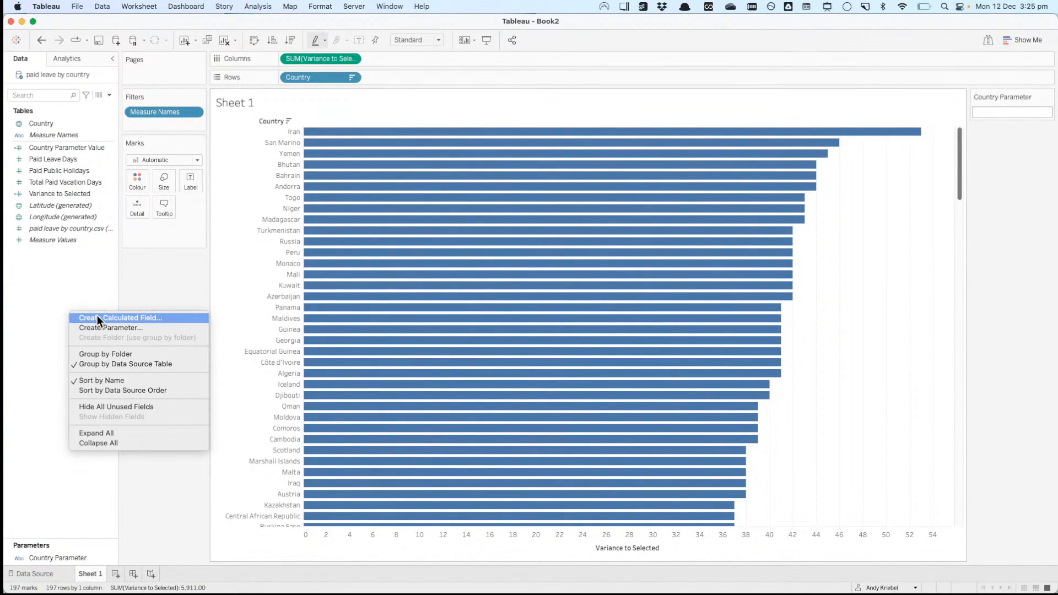
click(97, 317)
text(Dummy)
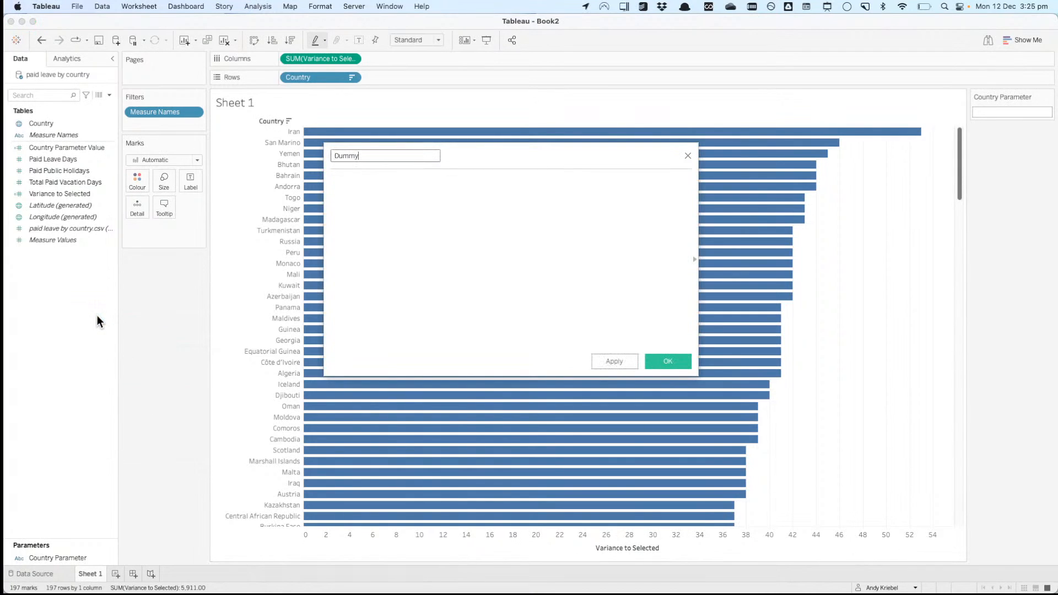
key(Tab)
text('Dummy')
click(664, 361)
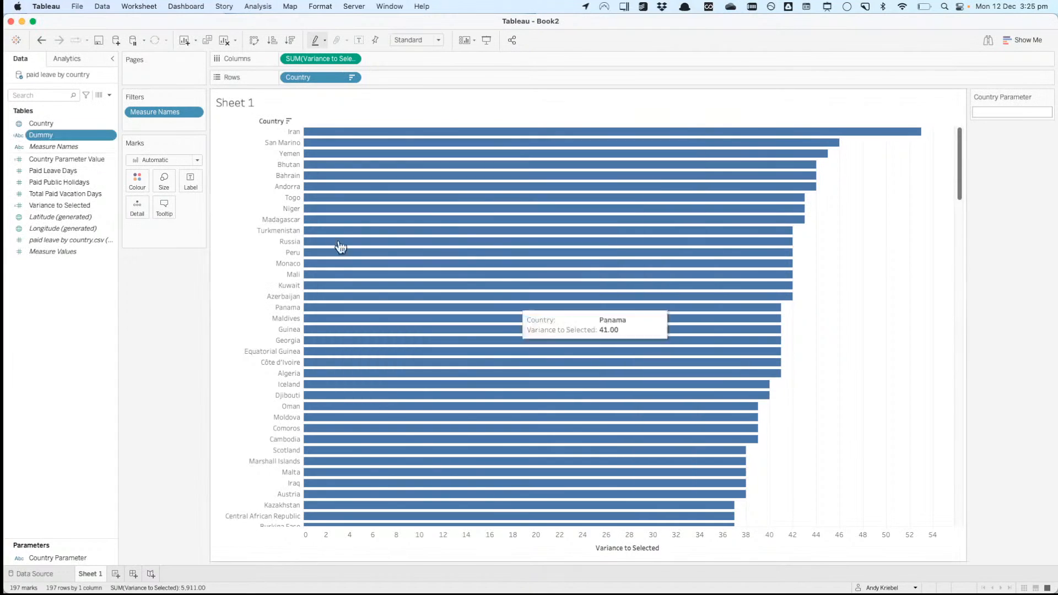
Step: Add the Dummy field to the marks' detail and set the bars' border to None
drag(50, 135, 135, 211)
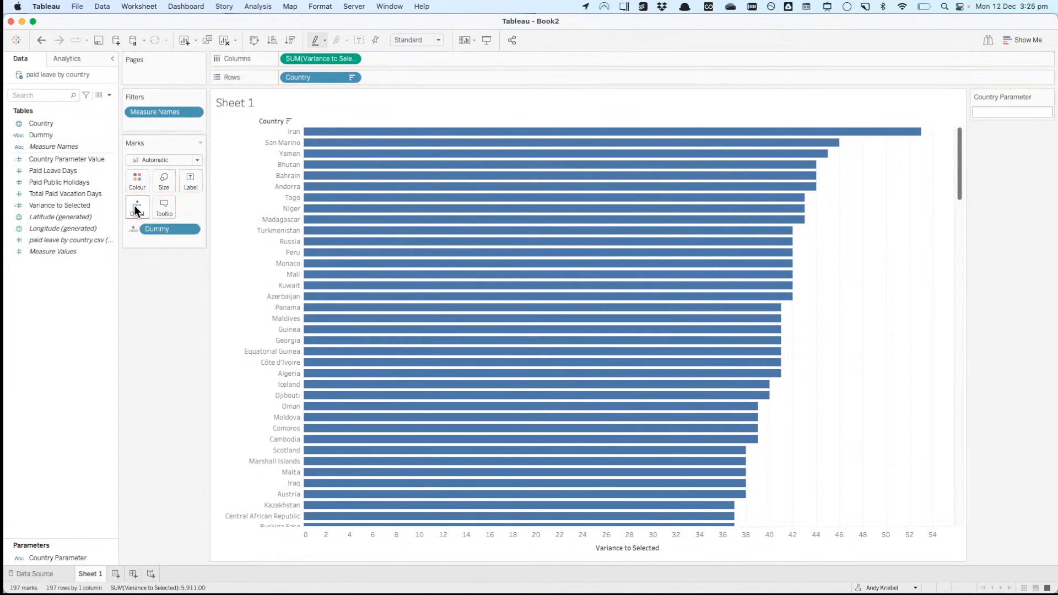
click(190, 230)
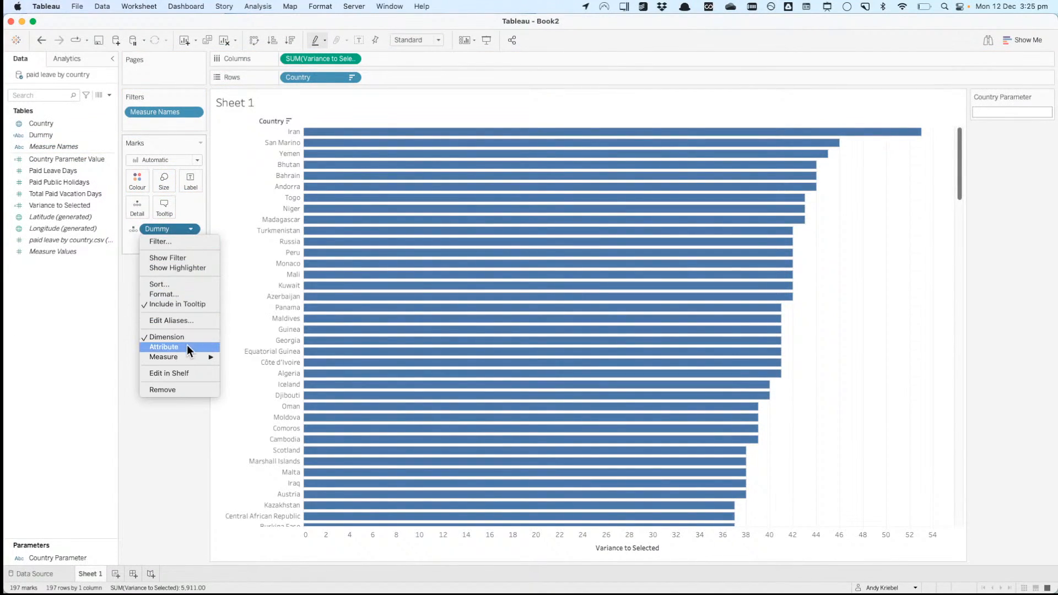
click(138, 185)
click(137, 185)
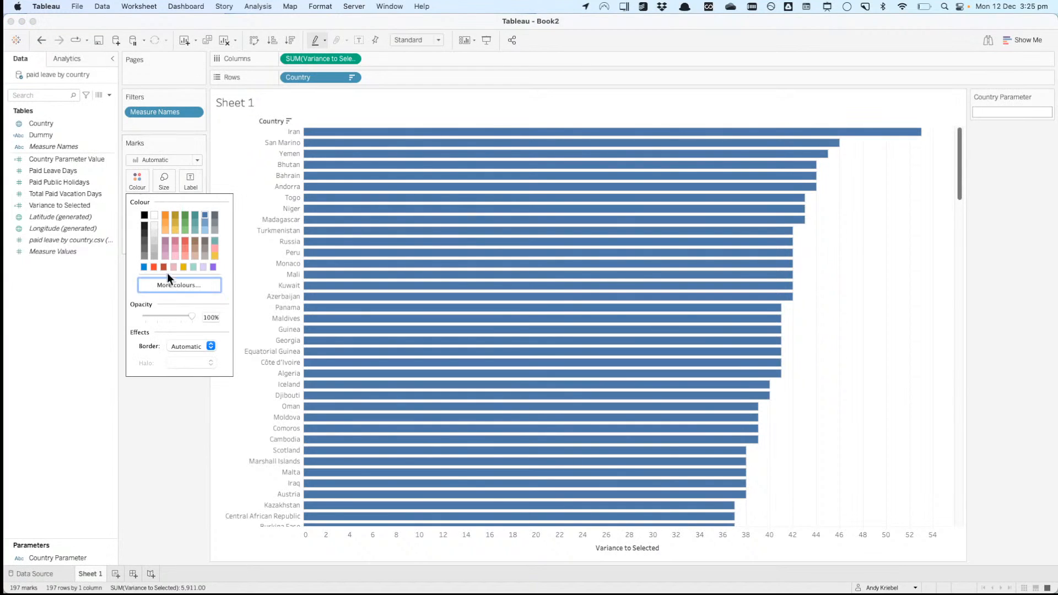
click(186, 345)
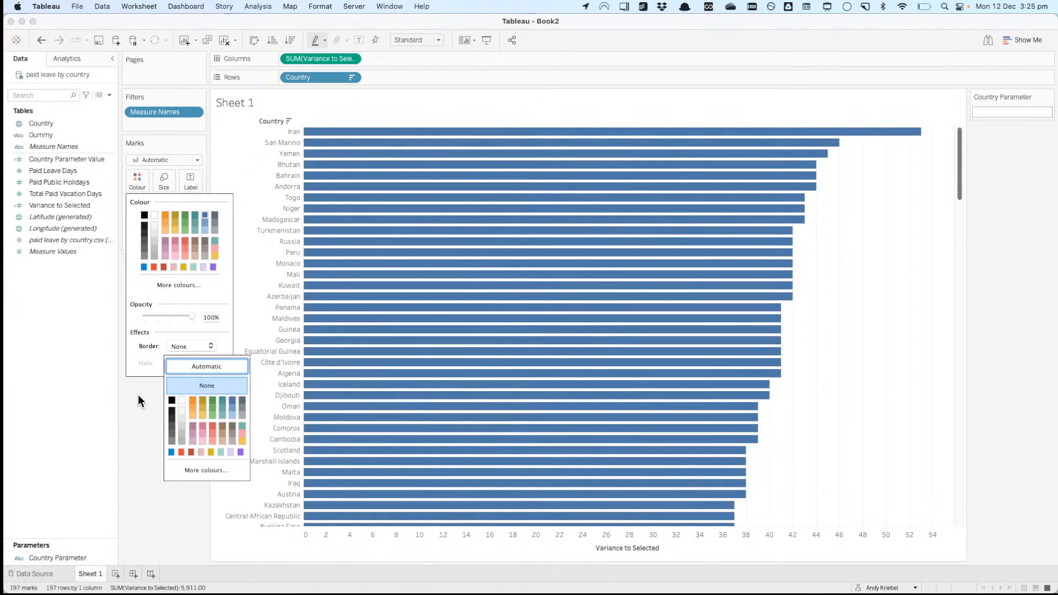
click(138, 395)
Step: Set highlighting to the Dummy field and try it by selecting the Yemen, Algeria, Marshall Islands and Panama bars
click(325, 40)
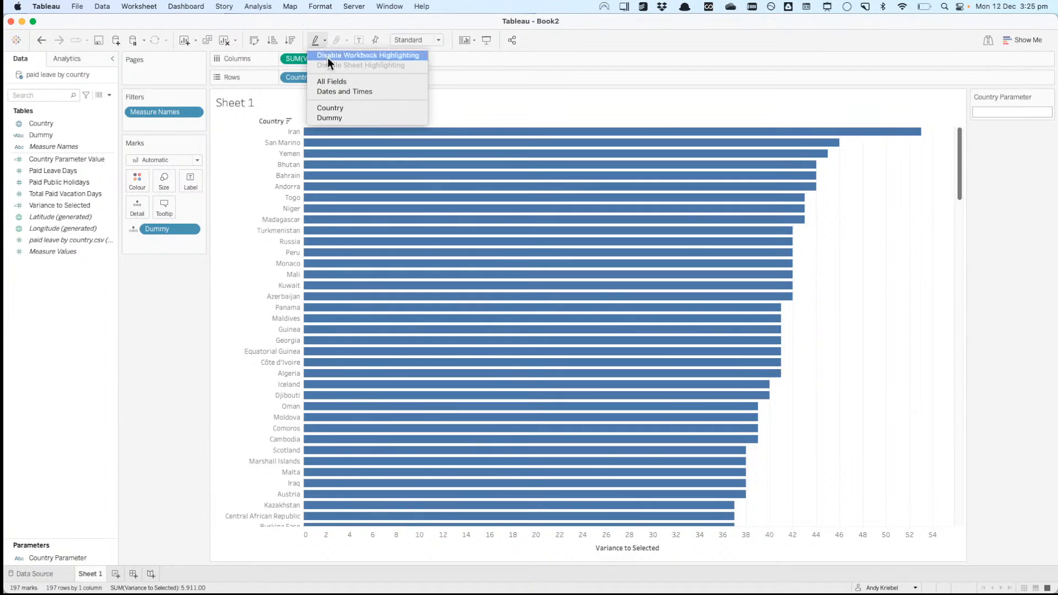
click(332, 117)
click(373, 151)
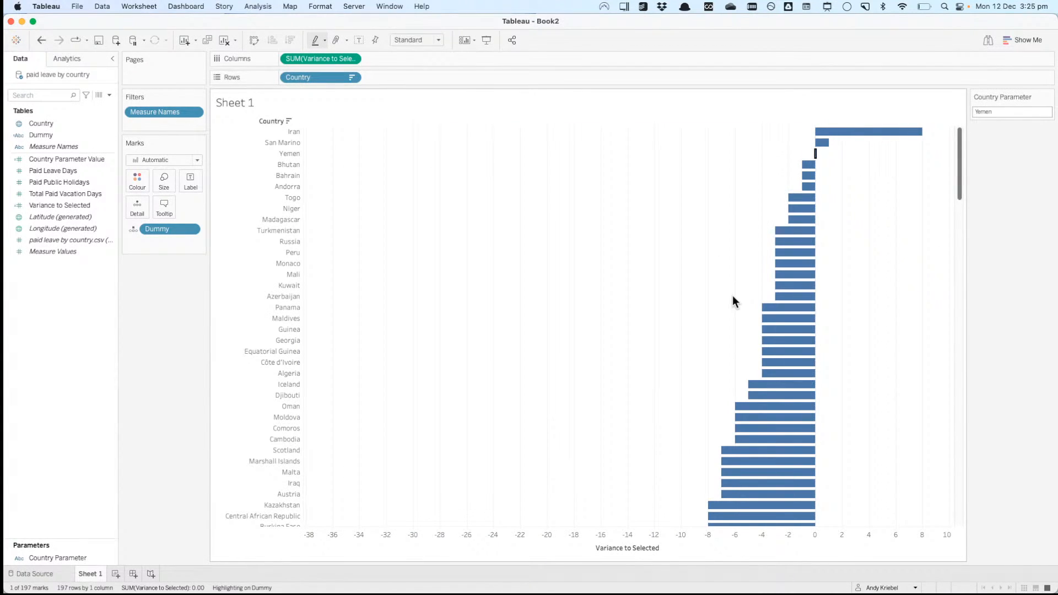
click(782, 374)
click(751, 462)
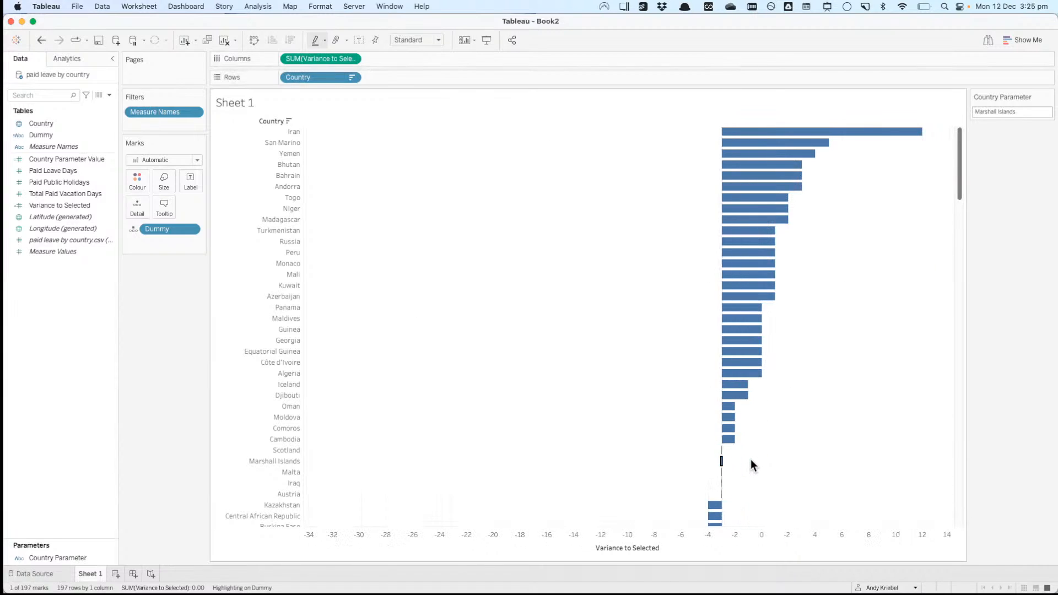
click(753, 307)
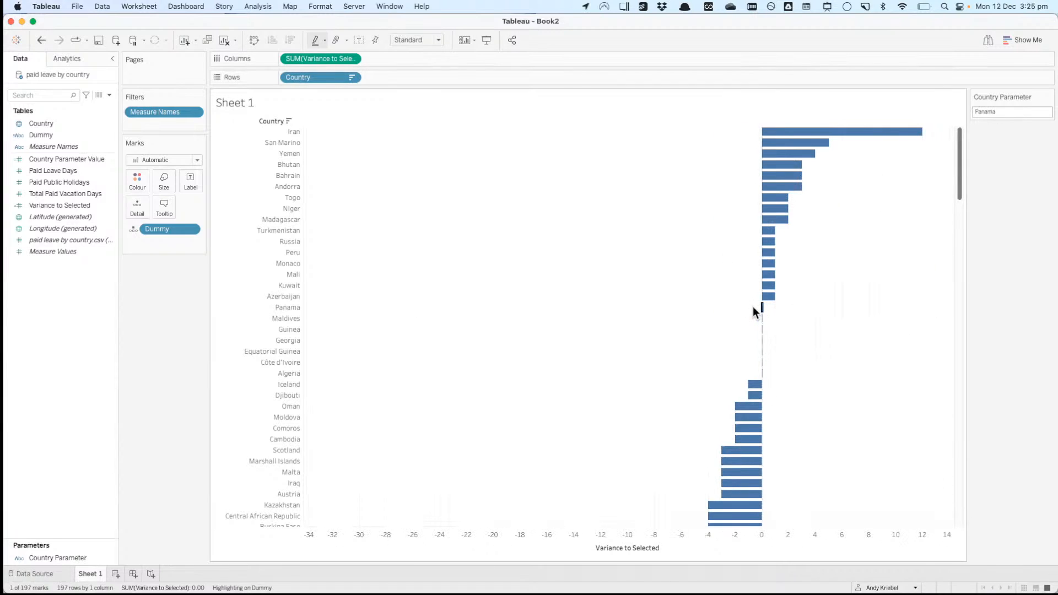
Step: Show the mark labels and set the default number format of Variance to Selected to Number (Custom) with 0 decimal places
click(360, 39)
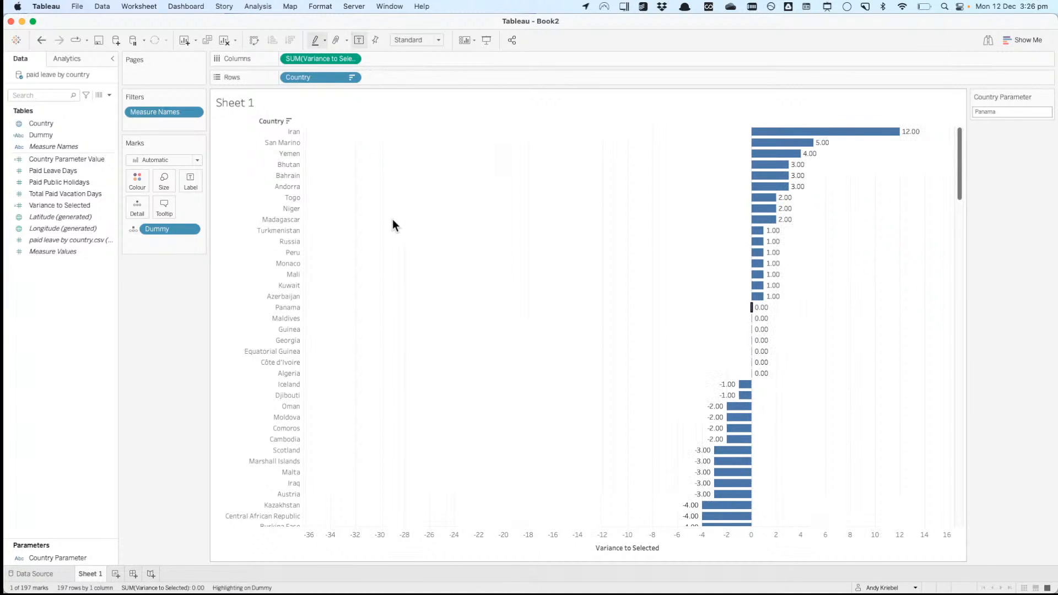
right_click(55, 205)
mouse_move(121, 376)
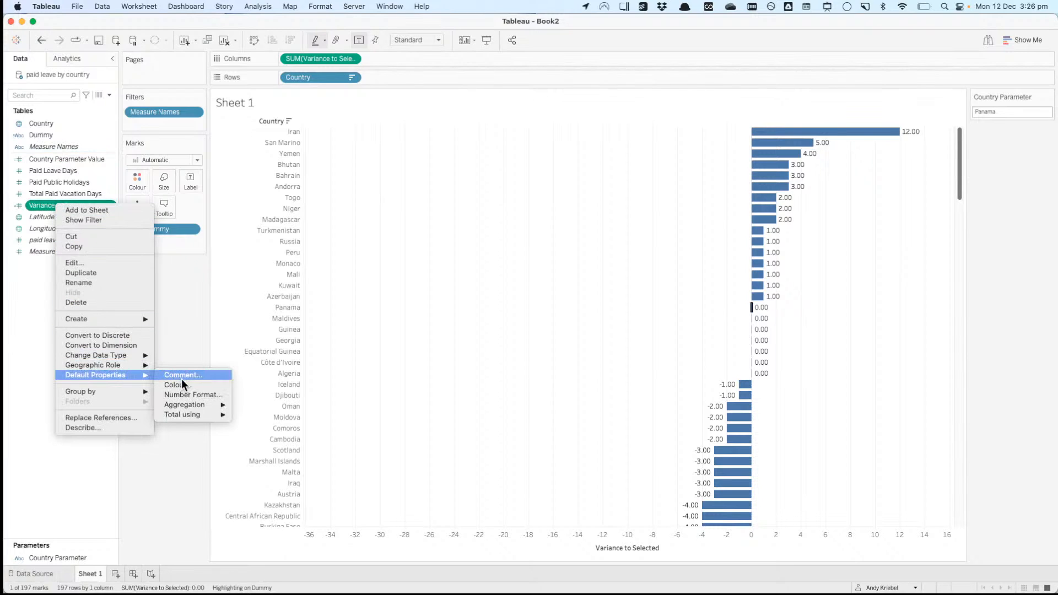
click(193, 394)
click(440, 262)
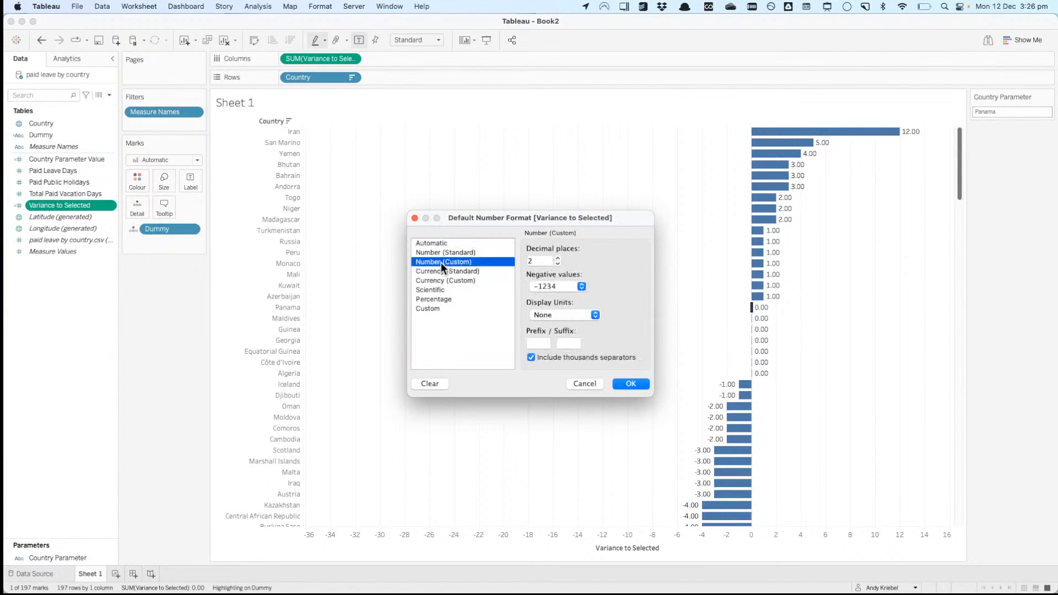
click(616, 382)
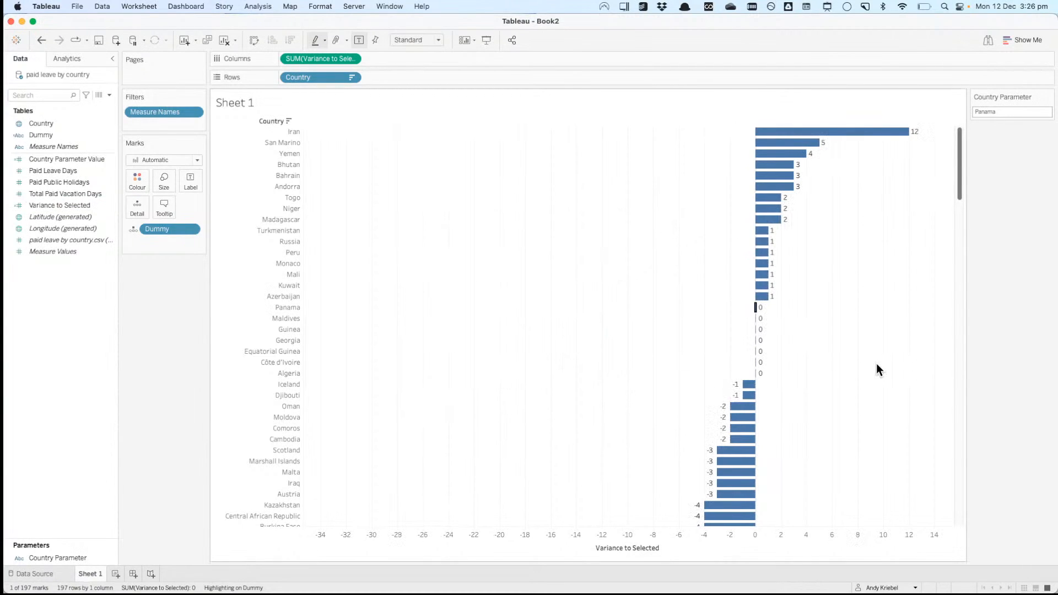
Step: Select the Bolivia bar as the comparison country and hide the mark labels
scroll(876, 369, down, 10)
click(679, 346)
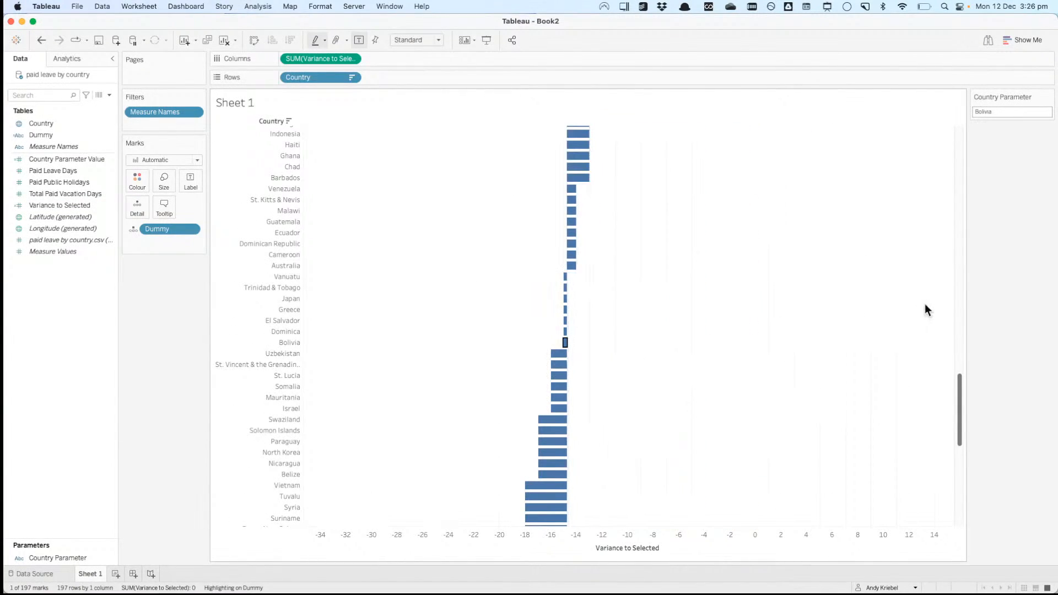
scroll(769, 309, up, 15)
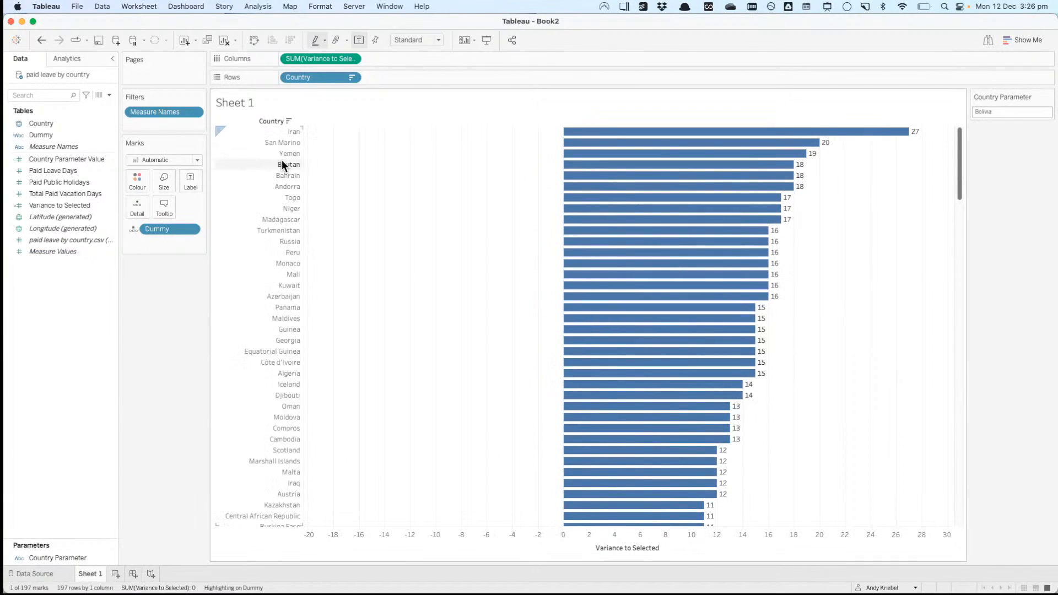
click(359, 41)
Step: Add Paid Leave Days, Paid Public Holidays and Total Paid Vacation Days to the tooltip and check it on the San Marino bar
click(47, 170)
super+click(48, 183)
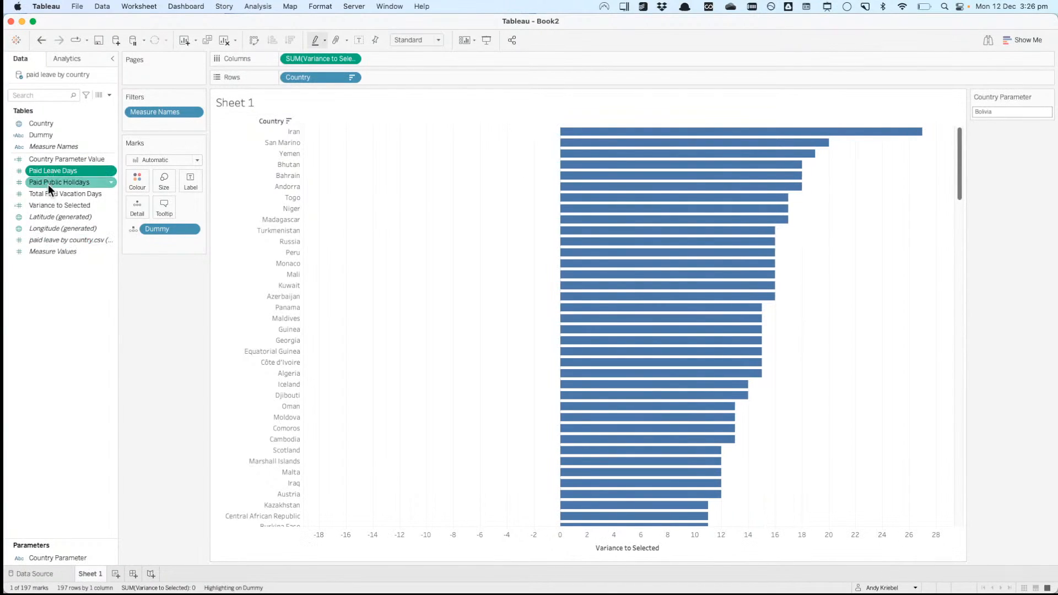
super+click(48, 190)
drag(51, 173, 160, 205)
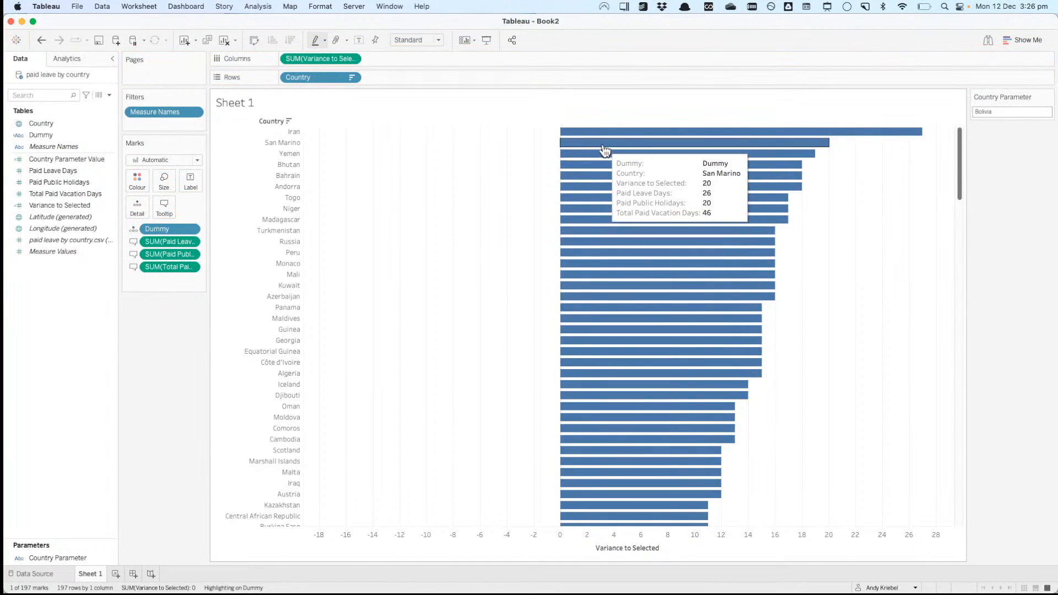
mouse_move(616, 160)
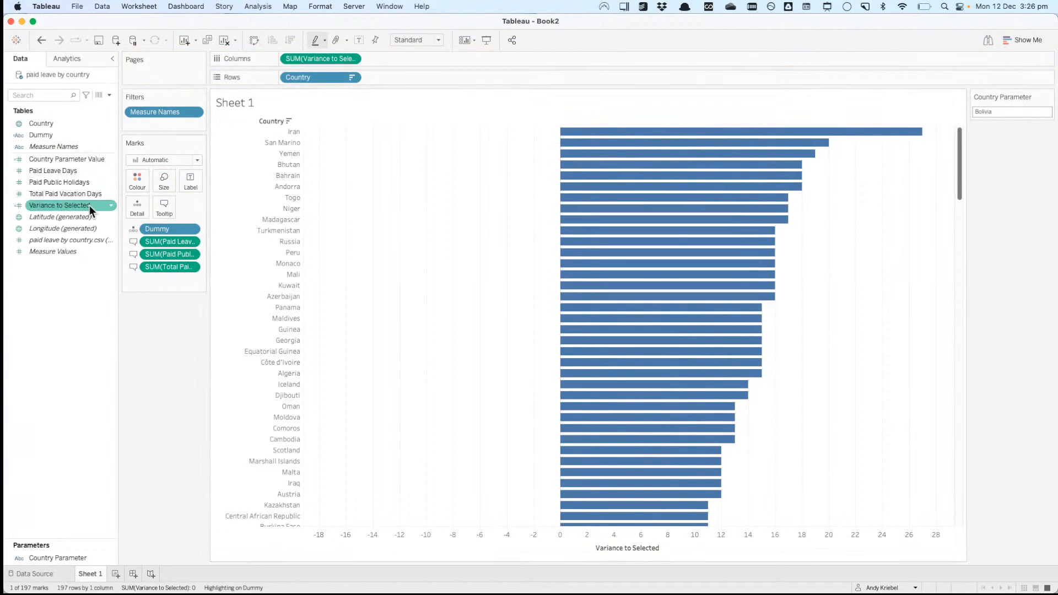
Step: Exclude the Dummy field from the tooltip and select the Madagascar bar as the comparison country
click(191, 229)
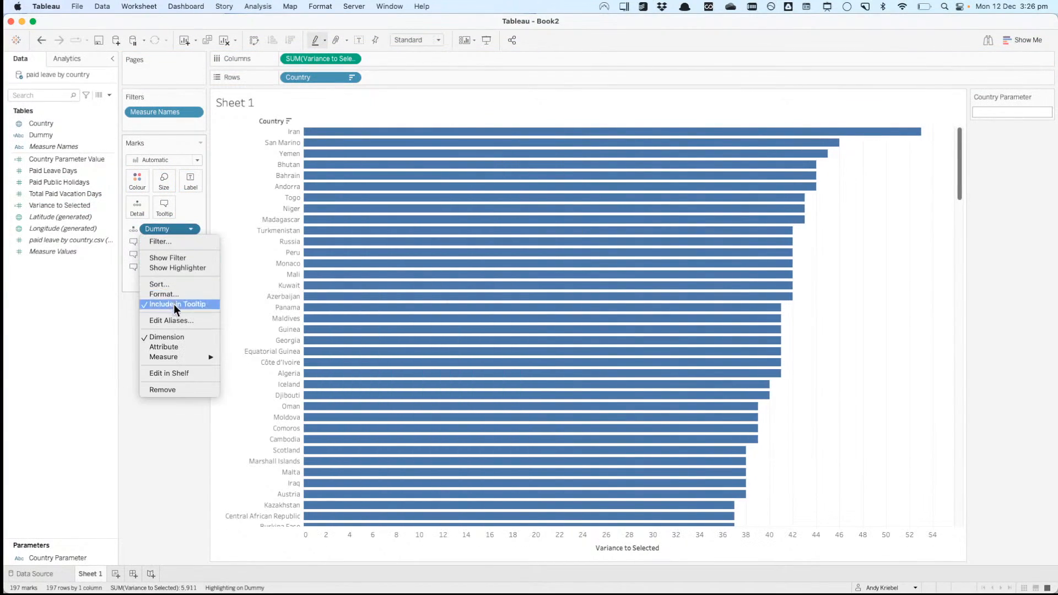
click(174, 305)
click(450, 219)
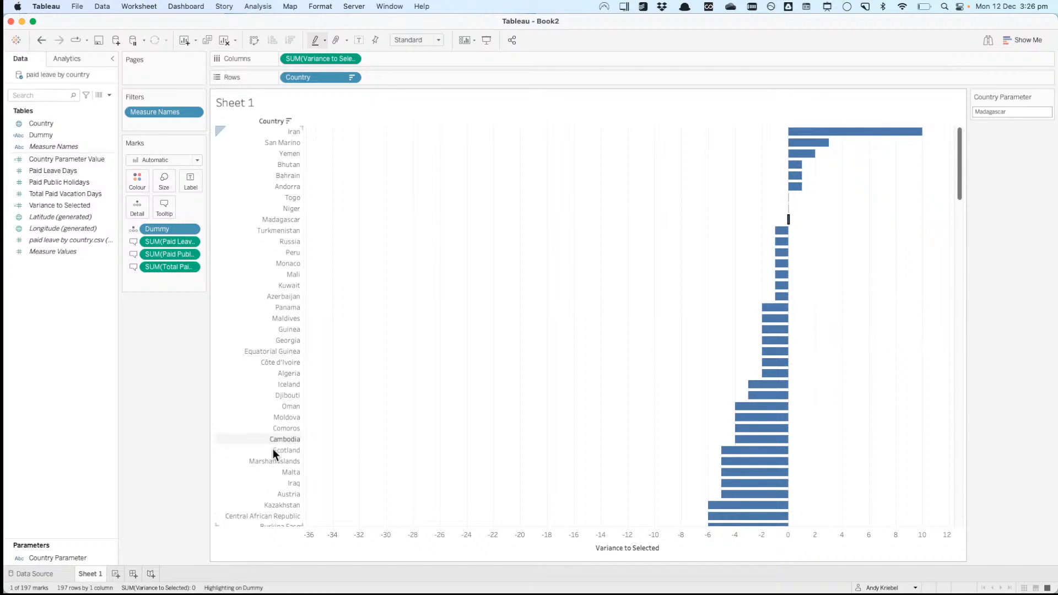
Step: Rename the worksheet as Variance to Selected
double_click(91, 573)
text(Variance to Selected)
key(Return)
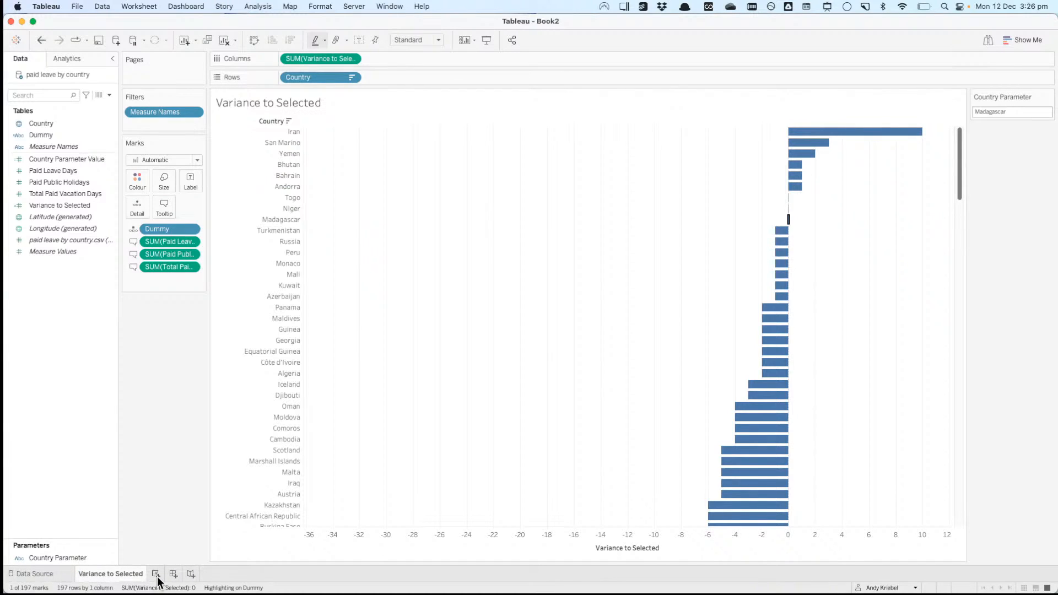
Step: On a new worksheet, build stacked bars per Country from Paid Leave Days and Paid Public Holidays, coloured by Measure Names
click(156, 574)
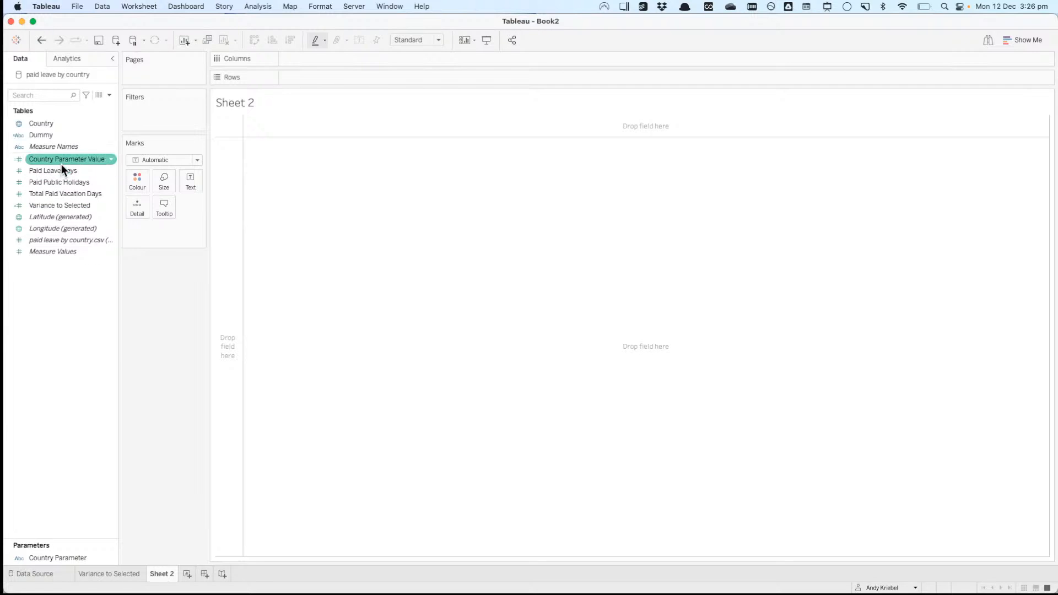
drag(55, 128, 220, 194)
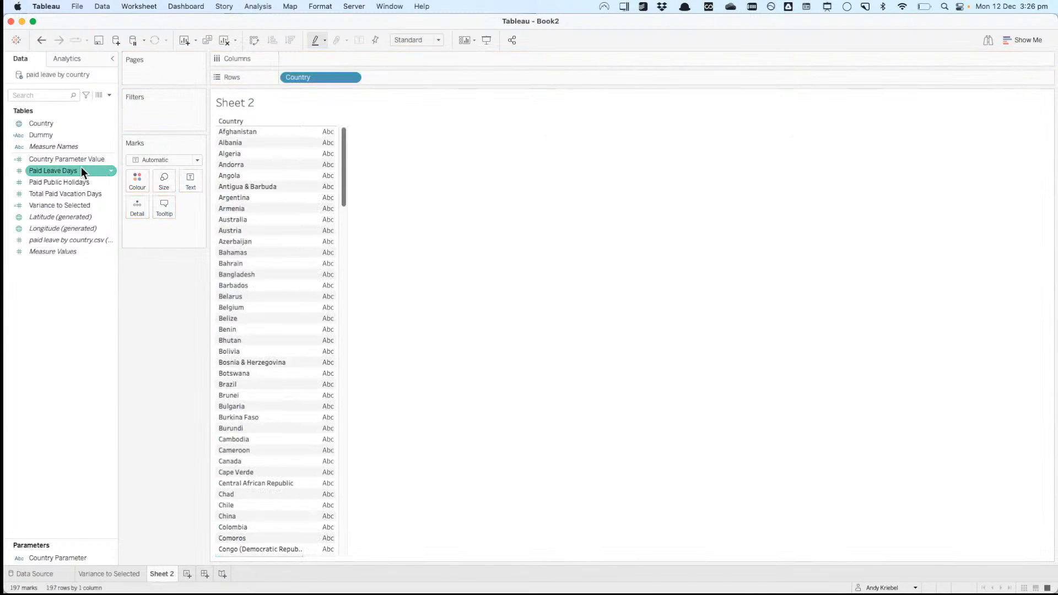
mouse_move(68, 172)
mouse_down()
mouse_move(339, 92)
mouse_move(345, 64)
mouse_up()
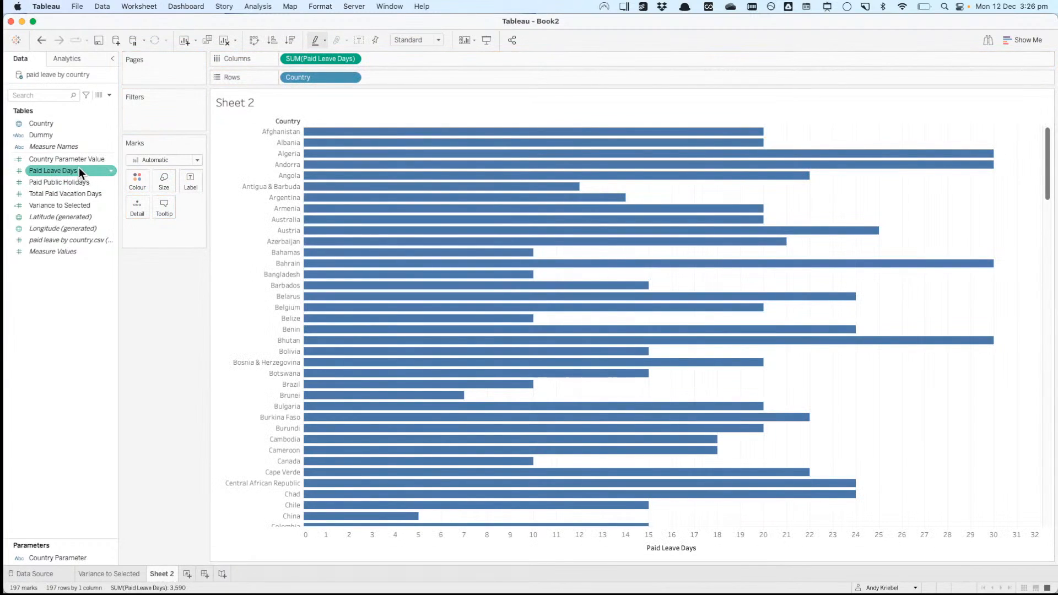
drag(75, 182, 454, 538)
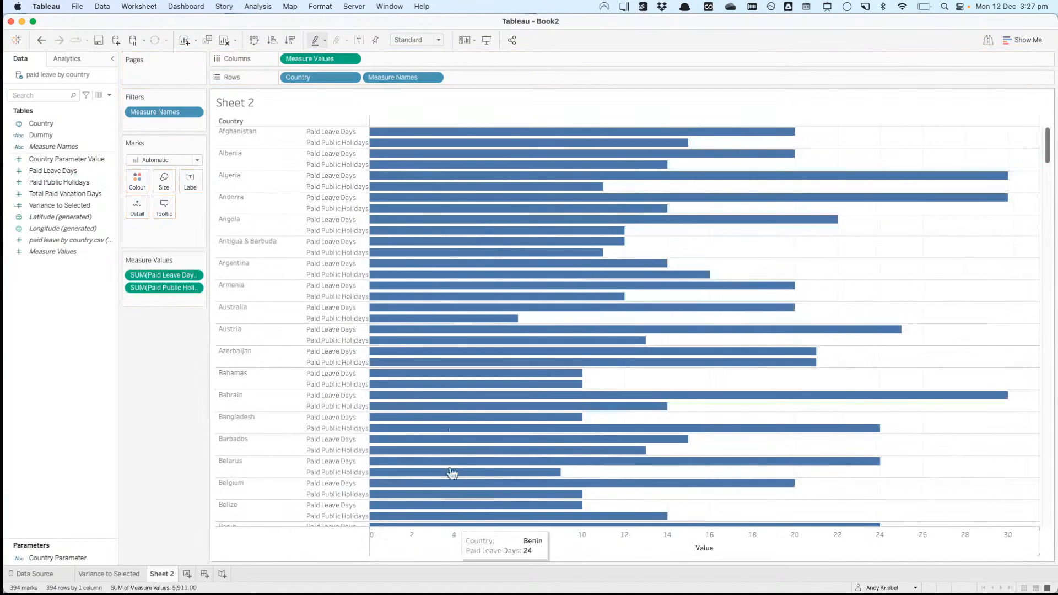
drag(389, 77, 137, 181)
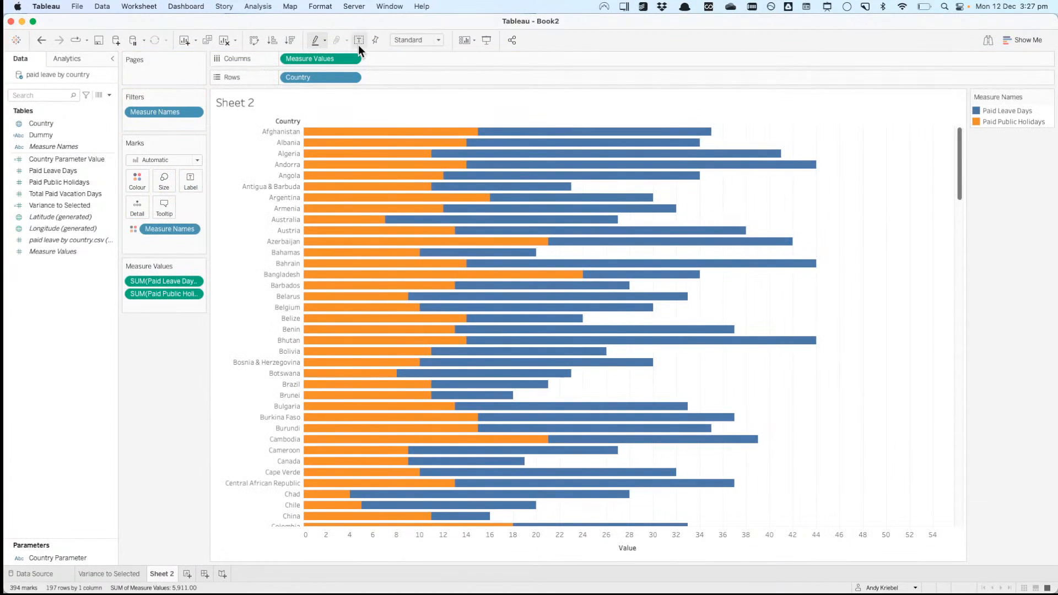
Step: Sort Country by the field Total Paid Vacation Days with Sum aggregation in descending order
click(352, 78)
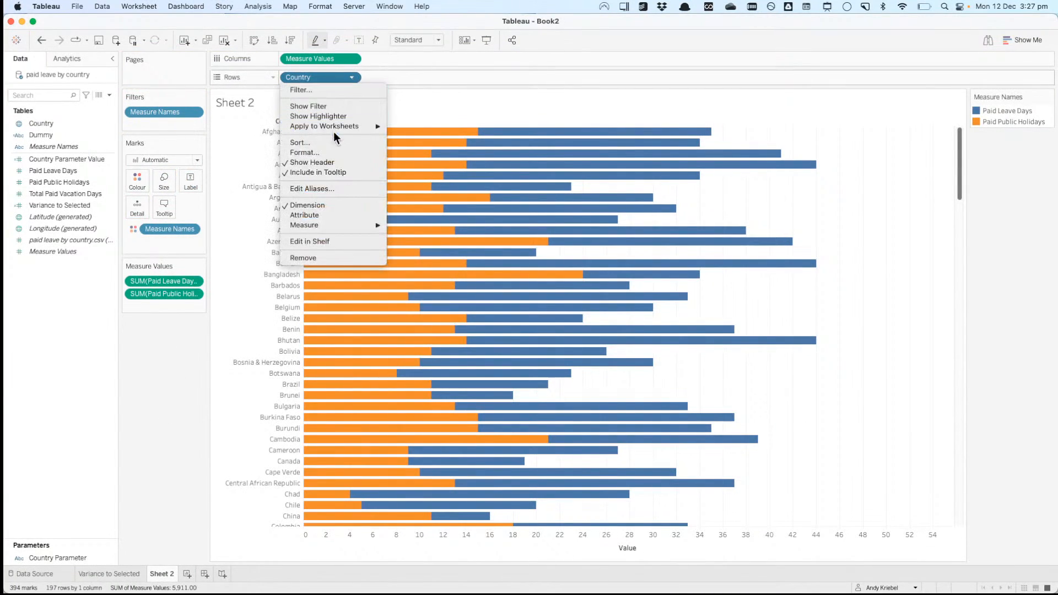
click(328, 143)
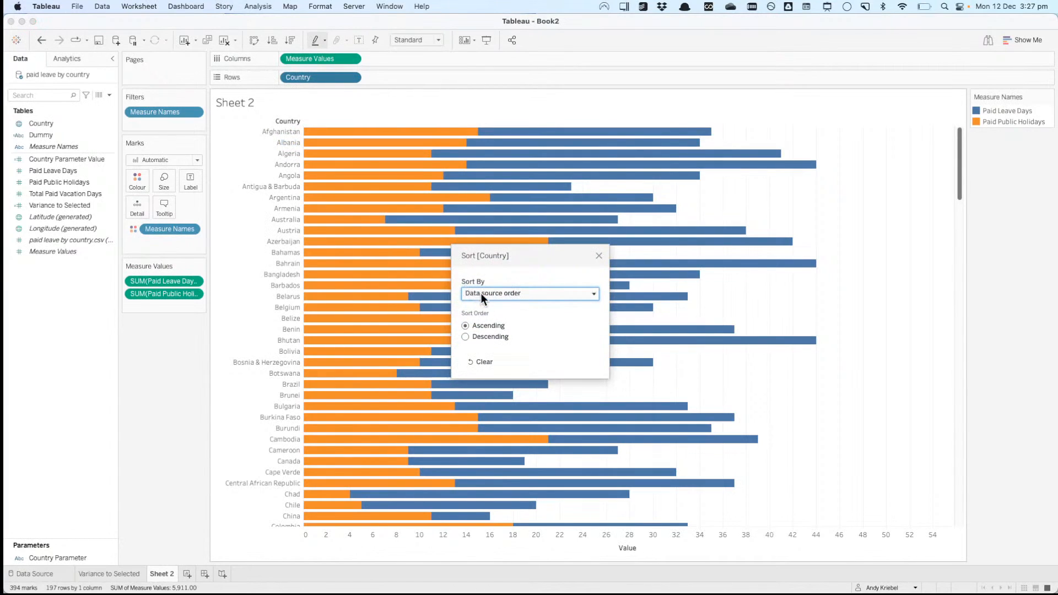
click(481, 293)
click(482, 322)
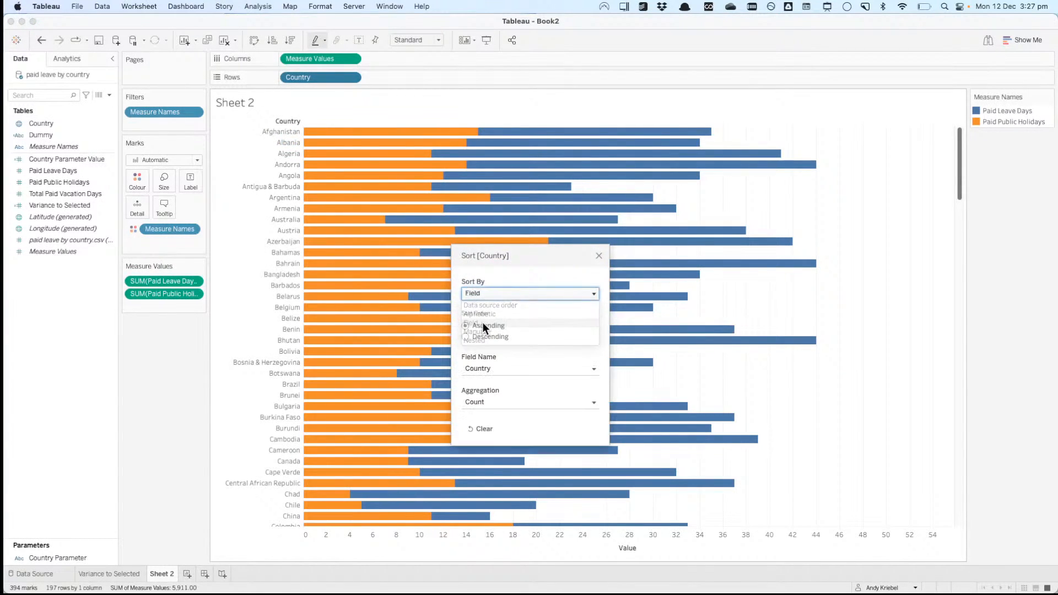
click(481, 368)
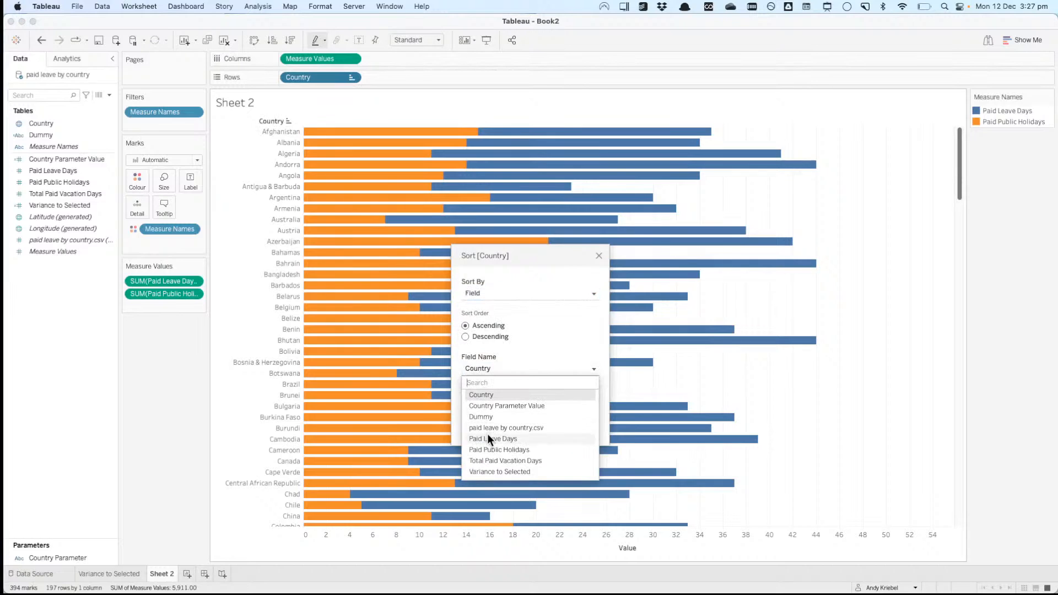
click(487, 460)
click(472, 401)
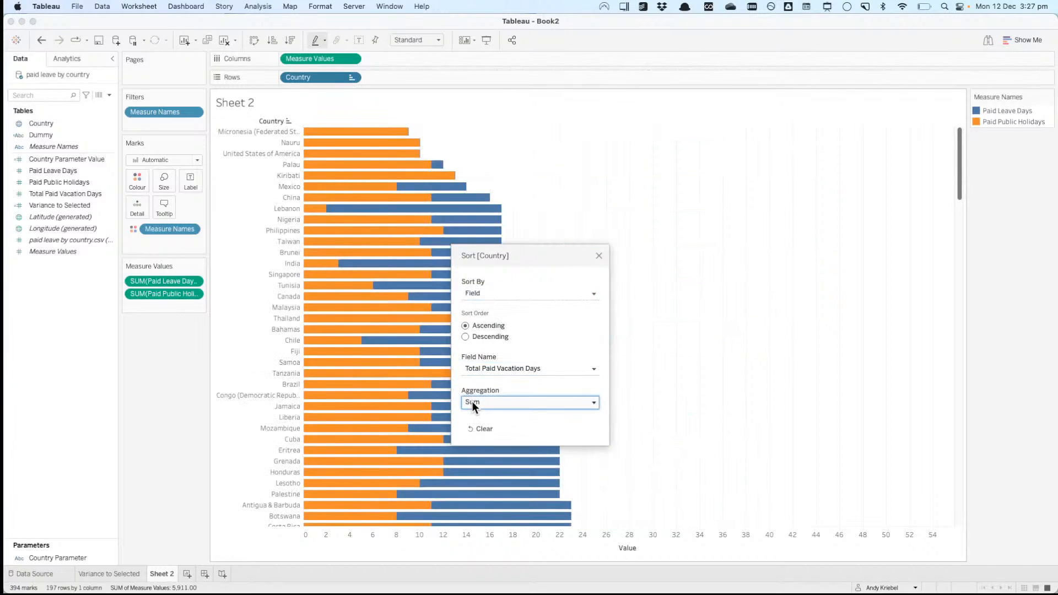
click(467, 336)
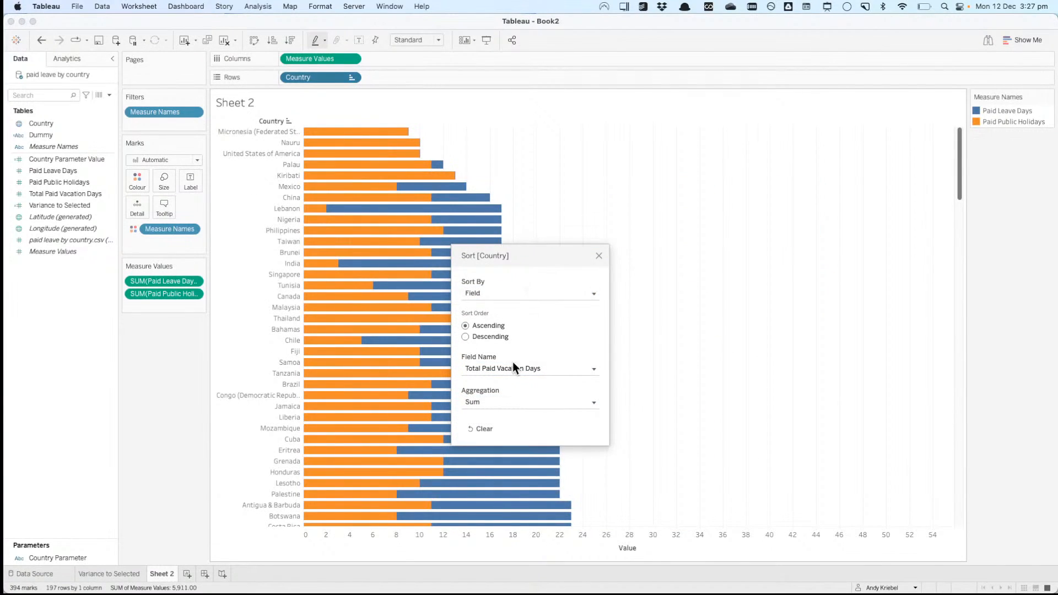
click(486, 337)
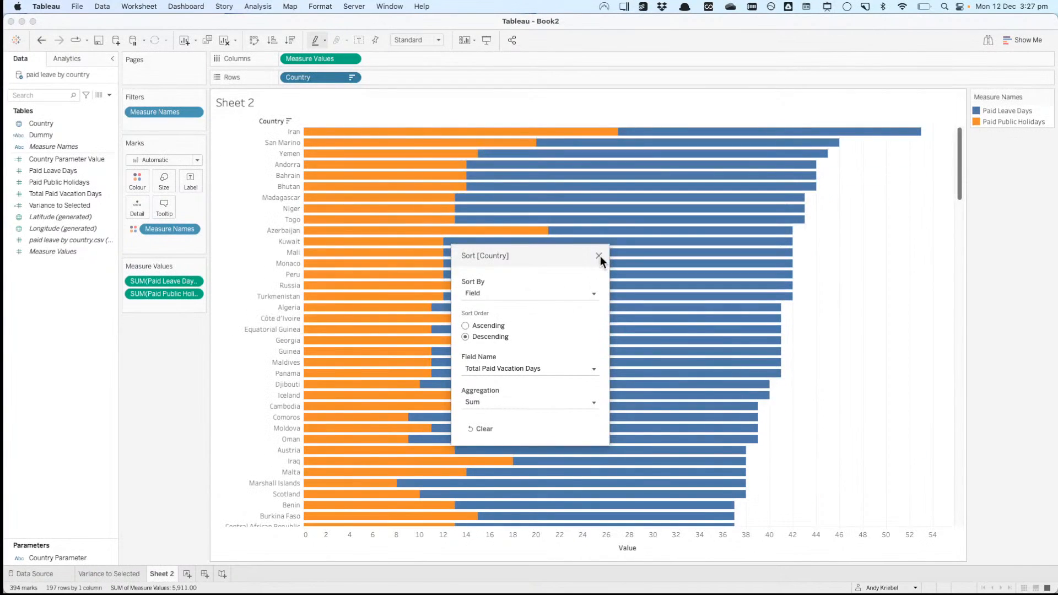
click(599, 255)
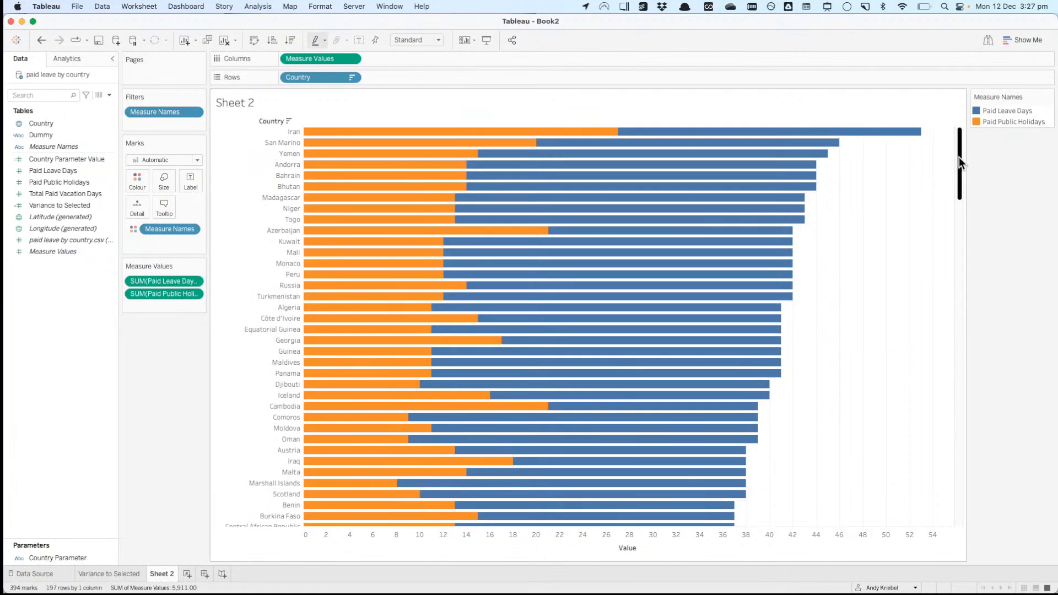
Step: Set the alias of United States of America to USA
drag(960, 157, 898, 558)
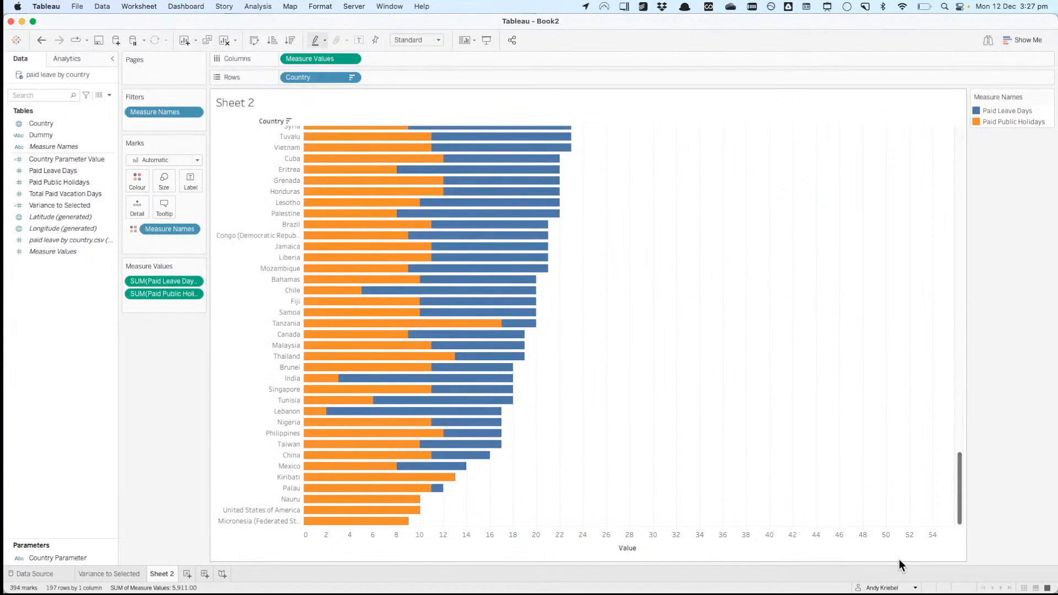
right_click(247, 508)
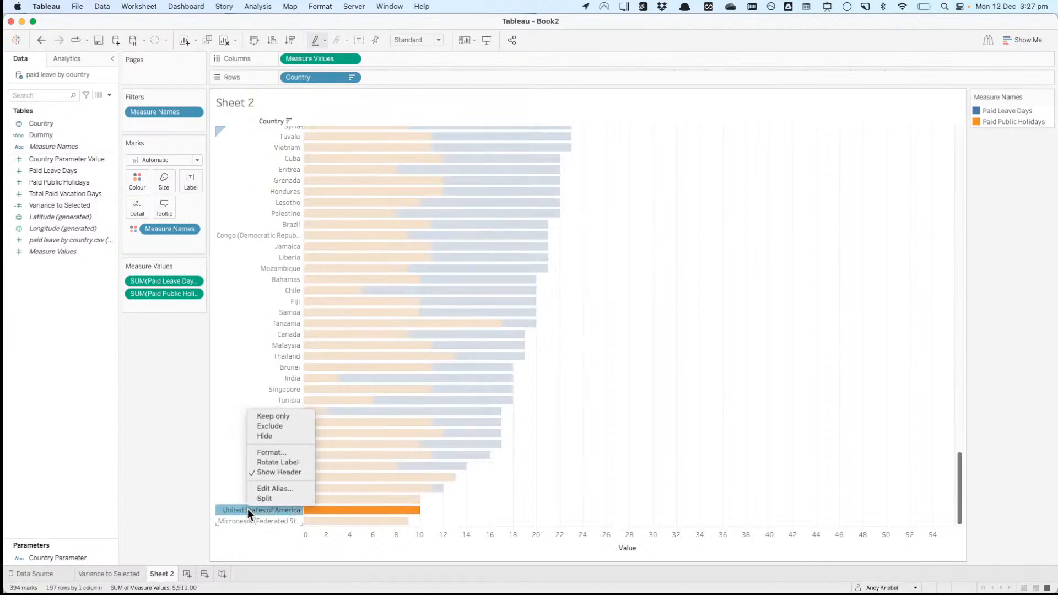
click(270, 488)
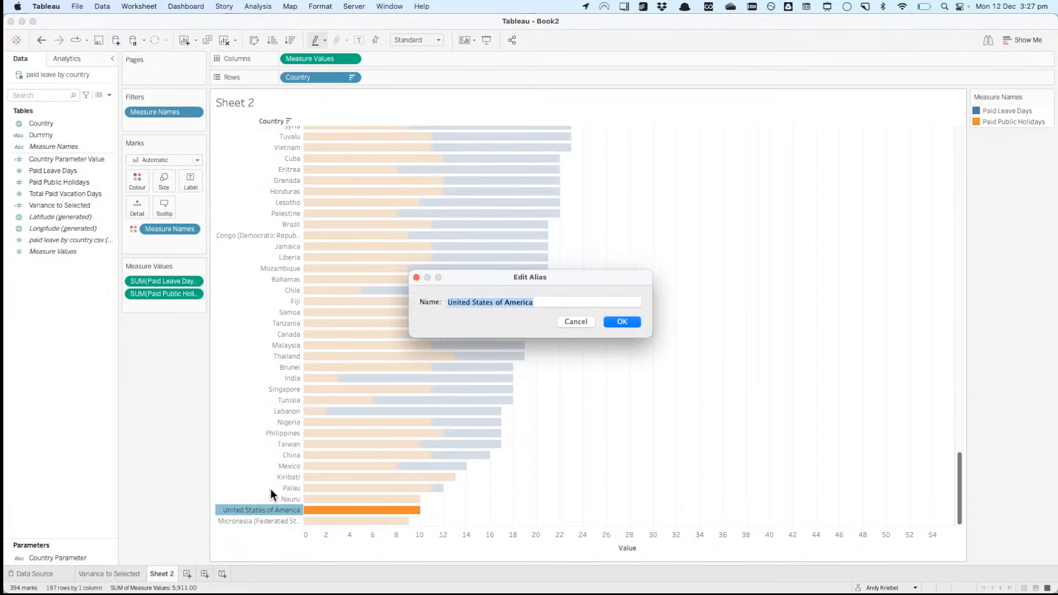
text(USA)
key(Return)
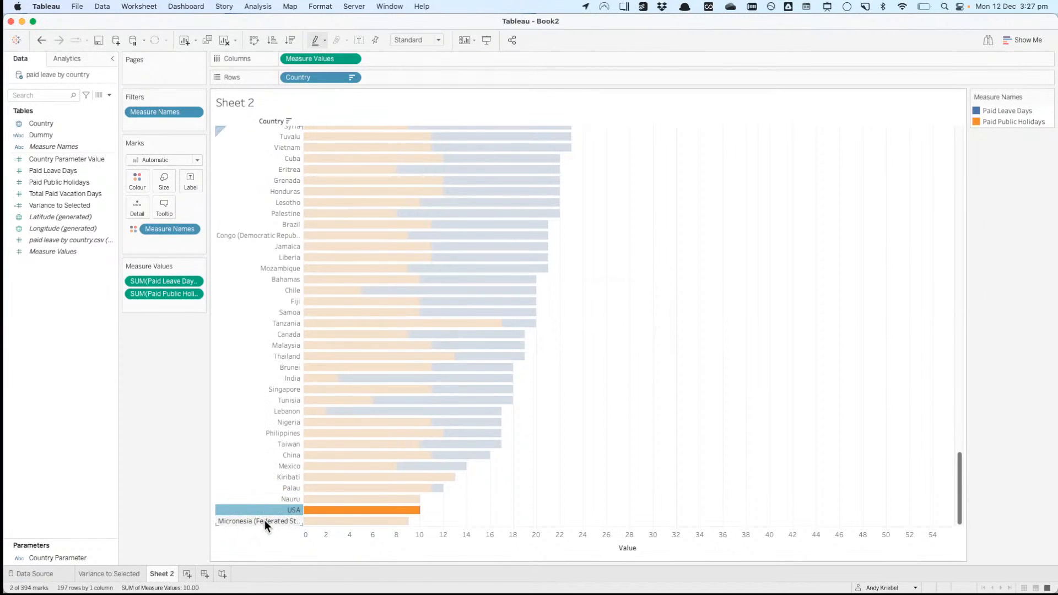
Step: Shorten the alias of Micronesia (Federated States of) to Micronesia and clear the selection
right_click(265, 520)
click(286, 500)
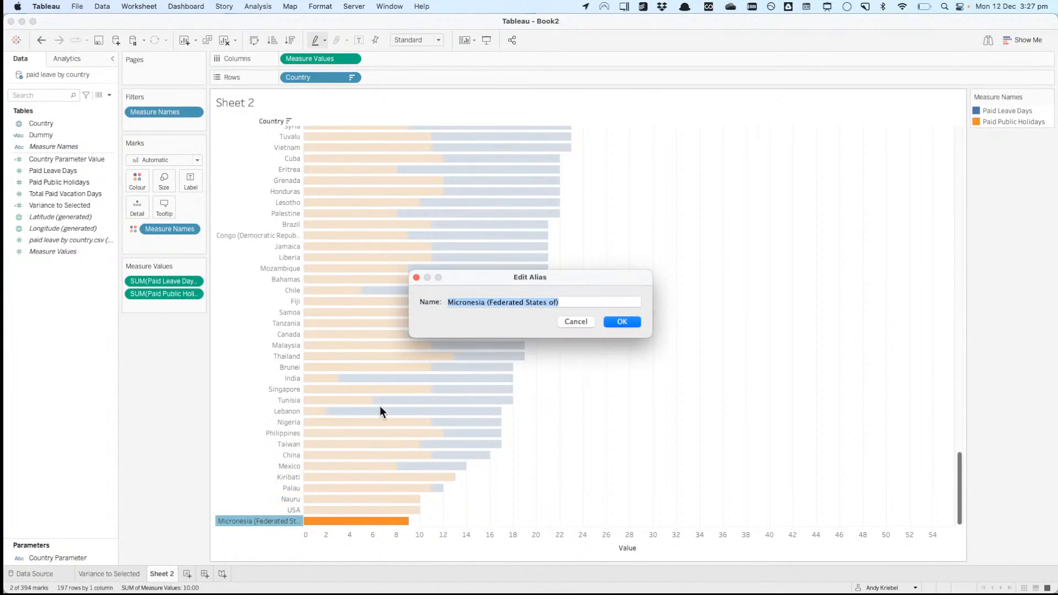
drag(484, 302, 617, 310)
key(Delete)
key(Return)
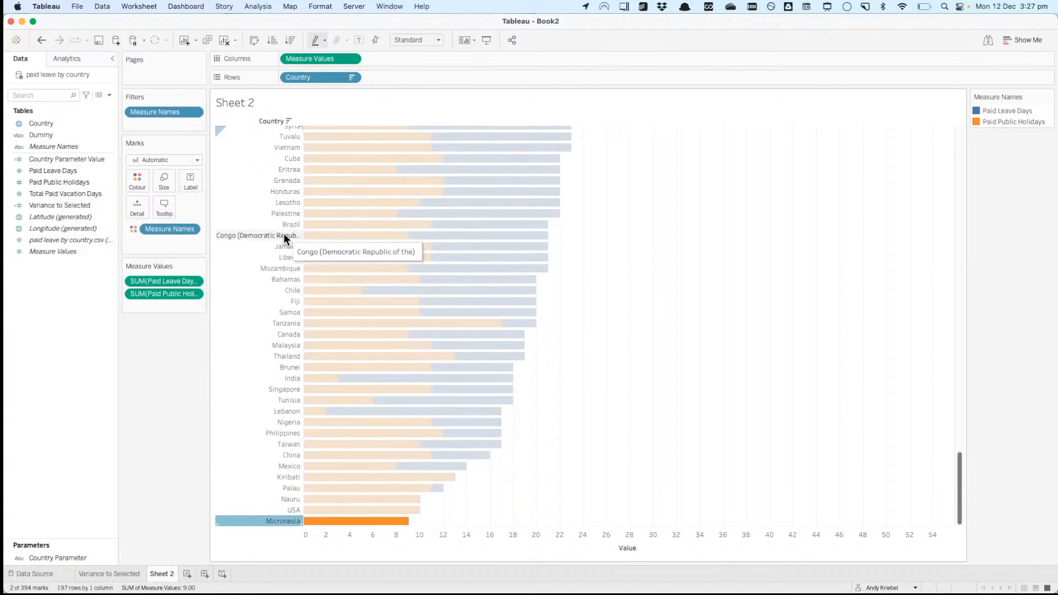
key(Escape)
Step: Try shortening the alias of Congo (Democratic Republic of the) to Congo DR
right_click(273, 236)
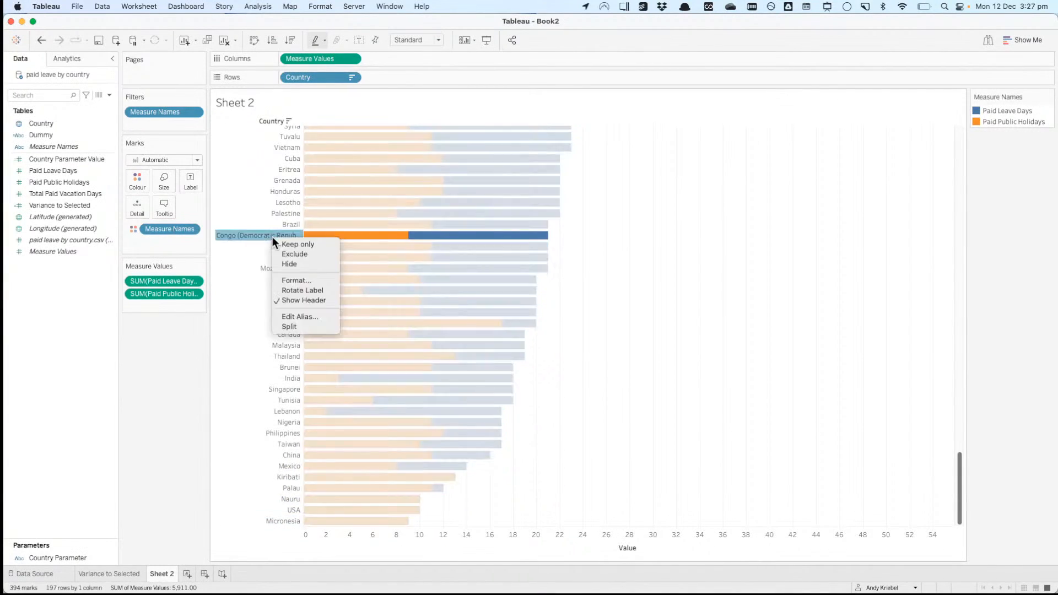
click(294, 317)
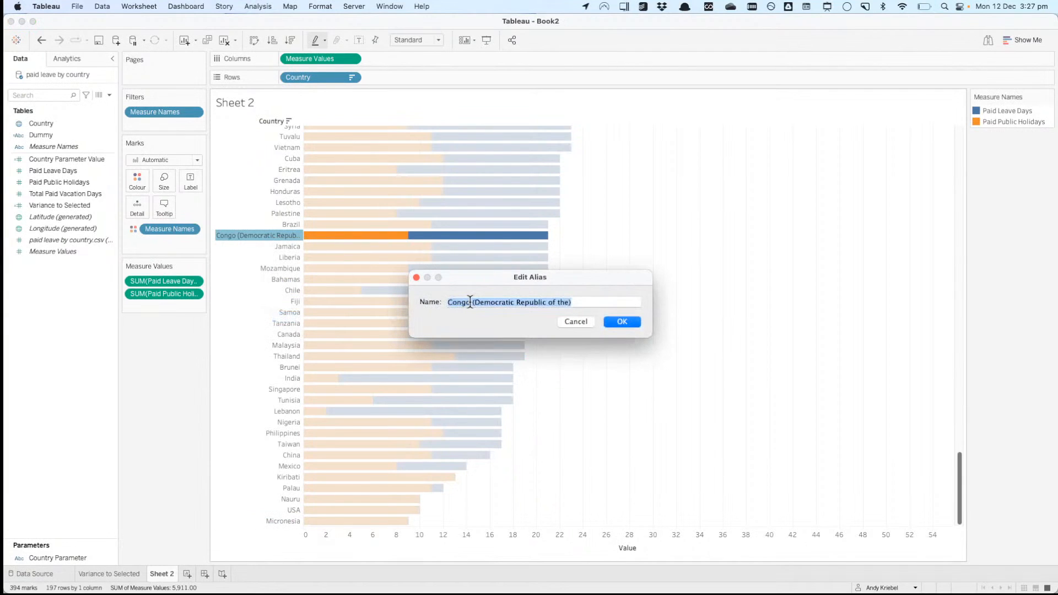
double_click(471, 302)
drag(627, 290, 610, 316)
text(DR)
click(620, 318)
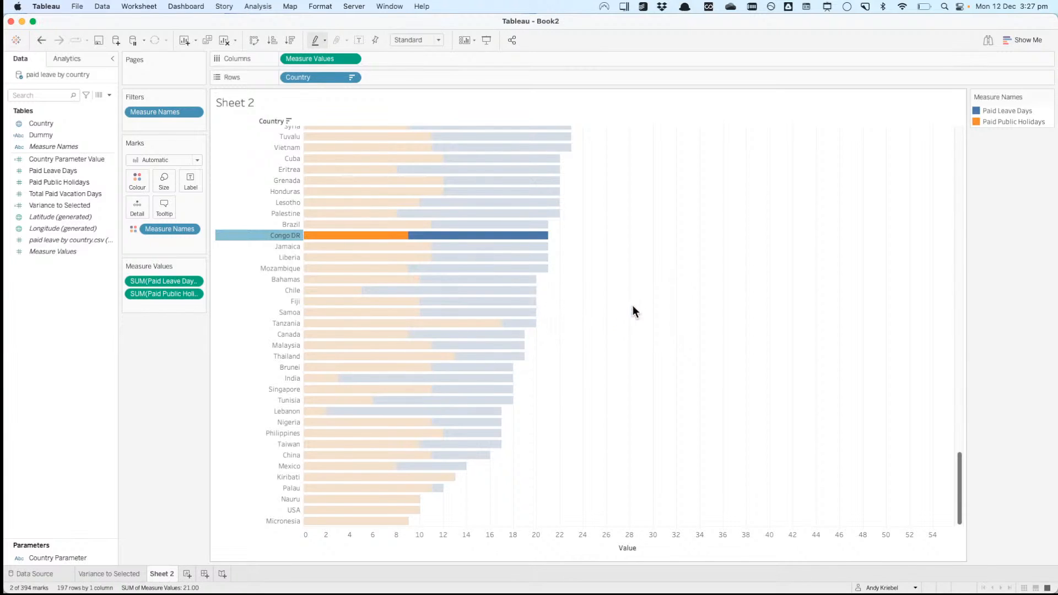
Step: Look through the sorted country labels for other long names and compare the Congo entries
scroll(630, 307, up, 5)
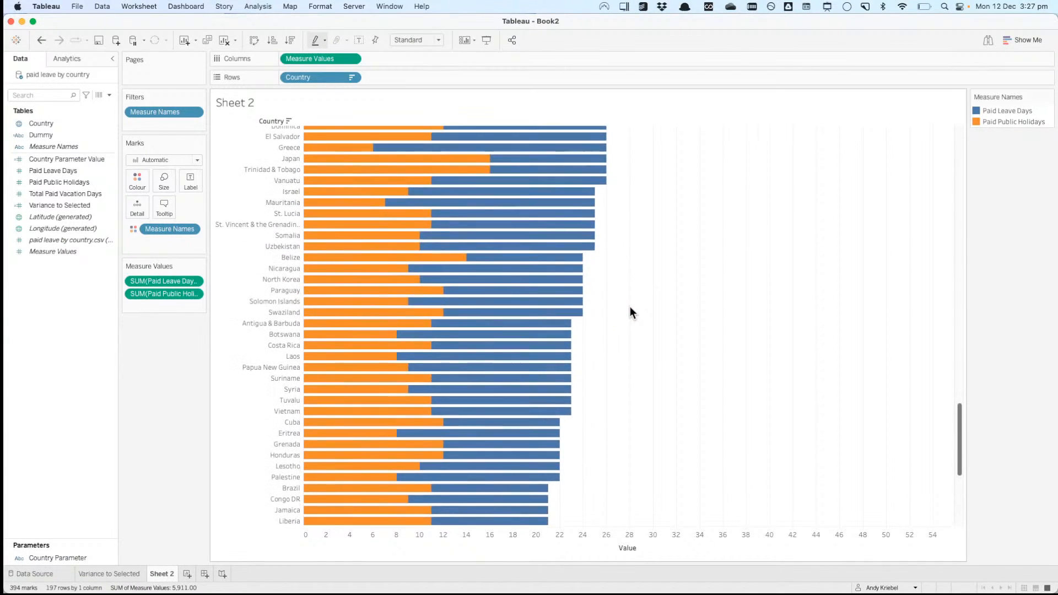
scroll(630, 308, up, 3)
scroll(630, 308, up, 10)
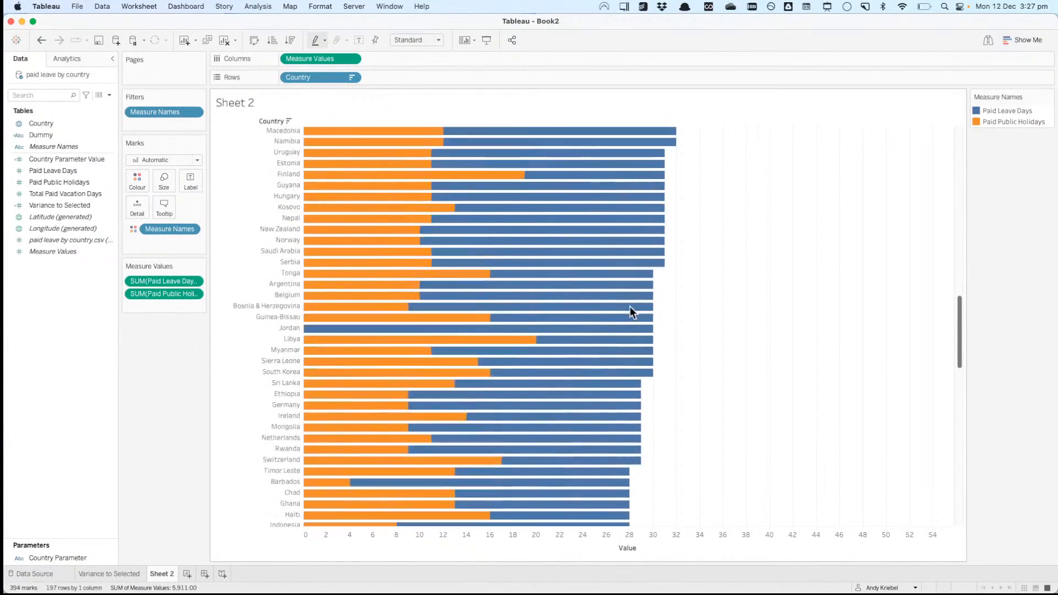
scroll(630, 308, up, 1)
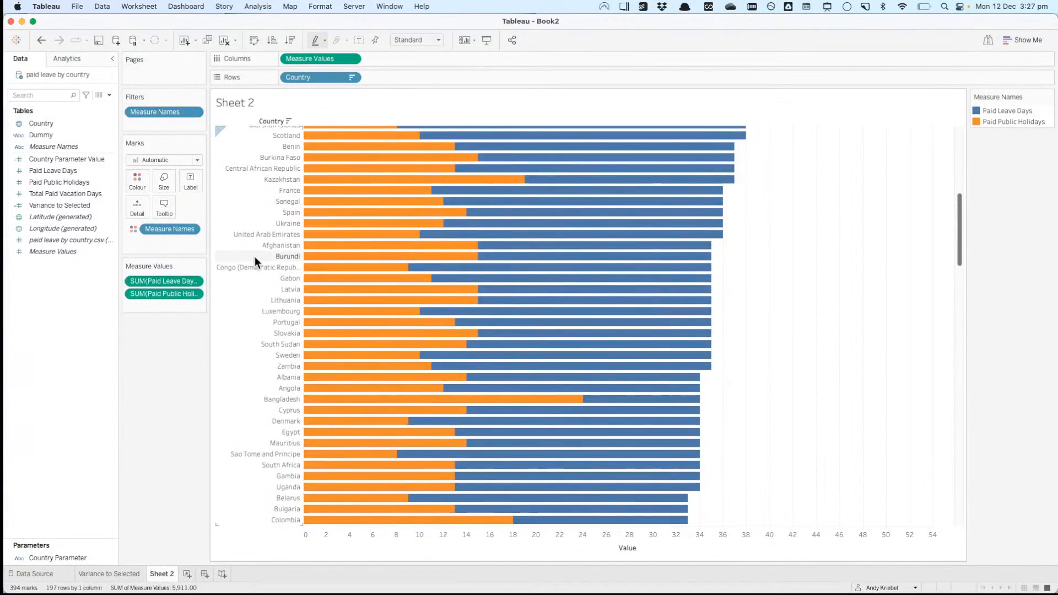
scroll(256, 267, down, 10)
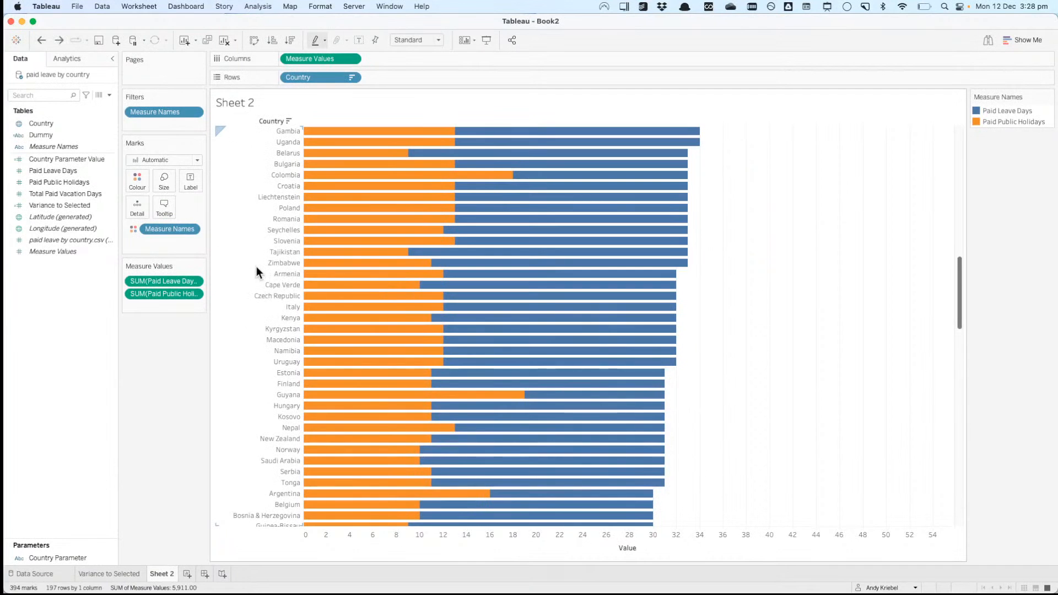
scroll(256, 266, down, 15)
scroll(256, 266, down, 10)
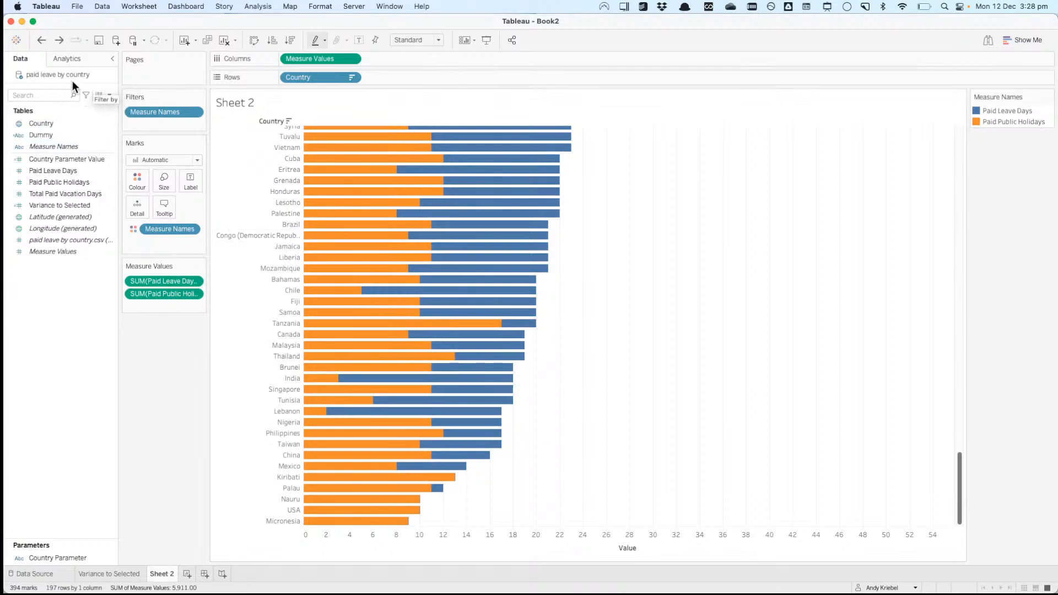
Step: Remove the mistaken alias from Congo (Republic of the) in the Country field's alias list
right_click(54, 123)
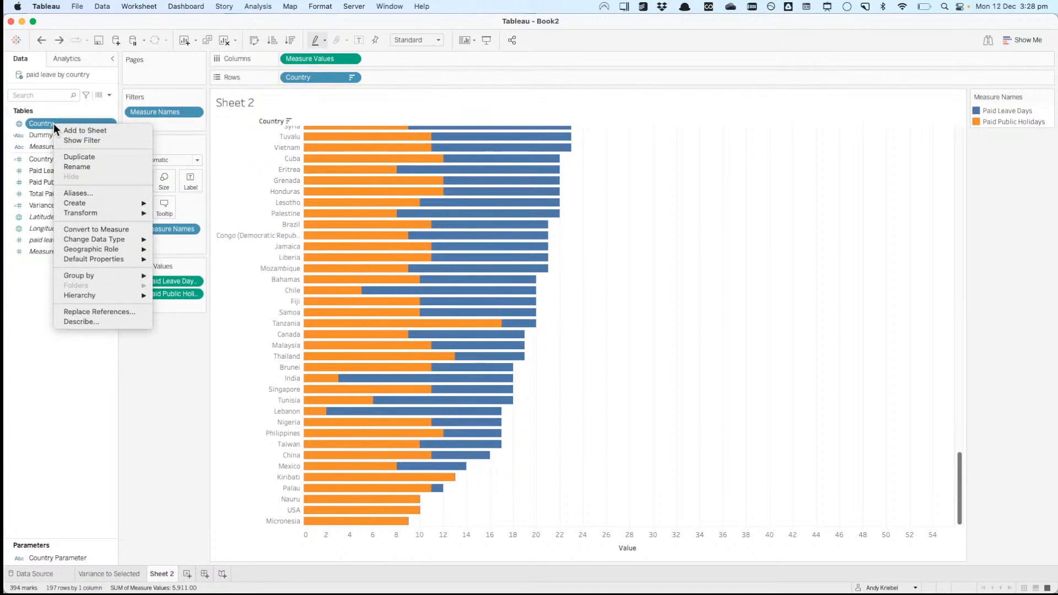
click(104, 194)
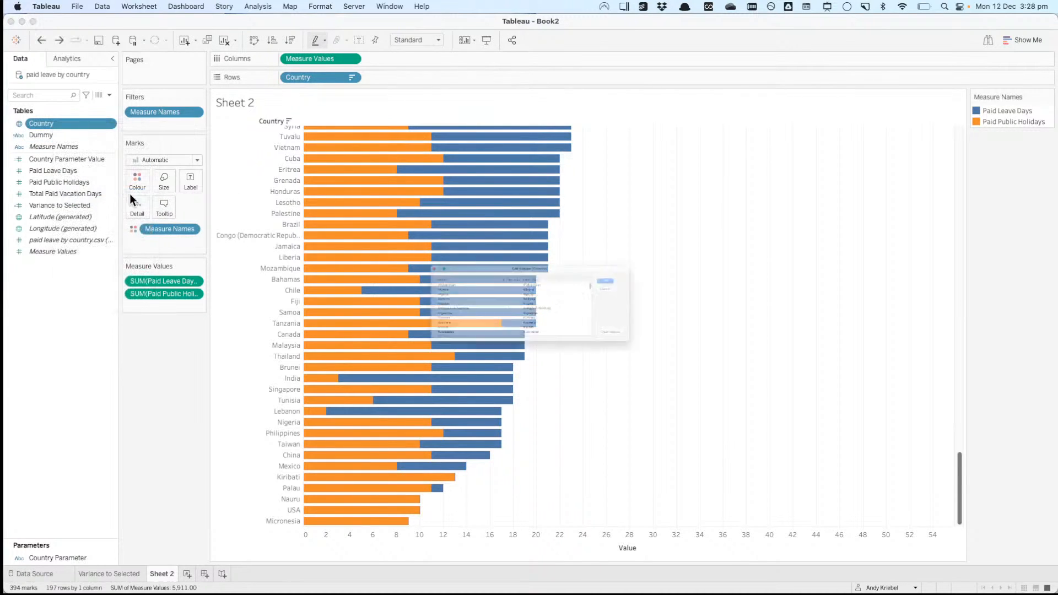
scroll(415, 287, down, 10)
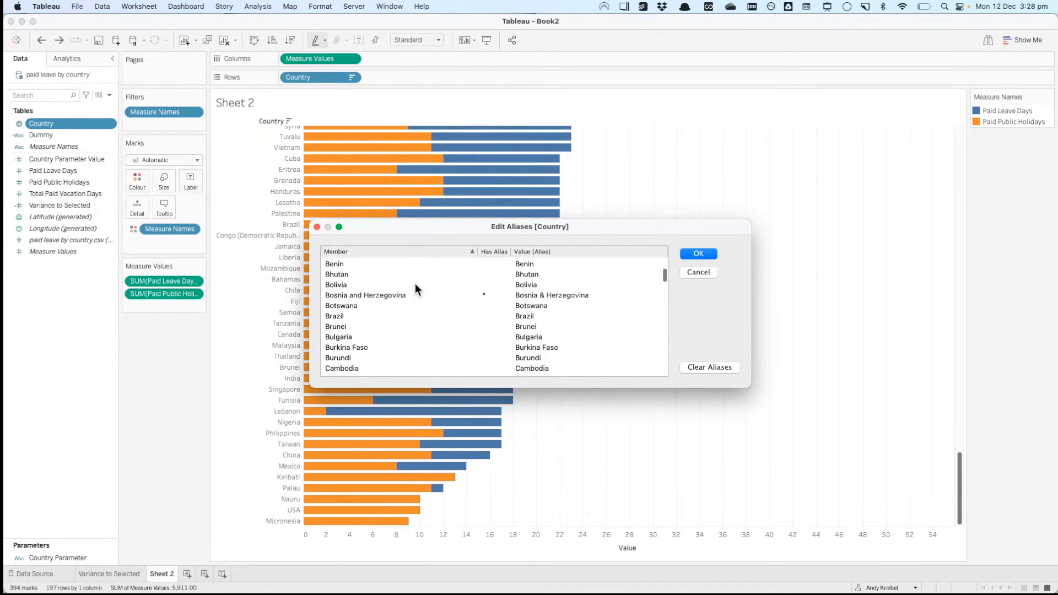
scroll(415, 284, down, 5)
scroll(415, 283, up, 4)
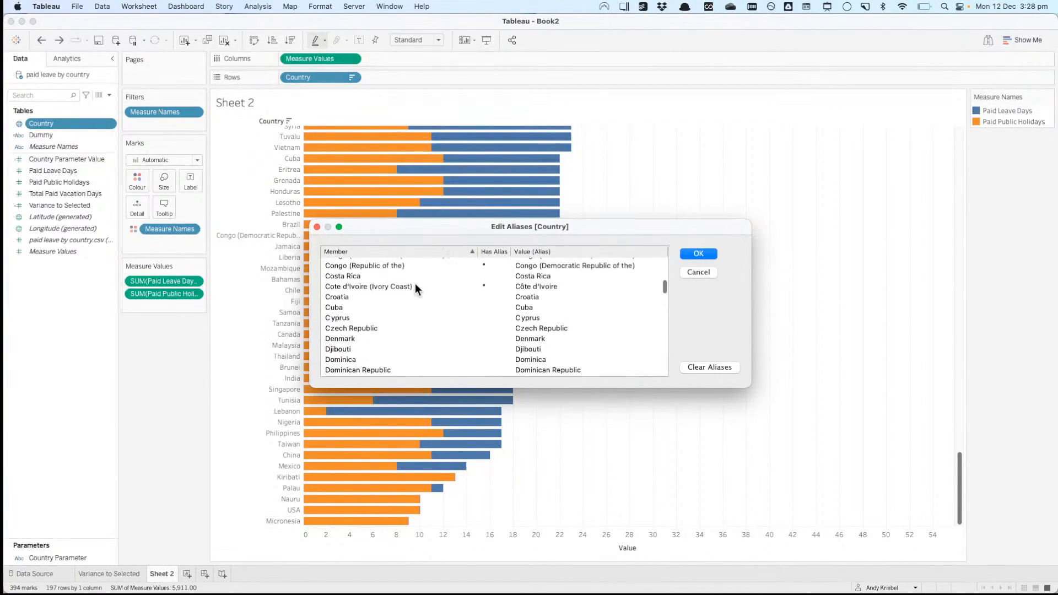
scroll(415, 284, up, 2)
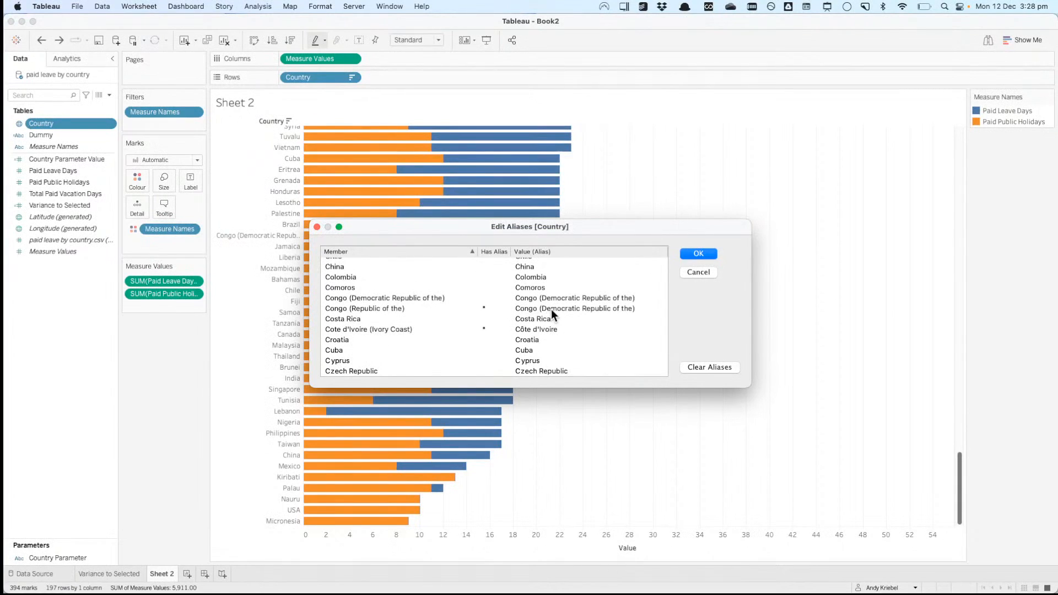
double_click(485, 309)
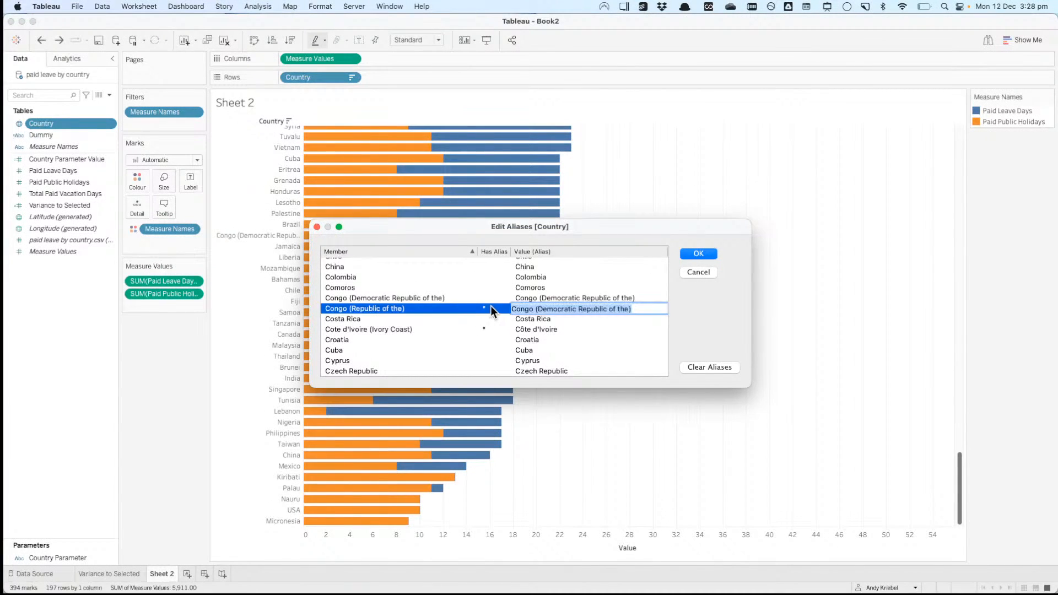
click(491, 308)
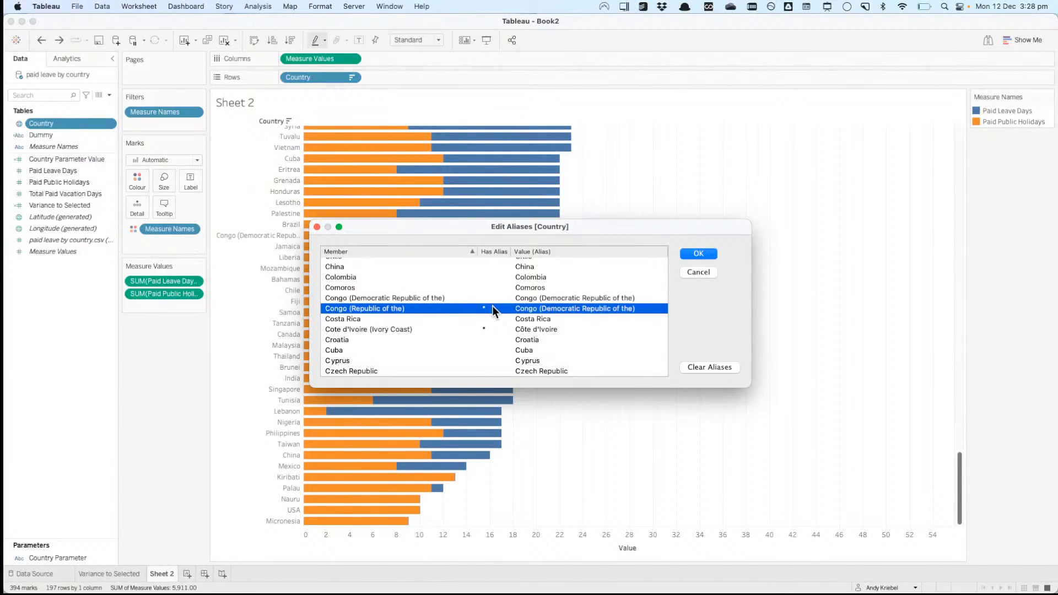
double_click(558, 310)
key(BackSpace)
key(Return)
click(690, 256)
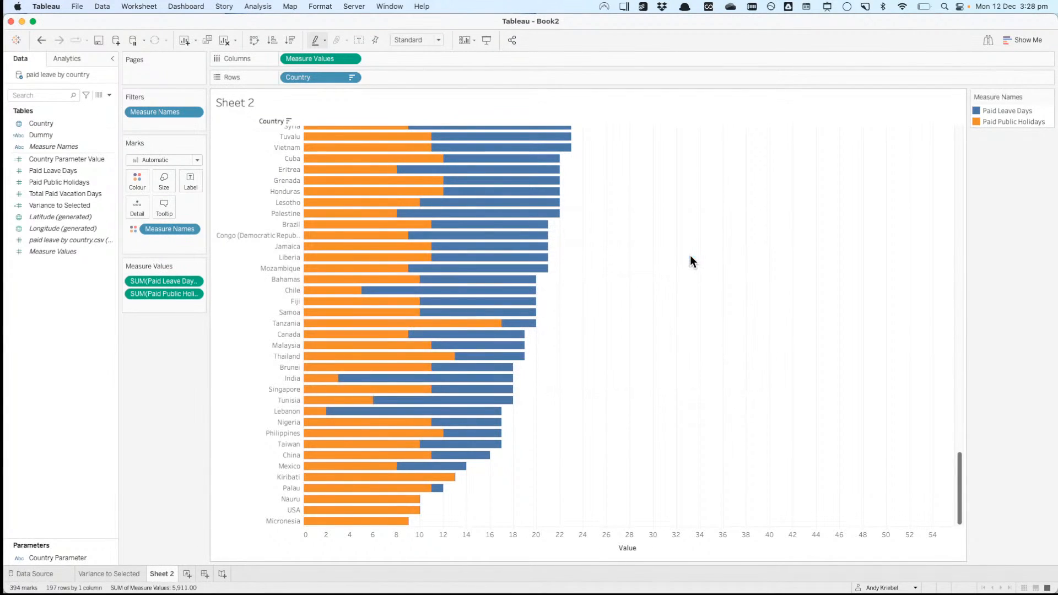
Step: Set the alias of Congo (Democratic Republic of the) to Congo DR and clear the selection
right_click(263, 235)
click(283, 315)
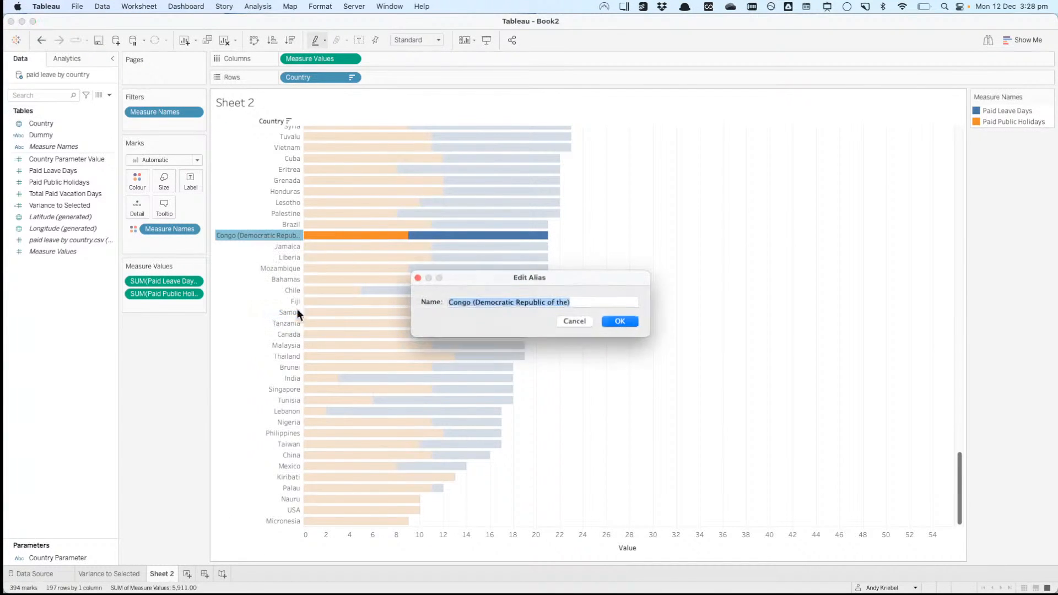
drag(473, 302, 646, 308)
text(DR)
click(622, 322)
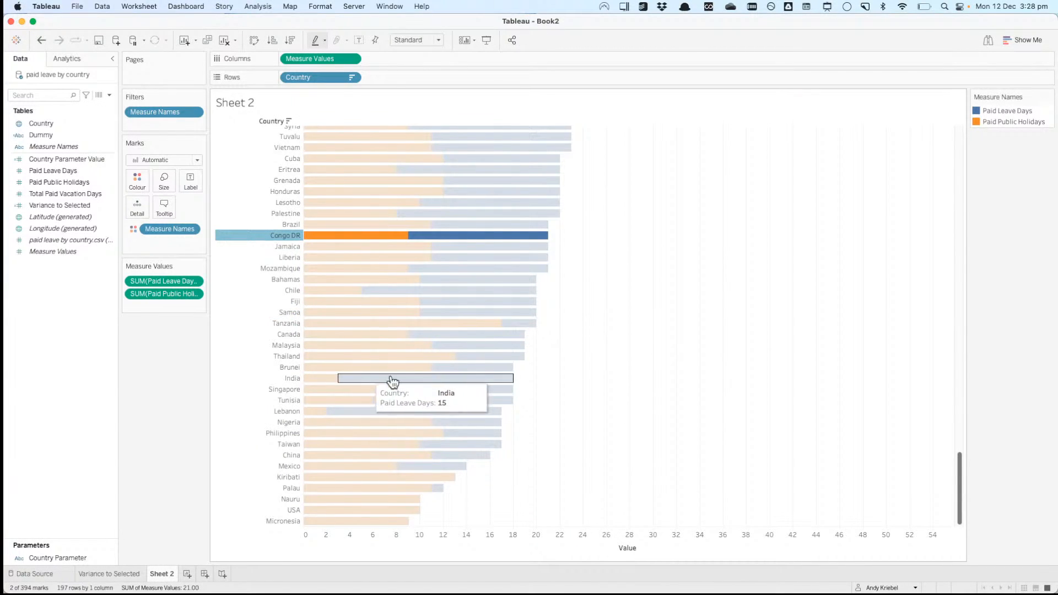
click(586, 433)
Step: Set the alias of Congo (Republic of the) to Congo and clear the selection
scroll(544, 427, up, 10)
scroll(544, 428, up, 10)
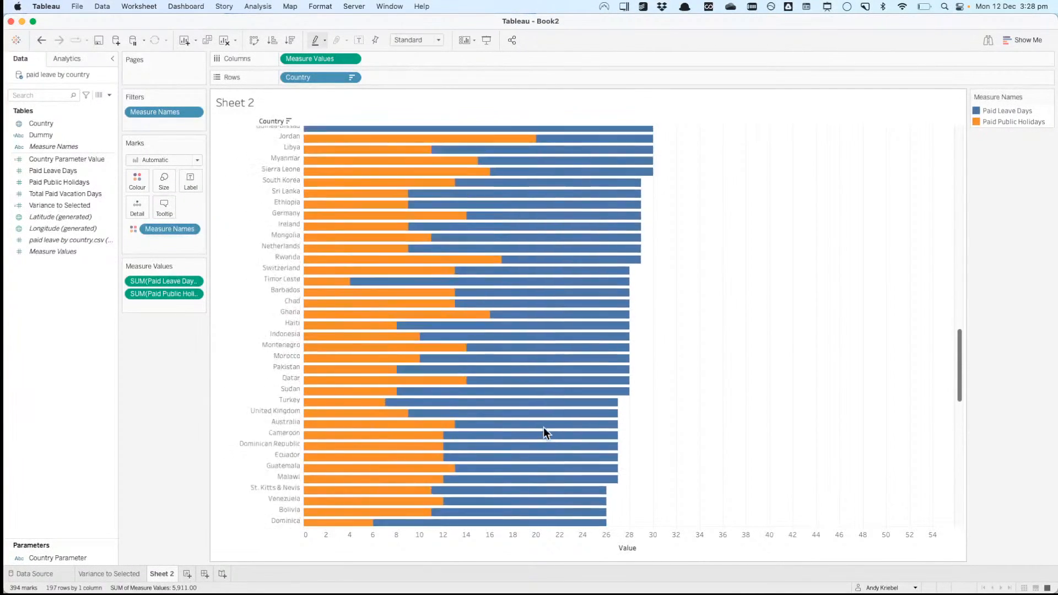
scroll(544, 428, up, 10)
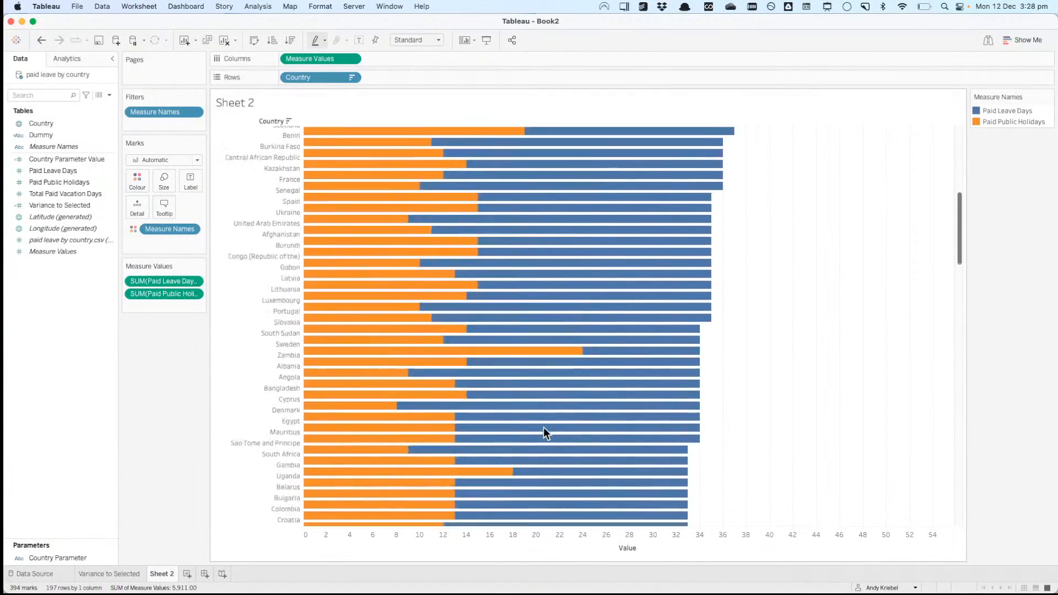
right_click(277, 323)
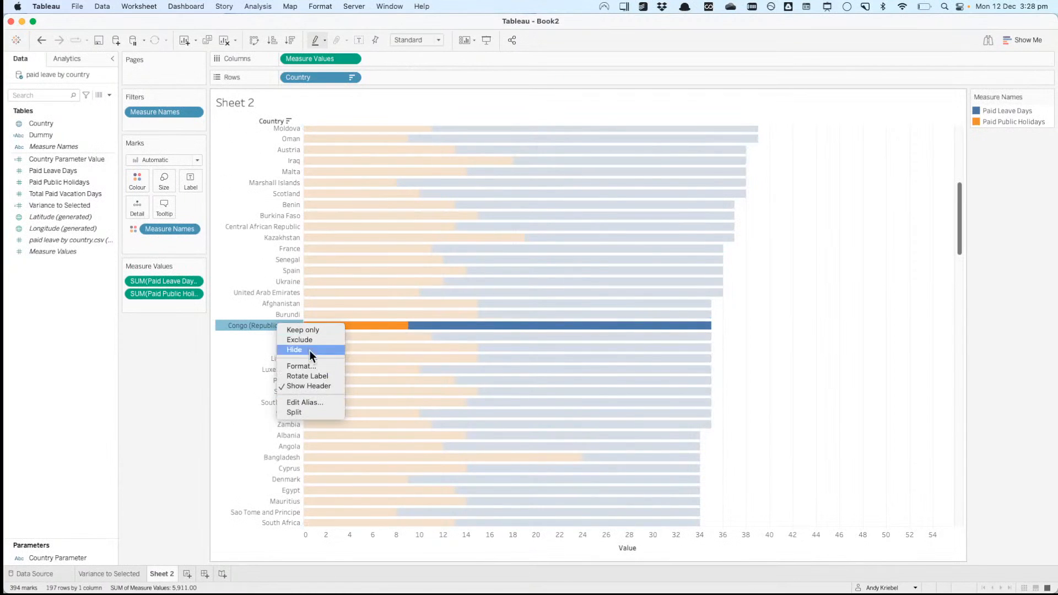
click(312, 406)
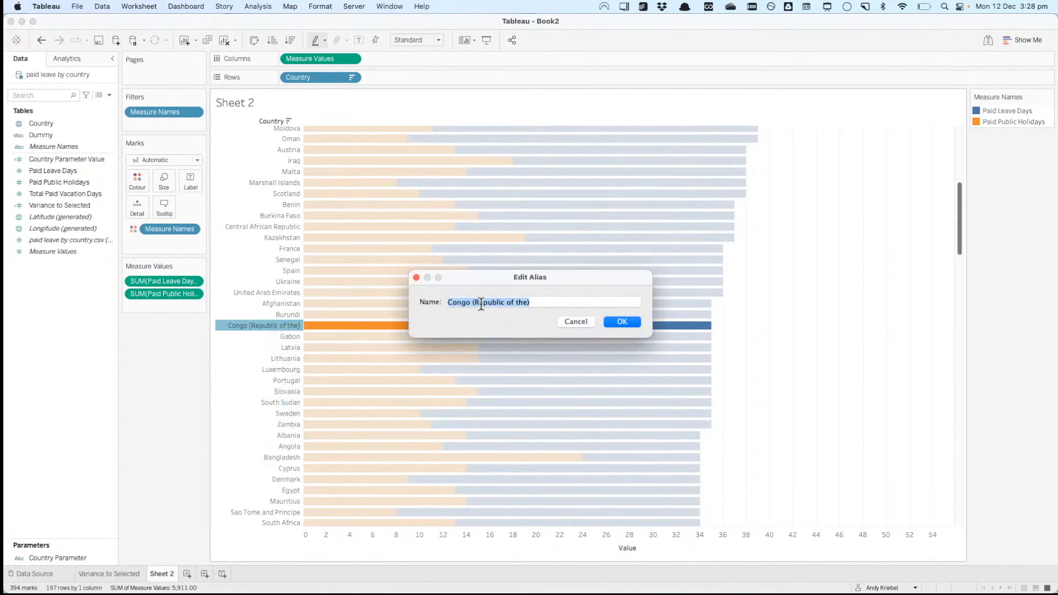
text(Congo)
key(Return)
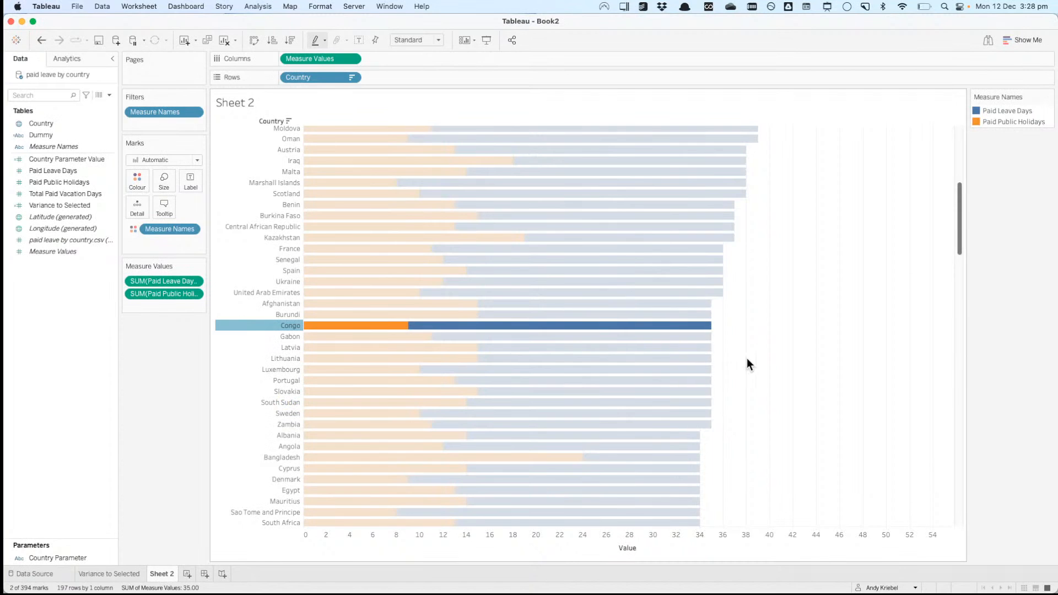
click(768, 364)
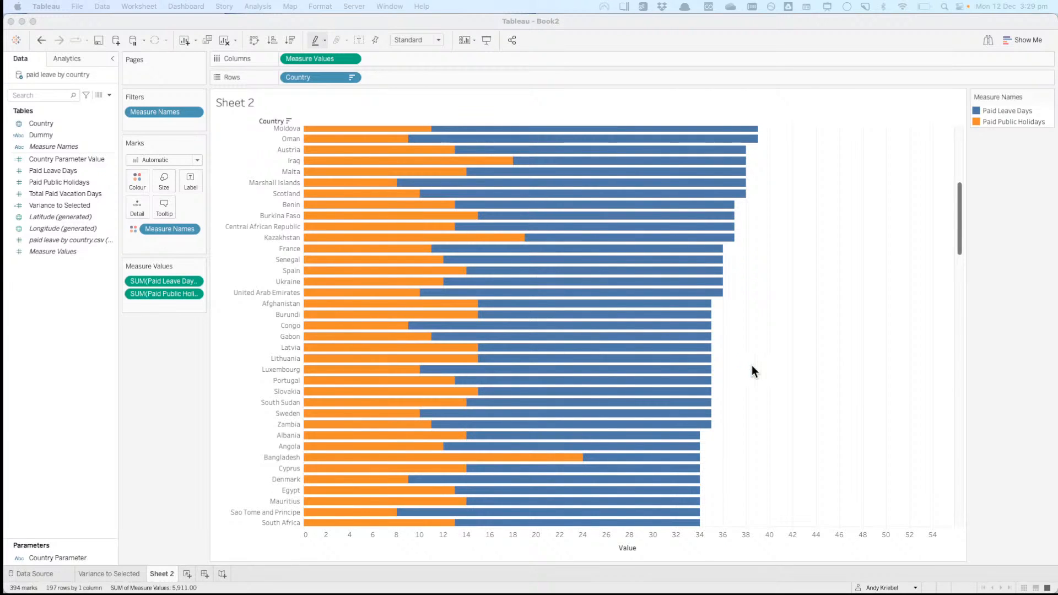
Step: Add a new worksheet and plot the Country field on a map
click(776, 371)
scroll(776, 371, up, 10)
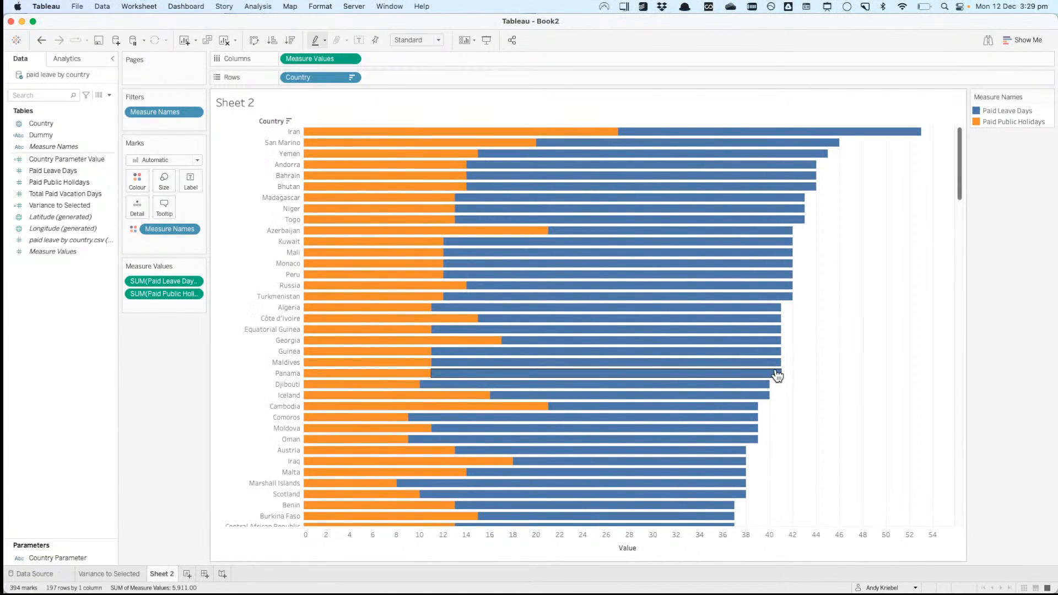
click(188, 573)
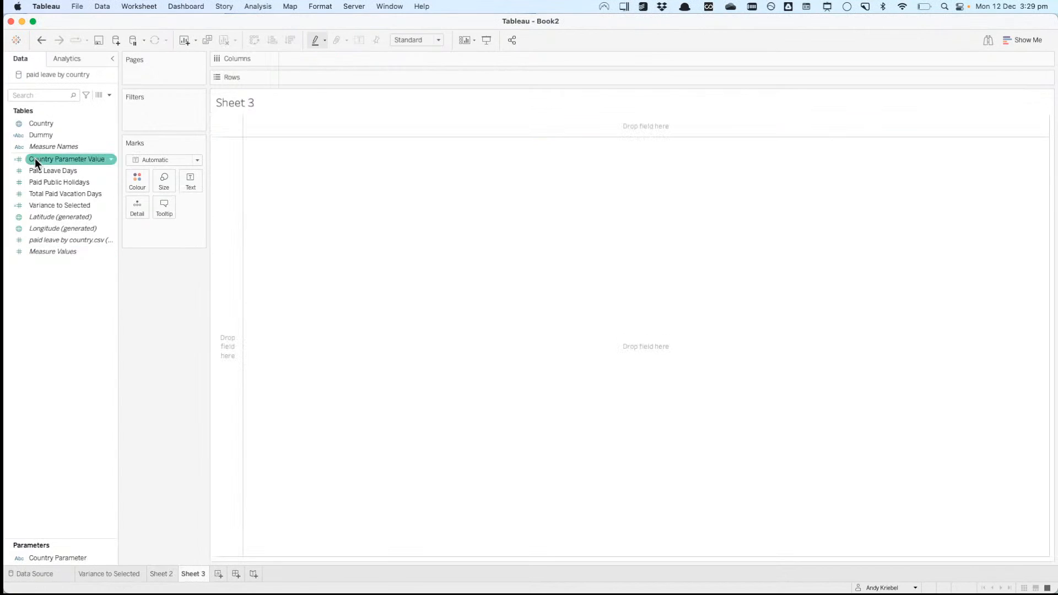
click(38, 124)
double_click(38, 127)
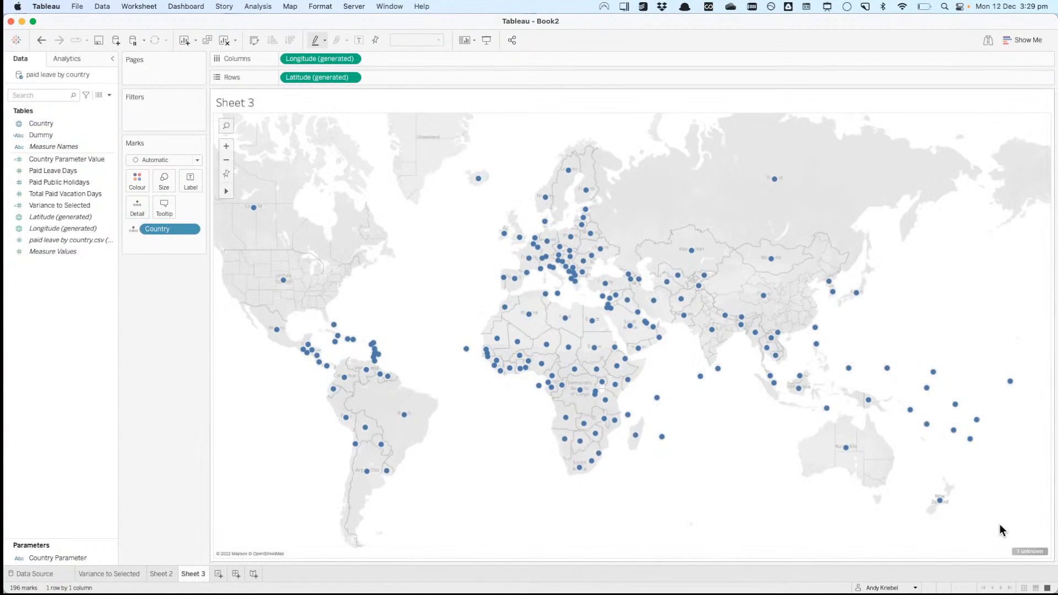
Step: Try to match the unknown location Scotland to a recognised map location by entering Scot
click(1018, 552)
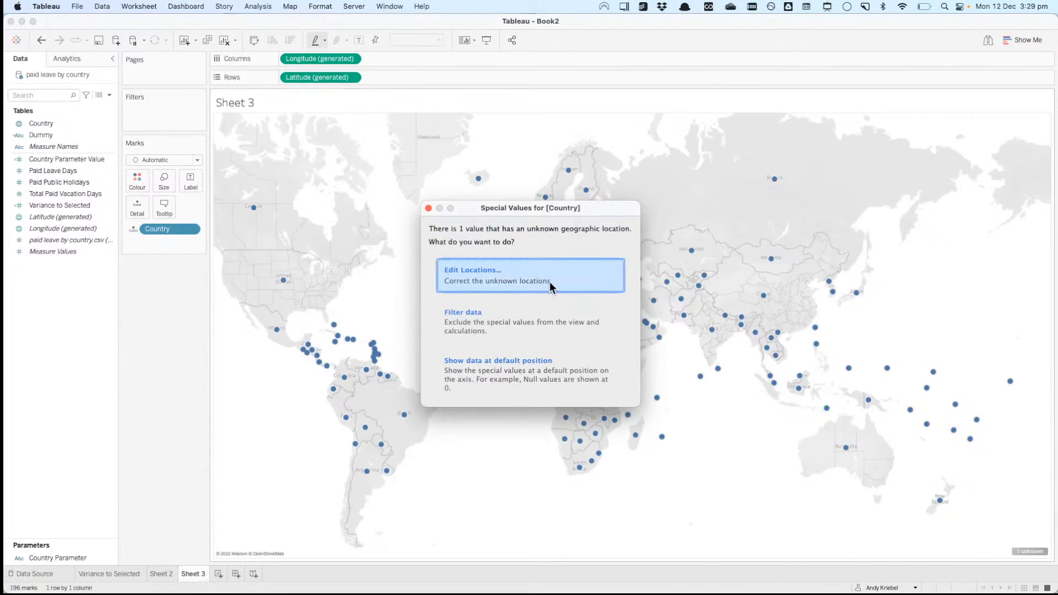
click(550, 282)
click(564, 264)
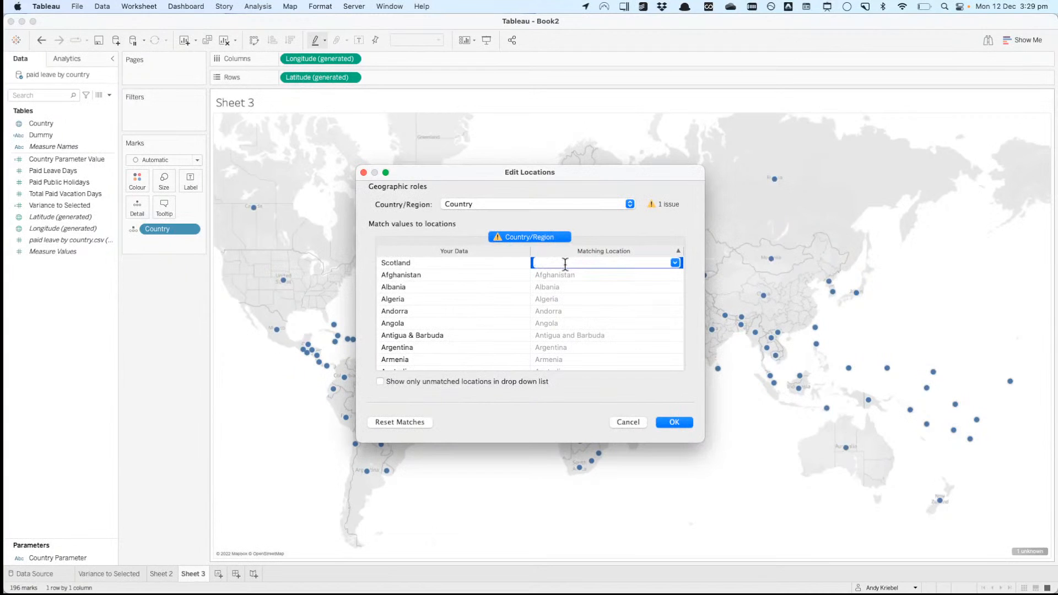
text(Scot)
key(Escape)
click(628, 422)
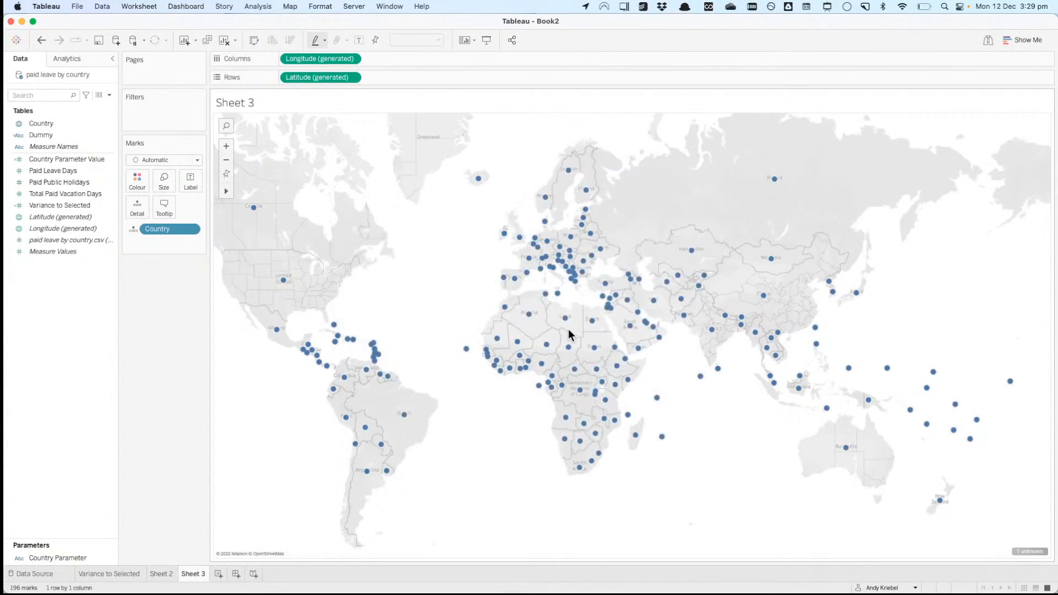
Step: Colour the countries on the map by Total Paid Vacation Days
click(59, 194)
drag(58, 194, 138, 185)
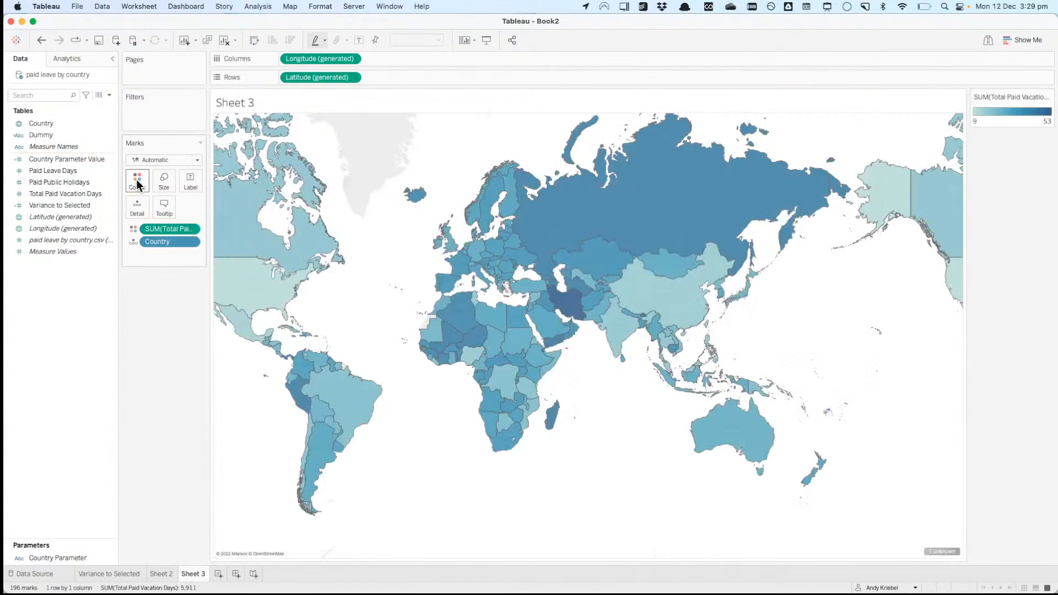
Step: Change the map marks to circles and encode Total Paid Vacation Days as size instead of colour
click(164, 160)
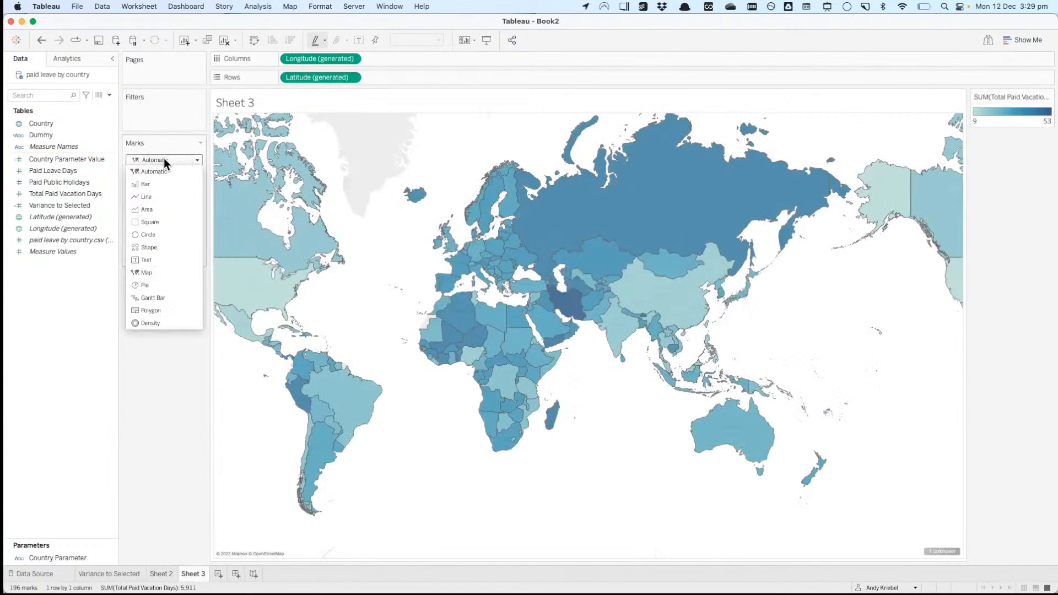
click(170, 234)
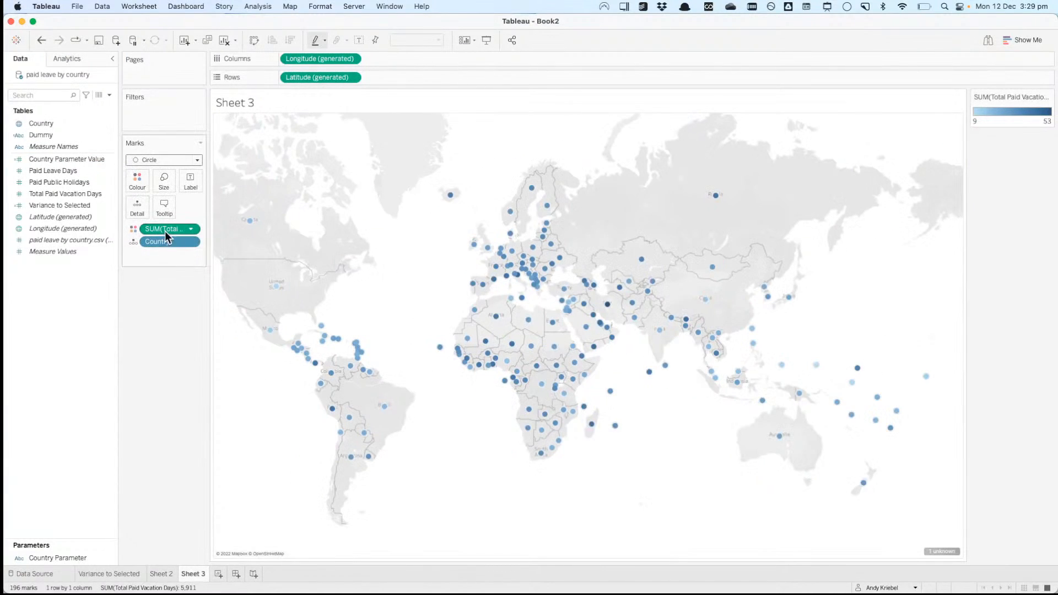
drag(163, 227, 164, 181)
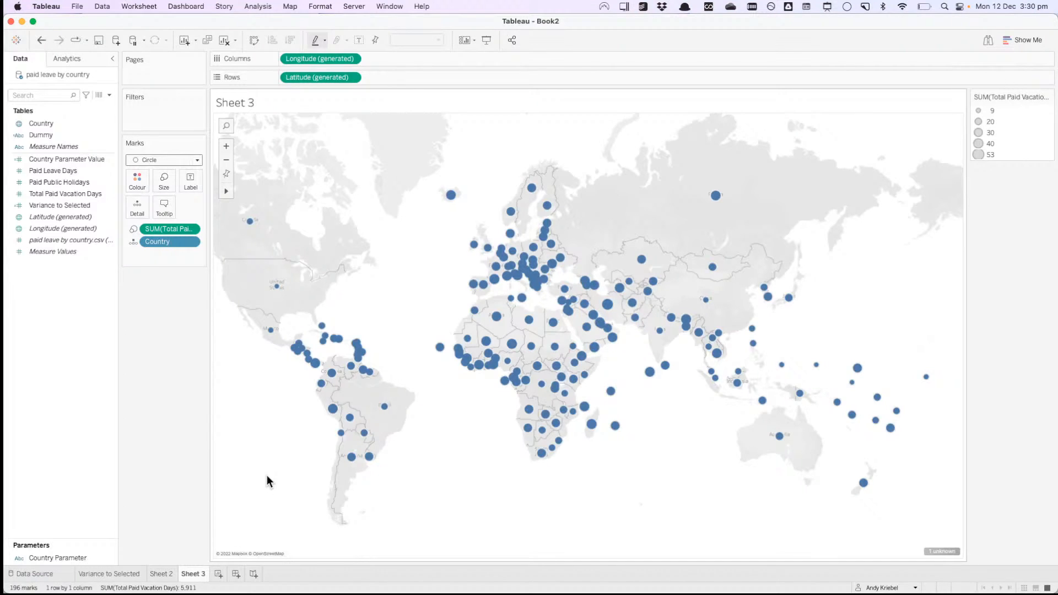
Step: Add another blank worksheet and switch to Chrome, opening workout-wednesday.com in place of the Tile-Grid-Map GitHub page
click(218, 574)
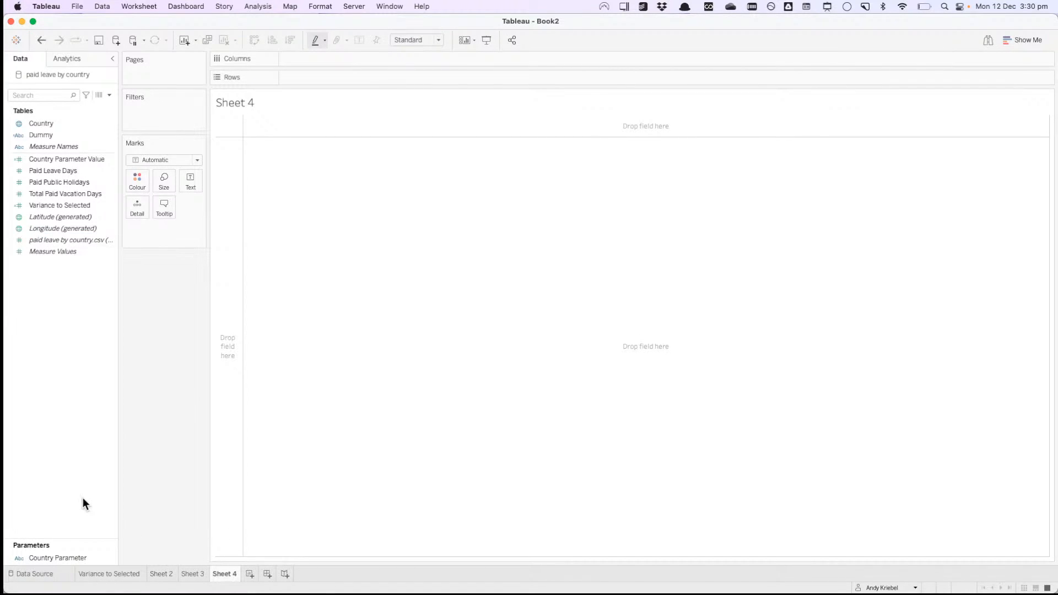
key(super+Tab)
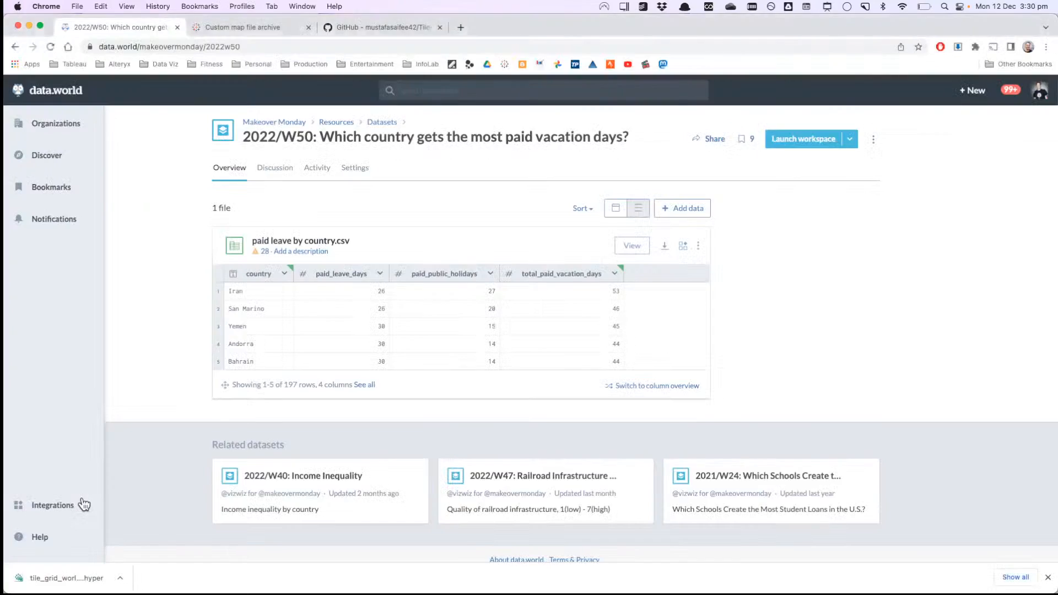
click(416, 28)
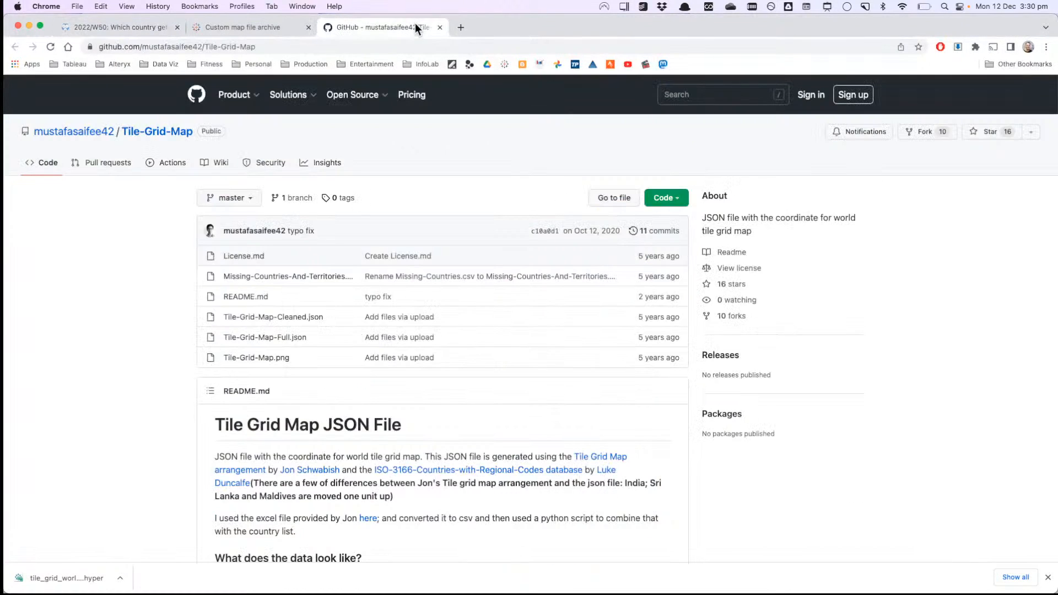
click(405, 47)
text(work)
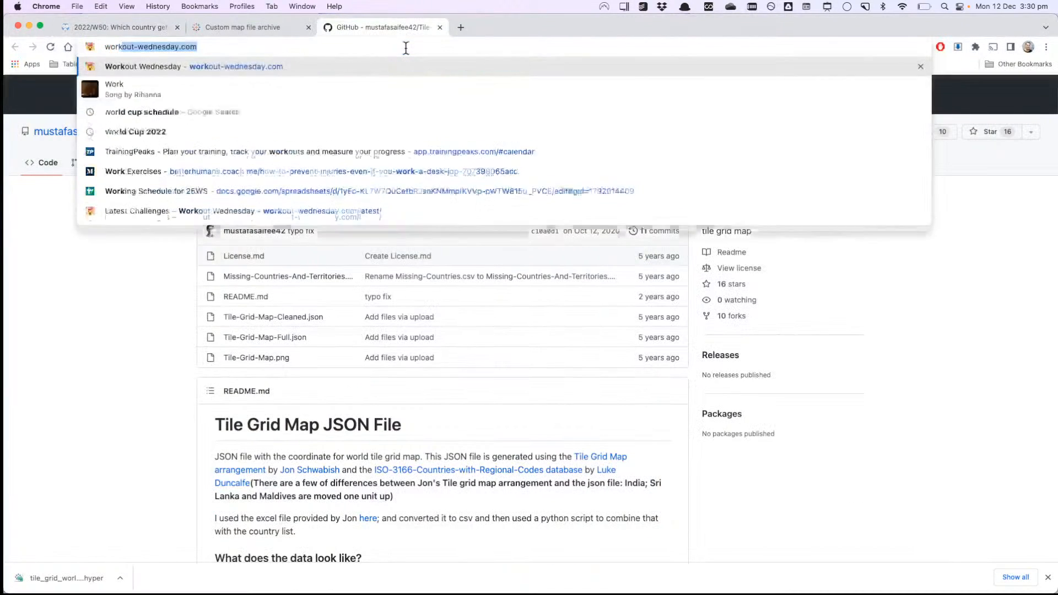
key(Return)
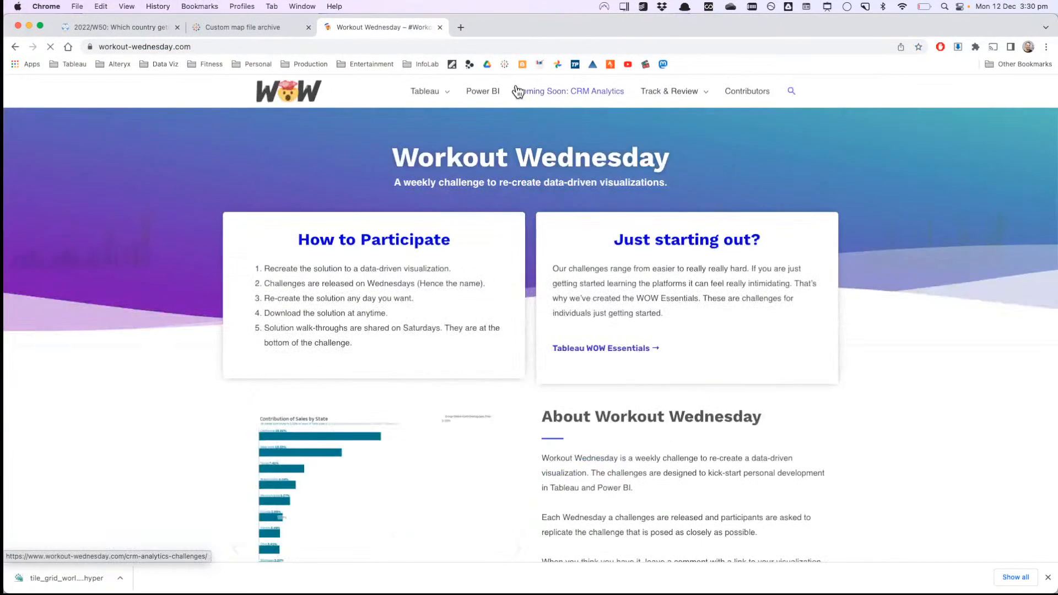
Step: Browse the latest Tableau challenges, find #WOW2022 Week 31: Let's build a KPI dashboard, and open its published viz on Tableau Public
mouse_move(435, 89)
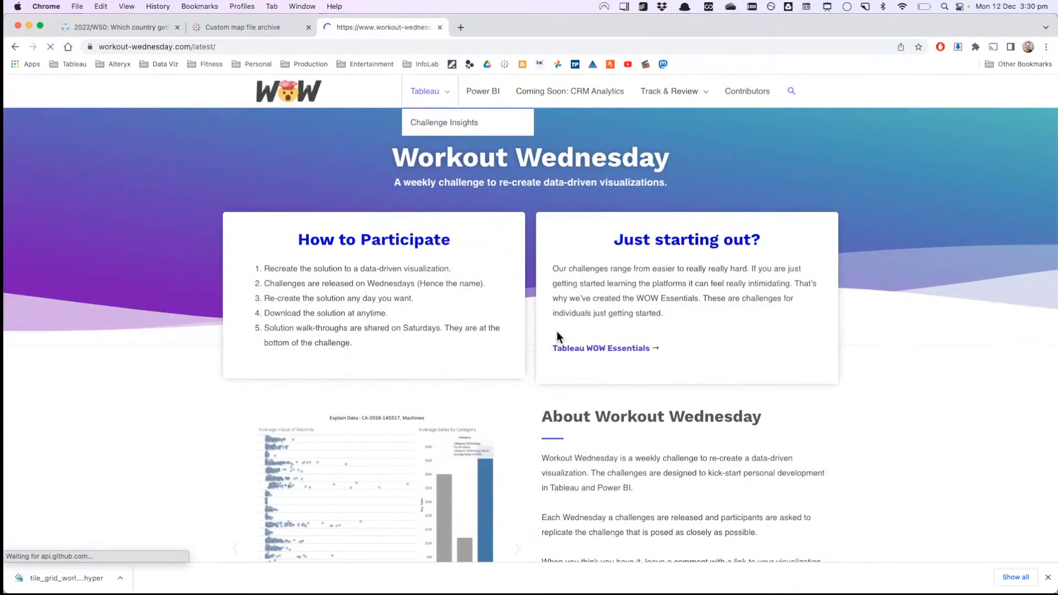
scroll(557, 332, down, 1)
scroll(556, 332, down, 7)
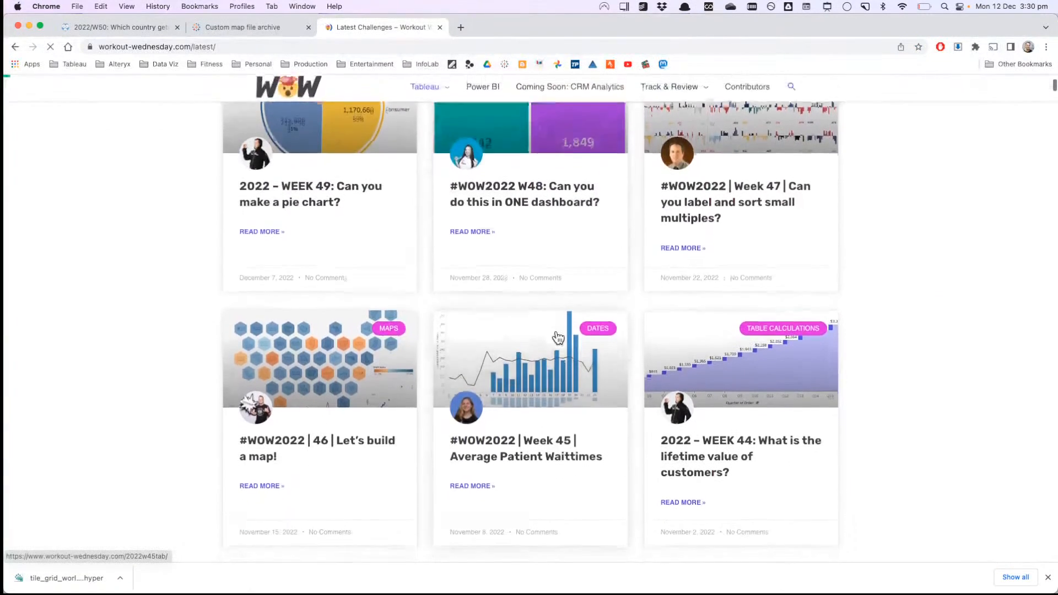
scroll(558, 337, down, 5)
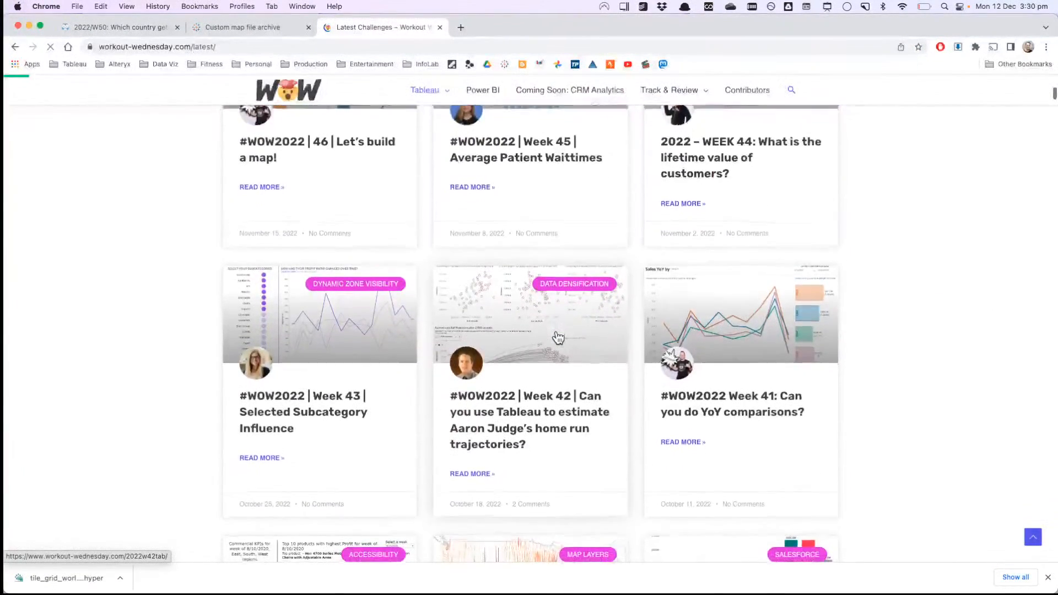
scroll(558, 337, down, 11)
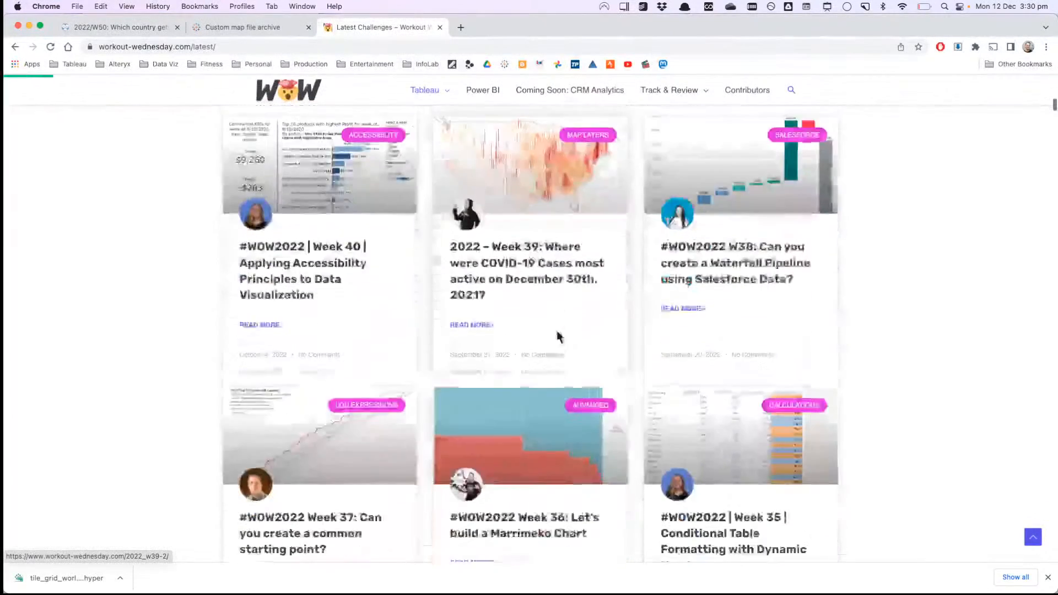
scroll(557, 336, down, 9)
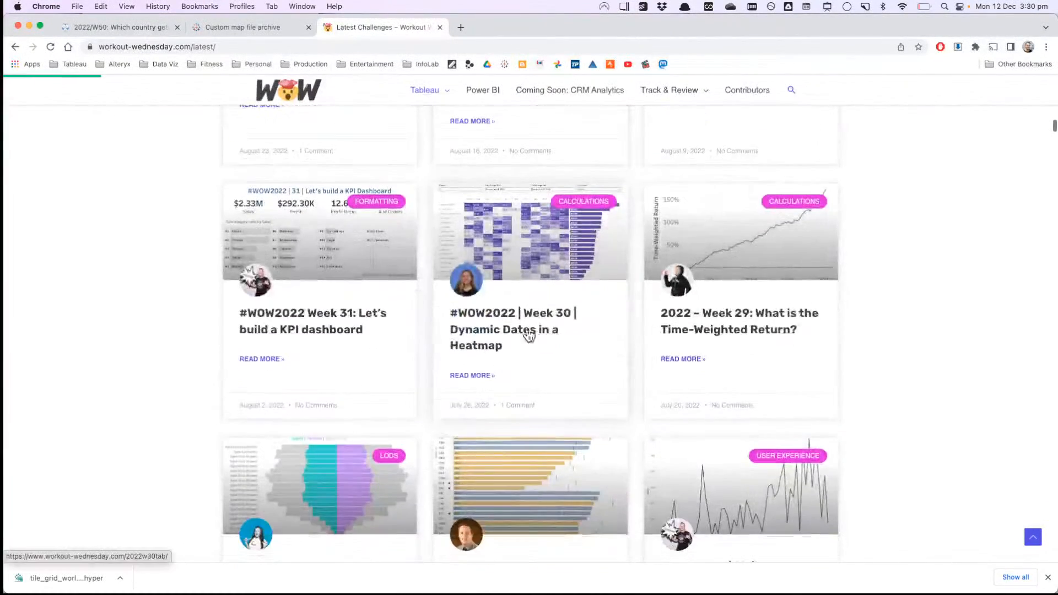
click(341, 313)
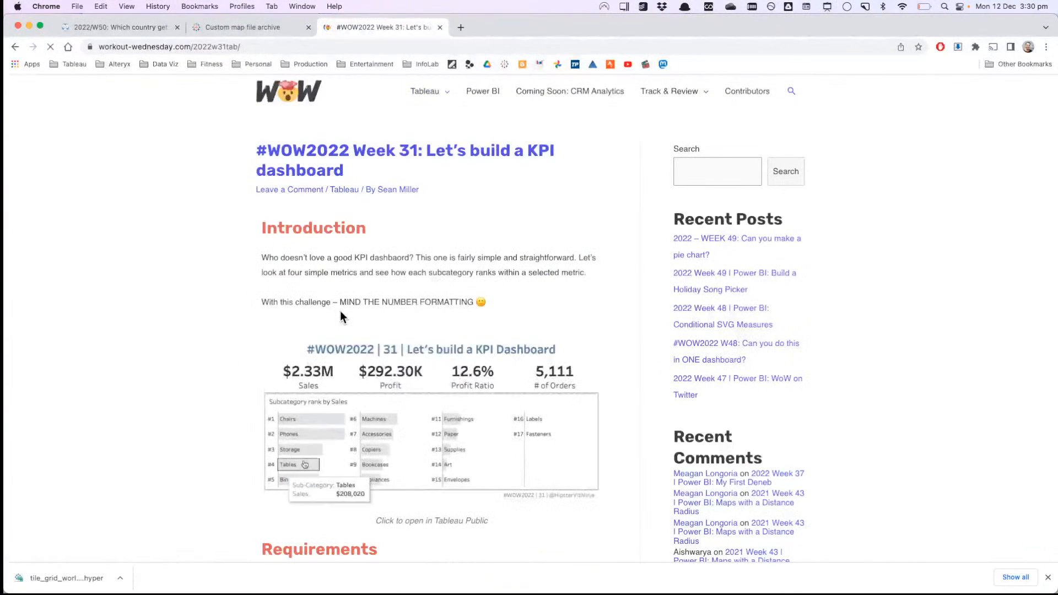
click(382, 400)
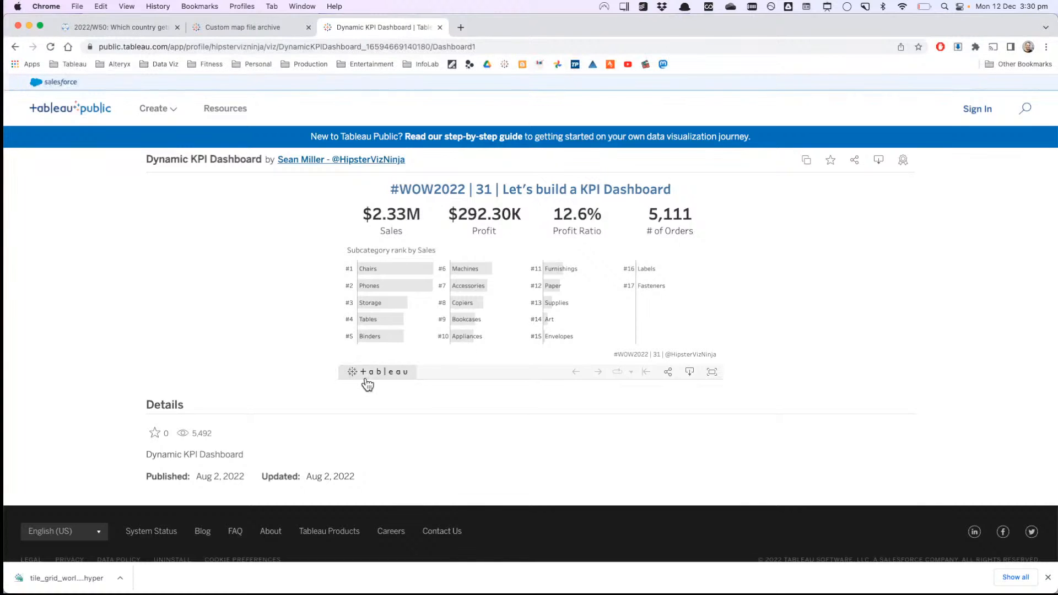
click(1048, 577)
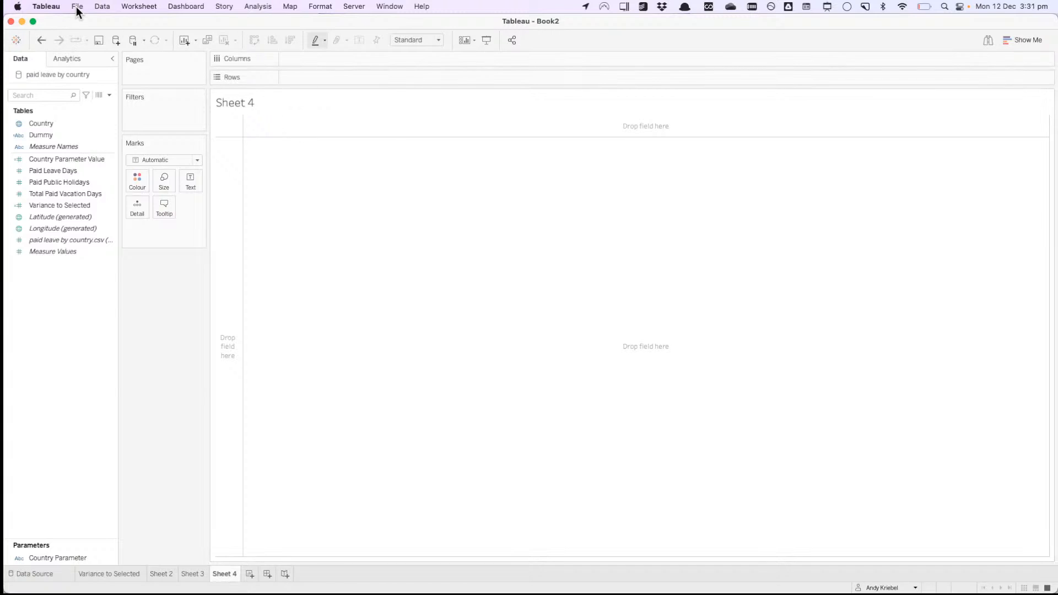
Step: In Tableau, open the workbook #WOW2022 Week 31 - Ranked KPI Dashboard and go to the worksheet behind its Sub-Category Rank by Sales chart
click(76, 6)
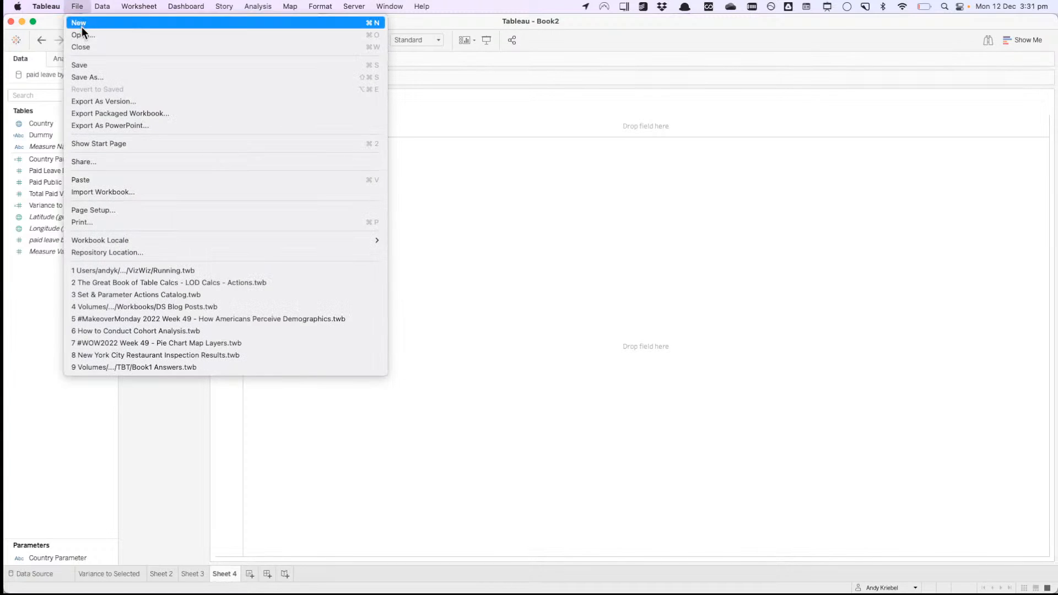
click(82, 34)
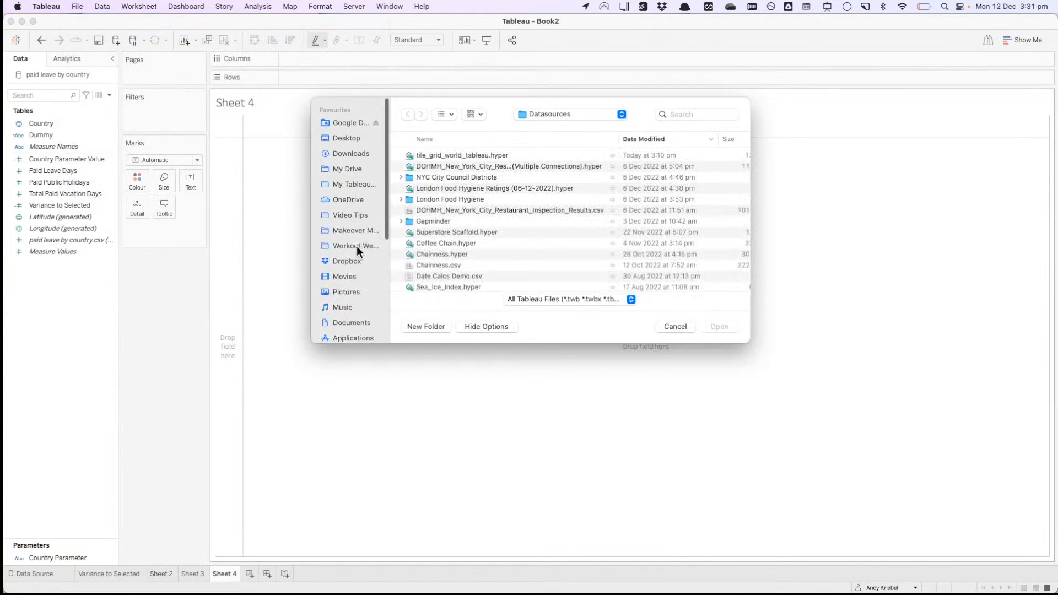
click(357, 246)
double_click(410, 154)
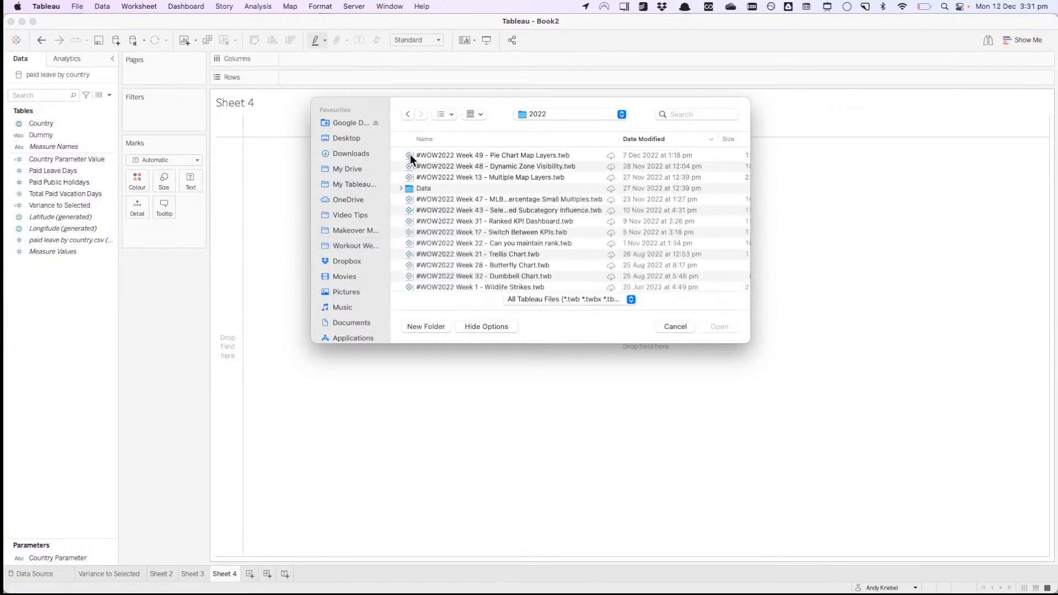
double_click(409, 219)
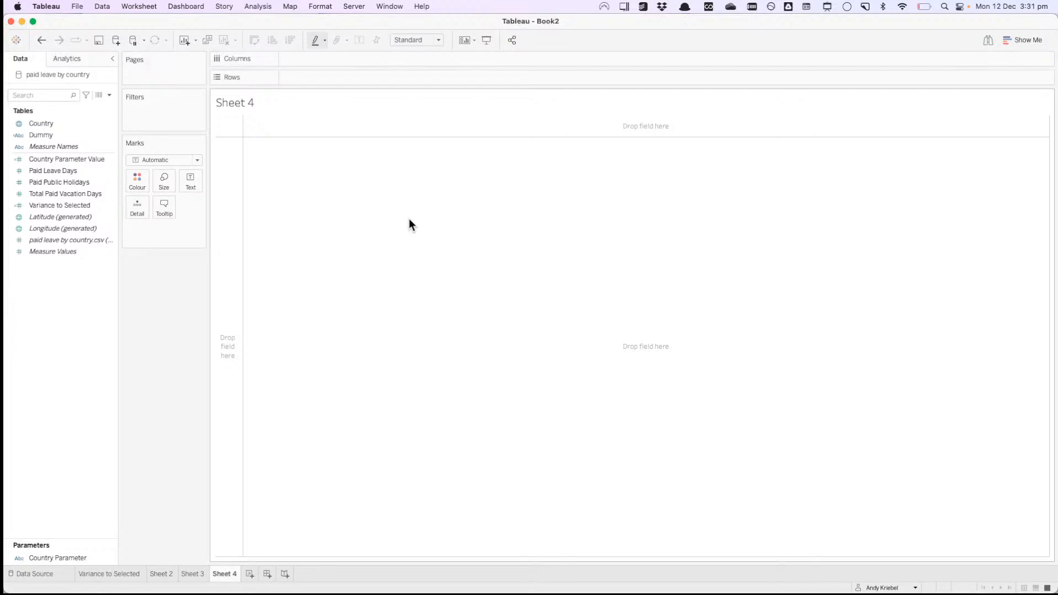
key(super+n)
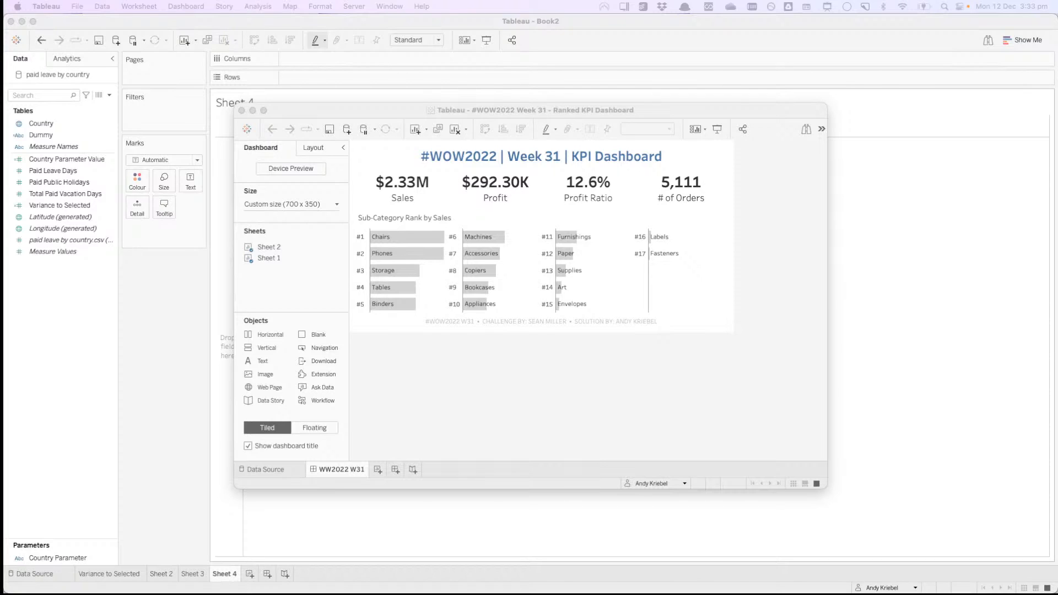
double_click(343, 110)
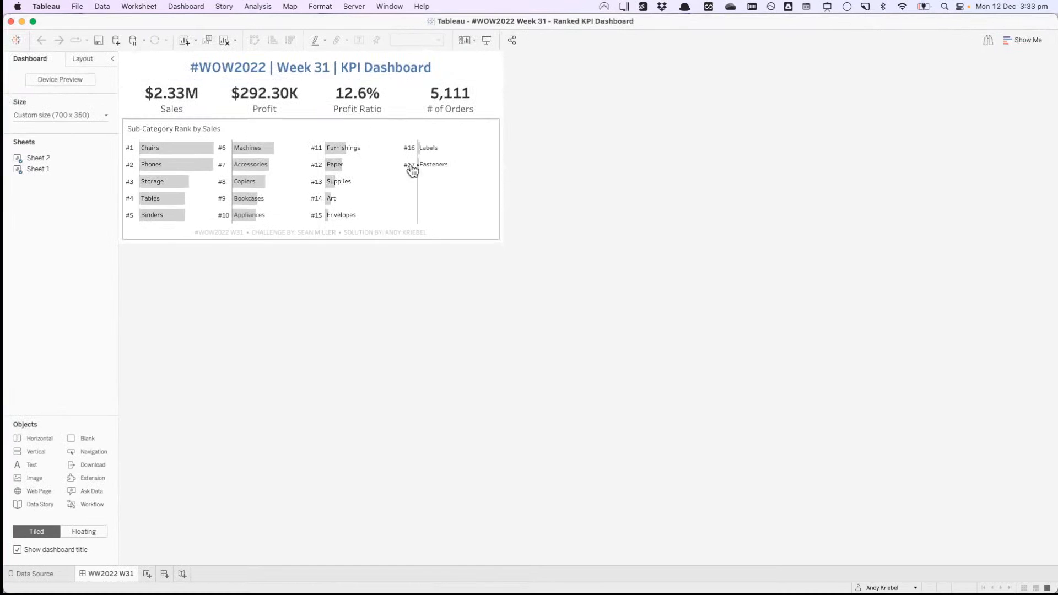
click(449, 192)
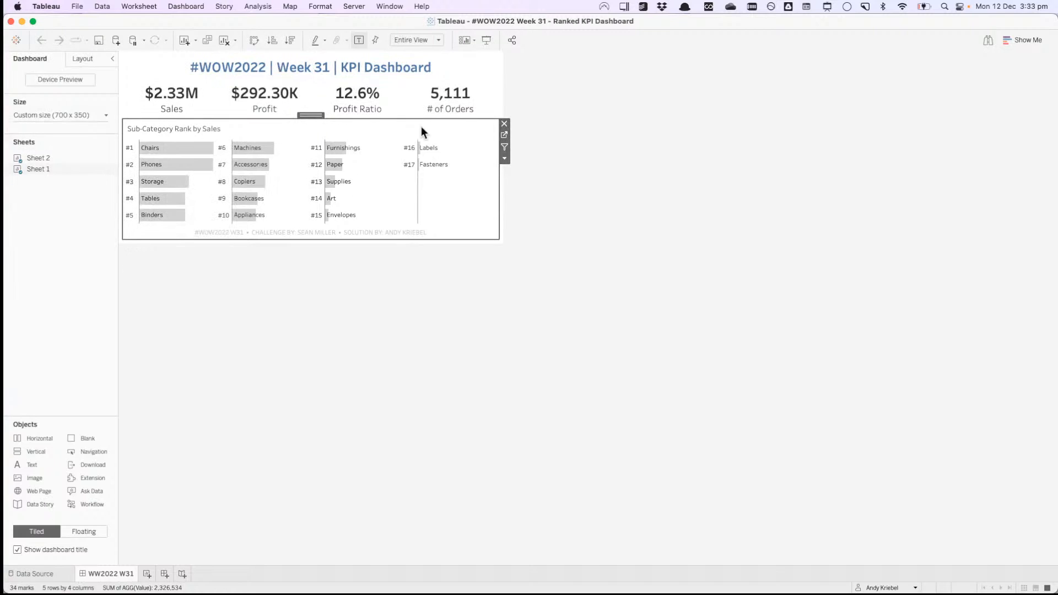
click(504, 136)
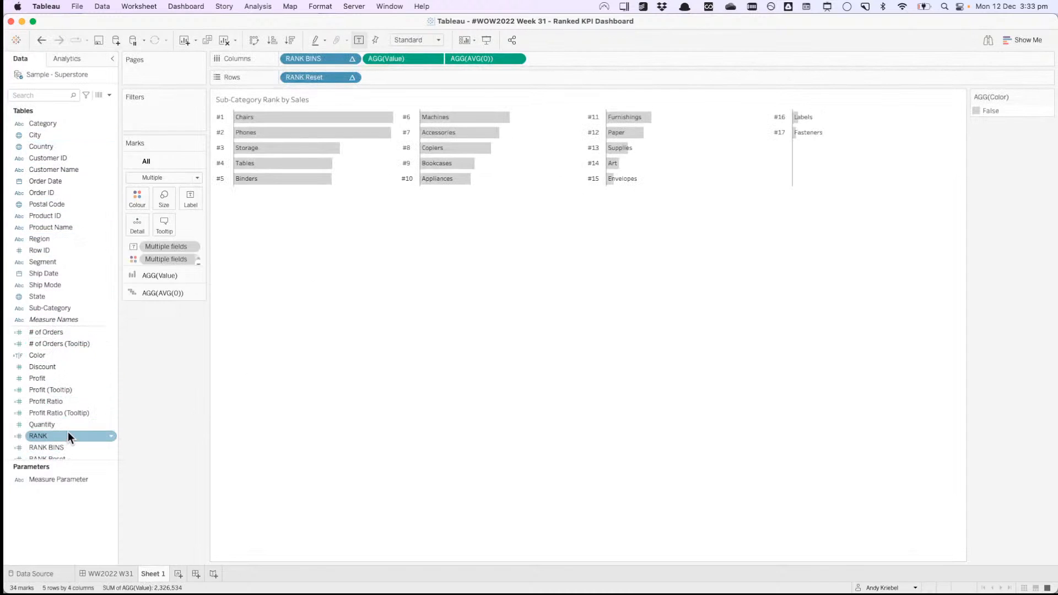
Step: Review the formulas of the RANK BINS and RANK Reset calculated fields without changing them
scroll(68, 431, down, 5)
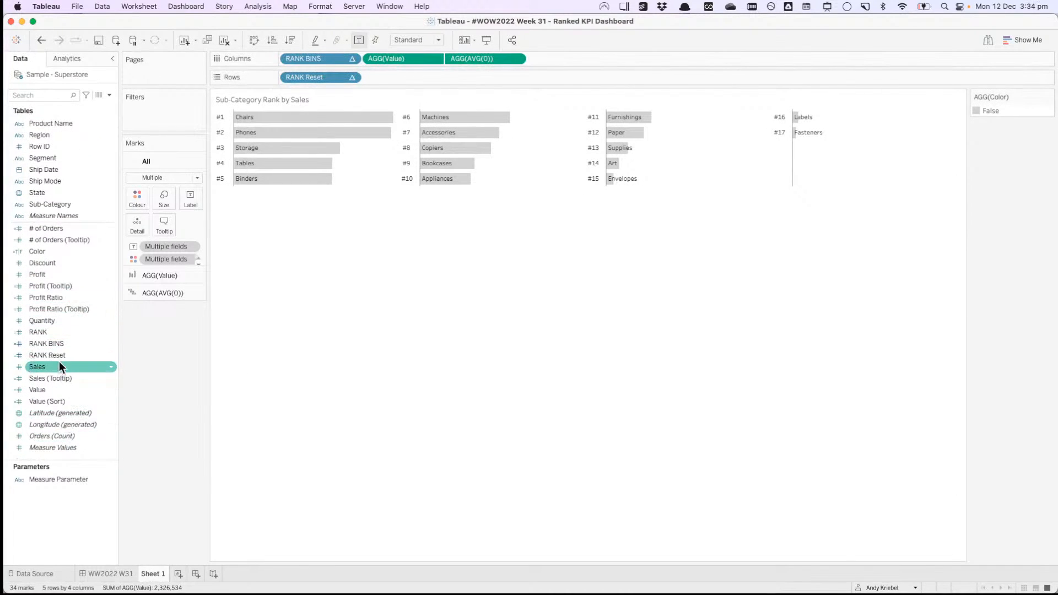
right_click(67, 342)
click(90, 391)
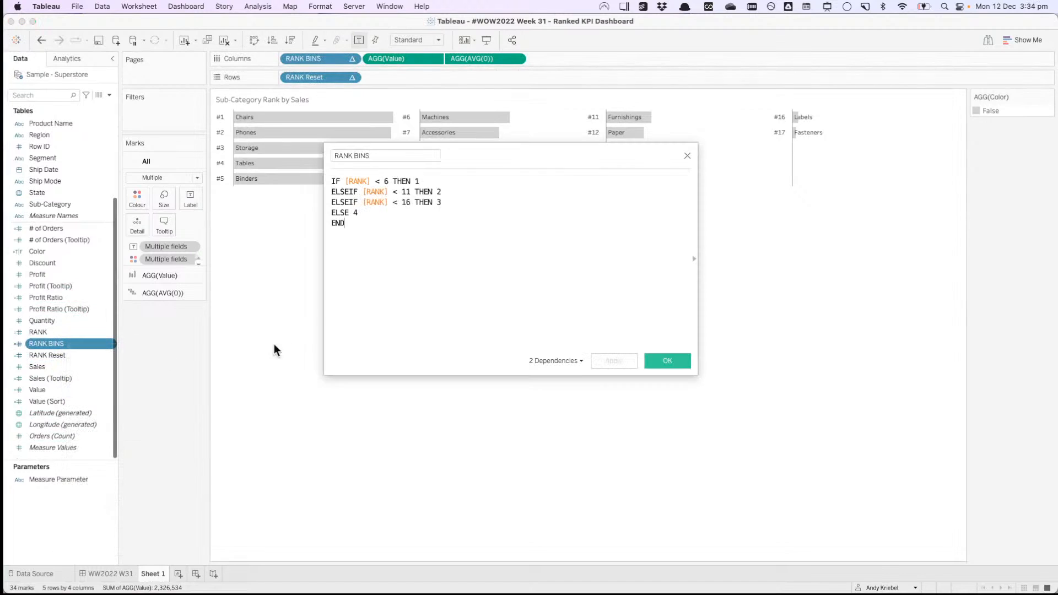
click(662, 359)
right_click(69, 358)
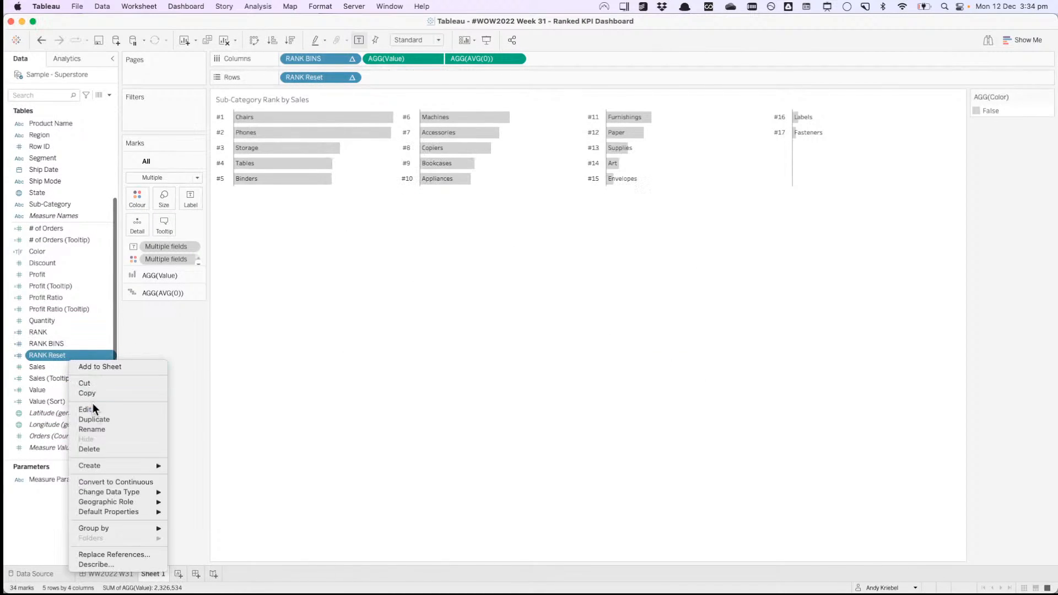
click(106, 411)
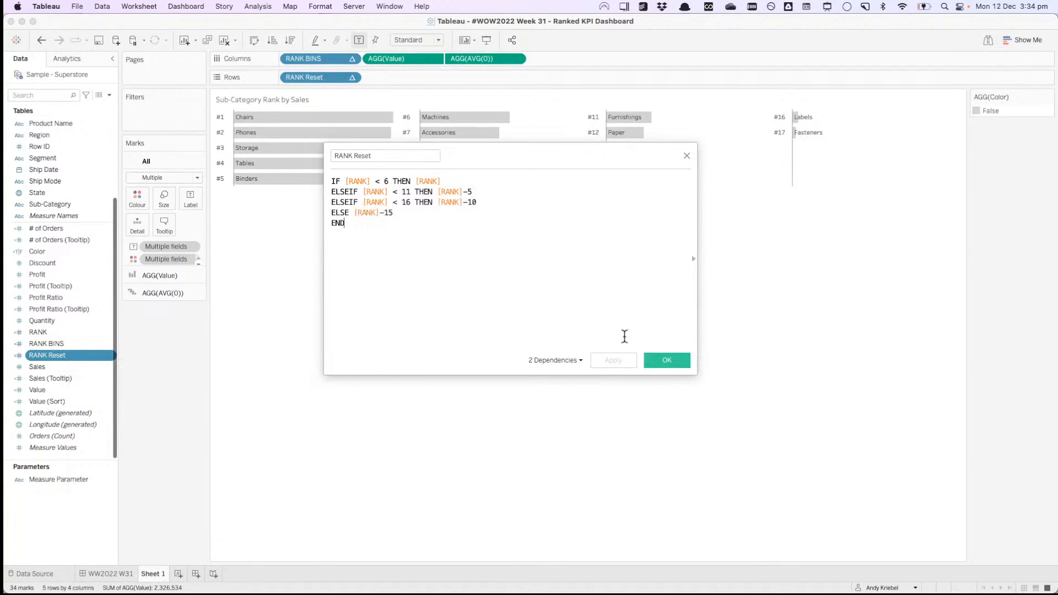
click(656, 359)
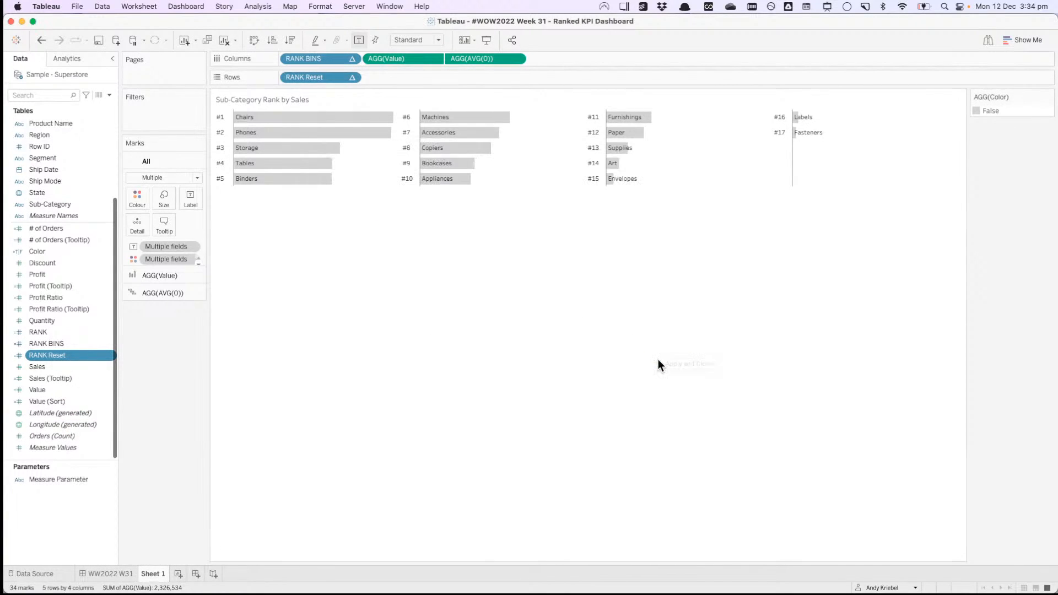
Step: Copy the RANK, RANK BINS and RANK Reset fields and paste them into the paid leave by country data source in Book2
shift+click(48, 334)
right_click(49, 334)
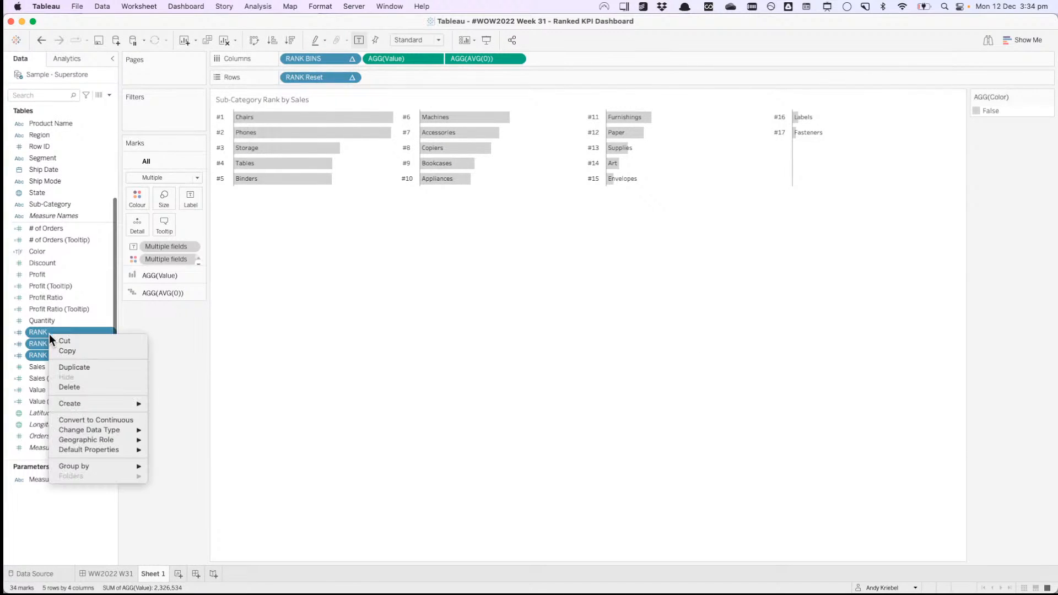
click(74, 350)
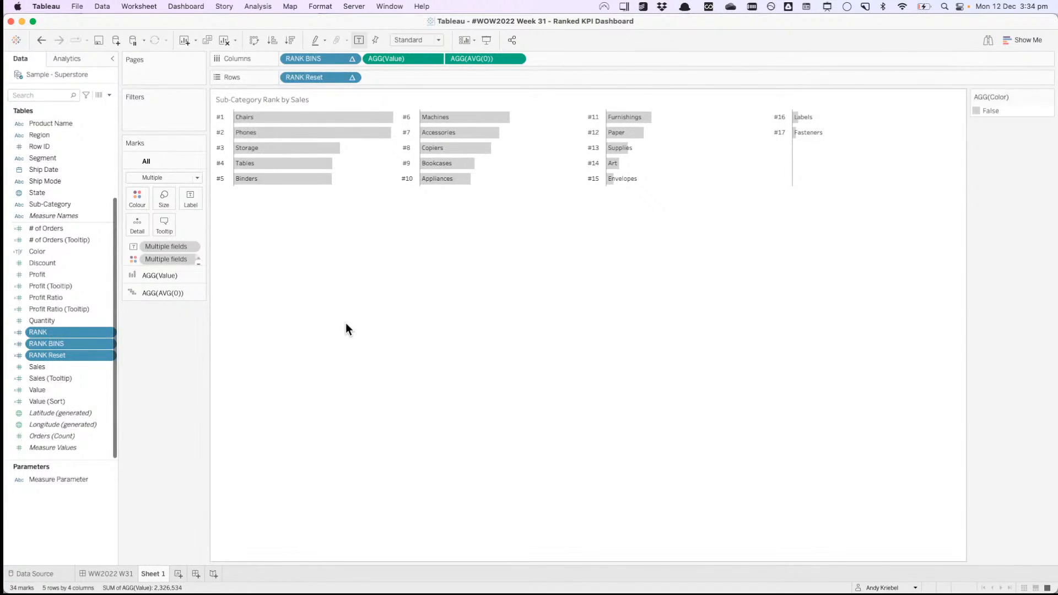
key(super+Tab)
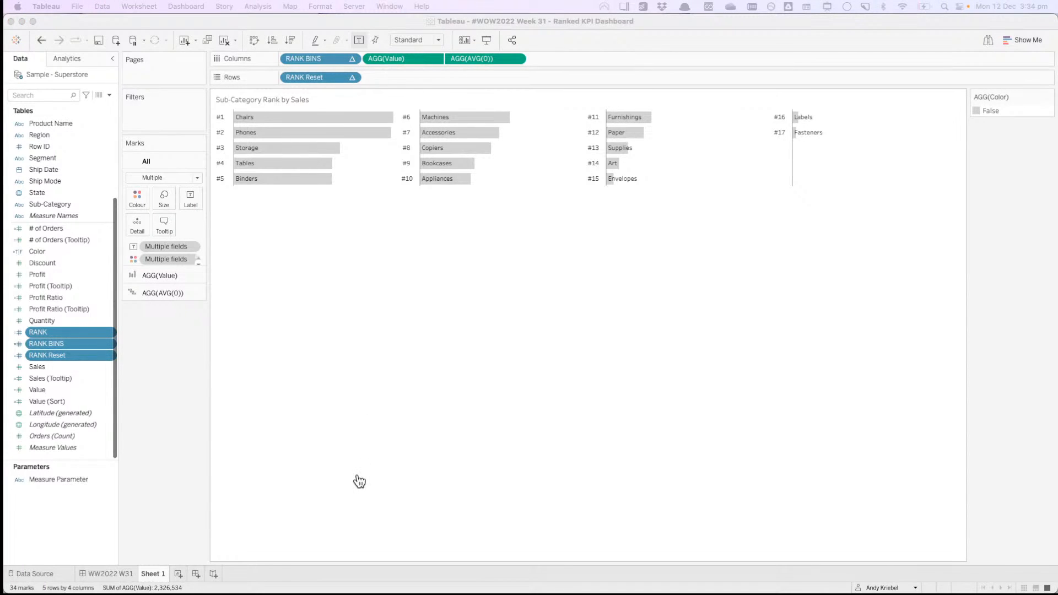
key(super+Tab)
right_click(71, 317)
click(88, 323)
click(77, 324)
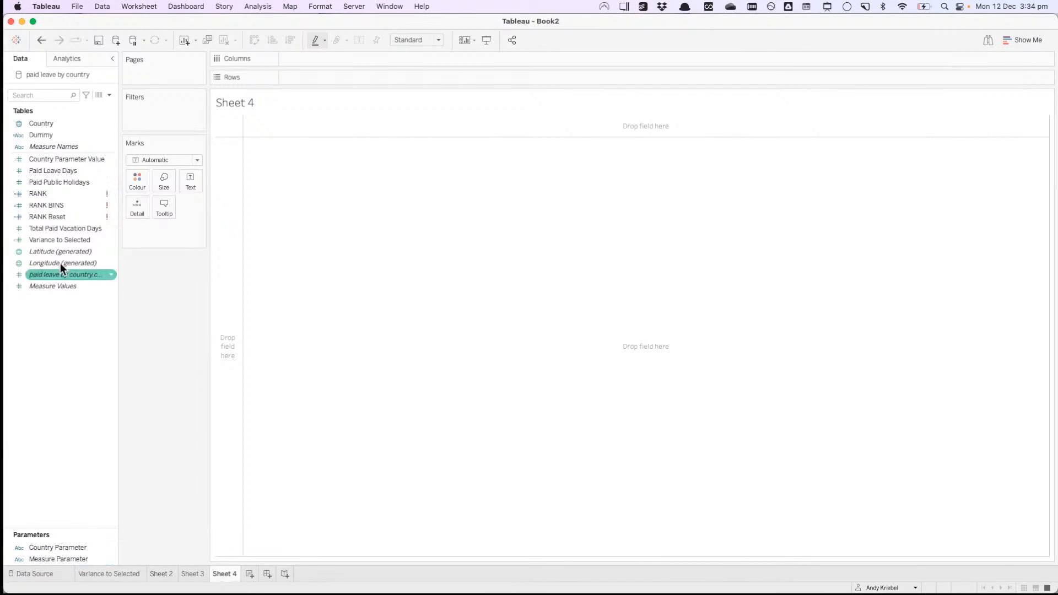
Step: Replace Value (Sort) in the pasted RANK calculation with the Total Paid Vacation Days field
right_click(58, 194)
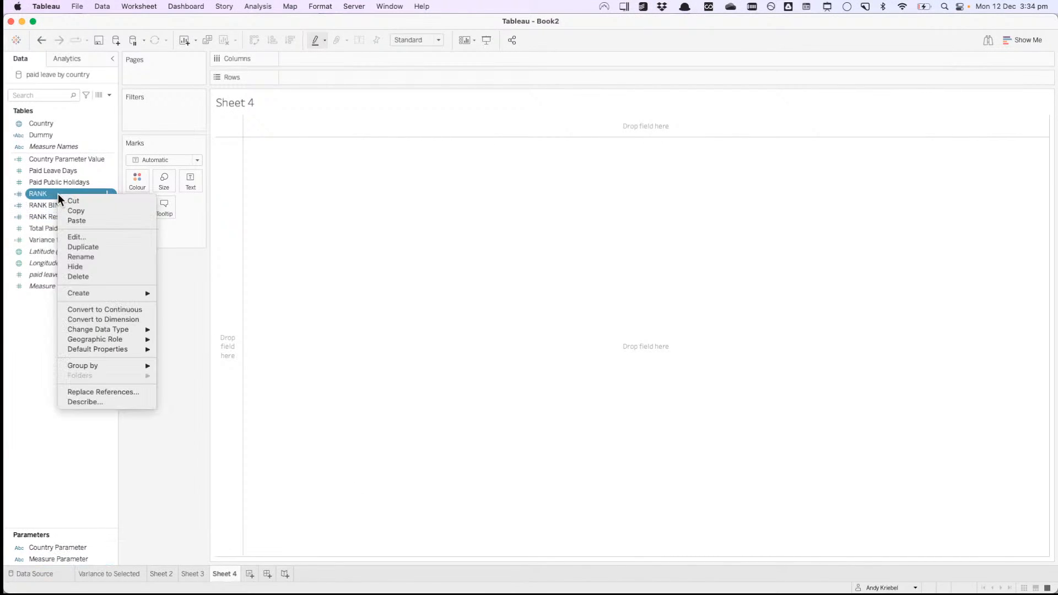
click(74, 236)
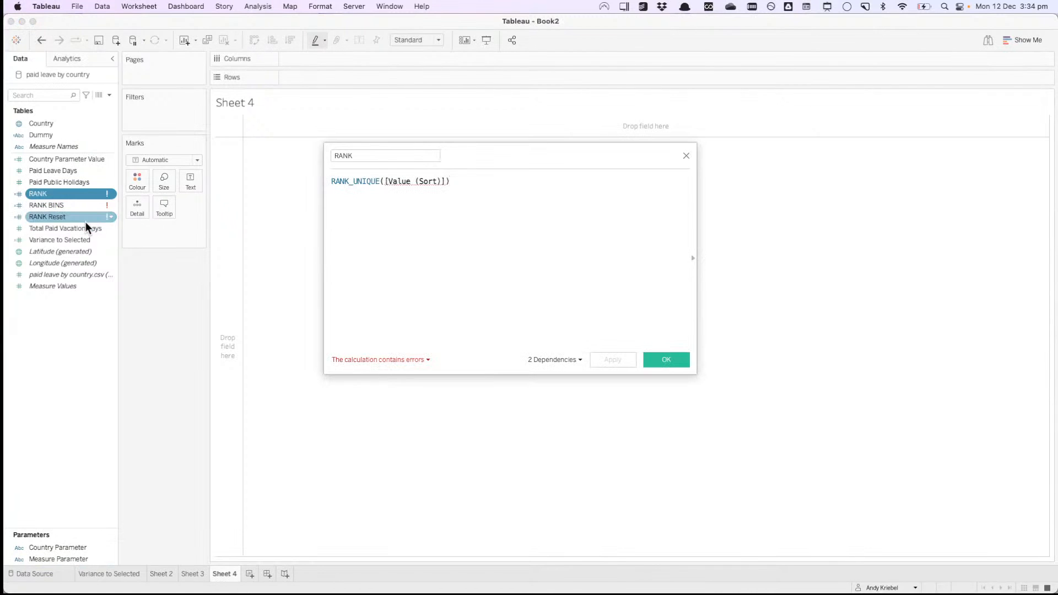
drag(74, 230, 416, 197)
click(674, 360)
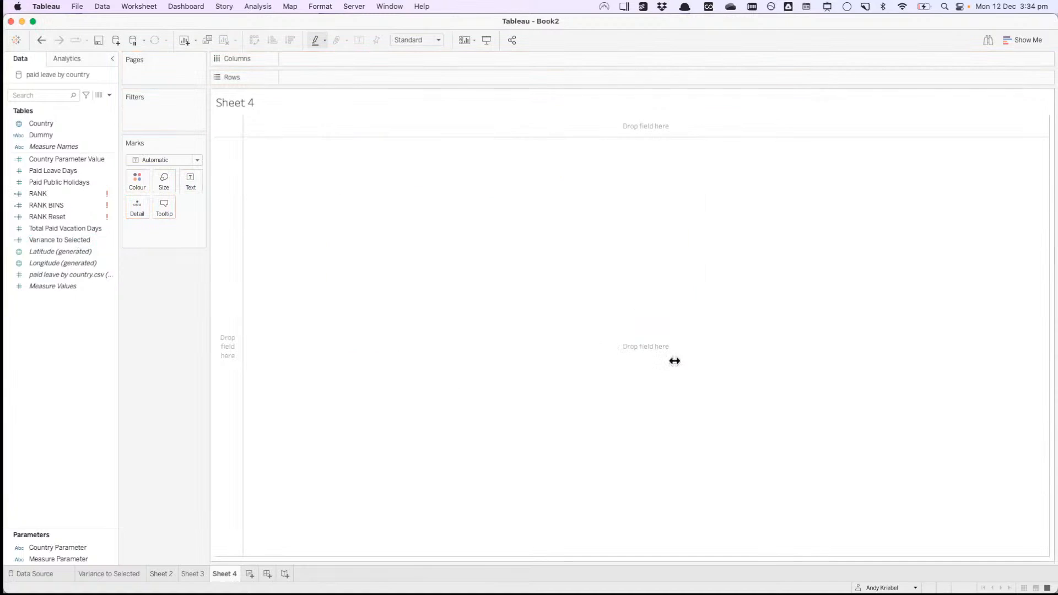
Step: Check the RANK calculation's error and aggregate its field so the formula is RANK_UNIQUE(SUM([Total Paid Vacation Days]))
click(60, 195)
right_click(61, 198)
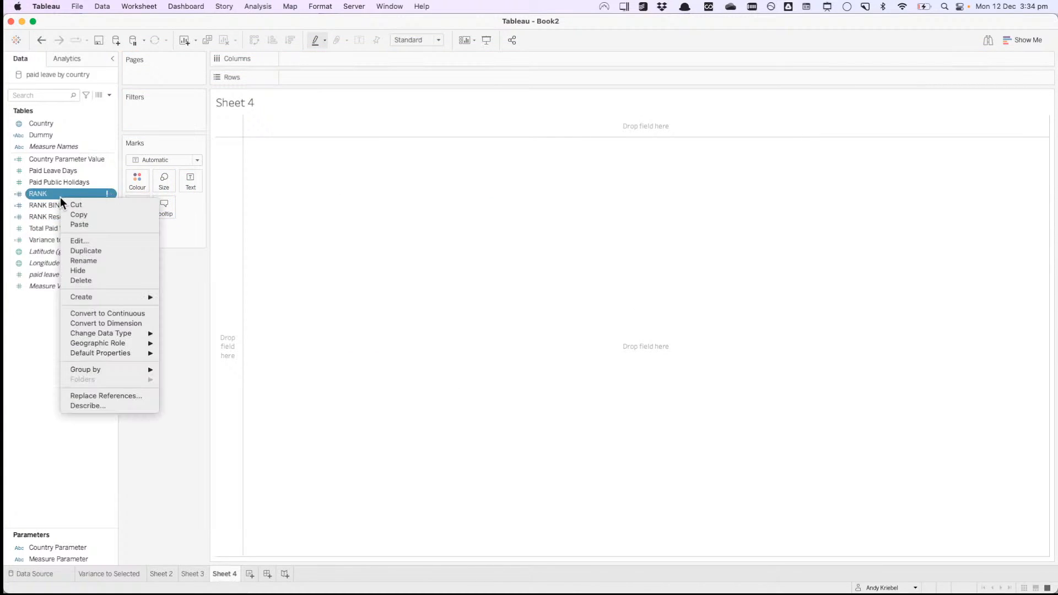
click(78, 240)
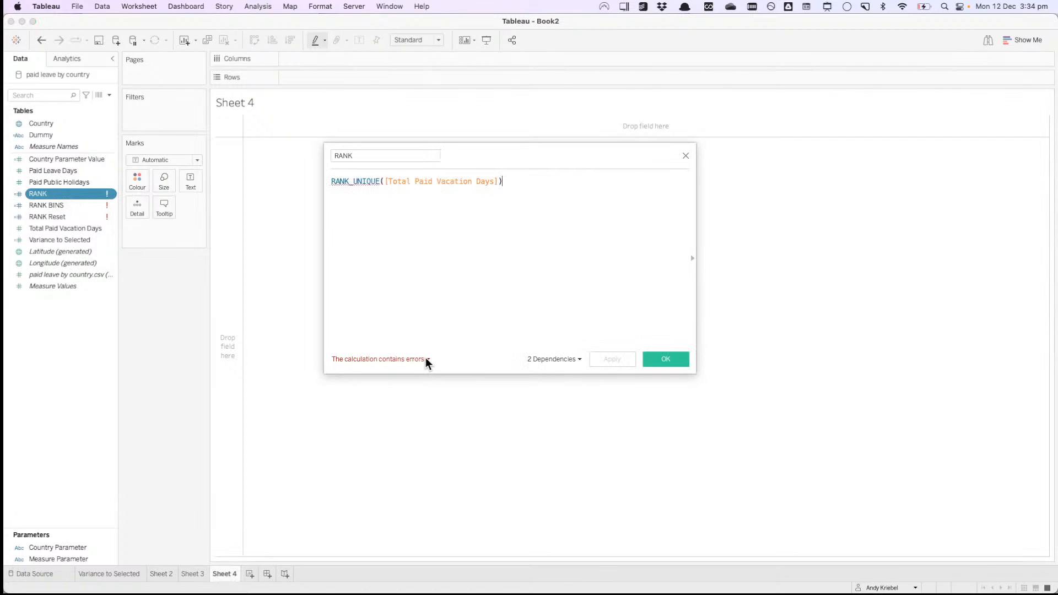
click(426, 358)
click(472, 334)
click(384, 182)
text(SUM()
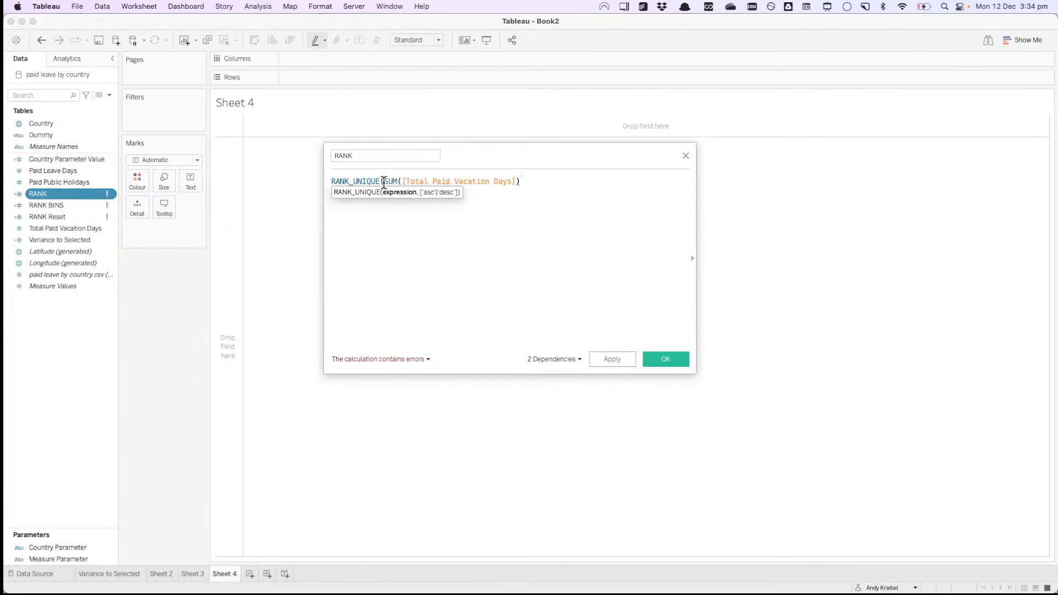
text())
click(664, 360)
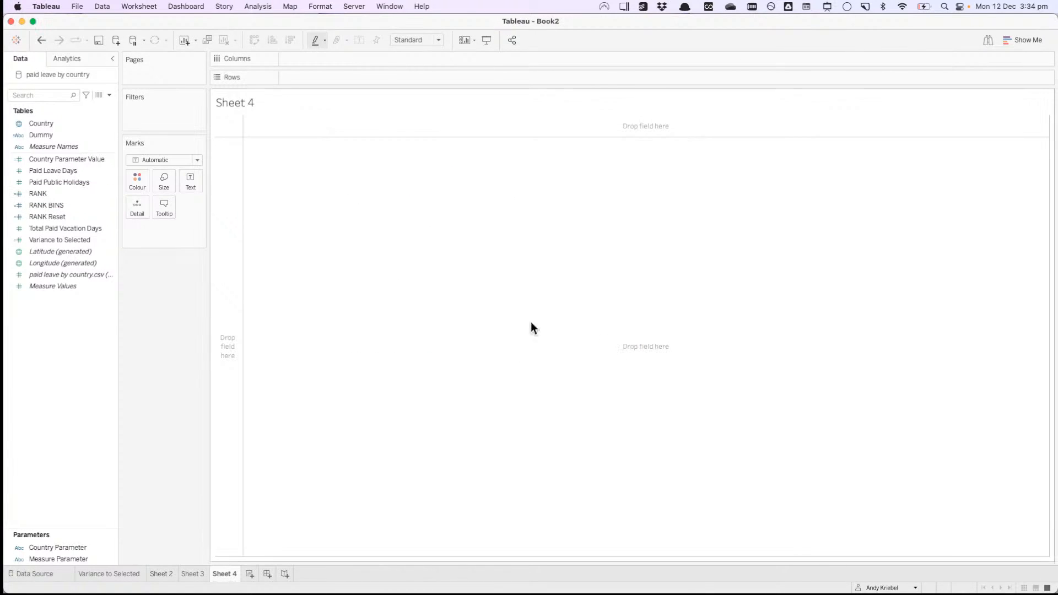
click(87, 206)
key(super+Tab)
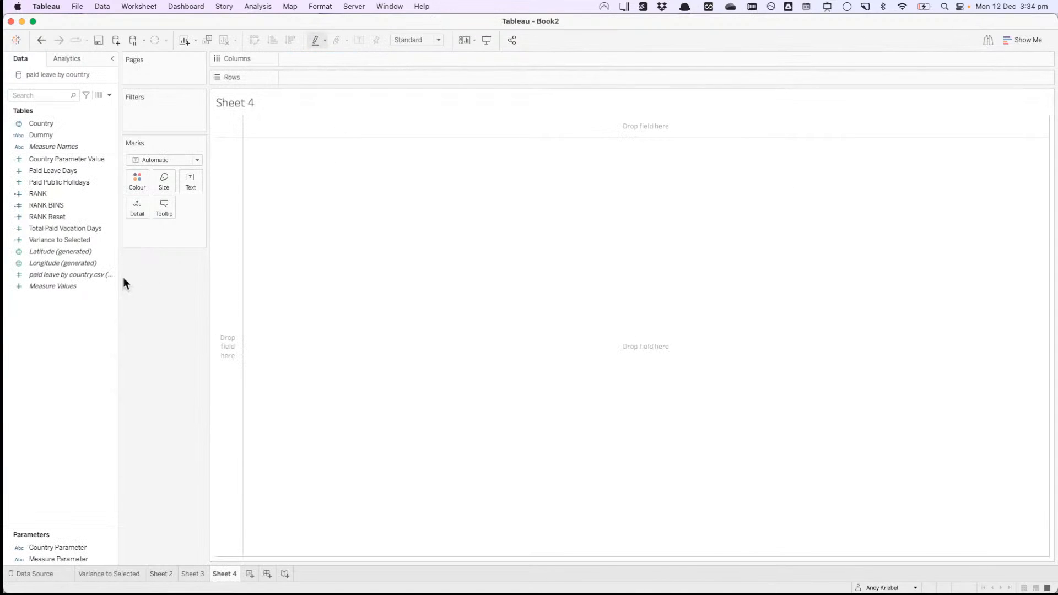
right_click(51, 204)
click(39, 396)
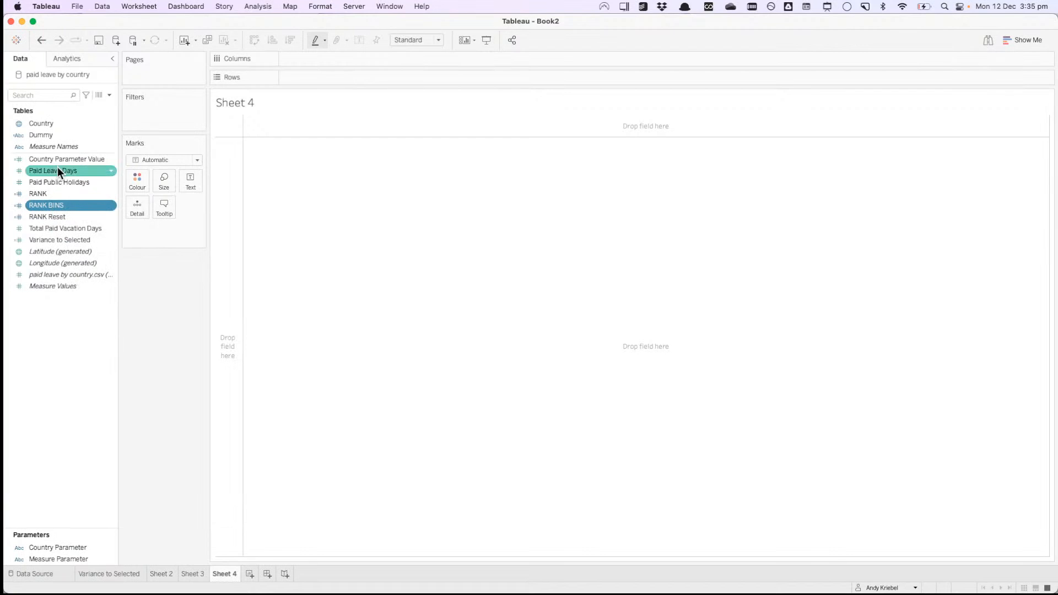
Step: List every country as a row on Sheet 4 by adding the Country field to the view
drag(48, 124, 219, 179)
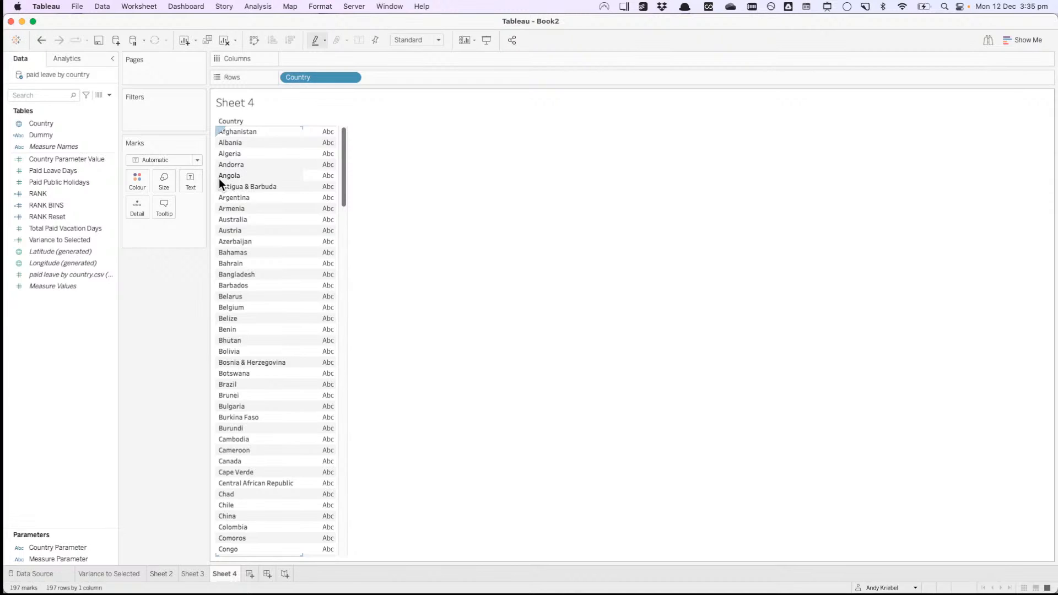
Step: Put RANK BINS on columns and RANK Reset on rows of Sheet 4, and move Country to detail
click(53, 195)
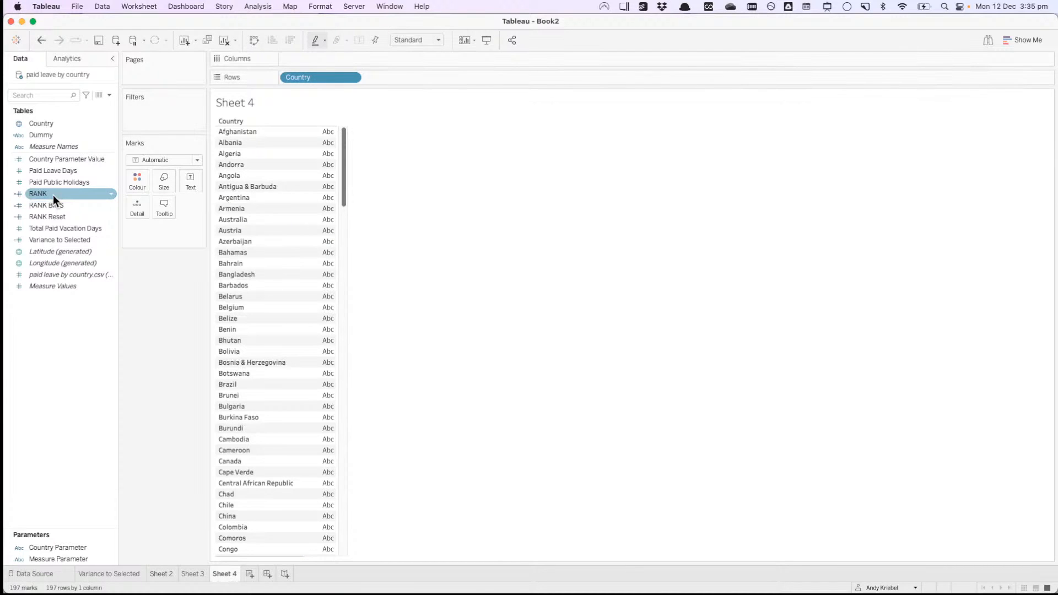
drag(52, 207, 392, 74)
drag(302, 82, 149, 186)
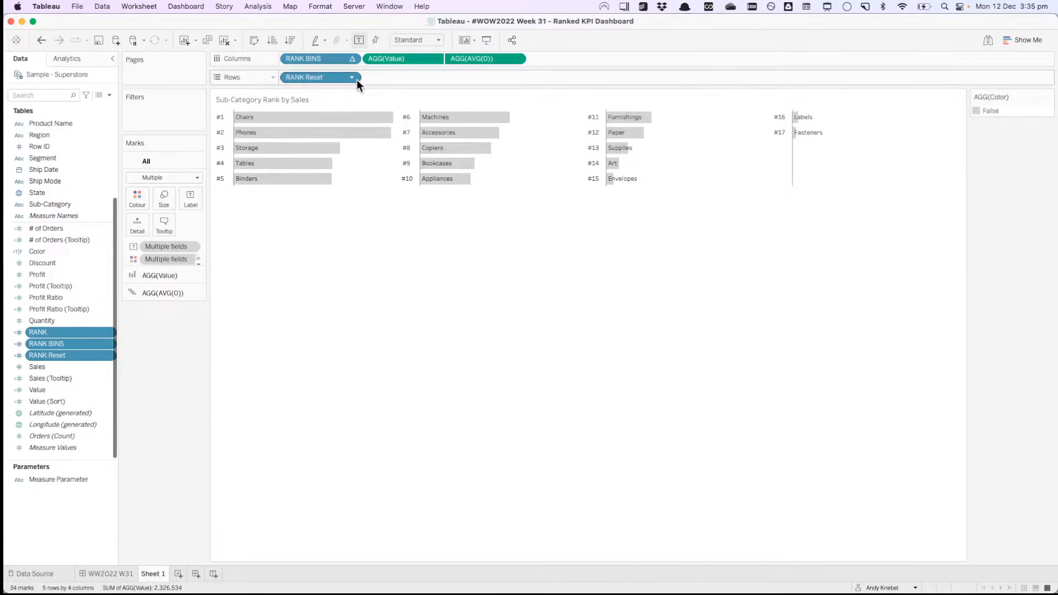
Step: Check the RANK Reset settings in the Week 31 workbook and make RANK Reset and RANK BINS in Book2 compute using Country
click(353, 80)
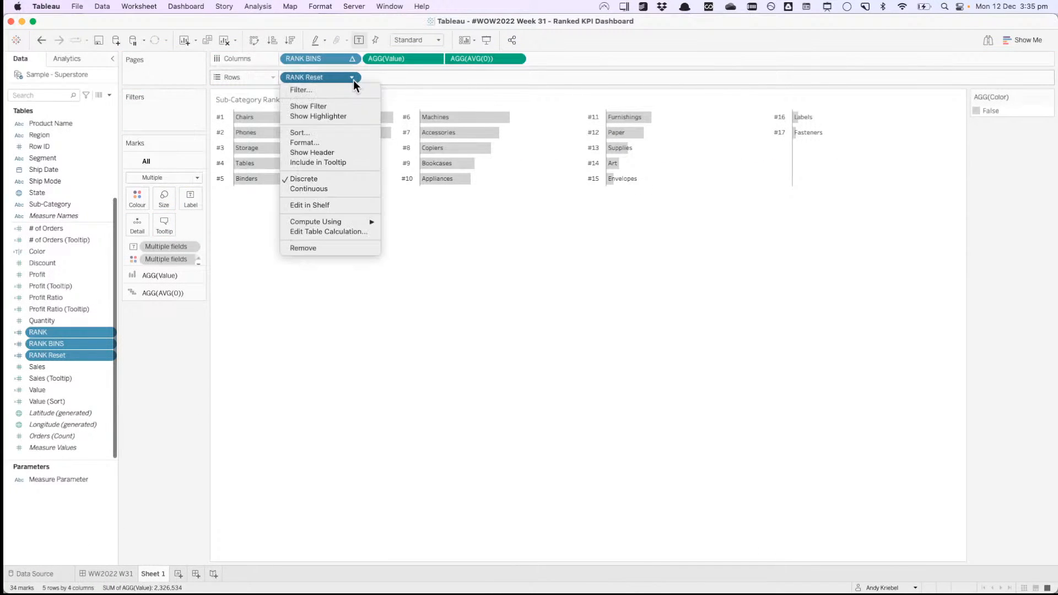
mouse_move(350, 223)
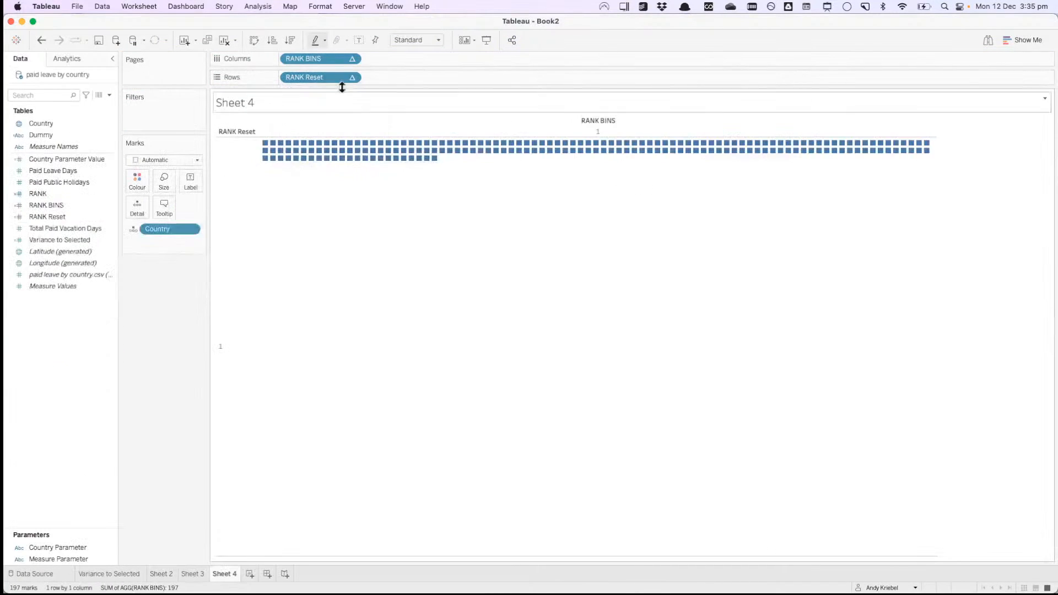
click(354, 78)
mouse_move(361, 223)
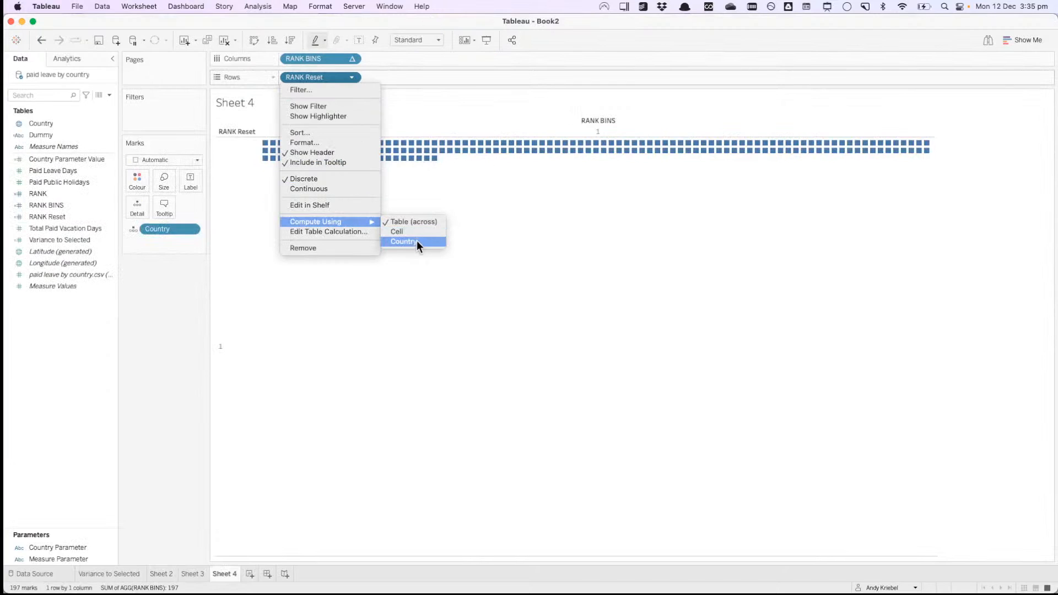
click(417, 243)
click(353, 59)
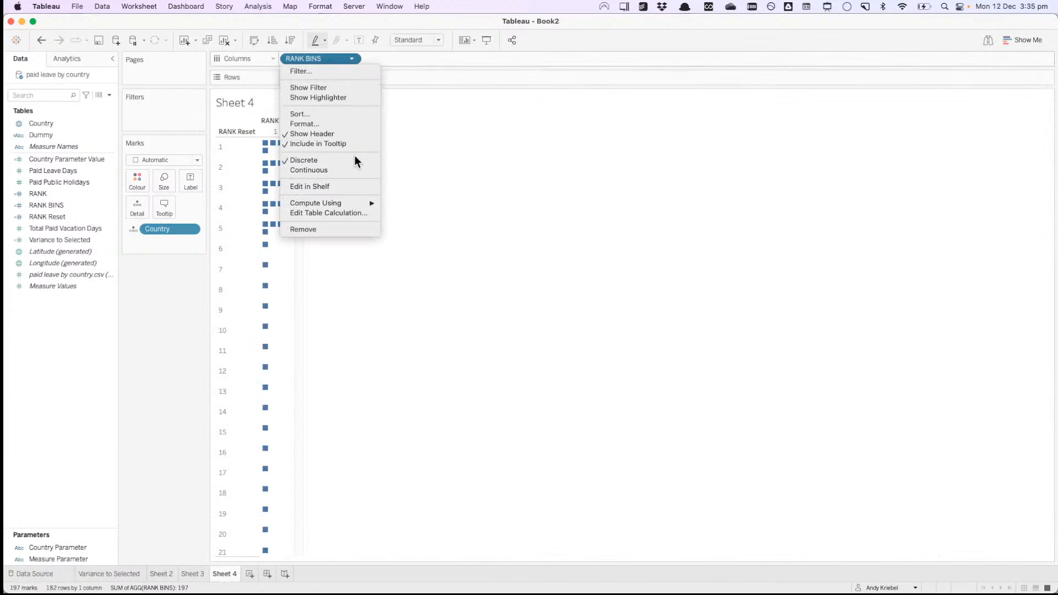
mouse_move(353, 203)
click(406, 223)
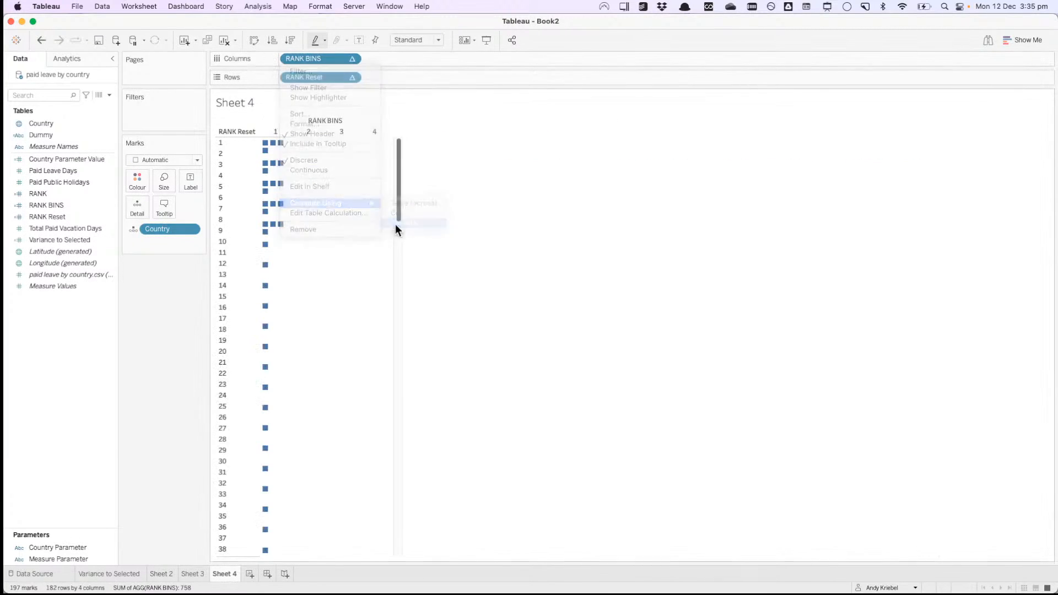
Step: Open the RANK BINS calculation of the paid leave by country data source for editing
right_click(66, 205)
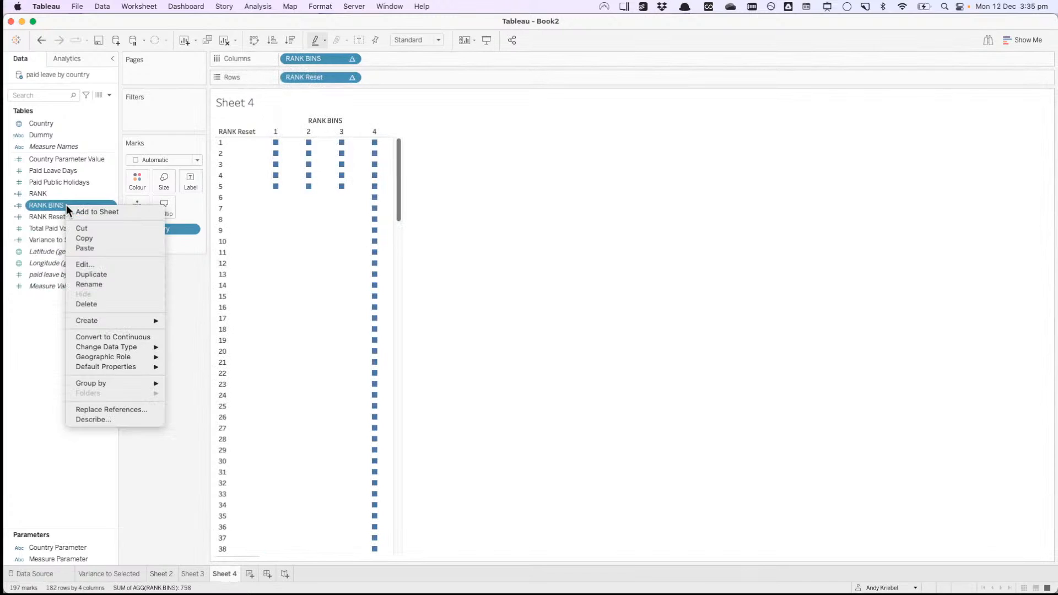
click(87, 263)
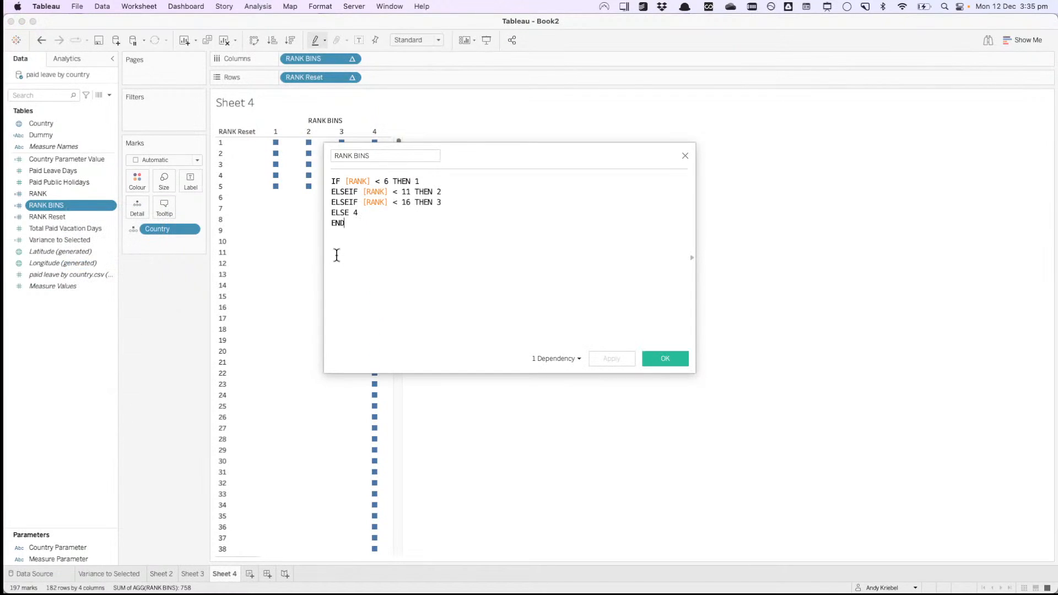
click(388, 182)
Step: Work out in Spotlight how many countries fall in each bin by dividing 197 by 5 and by 10
key(super+space)
text(197)
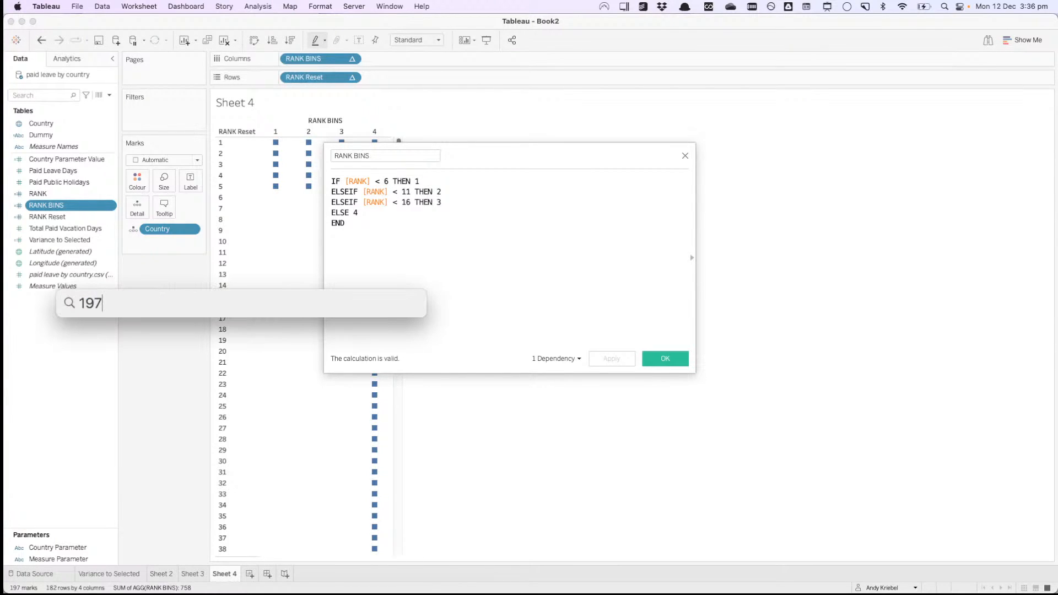
text(/5)
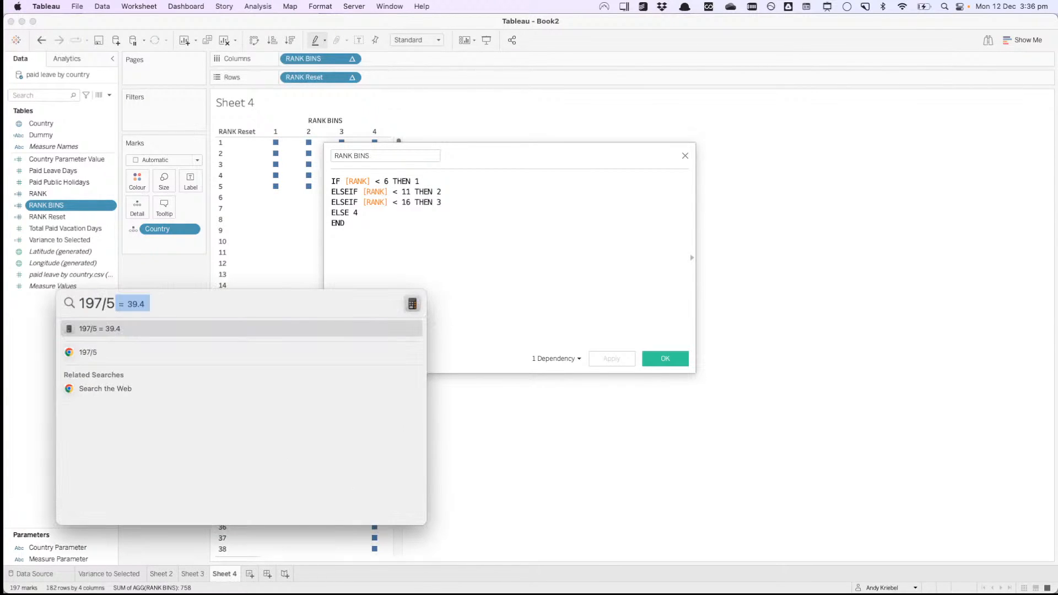
text(7)
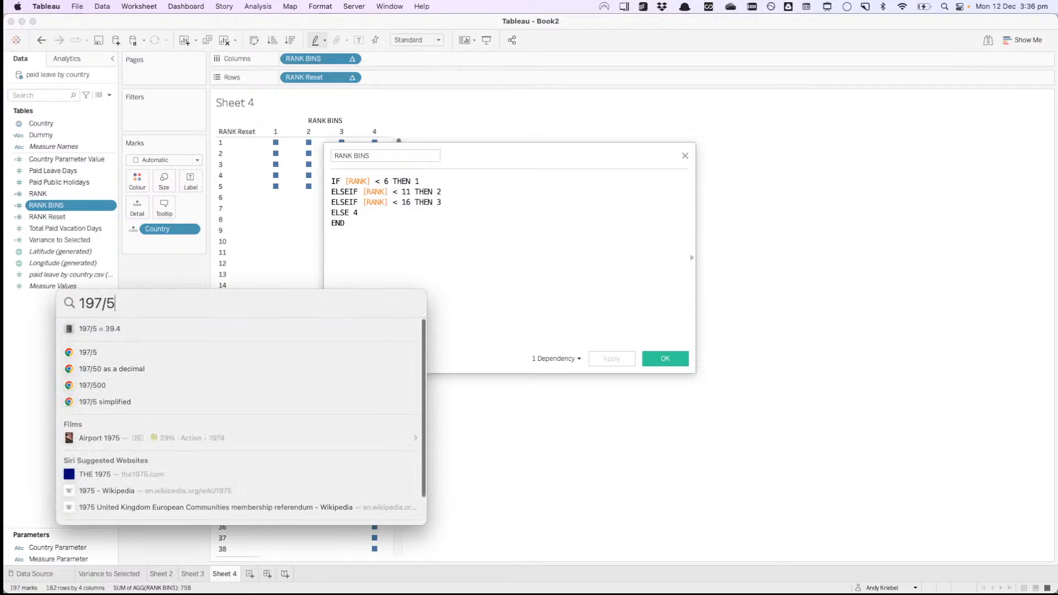
text(10)
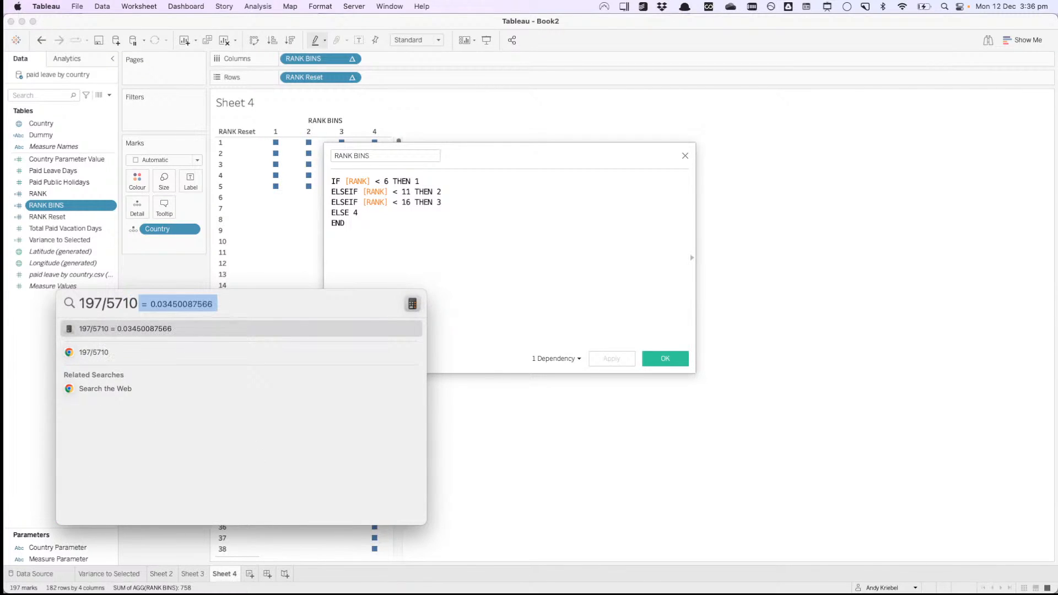
key(BackSpace)
key(BackSpace)
key(BackSpace)
key(BackSpace)
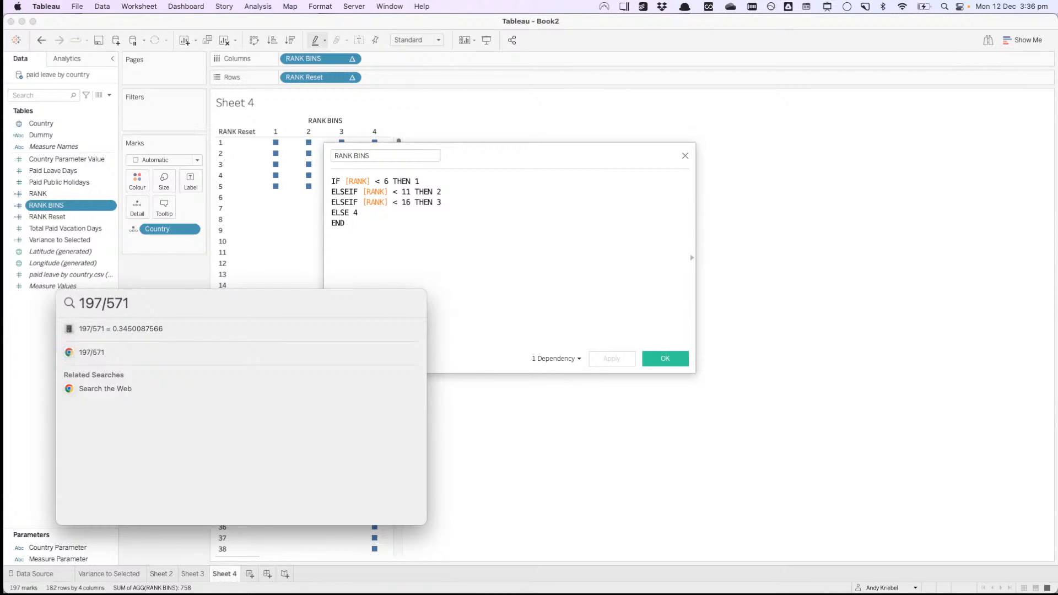
text(10)
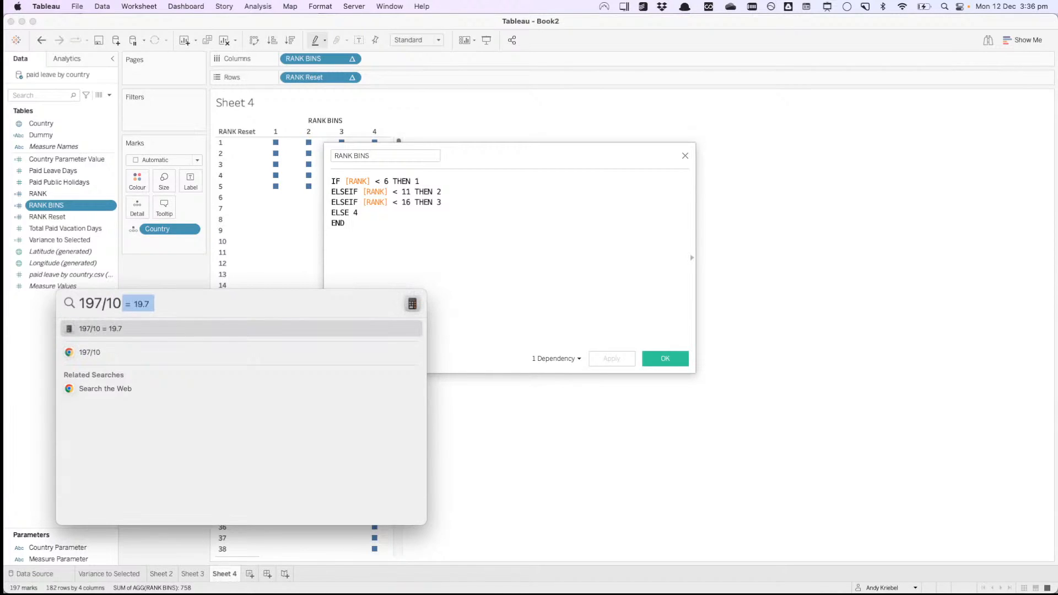
key(Escape)
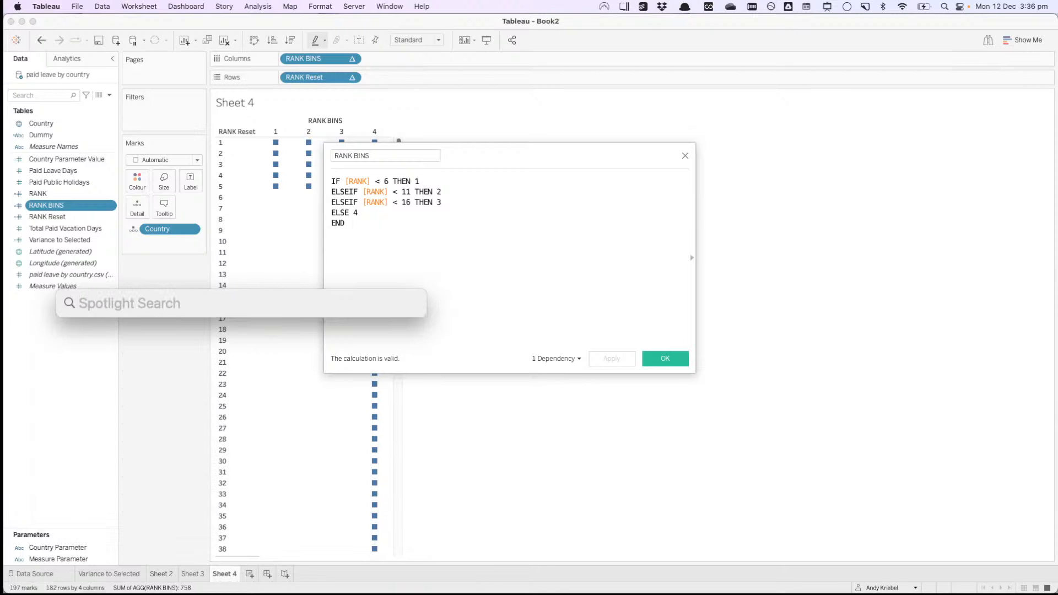
Step: Change the three RANK BINS conditions to [RANK] <= 10, <= 20 and <= 30
click(390, 158)
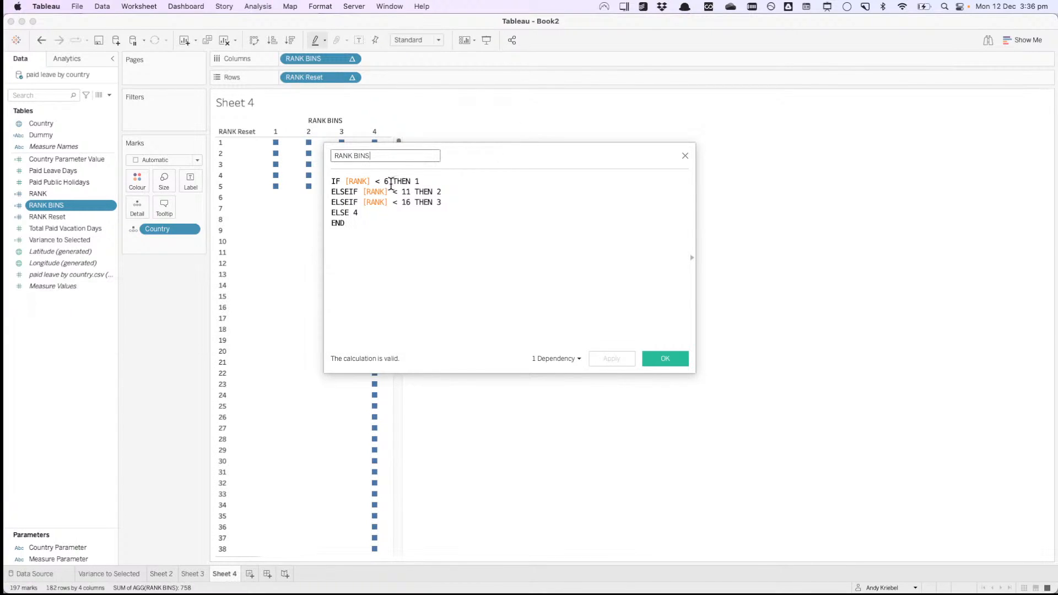
click(385, 181)
key(BackSpace)
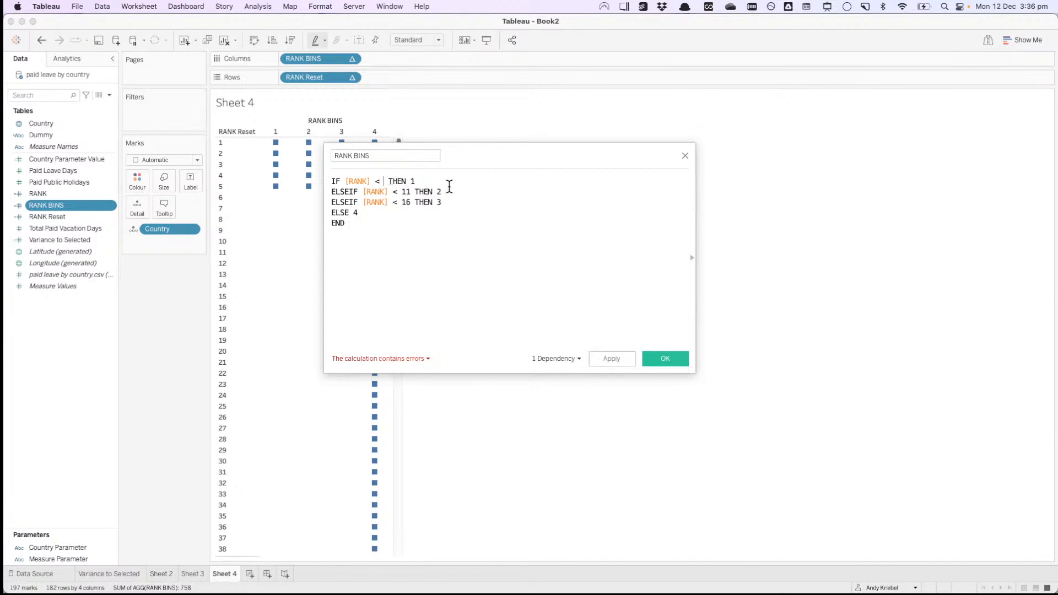
text(= 10)
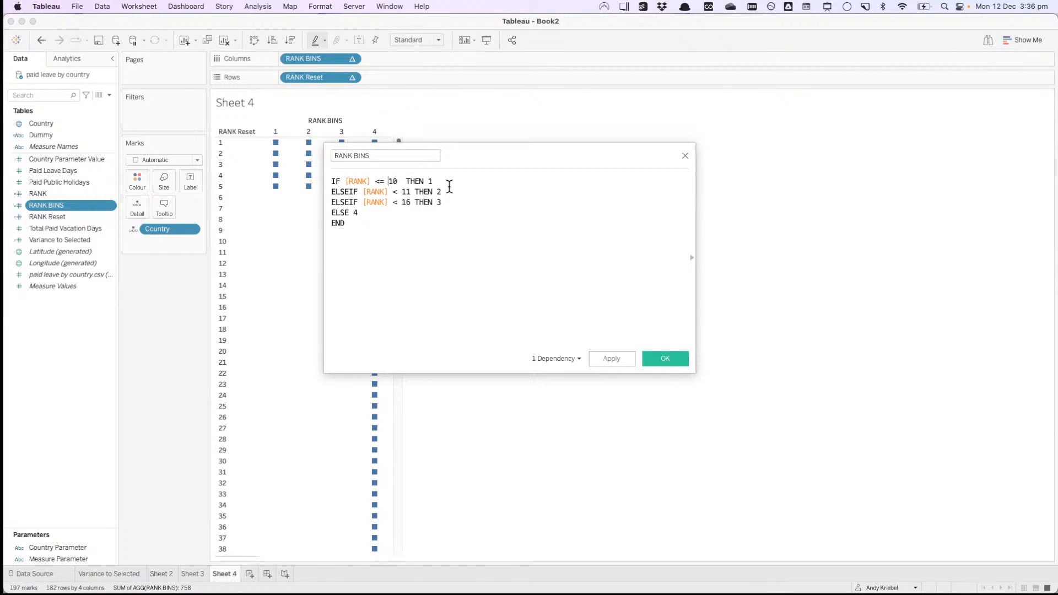
key(Down)
key(BackSpace)
key(BackSpace)
key(BackSpace)
text(= 20)
key(Down)
key(BackSpace)
key(BackSpace)
key(BackSpace)
text(= 30)
key(Up)
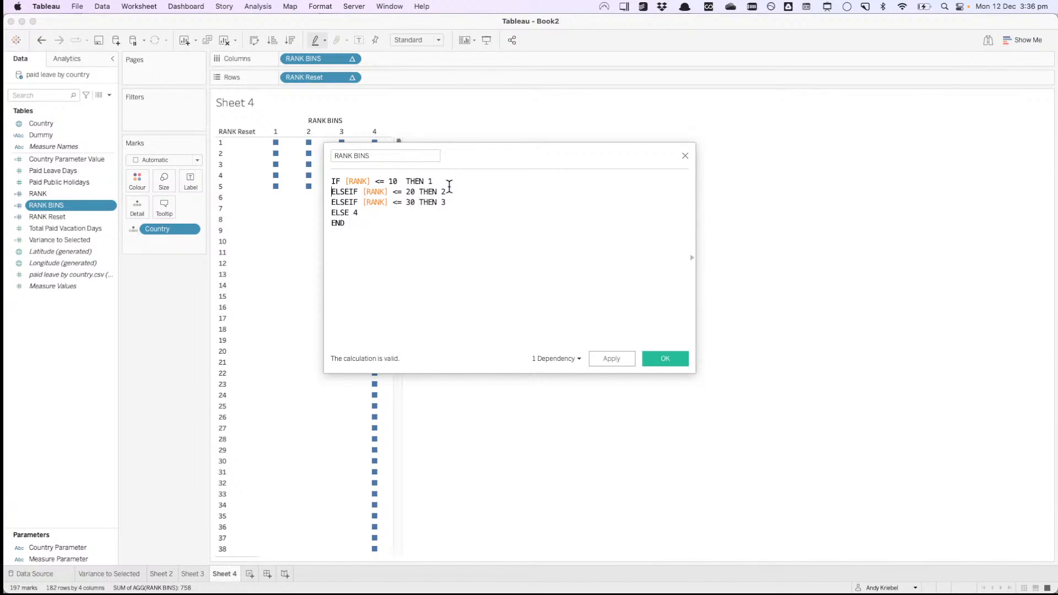
Step: Replace the ELSE 4 line with four pasted copies of the two ELSEIF lines in RANK BINS
key(shift+Down)
key(shift+Down)
key(ctrl+c)
key(Down)
key(shift+Down)
key(ctrl+v)
key(Up)
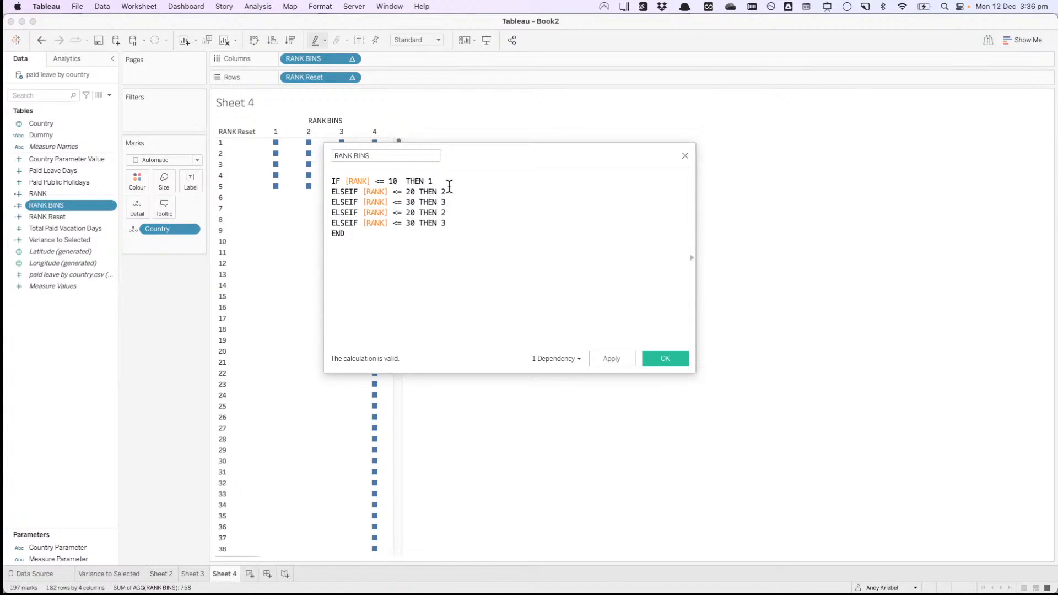
key(super+v)
key(Up)
key(super+v)
key(Up)
key(Up)
key(super+Right)
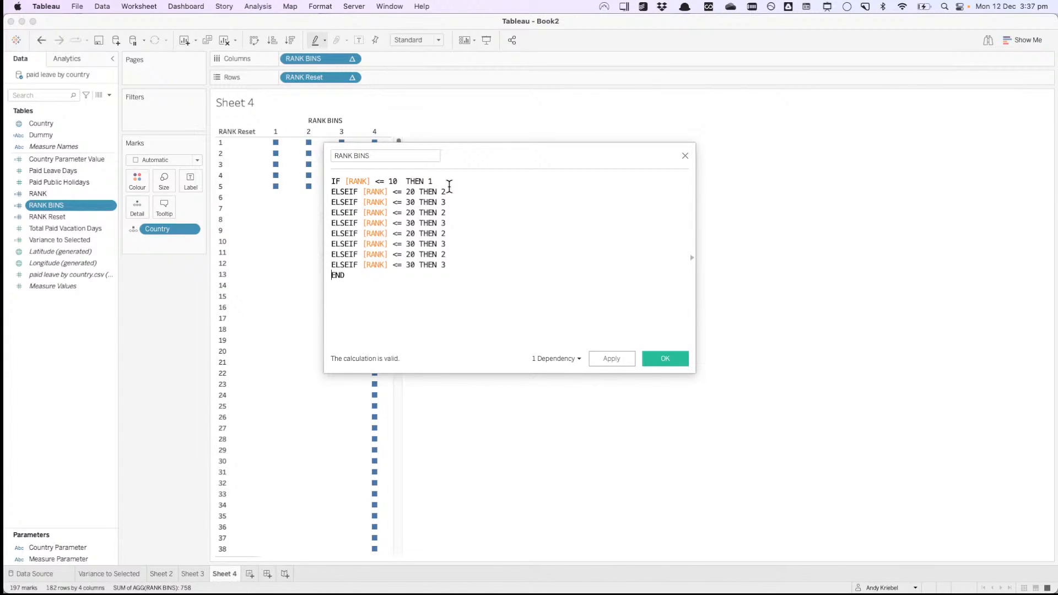
key(super+v)
Step: Set the thresholds of the pasted ELSEIF lines to 40, 50, 60, 70, 80, 90 and 100
click(410, 212)
key(BackSpace)
text(4)
key(Down)
key(BackSpace)
text(5)
key(Down)
key(BackSpace)
text(6)
key(Down)
key(BackSpace)
text(7)
key(Down)
key(BackSpace)
text(8)
key(Down)
key(Down)
key(BackSpace)
text(100)
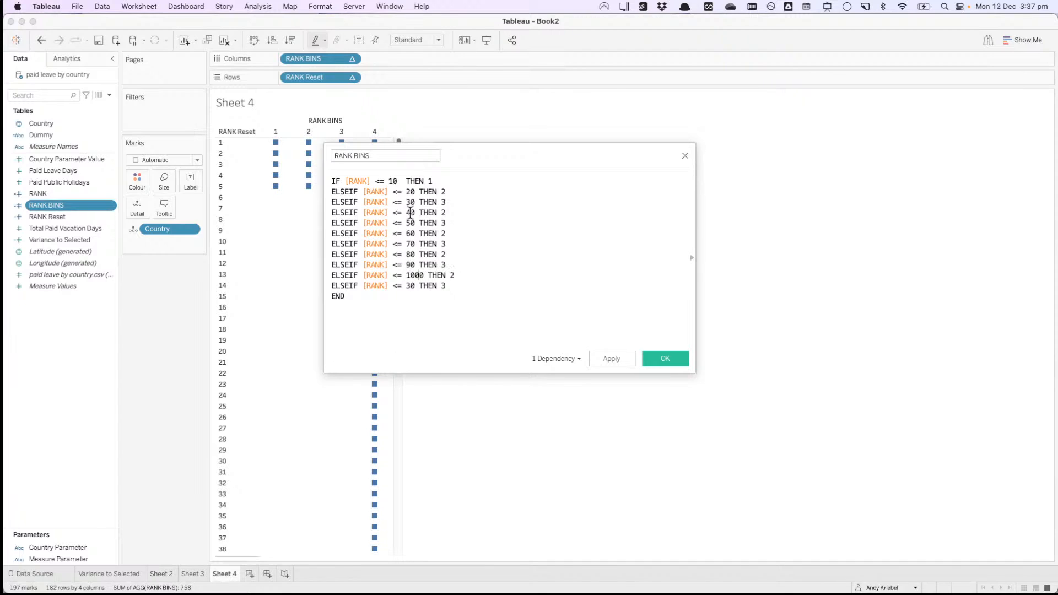
key(BackSpace)
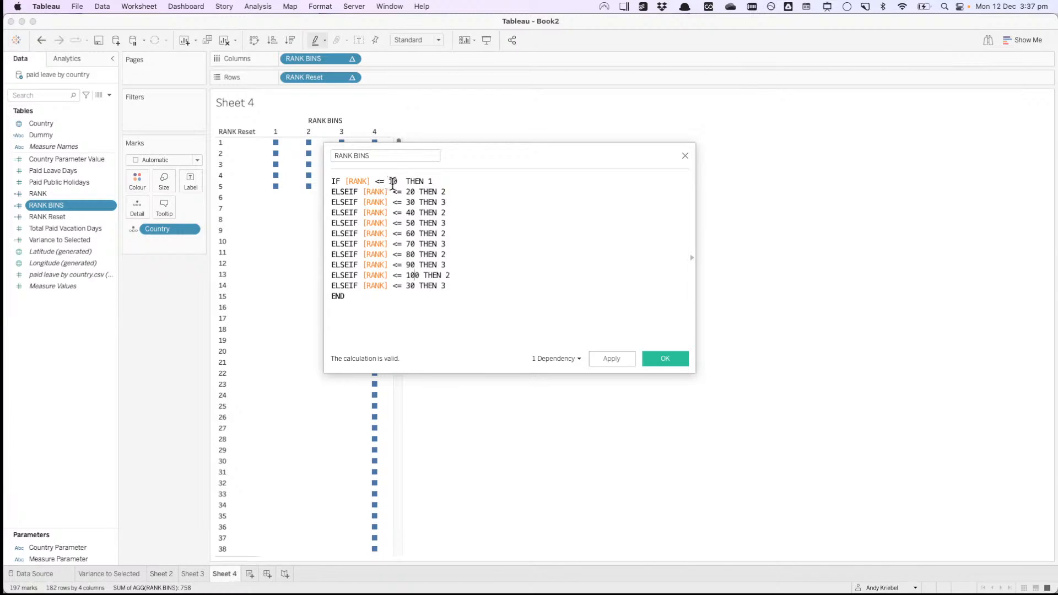
Step: Set the first six RANK BINS thresholds to 20, 40, 60, 80, 100 and 120
key(BackSpace)
text(2)
click(411, 194)
key(BackSpace)
text(4)
key(Down)
key(BackSpace)
text(6)
key(Down)
key(BackSpace)
text(8)
key(Down)
key(BackSpace)
text(10)
key(Down)
key(BackSpace)
text(120)
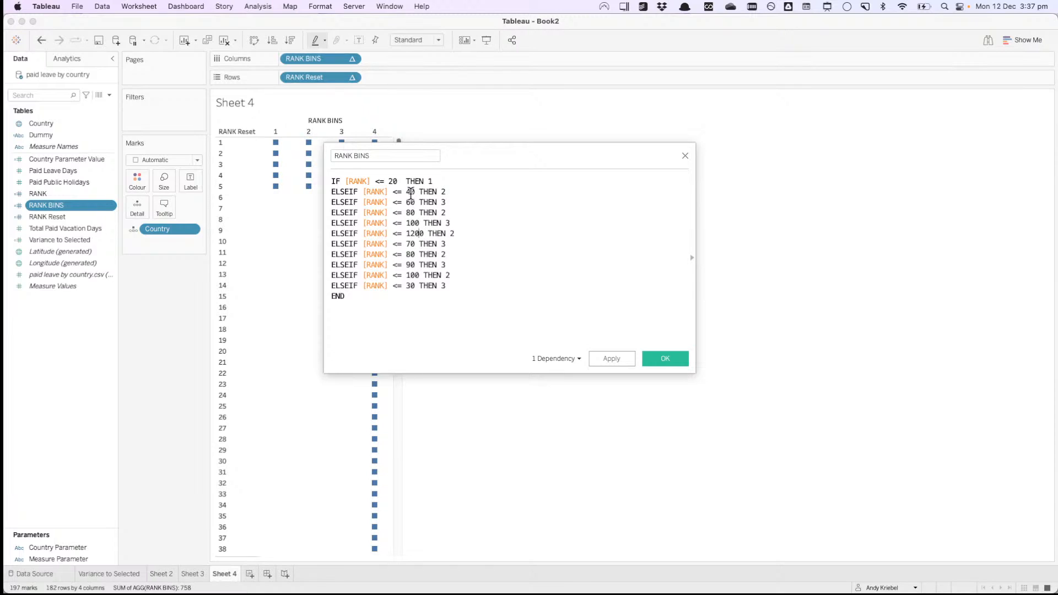
key(BackSpace)
Step: Set the next three thresholds to 140, 160 and 180, and replace the last two ELSEIF lines with ELSE
key(Down)
key(Left)
key(BackSpace)
text(14)
key(Down)
key(BackSpace)
text(160)
key(Down)
key(BackSpace)
key(BackSpace)
key(BackSpace)
text(180)
key(Down)
key(super+Left)
key(shift+Down)
key(shift+Down)
text(ELSE)
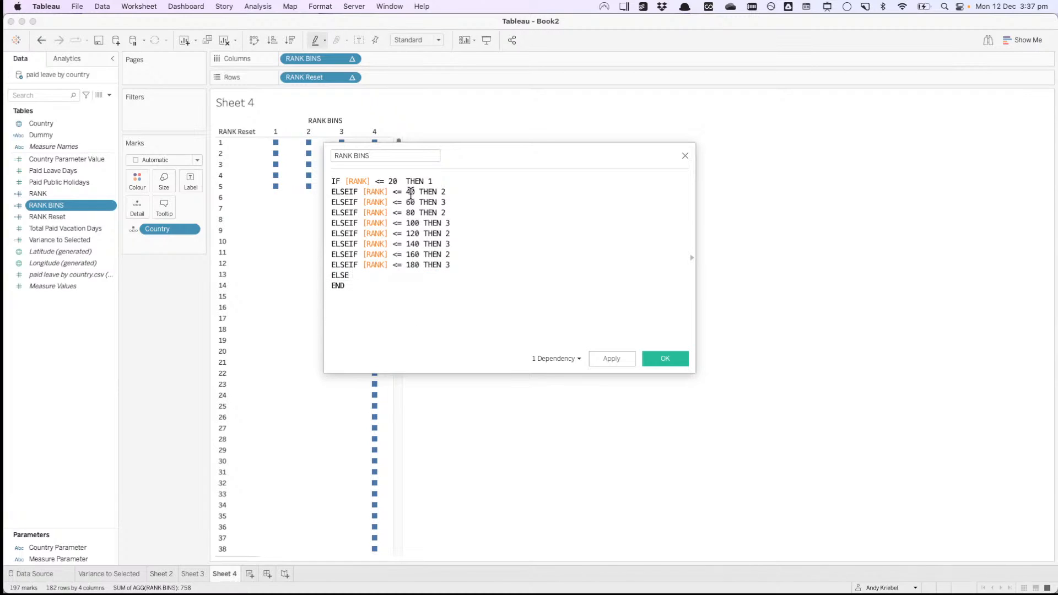
Step: Number the remaining RANK BINS results 4 to 9, finish with ELSE 10, and save the calculation
click(457, 212)
key(BackSpace)
text(4)
key(Down)
key(BackSpace)
text(5)
key(Down)
key(BackSpace)
text(6)
key(Down)
key(BackSpace)
text(7)
key(Down)
key(BackSpace)
text(8)
key(Down)
key(BackSpace)
text(9)
text(10)
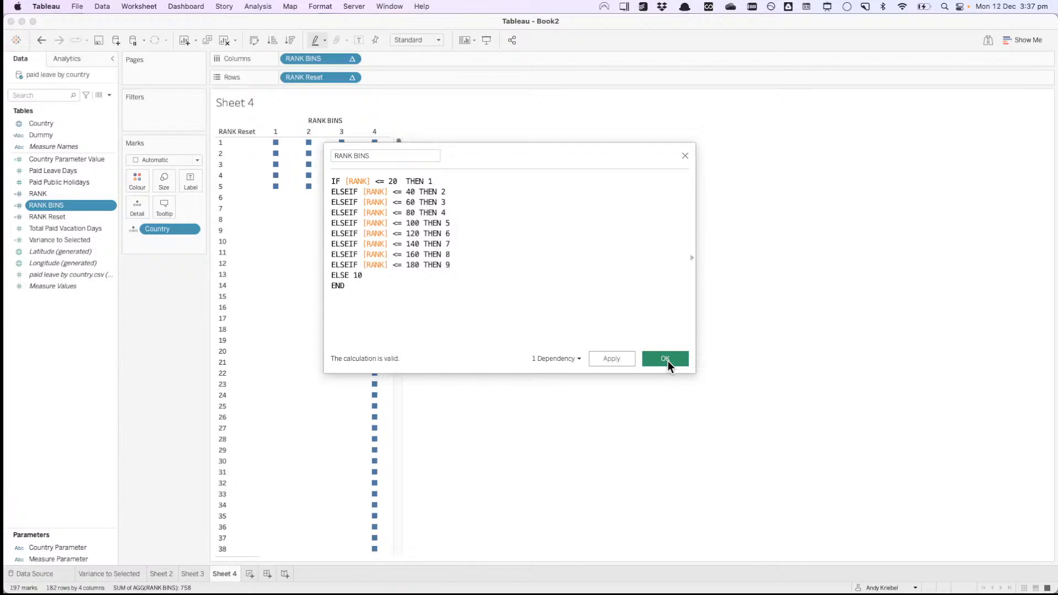
click(665, 359)
click(59, 287)
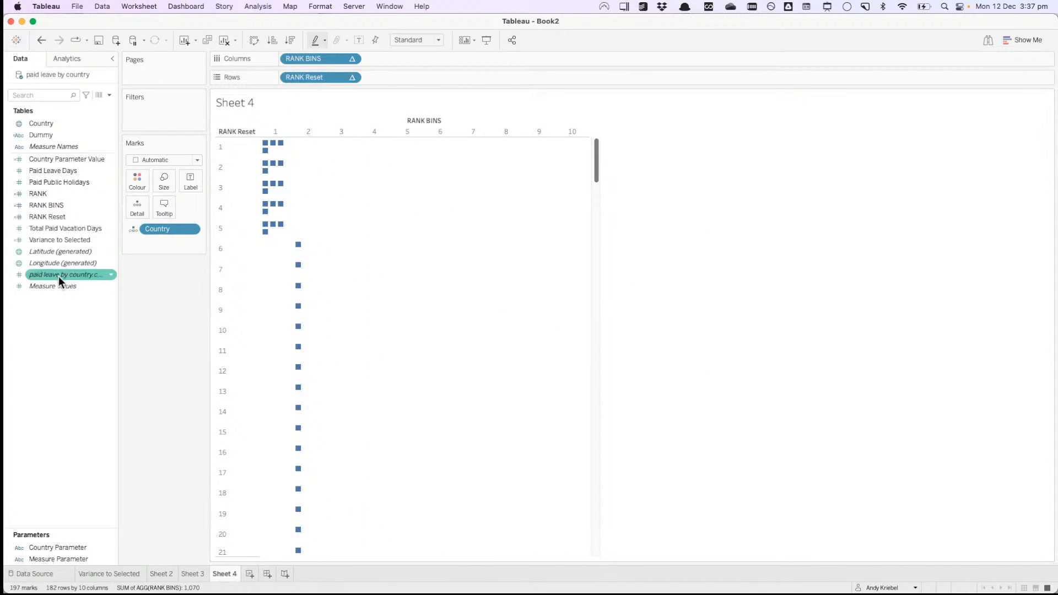
right_click(61, 216)
click(82, 265)
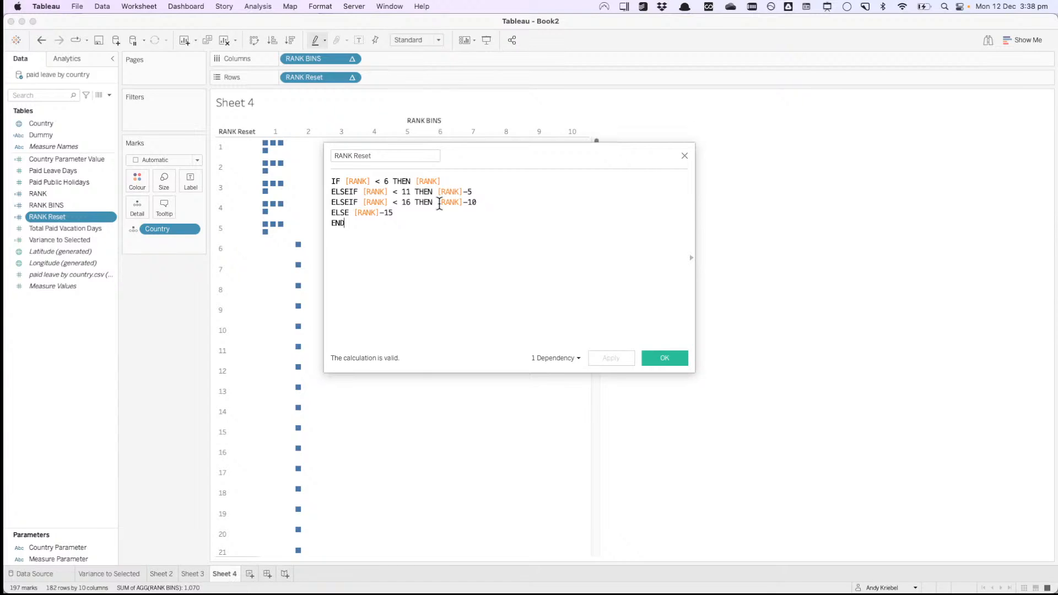
click(388, 181)
key(BackSpace)
key(BackSpace)
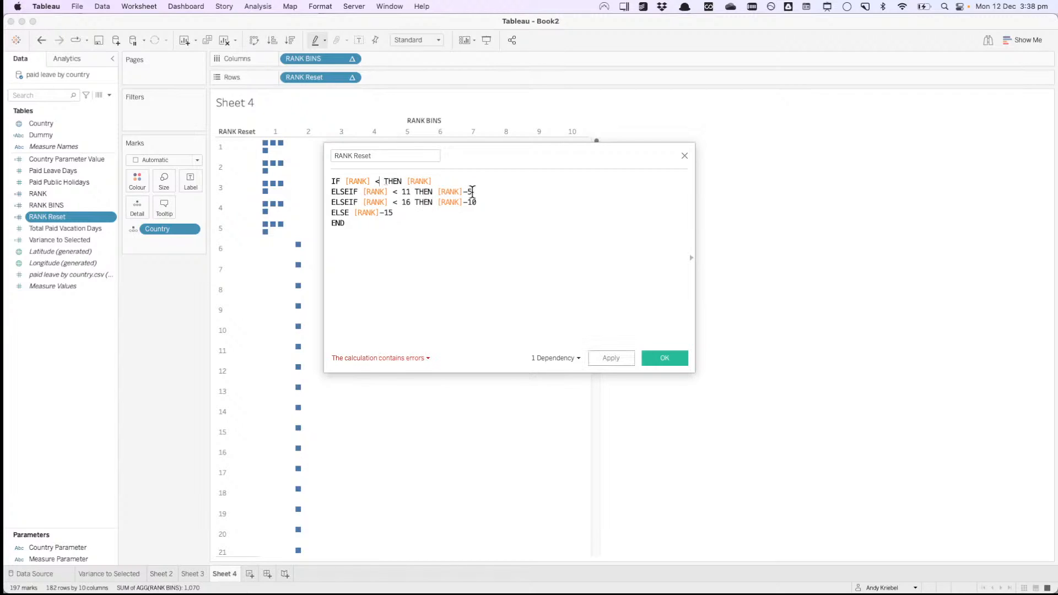
click(684, 156)
Step: Copy the entire formula of the RANK BINS calculation and close it
right_click(57, 206)
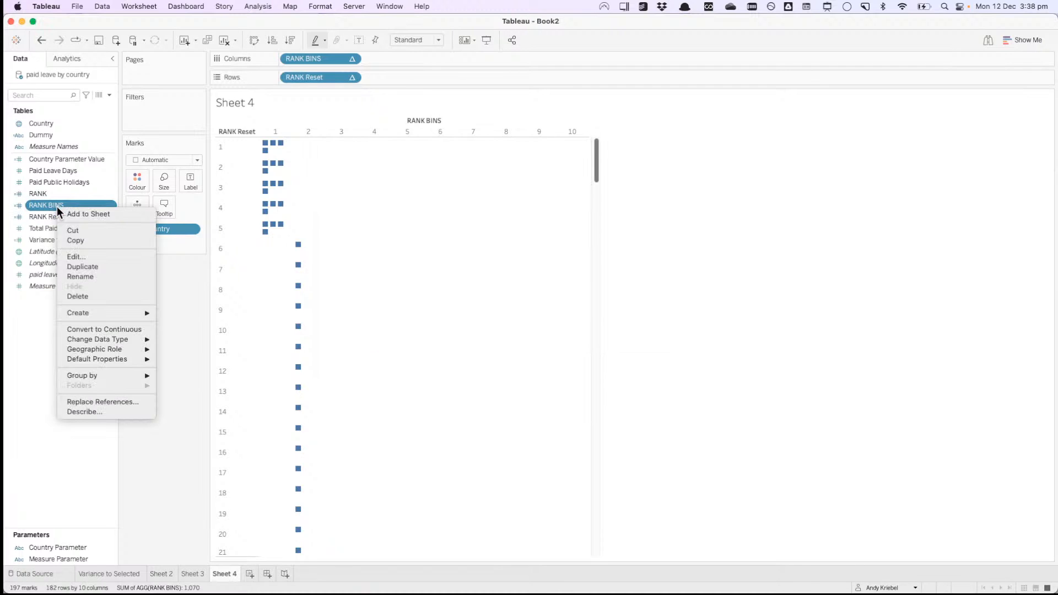
click(76, 256)
key(super+a)
key(super+c)
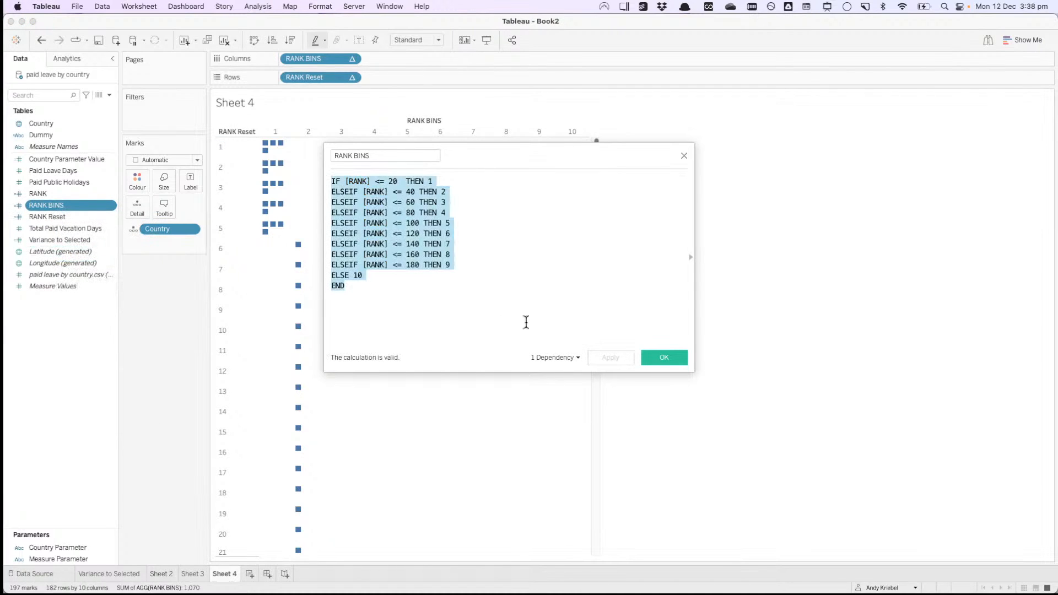
click(658, 358)
Step: Paste the copied RANK BINS formula below the existing formula in the RANK Reset calculation, separated by a blank line
right_click(79, 218)
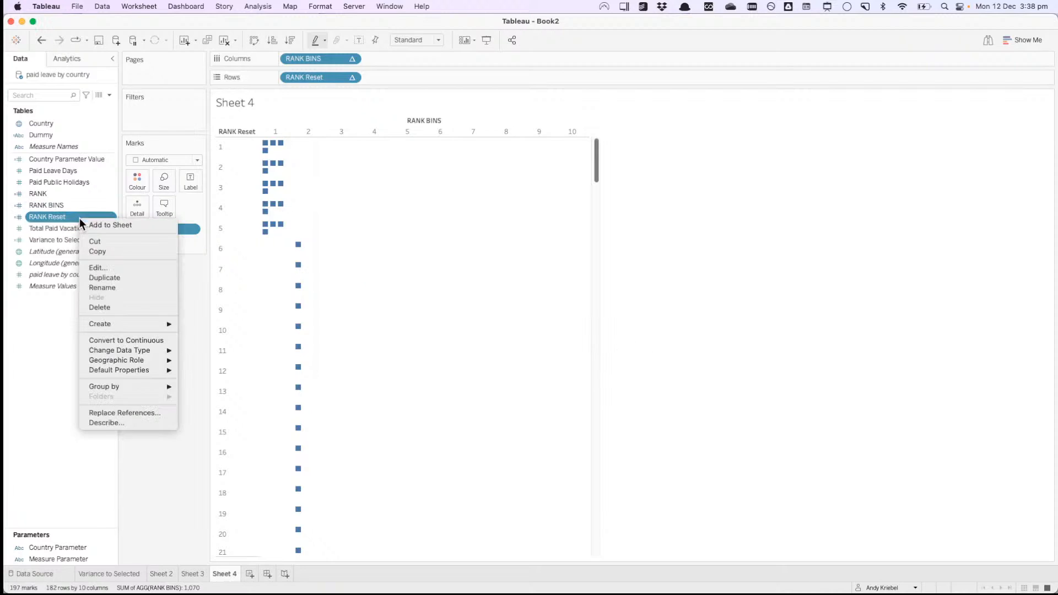
click(98, 267)
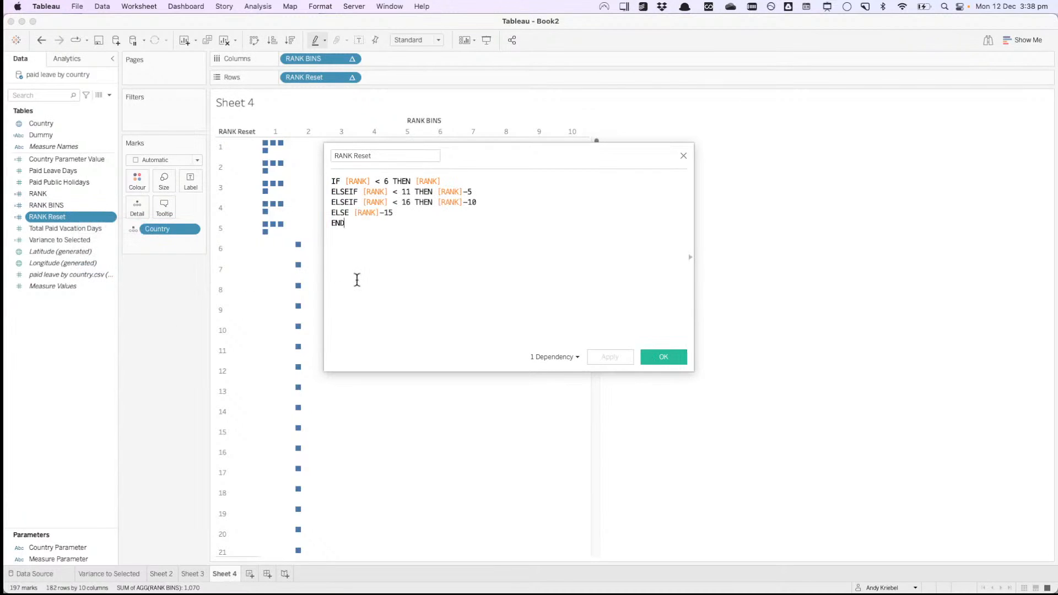
key(Return)
key(Return)
key(super+v)
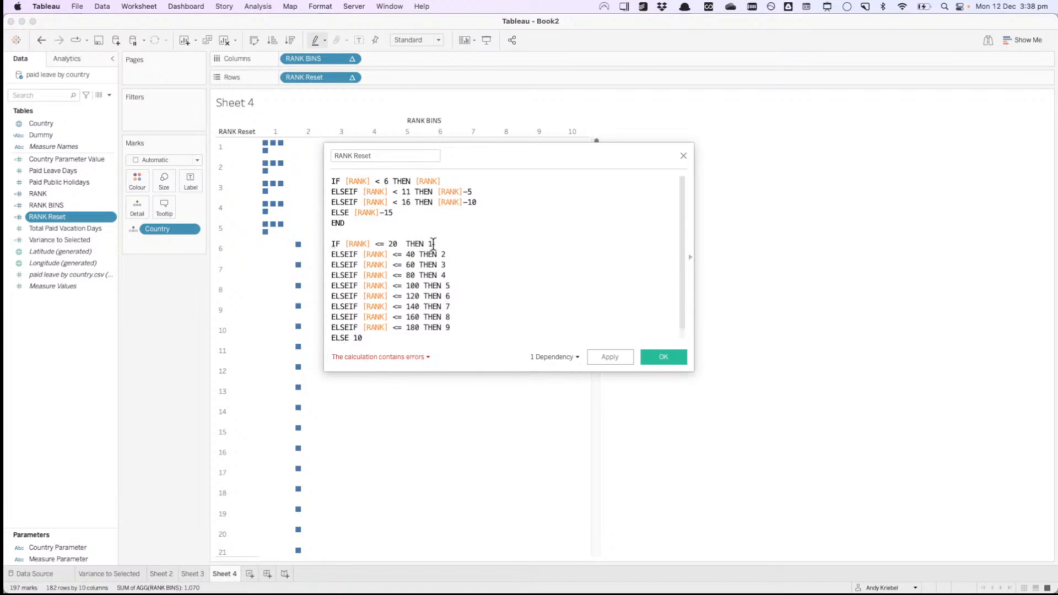
Step: In the pasted RANK Reset block, replace the first result with [RANK] and the second with [RANK]-20
click(434, 244)
key(BackSpace)
text(rank)
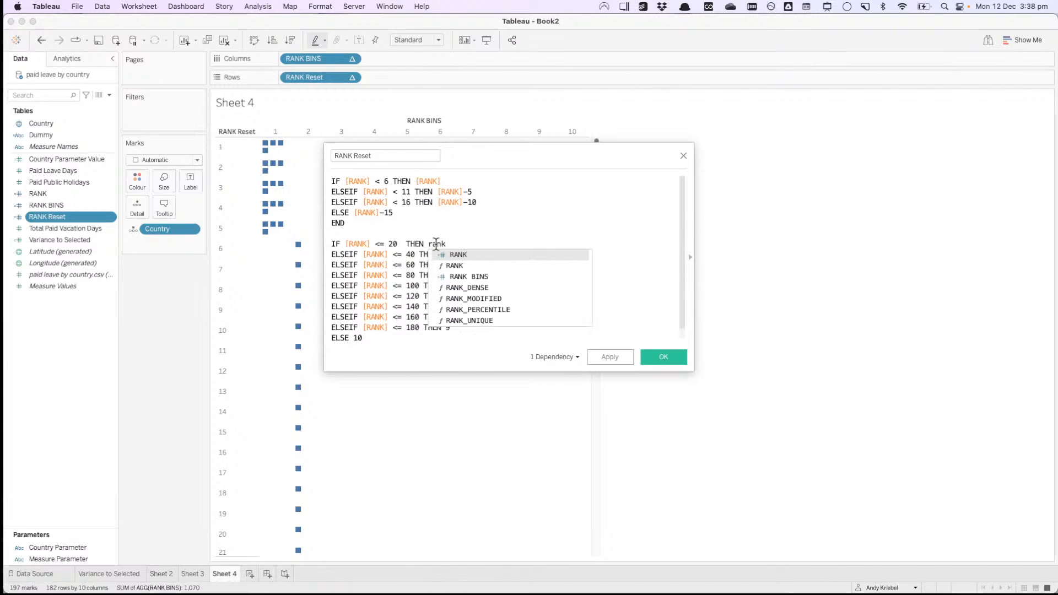
key(Return)
click(448, 253)
key(BackSpace)
text(rank)
key(Return)
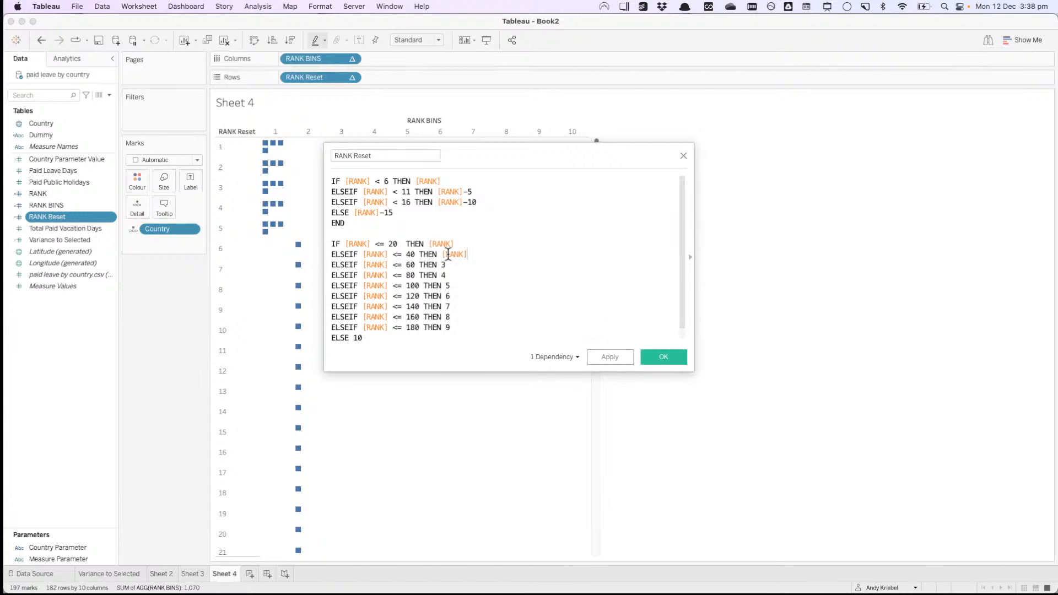
text(-20)
Step: Set the results for the 60 and 80 thresholds to [RANK]-40 and [RANK]-60
key(BackSpace)
text([RANK])
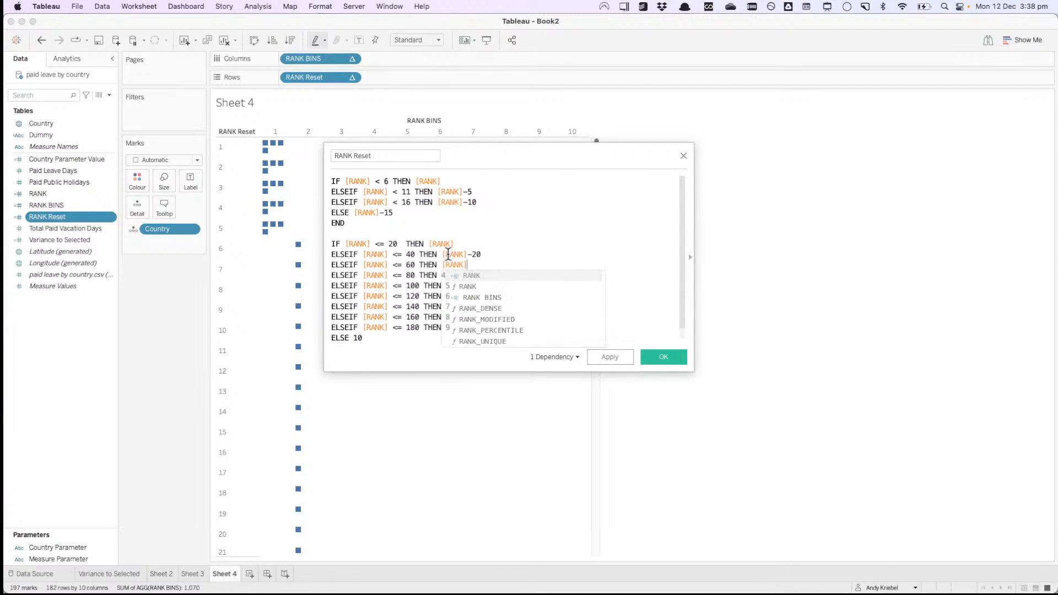
text(-40)
key(BackSpace)
text([RANK]-60)
Step: Set the result for the 100 threshold to [RANK]-80
key(Down)
key(BackSpace)
text(rank-)
key(BackSpace)
key(Return)
text(-9)
key(BackSpace)
text(80)
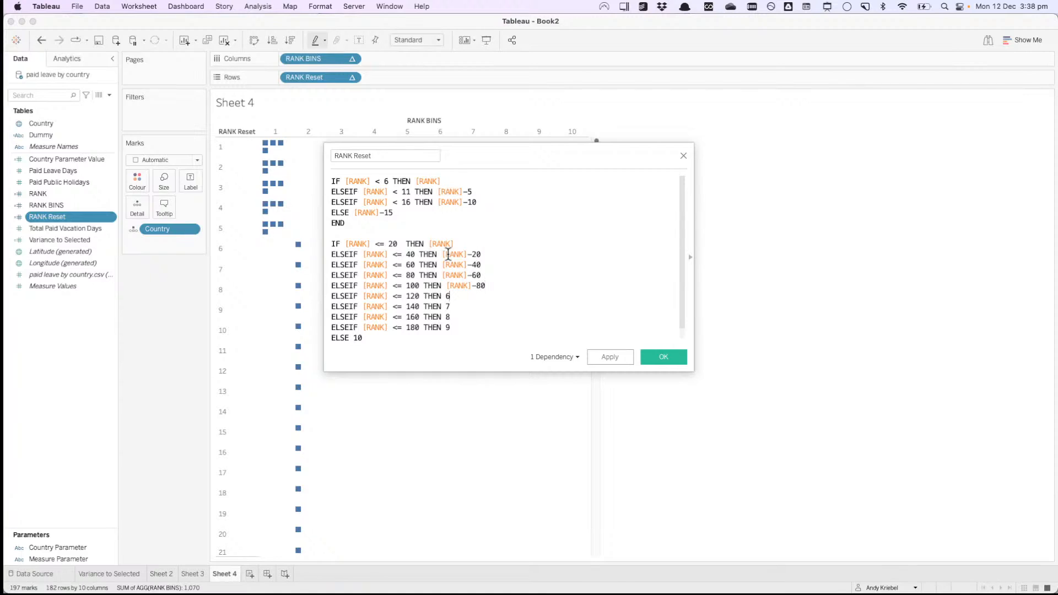
Step: Set the results for the 120 and 140 thresholds to [RANK]-100 and [RANK]-120
key(BackSpace)
text(rank)
key(Return)
text(-100)
key(Down)
key(BackSpace)
text(rank)
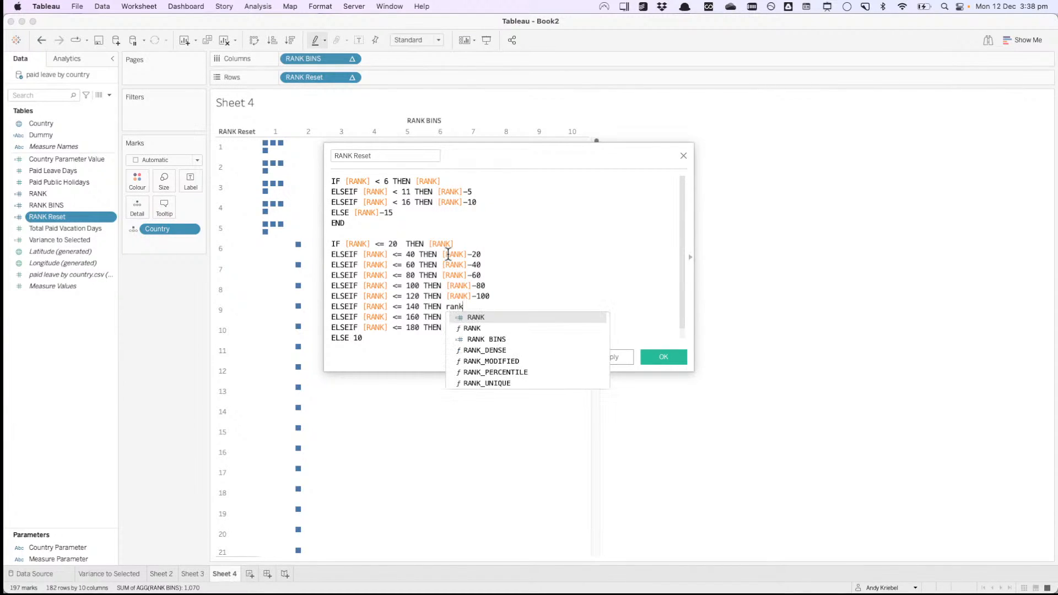
key(Return)
text(-120)
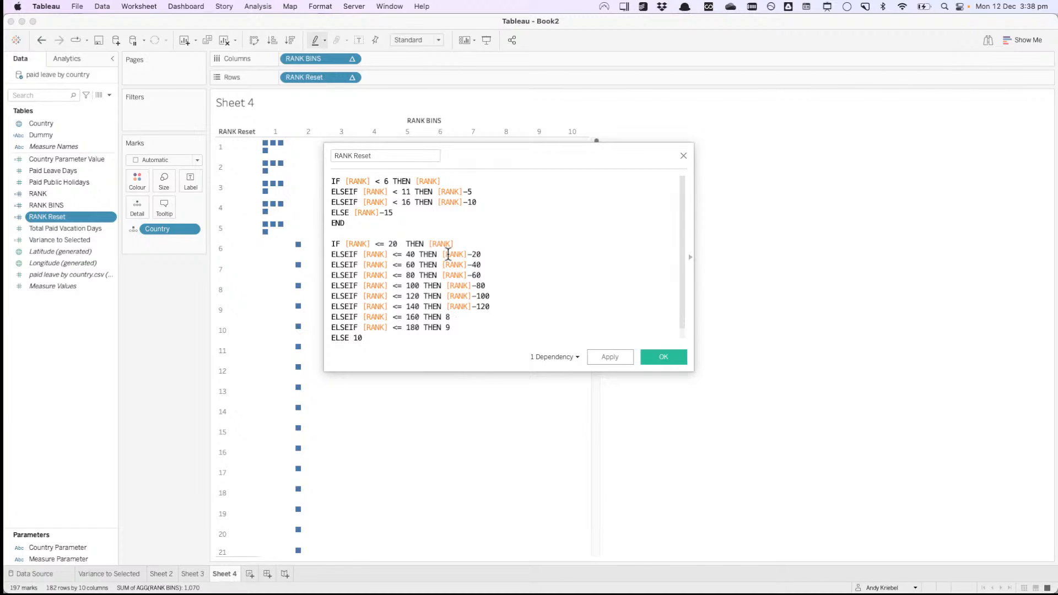
Step: Set the results for the 160 and 180 thresholds to [RANK]-140 and [RANK]-160
key(Down)
key(BackSpace)
text(rank)
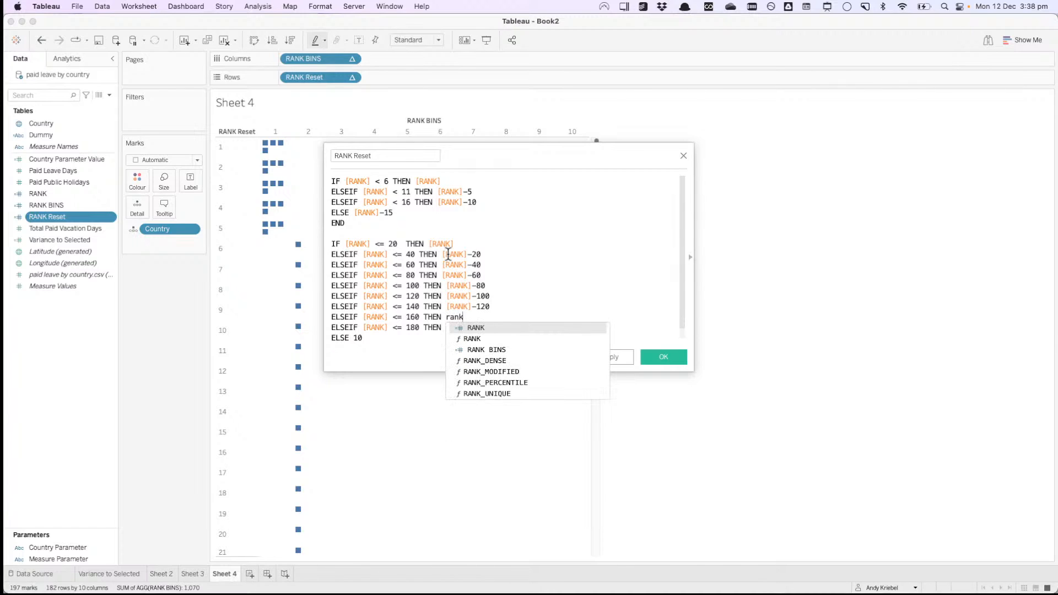
key(Return)
text(-140)
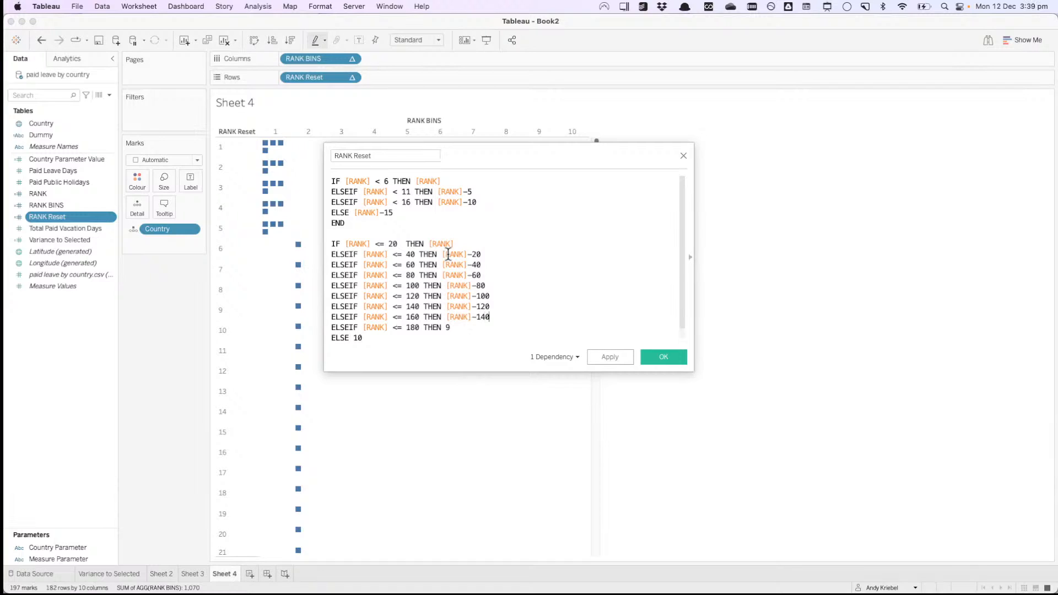
key(BackSpace)
text(rank)
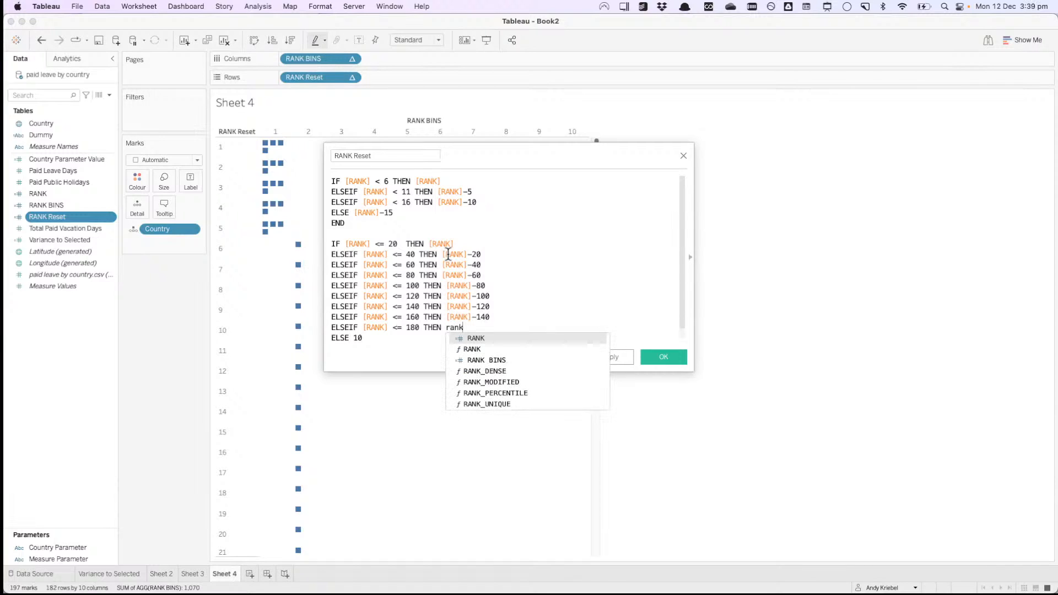
key(Return)
text(-1)
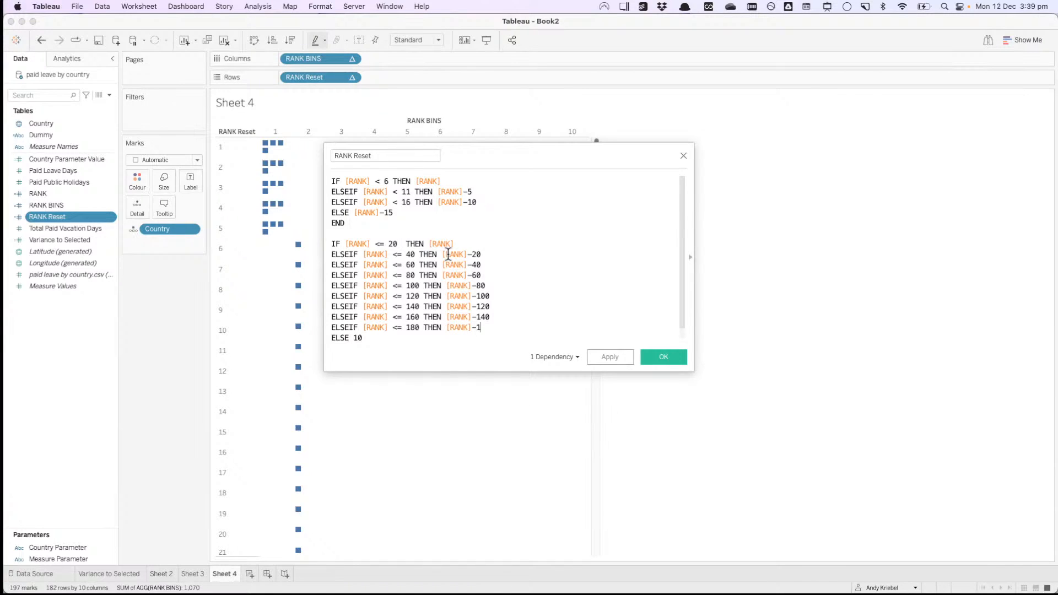
text(60)
Step: Replace the final ELSE result with [RANK]-180 and add an END line below it
key(BackSpace)
key(BackSpace)
text(rank)
key(Return)
text(-180)
key(Return)
text(END)
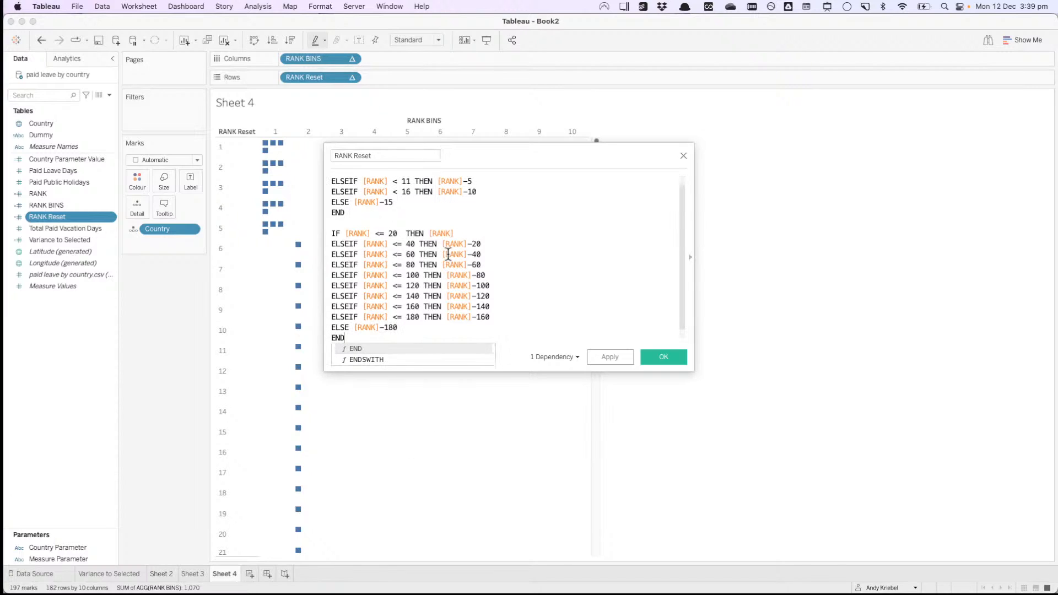
key(Return)
Step: Delete the original RANK Reset formula and the blank line above the new IF block
key(super+Up)
key(shift+Down)
key(shift+Down)
key(shift+Down)
key(shift+Down)
key(shift+Down)
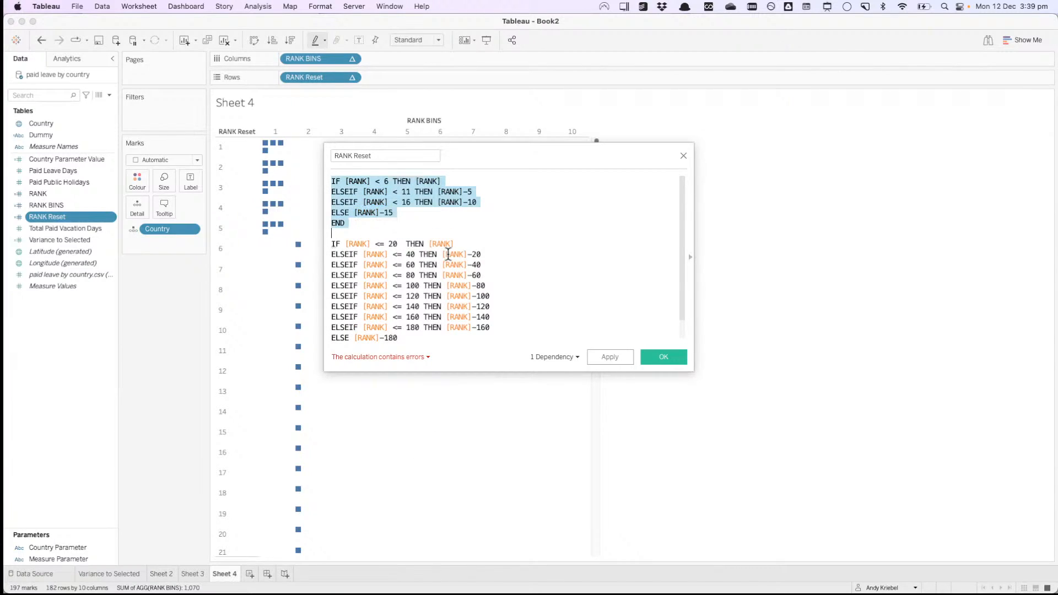
key(Delete)
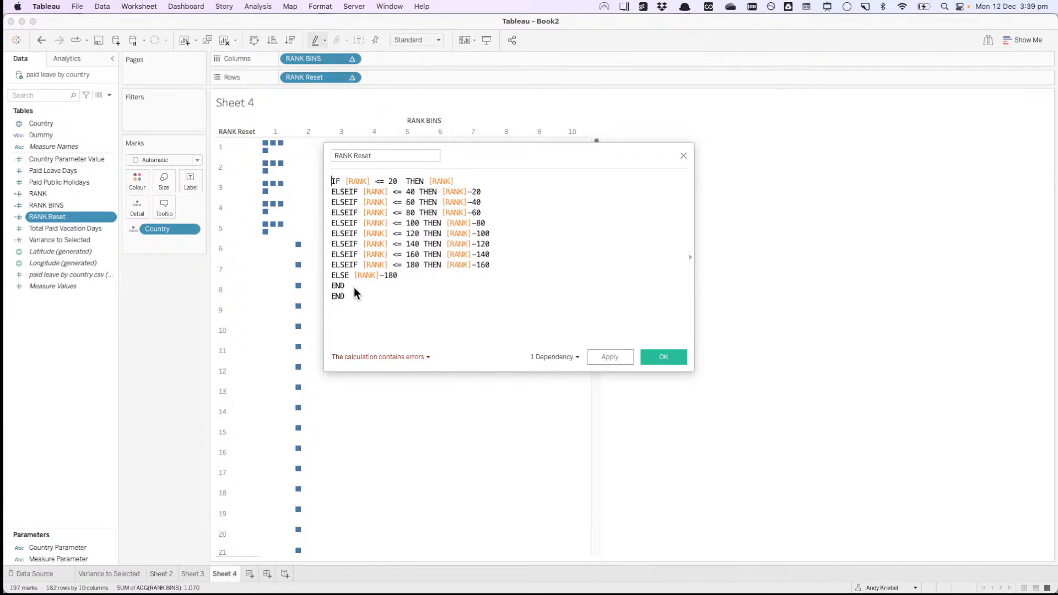
Step: Remove the duplicate END line, apply the RANK Reset calculation and save it
click(354, 286)
key(BackSpace)
key(BackSpace)
key(BackSpace)
key(BackSpace)
click(618, 355)
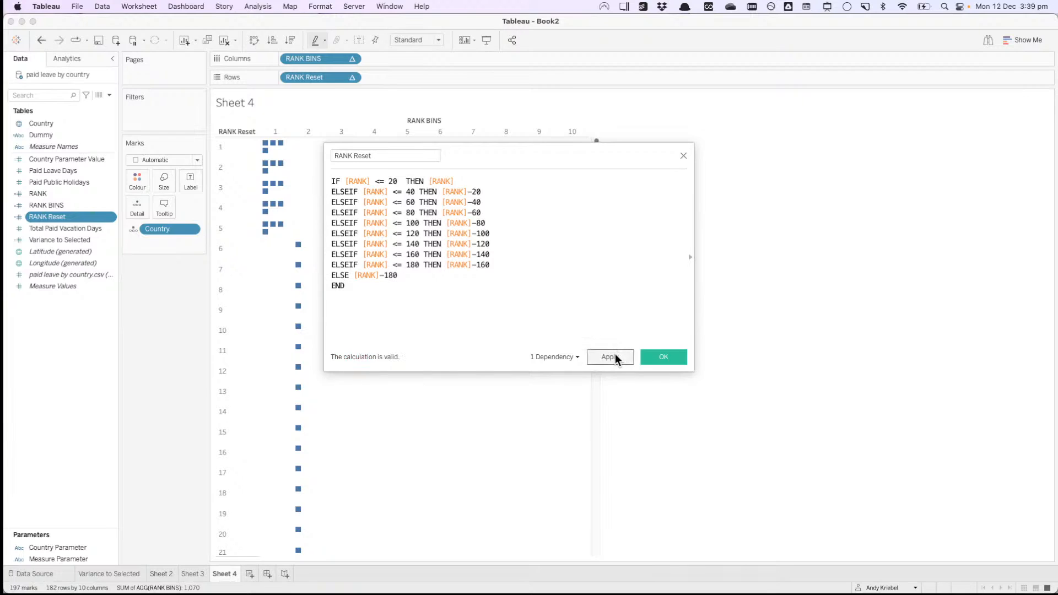
click(656, 355)
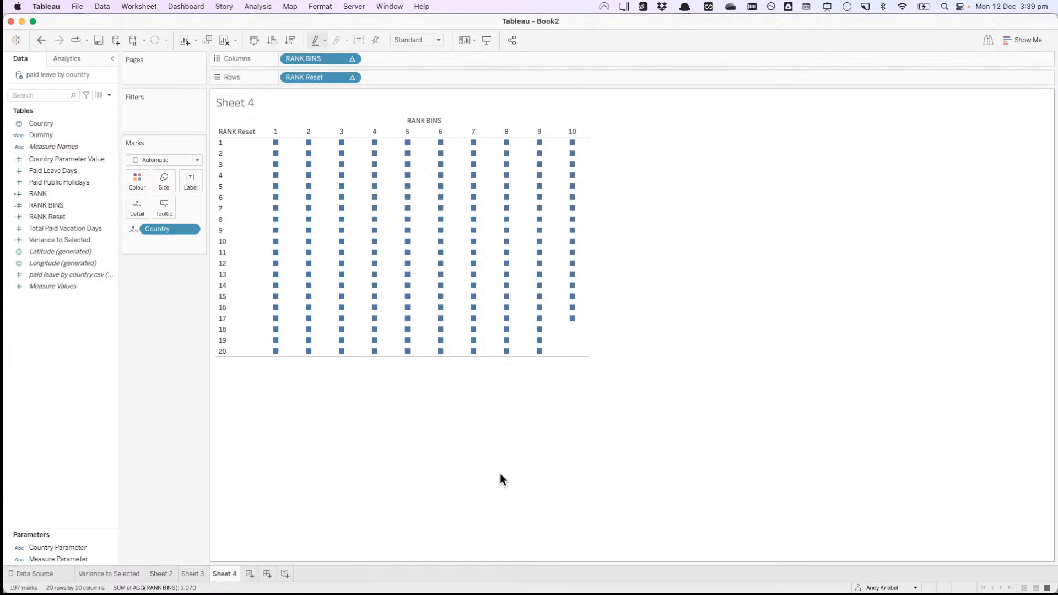
Step: Following the Week 31 sheet's layout, add Total Paid Vacation Days and an avg(0) calculation to Columns on Sheet 4
key(super+Tab)
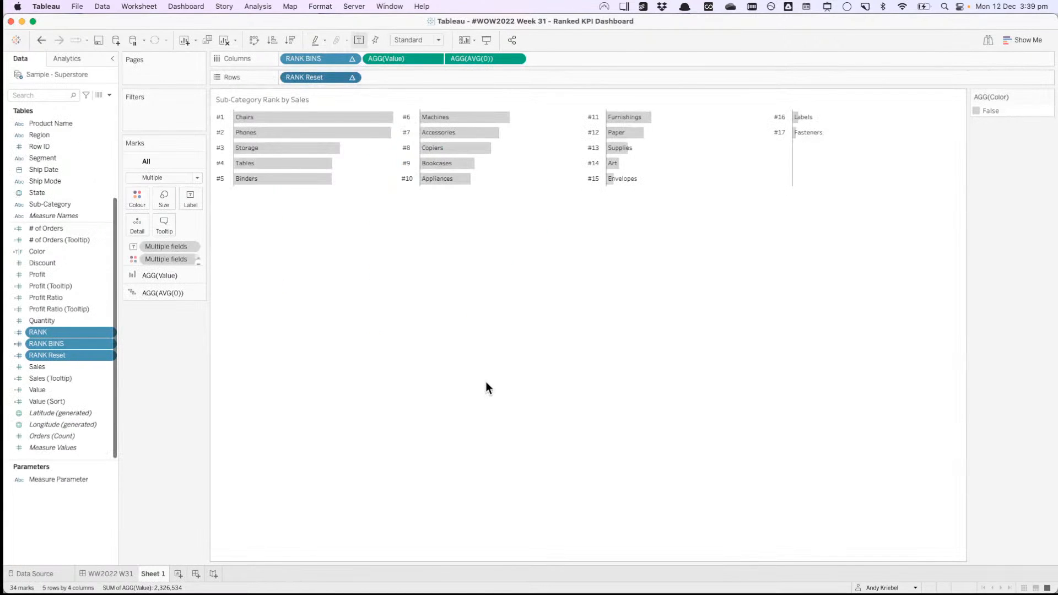
key(super+Tab)
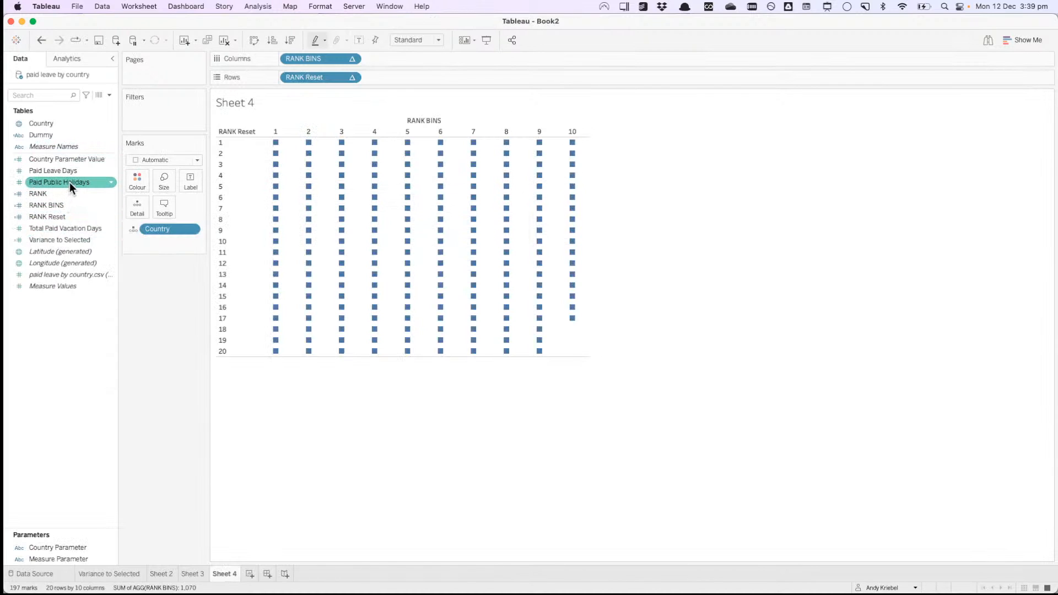
drag(69, 228, 375, 59)
double_click(489, 56)
text(avg(0))
key(Return)
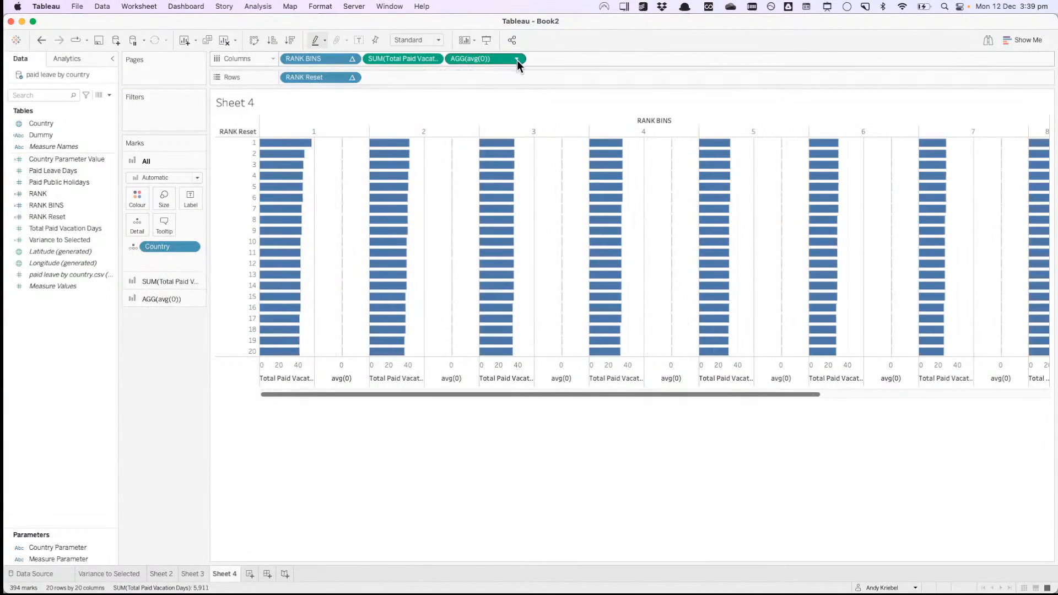
Step: Combine avg(0) with Total Paid Vacation Days as a dual axis and synchronise the axes
click(517, 59)
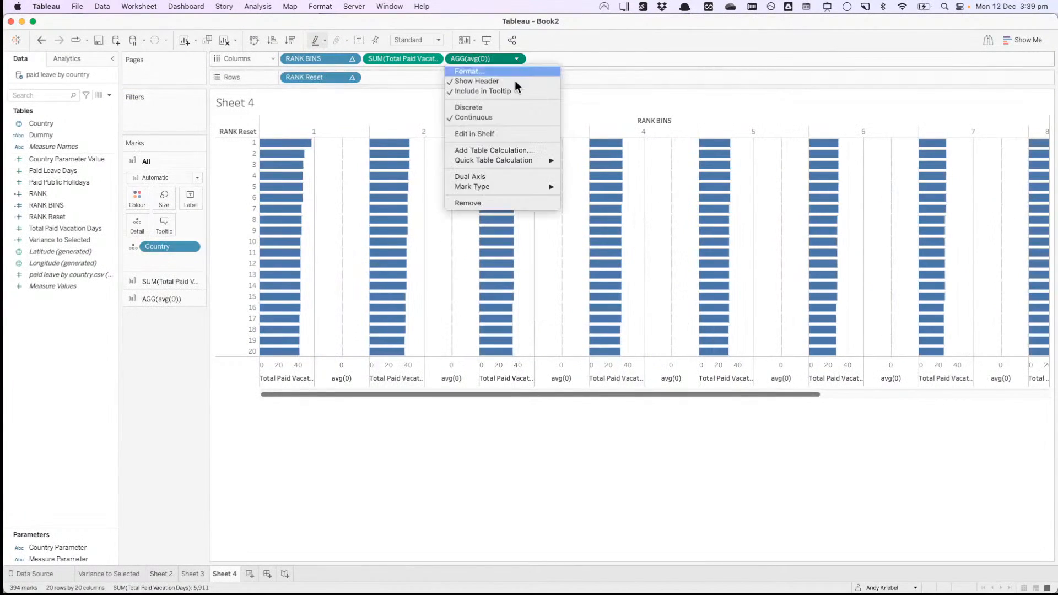
click(501, 176)
right_click(312, 158)
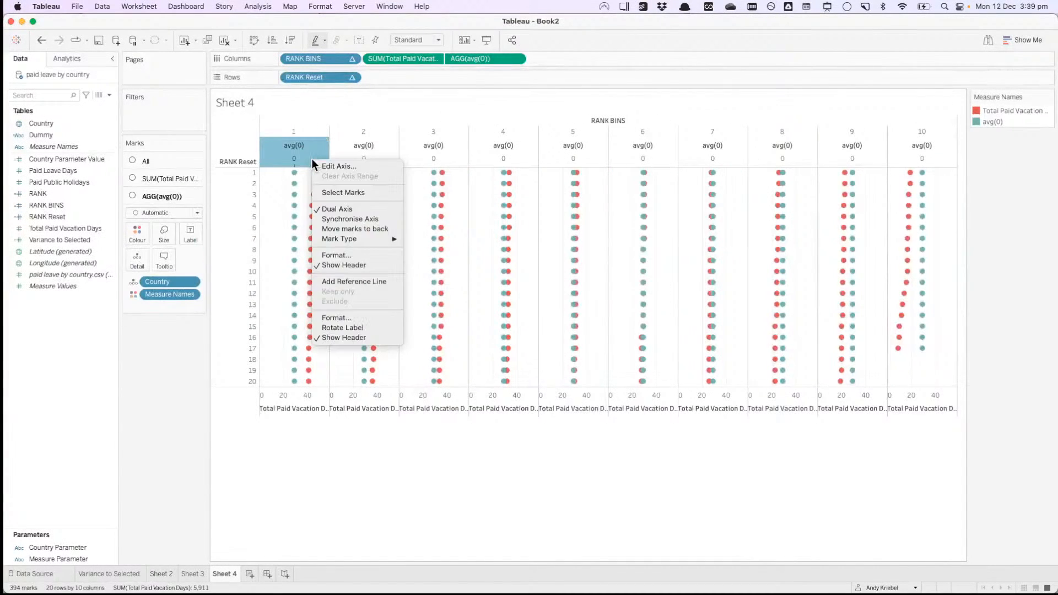
click(338, 216)
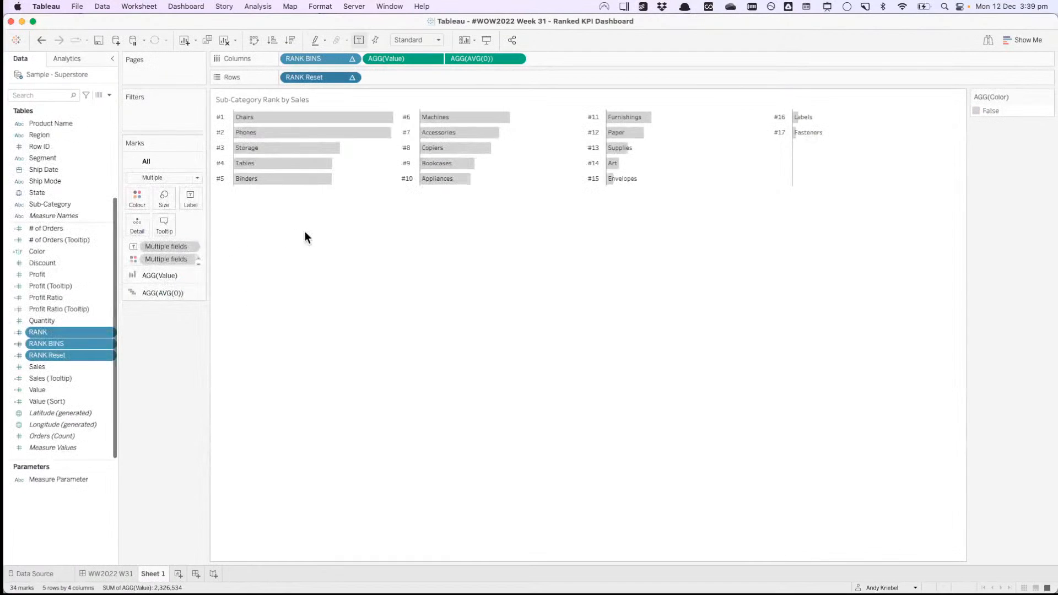
Step: In the Week 31 workbook, examine the AGG(Value) marks and the dashboard, unhide all sheets, and view Sheet 2 and Sheet 1
click(160, 276)
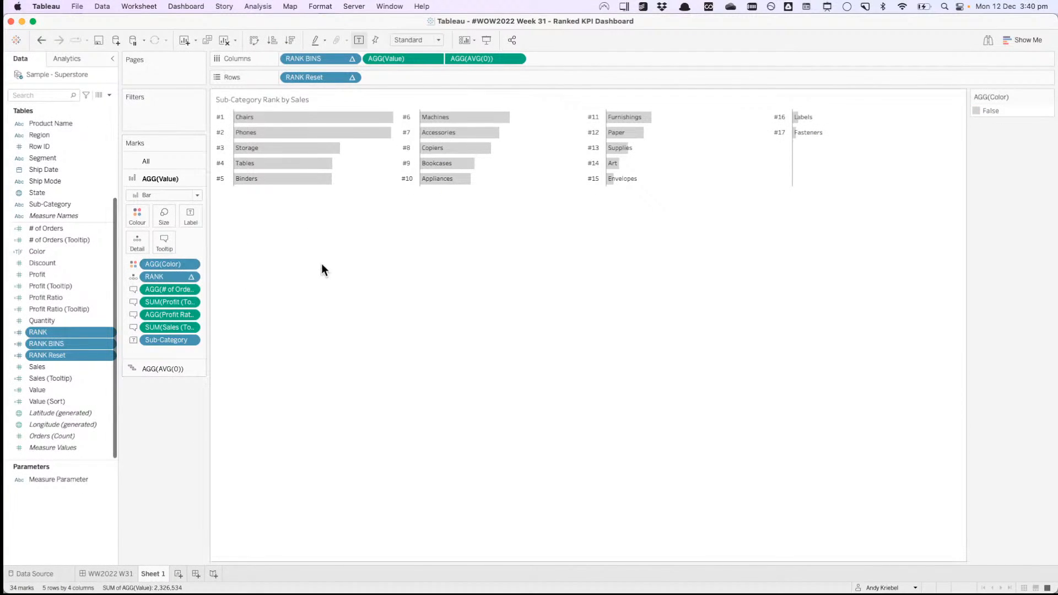
click(118, 575)
click(333, 190)
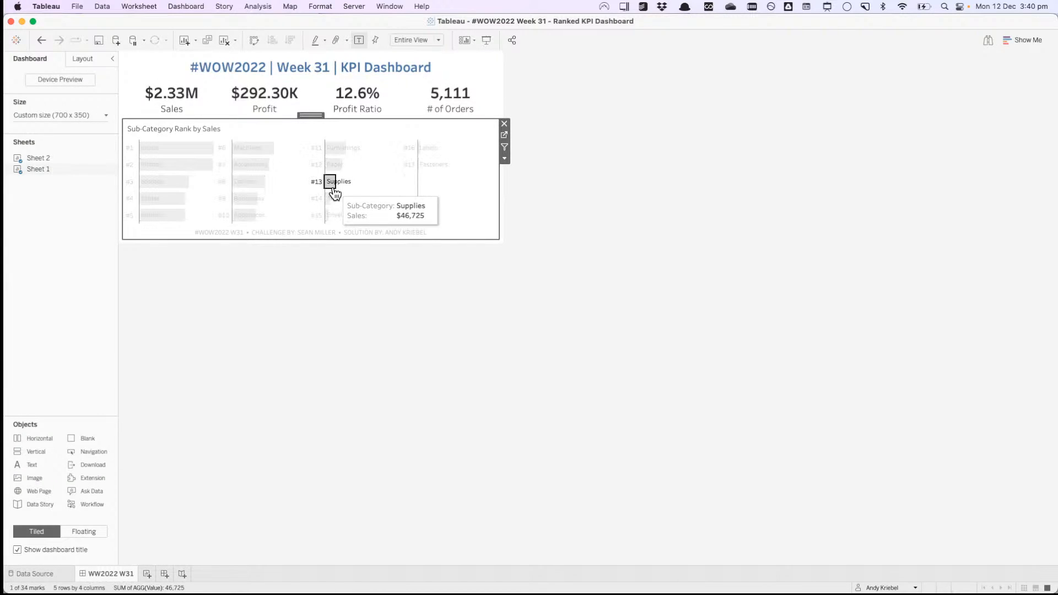
click(333, 190)
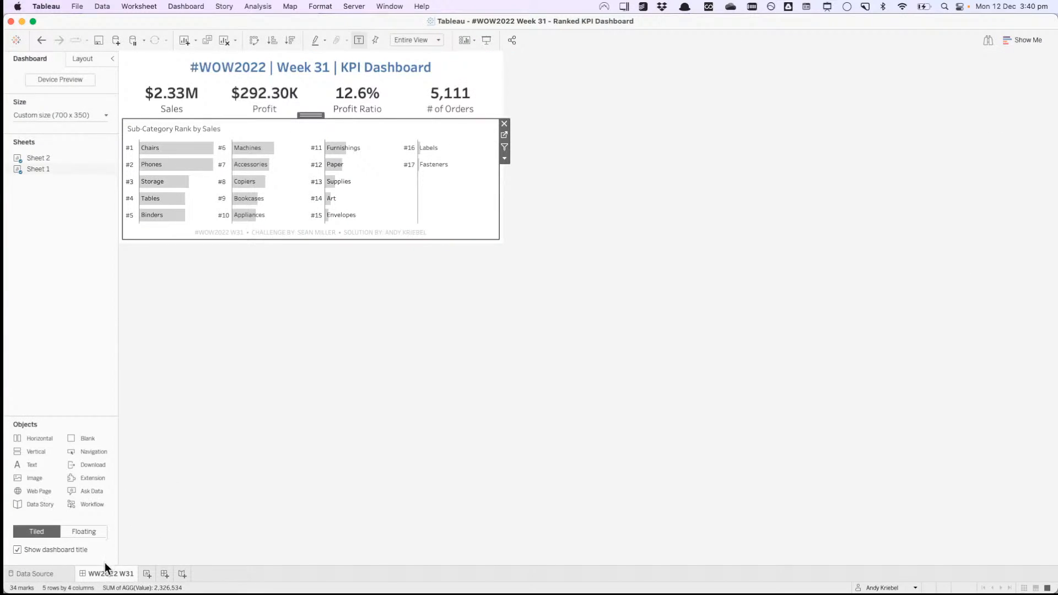
right_click(106, 574)
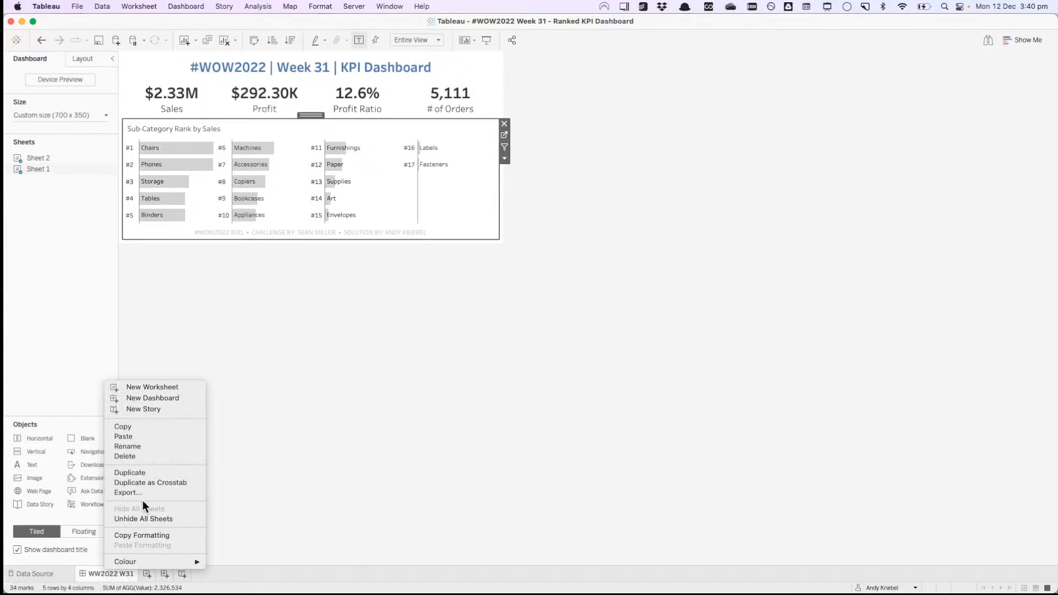
click(143, 519)
click(159, 575)
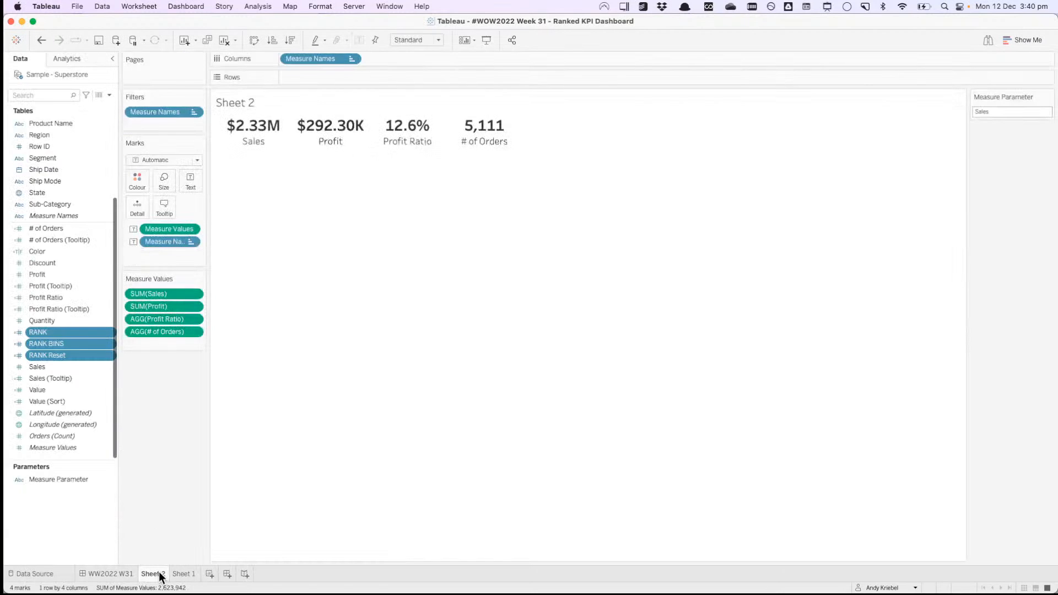
click(184, 573)
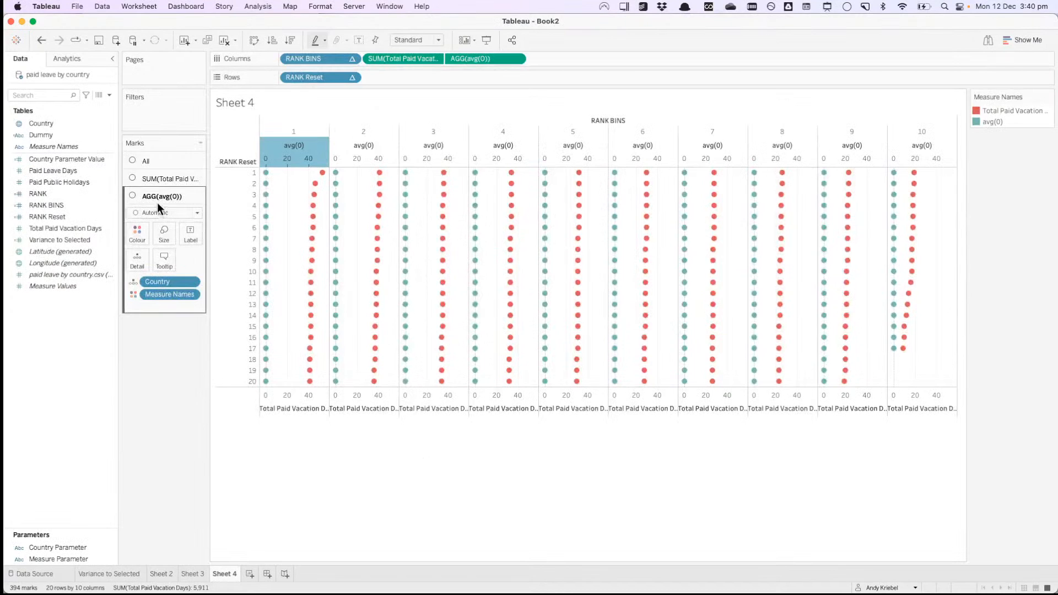
Step: On Book2's Sheet 4, set the mark type to Bar for all axes and remove Measure Names from Colour
click(156, 165)
click(156, 178)
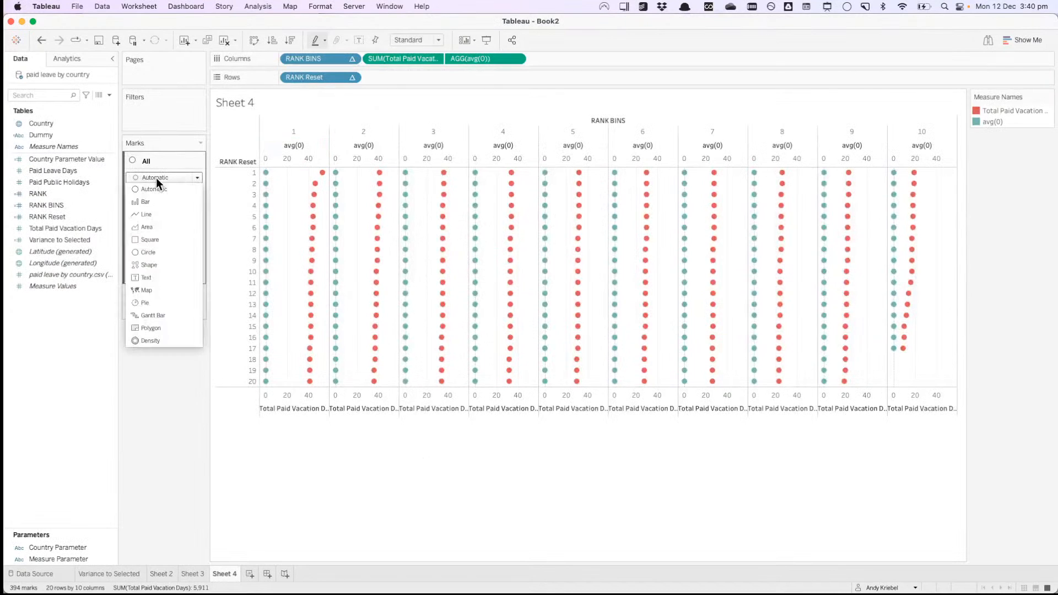
click(157, 202)
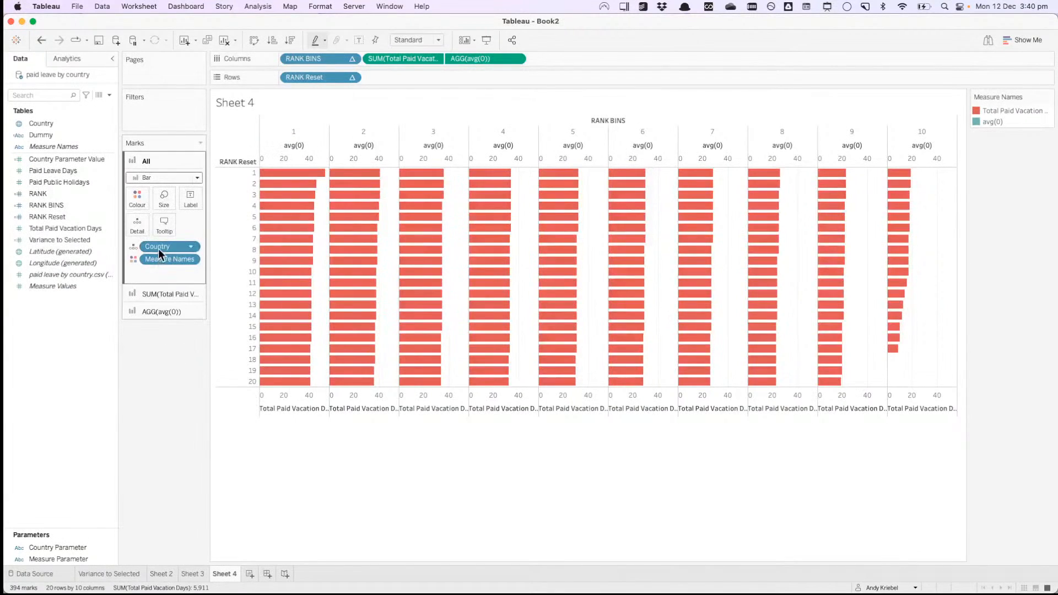
drag(160, 258, 161, 352)
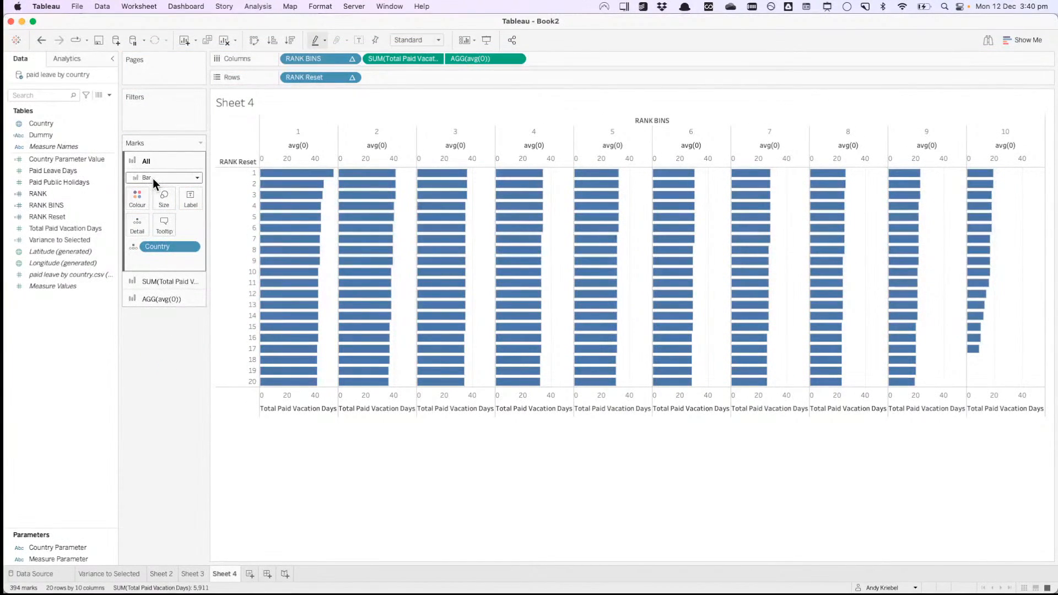
Step: Set the border of all bar marks to None
click(137, 198)
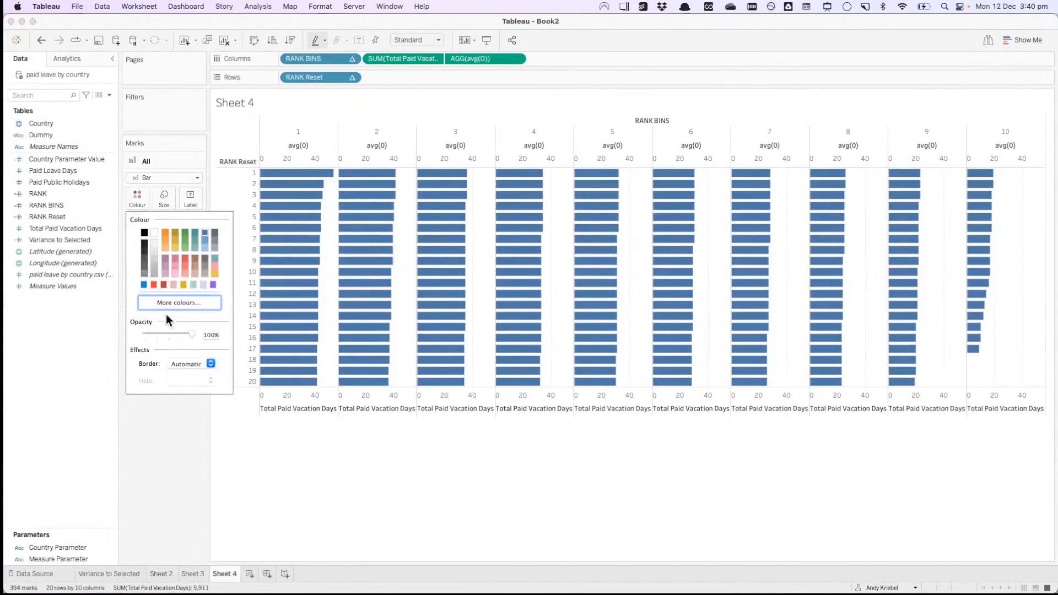
click(176, 363)
click(188, 403)
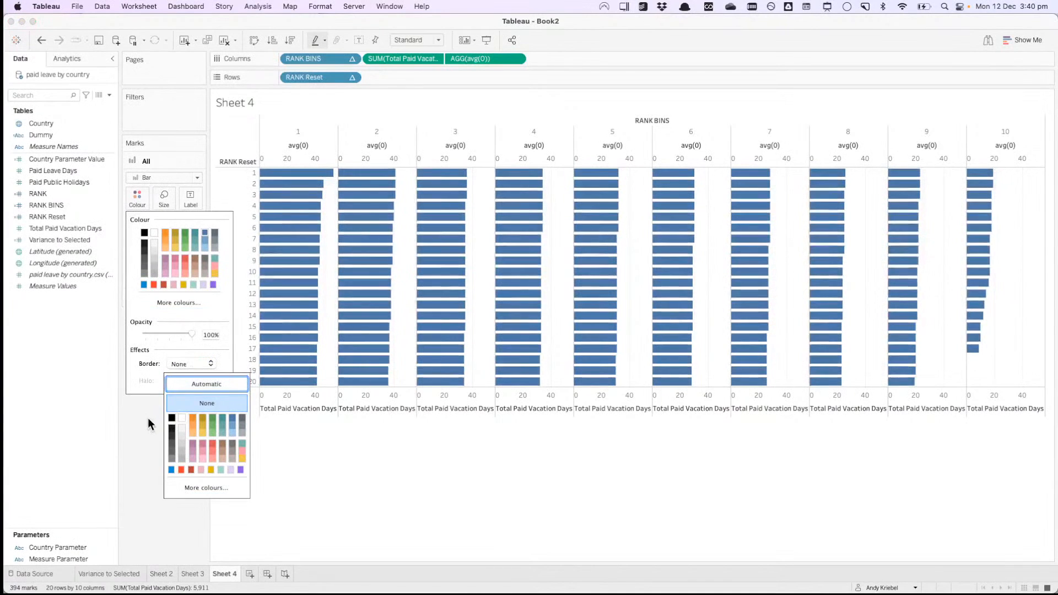
click(148, 421)
Step: Colour the Total Paid Vacation Days bars light grey
click(157, 275)
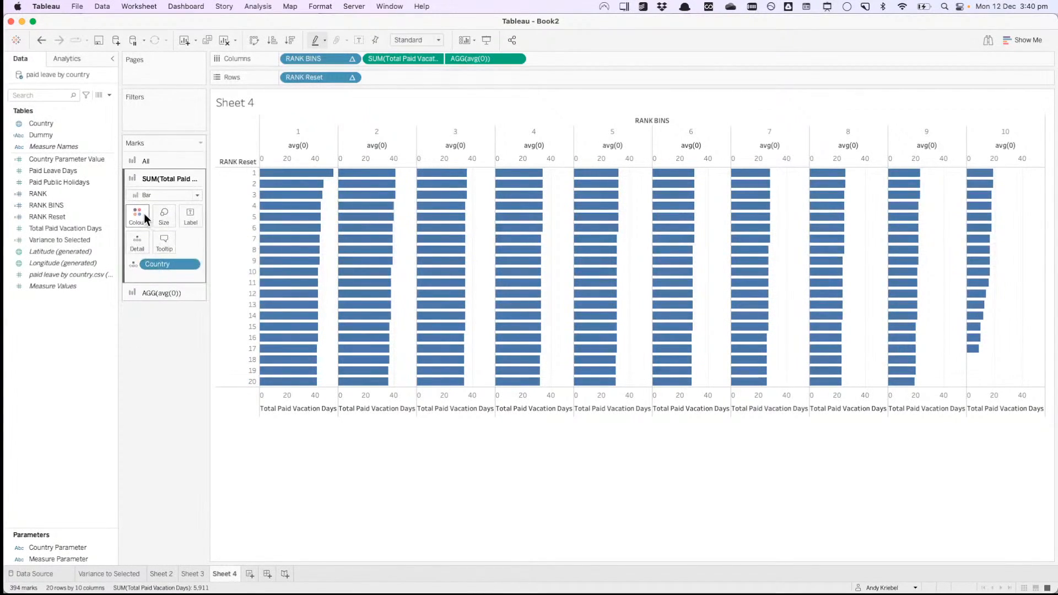
click(140, 212)
click(153, 266)
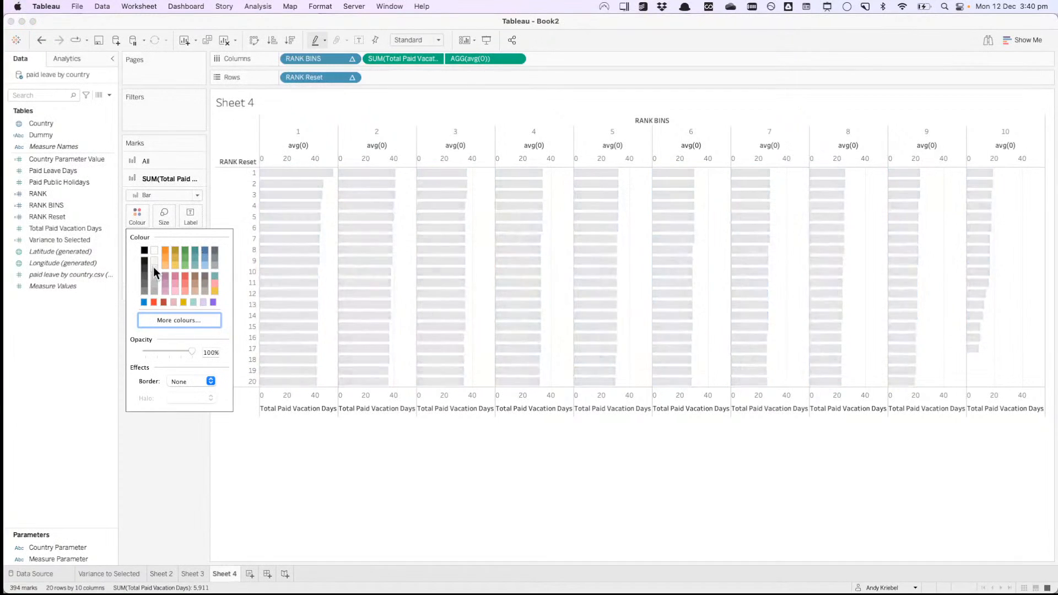
click(153, 276)
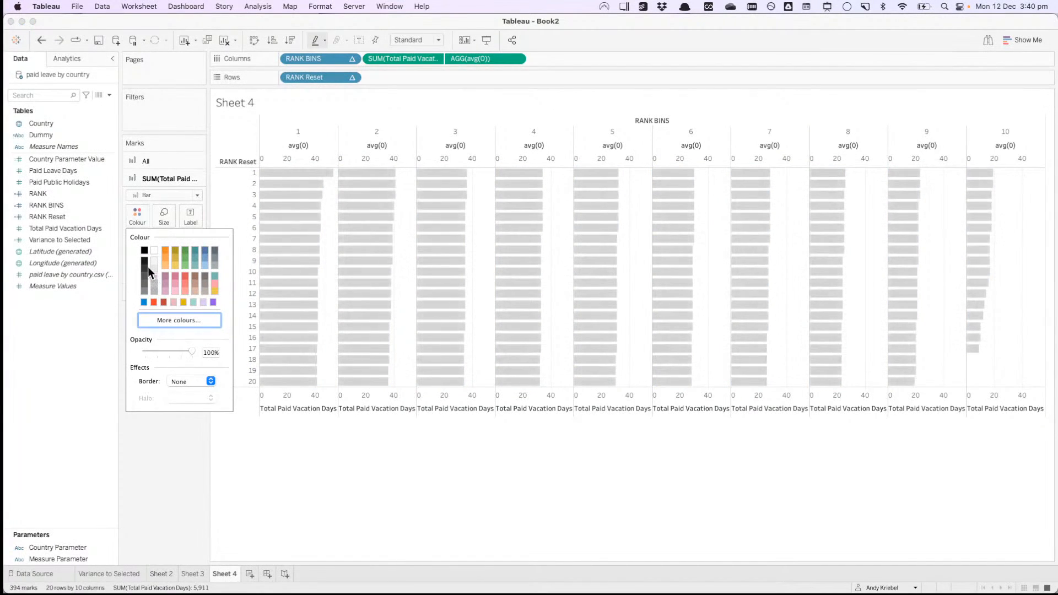
Step: Recolour the Total Paid Vacation Days bars a lighter grey and give them a darker grey border
click(154, 270)
click(178, 382)
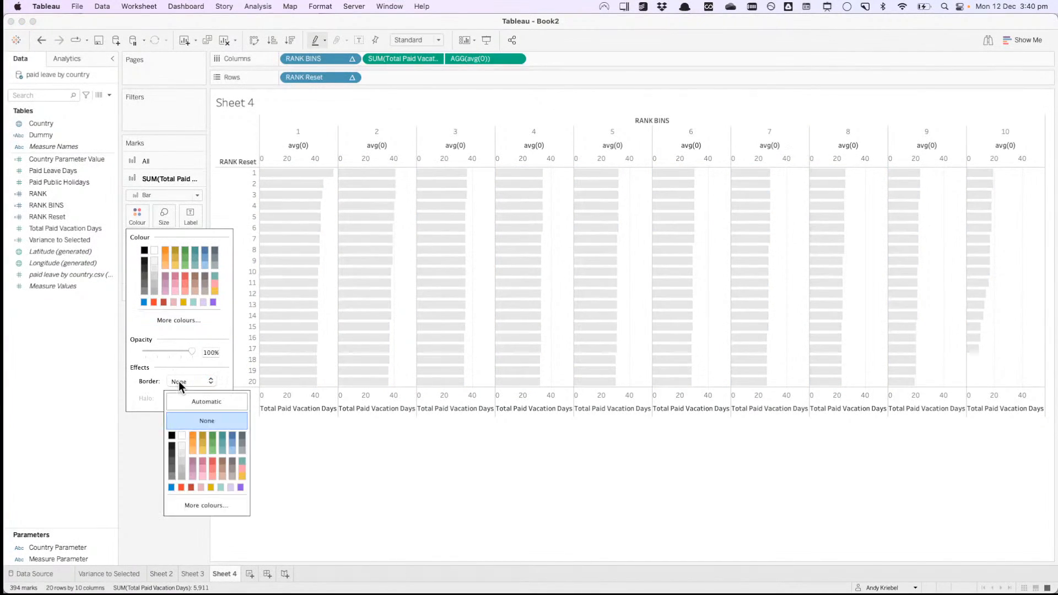
click(183, 475)
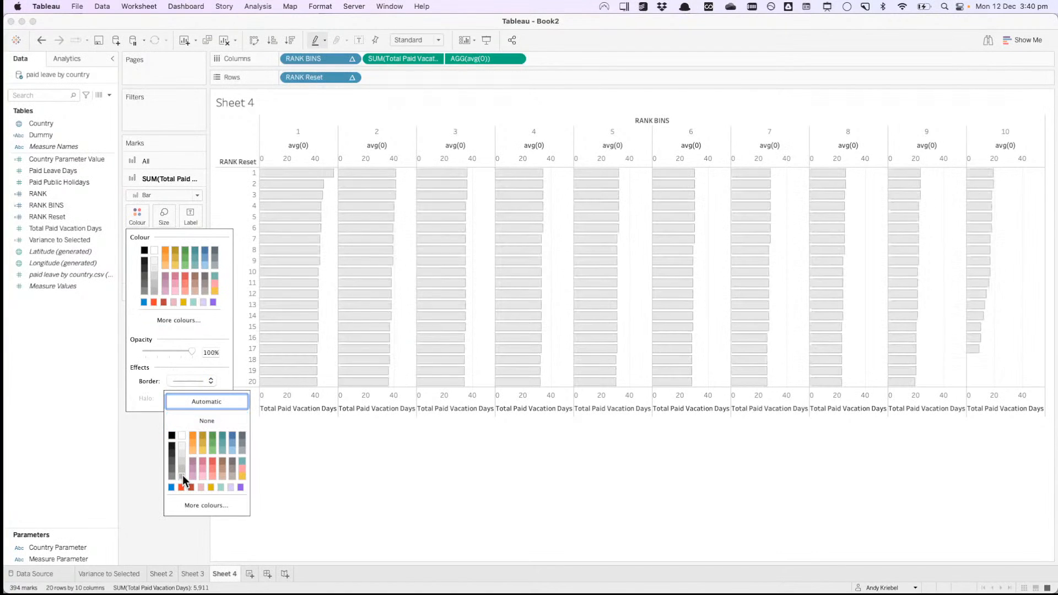
click(150, 459)
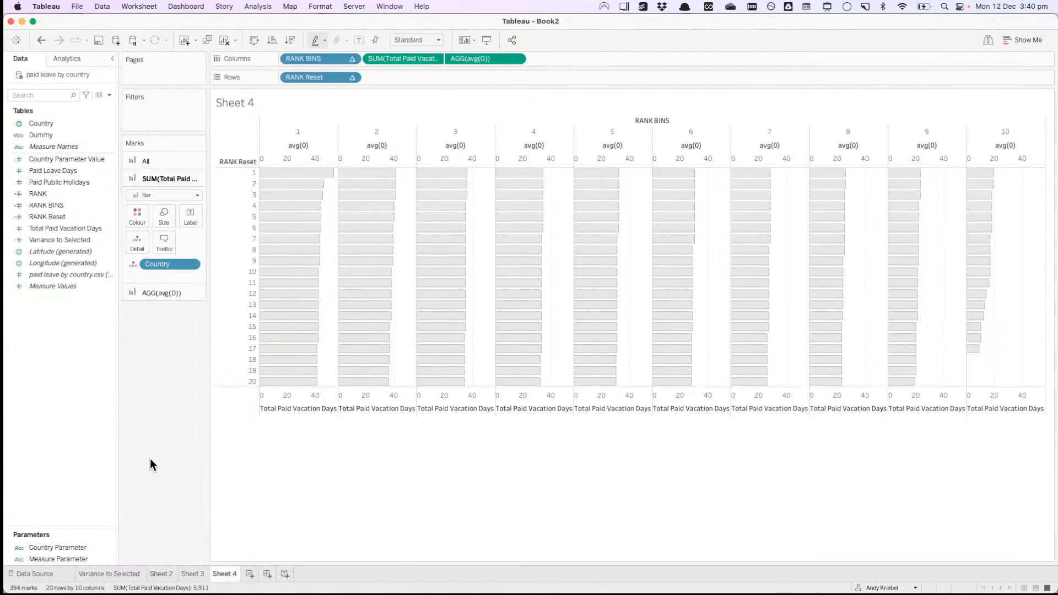
Step: Change the AGG(avg(0)) marks to Gantt Bar and reduce their colour opacity until the marks are fully transparent
click(155, 292)
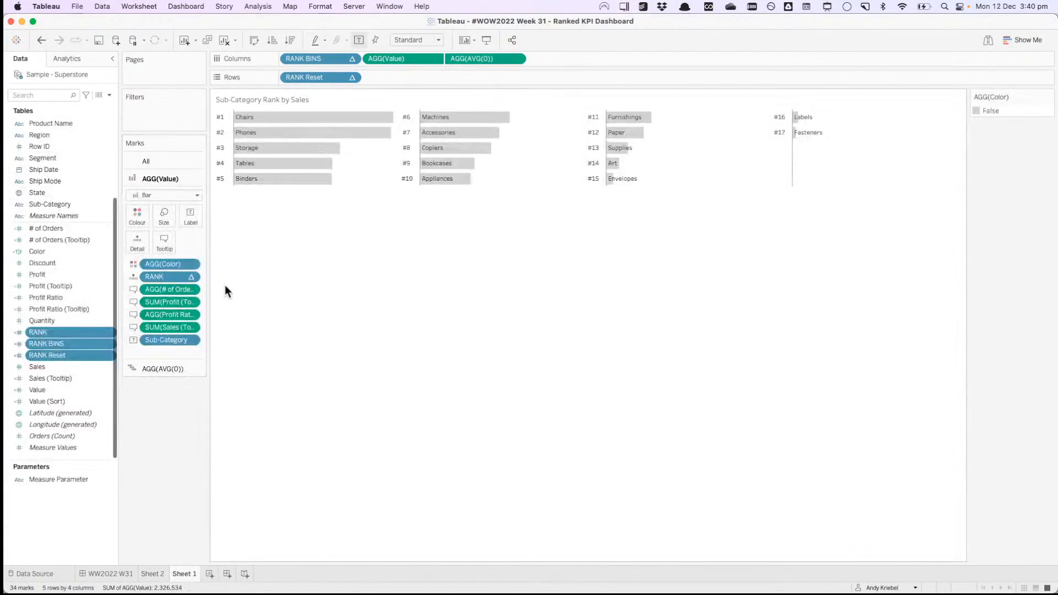
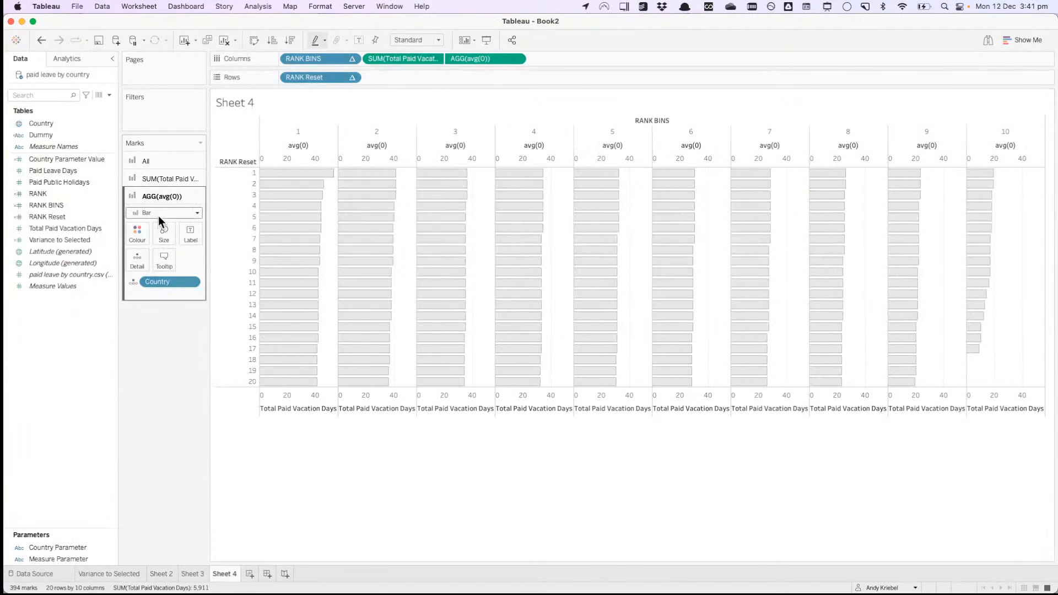
click(158, 214)
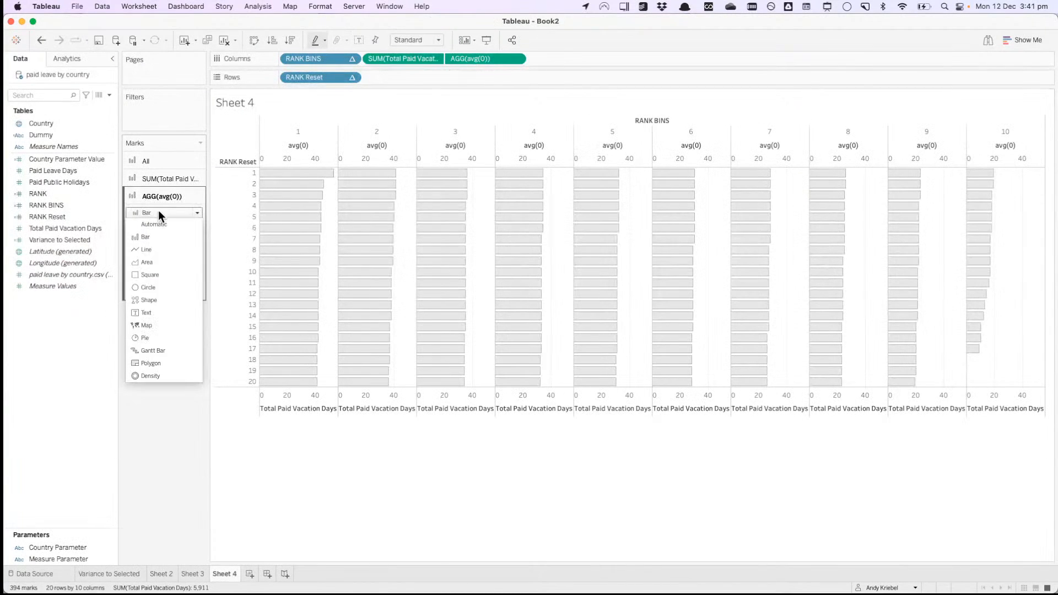
click(163, 346)
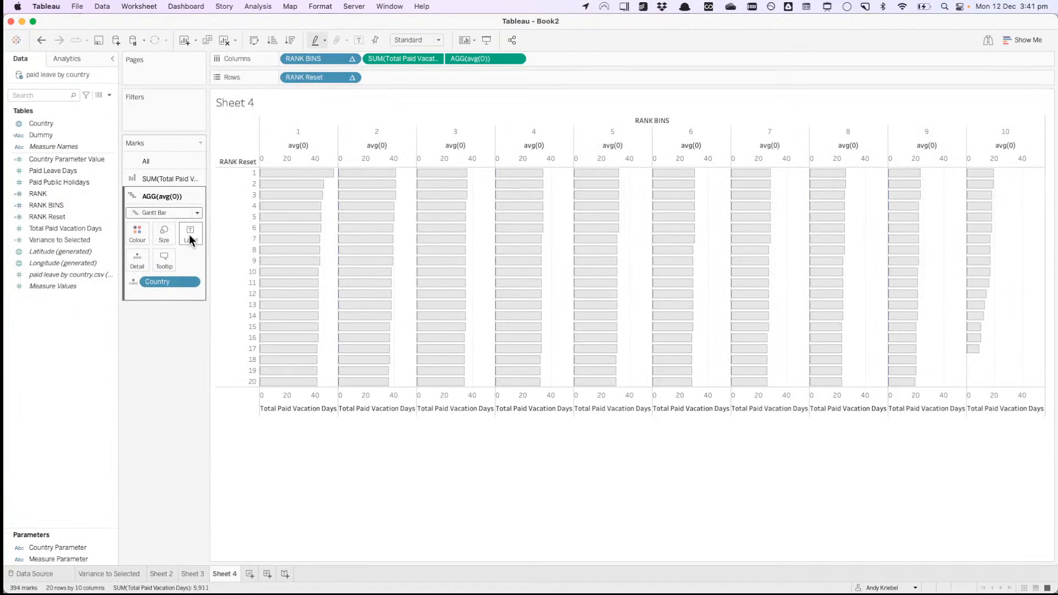
click(140, 236)
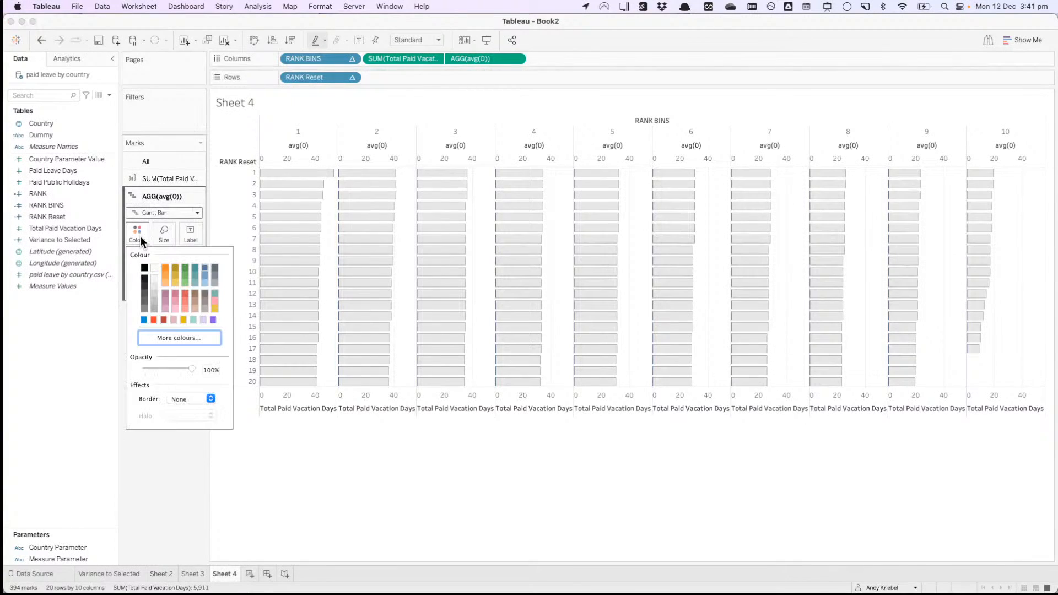
drag(194, 367, 129, 370)
click(96, 343)
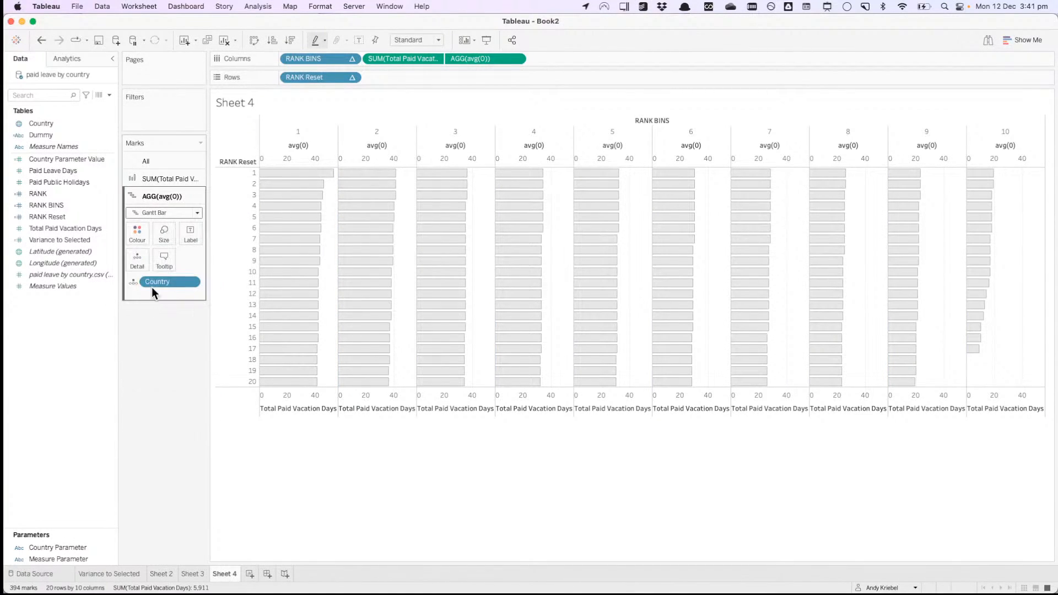
Step: Label the AGG(avg(0)) marks with RANK and choose what its table calculation computes using
click(136, 282)
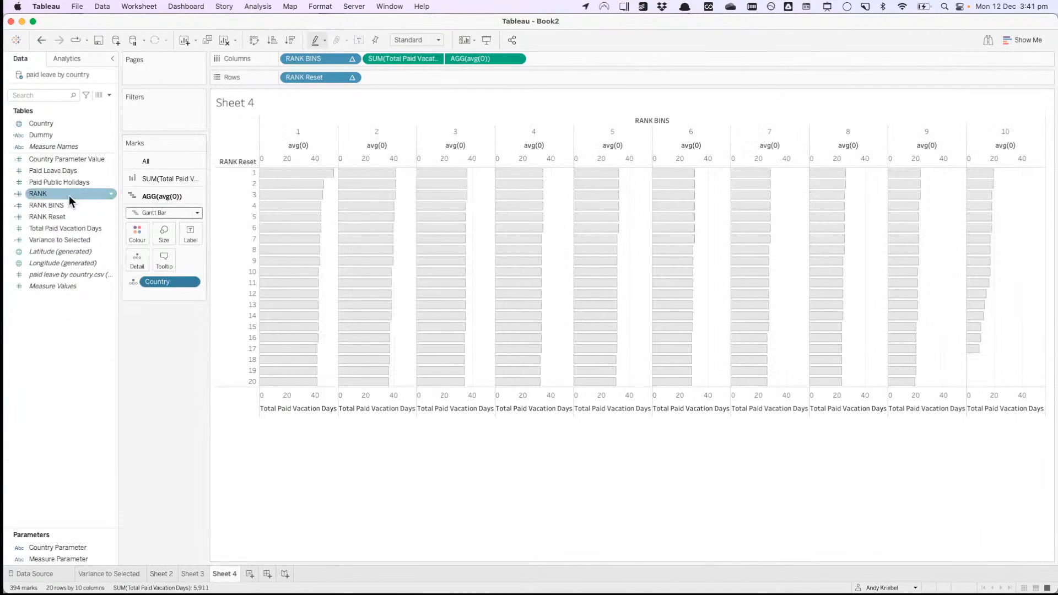
click(69, 196)
drag(69, 196, 191, 237)
click(192, 282)
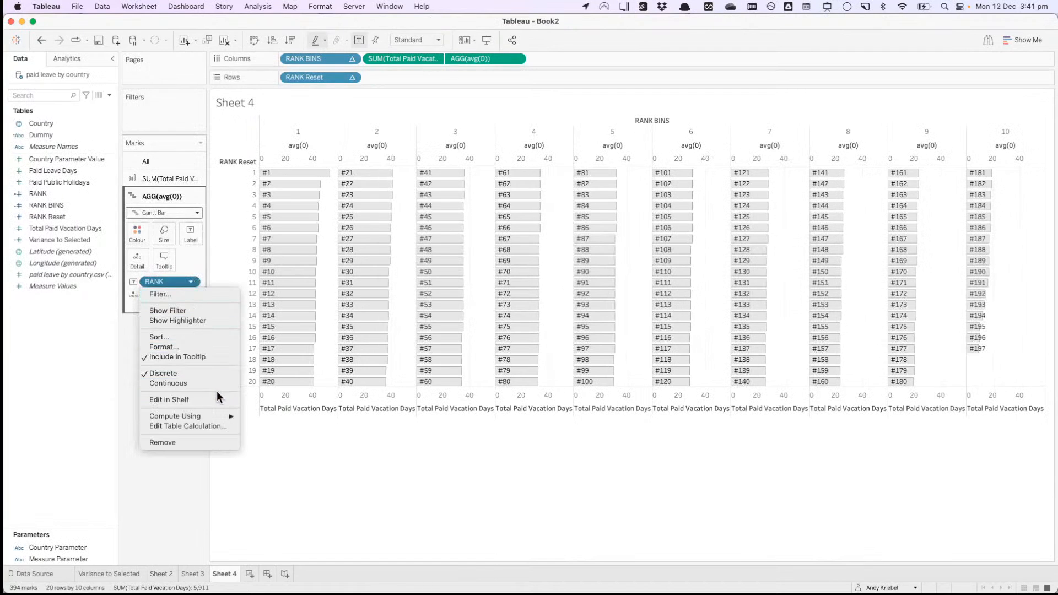
mouse_move(223, 416)
click(276, 465)
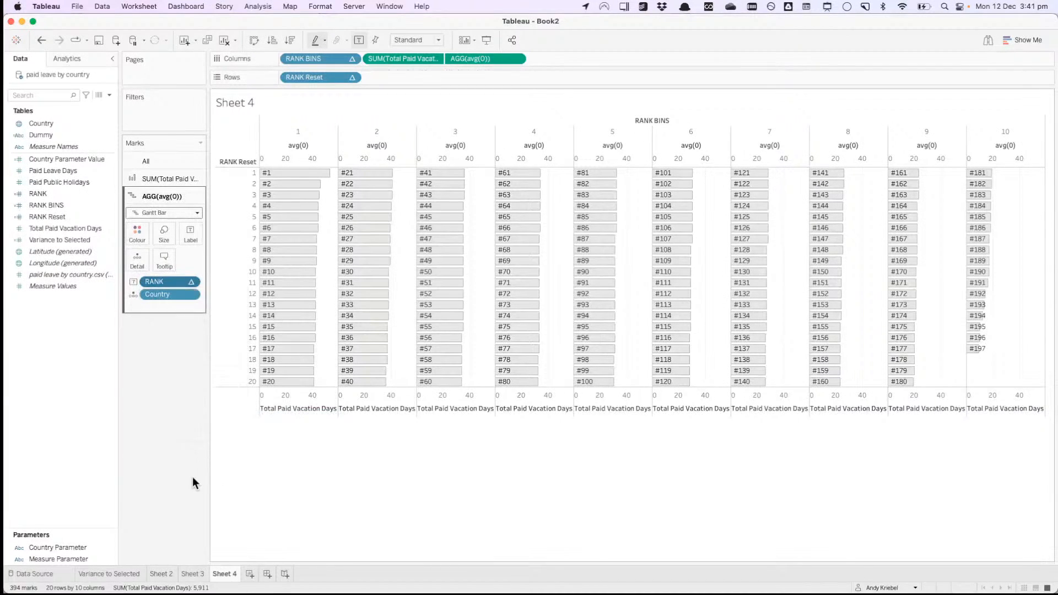
Step: Align the RANK labels horizontally to the left
click(192, 236)
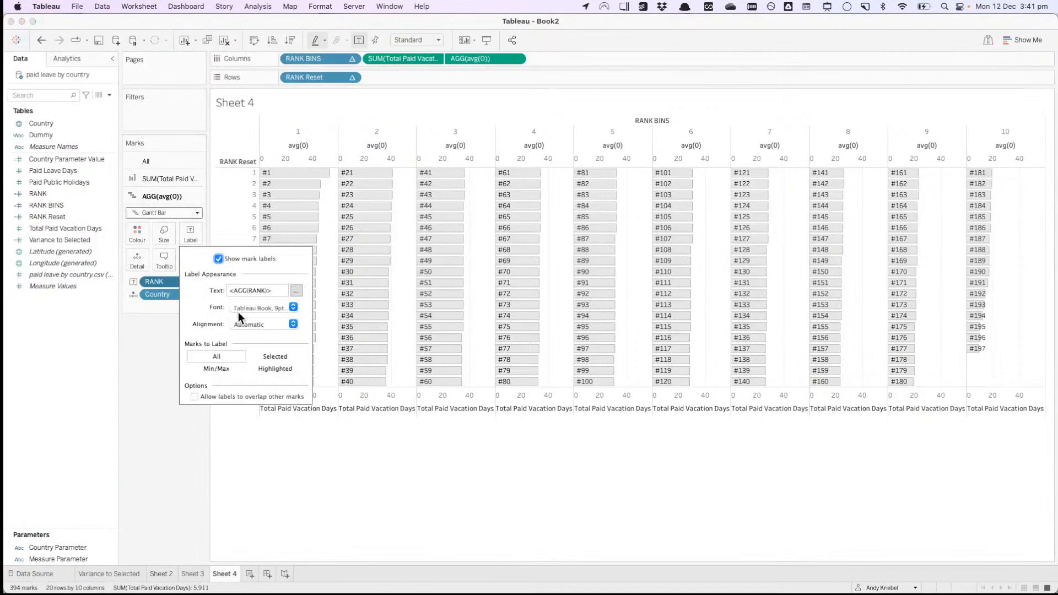
click(246, 324)
click(243, 377)
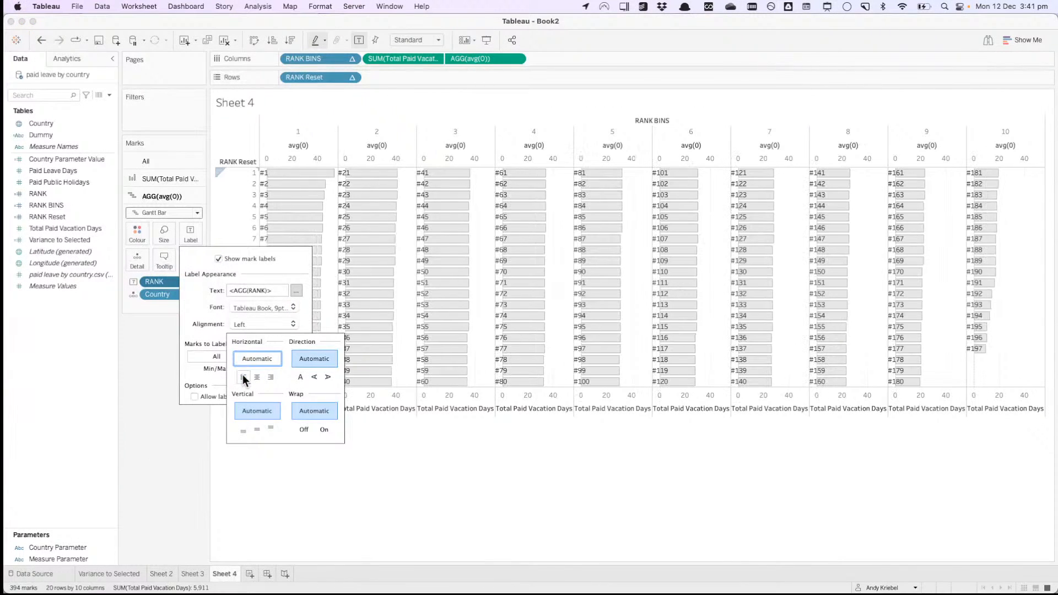
click(149, 355)
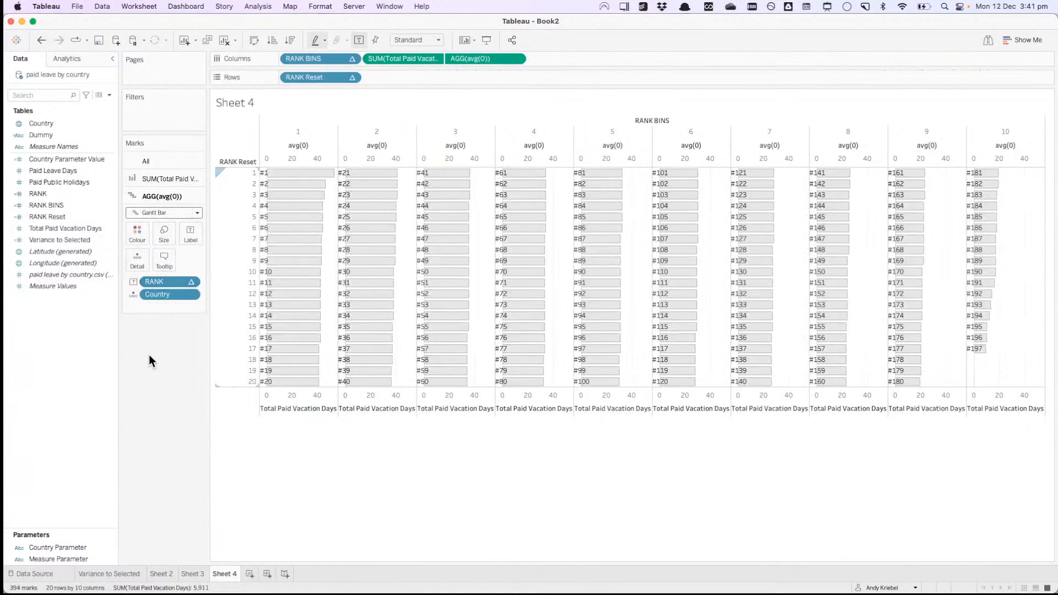
Step: Exclude RANK Reset and RANK BINS from the tooltip and hide both fields' headers
click(352, 77)
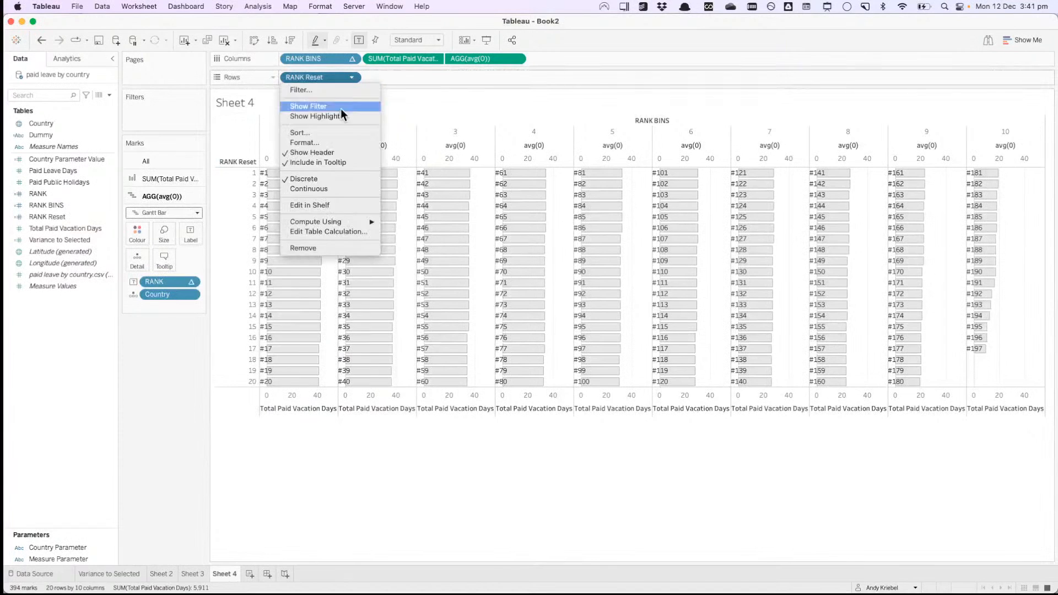
click(327, 160)
click(353, 76)
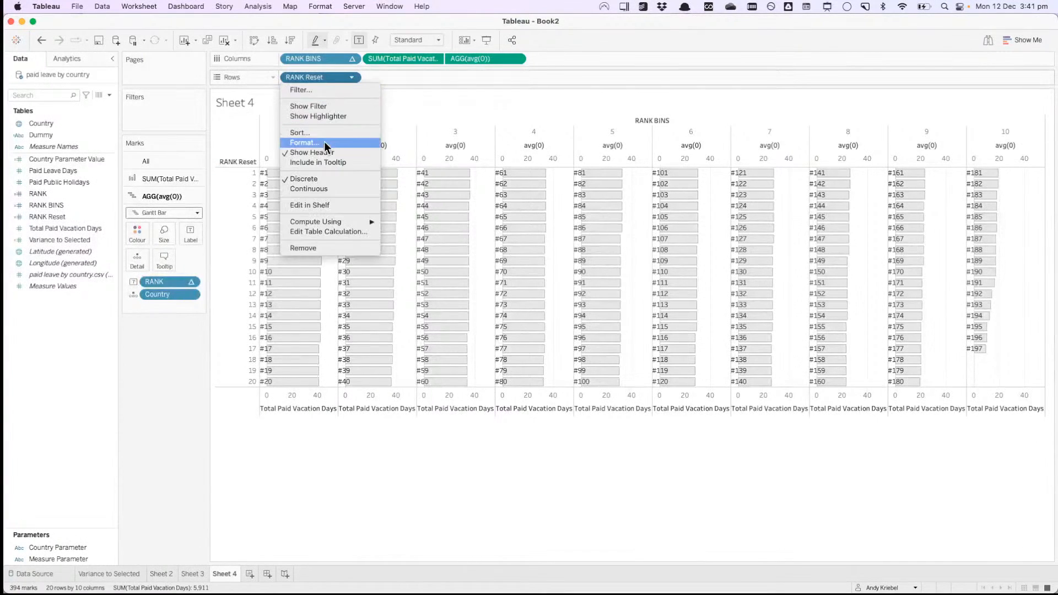
click(320, 154)
click(350, 58)
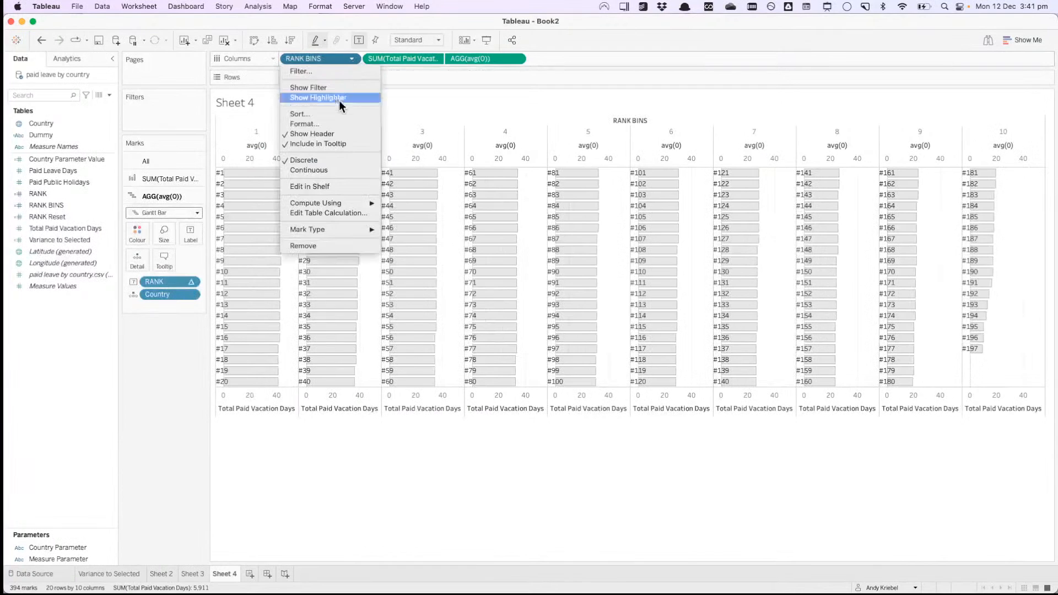
click(321, 144)
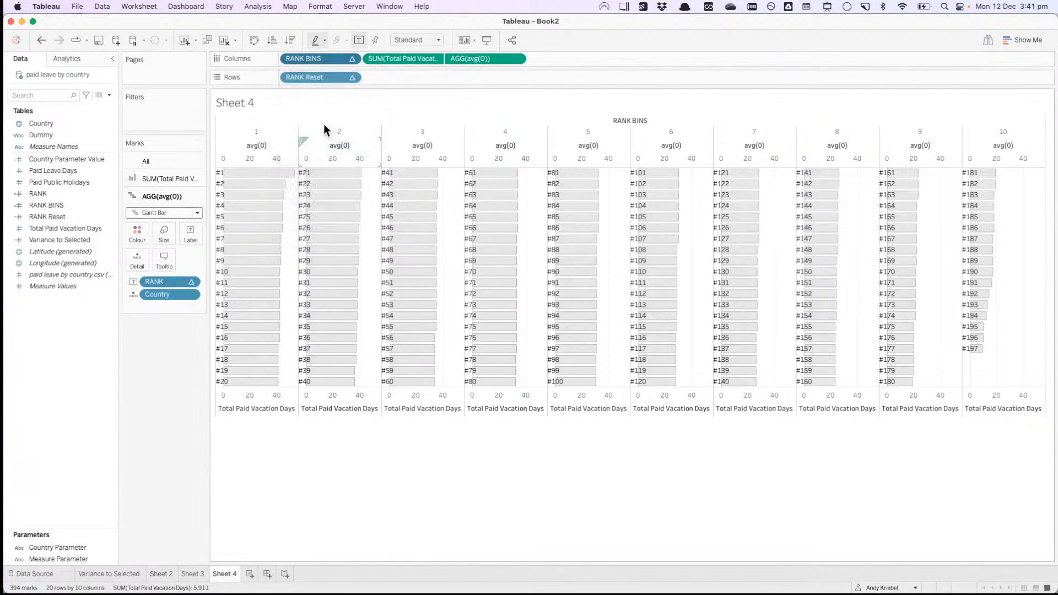
click(351, 58)
click(329, 134)
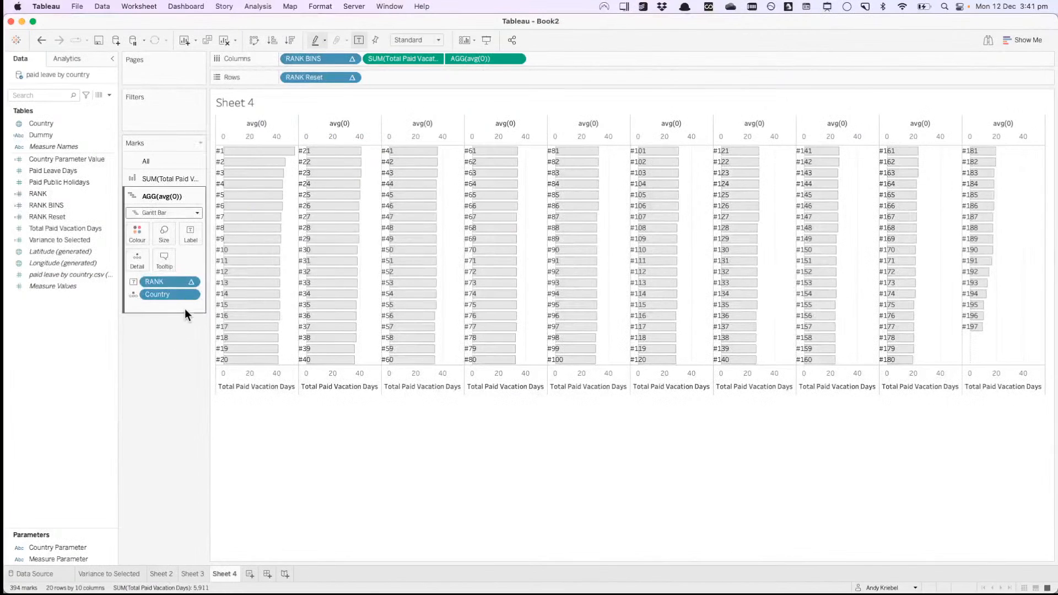
Step: For all marks, sort Country by the Total Paid Vacation Days field in descending order
click(164, 160)
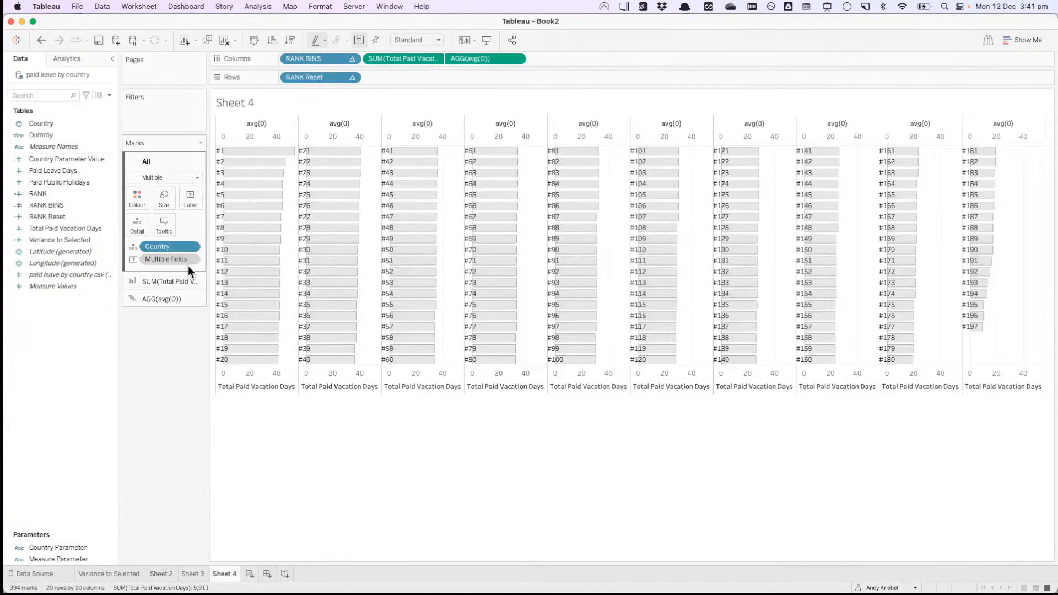
click(192, 248)
click(179, 312)
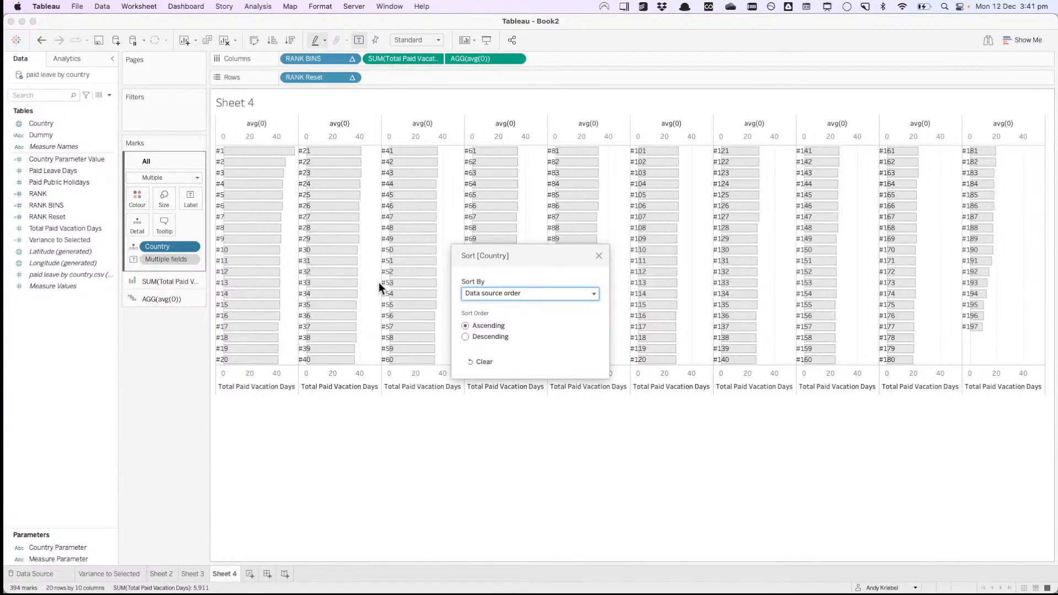
click(474, 293)
click(474, 323)
click(477, 336)
click(477, 369)
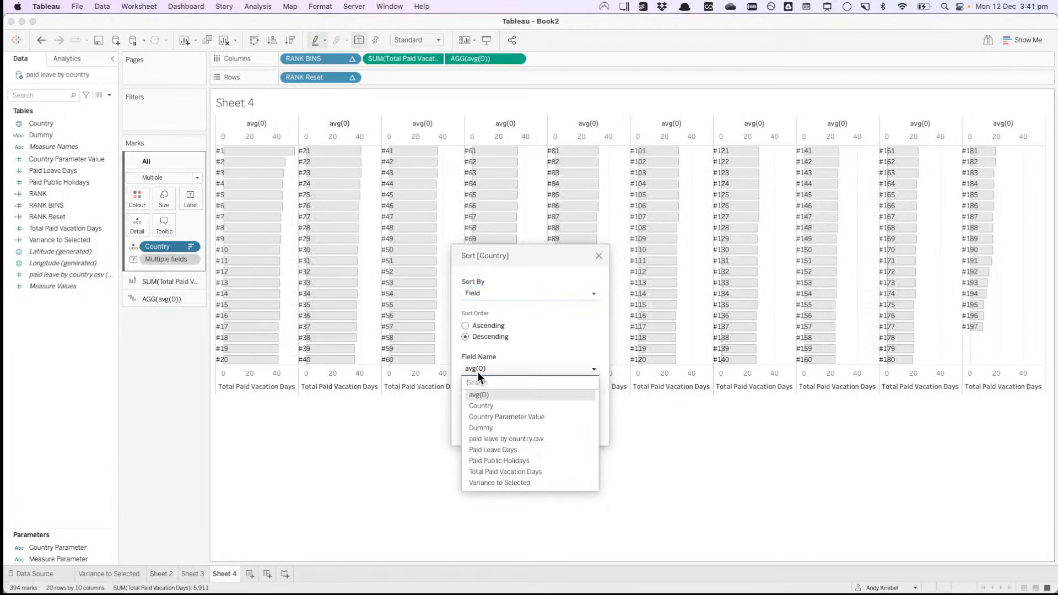
click(495, 472)
click(599, 251)
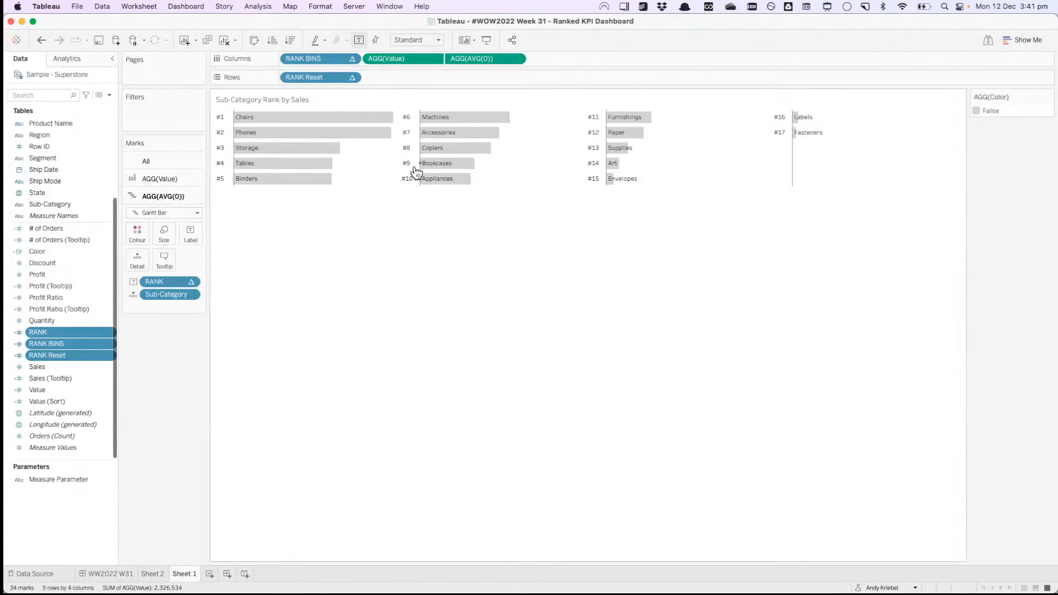
Step: On the Week 31 workbook's Sheet 1, show the AGG(Value) axis header and check the axis's range settings
click(434, 59)
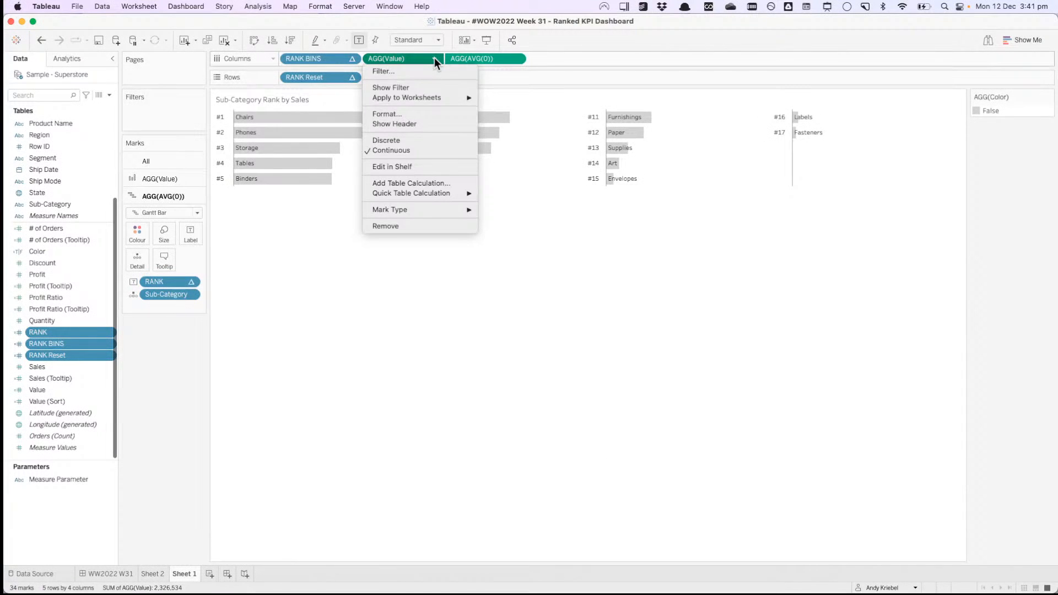
click(420, 124)
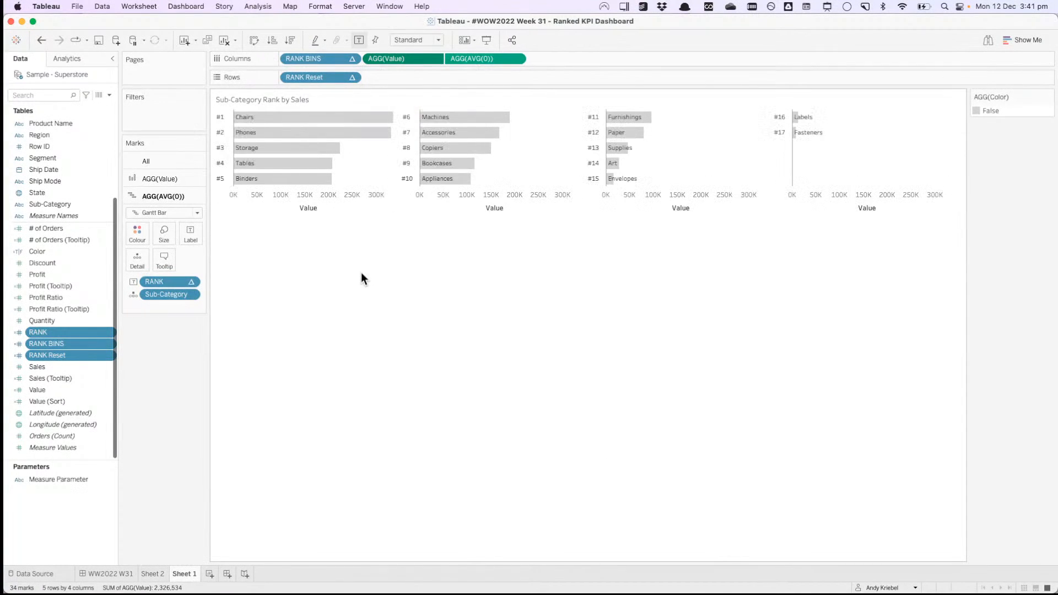
click(283, 200)
double_click(283, 201)
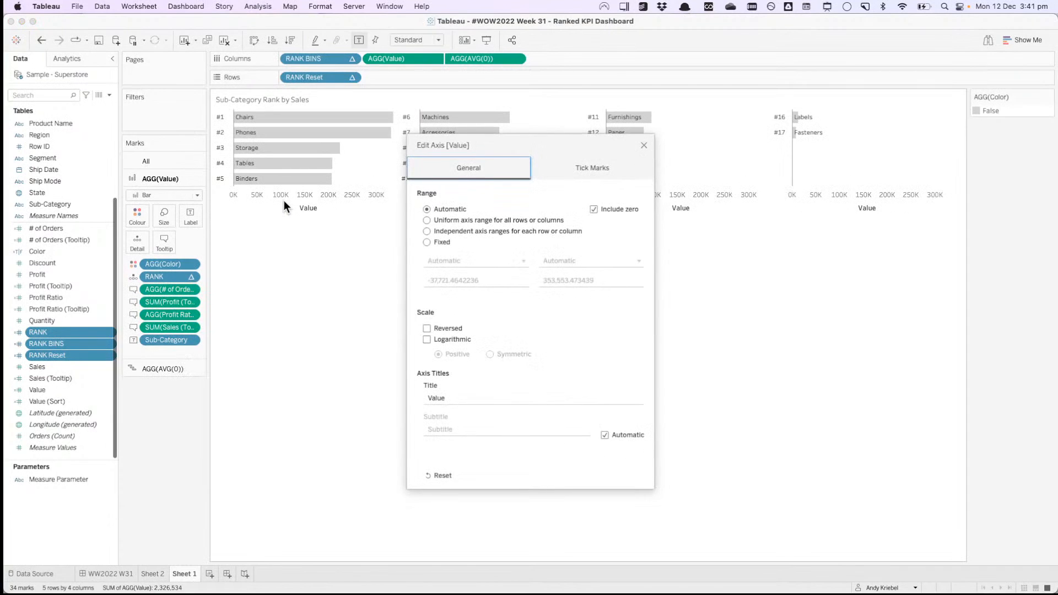
click(644, 145)
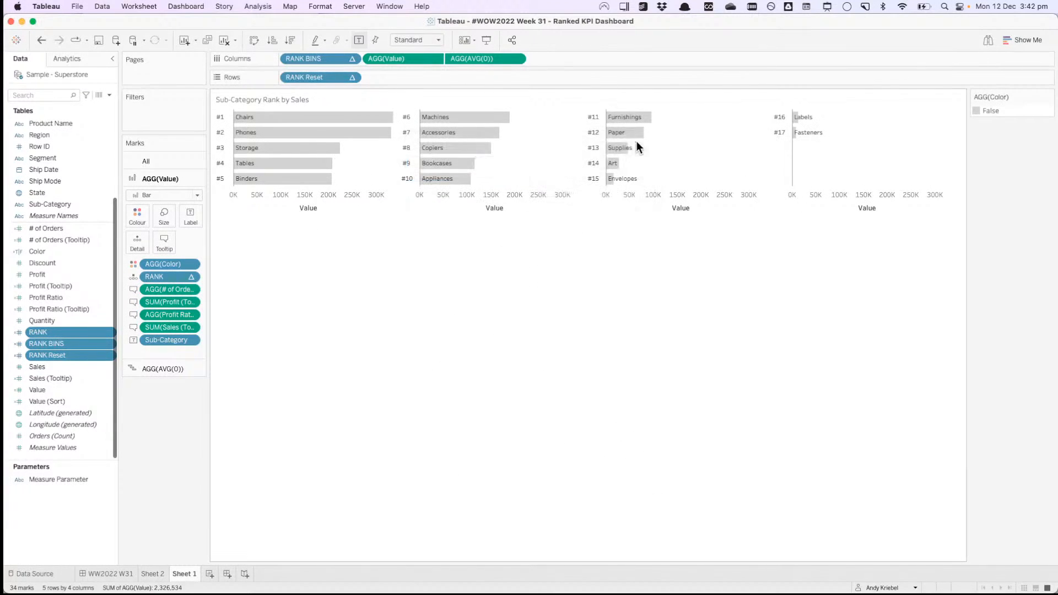
Step: Show the AGG(AVG(0)) axis header and check that axis's range and synchronisation settings
click(516, 59)
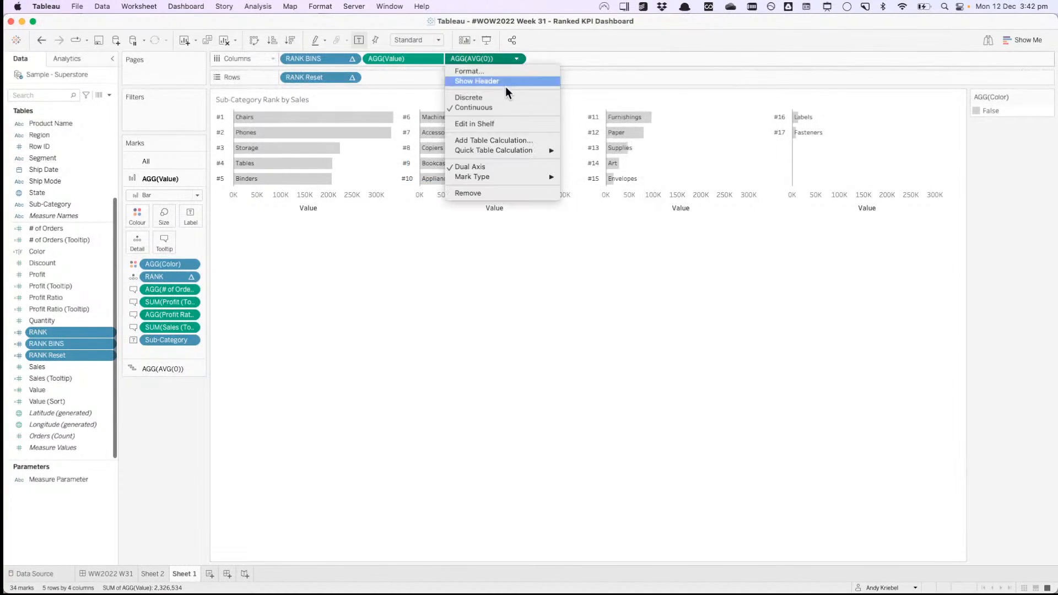
click(492, 81)
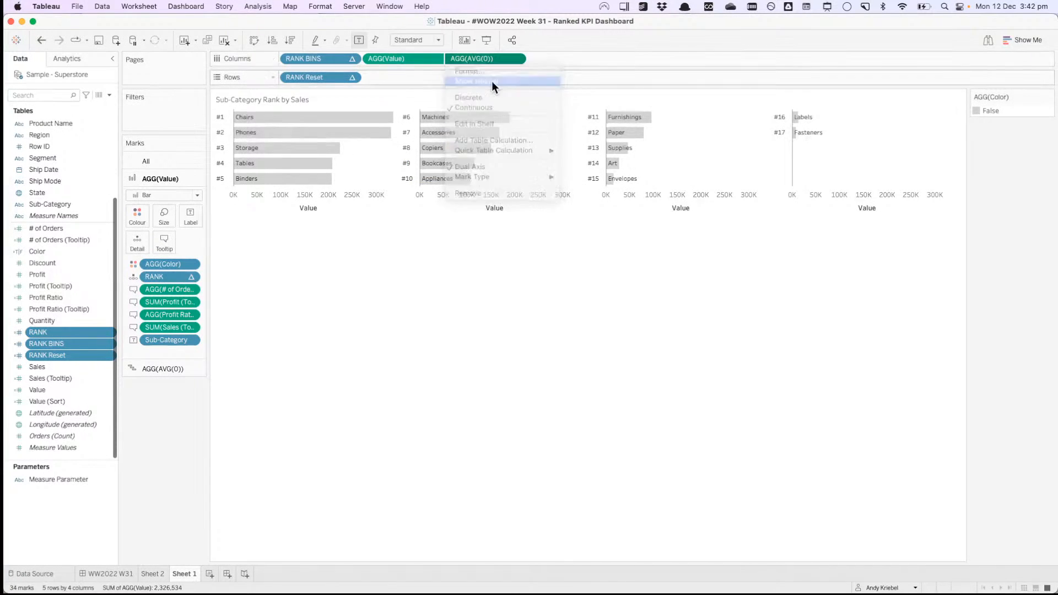
double_click(348, 123)
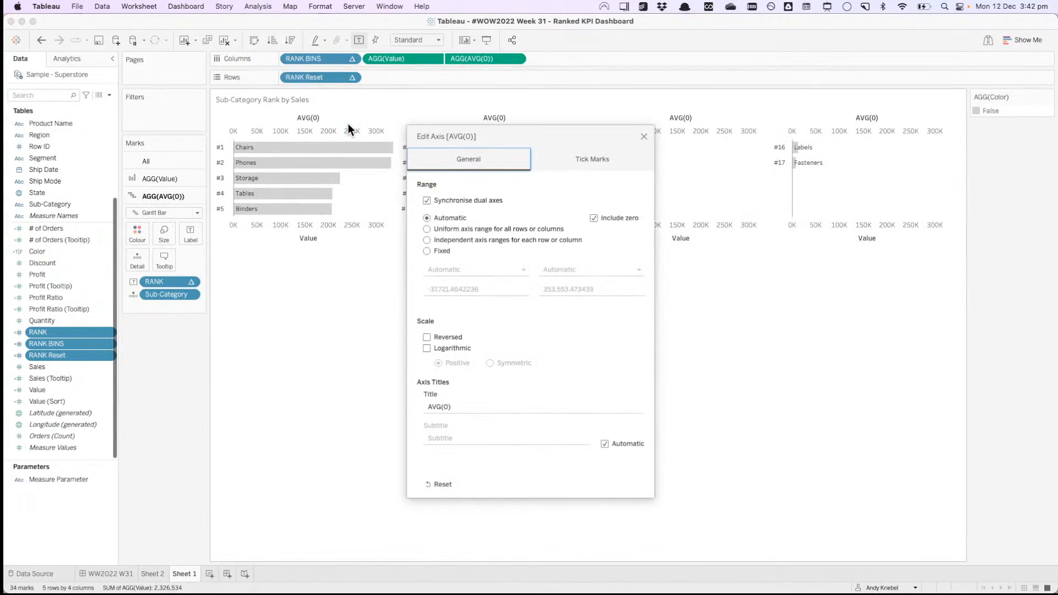
click(645, 137)
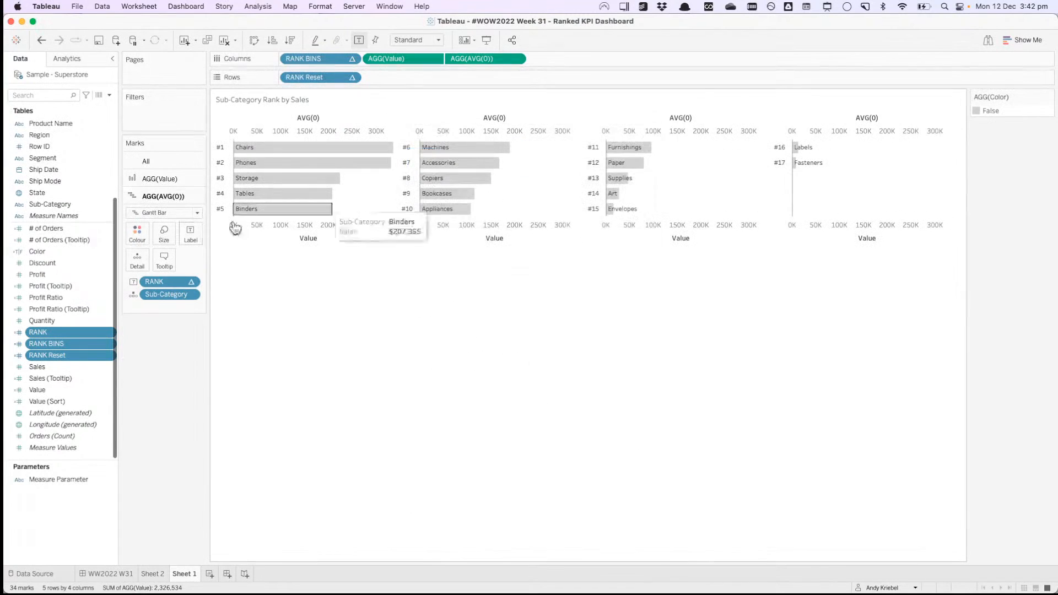
Step: Inspect the label text of the AGG(AVG(0)) marks, including any spacing around RANK, without changing it
click(188, 234)
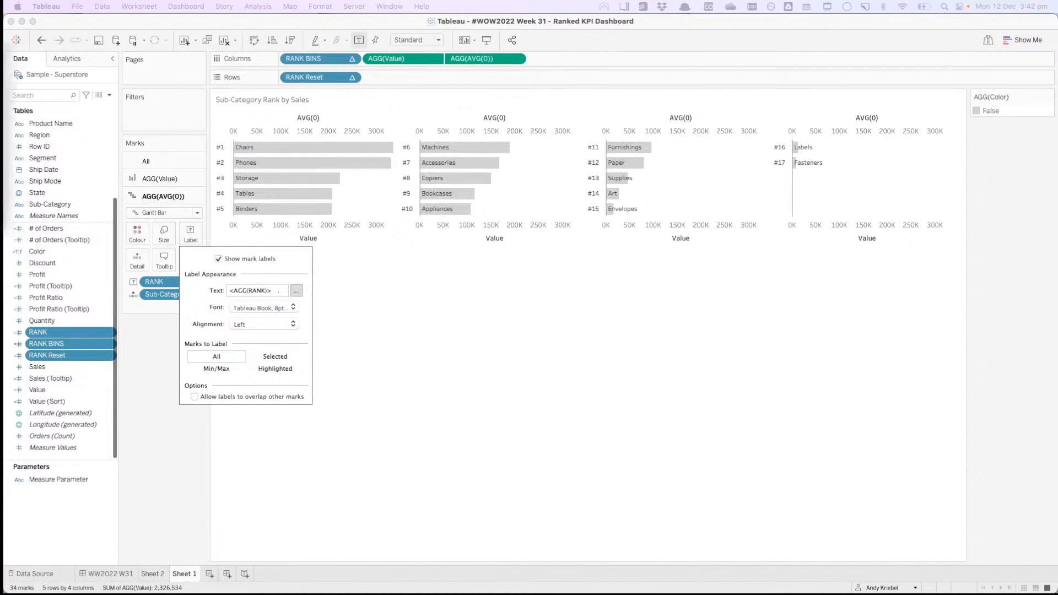
click(296, 291)
click(444, 250)
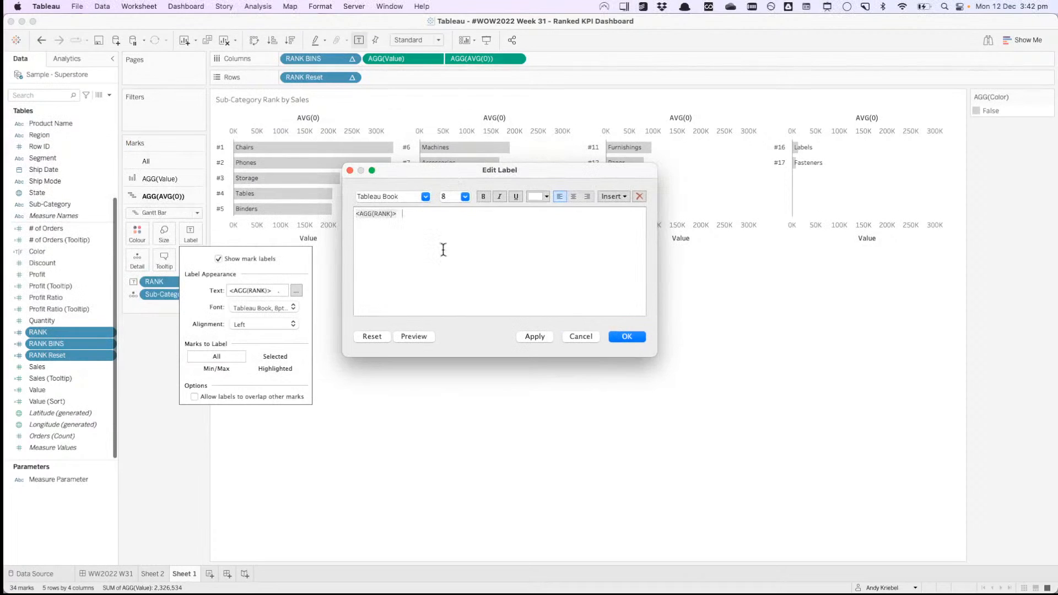
key(super+a)
click(581, 336)
click(175, 456)
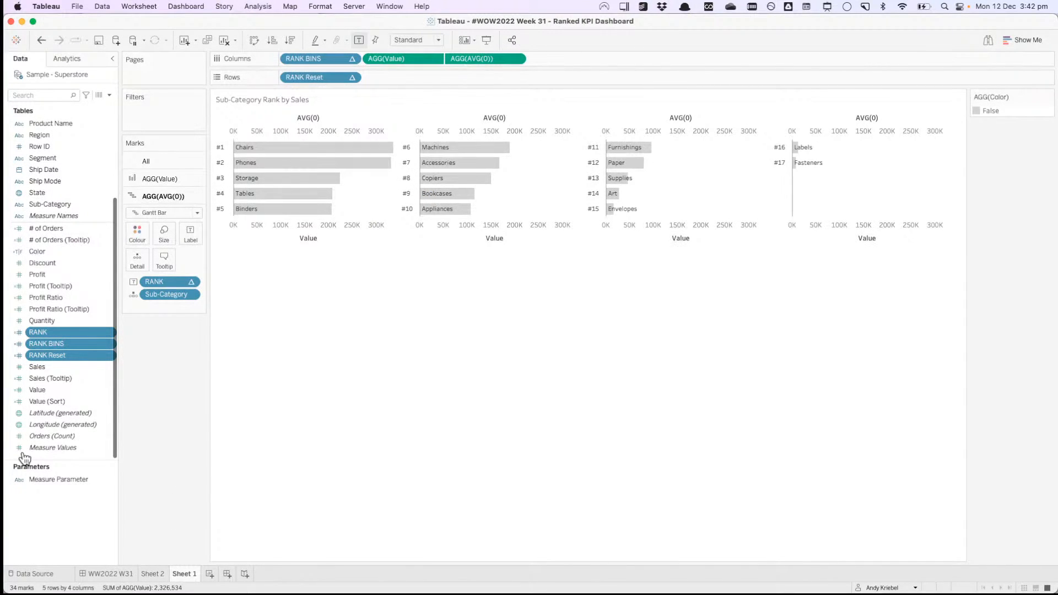
Step: Return to the Book2 workbook and add trailing spaces and a white period after RANK in the AGG(avg(0)) mark label text
key(super+Tab)
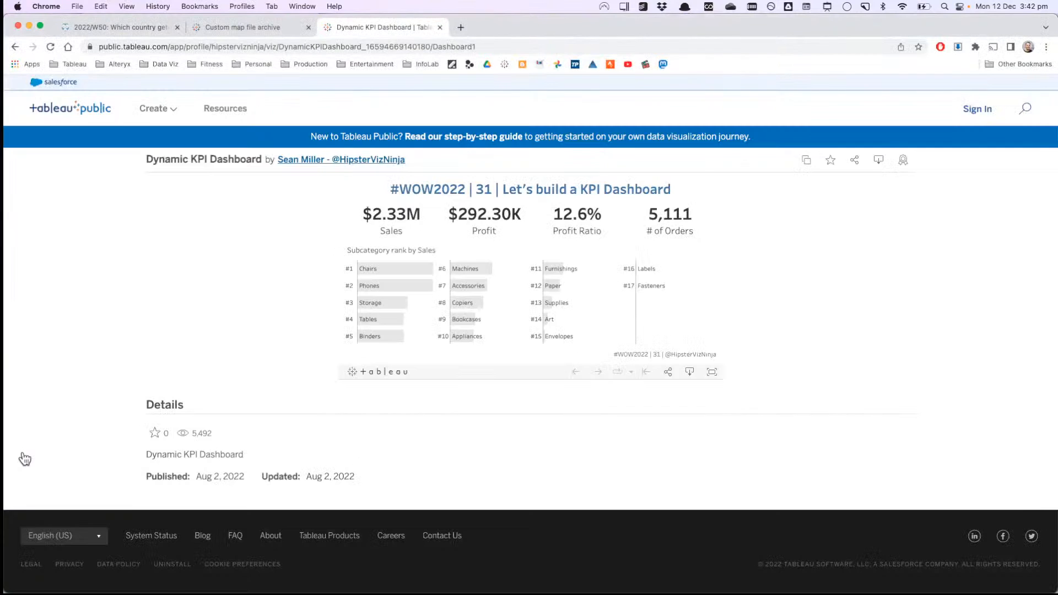
key(super+Tab)
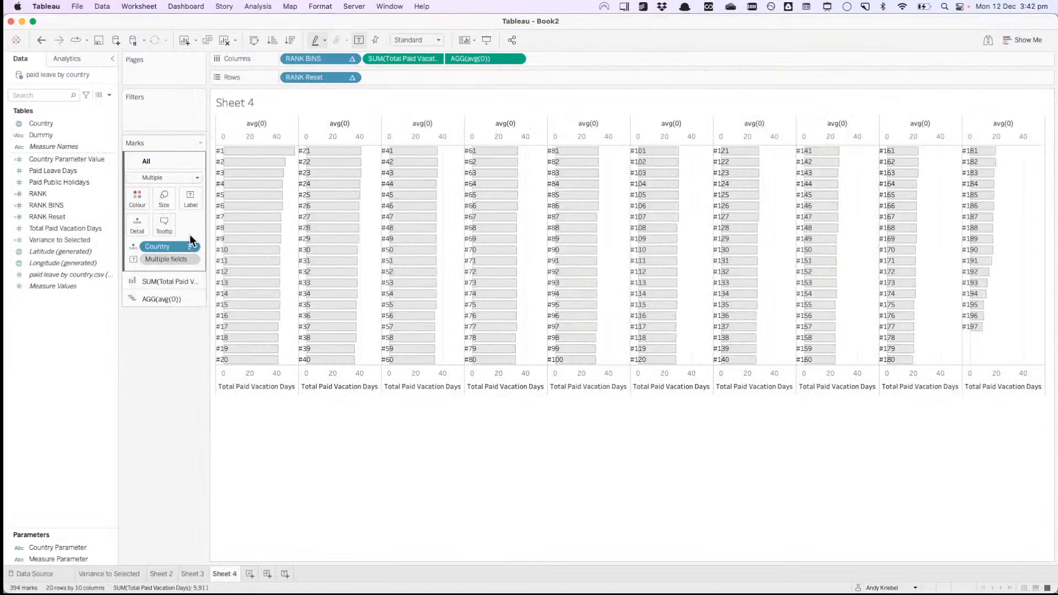
click(171, 296)
click(190, 233)
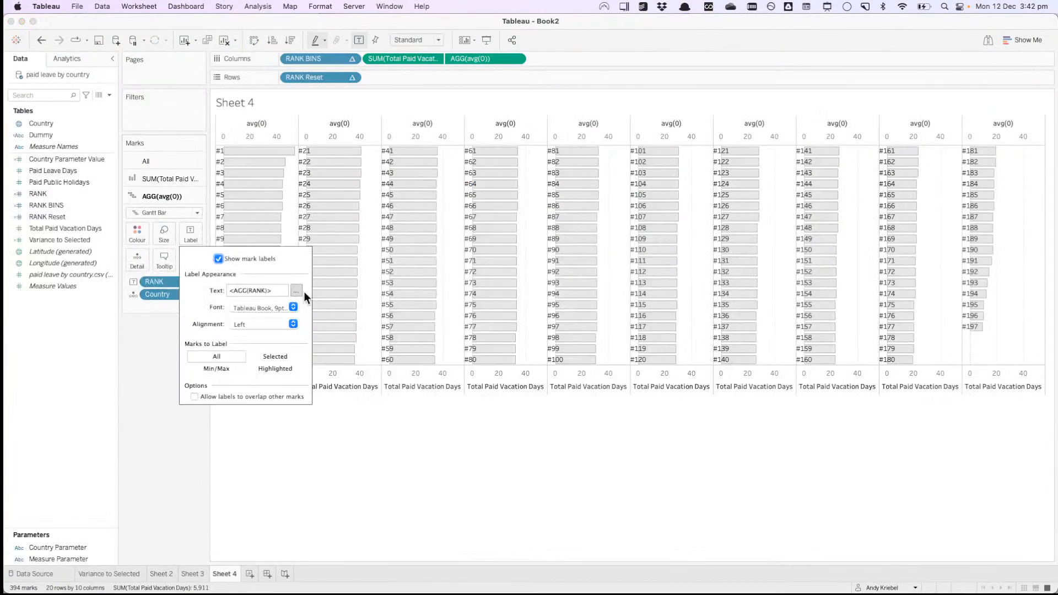
click(296, 291)
key(super+a)
key(Right)
click(541, 336)
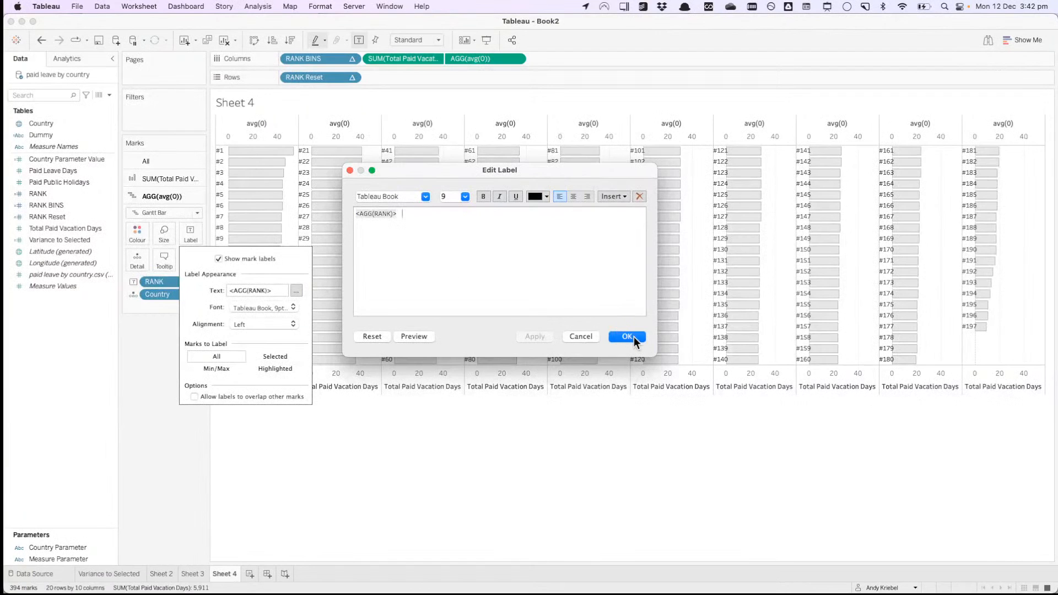
click(526, 237)
click(625, 338)
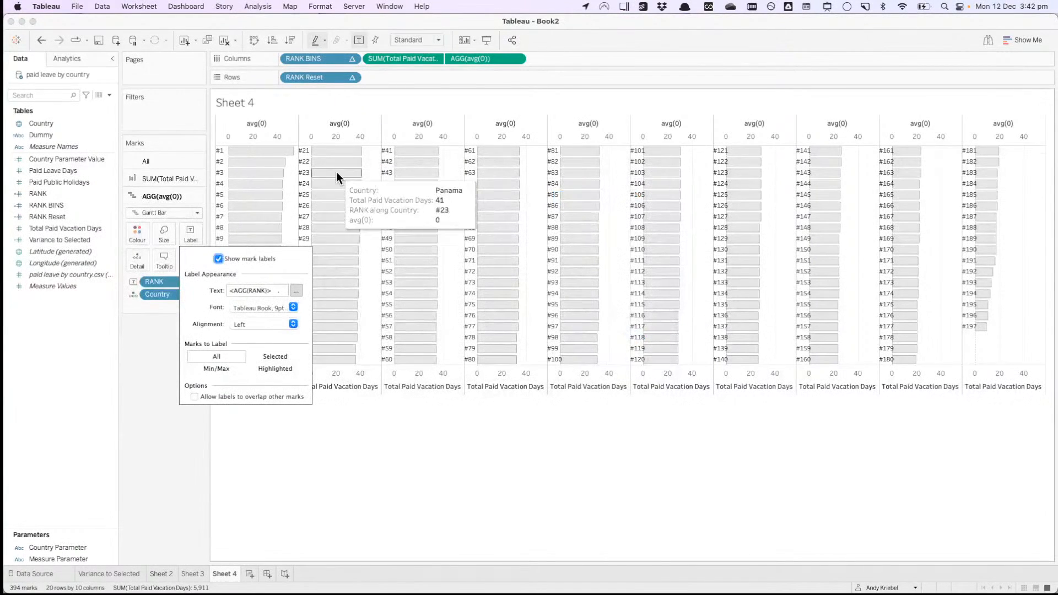
click(242, 136)
right_click(253, 140)
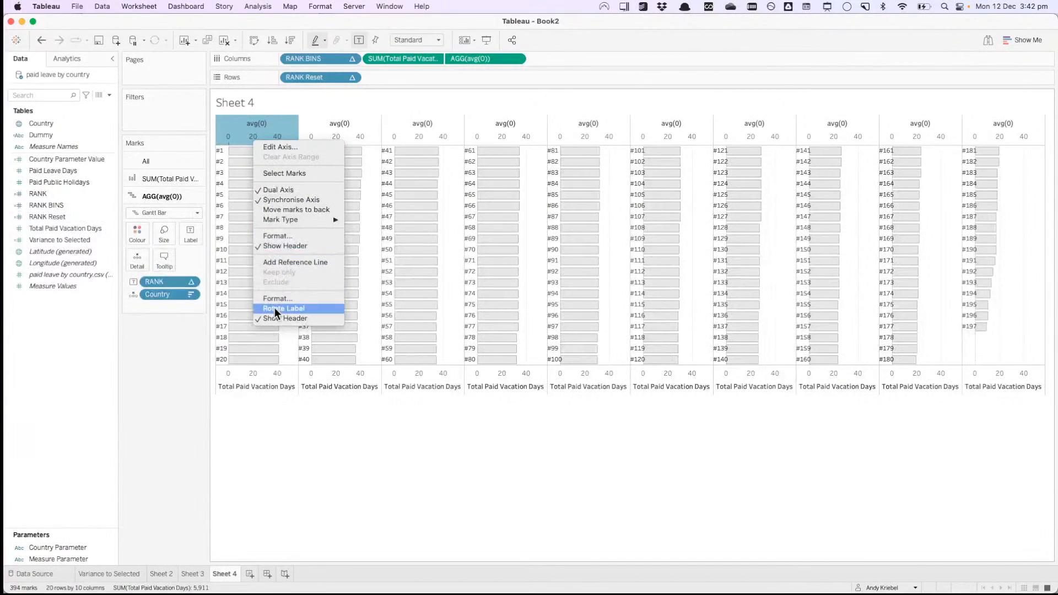
mouse_move(283, 218)
click(171, 349)
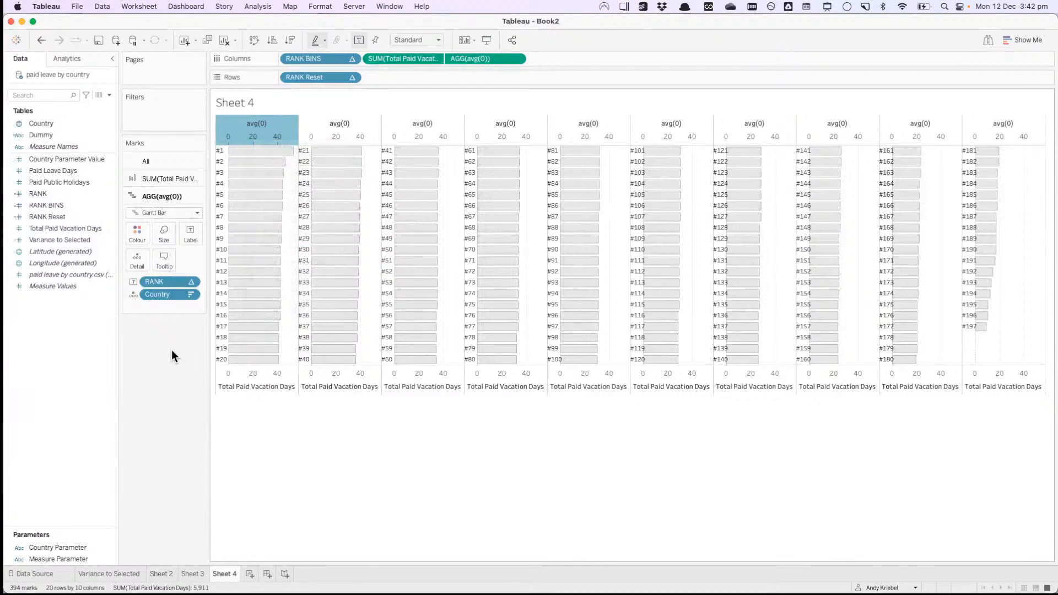
Step: Fit Sheet 4 to Entire View and fix the avg(0) axis start at -20 with an automatic end
click(408, 38)
click(412, 76)
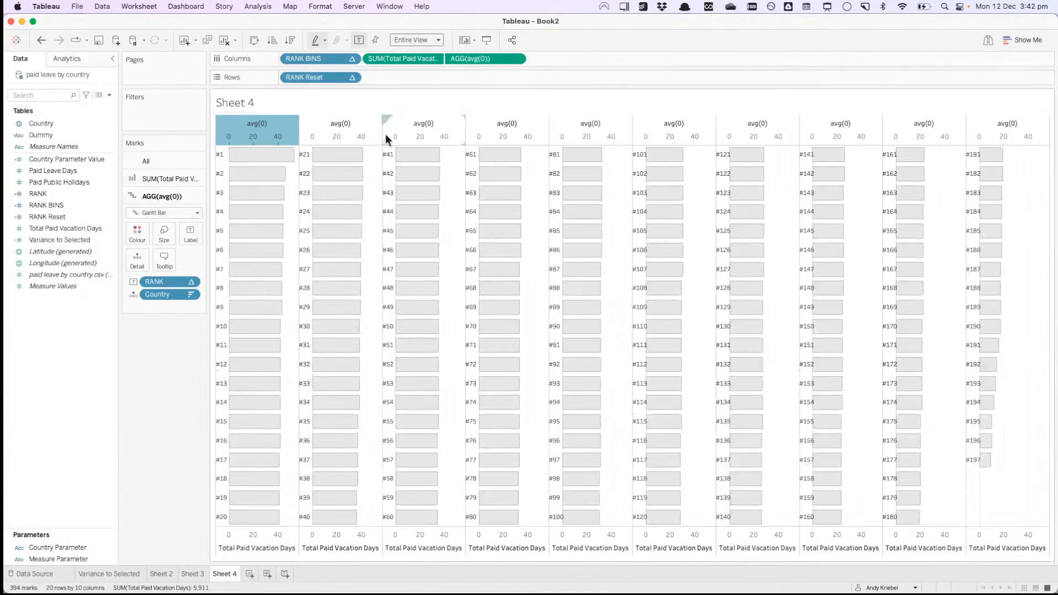
right_click(264, 131)
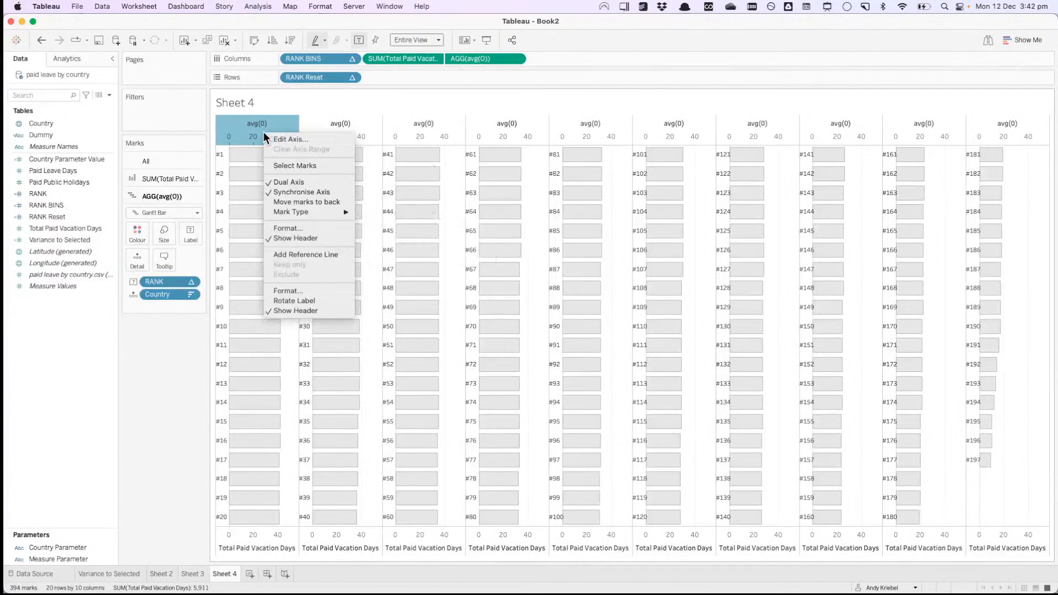
click(299, 140)
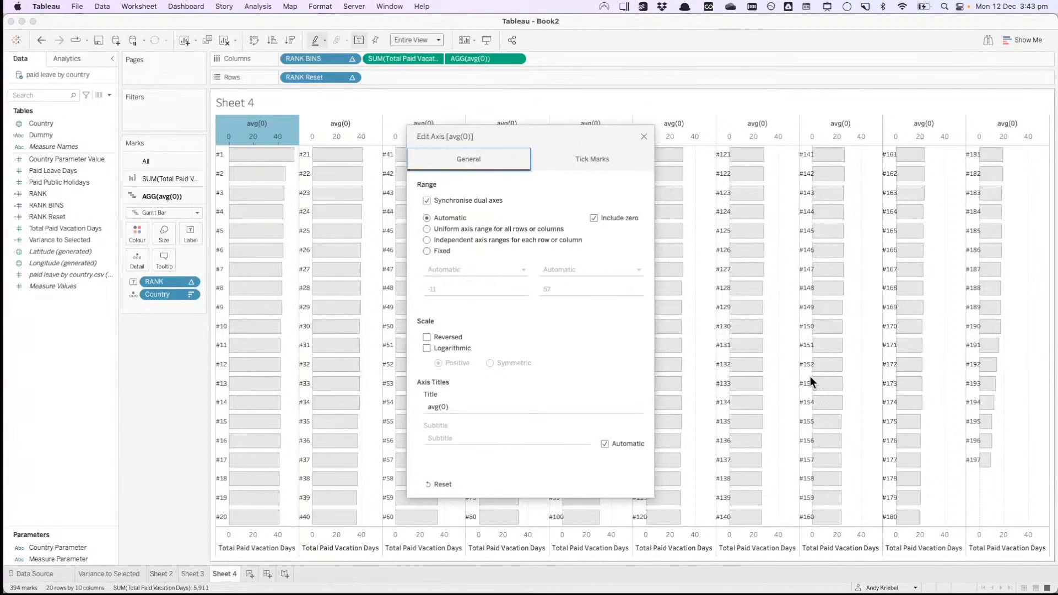
click(438, 252)
click(447, 289)
text(-20)
key(Tab)
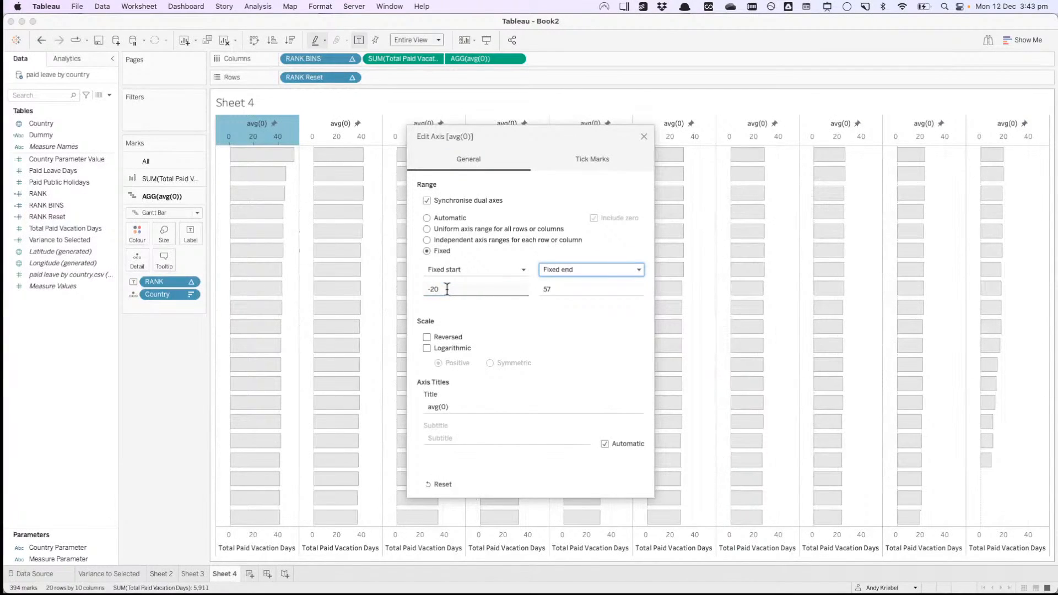
click(579, 270)
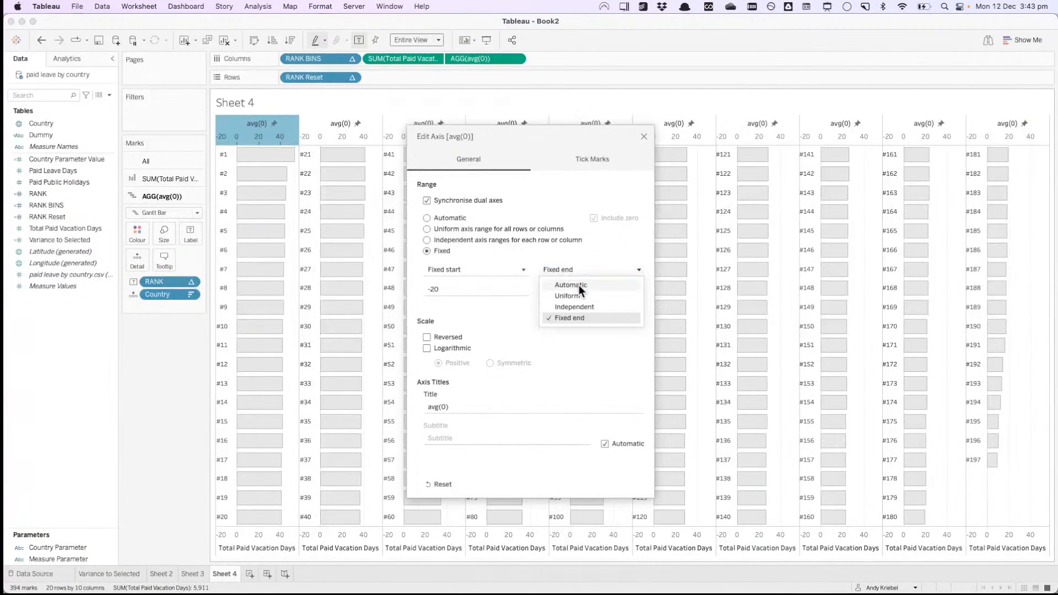
click(579, 285)
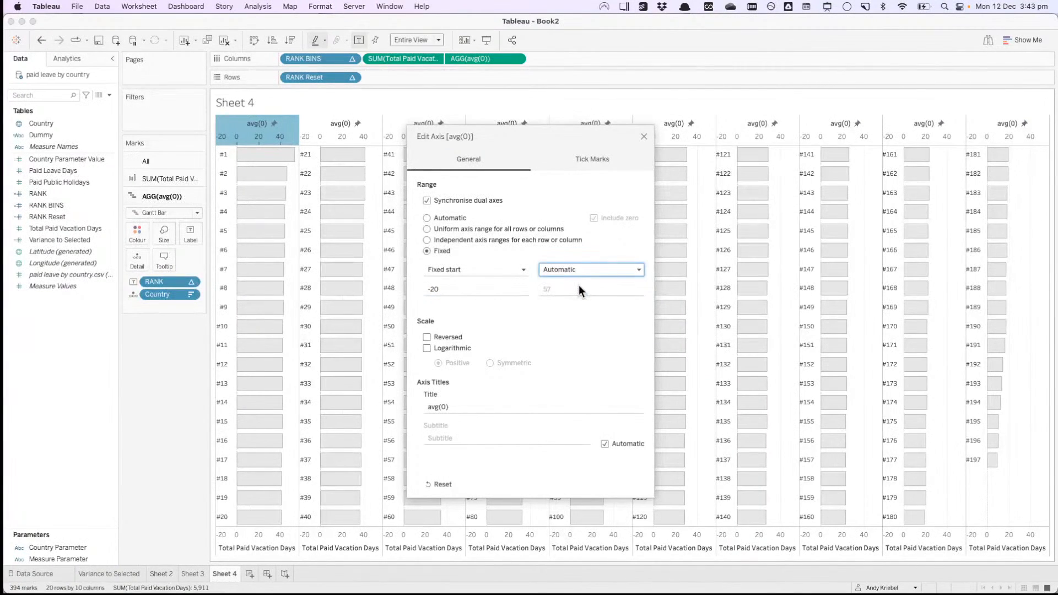
Step: Clear the title of the avg(0) axis and close its axis settings
click(490, 410)
key(BackSpace)
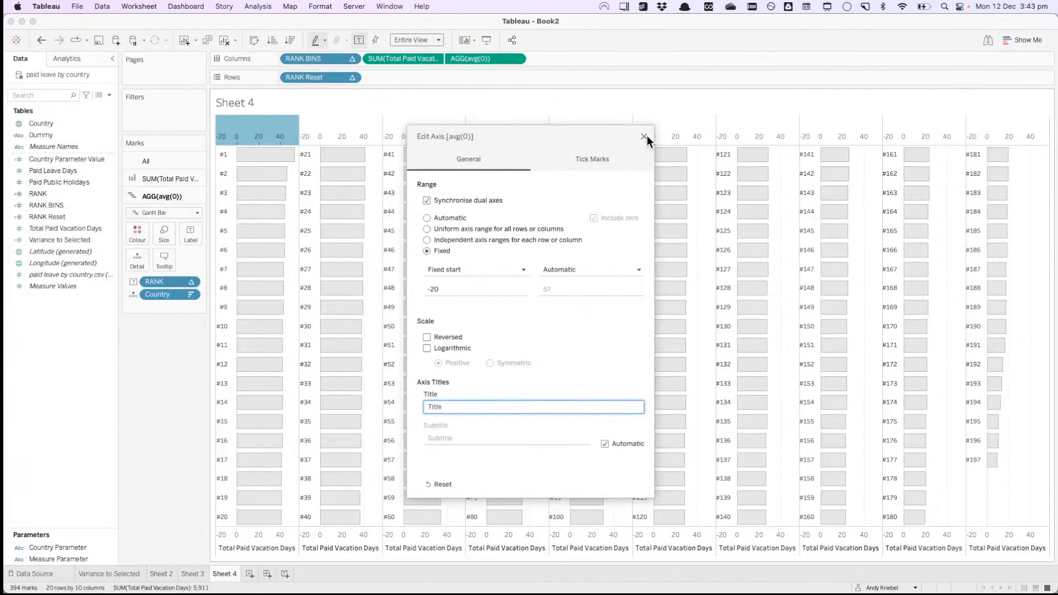
click(643, 137)
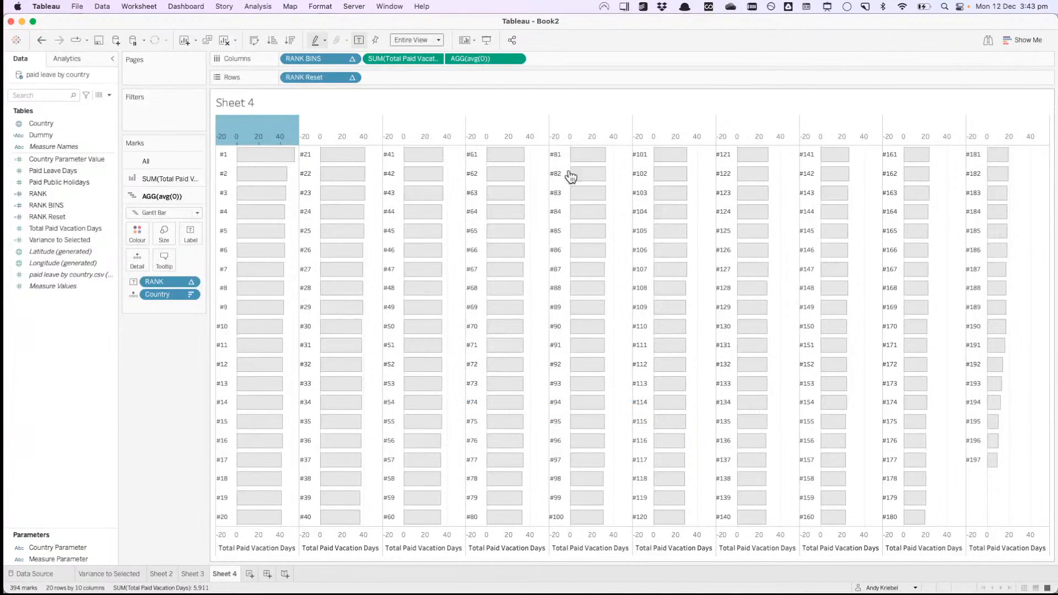
Step: Remove the extra spaces after RANK in the AGG(avg(0)) mark label so the rank numbers sit closer to the bars
click(186, 240)
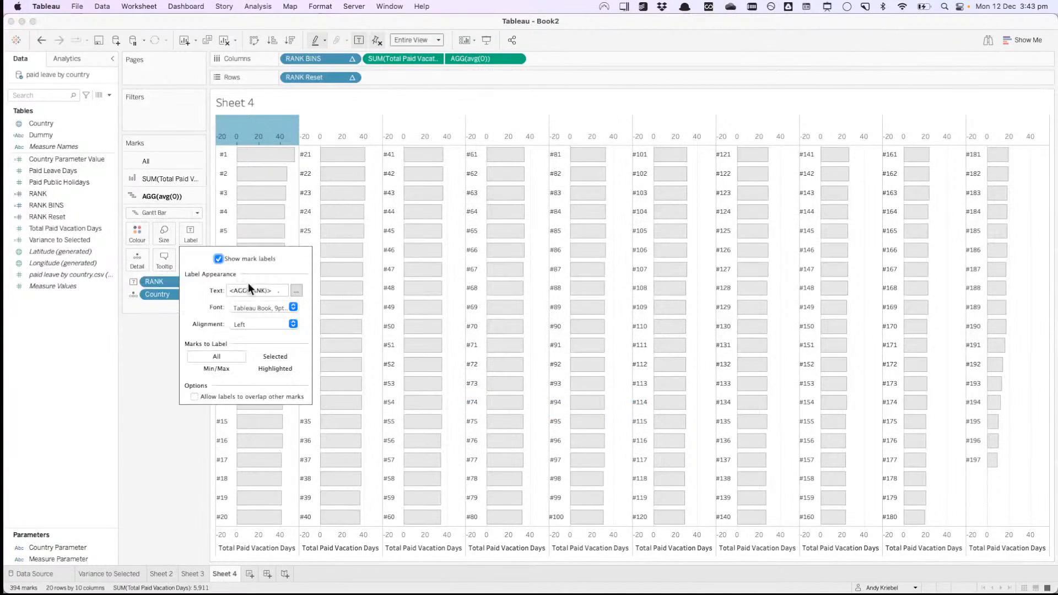
click(295, 289)
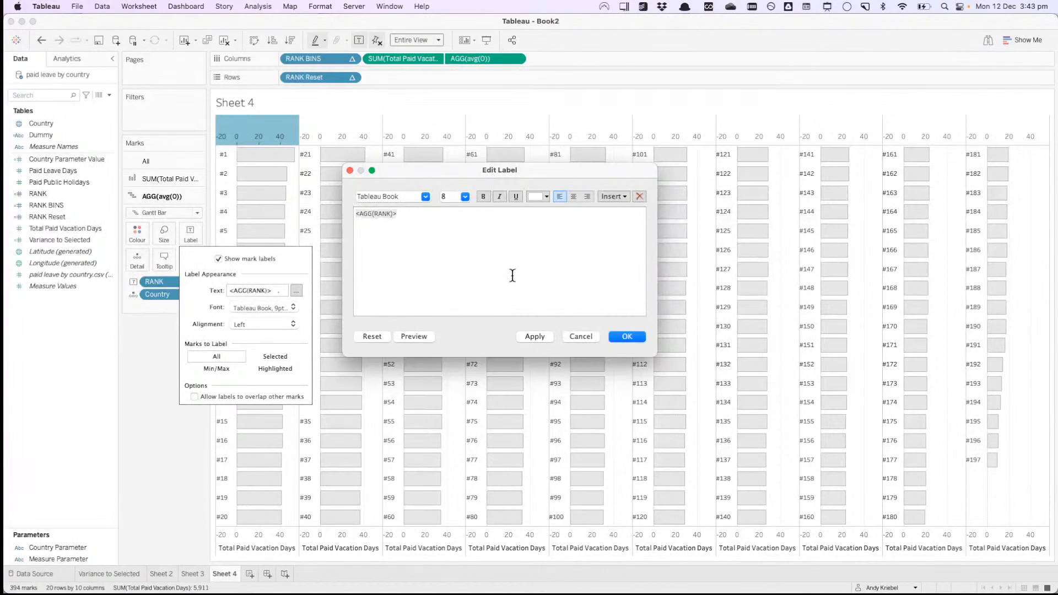
key(Left)
key(BackSpace)
click(537, 337)
key(BackSpace)
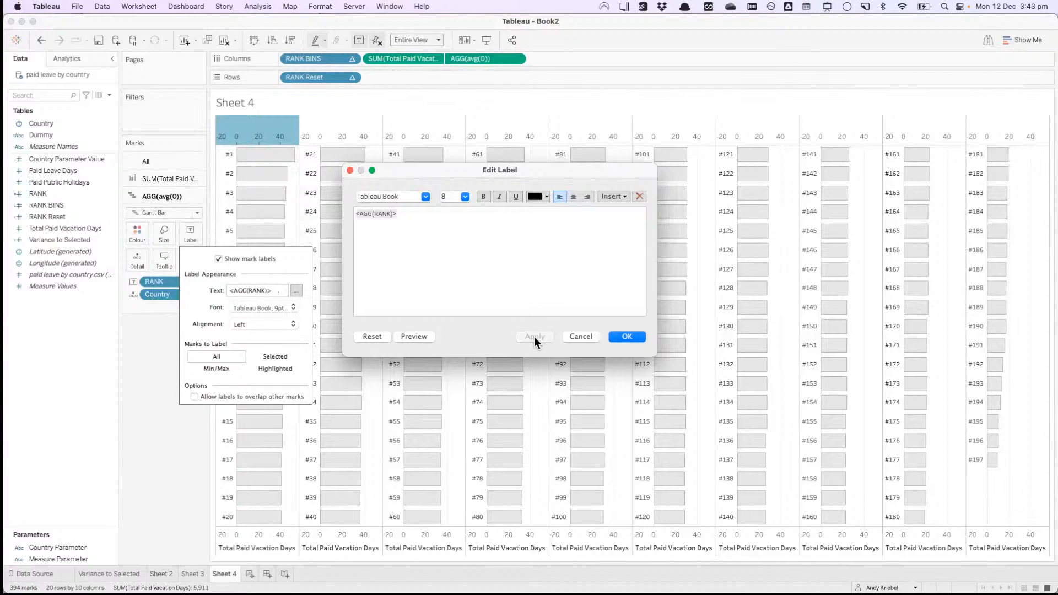
key(BackSpace)
click(631, 338)
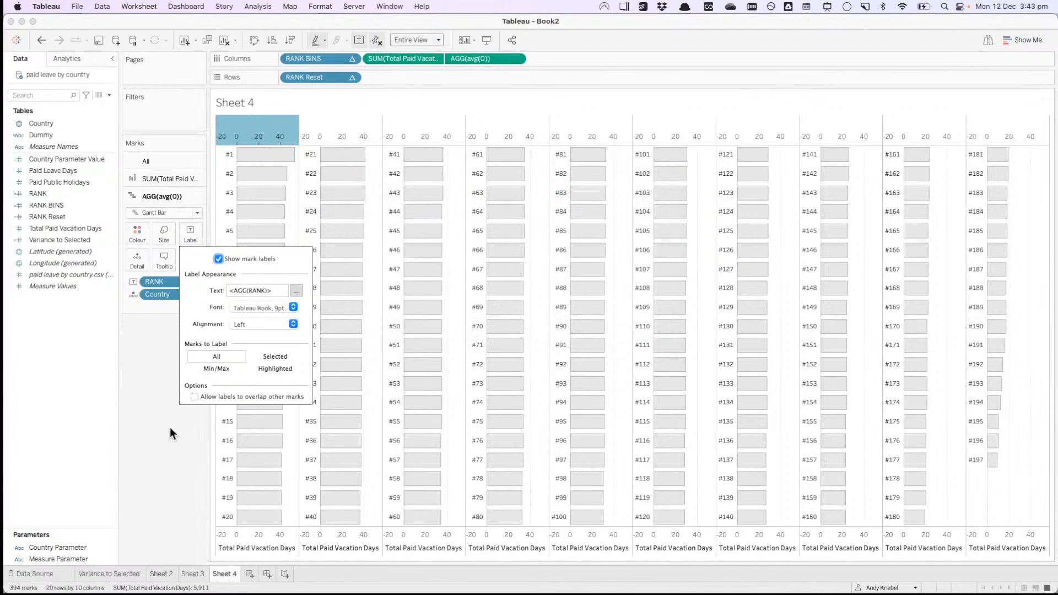
click(158, 446)
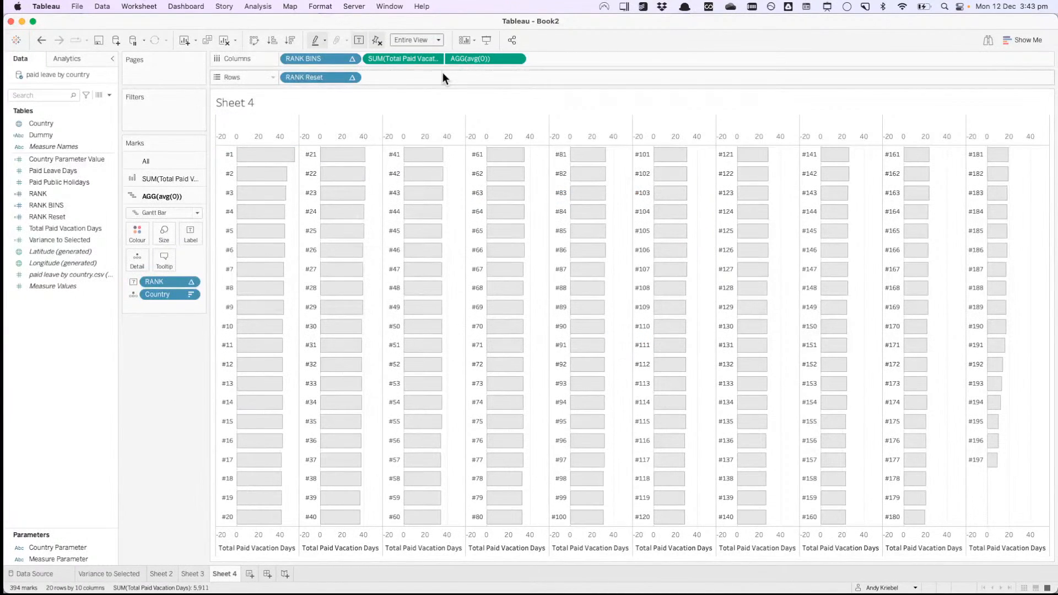
Step: Label the Total Paid Vacation Days bars with Country and align those labels horizontally left
key(super+Tab)
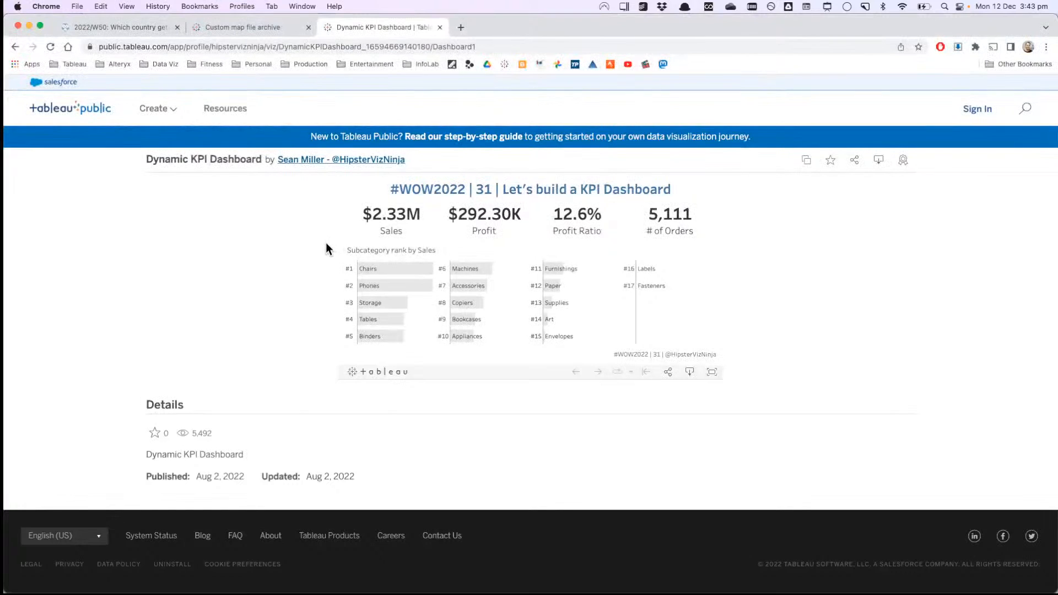
key(super+Tab)
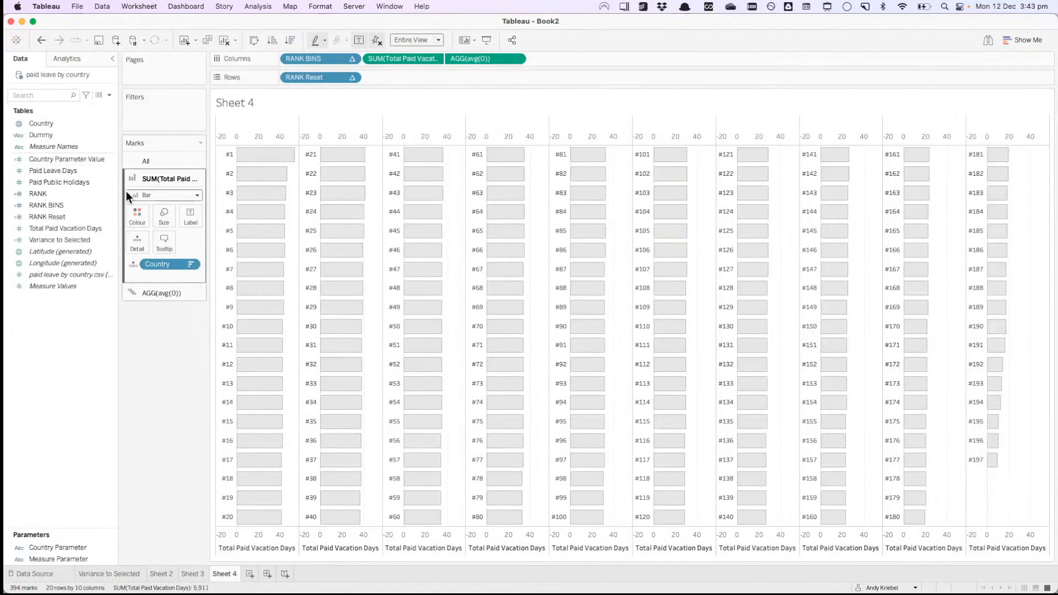
drag(156, 263, 188, 216)
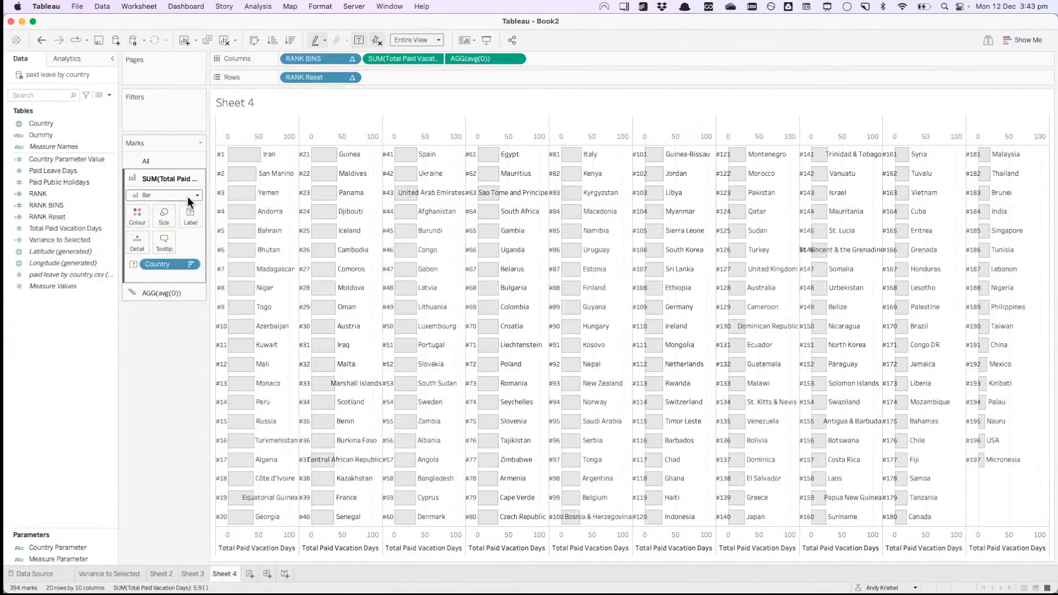
click(190, 217)
click(242, 306)
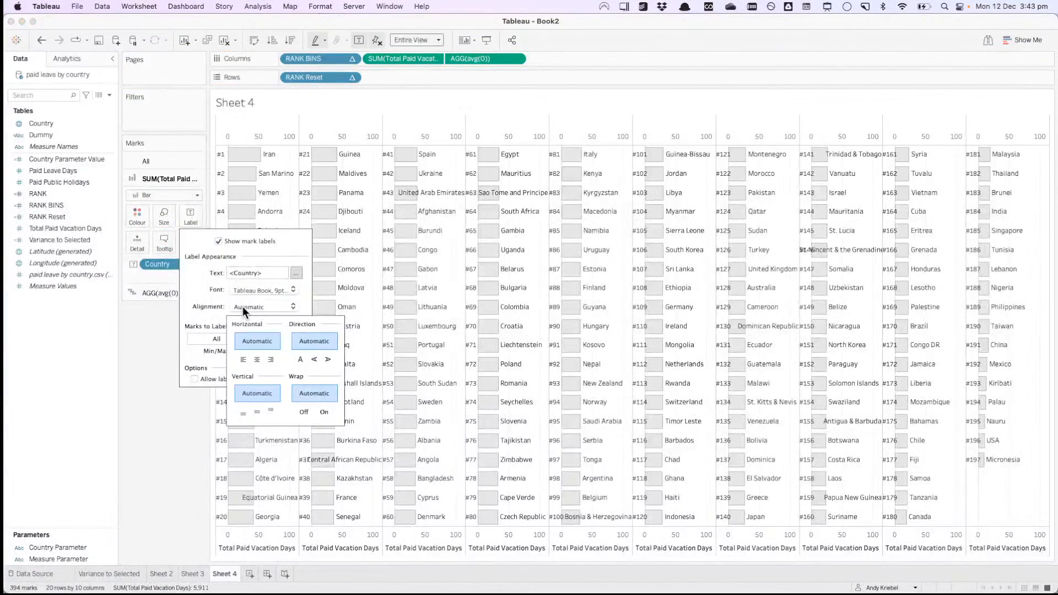
click(243, 359)
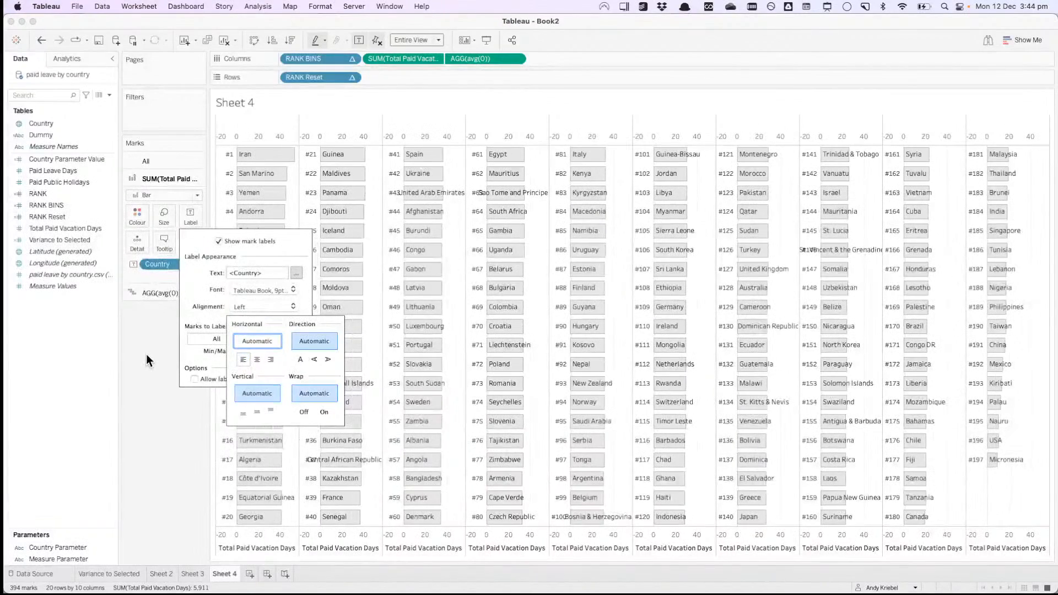
click(147, 353)
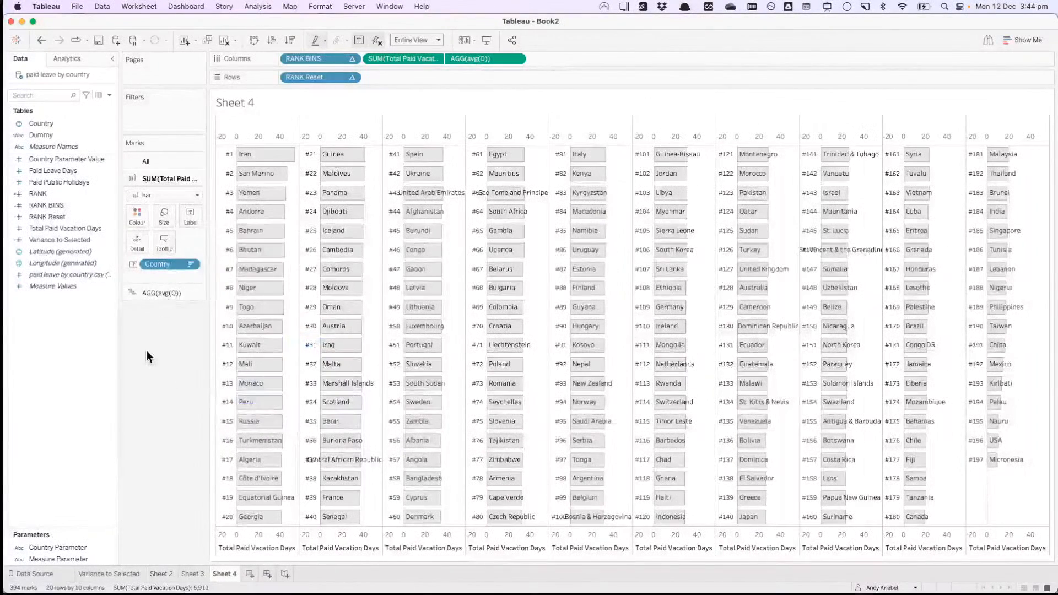
Step: Set the workbook-wide font size for worksheets to 8 and close the workbook formatting
click(322, 6)
click(318, 44)
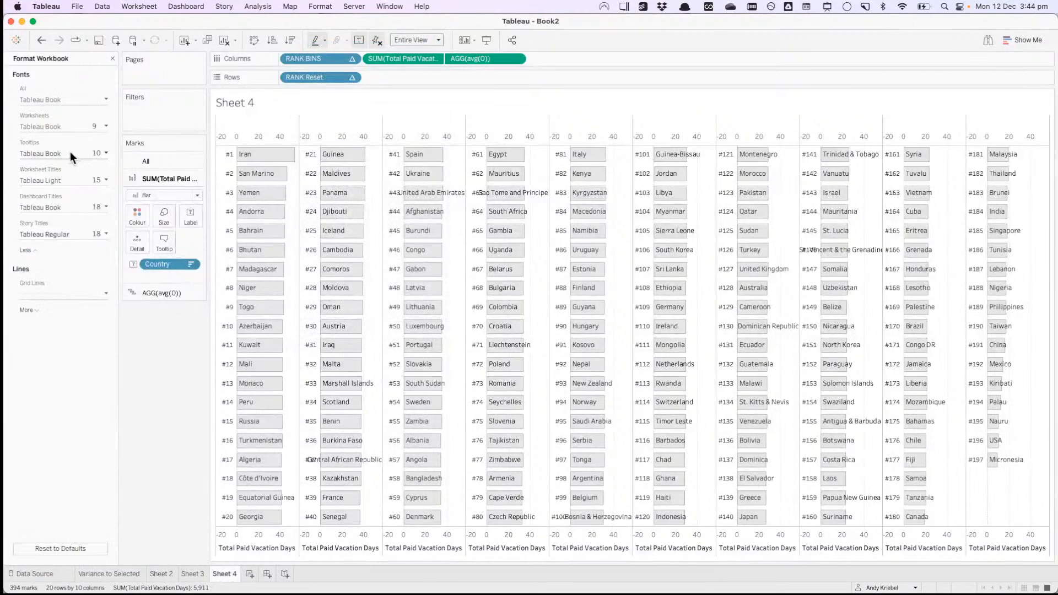
click(60, 128)
click(49, 166)
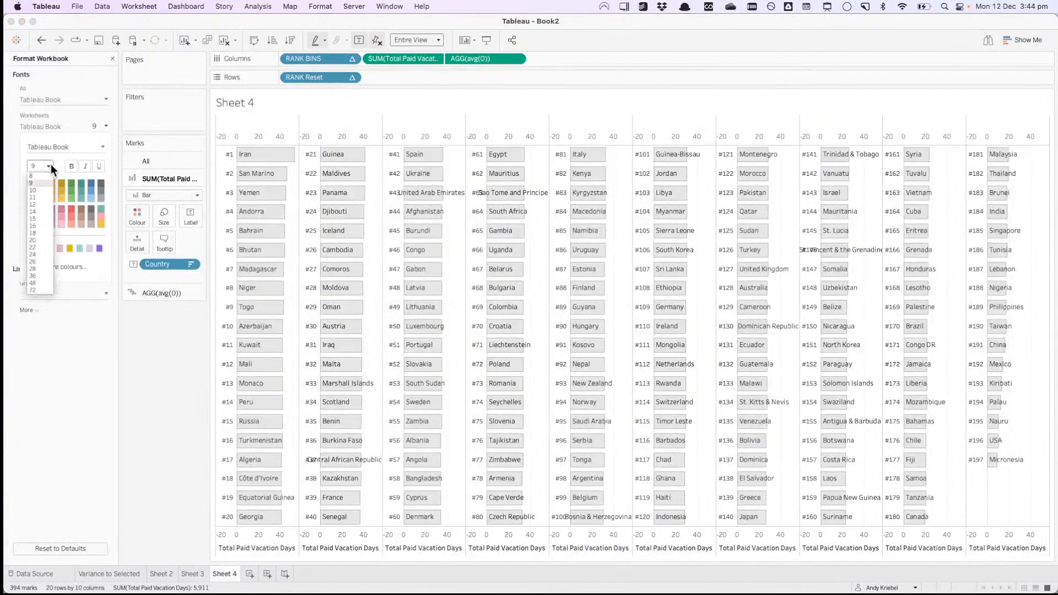
click(45, 175)
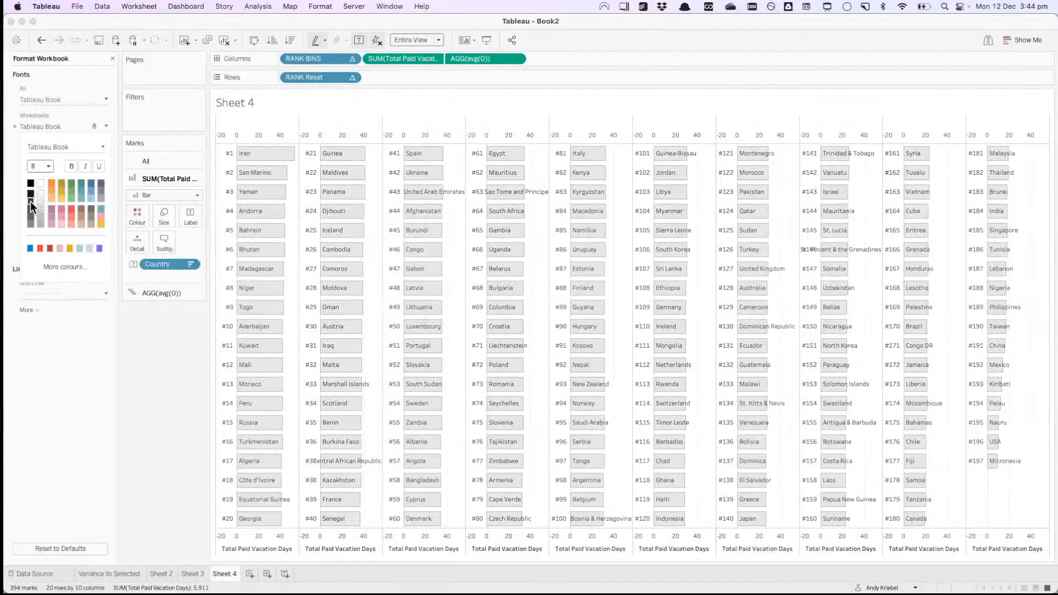
click(144, 350)
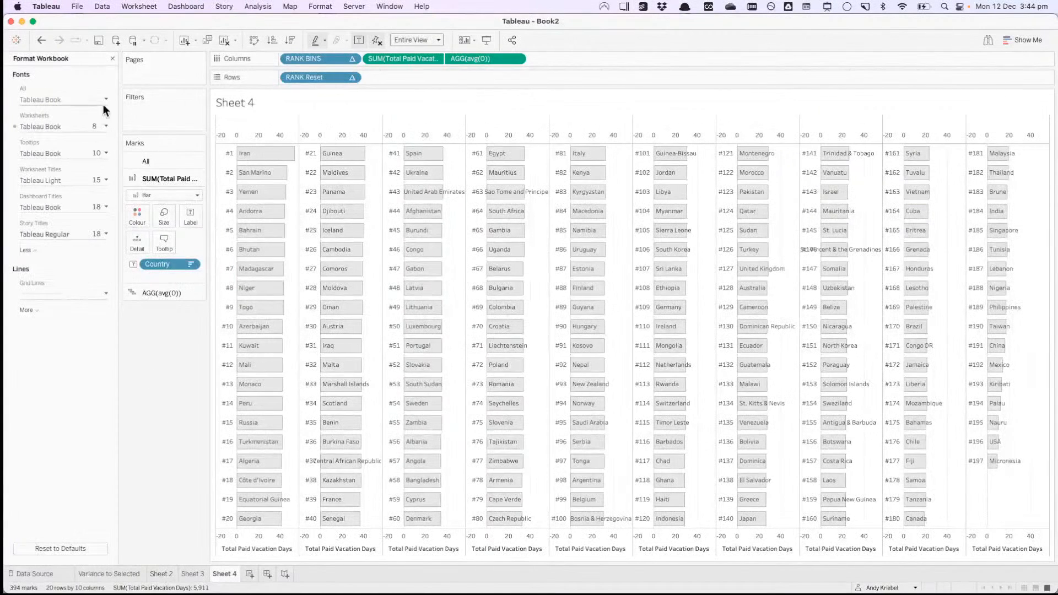
click(113, 59)
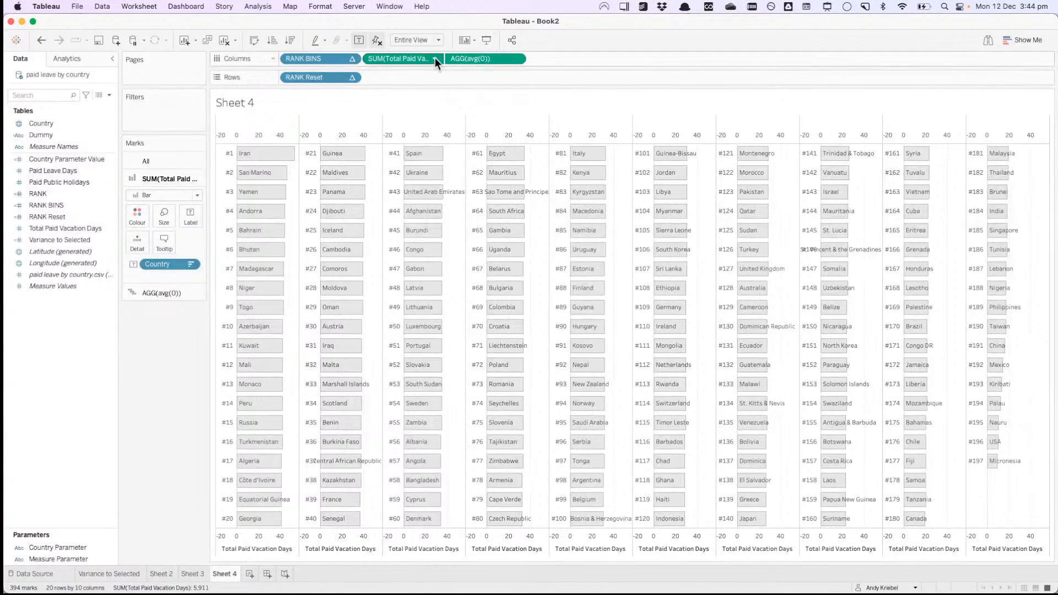
Step: Hide the Total Paid Vacation Days axis header and exclude the avg(0) measure from the tooltip
key(super+Tab)
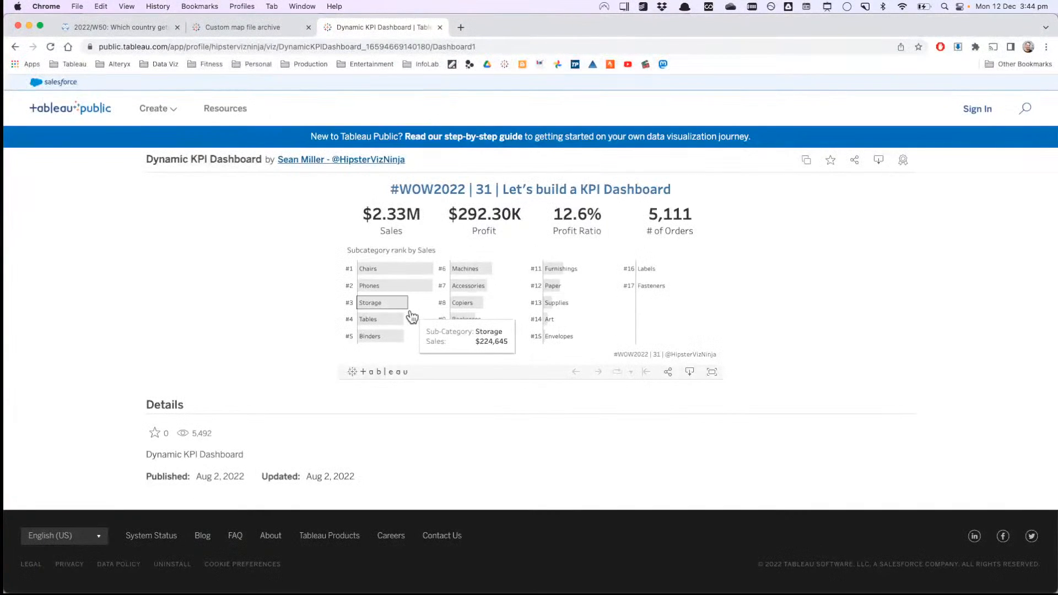
key(super+Tab)
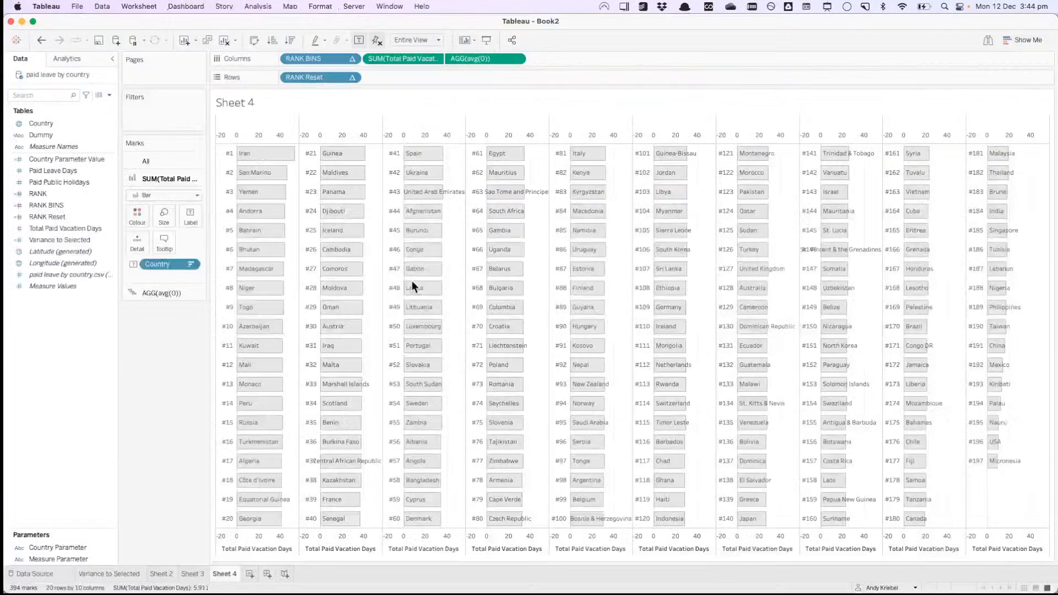
click(435, 59)
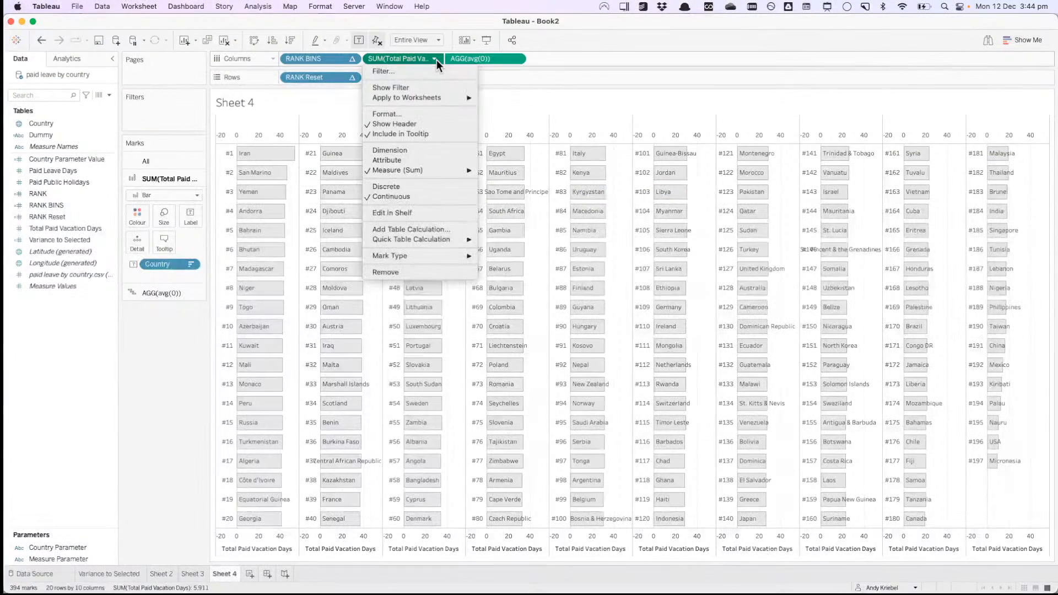
click(419, 124)
click(517, 59)
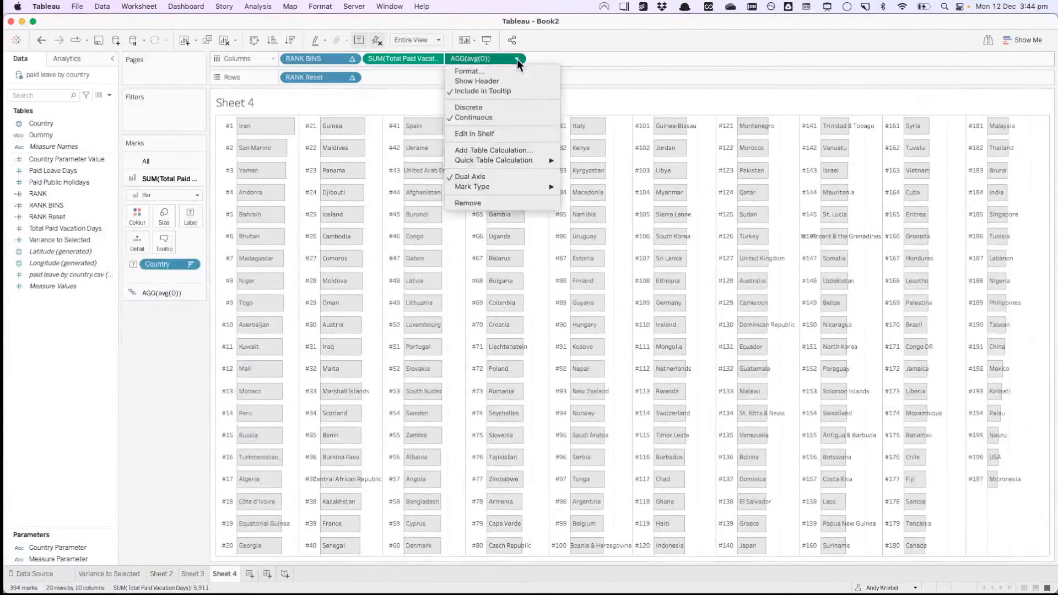
click(480, 92)
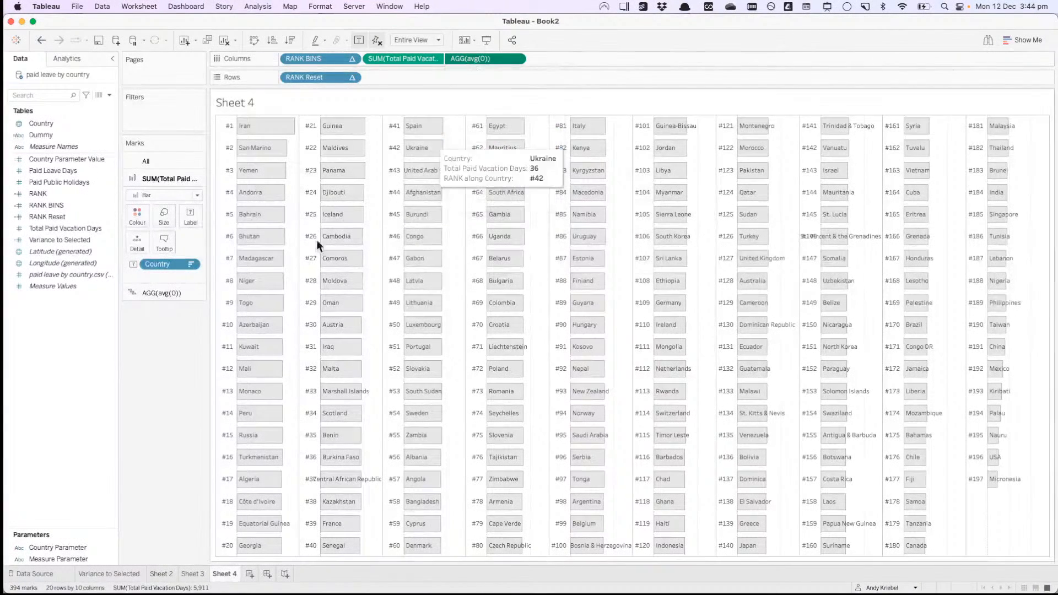
mouse_move(259, 129)
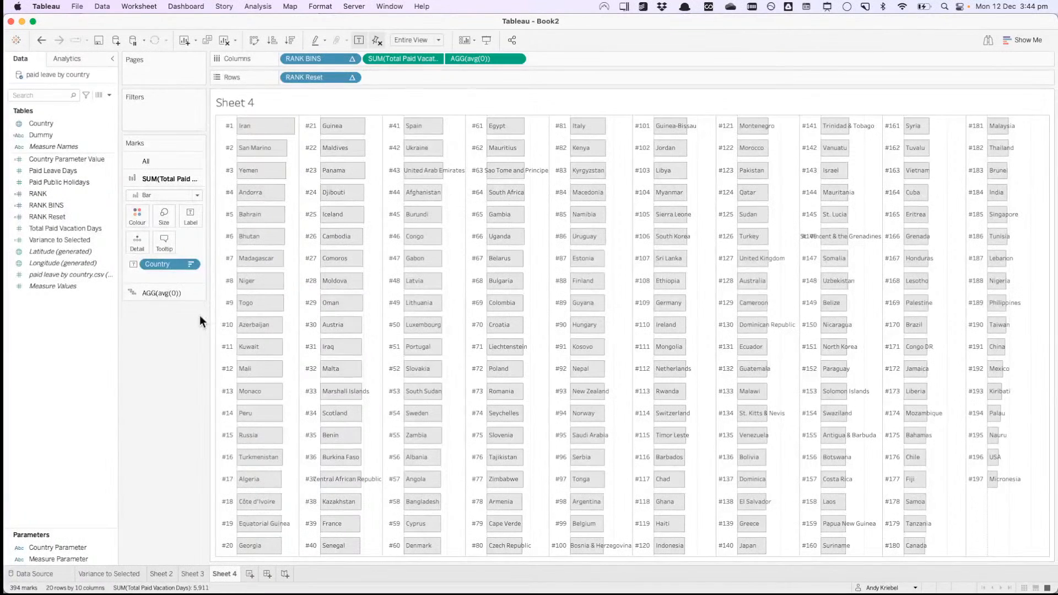
Step: Set the grid lines of Sheet 4 to None in the worksheet's line formatting
right_click(293, 291)
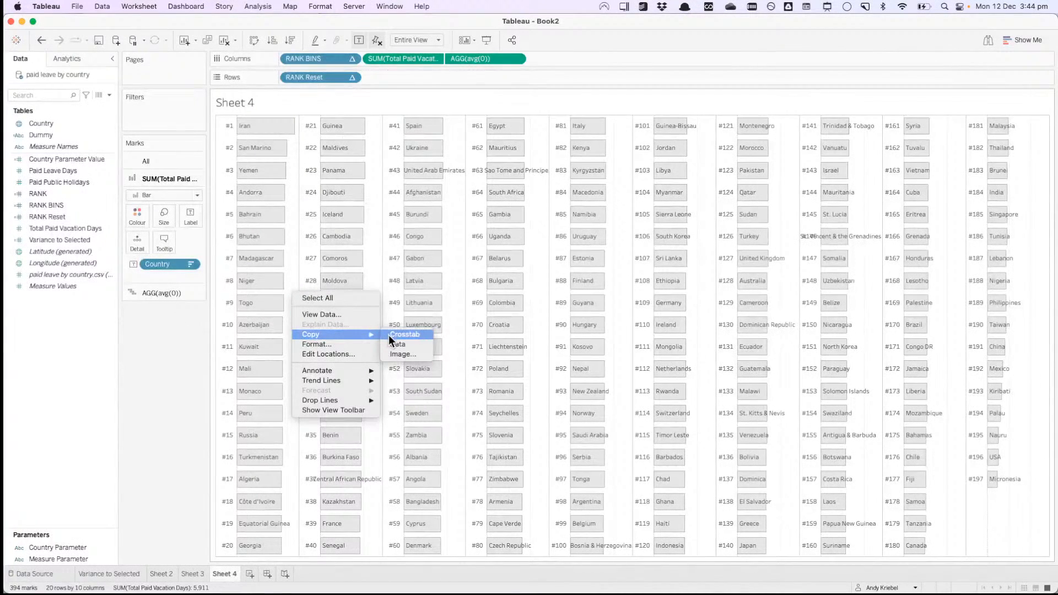
click(357, 344)
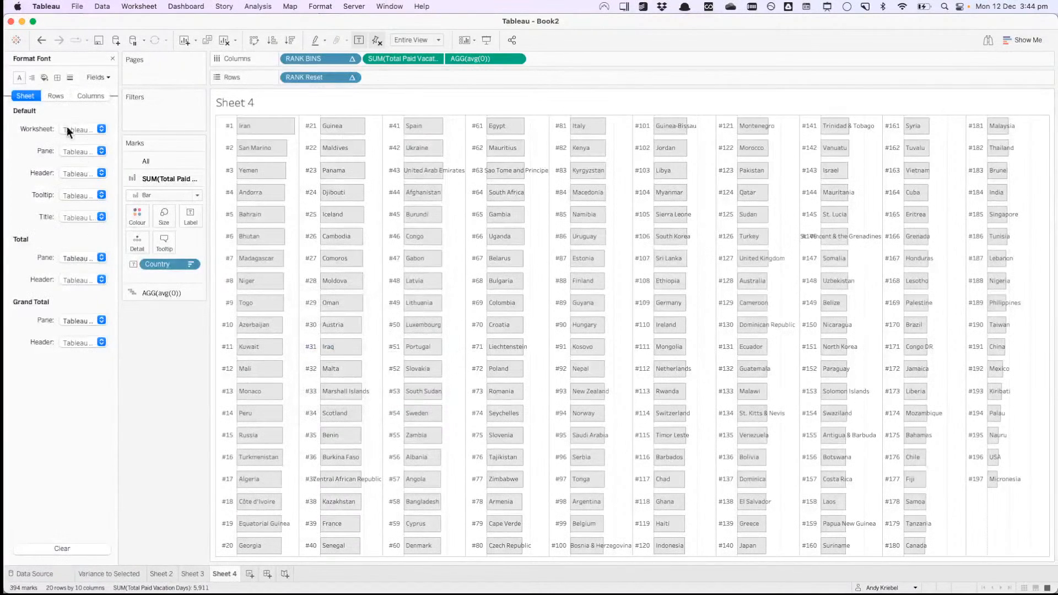
click(70, 78)
click(74, 129)
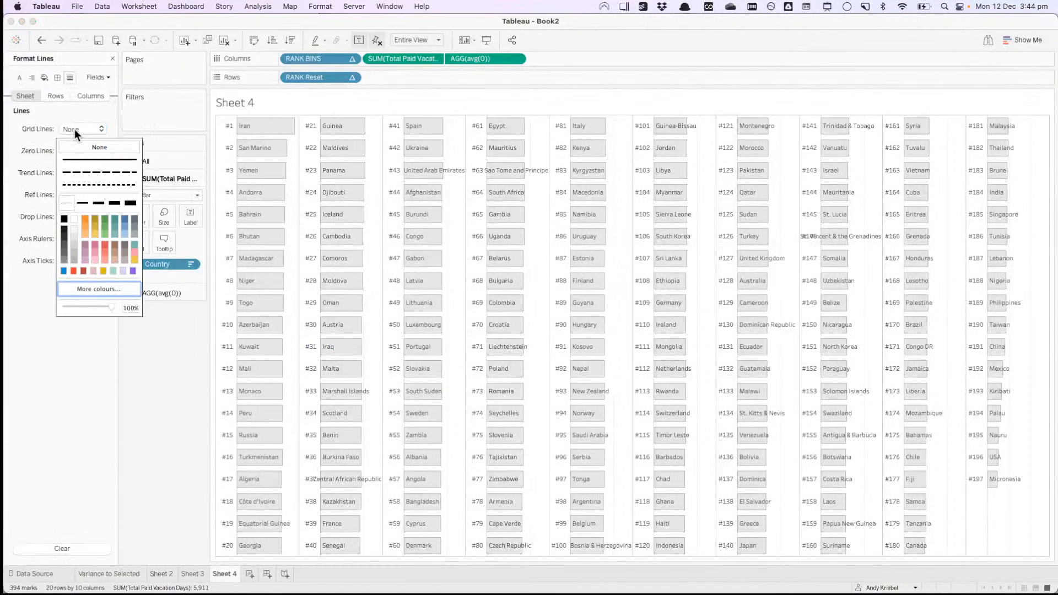
click(77, 148)
click(37, 186)
Step: Set the row divider and column divider borders of the sheet to None for pane and header
click(58, 79)
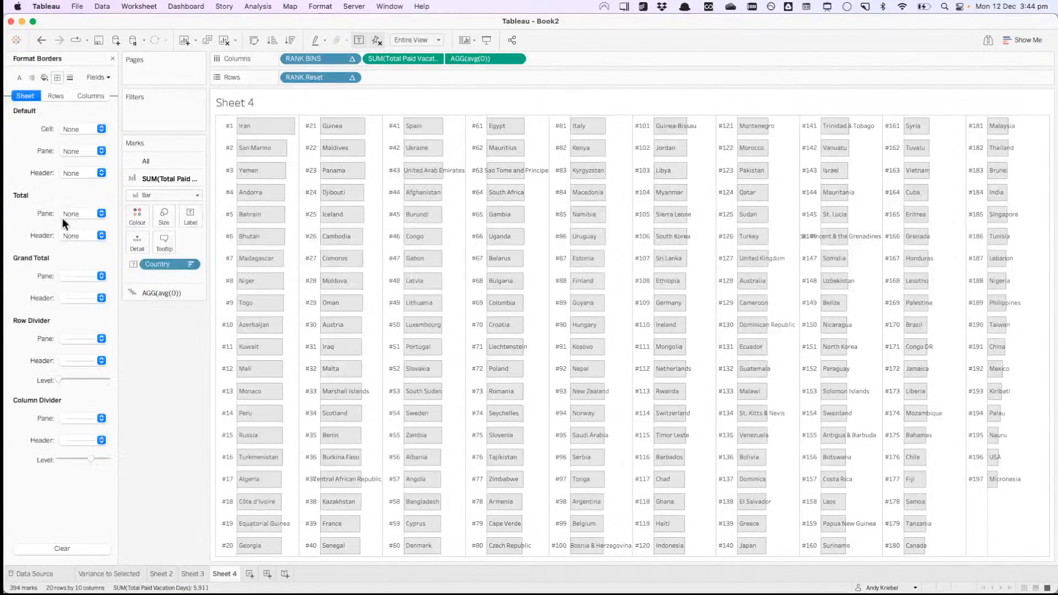
click(68, 338)
click(73, 353)
click(42, 419)
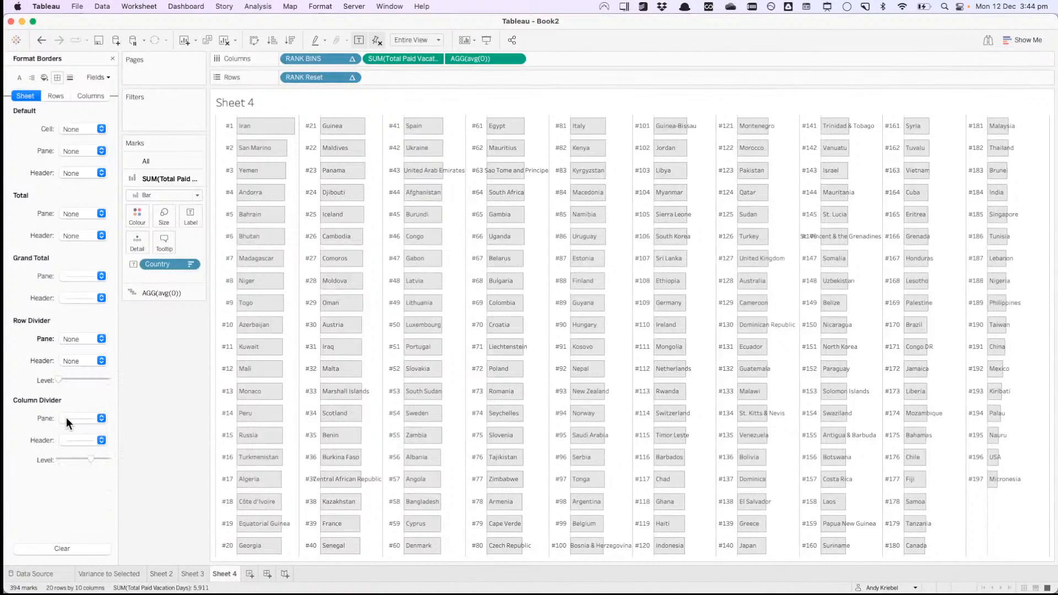
click(66, 419)
click(163, 367)
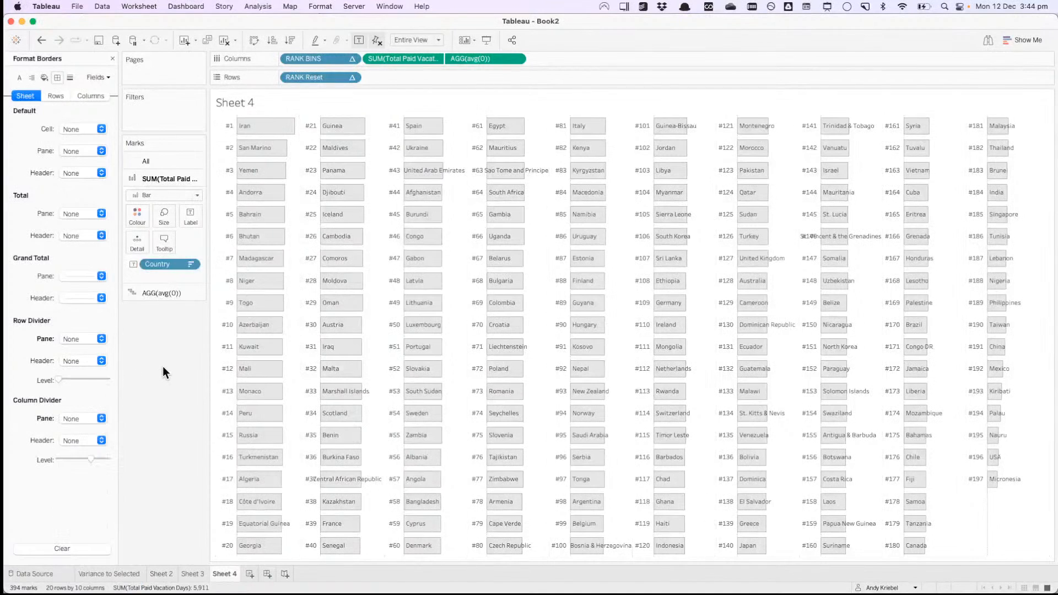
Step: Examine the reference KPI dashboard and the line formatting of Sheet 1 in the #WOW2022 Week 31 workbook for its baseline
key(super+Tab)
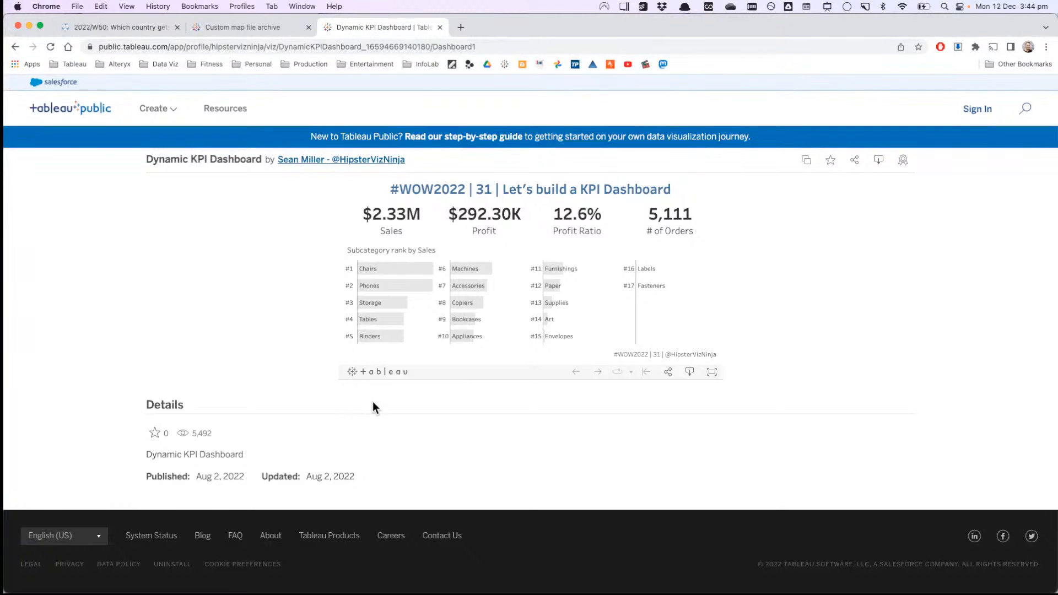
key(super+Tab)
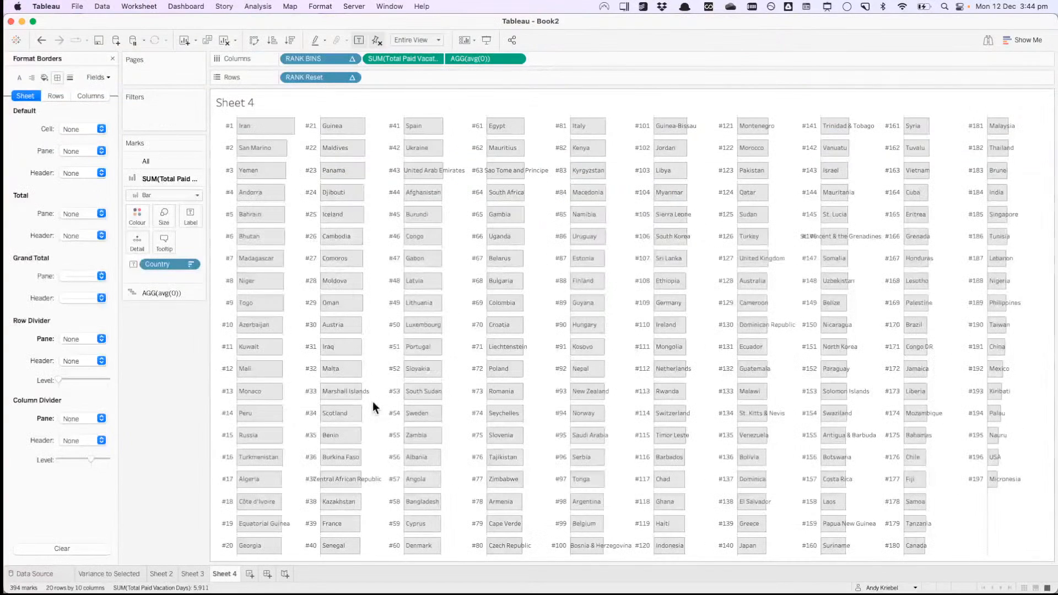
key(super+Tab)
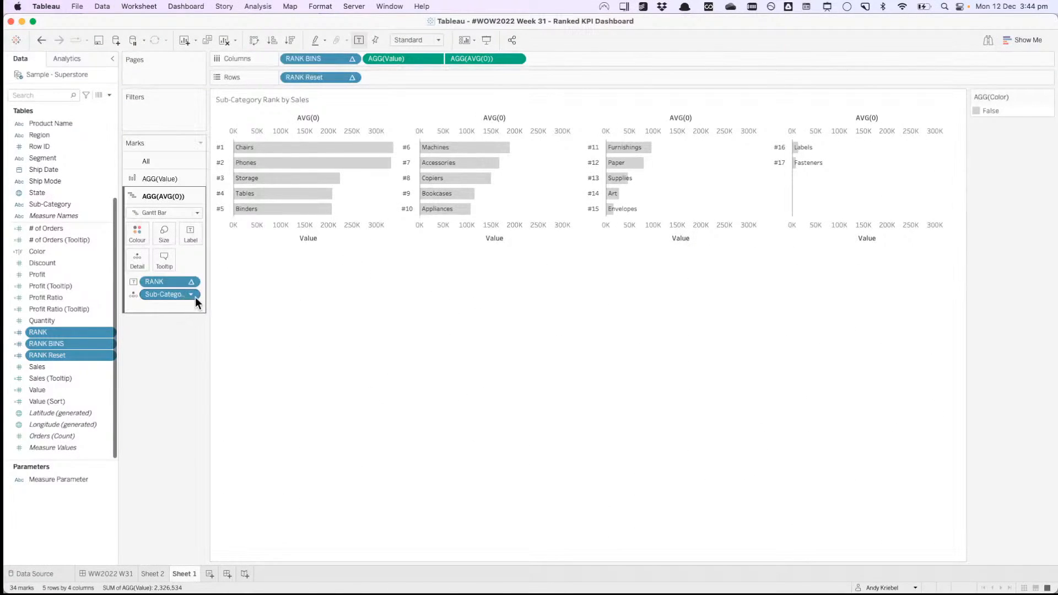
right_click(372, 190)
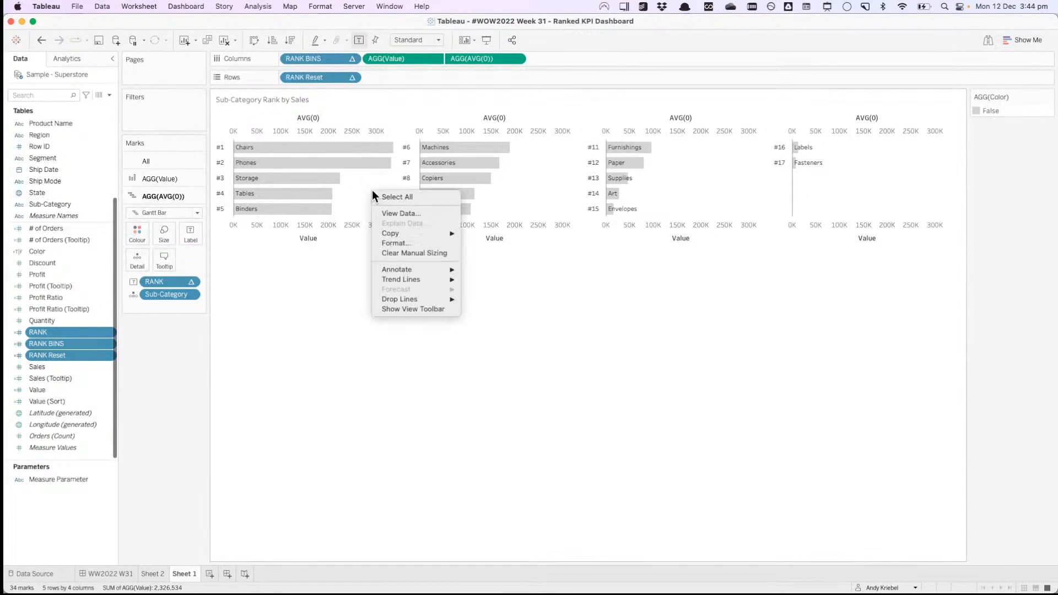
click(389, 240)
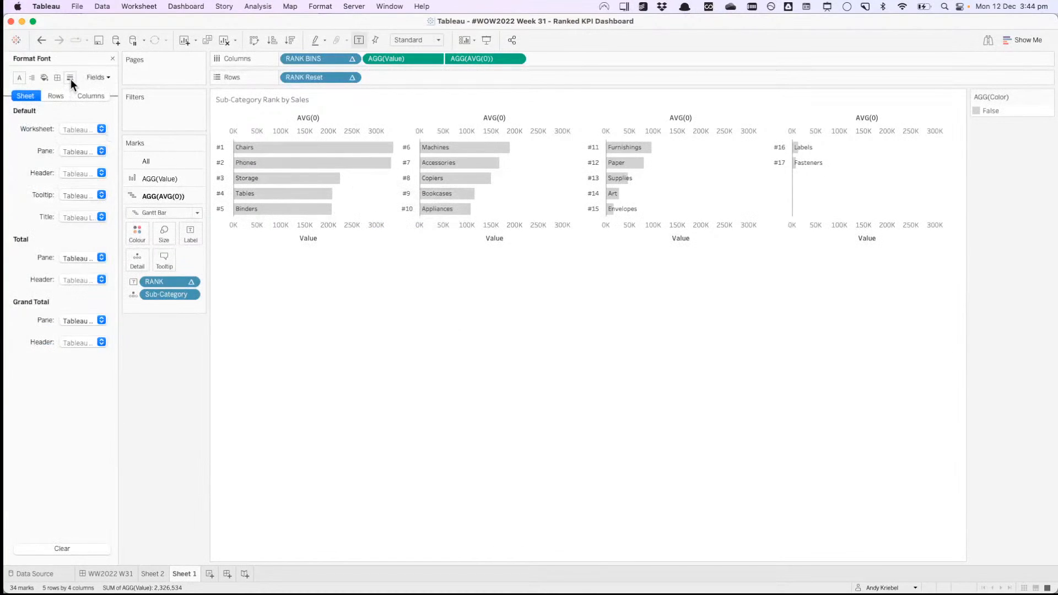
click(70, 78)
click(55, 95)
click(85, 96)
click(25, 96)
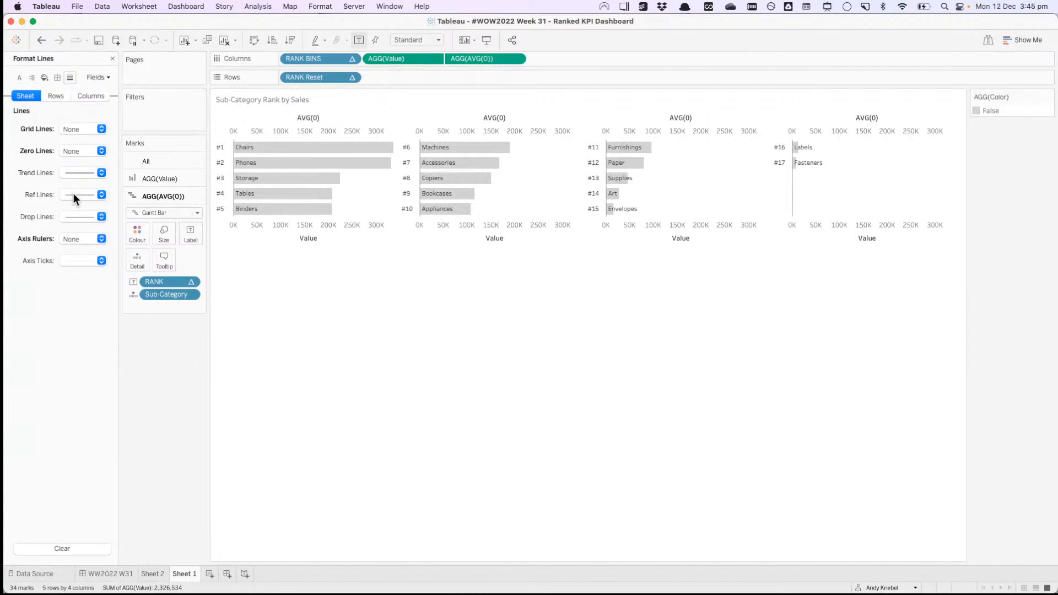
click(234, 203)
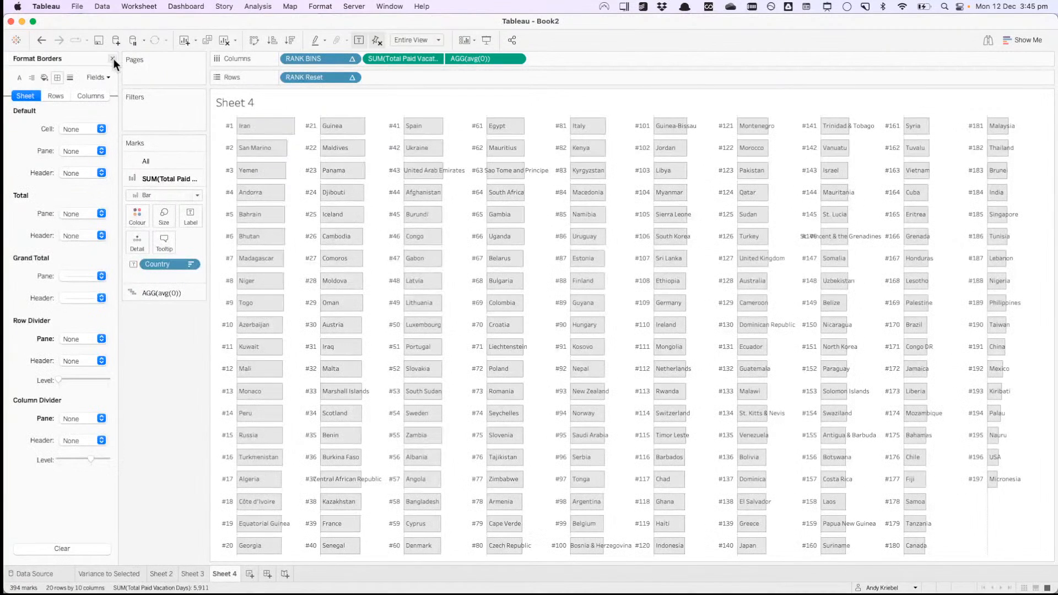
Step: Set the zero lines of Sheet 4 in Book2 to None and close the formatting options
click(70, 77)
click(74, 146)
click(74, 167)
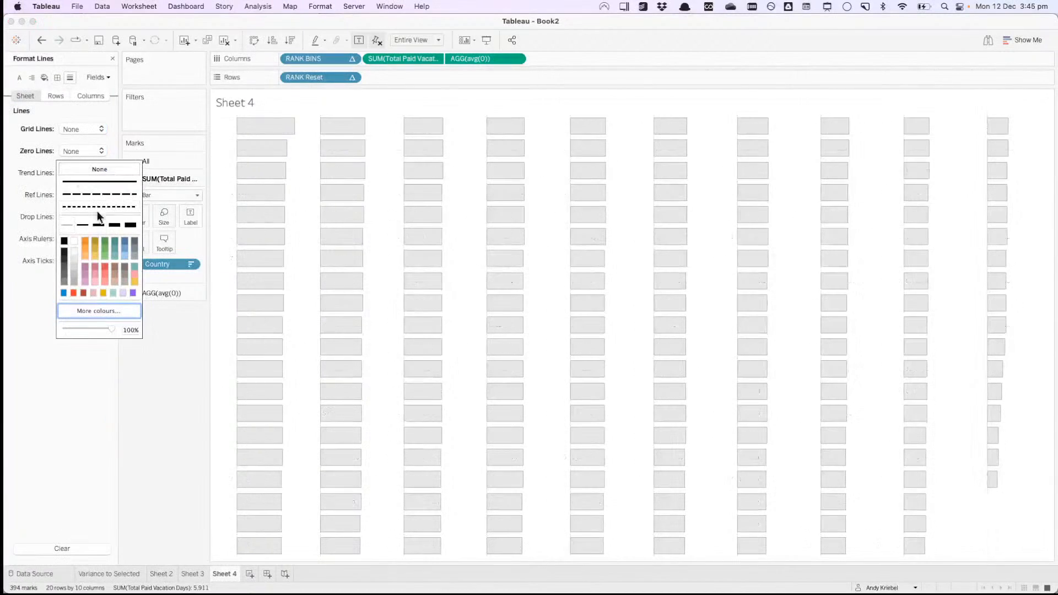
click(113, 58)
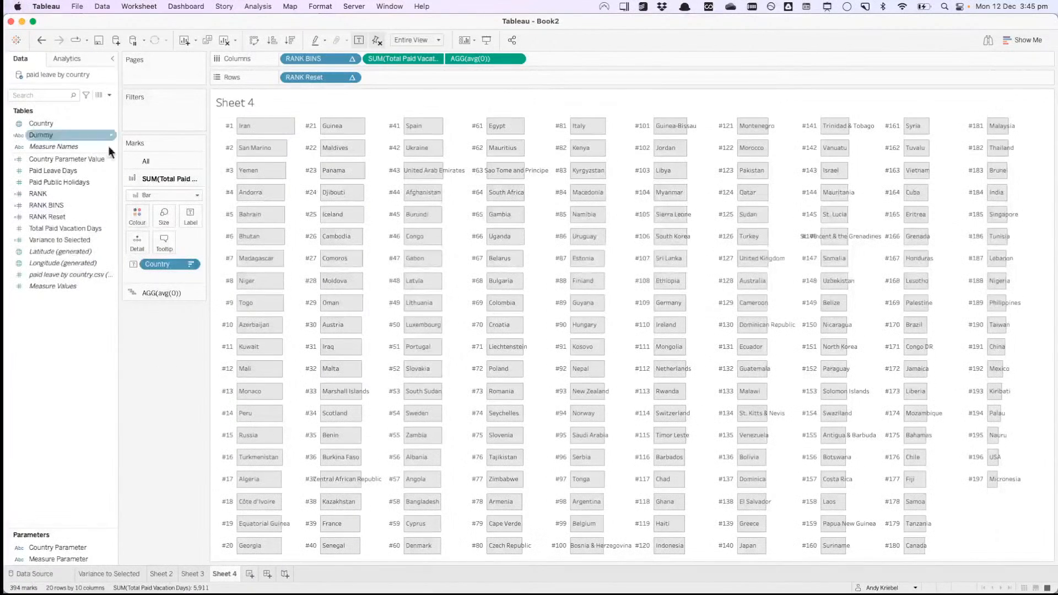
Step: Add a constant line at 0 across the whole ranked bar chart, with its label and tooltip set to None
click(63, 58)
drag(81, 94, 310, 187)
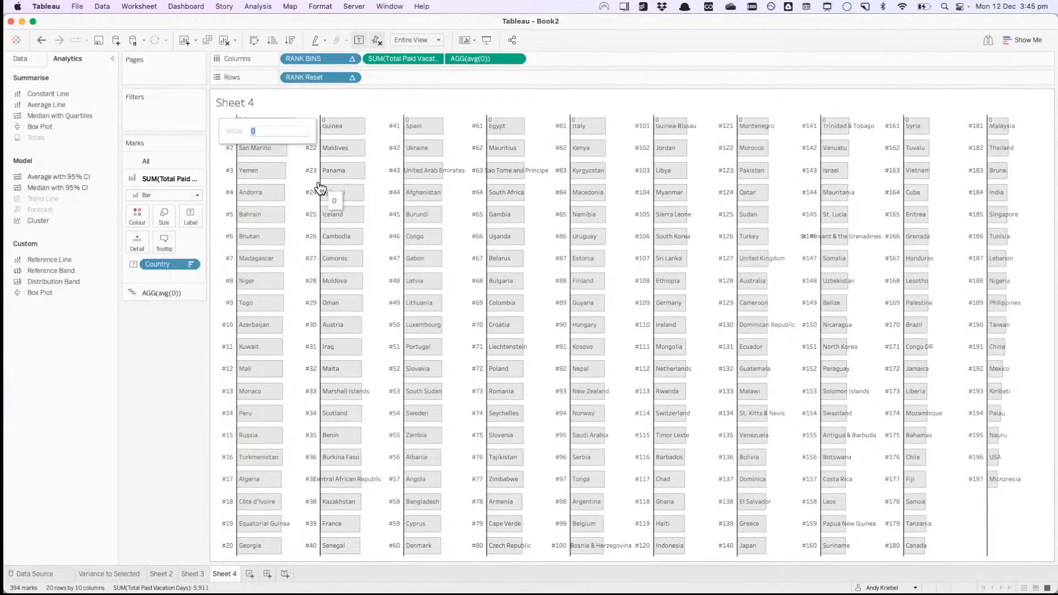
right_click(319, 182)
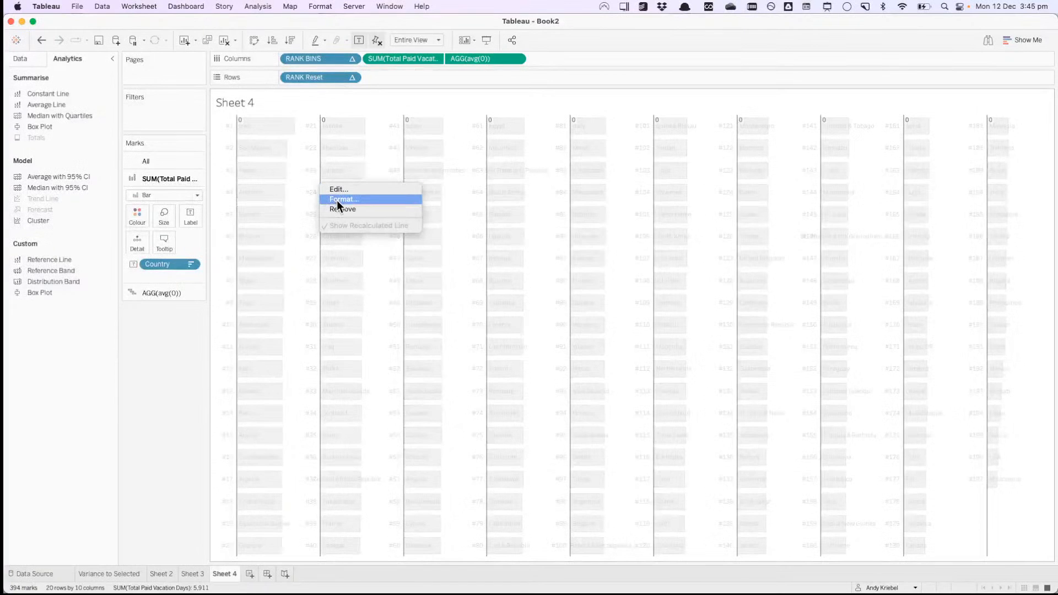
click(340, 190)
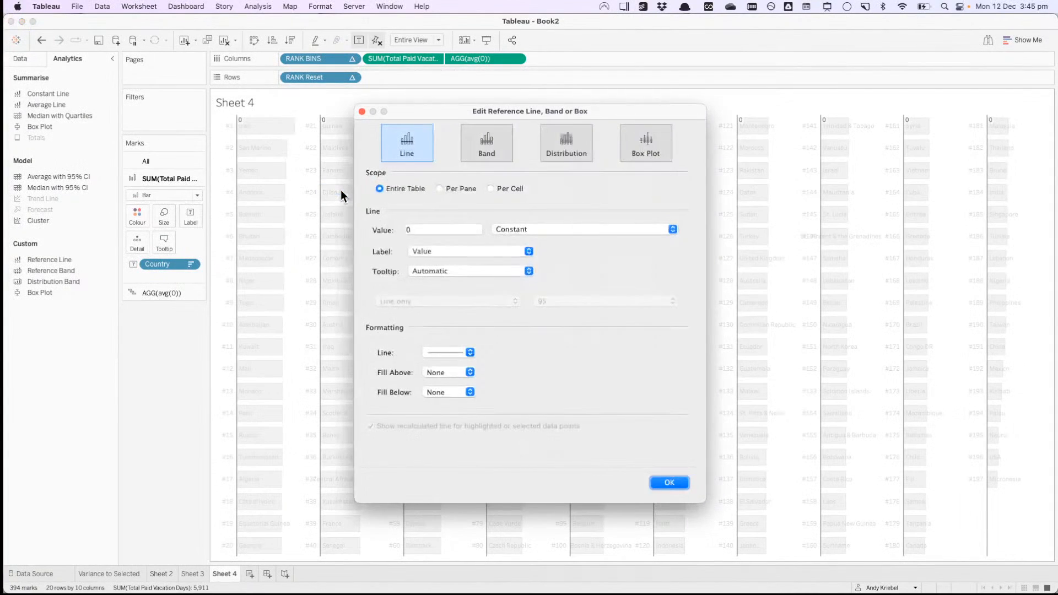
click(433, 253)
click(435, 242)
click(431, 270)
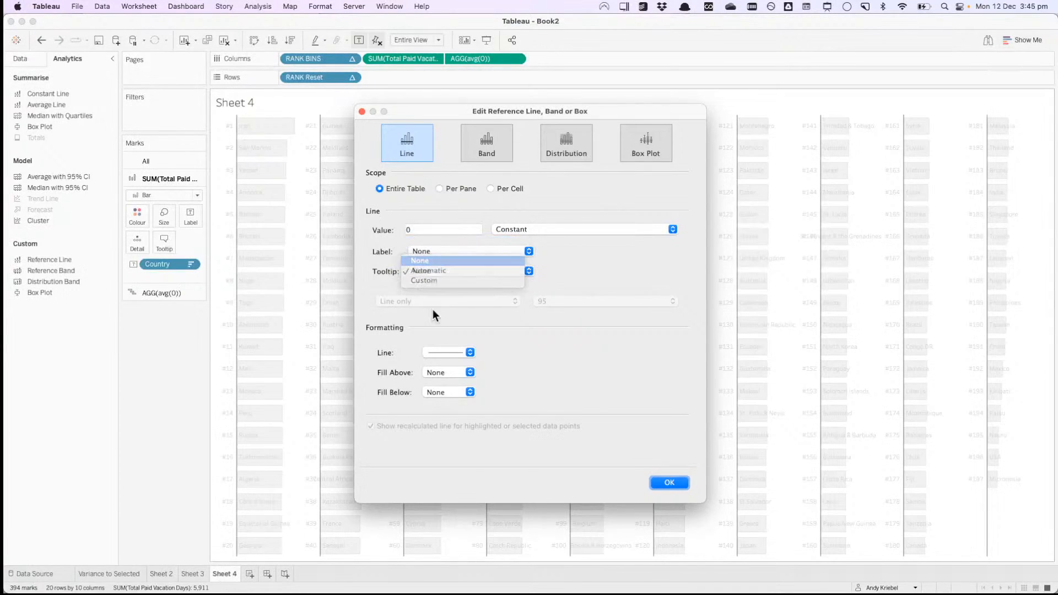
click(432, 255)
Step: Format the zero reference line with the thinnest weight at 100% opacity and return to the data fields
click(438, 351)
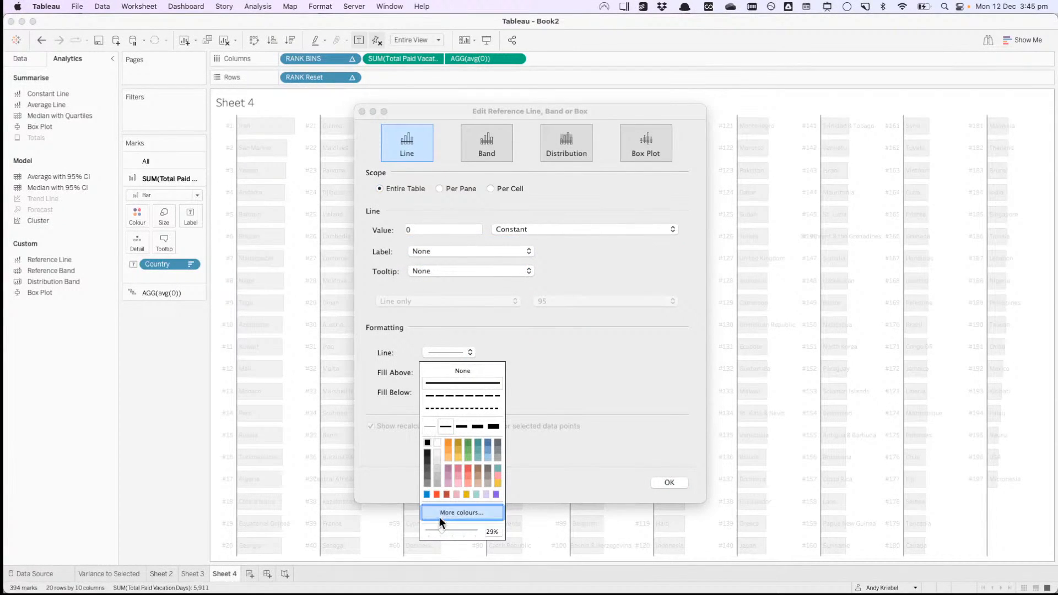
click(431, 426)
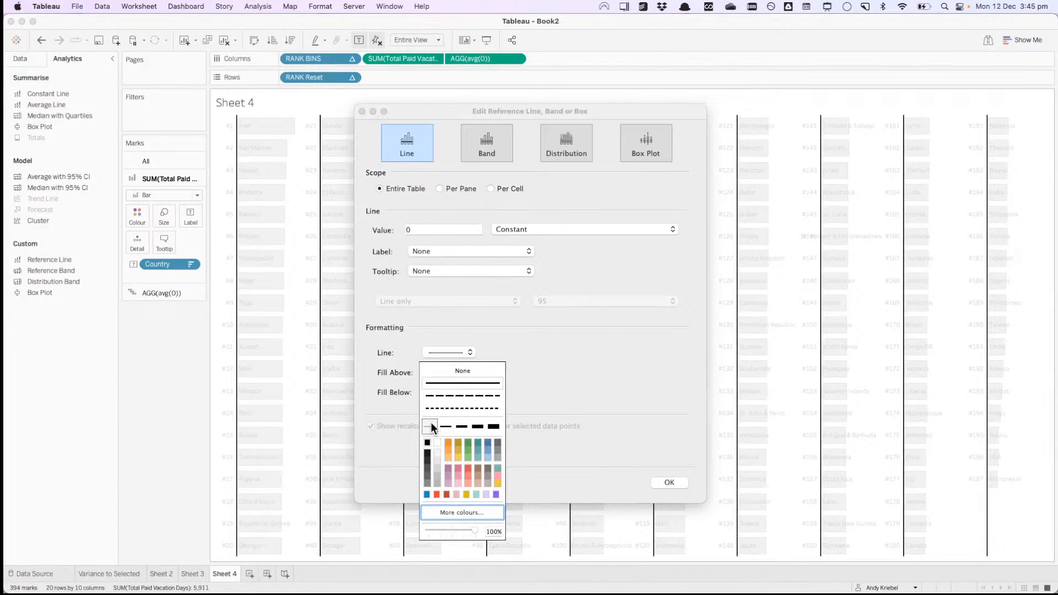
click(667, 484)
click(668, 484)
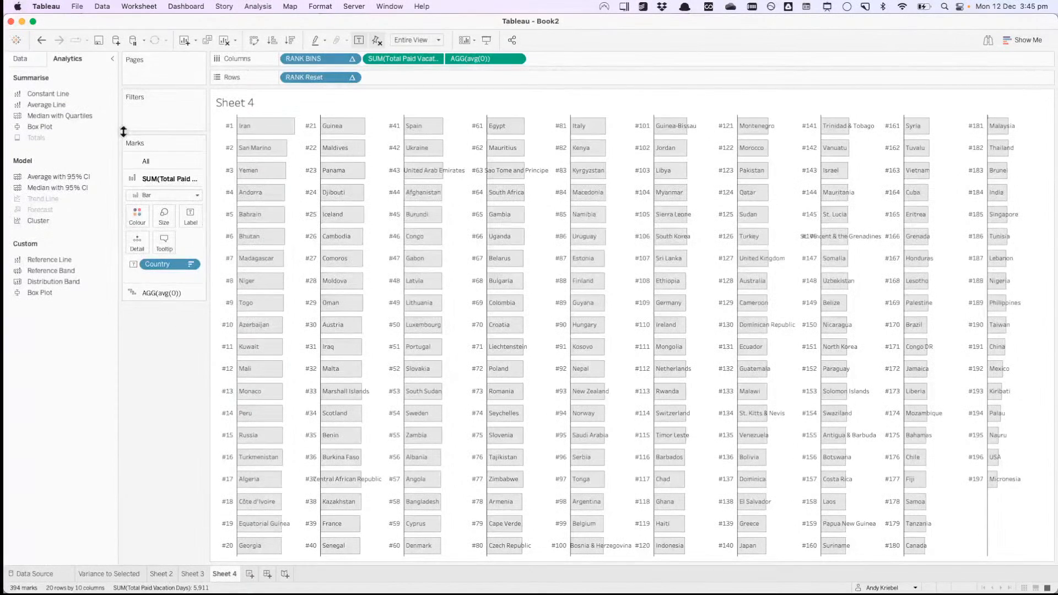
click(18, 59)
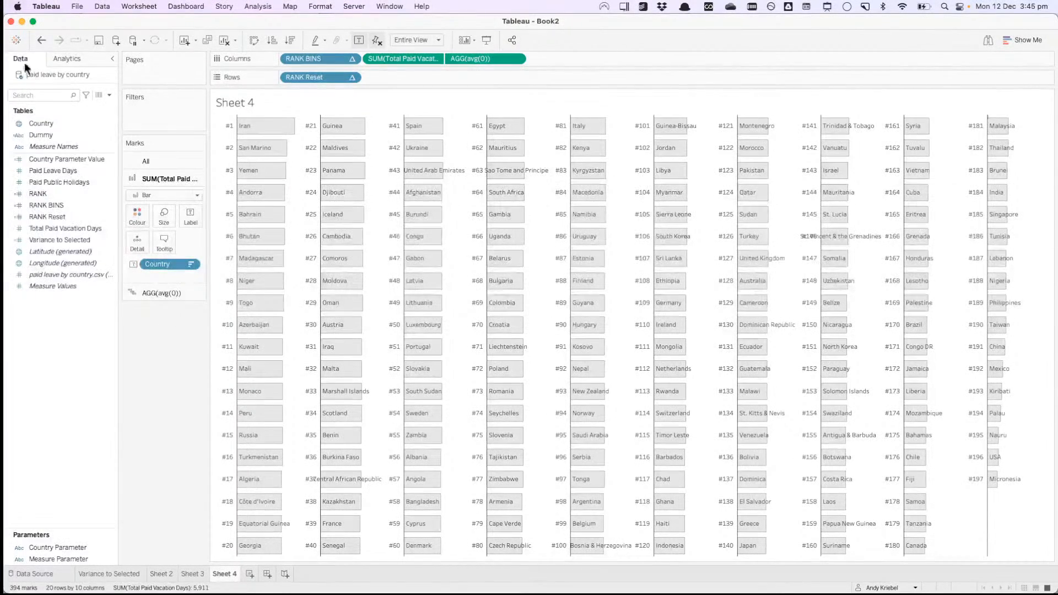
mouse_move(539, 177)
click(538, 172)
right_click(538, 171)
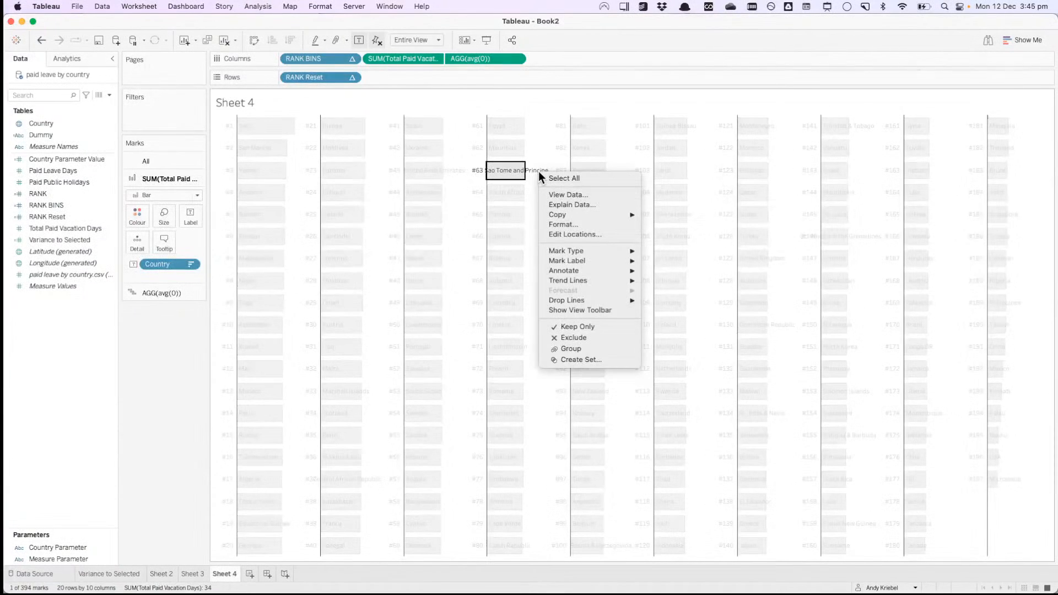
click(172, 449)
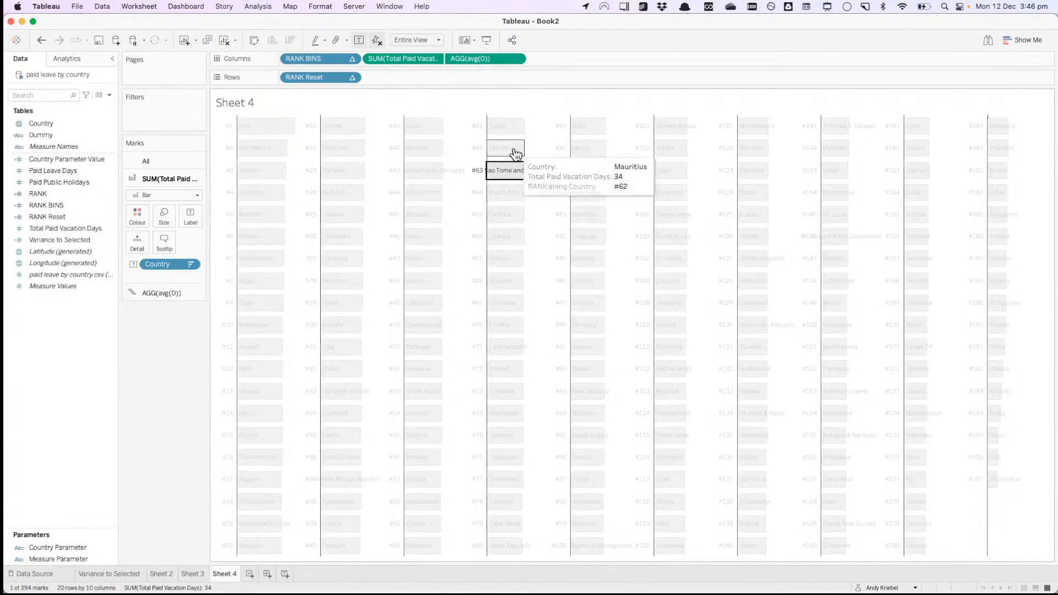
click(540, 234)
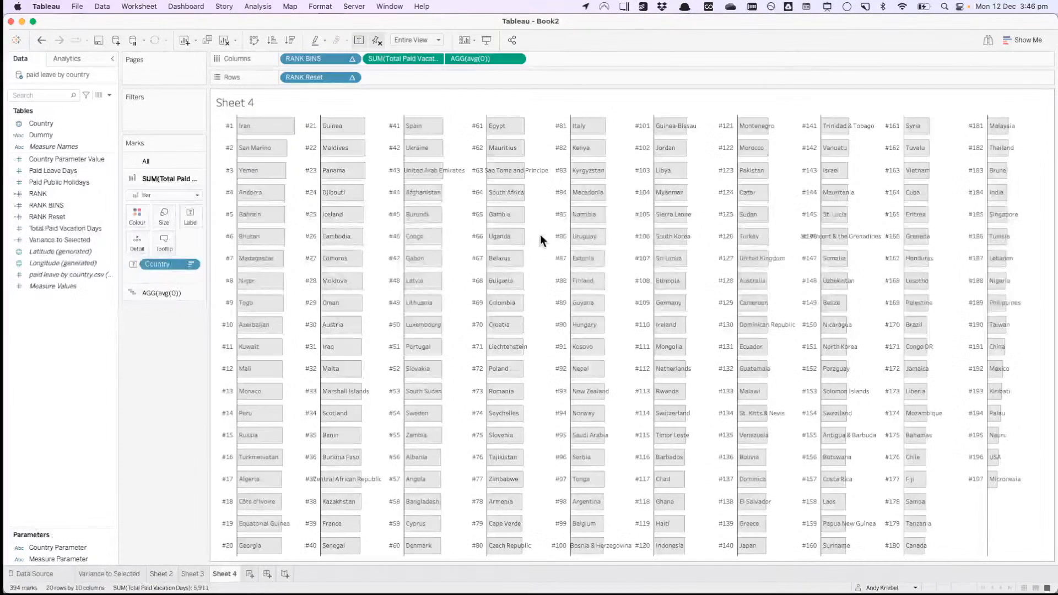
Step: Review the circle map on Sheet 3 and the stacked country bar chart on Sheet 2
click(190, 574)
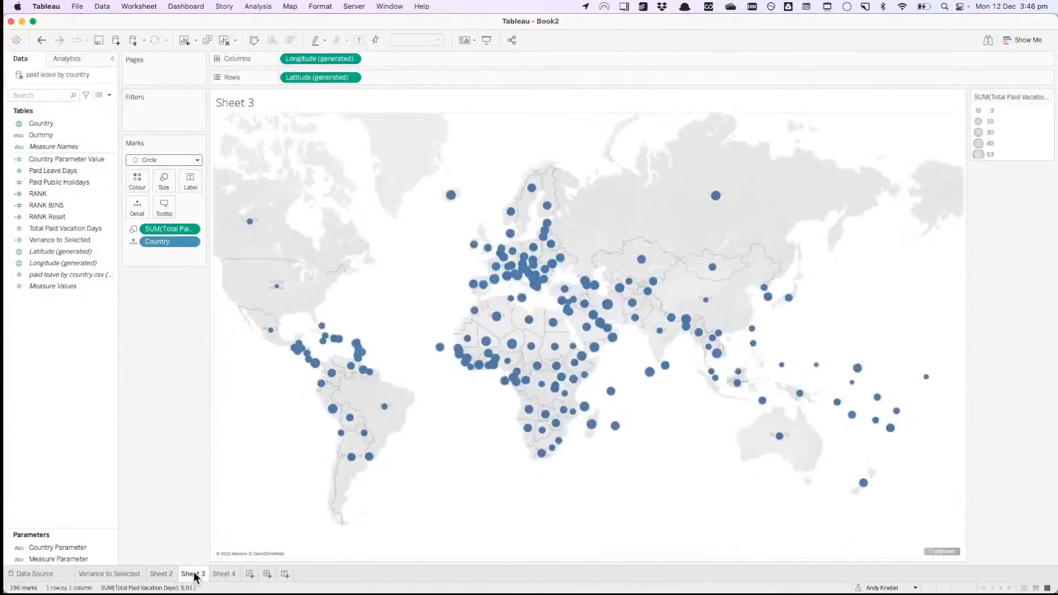
click(160, 574)
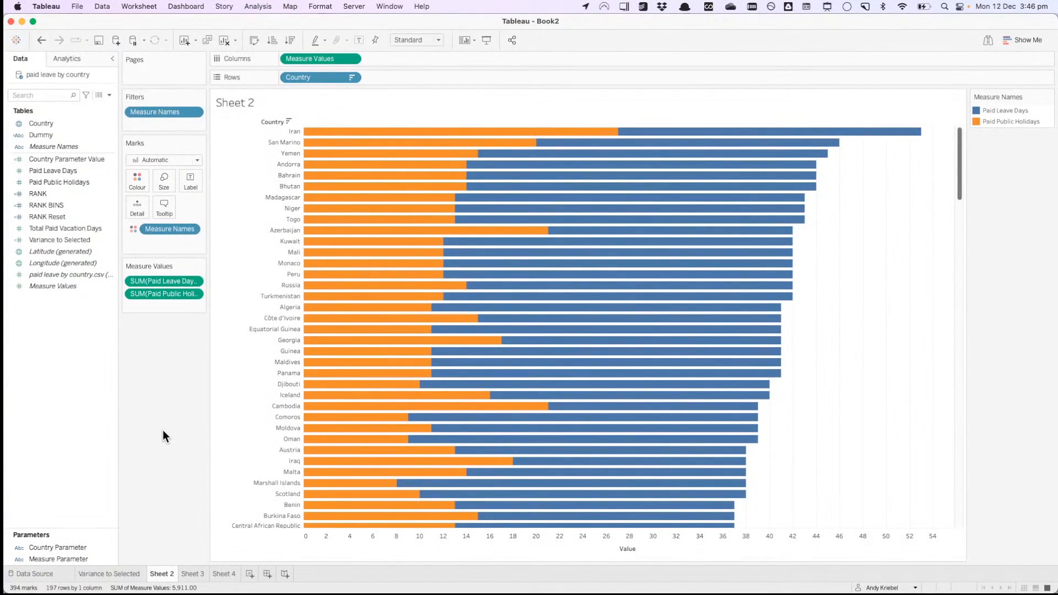
scroll(262, 528, down, 3)
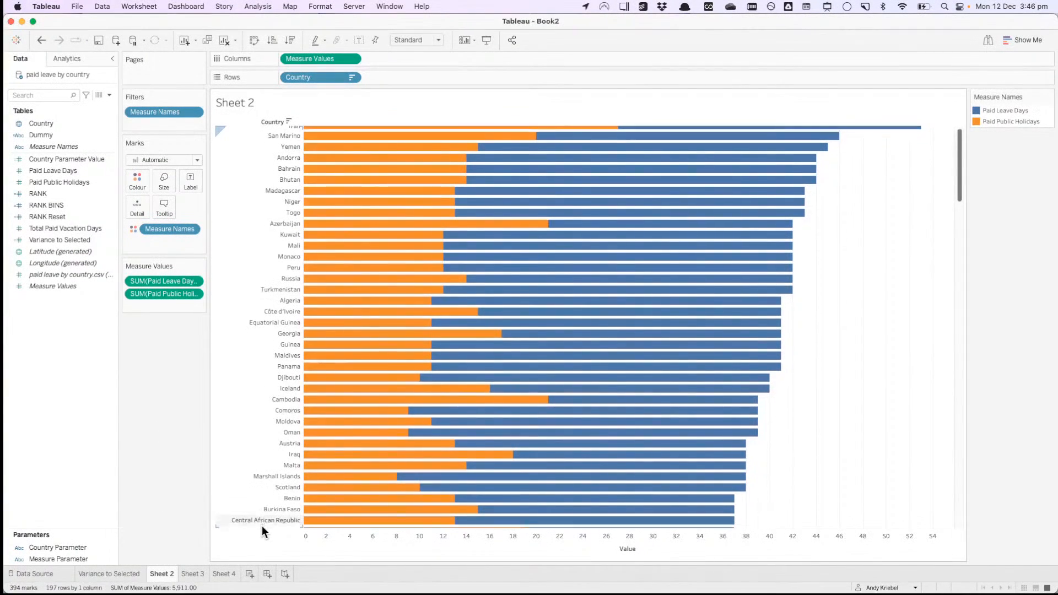
Step: Change the Sao Tome and Principe alias on Sheet 2 to Sao Tome & Principe and return to Sheet 4
scroll(262, 526, down, 10)
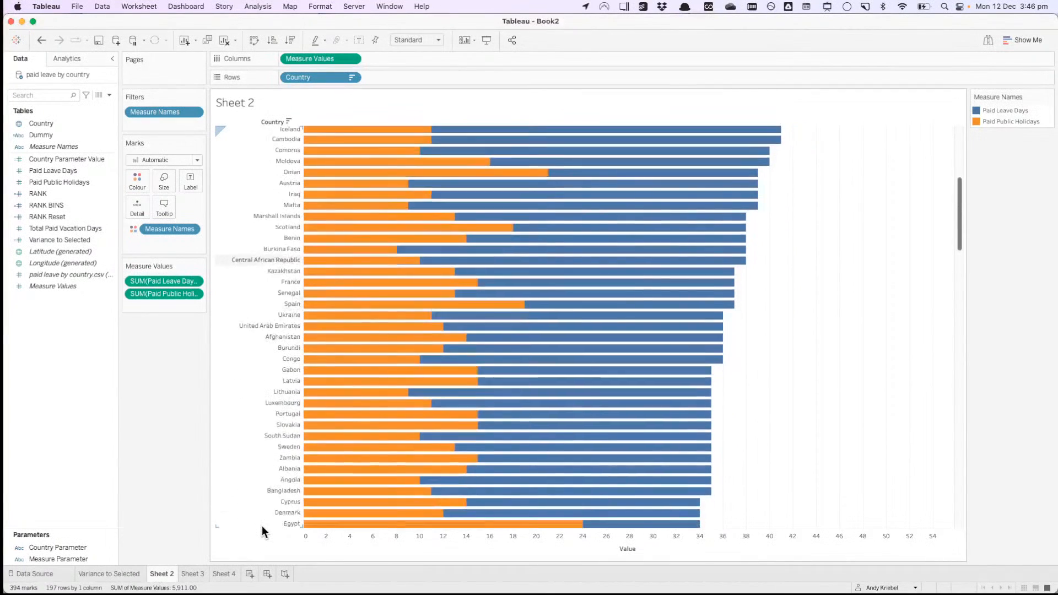
scroll(263, 526, down, 1)
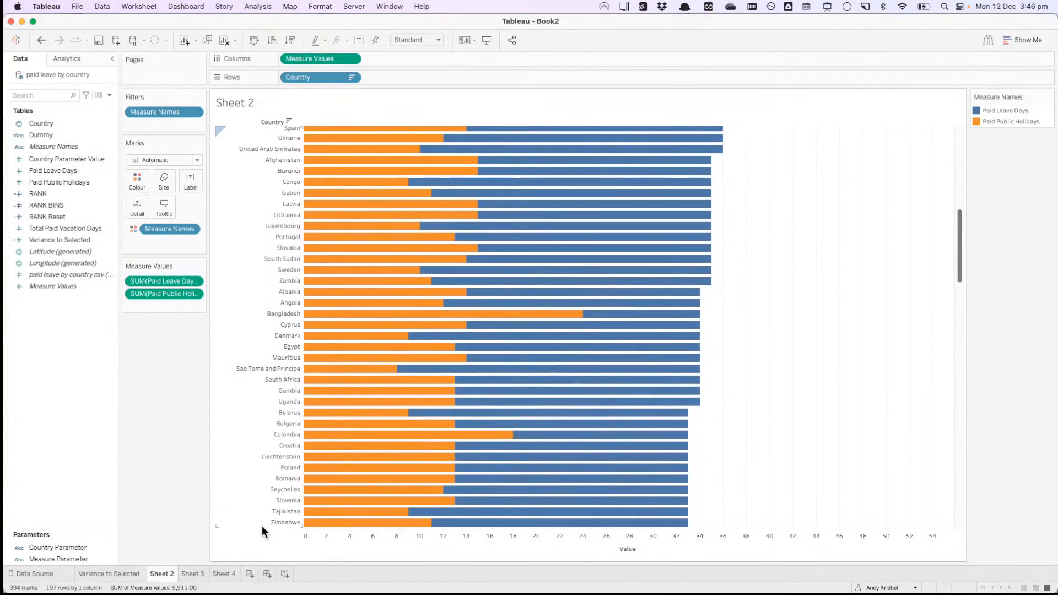
right_click(273, 366)
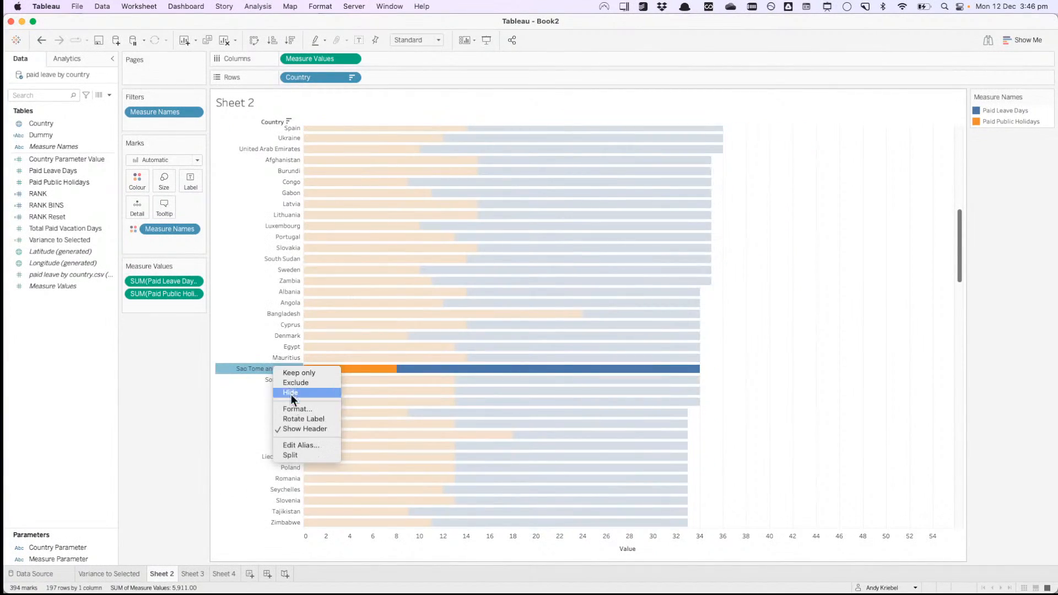
click(302, 442)
double_click(490, 302)
text(& Principe)
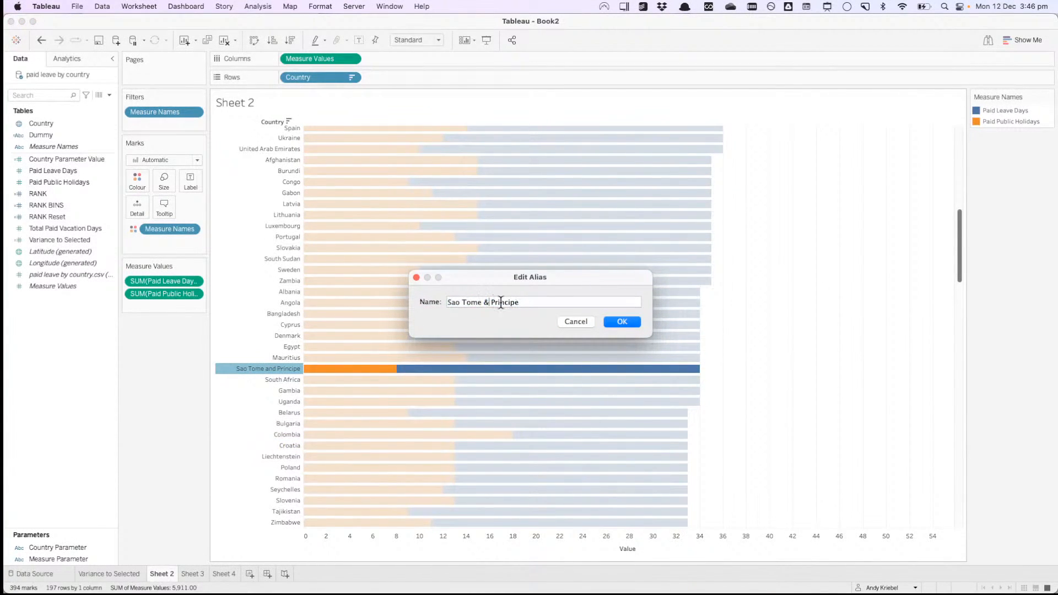
click(629, 322)
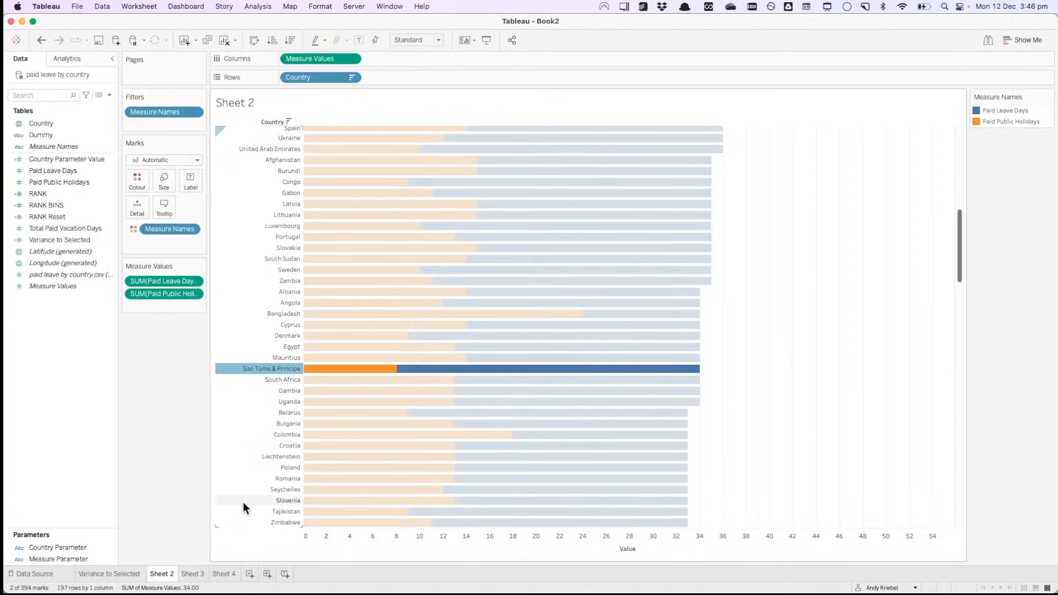
click(135, 574)
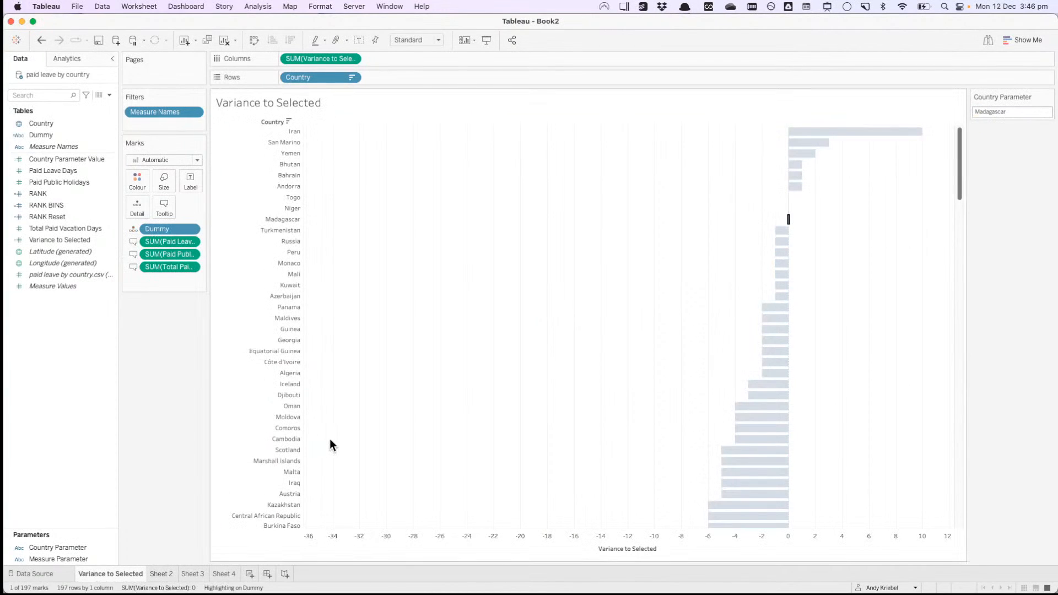
click(224, 574)
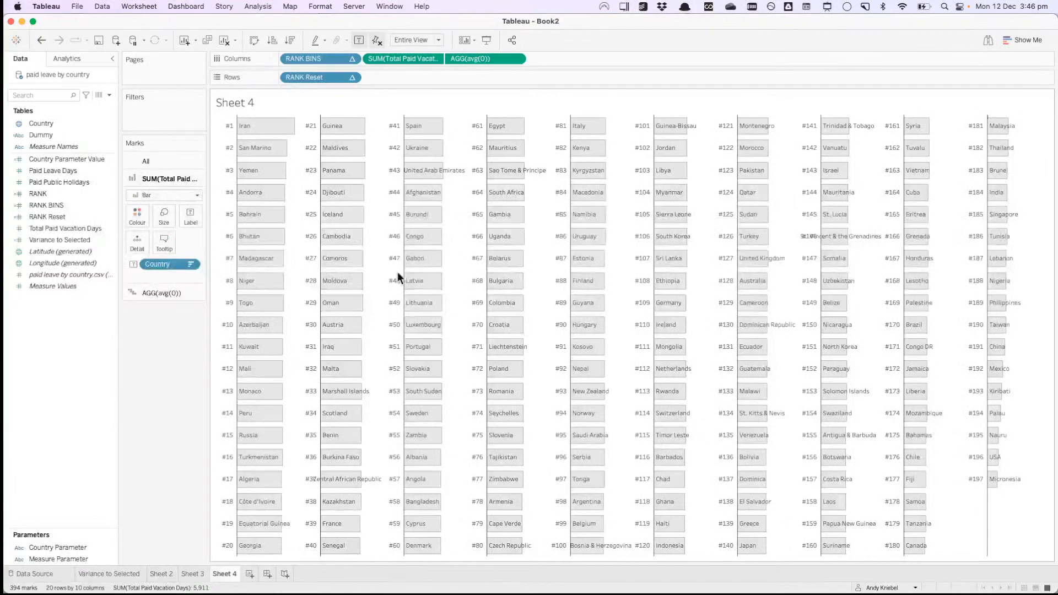
Step: Set the alias of United Arab Emirates on Sheet 2 to UAE and return to Sheet 4
click(157, 574)
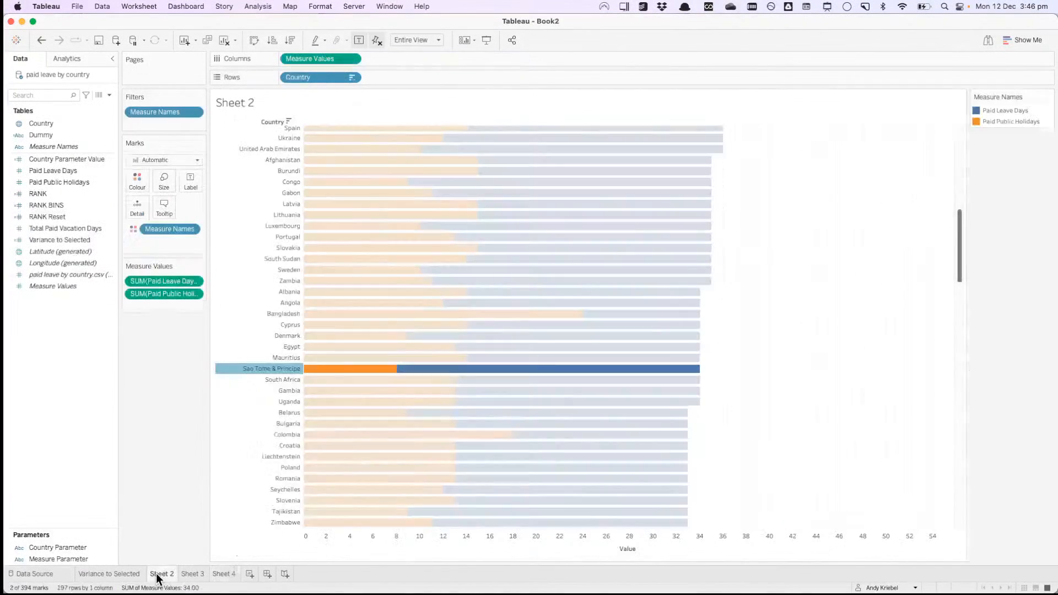
right_click(263, 150)
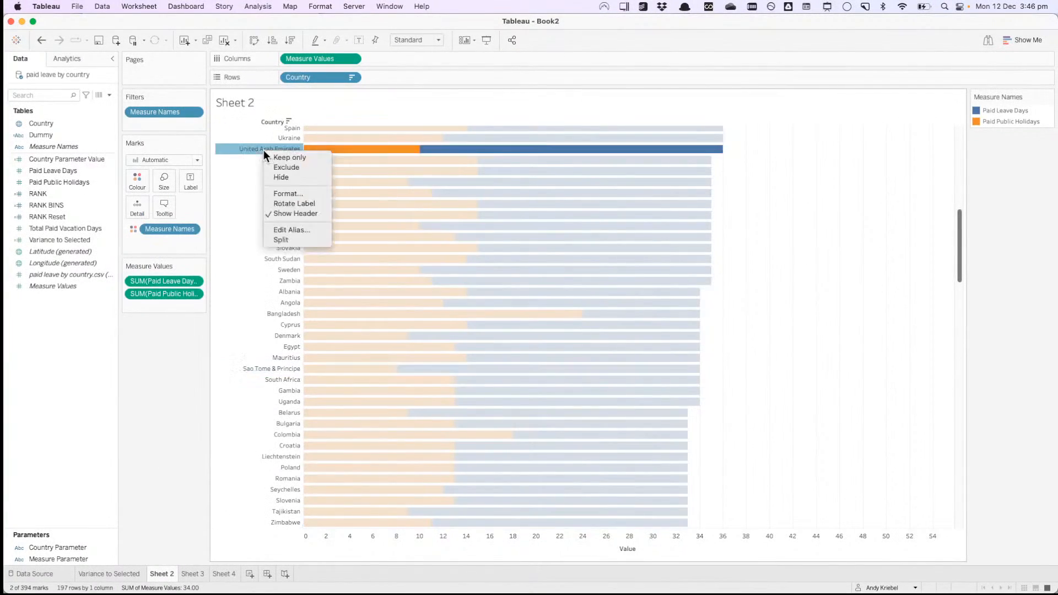
click(286, 227)
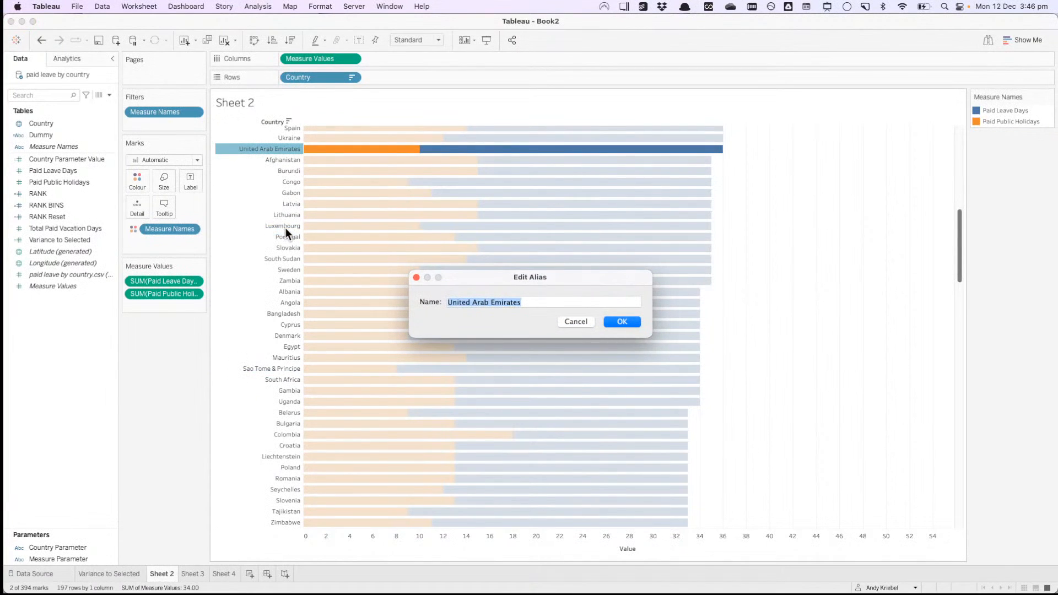
text(UAE)
key(Return)
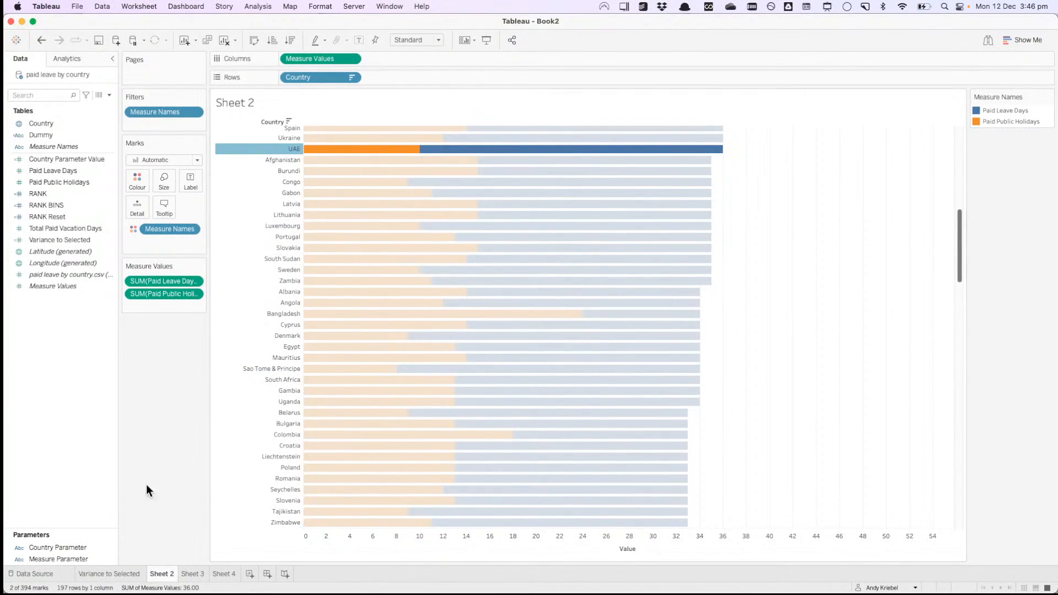
click(191, 574)
click(221, 575)
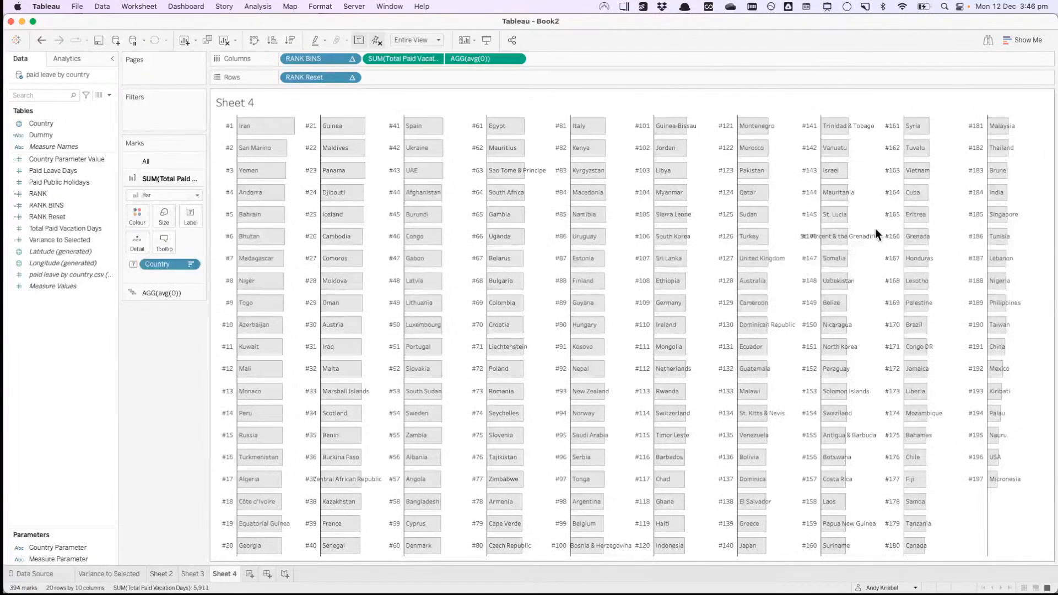
Step: Try text wrapping and automatic horizontal alignment on the country labels of Sheet 4, and undo the label changes
mouse_move(864, 245)
click(190, 216)
click(249, 306)
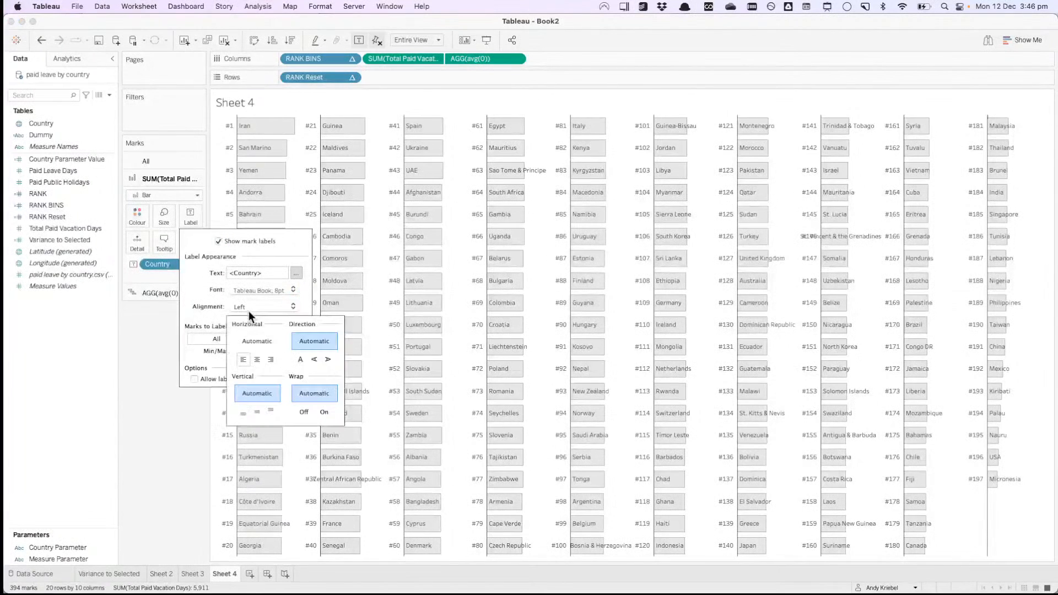
click(320, 413)
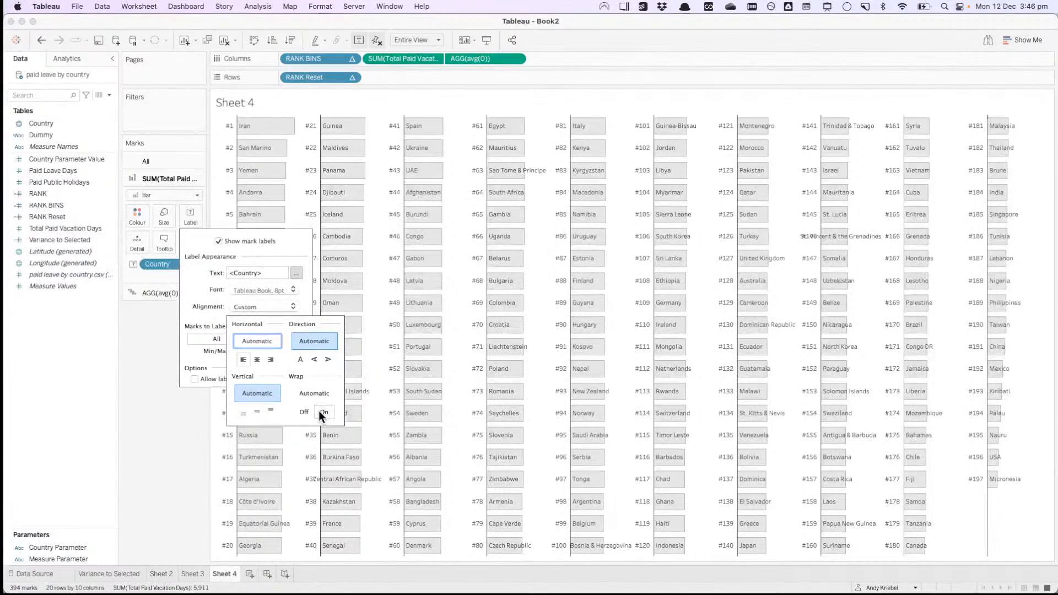
click(247, 341)
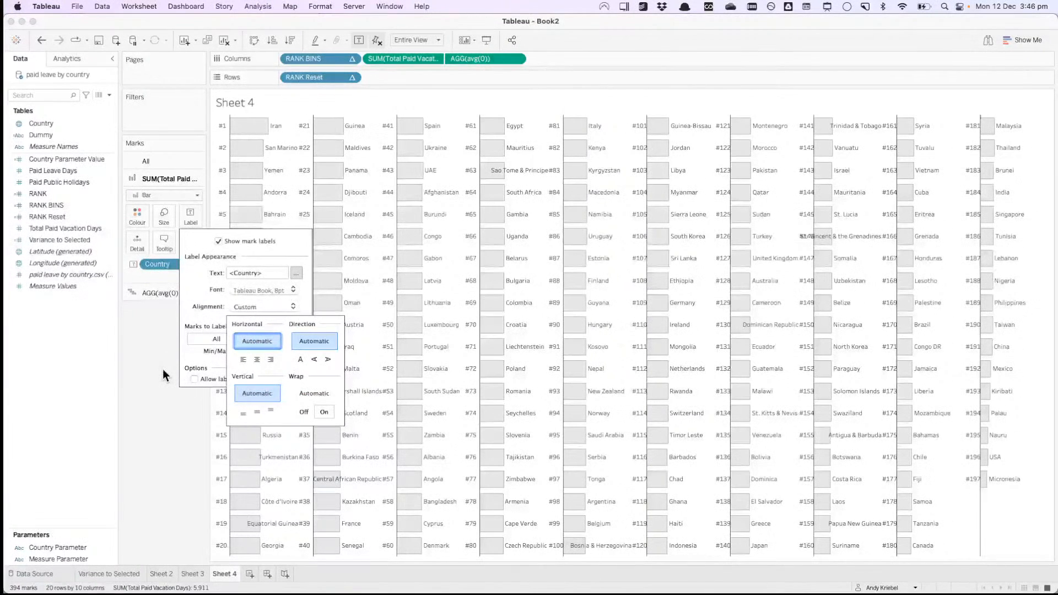
click(163, 369)
click(44, 41)
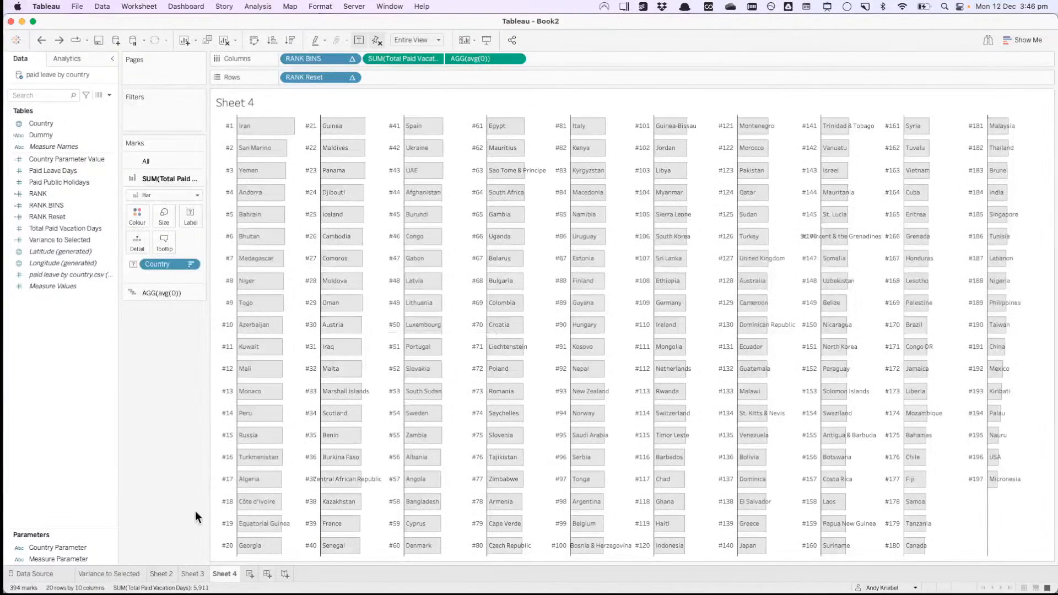
Step: Shorten the St. Vincent & the Grenadines alias on Sheet 2 to St. Vincent & Grenadines and return to Sheet 4
mouse_move(202, 577)
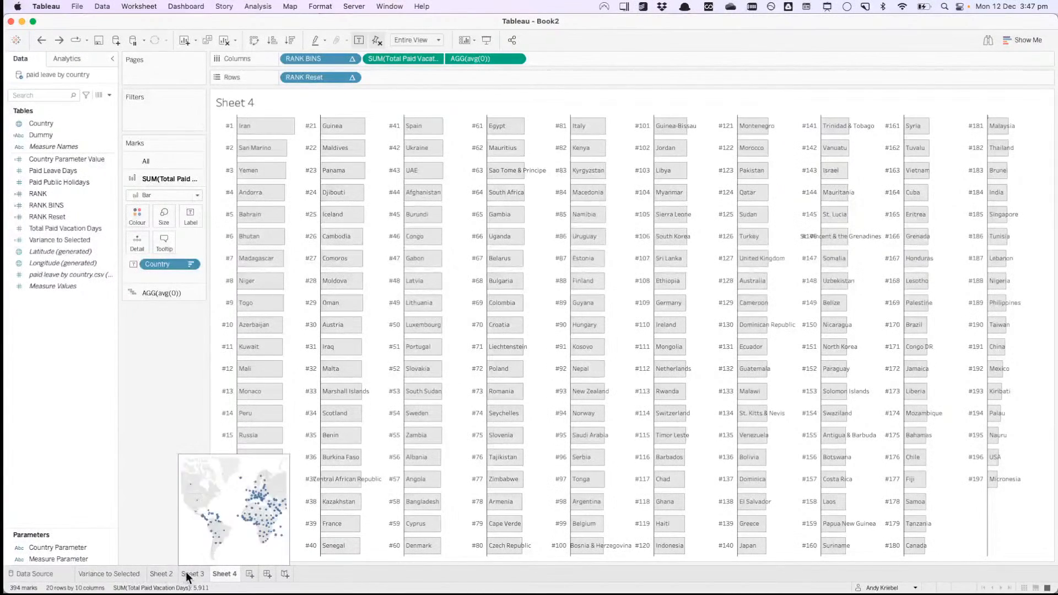
click(161, 574)
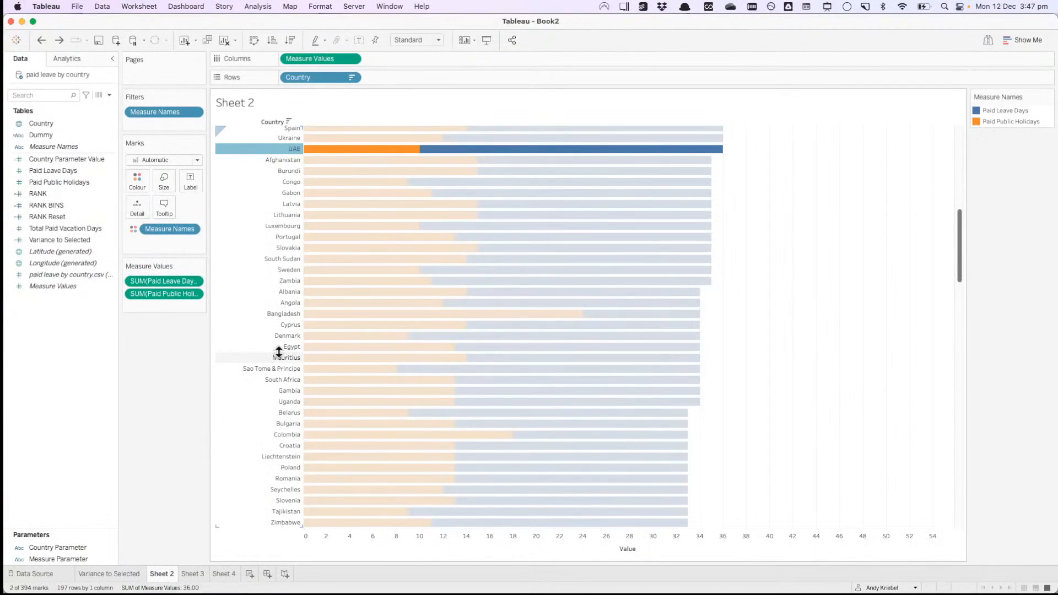
scroll(279, 351, down, 15)
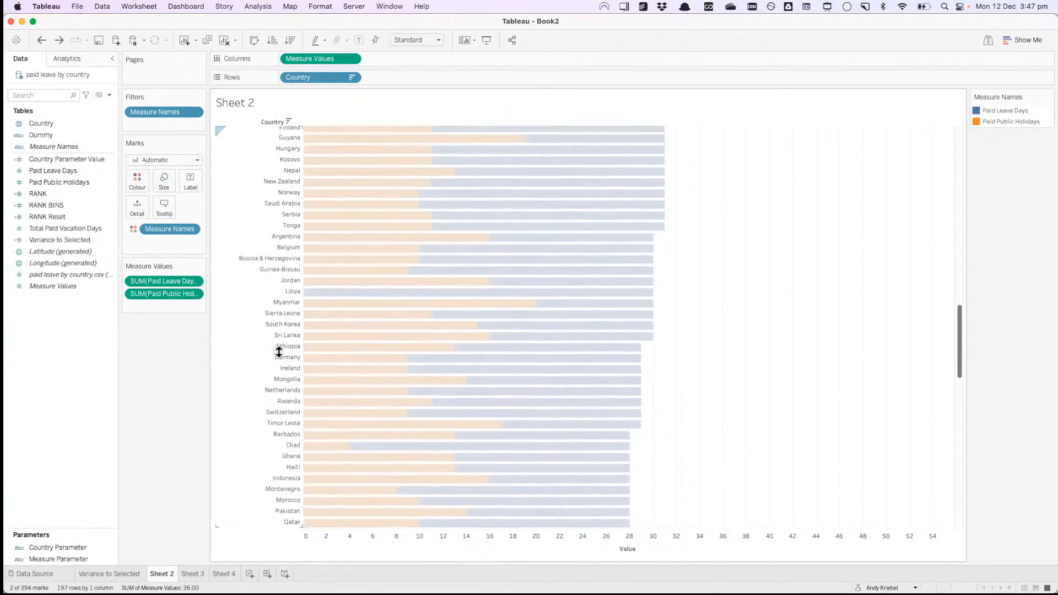
scroll(278, 352, up, 15)
scroll(279, 352, down, 3)
scroll(279, 351, down, 13)
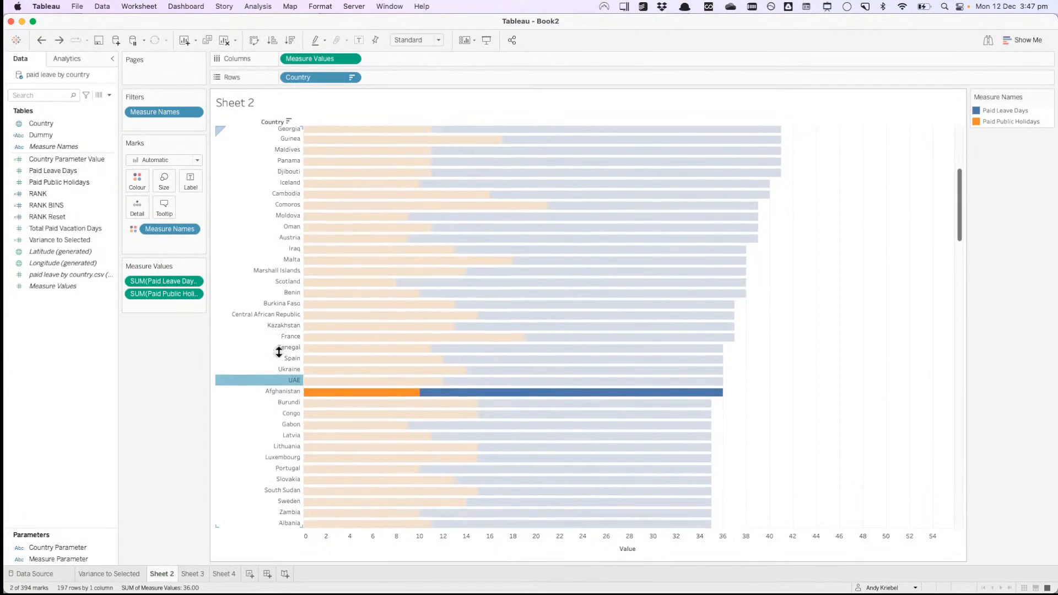
scroll(279, 351, down, 11)
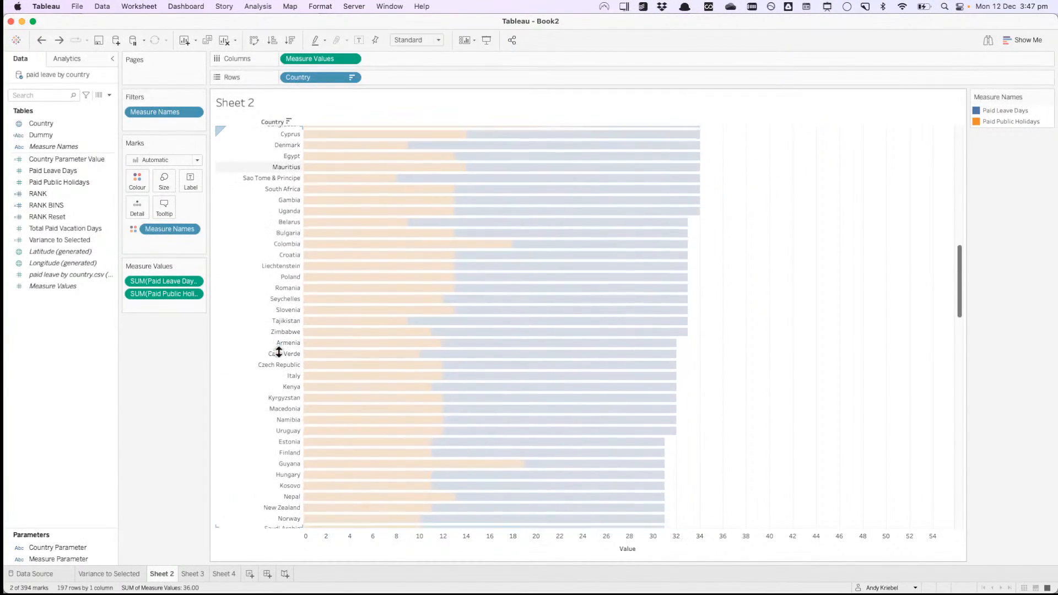
scroll(279, 351, down, 12)
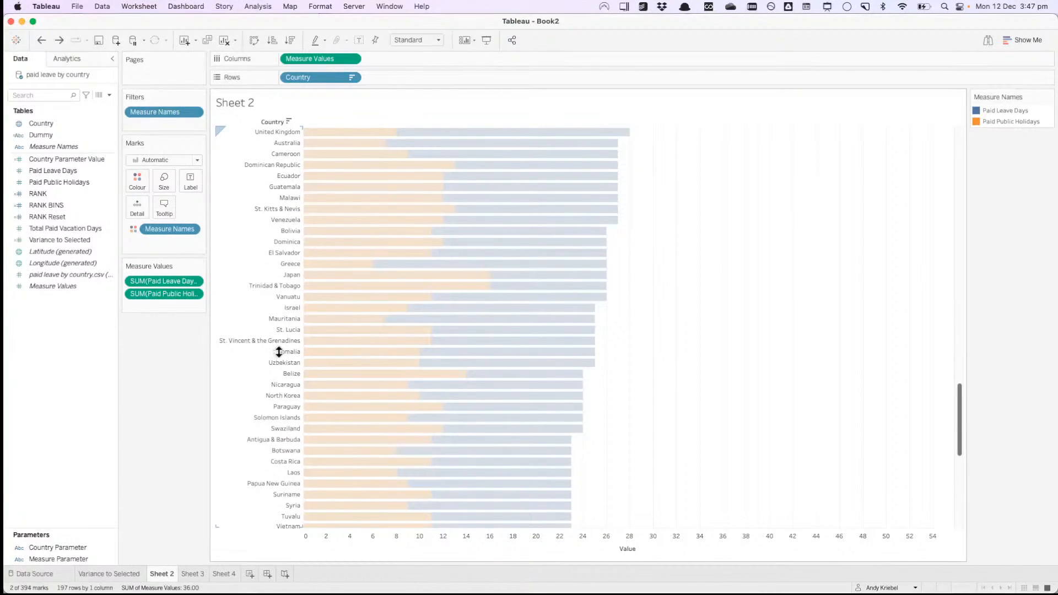
right_click(275, 339)
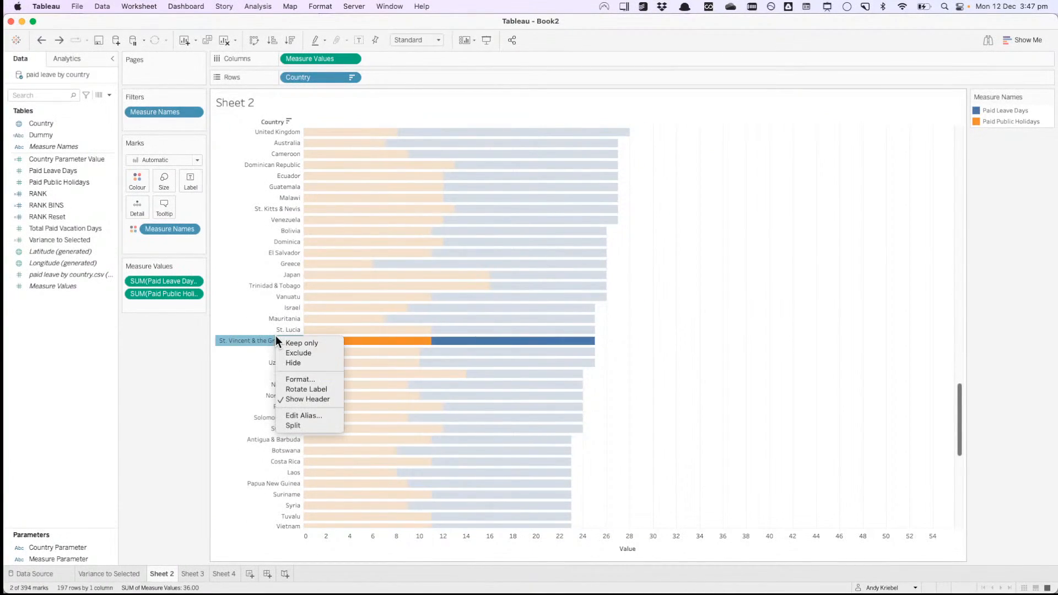
click(299, 415)
drag(495, 302, 508, 303)
key(BackSpace)
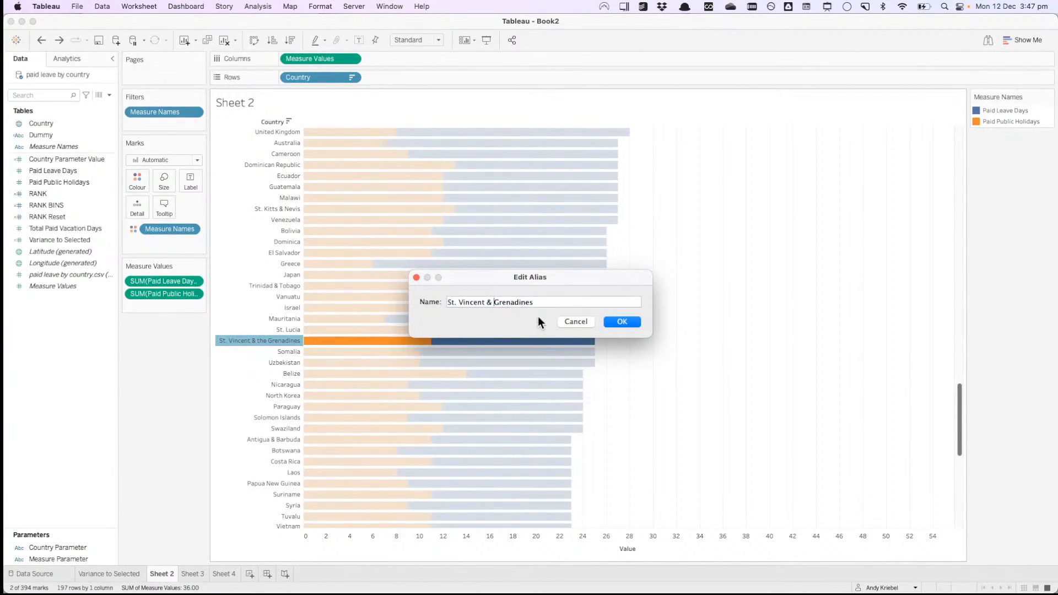
click(623, 320)
click(114, 576)
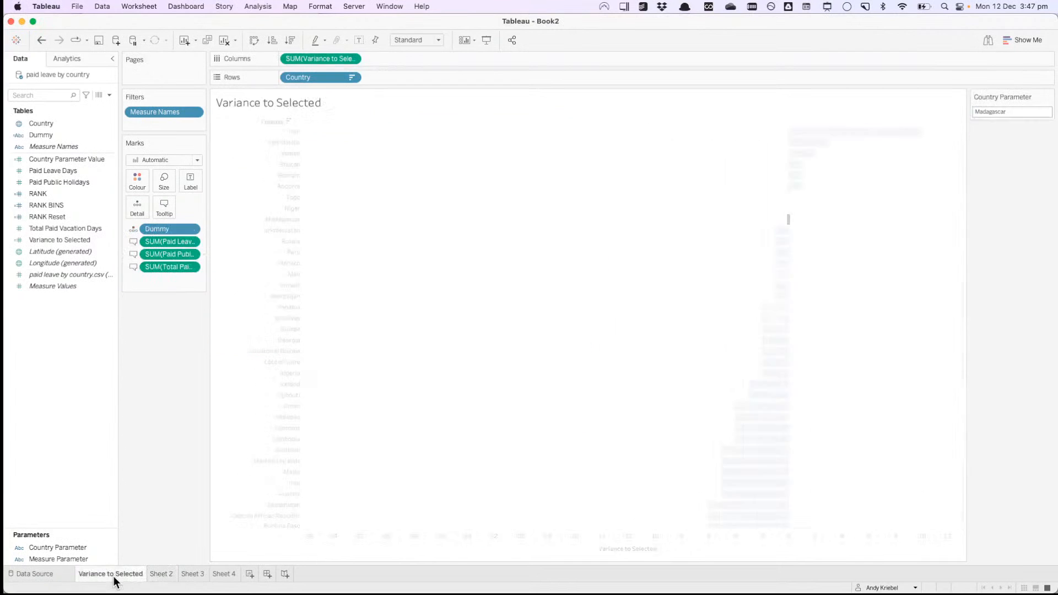
click(191, 575)
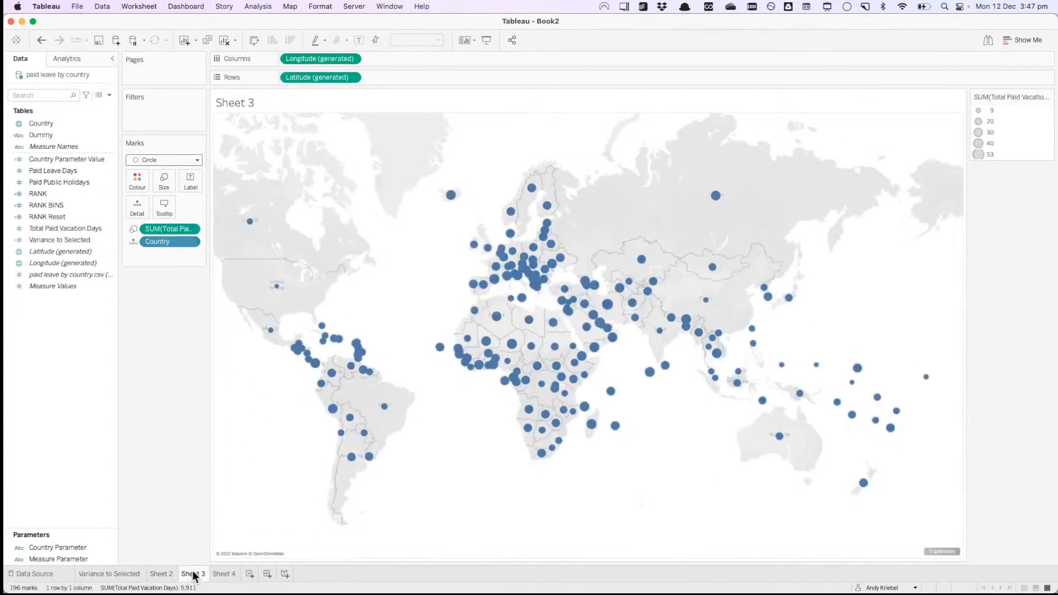
click(222, 575)
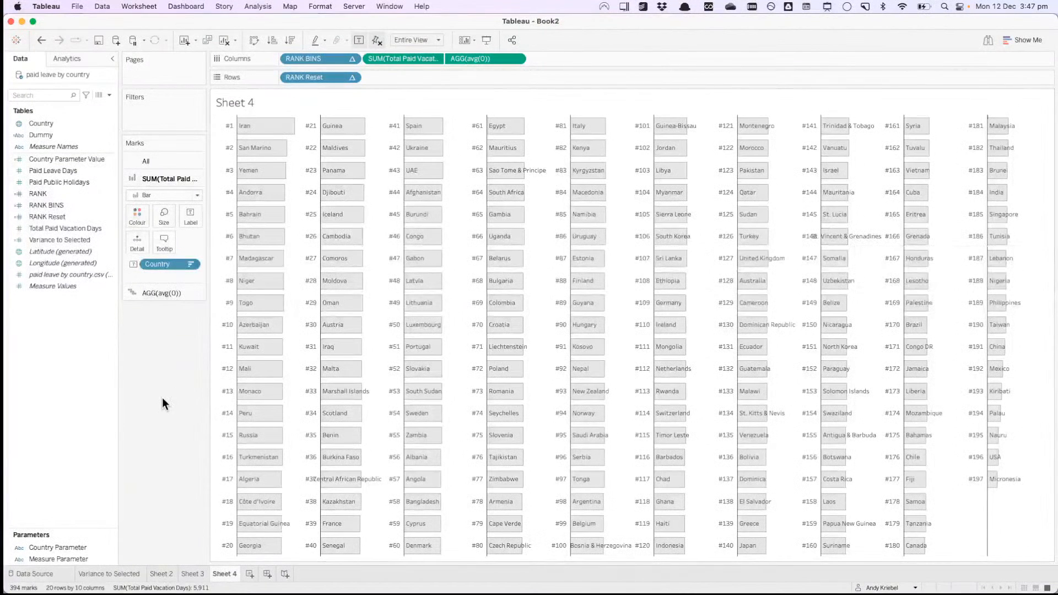
Step: Open the alias list of the Country label field on Sheet 4 and enlarge the dialog
right_click(163, 264)
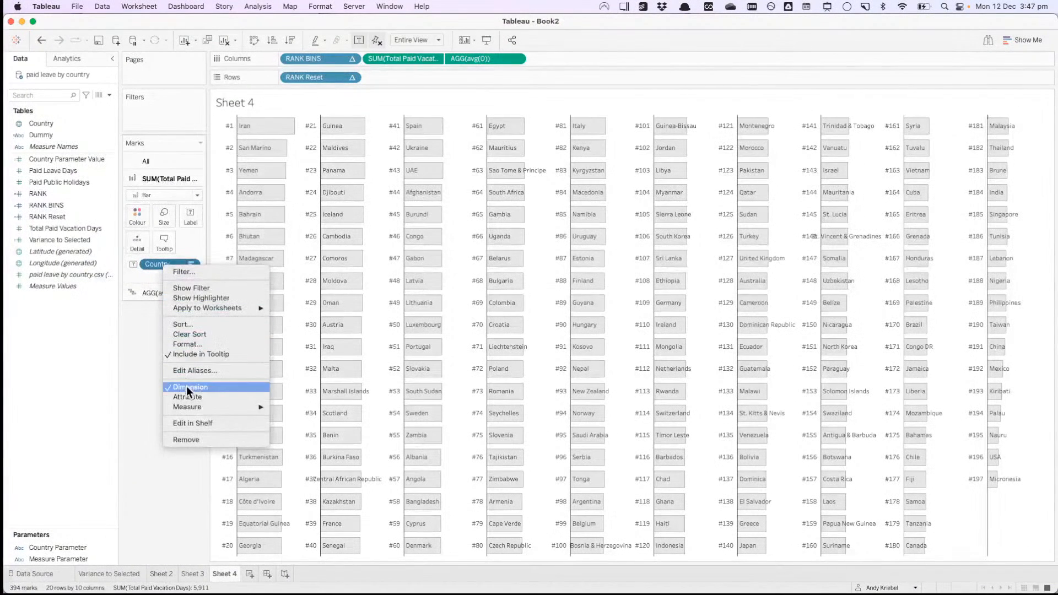
click(192, 371)
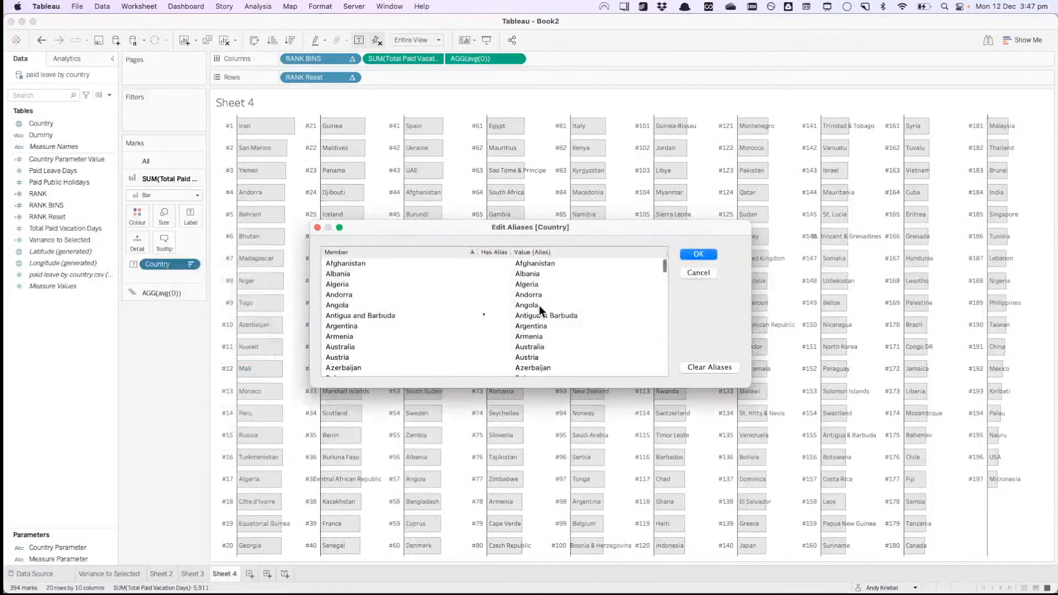
drag(580, 229, 408, 230)
drag(410, 387, 414, 502)
Step: Set the alias of Saint Vincent and the Grenadines to St. Vincent and apply the alias changes
scroll(415, 408, down, 15)
scroll(416, 405, up, 2)
scroll(415, 405, up, 7)
scroll(416, 405, down, 6)
scroll(416, 405, down, 3)
scroll(416, 405, up, 8)
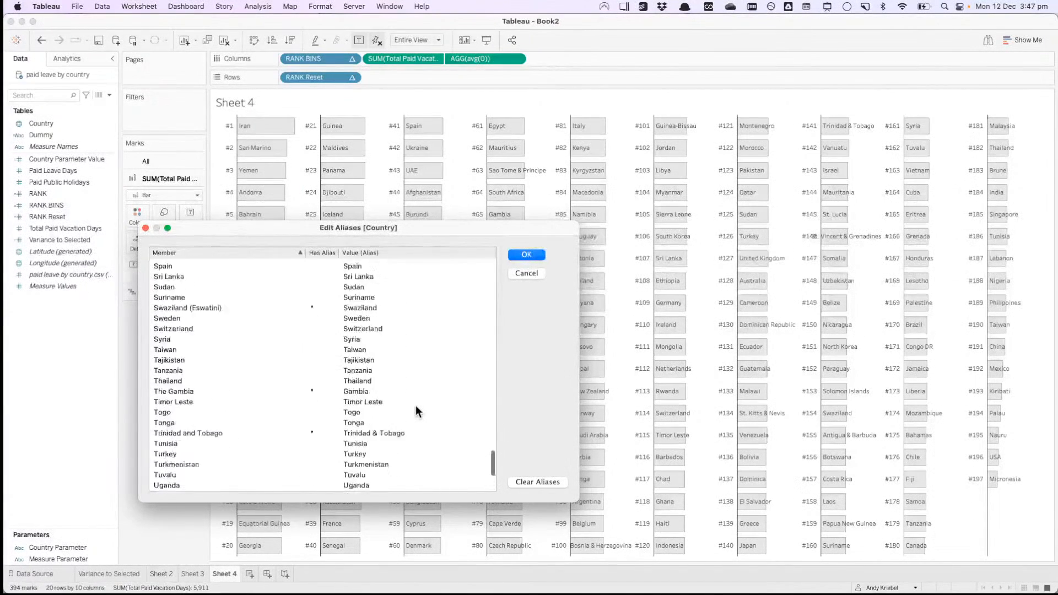
scroll(415, 405, up, 1)
click(378, 429)
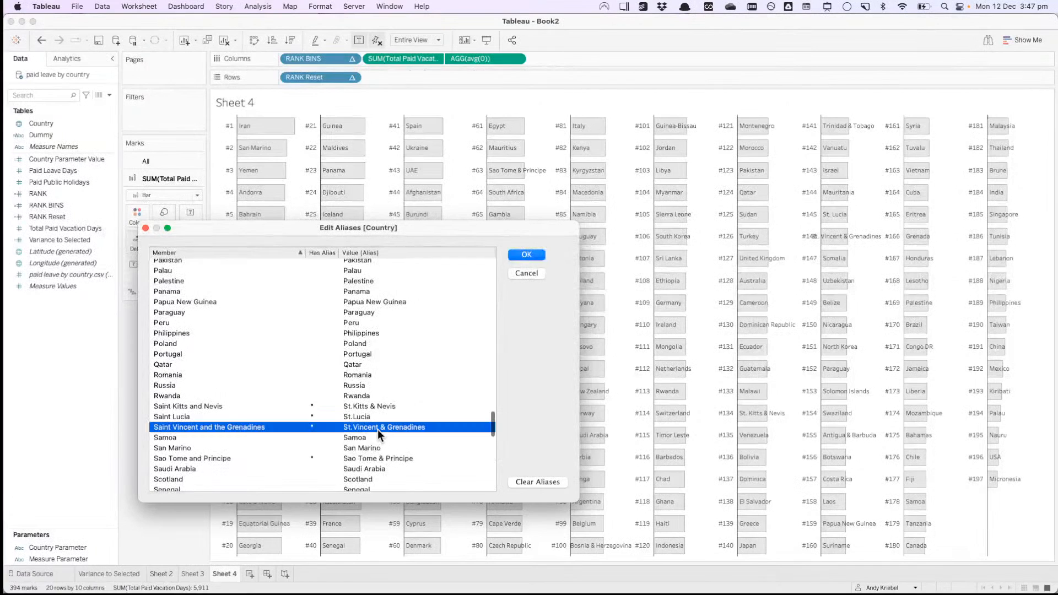
click(380, 429)
click(390, 428)
double_click(391, 428)
key(BackSpace)
key(BackSpace)
key(BackSpace)
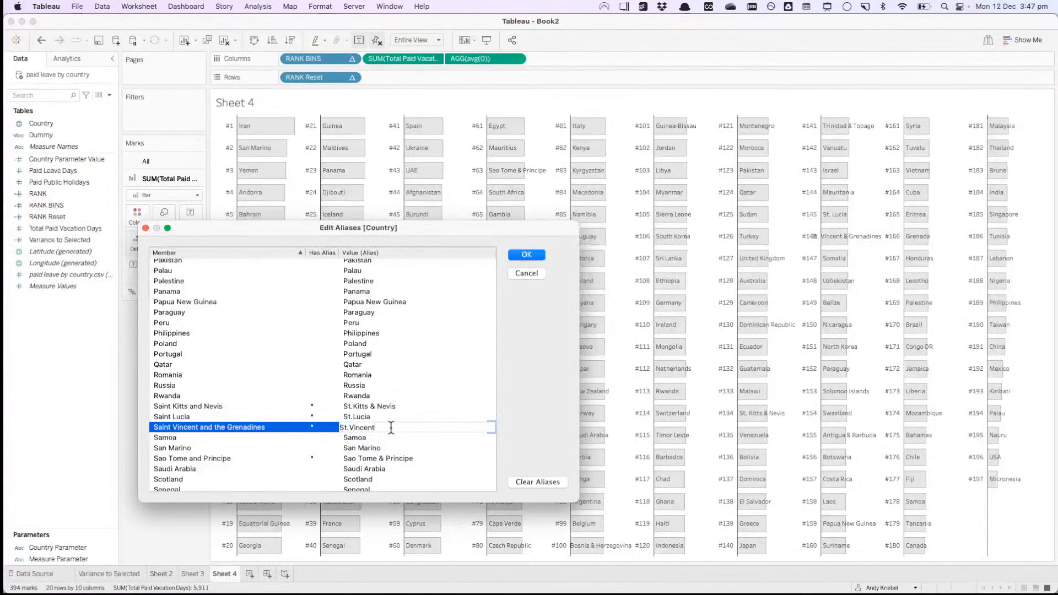
key(Return)
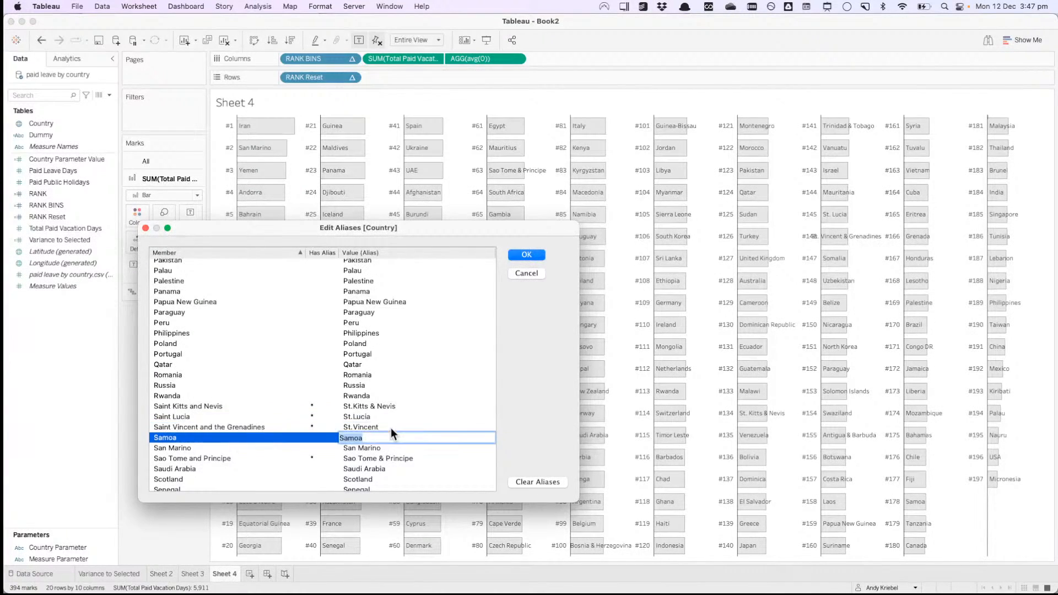
click(531, 257)
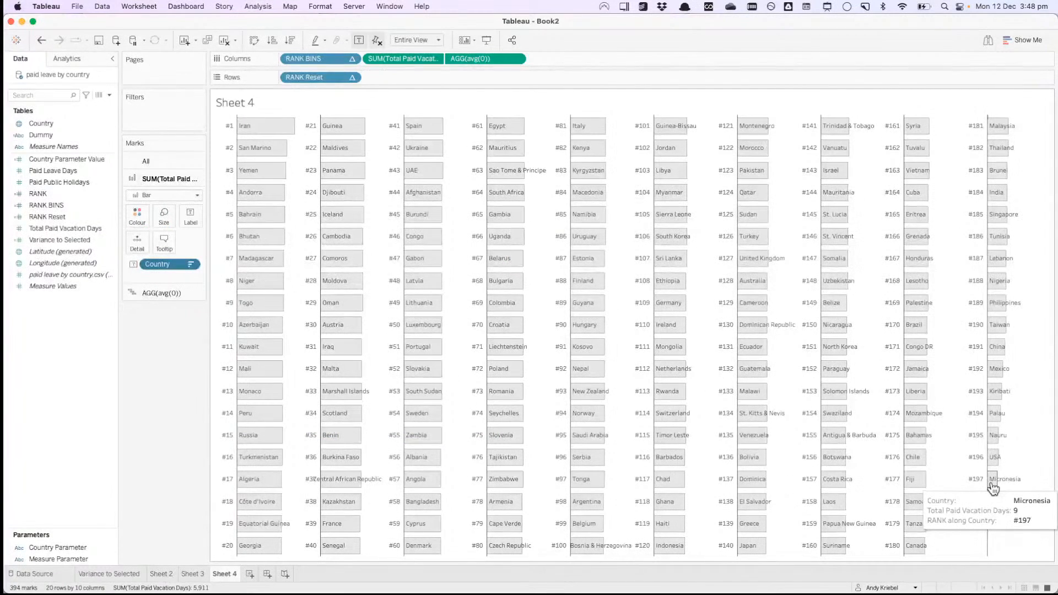
Step: Add Paid Leave Days, Paid Public Holidays and Total Paid Vacation Days to the tooltip of all marks
drag(54, 170, 154, 164)
click(154, 164)
click(67, 172)
super+click(69, 180)
super+click(59, 227)
drag(59, 173, 164, 222)
mouse_move(259, 129)
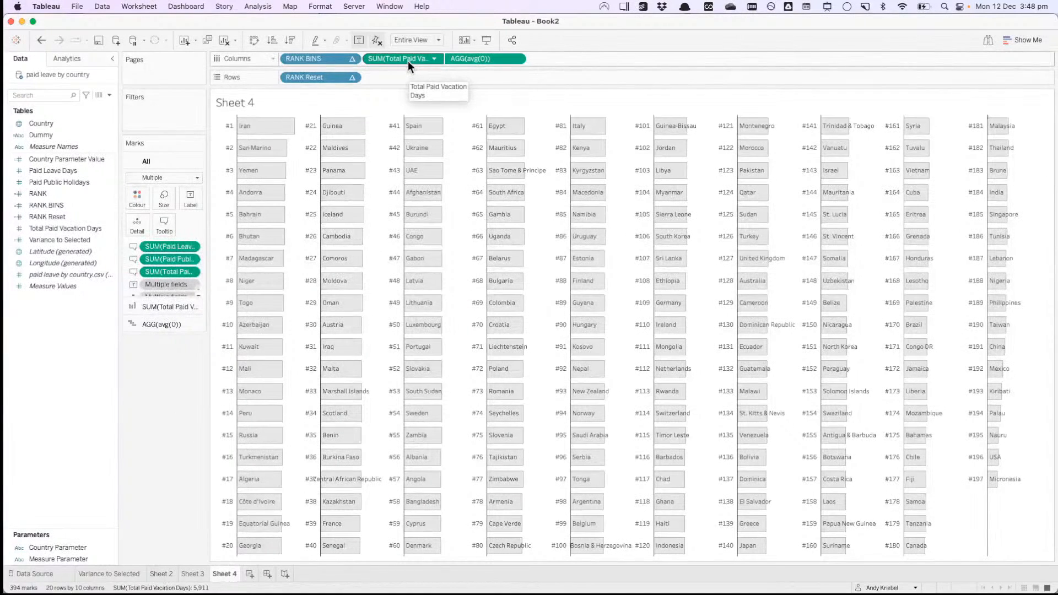
Step: Create a parameter named Leave Type with the String data type and a list of allowable values
right_click(80, 381)
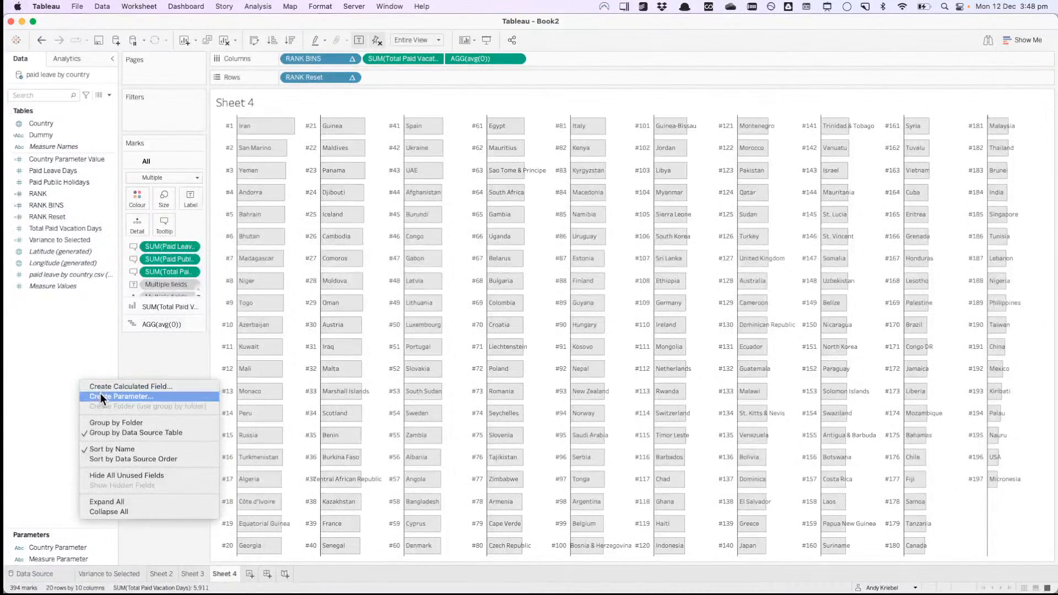
click(100, 395)
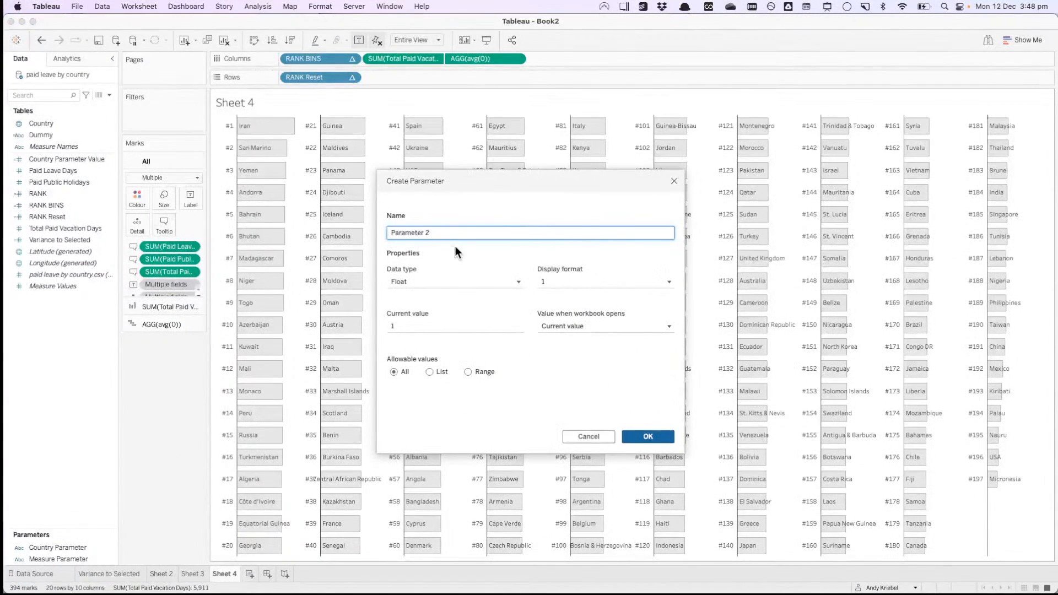
drag(432, 229, 345, 226)
text(Leave Type)
click(401, 284)
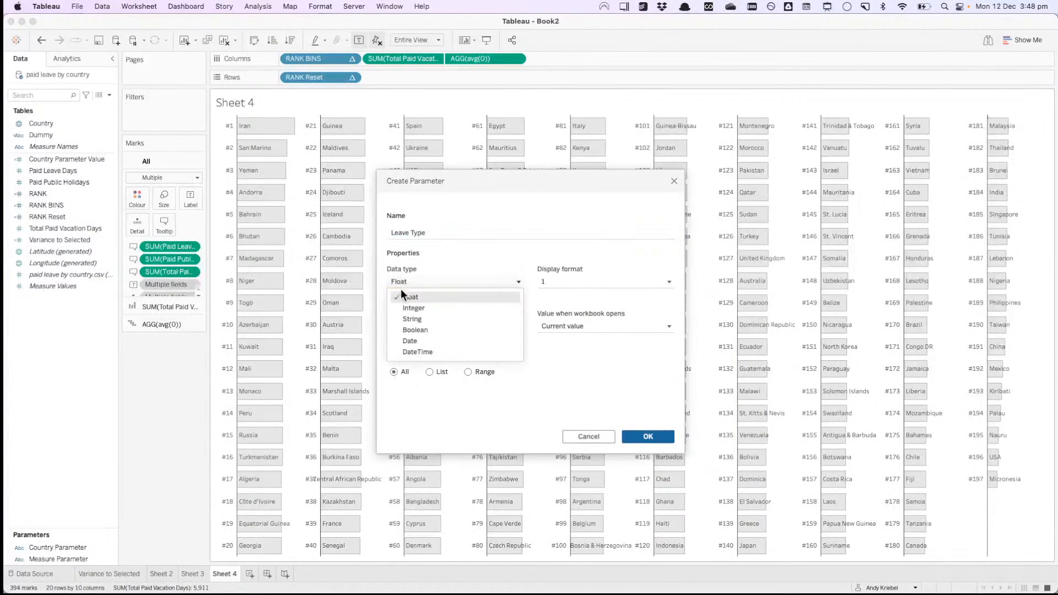
click(407, 319)
click(428, 371)
Step: Add Total, Paid Leave and Public Holidays as the Leave Type parameter's list values and save the parameter
click(406, 409)
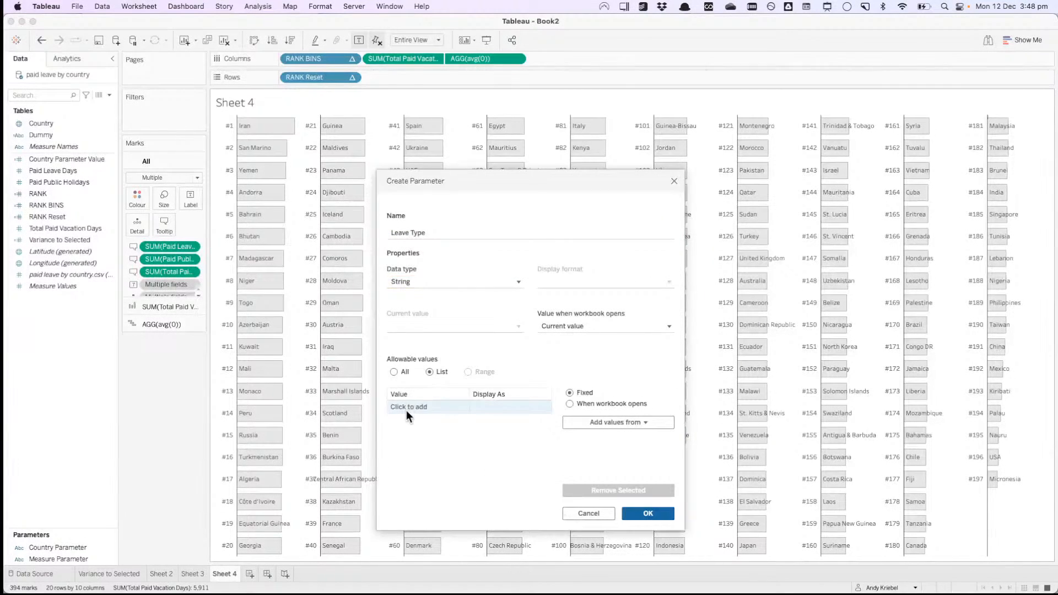
text(Total)
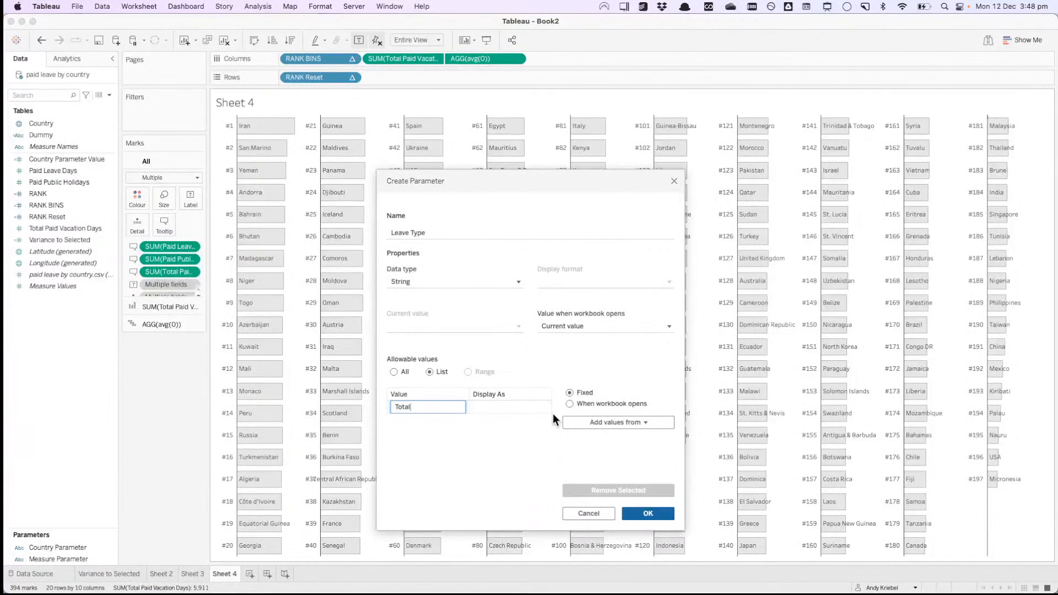
key(Return)
click(426, 419)
text(Paid Leave)
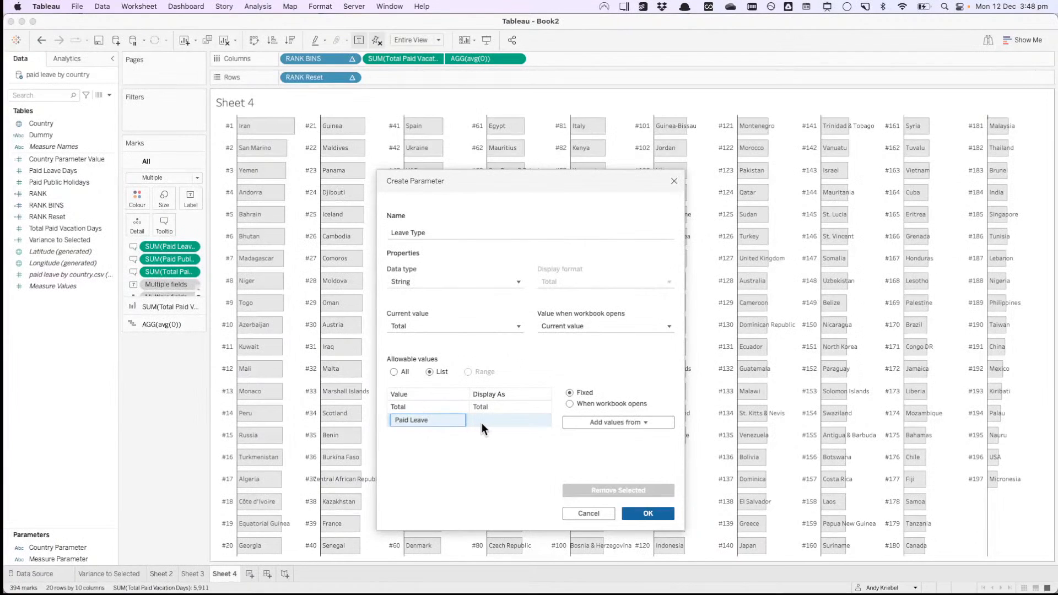
key(Return)
click(429, 434)
text(Publ)
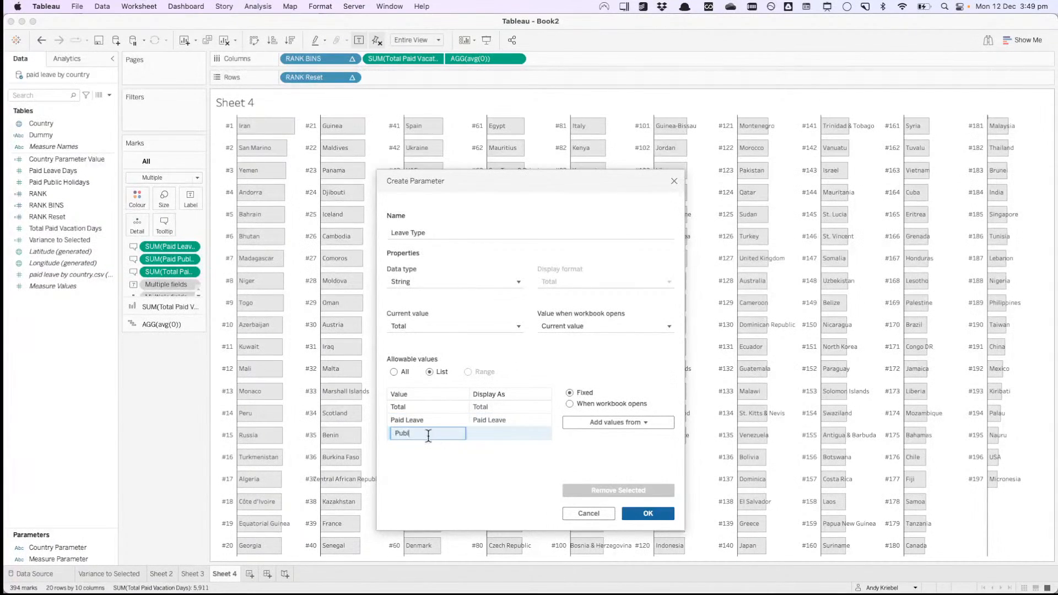
text(ic Holidays)
key(Return)
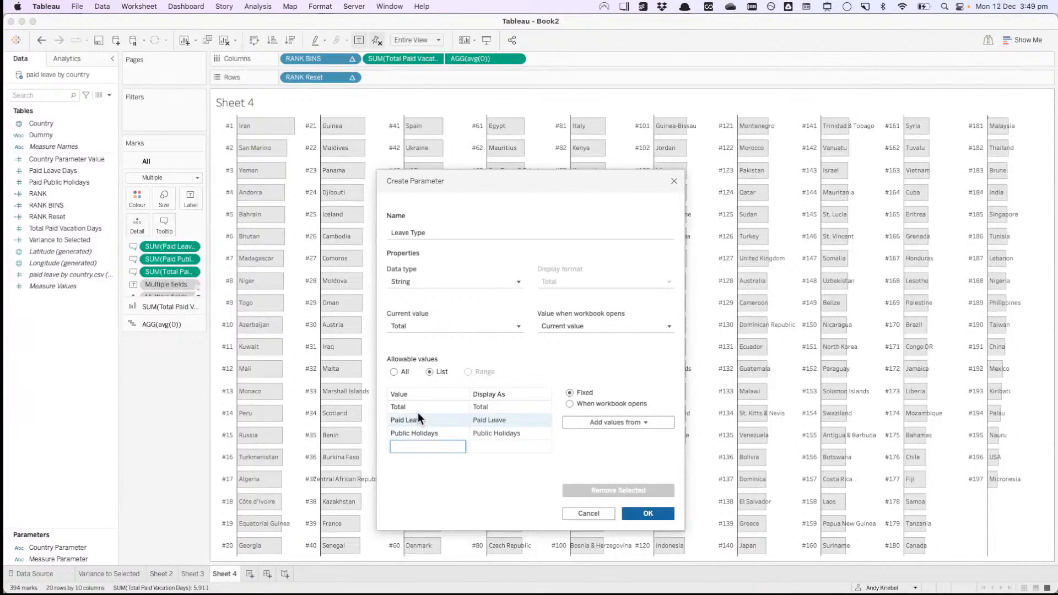
click(637, 515)
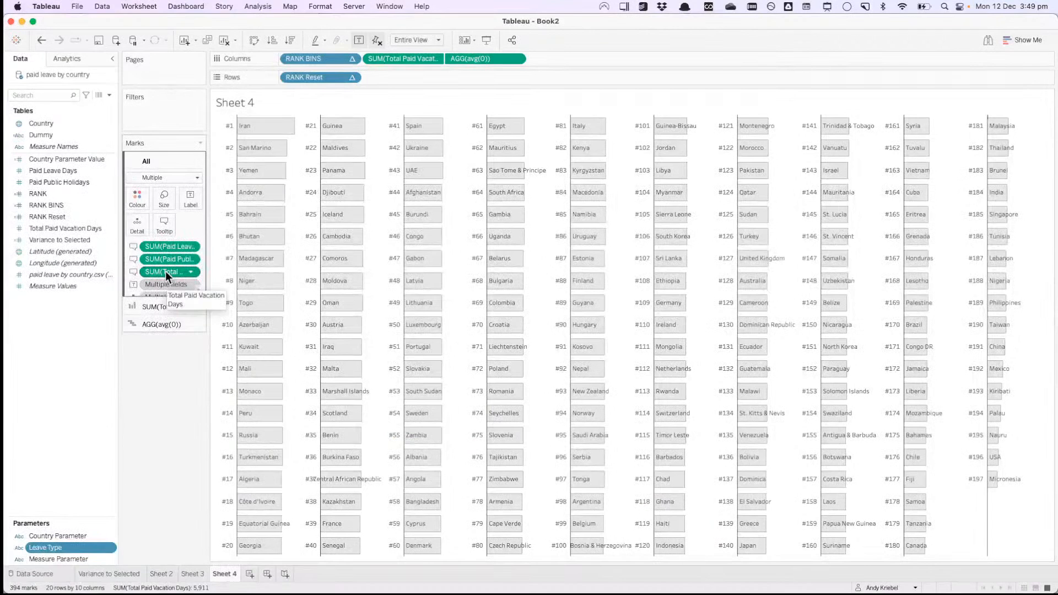
click(81, 230)
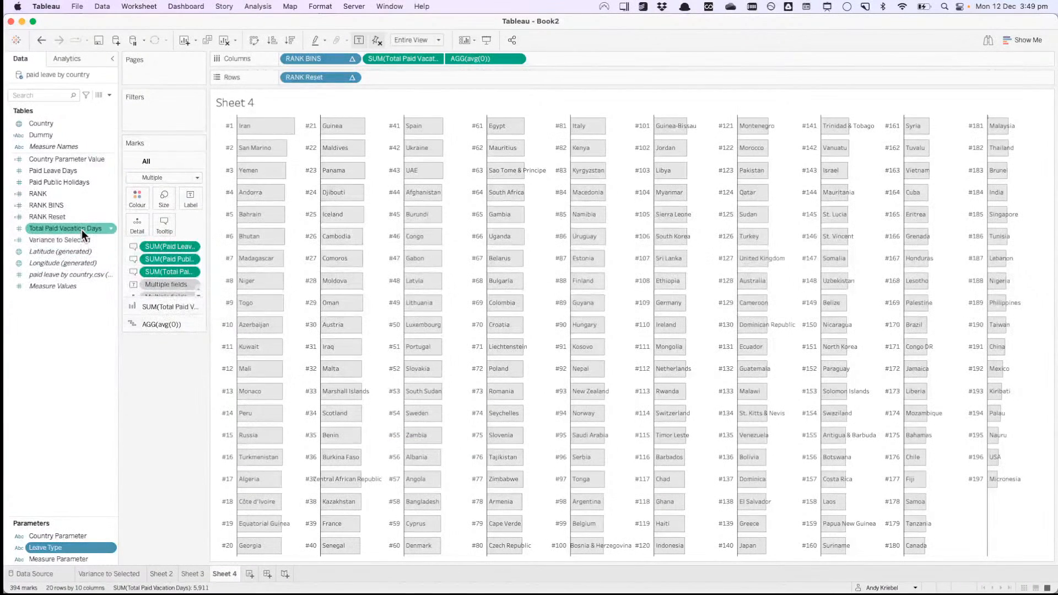
right_click(82, 229)
click(112, 276)
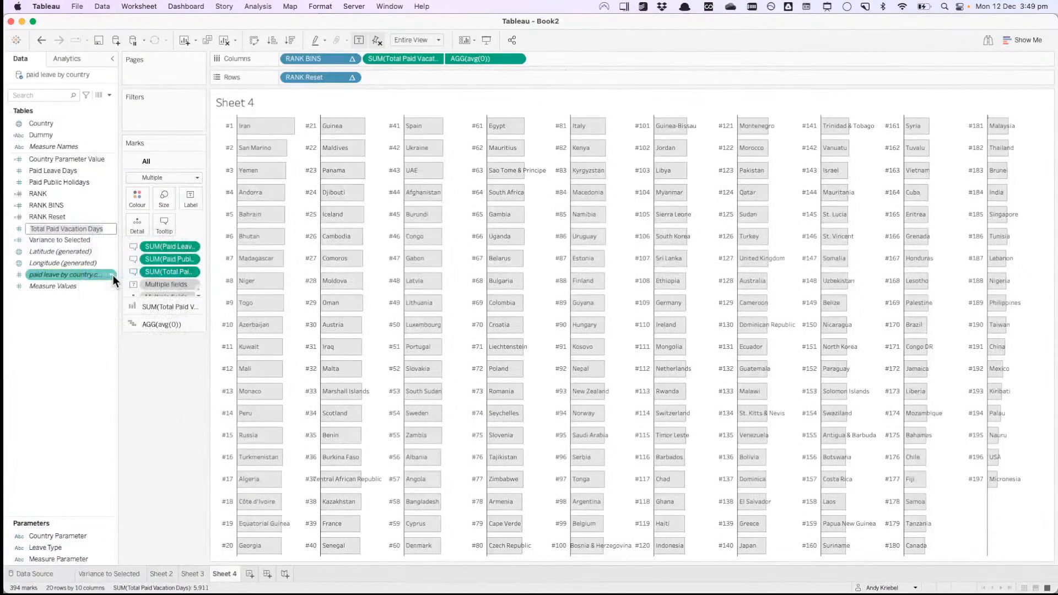
click(72, 482)
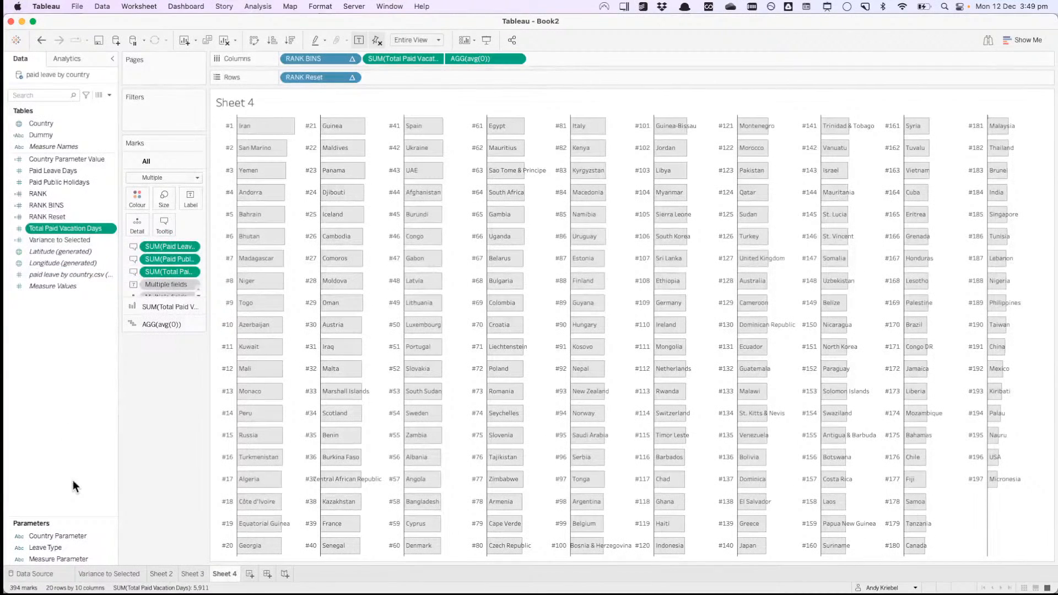
Step: Show the Leave Type parameter control on Sheet 4 as a single value list
right_click(70, 549)
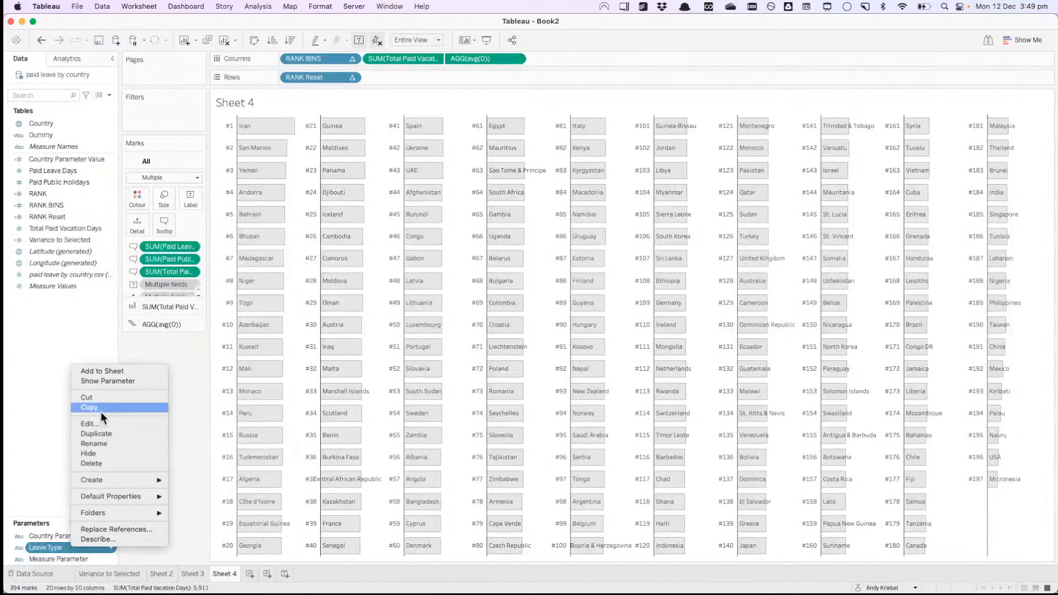
click(108, 382)
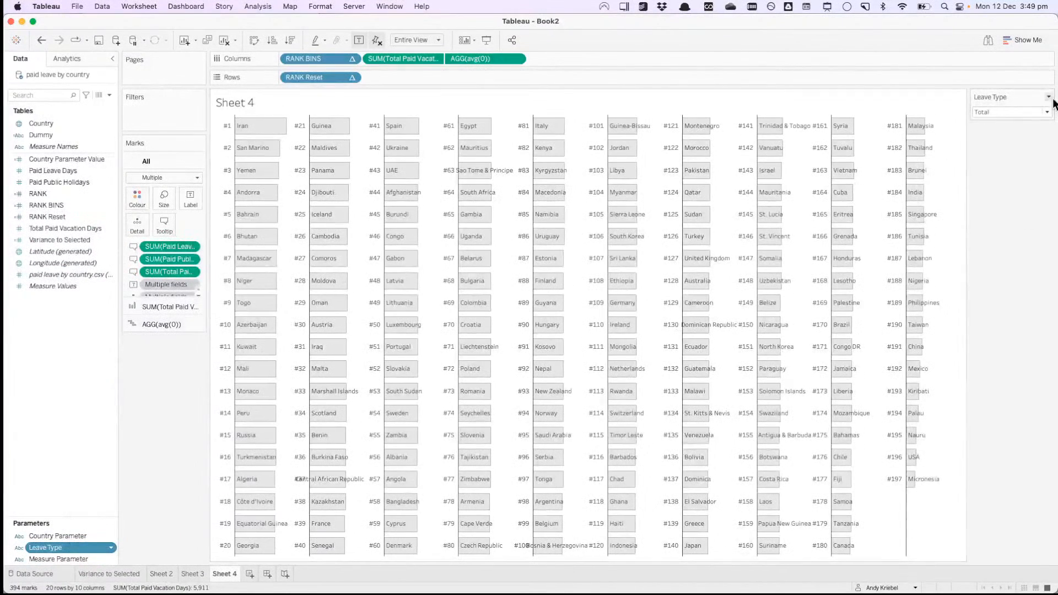
click(1050, 97)
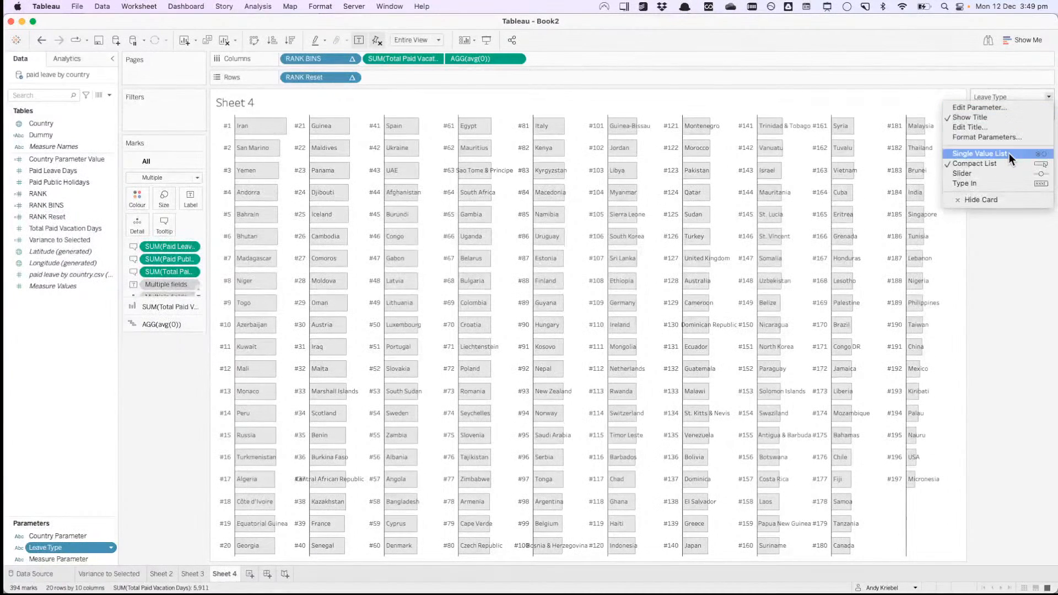
click(1009, 153)
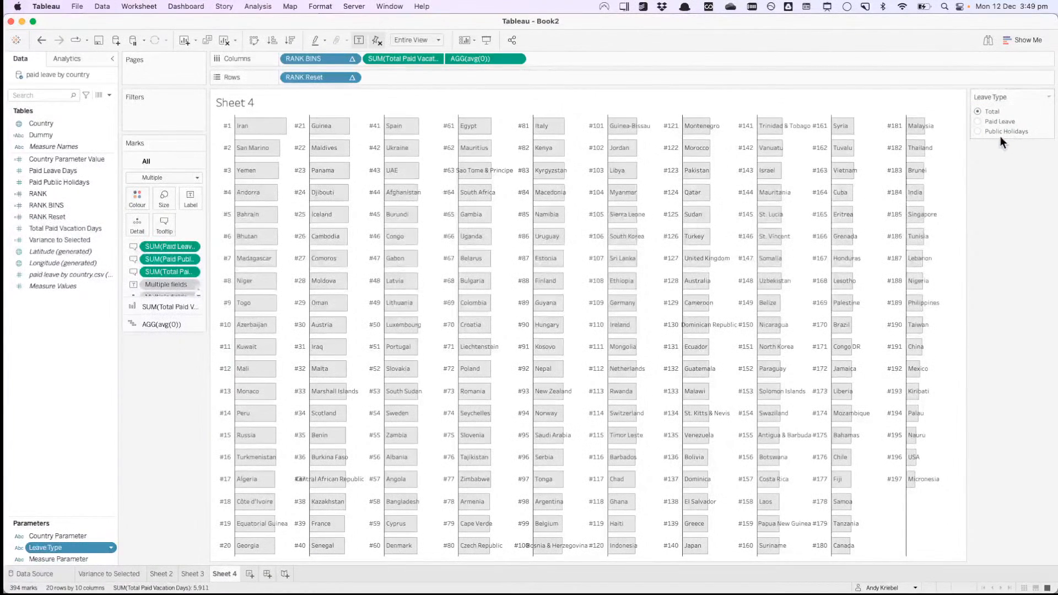
Step: Change the Total list value of the Leave Type parameter to Total Paid Vacation Days and save the parameter
click(1049, 97)
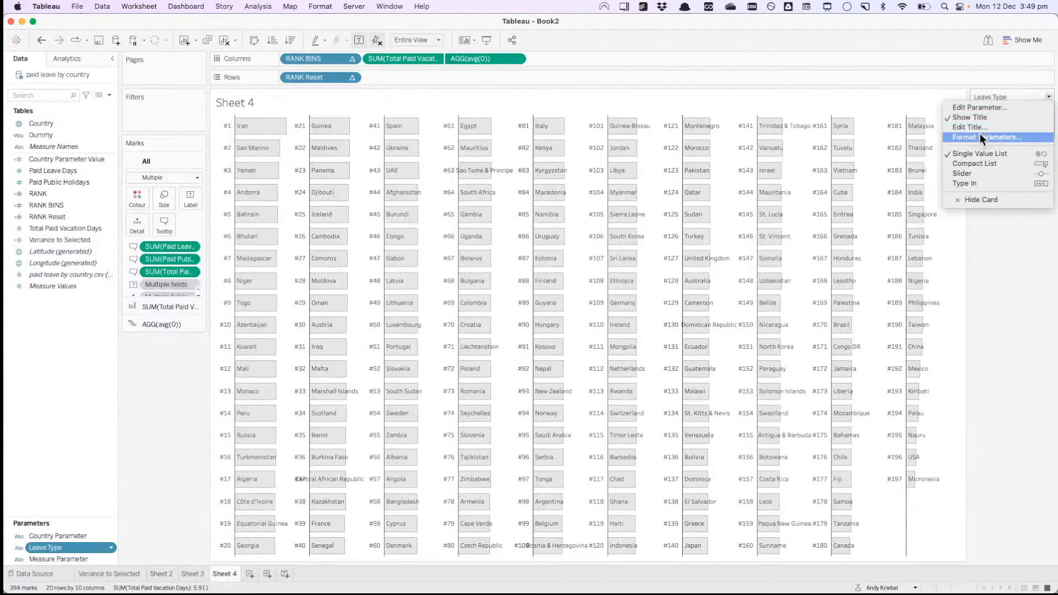
click(981, 107)
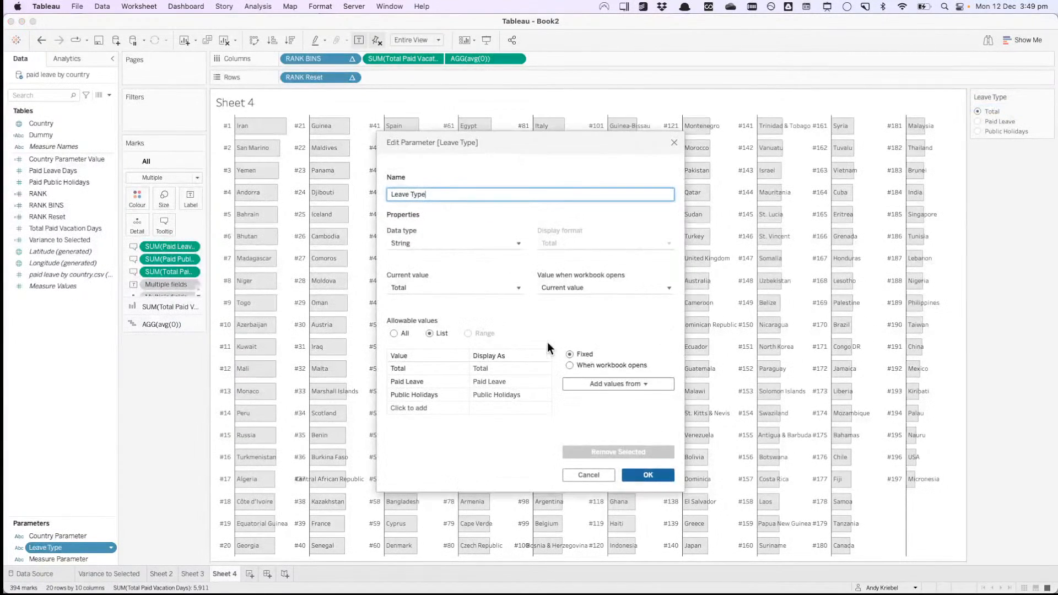
click(487, 371)
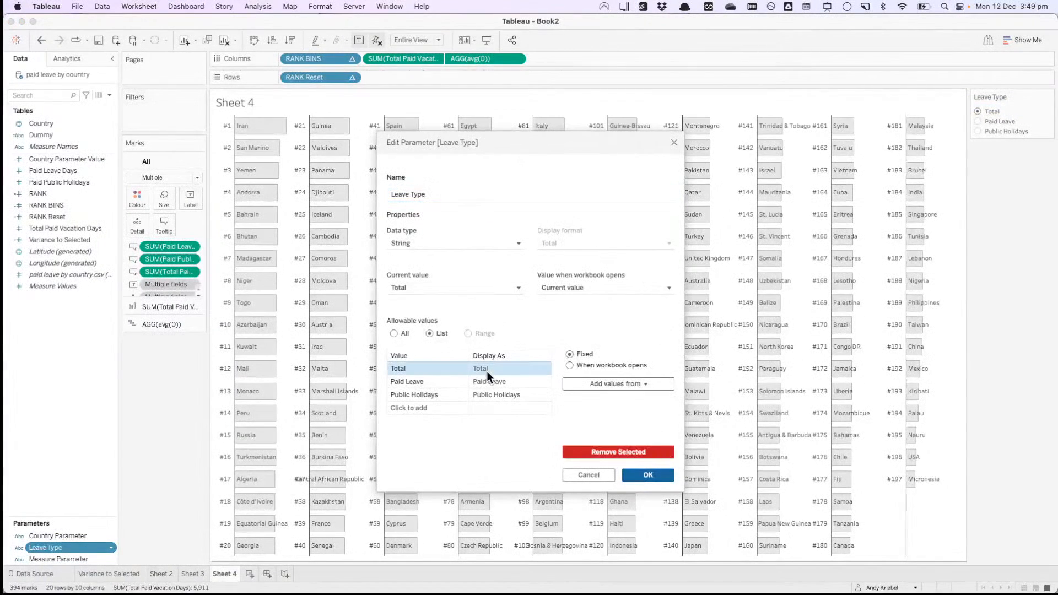
click(435, 368)
text(Total Paid Vacation Days)
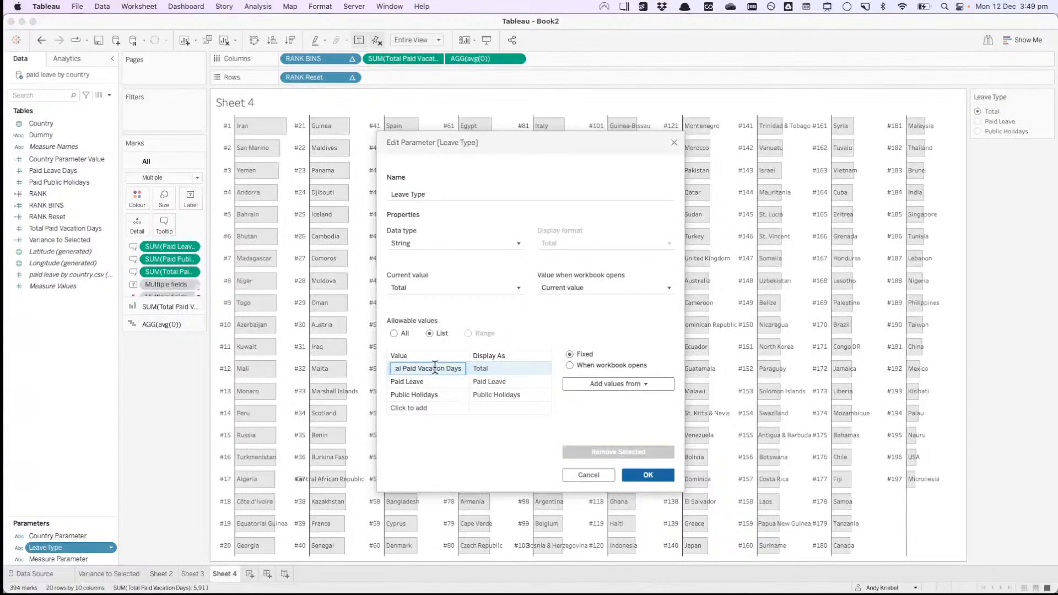
click(569, 354)
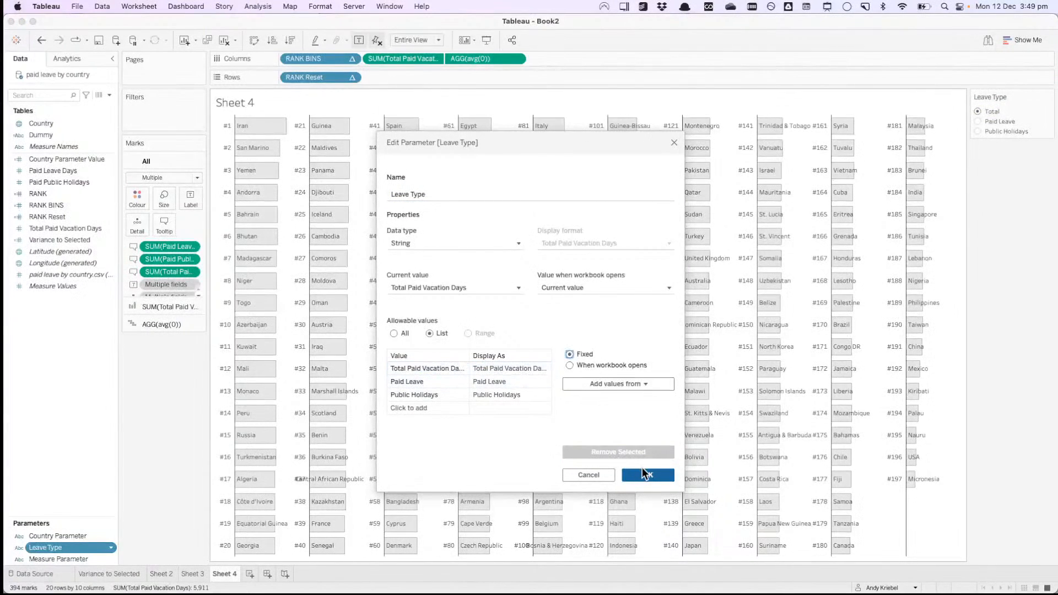
click(653, 477)
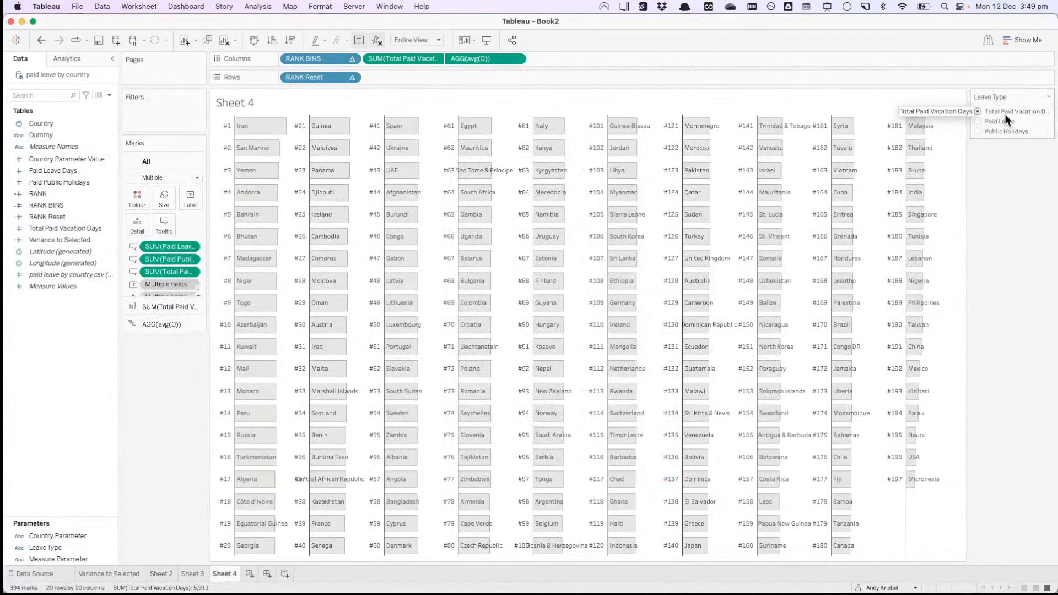
Step: Create a calculated field named Leave Value
right_click(44, 356)
click(67, 363)
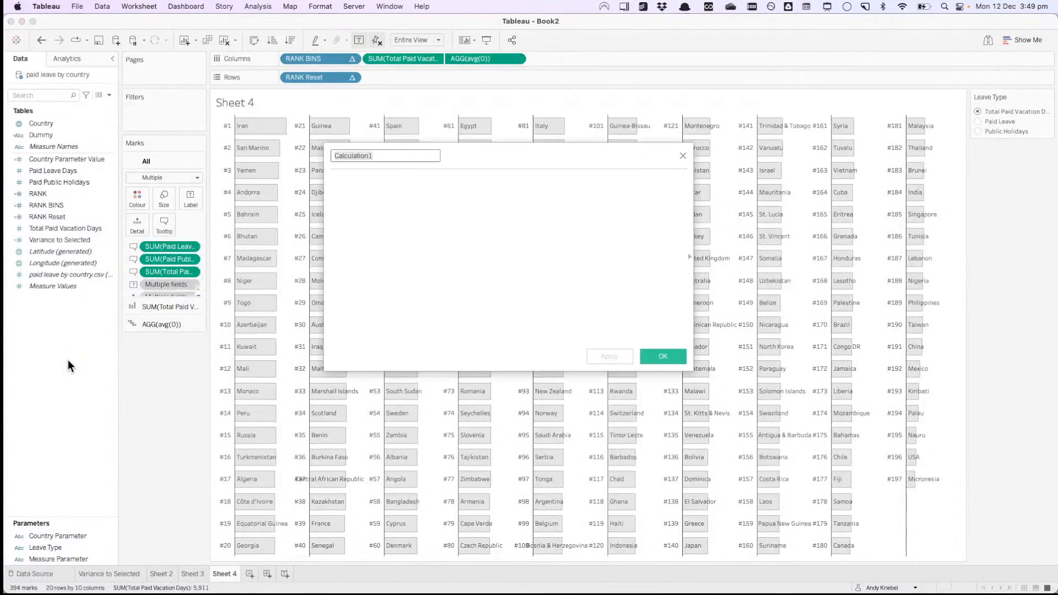
text(Larv)
key(BackSpace)
key(BackSpace)
key(BackSpace)
text(eave Value)
key(BackSpace)
key(BackSpace)
key(BackSpace)
key(BackSpace)
text(alue)
Step: Begin the Leave Value formula with a CASE statement on the [Leave Type] parameter
click(404, 318)
text(cas)
key(Return)
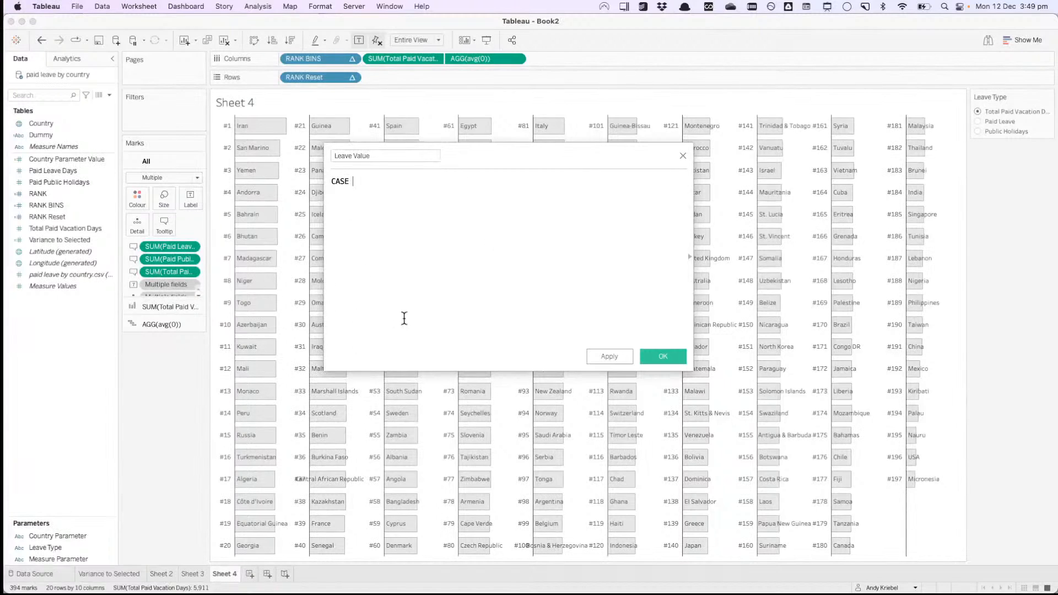
text(lea)
key(Return)
Step: Add the branch WHEN 'Paid Leave' THEN [Paid Leave Days] to the Leave Value formula
key(Return)
text(WHEN 'Paid Leave' TGHE)
key(BackSpace)
key(BackSpace)
key(BackSpace)
text(EHEN)
key(BackSpace)
key(BackSpace)
key(BackSpace)
key(BackSpace)
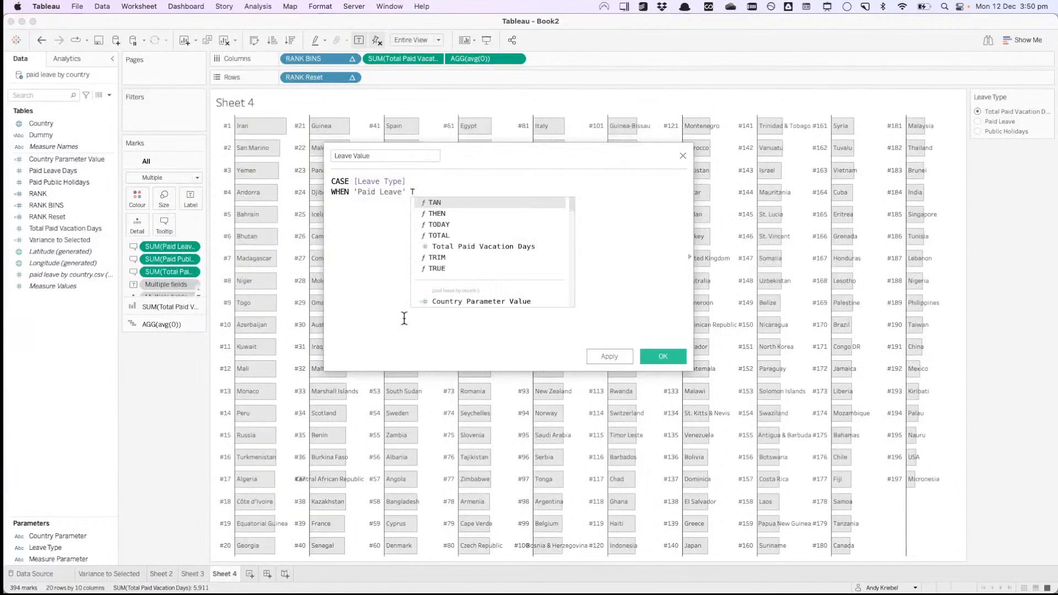
key(Down)
key(Return)
text(paid)
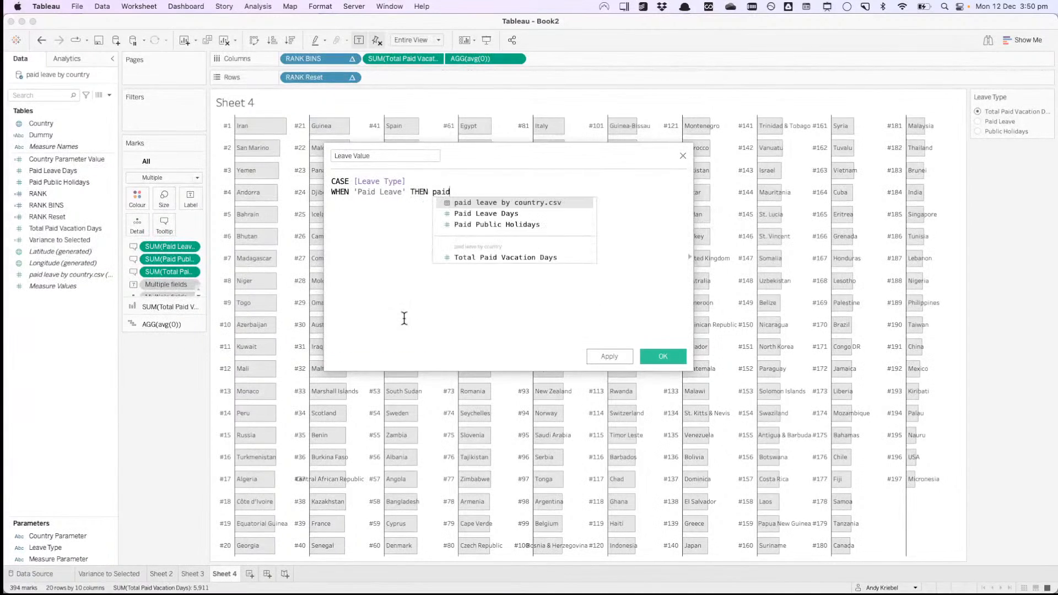
key(Down)
key(Return)
Step: Add the branch WHEN 'Public Holidays' THEN [Paid Public Holidays] to the Leave Value formula
key(Return)
text(WHEN 'Public HOlidays' THEN [pub)
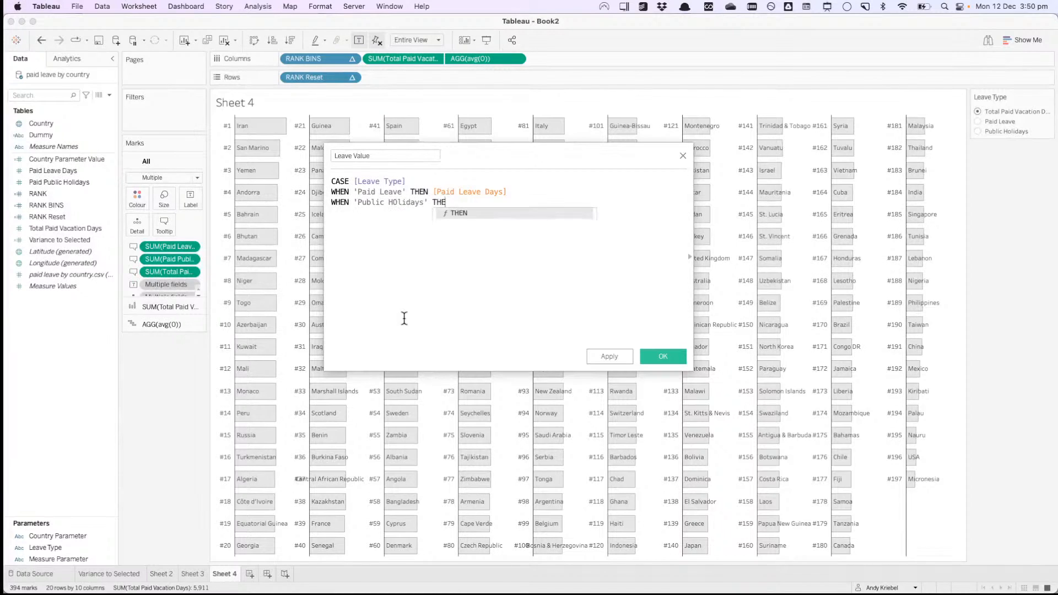
key(Return)
click(397, 202)
key(BackSpace)
text(o)
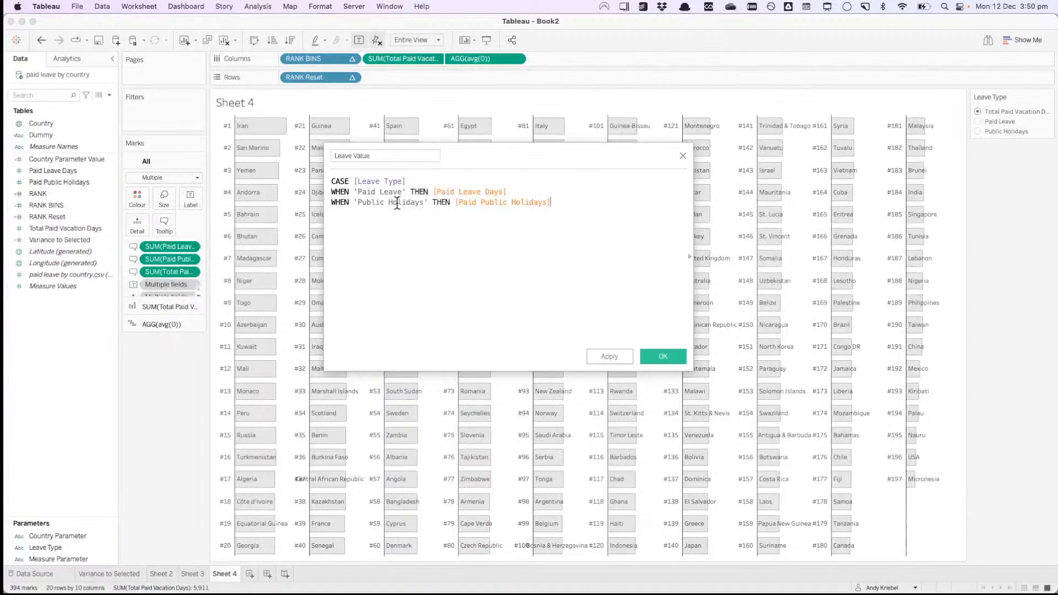
Step: Finish the Leave Value formula with ELSE [Total Paid Vacation Days] END and save the calculated field
text(WHEN ')
key(BackSpace)
key(BackSpace)
key(BackSpace)
key(BackSpace)
key(BackSpace)
key(BackSpace)
text(ELSE tot)
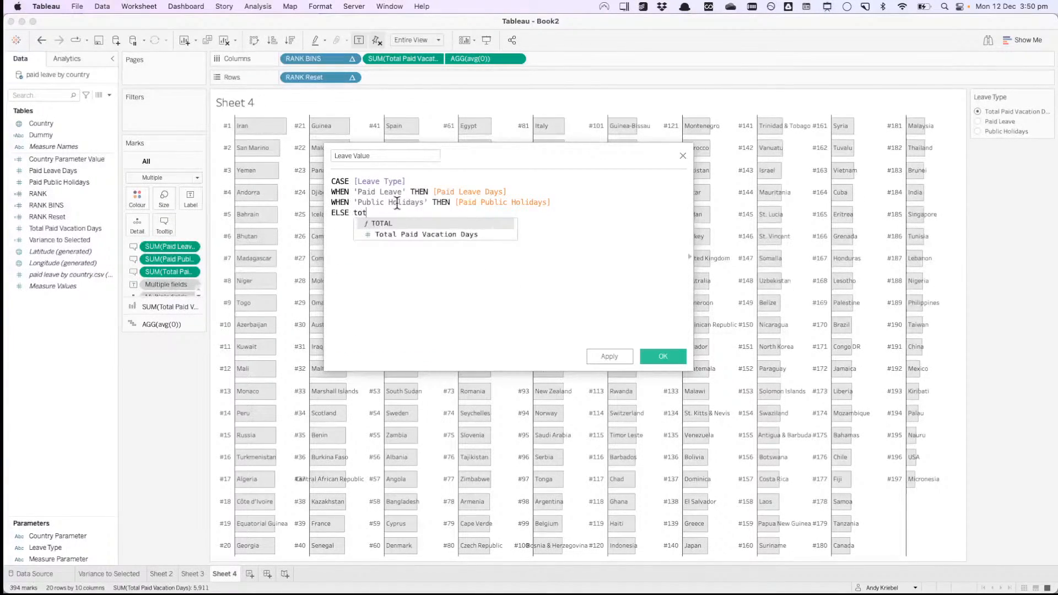
key(Down)
key(Return)
key(Return)
text(END)
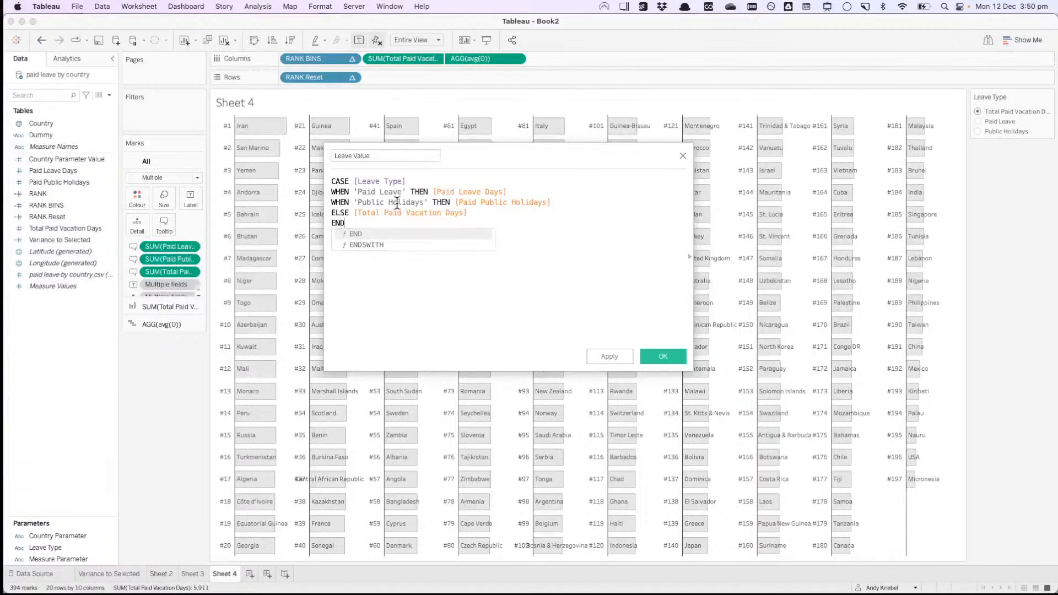
click(656, 355)
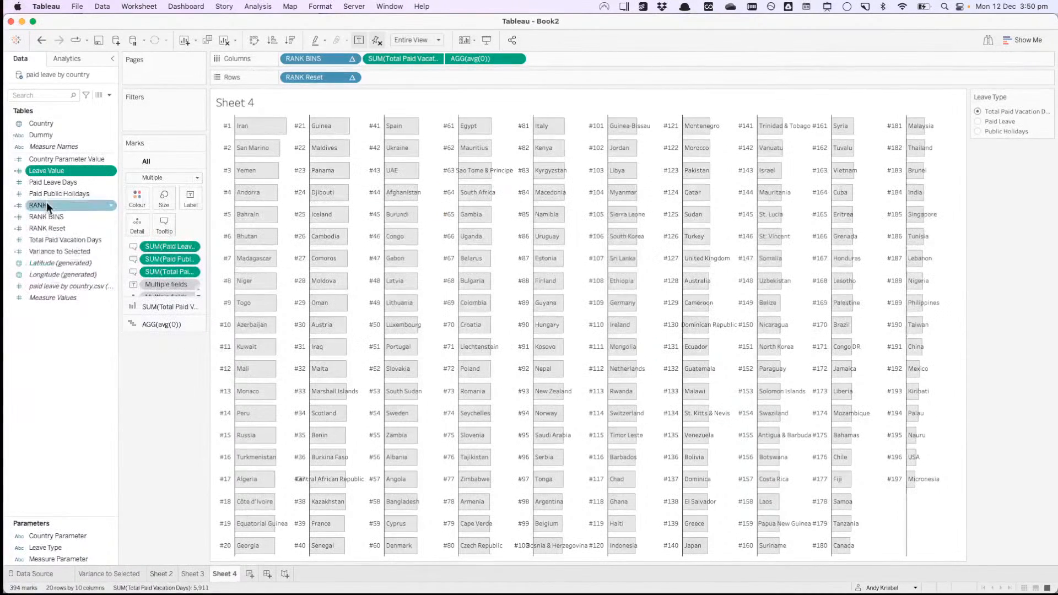
Step: Replace SUM(Total Paid Vacation Days) with the Leave Value field in the columns of Sheet 4
drag(50, 173, 394, 61)
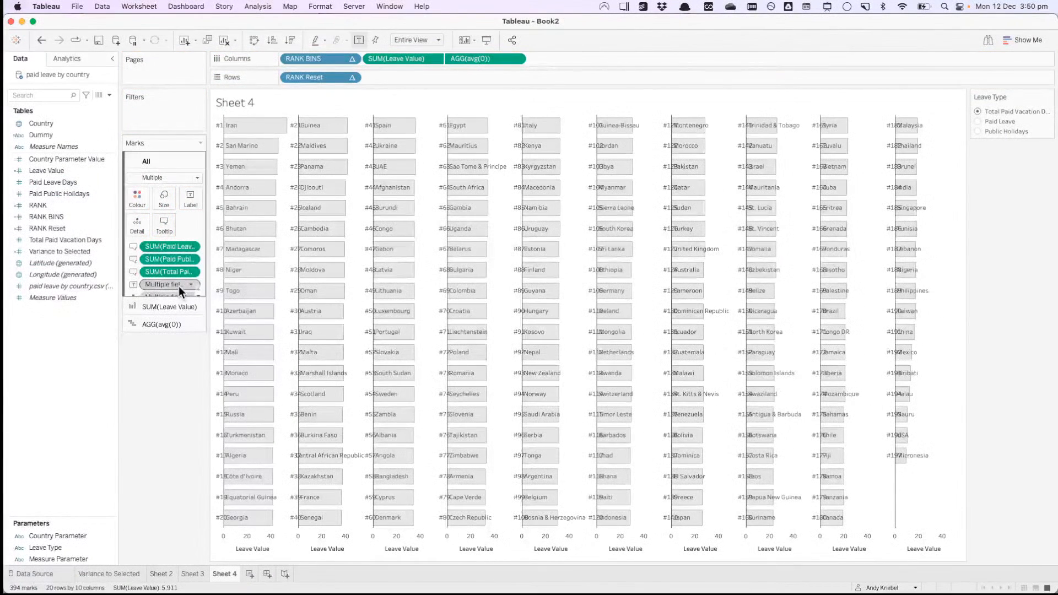
click(178, 306)
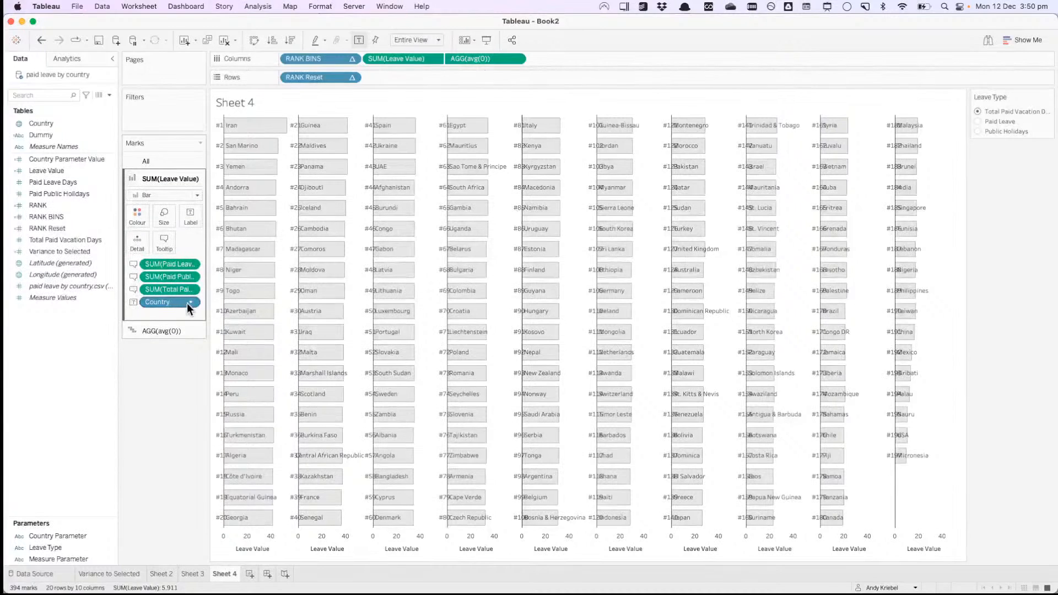
click(190, 303)
click(157, 163)
click(157, 161)
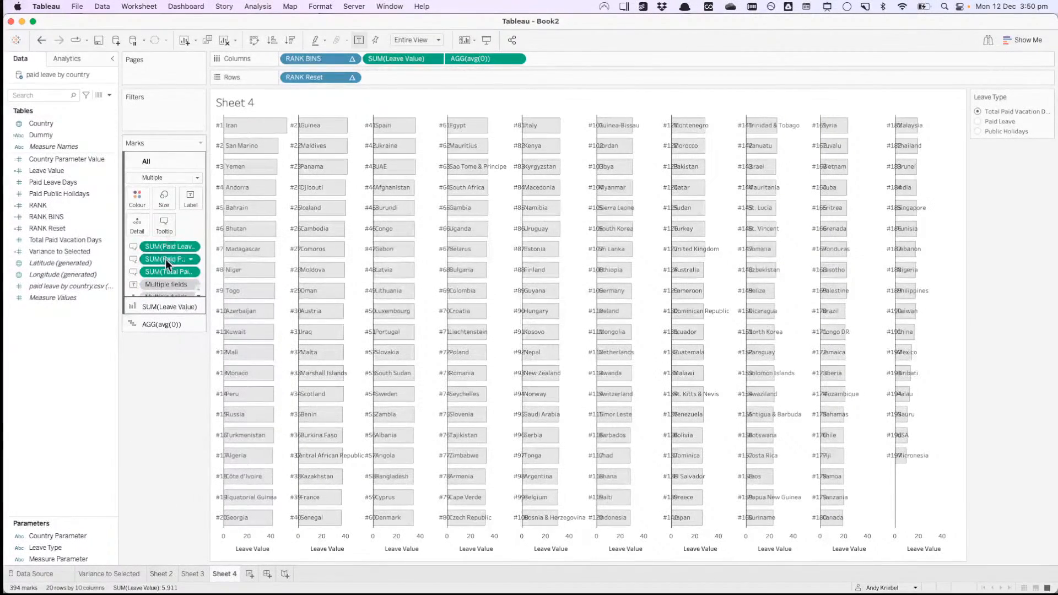
click(199, 294)
click(177, 306)
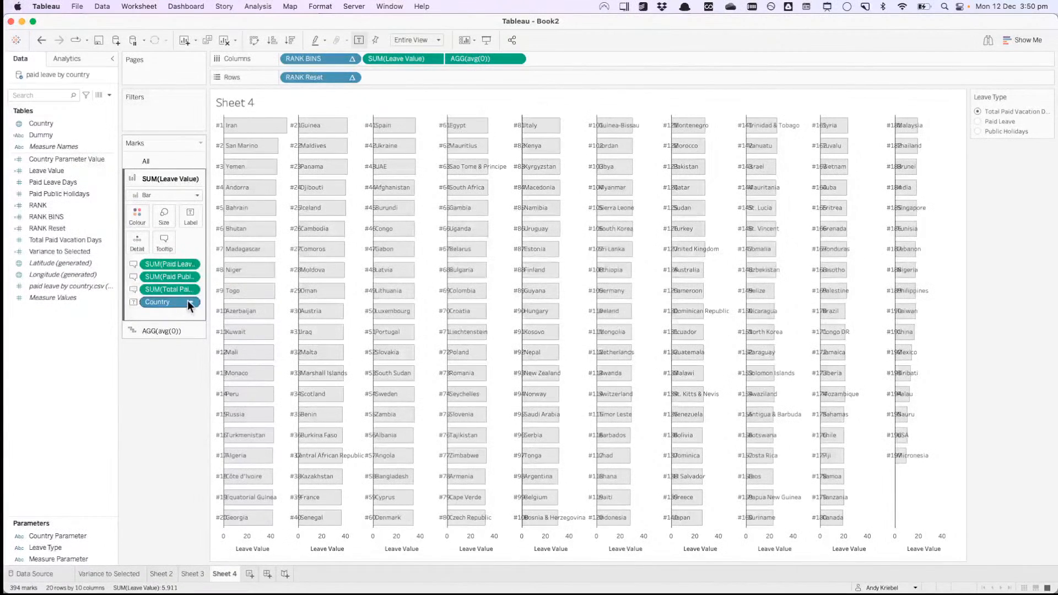
Step: Sort Country on the Leave Value bar marks in descending order by the Leave Value field
click(192, 302)
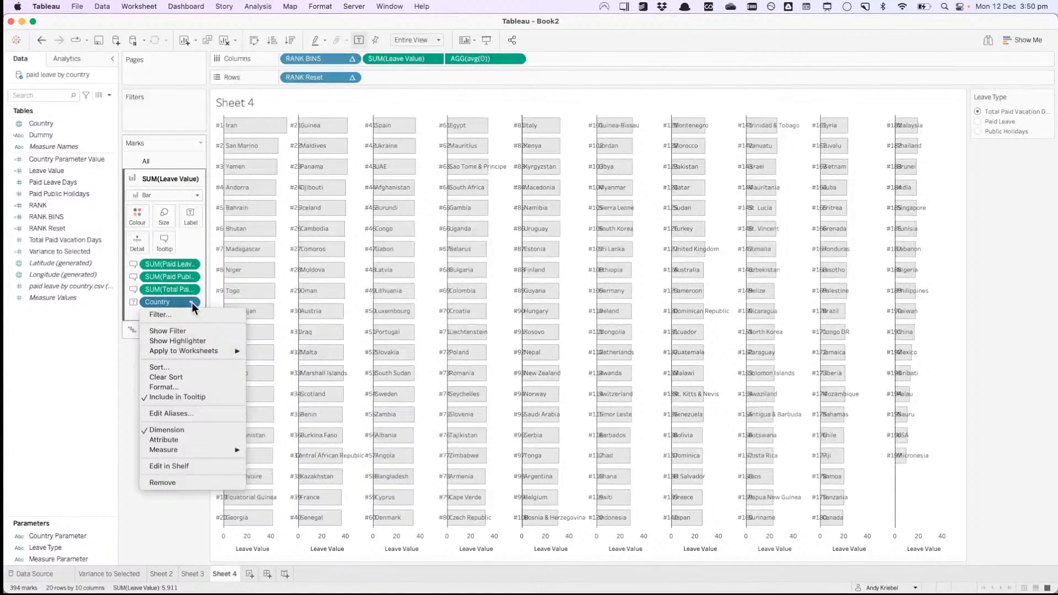
click(180, 367)
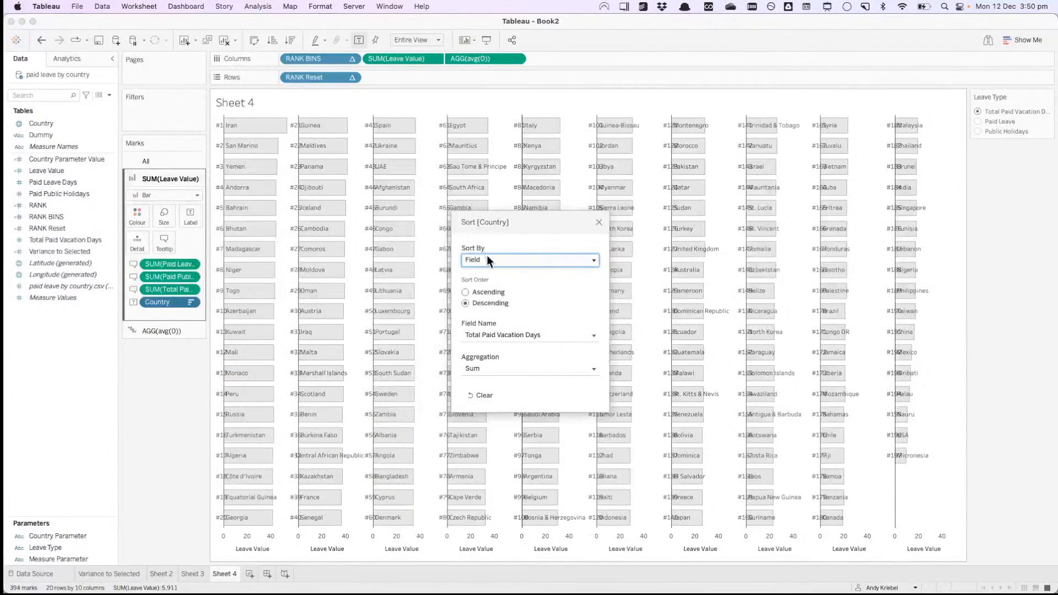
click(491, 334)
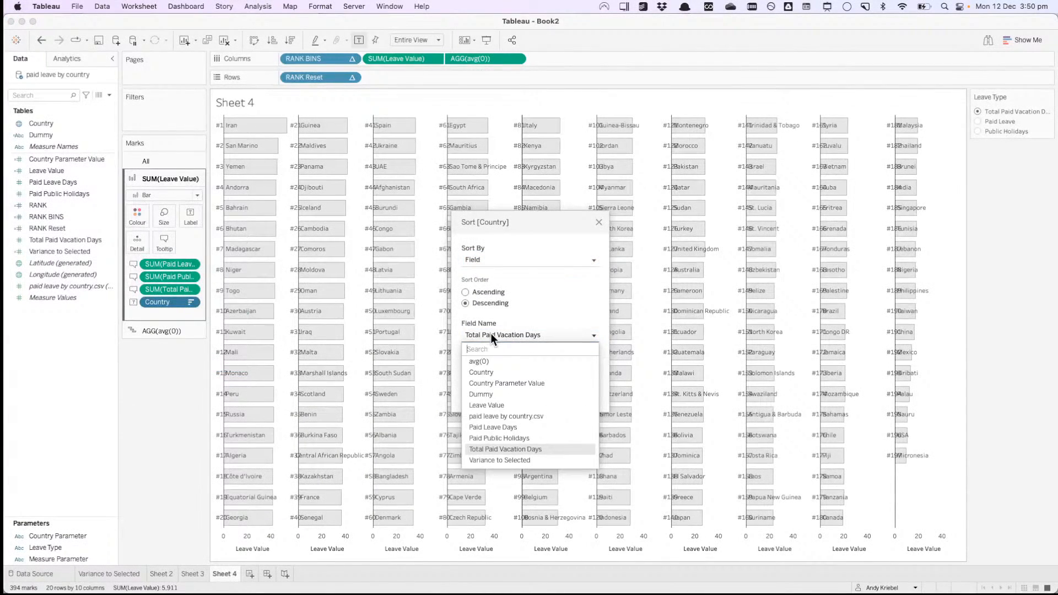
click(485, 406)
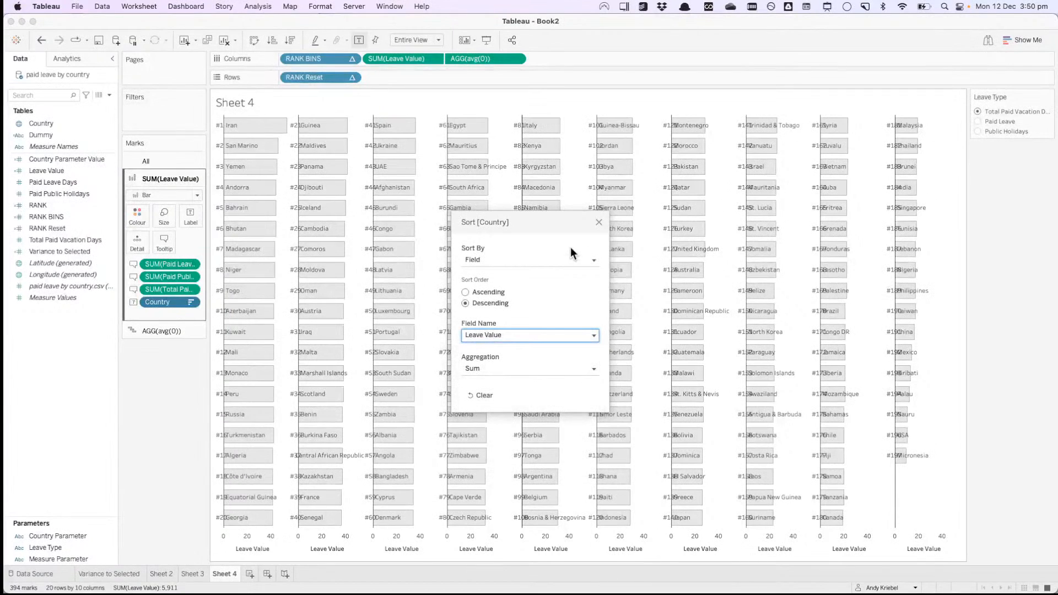
click(599, 222)
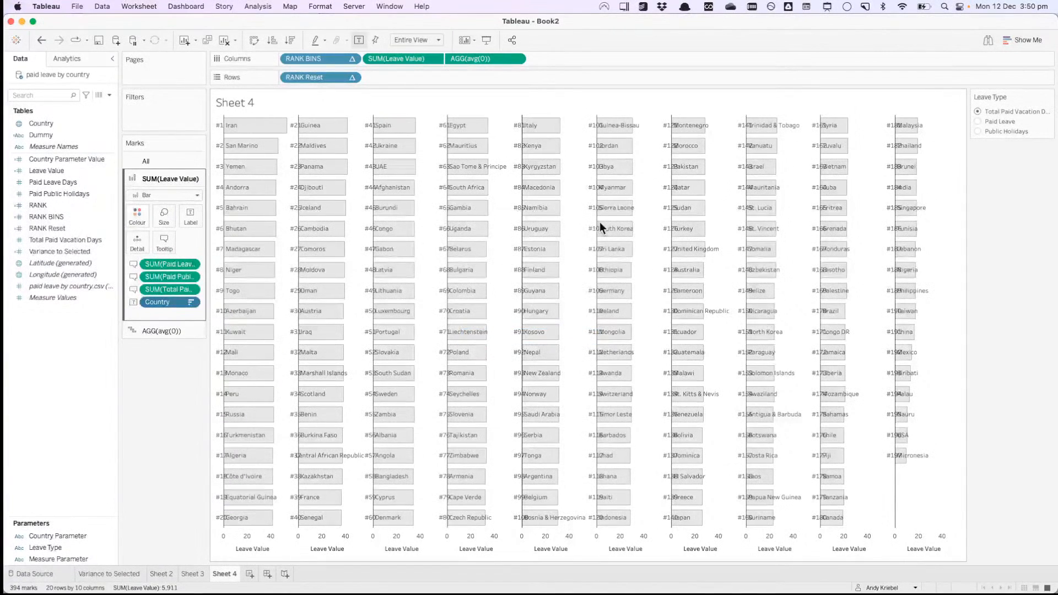
Step: Check the Country sort settings on the avg(0) marks
click(171, 330)
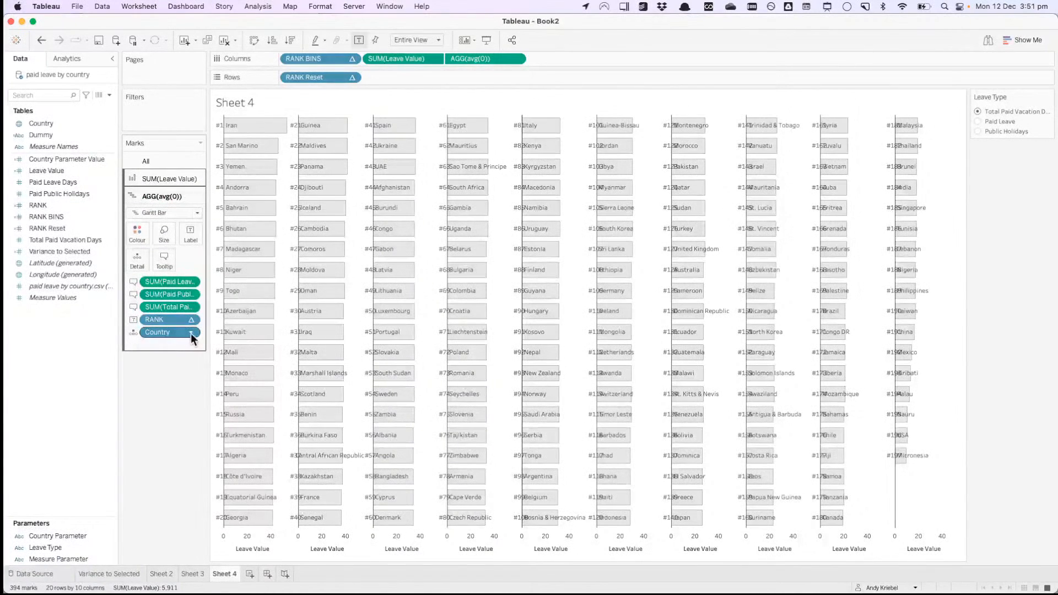
click(190, 333)
click(177, 395)
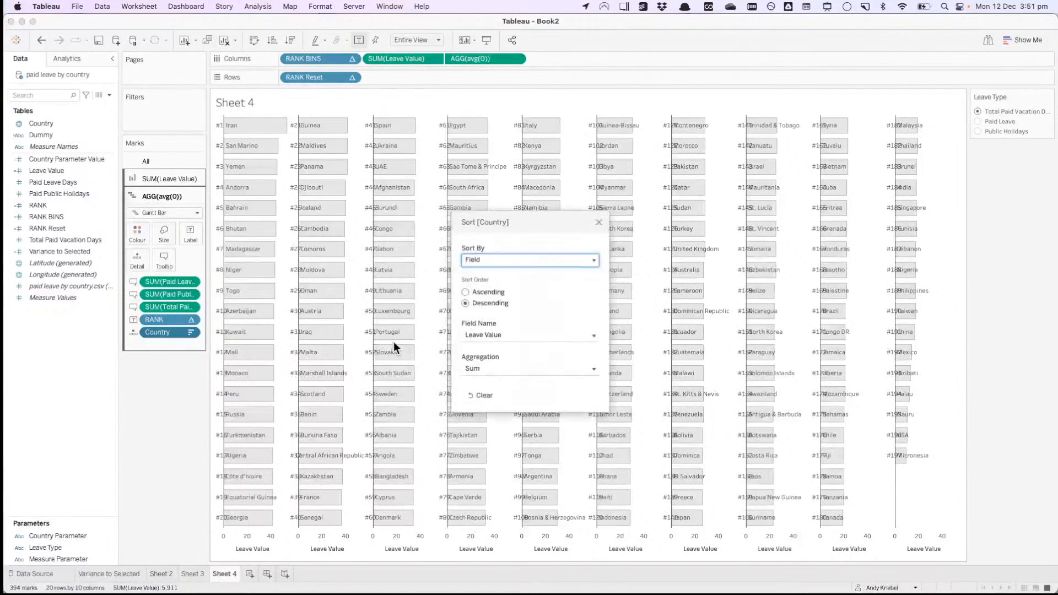
click(598, 223)
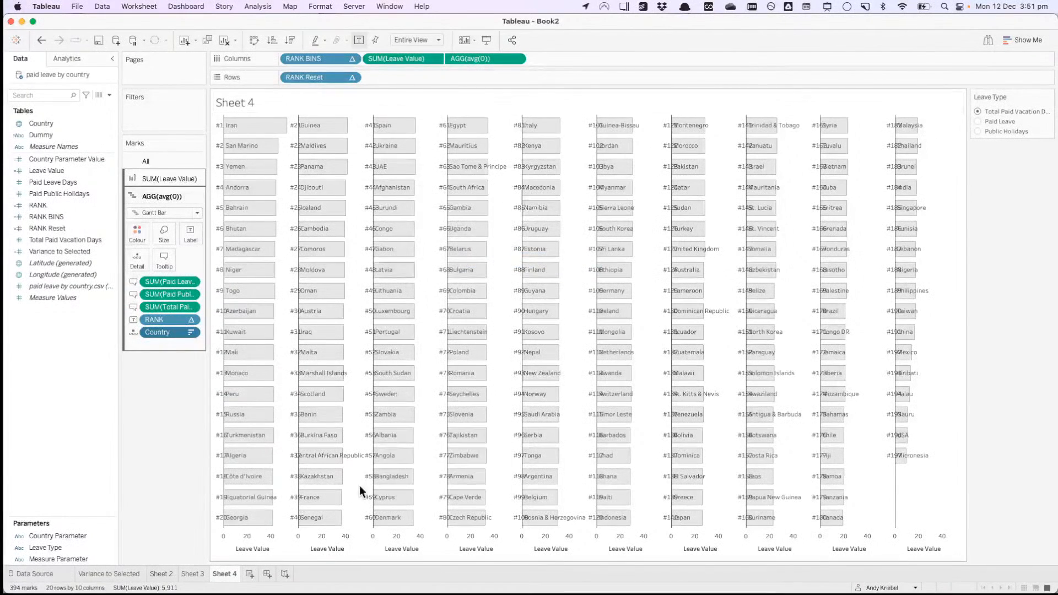
right_click(325, 544)
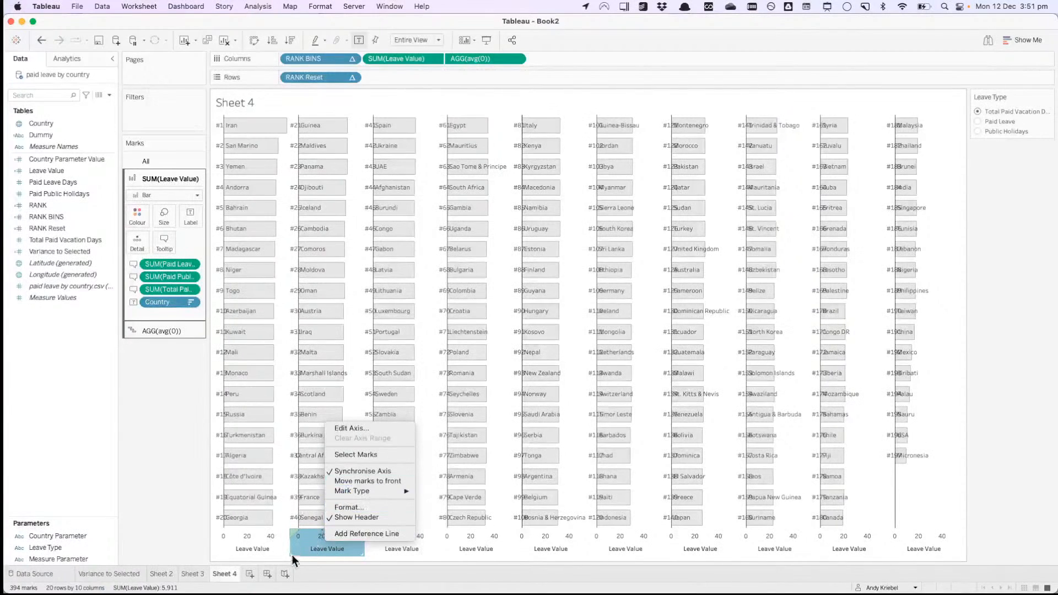
click(262, 546)
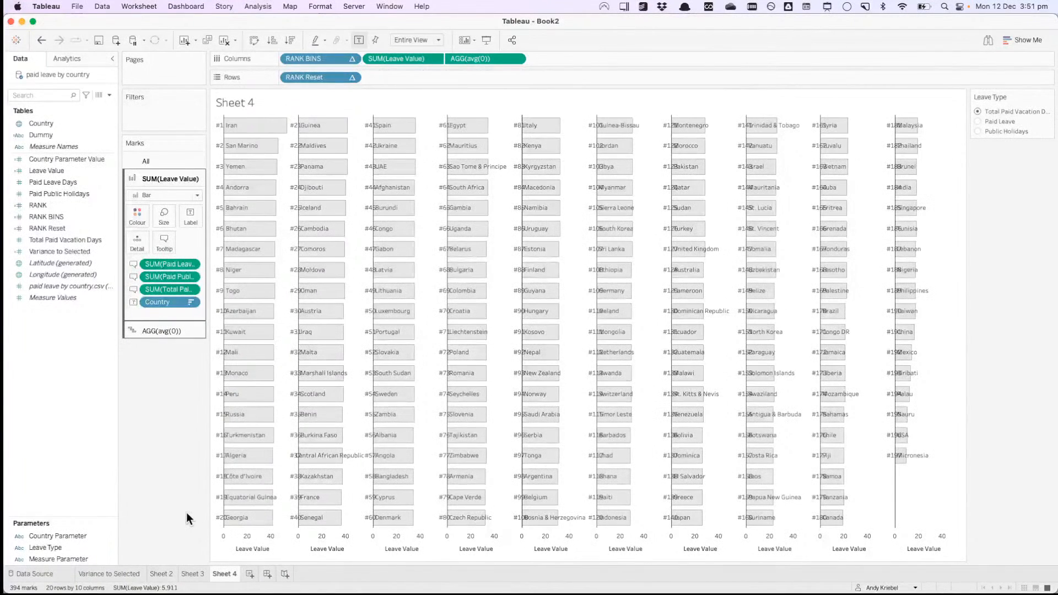
Step: Switch the Leave Type parameter to Paid Leave and inspect the RANK BINS table calculation settings
click(978, 120)
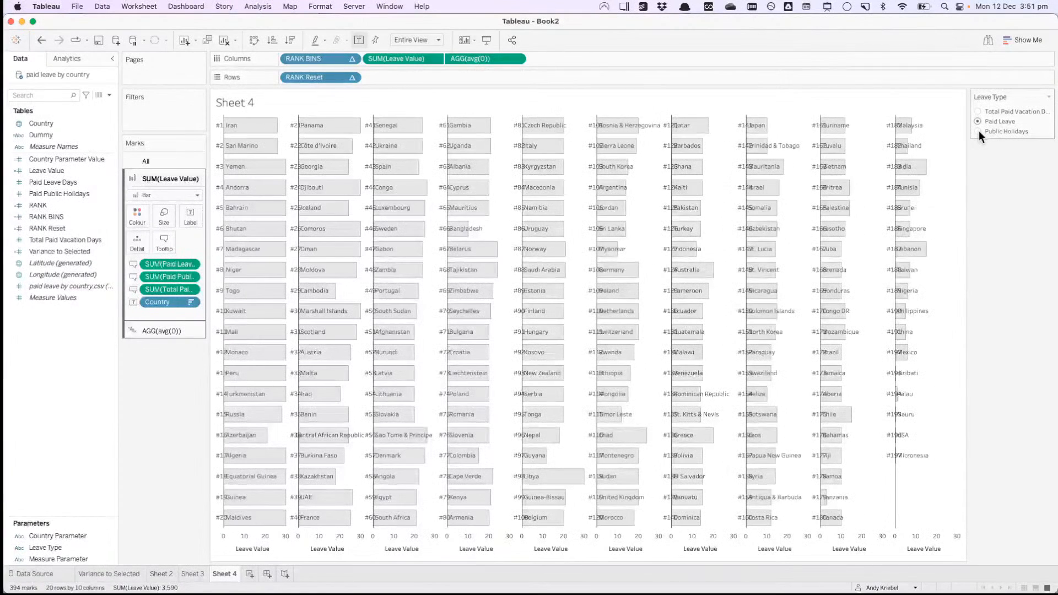
click(352, 60)
click(331, 213)
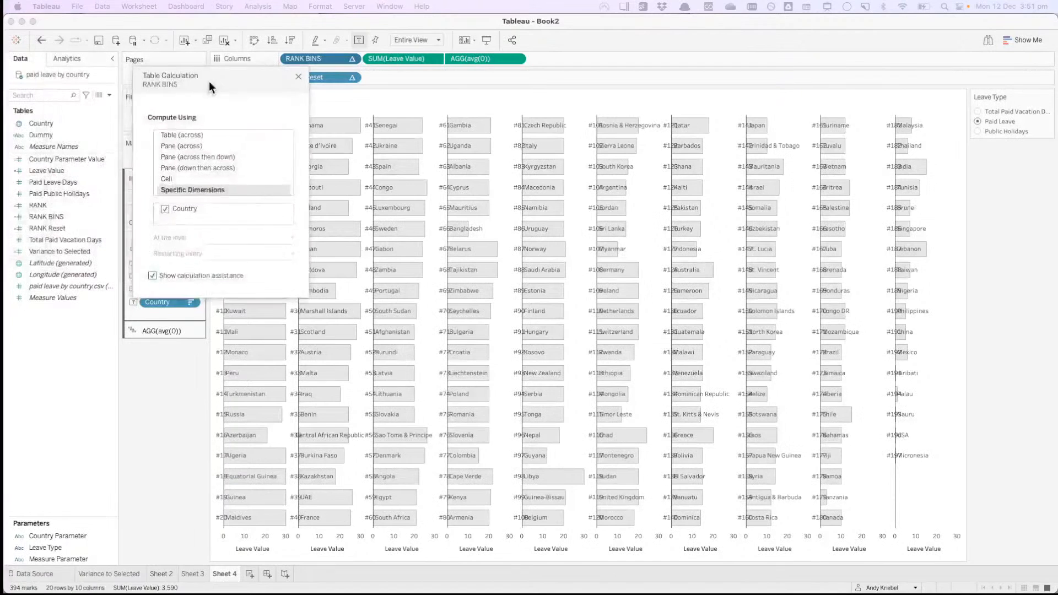
drag(209, 81, 283, 127)
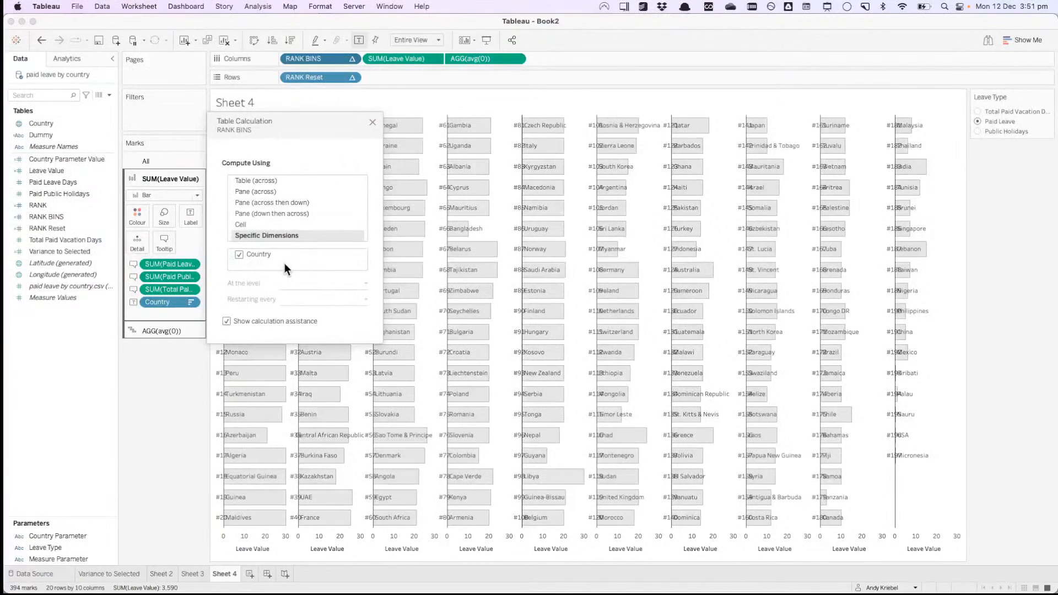
click(372, 122)
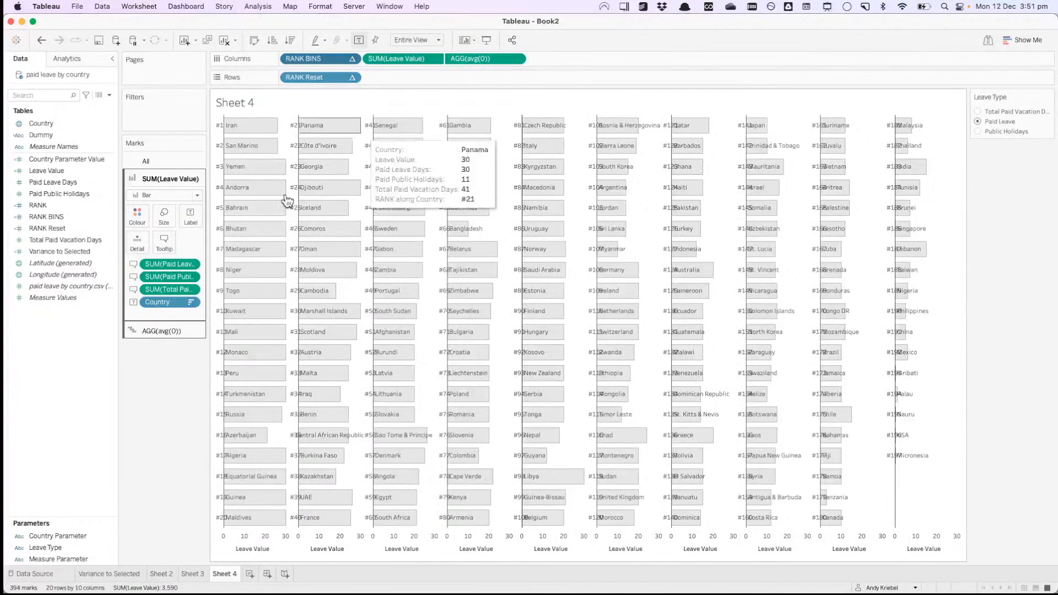
Step: Replace Total Paid Vacation Days with Leave Value in the RANK formula, giving RANK_UNIQUE(SUM([Leave Value])), and save it
right_click(70, 207)
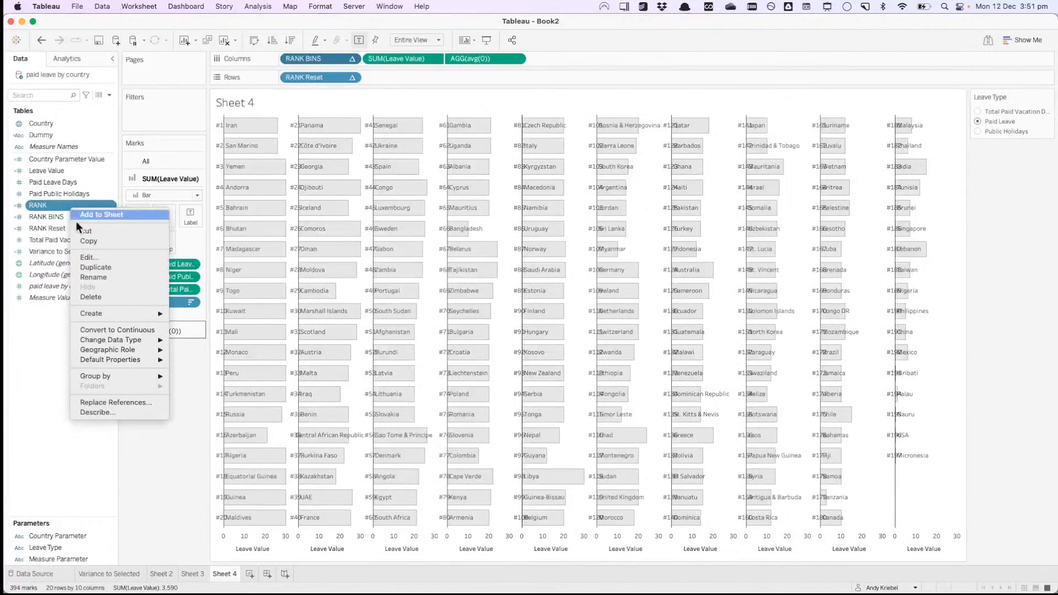
click(84, 256)
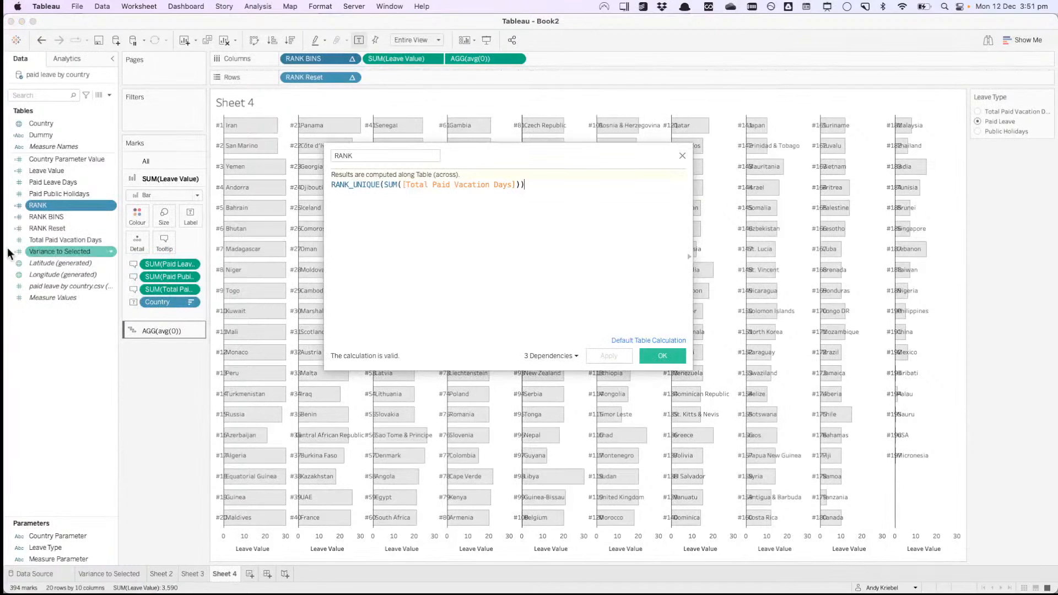
drag(55, 169, 416, 188)
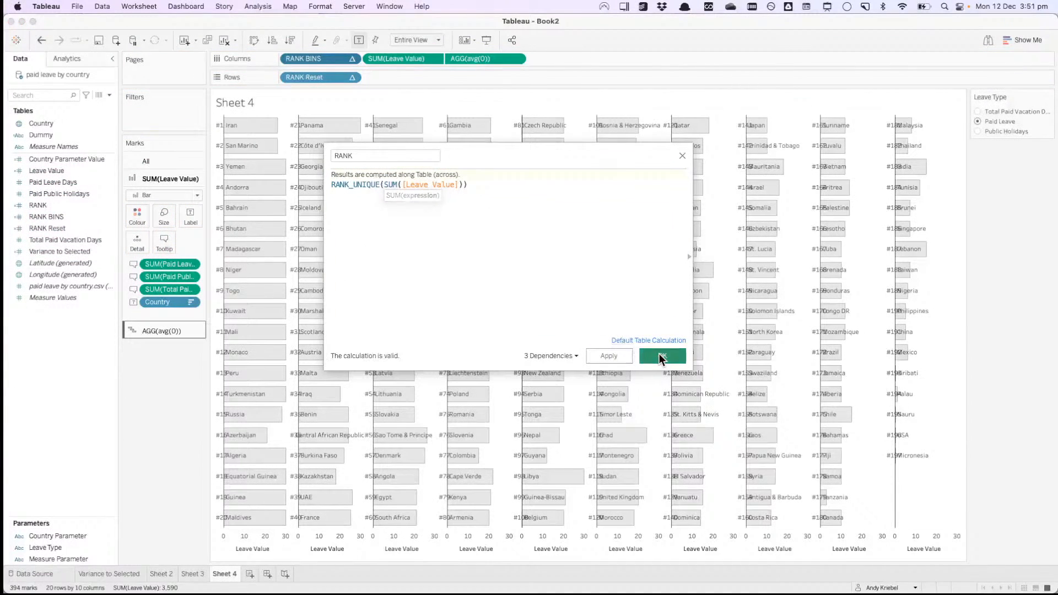
click(663, 355)
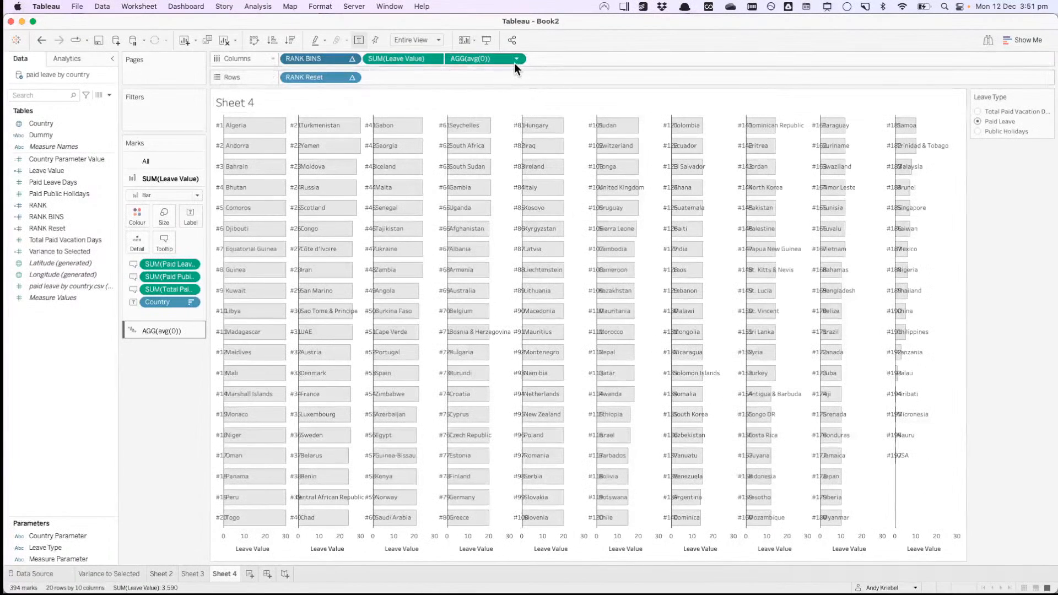
right_click(244, 540)
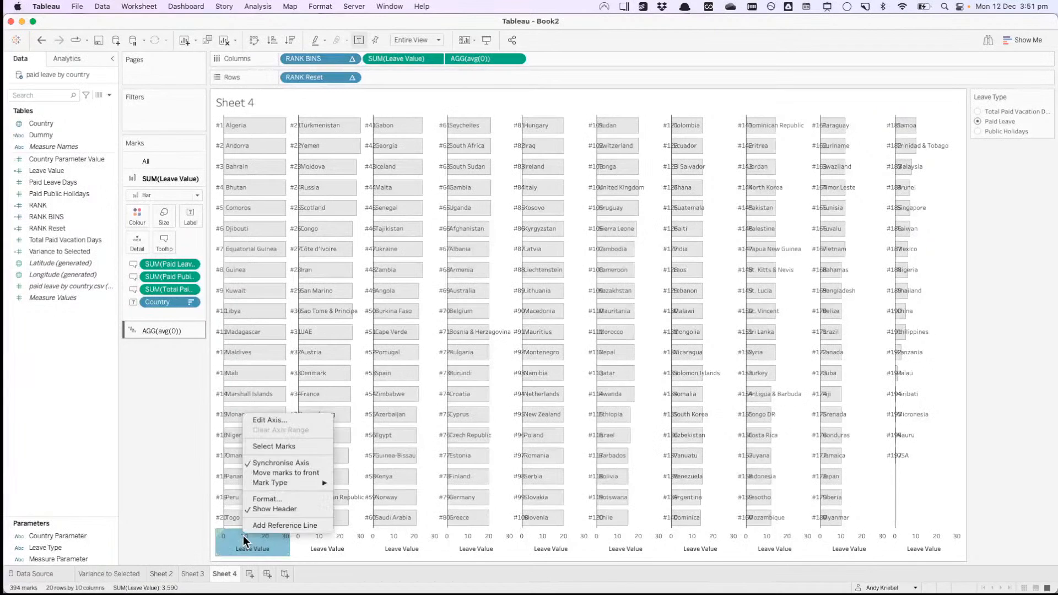
click(273, 420)
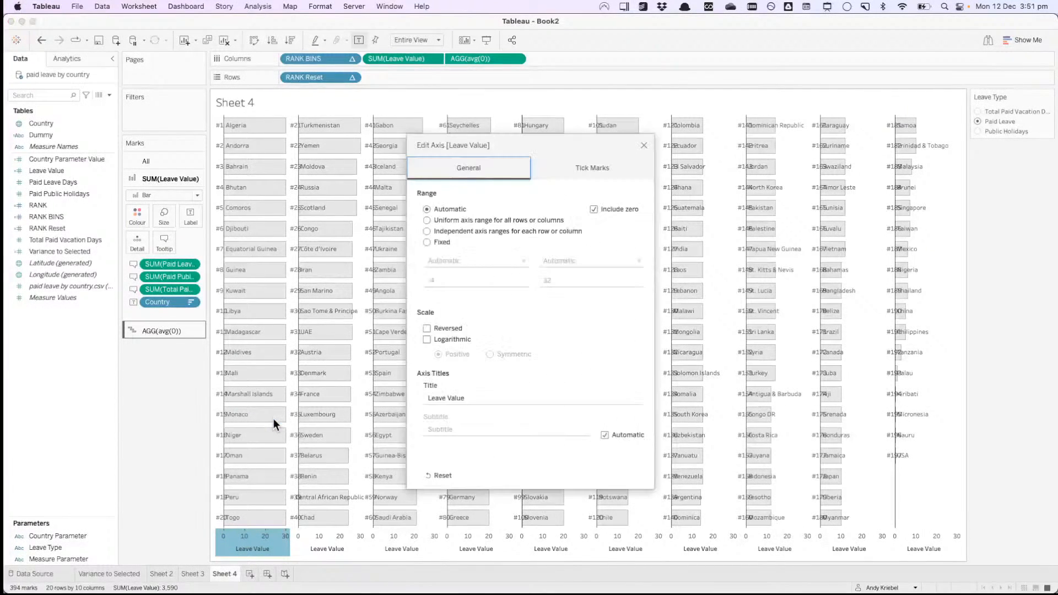
click(644, 145)
Step: Show the avg(0) axis header and give that axis a fixed range starting at -9
click(517, 58)
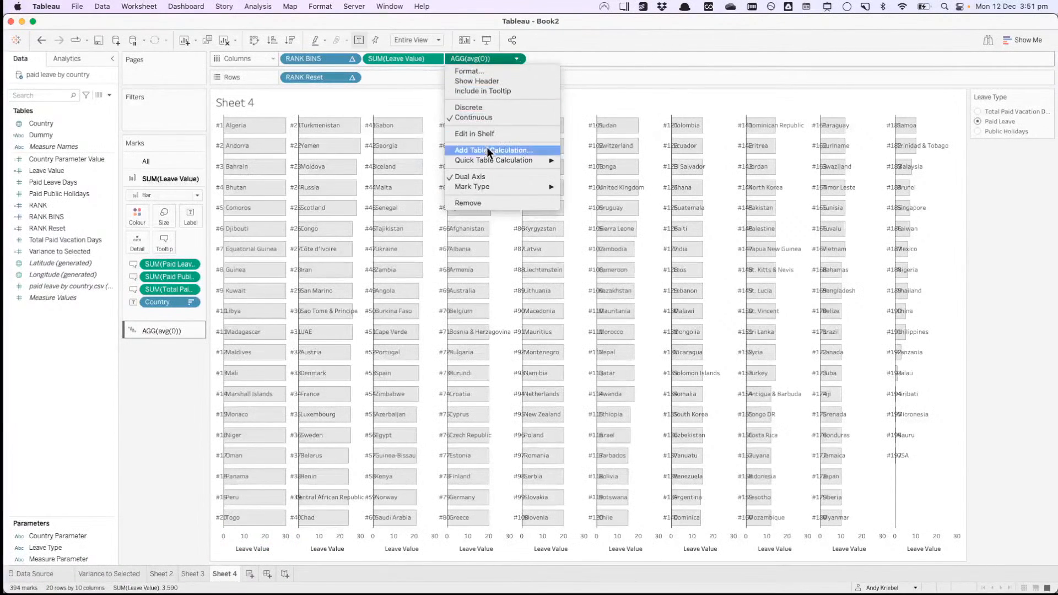
click(483, 80)
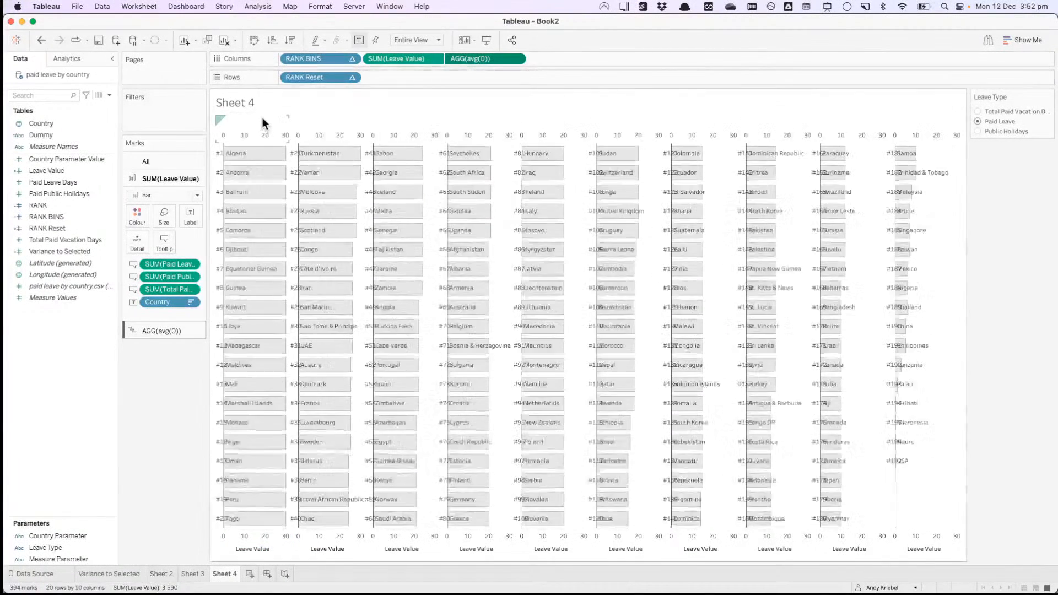
right_click(260, 124)
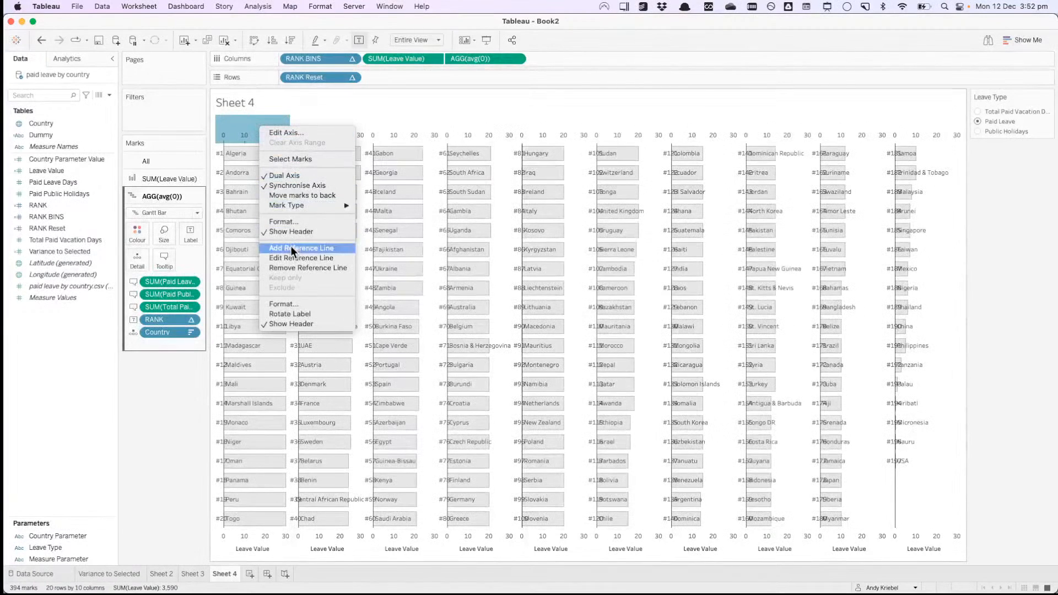
click(286, 133)
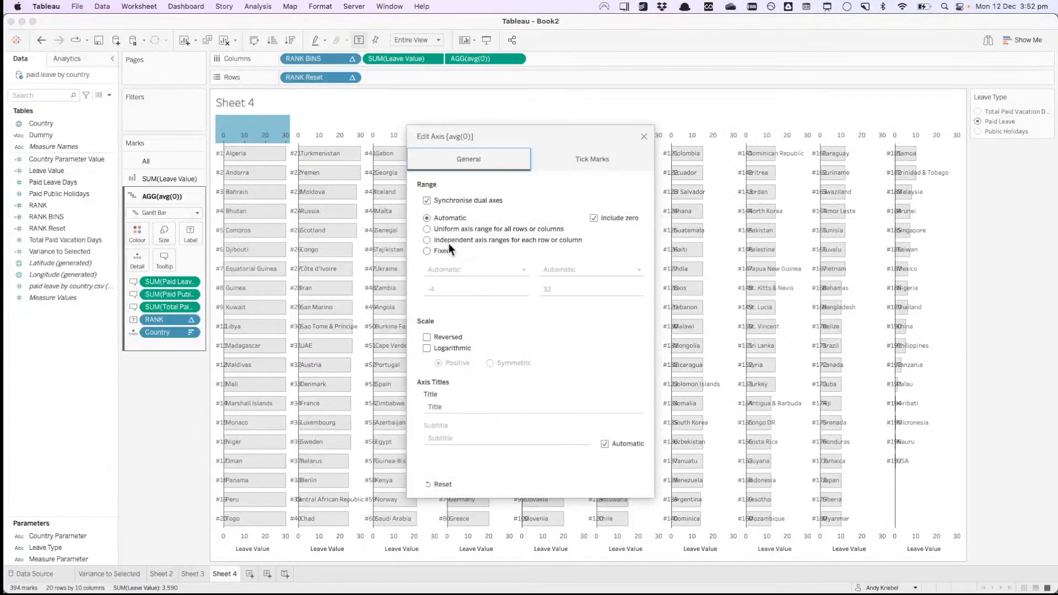
click(443, 250)
double_click(443, 289)
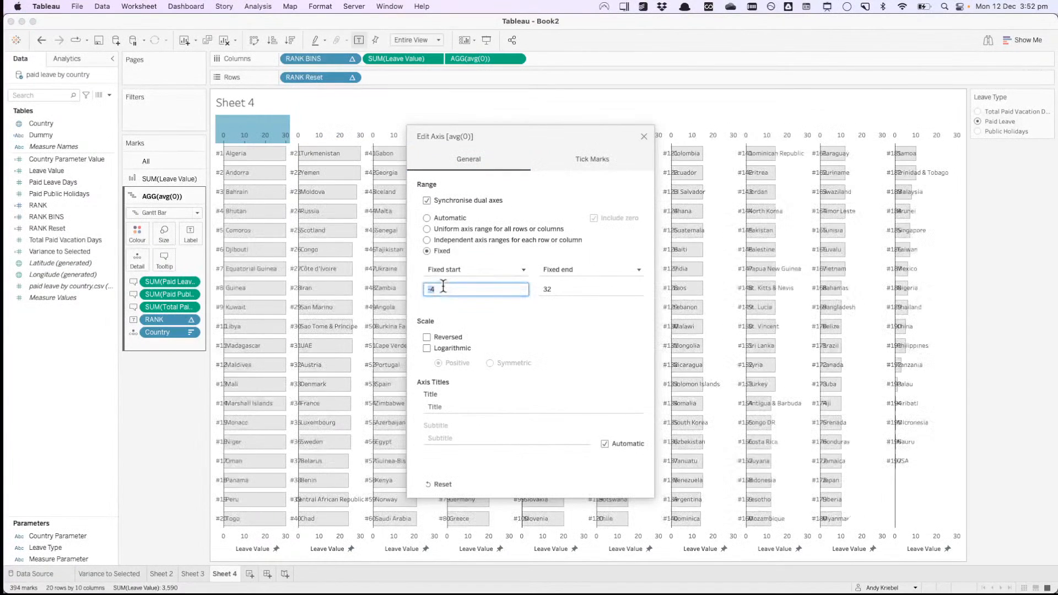
text(-10)
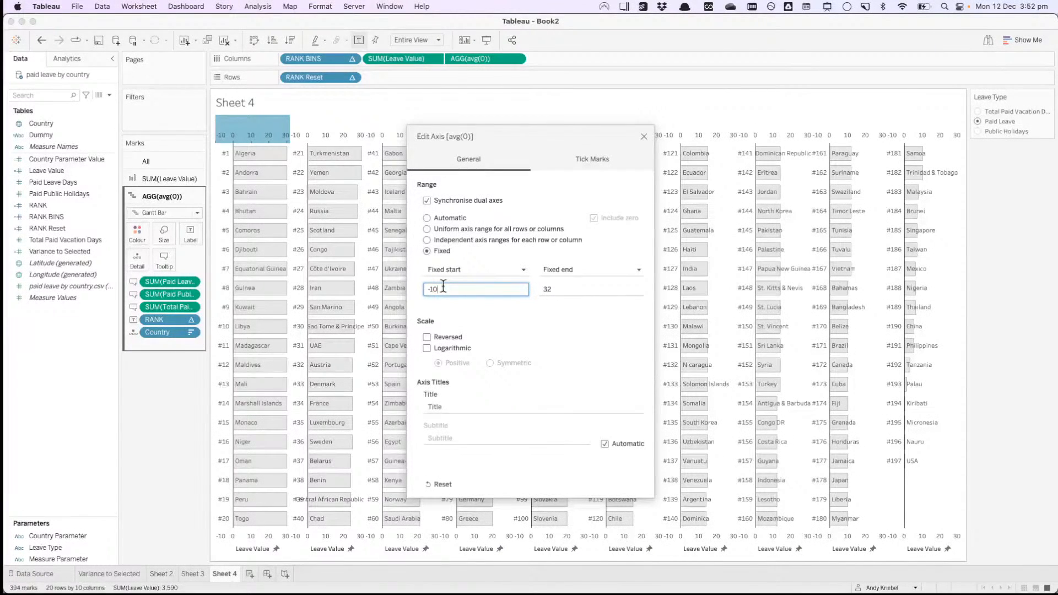
key(BackSpace)
text(8)
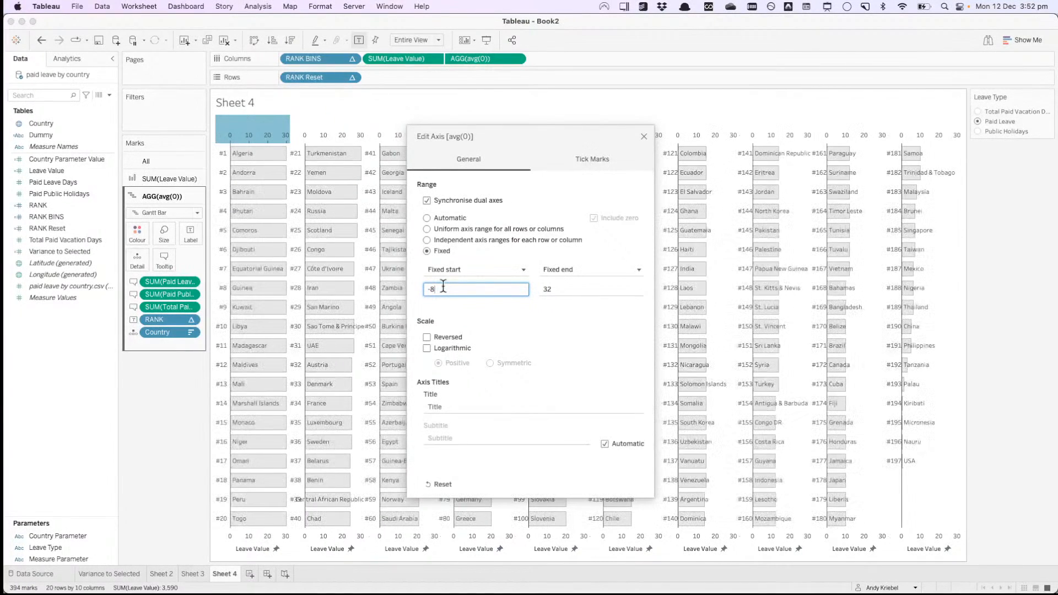
text(9)
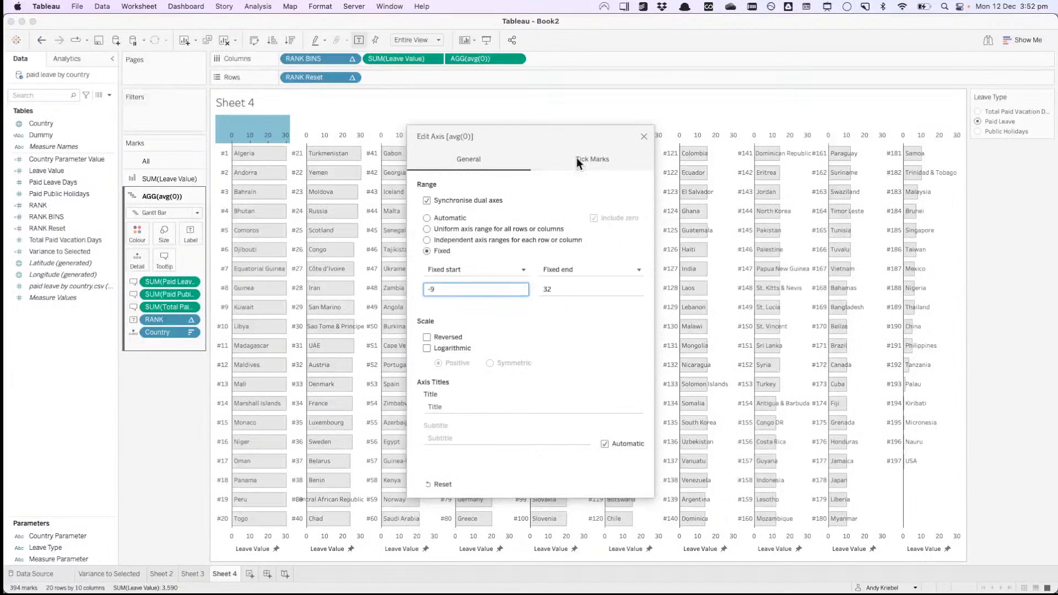
click(644, 136)
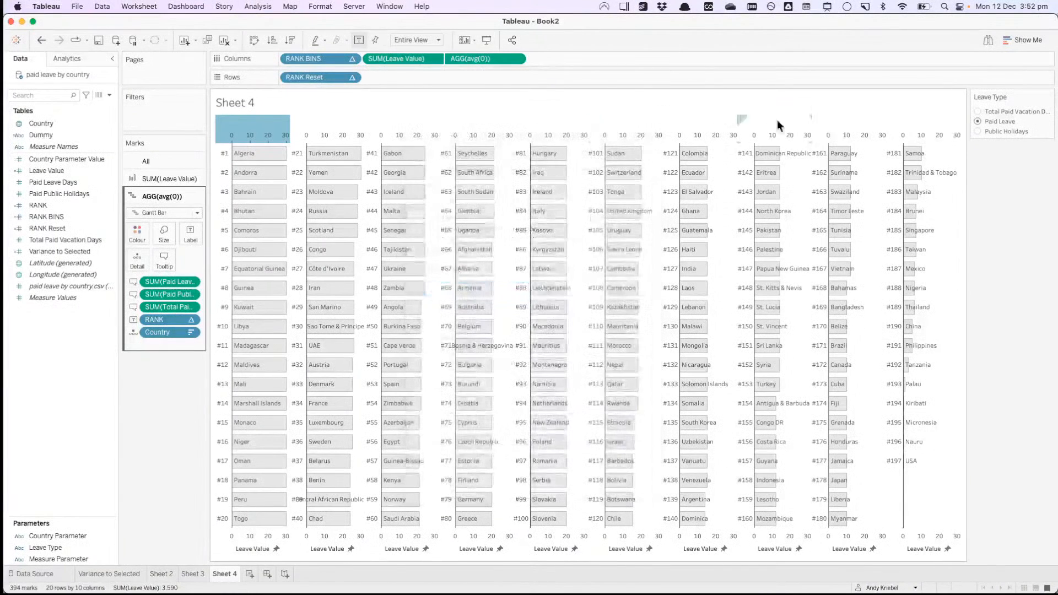
Step: Test the Leave Type parameter with Public Holidays and Total Paid Vacation Days
click(978, 131)
click(976, 111)
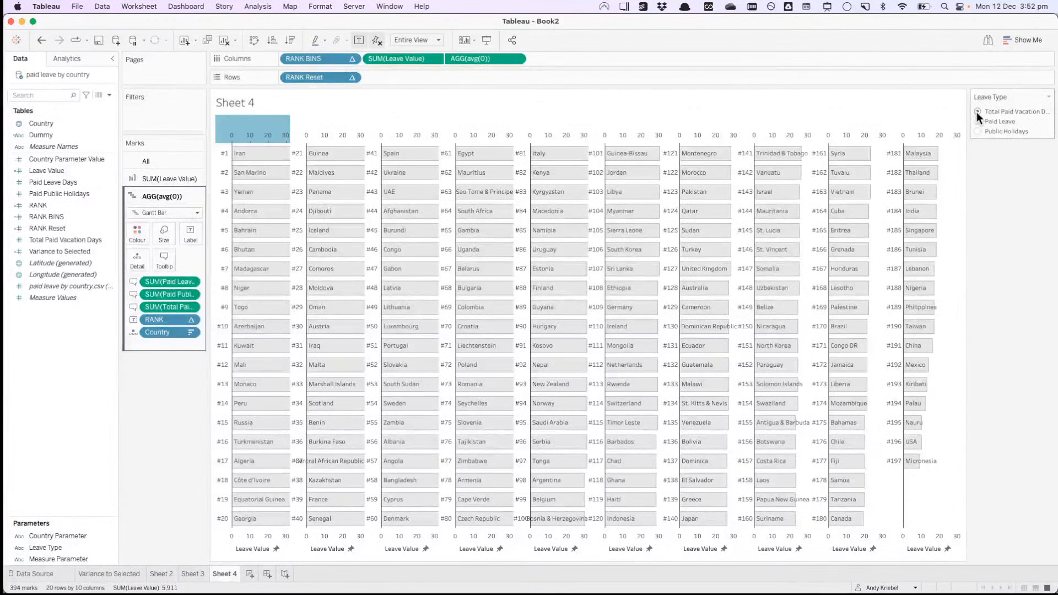
Step: Hide the axis headers of both avg(0) and Leave Value
click(516, 59)
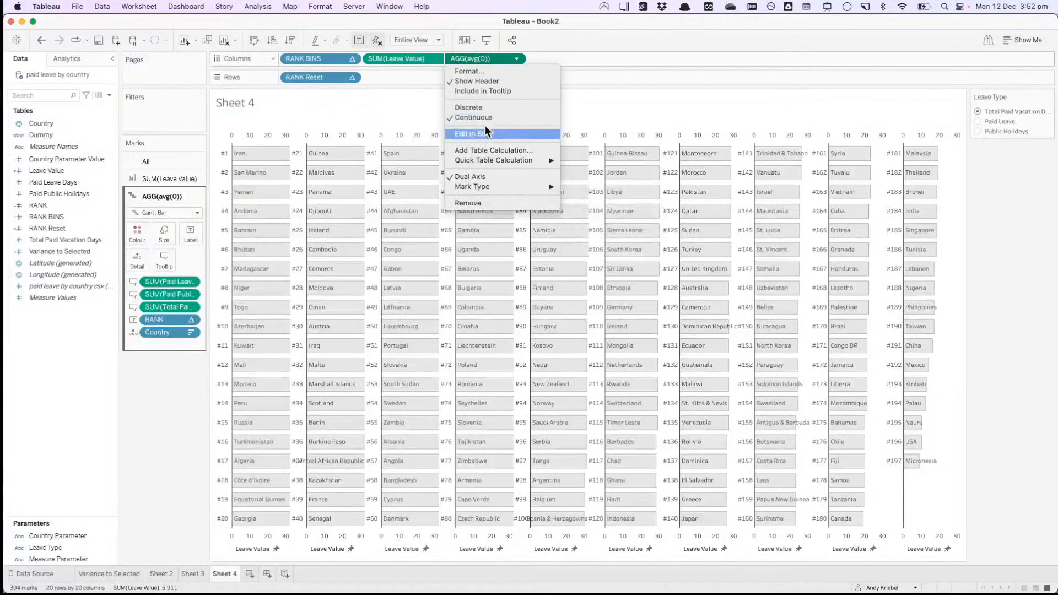
click(484, 81)
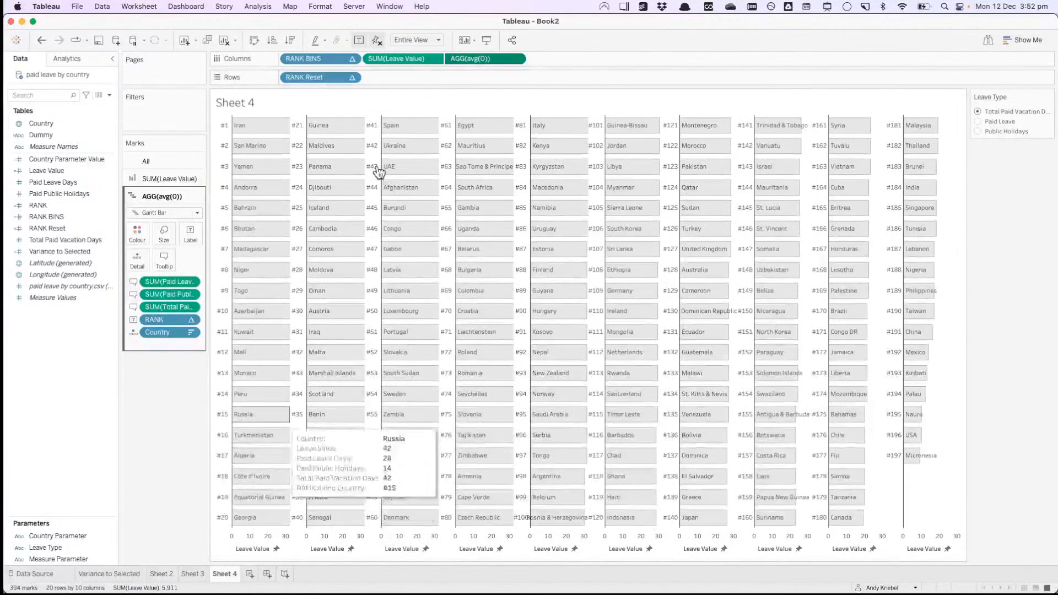
click(435, 59)
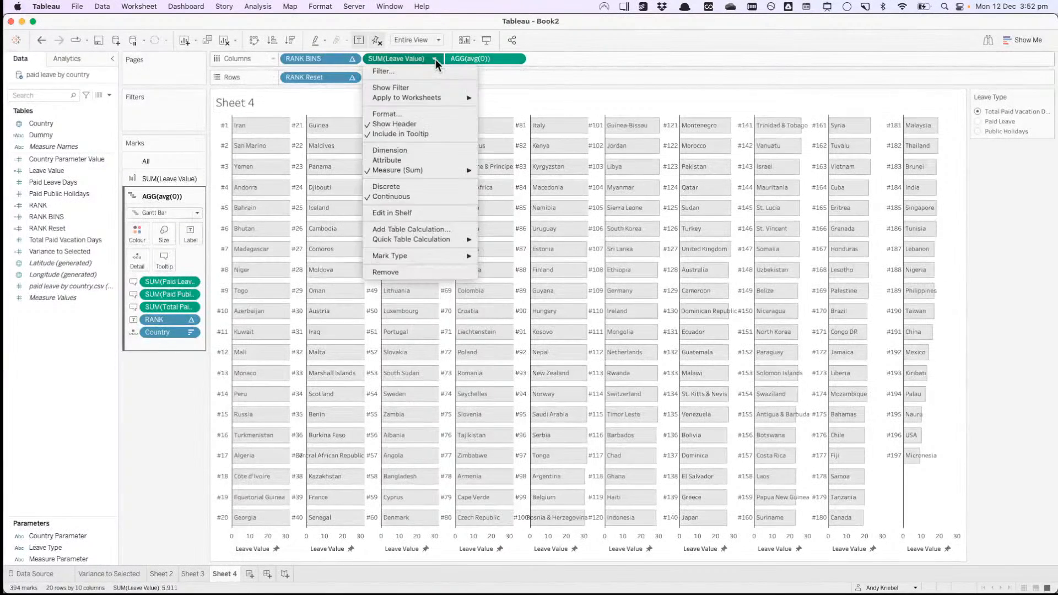
click(415, 123)
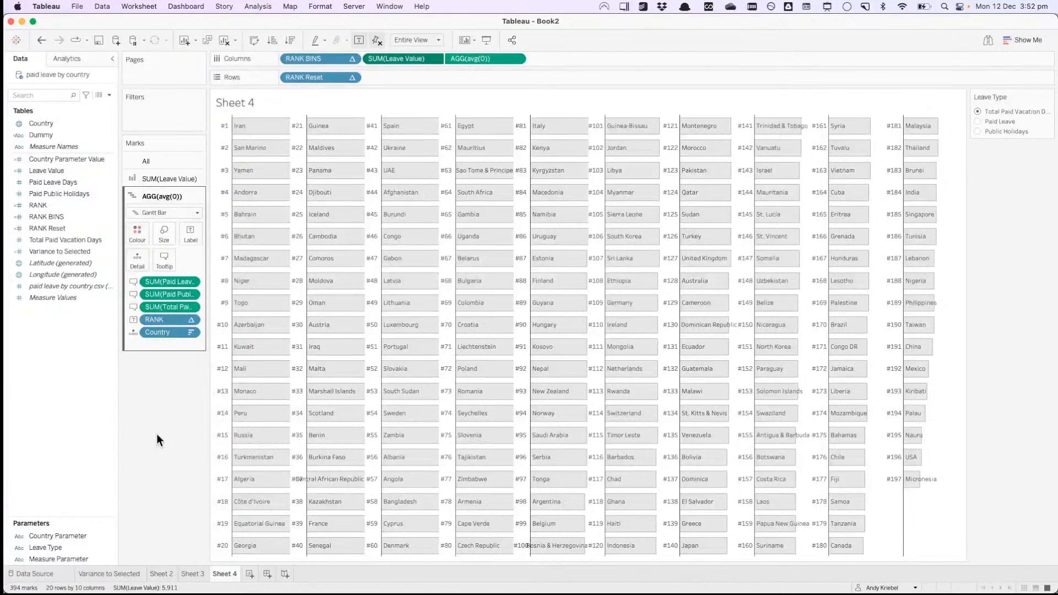
Step: Rewrite the first line of the tooltip for all marks as <Country> (#<AGG(RANK)>), without the Country label
click(164, 161)
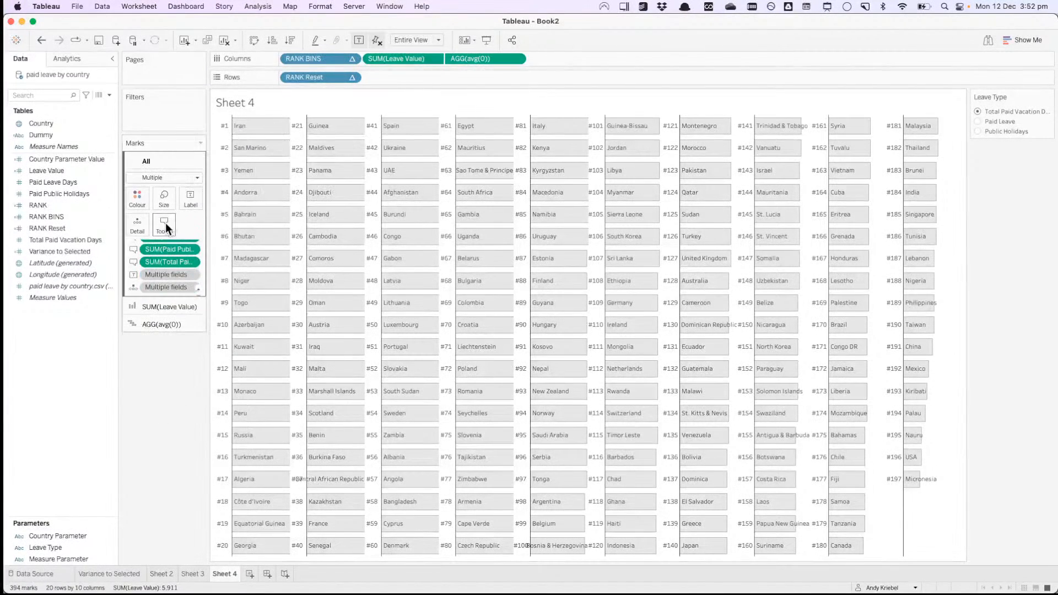
click(164, 224)
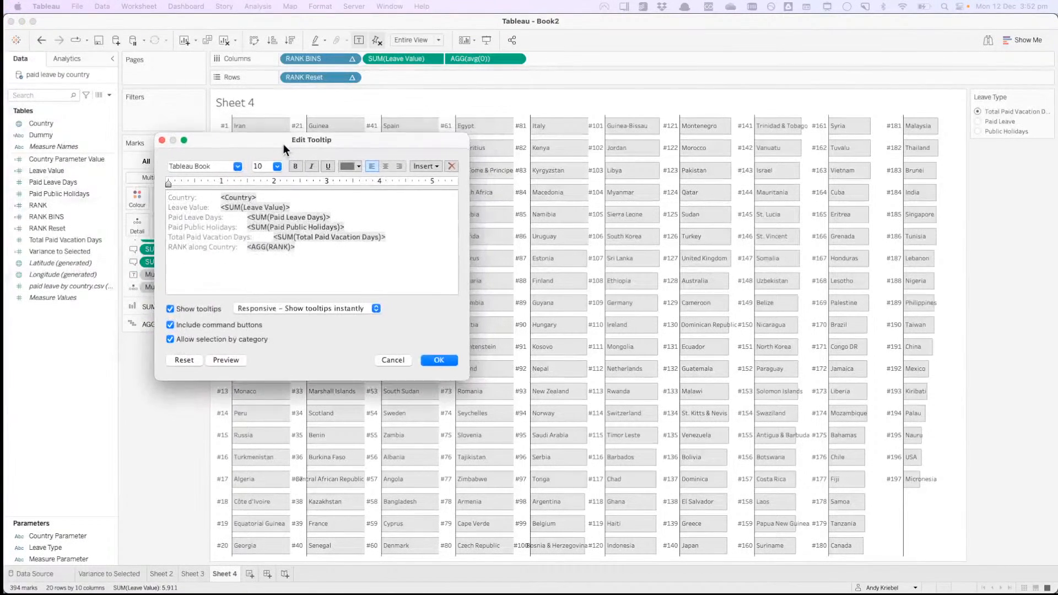
click(279, 217)
key(super+shift+Left)
key(BackSpace)
key(super+Right)
text((#)
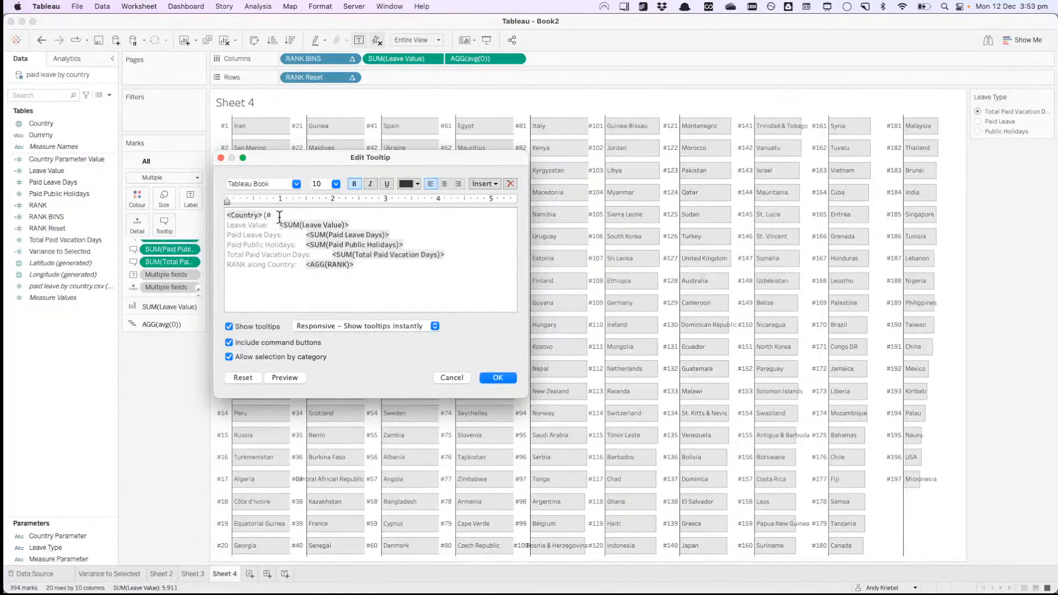
drag(307, 265, 360, 263)
key(super+x)
click(300, 214)
key(super+v)
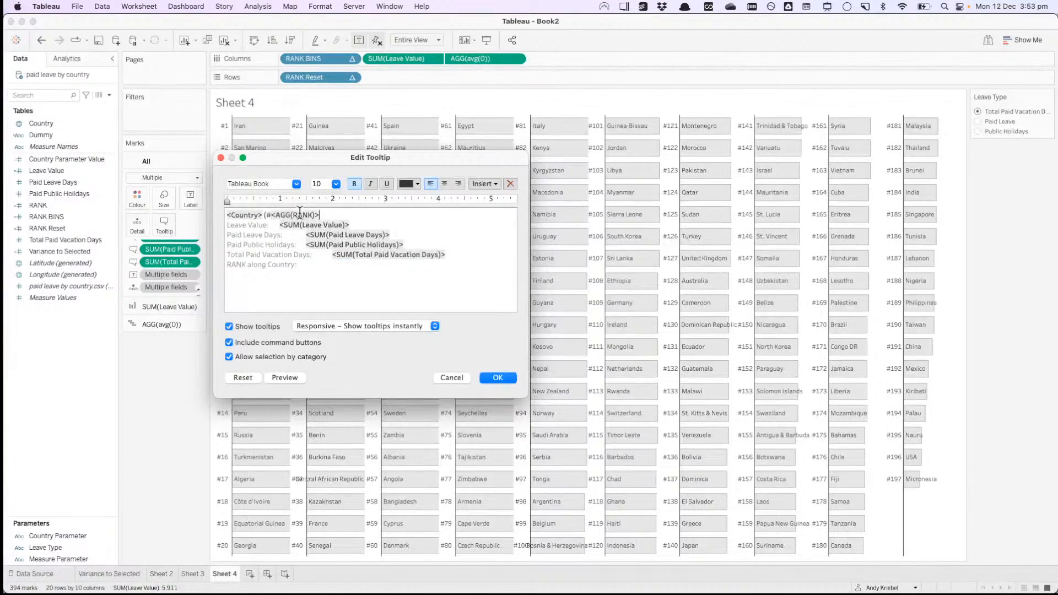
Step: Delete the Leave Value and RANK along Country lines from the tooltip
key(shift+Down)
key(BackSpace)
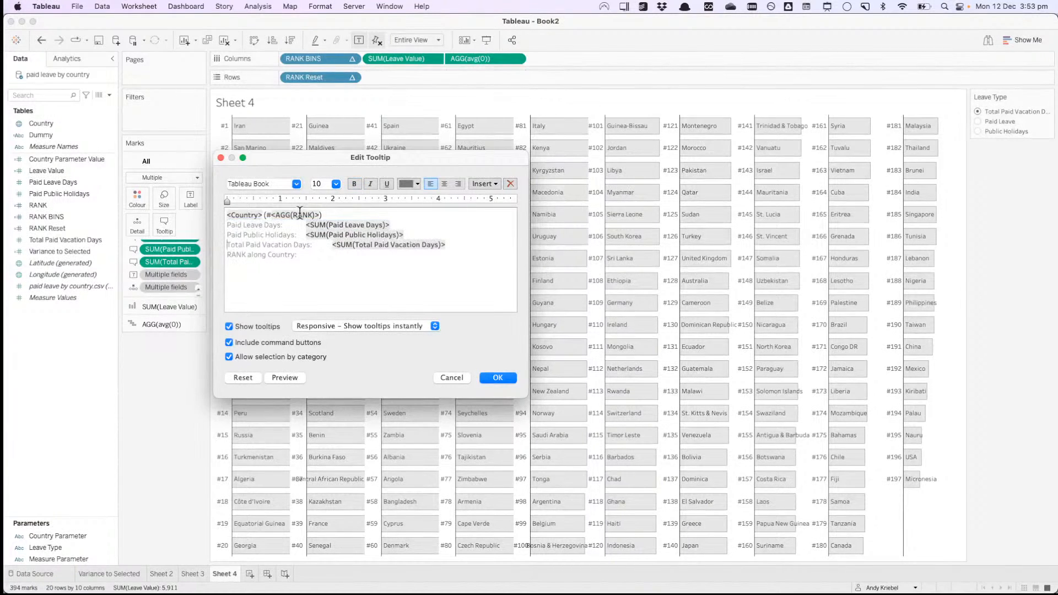
key(shift+Down)
key(BackSpace)
key(BackSpace)
Step: Turn off the command buttons and selection by category for the tooltip, and save it
click(282, 344)
click(282, 356)
click(498, 377)
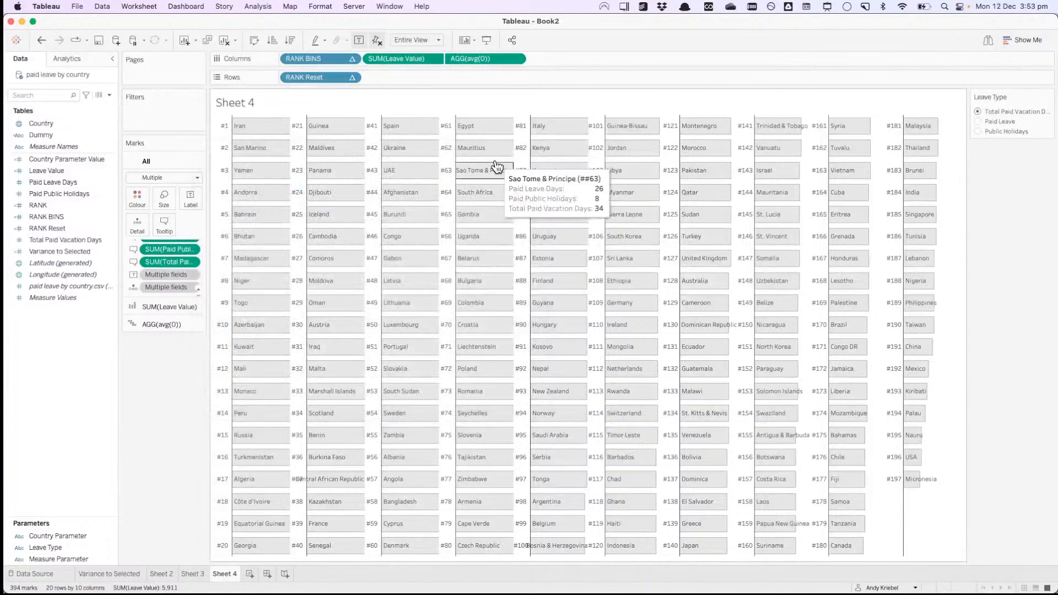
mouse_move(491, 135)
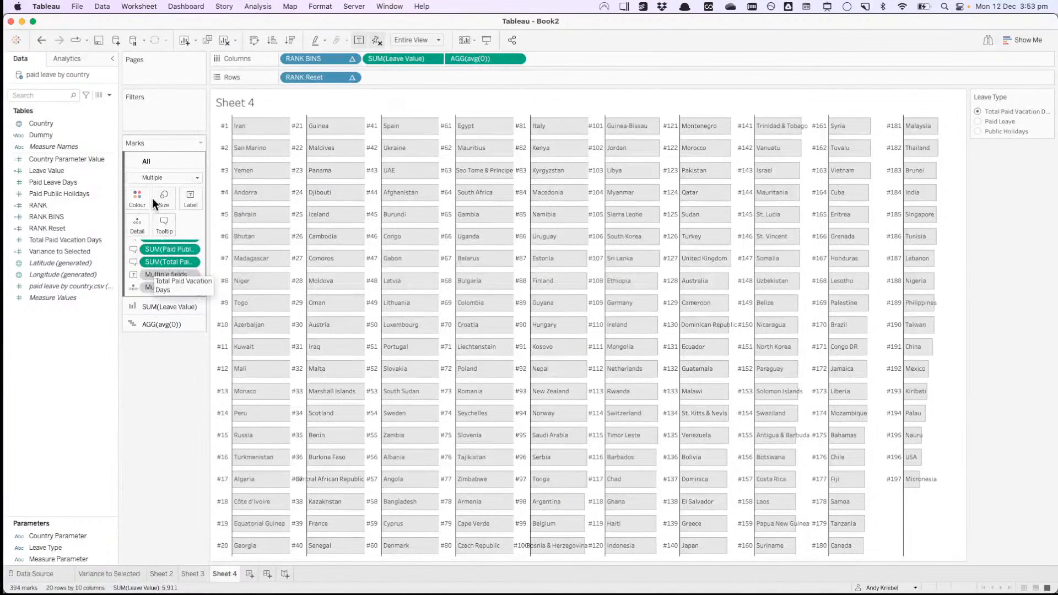
Step: Remove the typed # before the RANK field in the all-marks tooltip's first line and check the tooltip on a bar
click(164, 231)
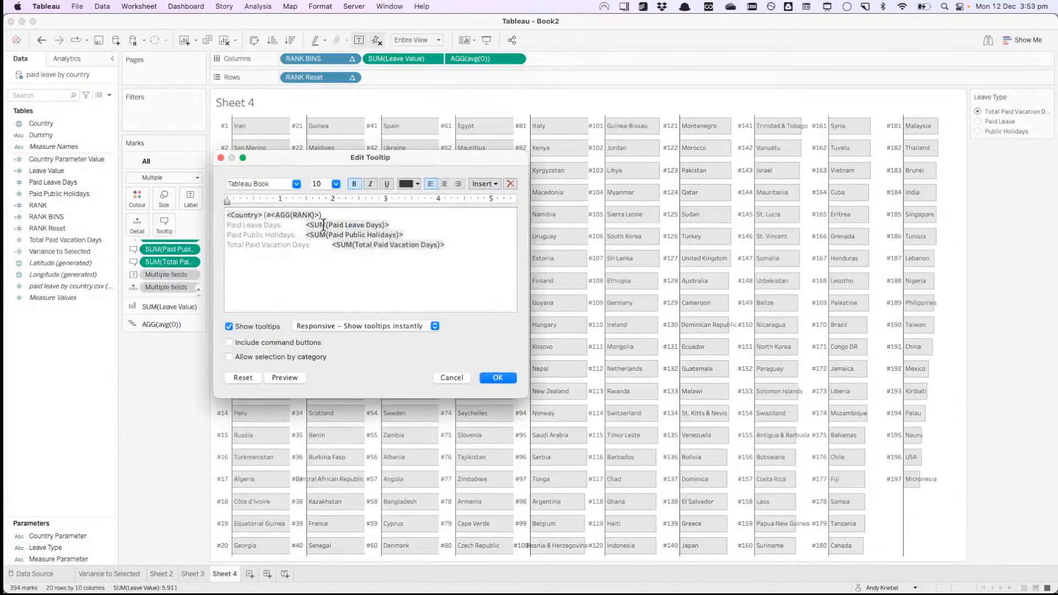
click(269, 215)
key(BackSpace)
click(498, 378)
mouse_move(552, 147)
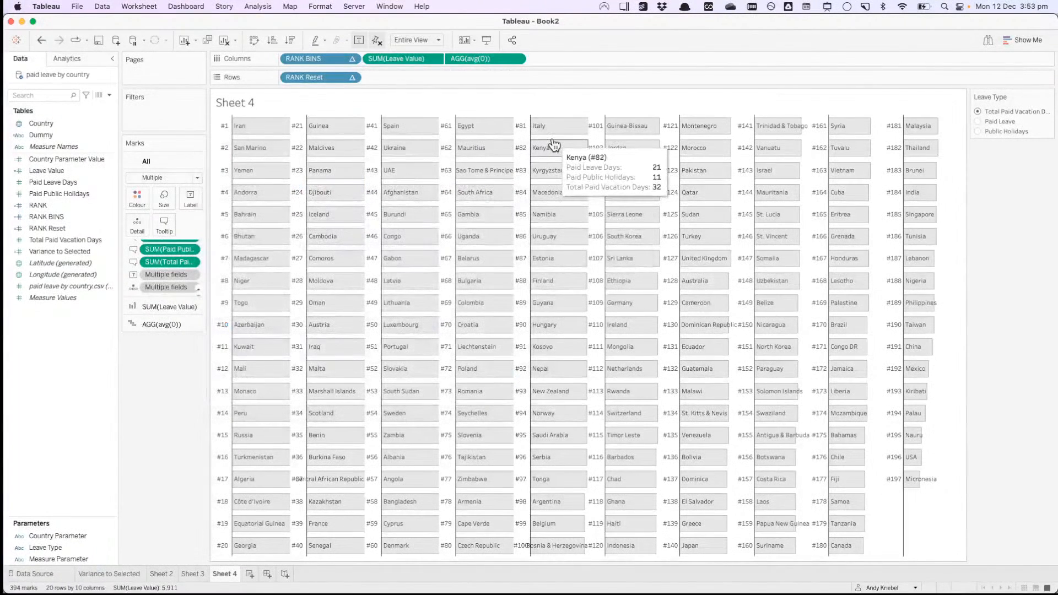
Step: Check the prefix in the default number format of the RANK field, leaving the format as it is
click(74, 207)
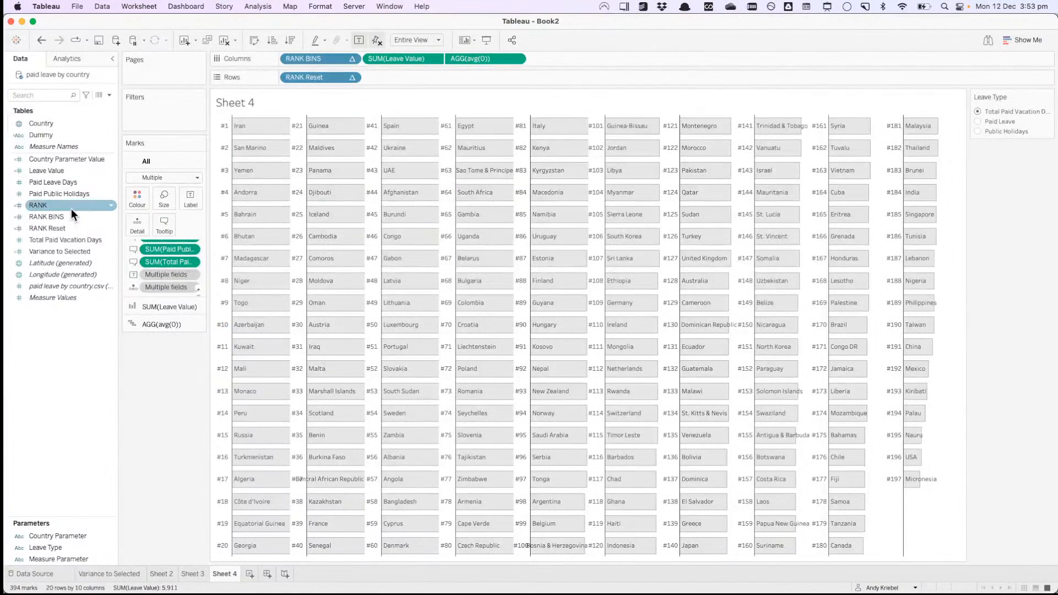
right_click(62, 210)
mouse_move(101, 359)
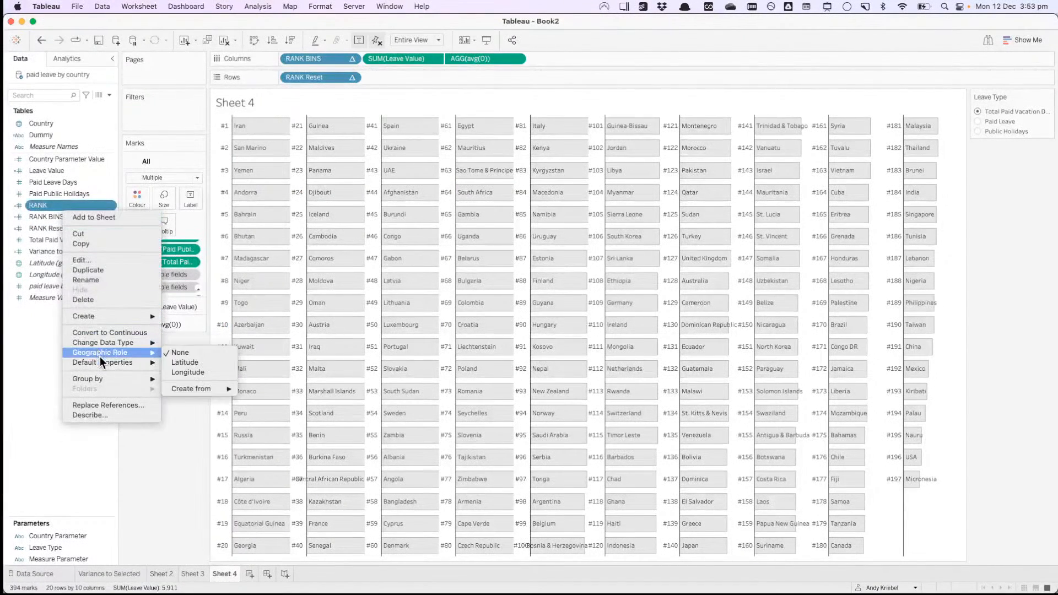
click(199, 373)
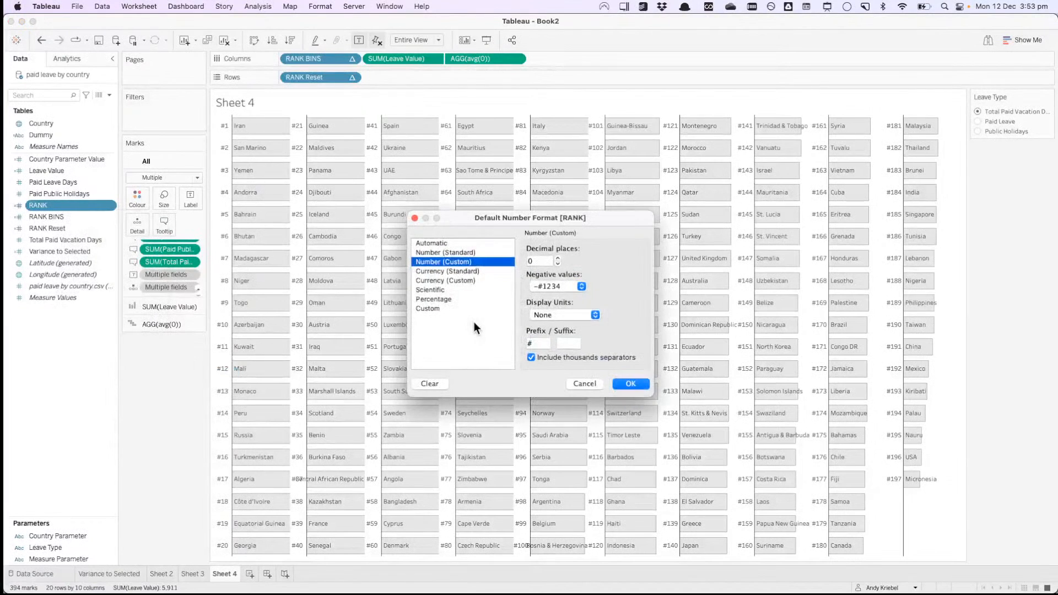
click(539, 345)
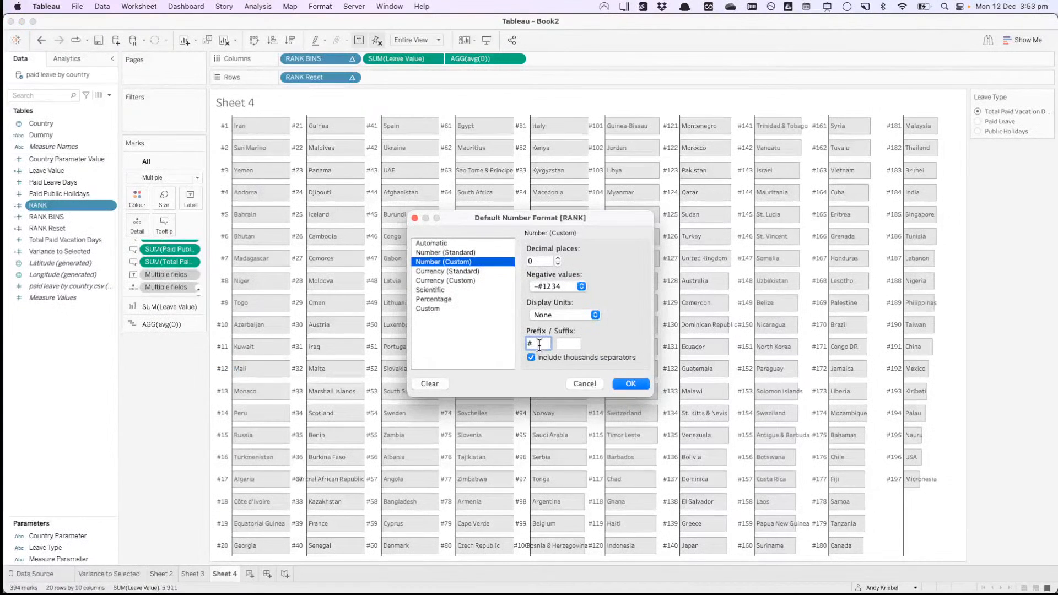
click(591, 385)
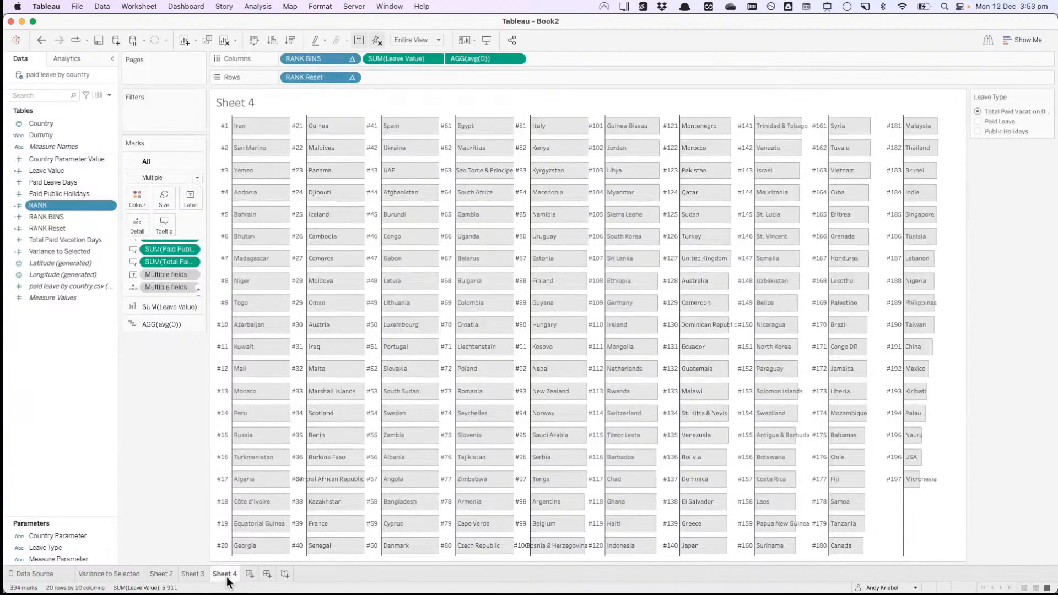
Step: Start saving the workbook in the Makeover Monday 2022 folder as "#MakeoverMonday 2022 Week 50 -" and check the dataset page in Chrome
key(super+s)
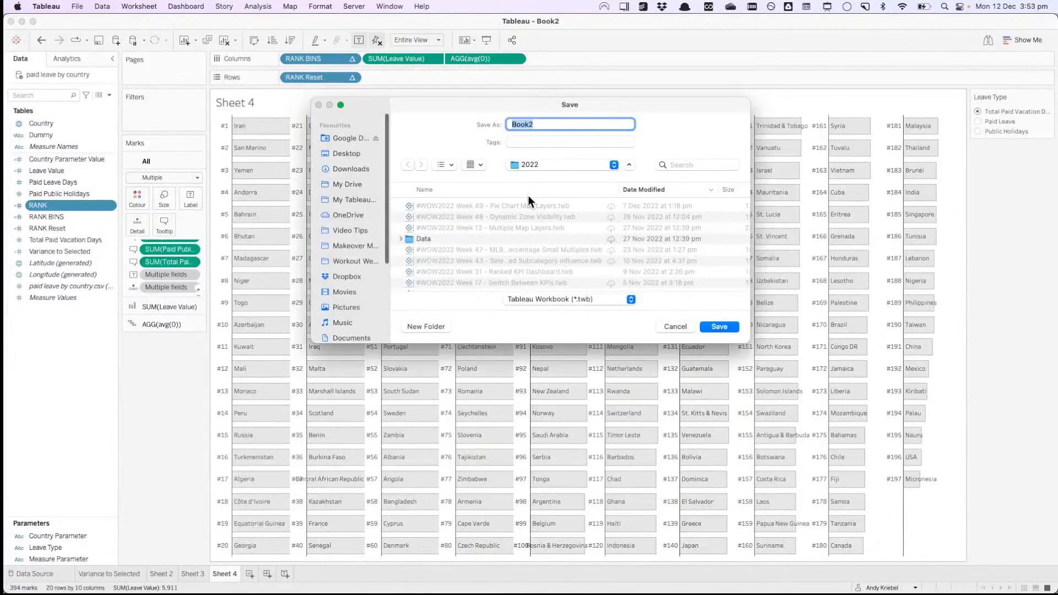
click(351, 245)
double_click(409, 208)
click(409, 207)
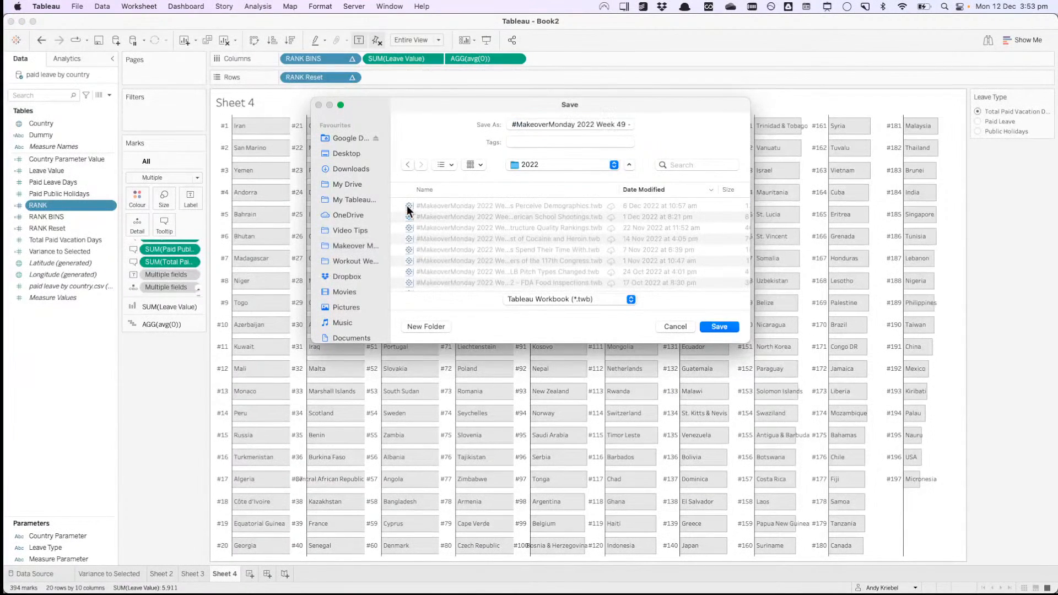
click(623, 125)
drag(622, 124, 740, 128)
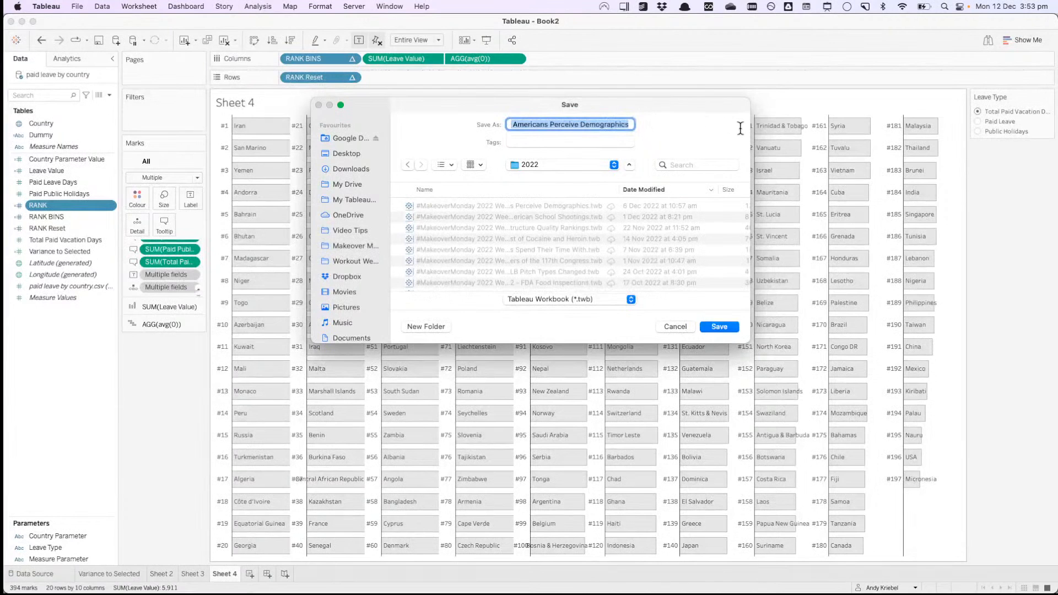
text(50 -)
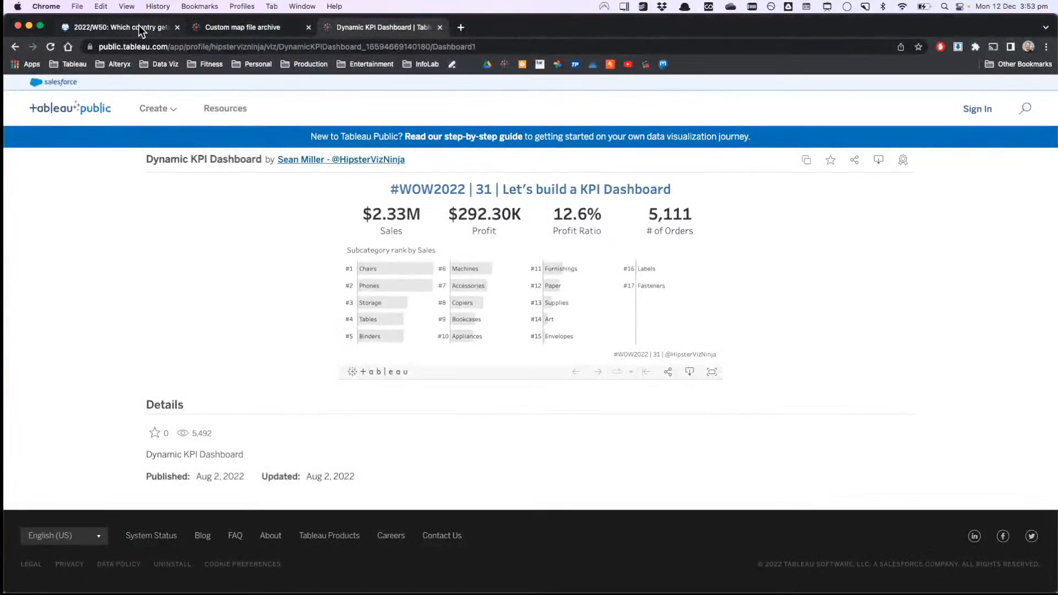
click(137, 27)
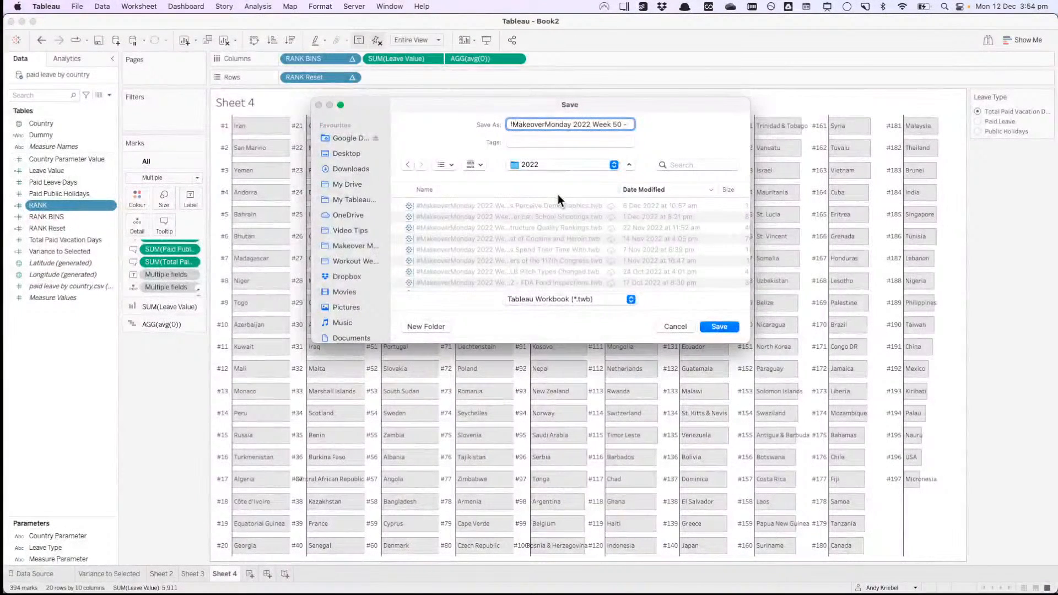
text(Worldwid)
key(BackSpace)
key(BackSpace)
key(BackSpace)
key(BackSpace)
key(BackSpace)
key(BackSpace)
key(BackSpace)
key(BackSpace)
Step: Complete the workbook's file name with "Paid Vacation Days by Country" and save it
text(Paid Vacaton)
key(BackSpace)
key(BackSpace)
text(ion Days by Country)
click(723, 326)
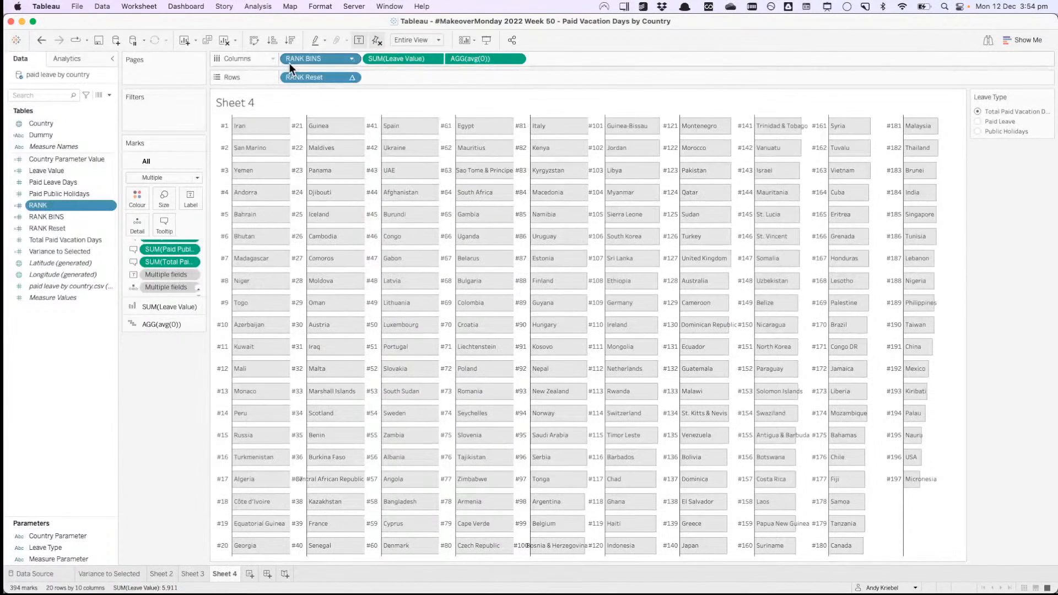
Step: Create a new dashboard, place Sheet 4 on it as a floating item, and move the Leave Type control to the dashboard's right edge
click(263, 576)
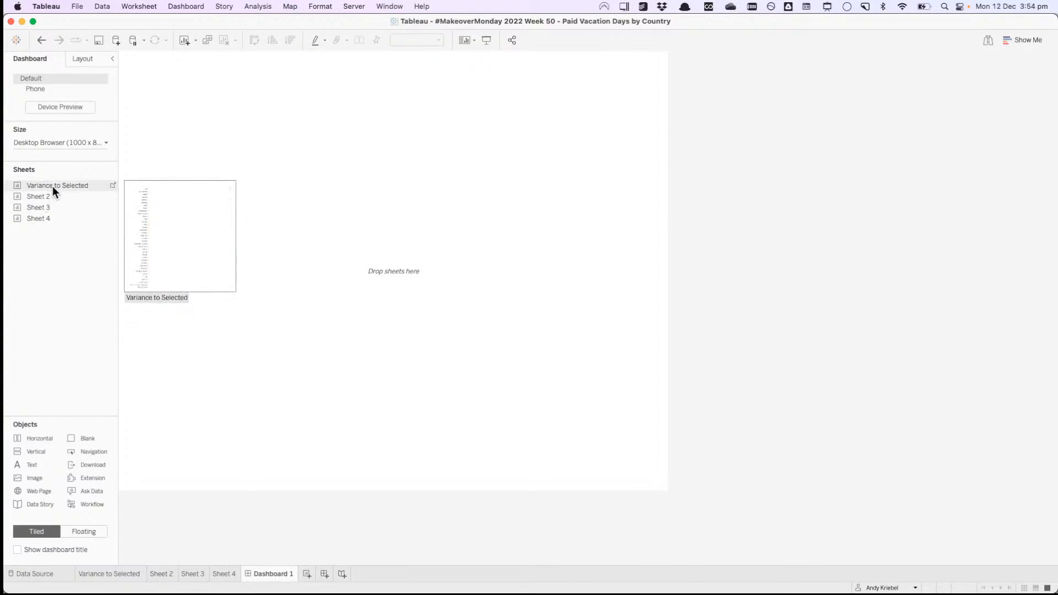
drag(54, 185, 212, 94)
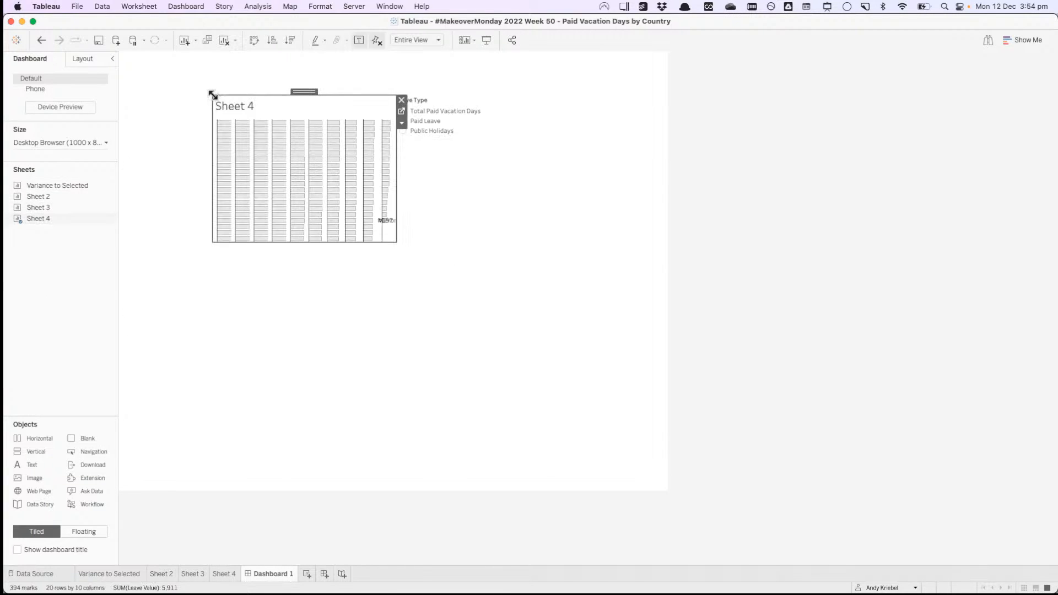
click(444, 100)
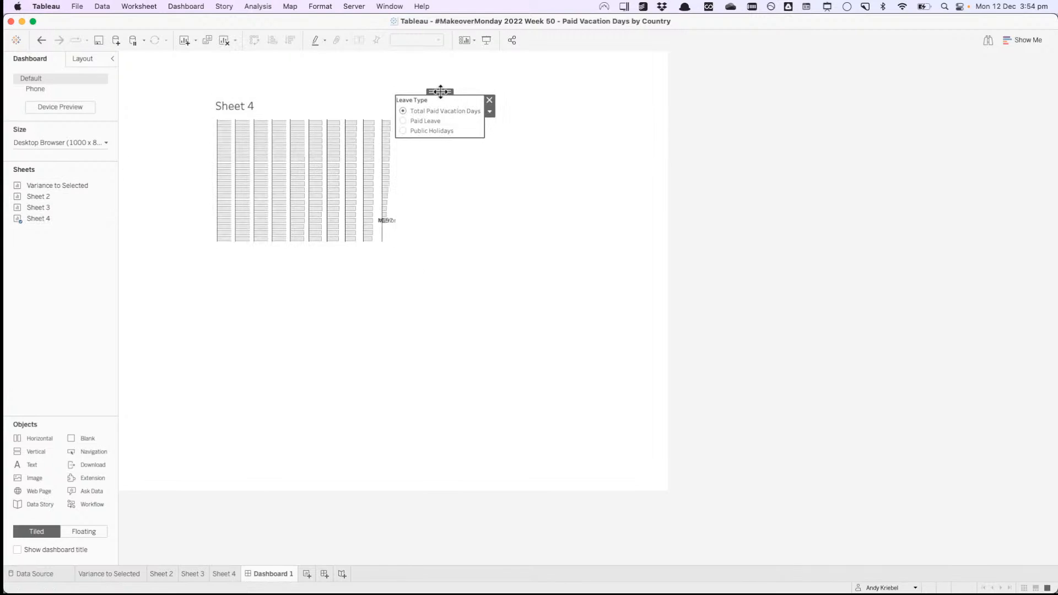
drag(440, 91, 663, 128)
Step: Delete the phone layout from the dashboard
click(239, 105)
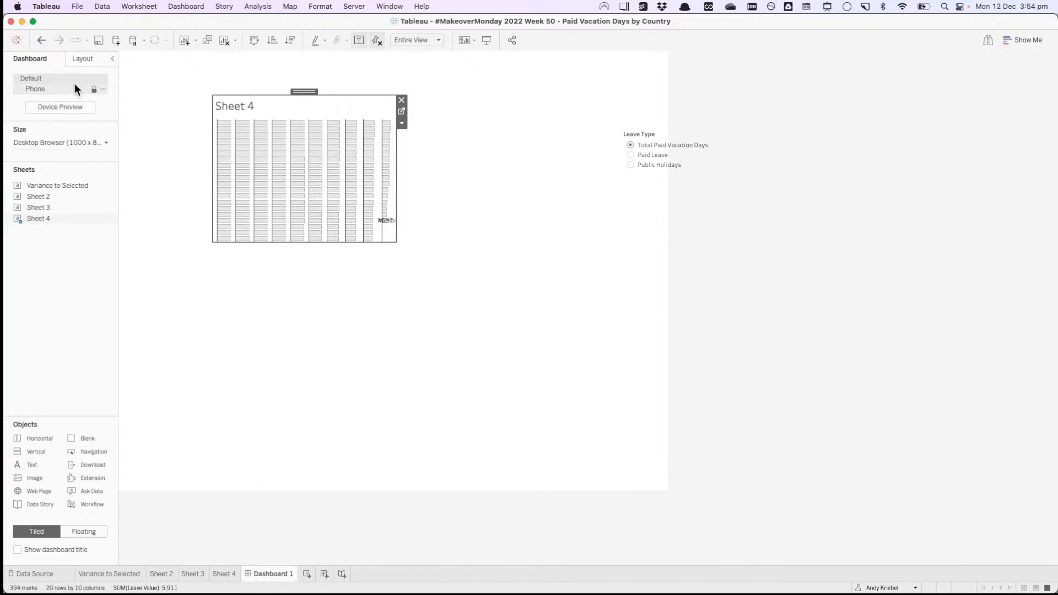
click(103, 89)
click(107, 122)
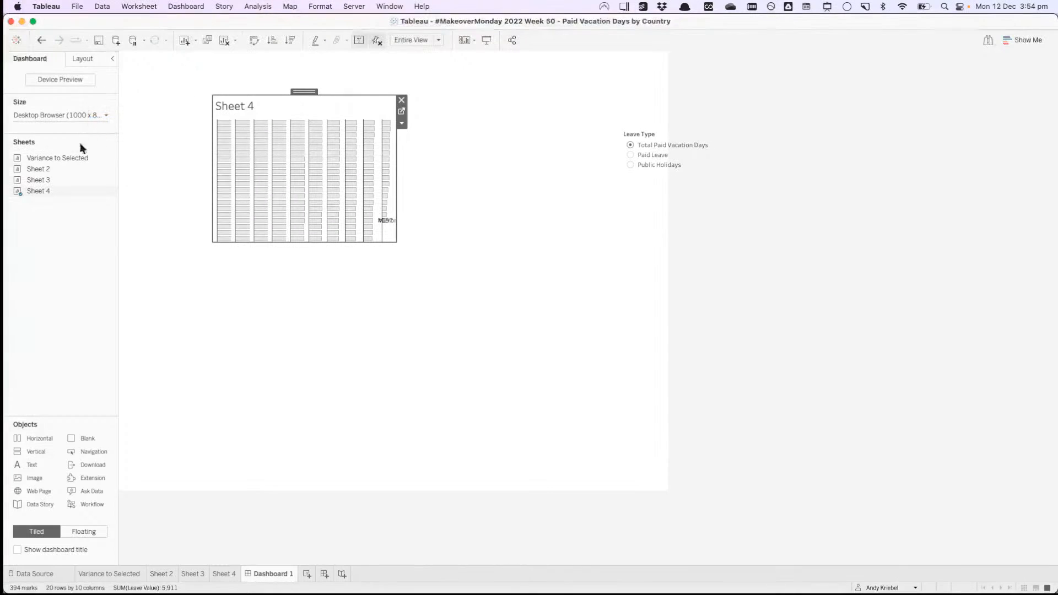
Step: Set the floating Sheet 4 to position x 0, y 0 with a width of 1000 and a height of 800
click(76, 57)
double_click(23, 170)
text(0)
key(Tab)
text(0)
key(Tab)
text(1000)
key(Tab)
text(80)
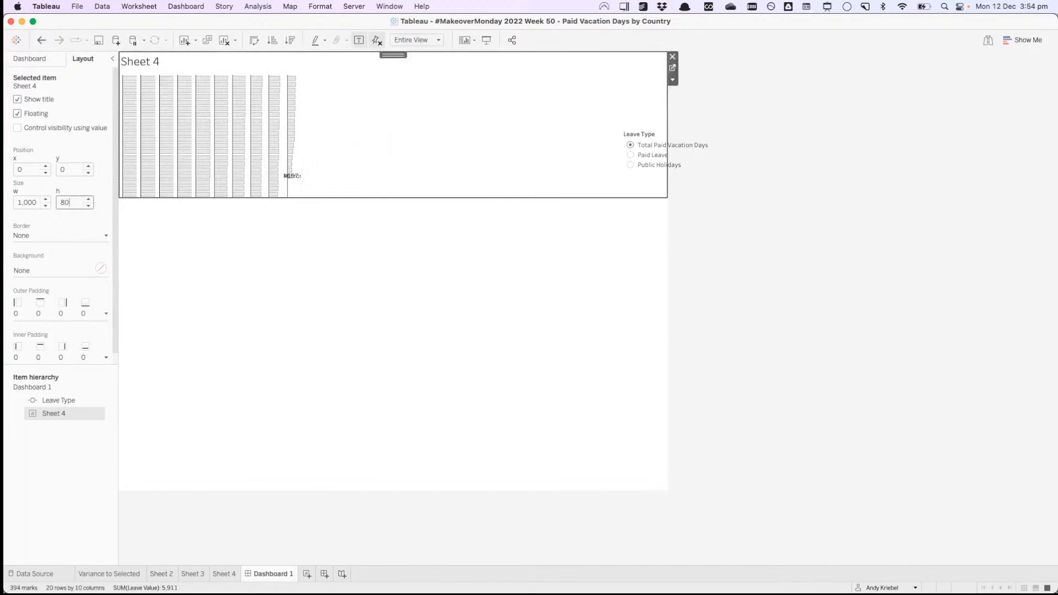
text(0)
key(Return)
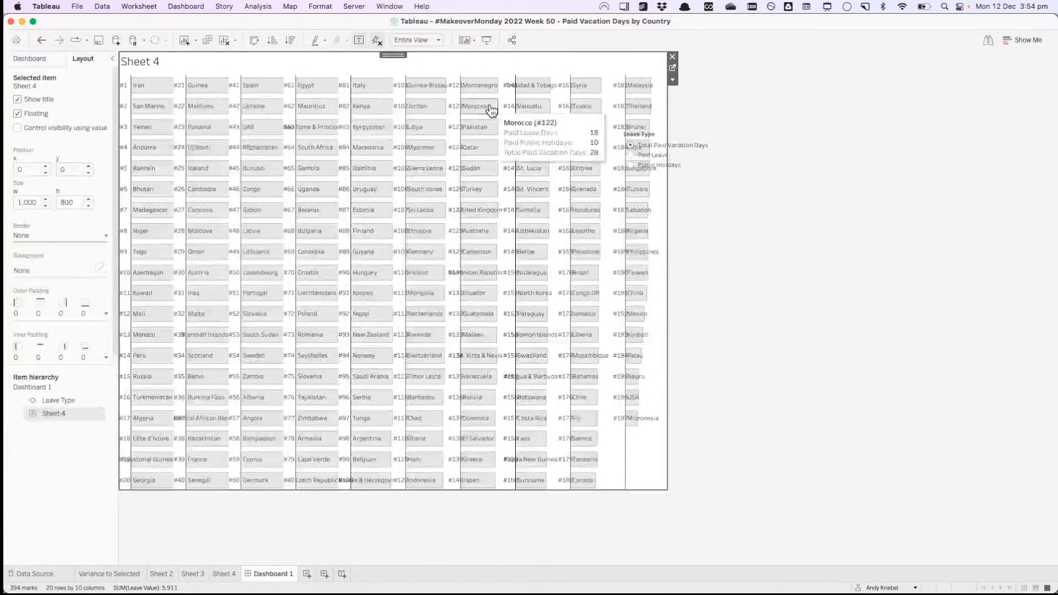
Step: Show the caption of Sheet 4 on the dashboard and replace its text with "DATA SOURCE:"
click(673, 80)
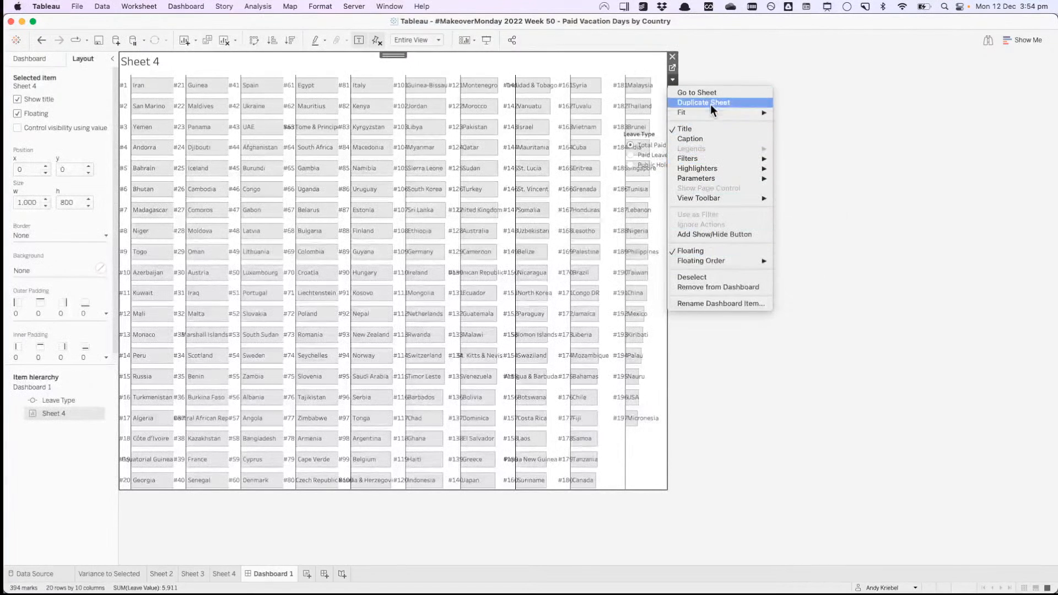
click(703, 137)
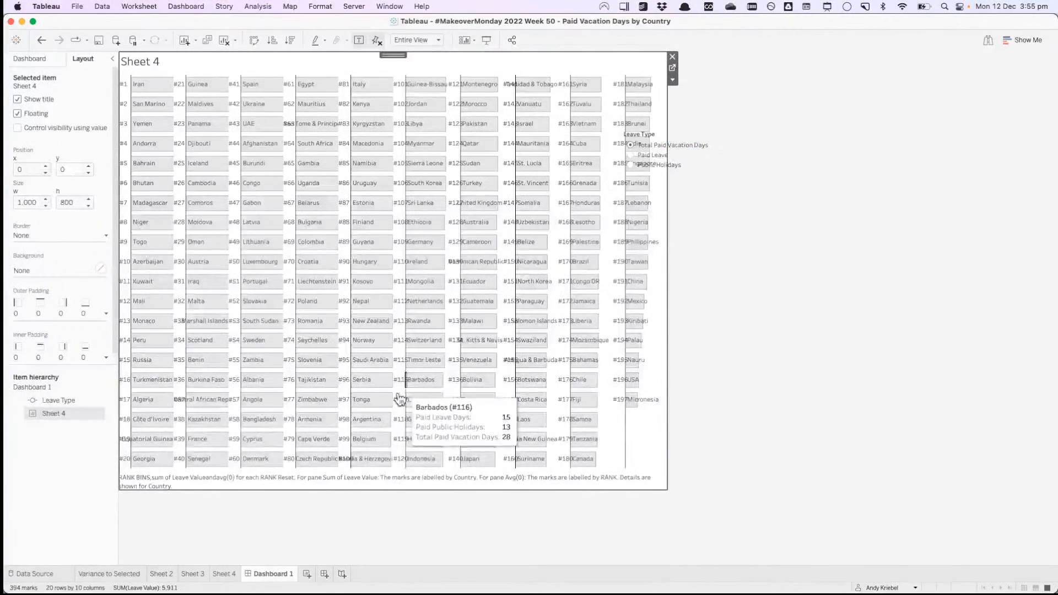
key(super+Tab)
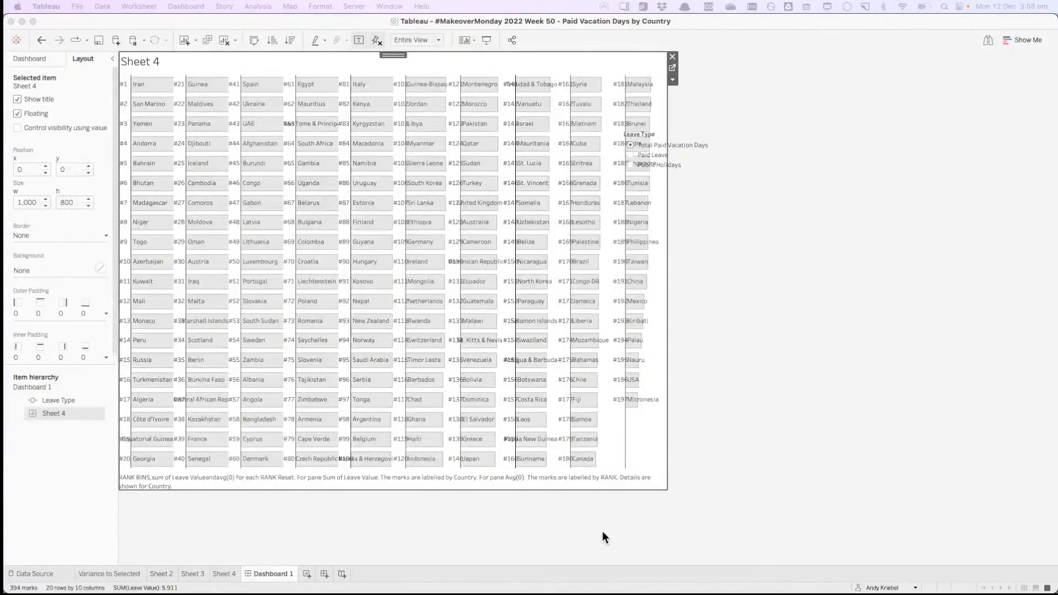
drag(0, 22, 433, 137)
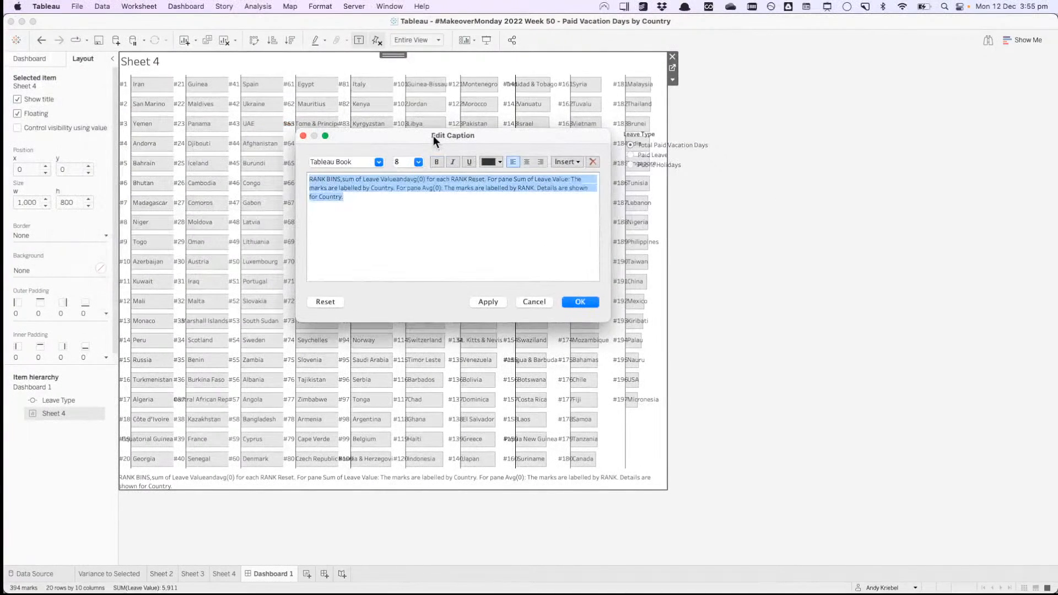
text(DATA)
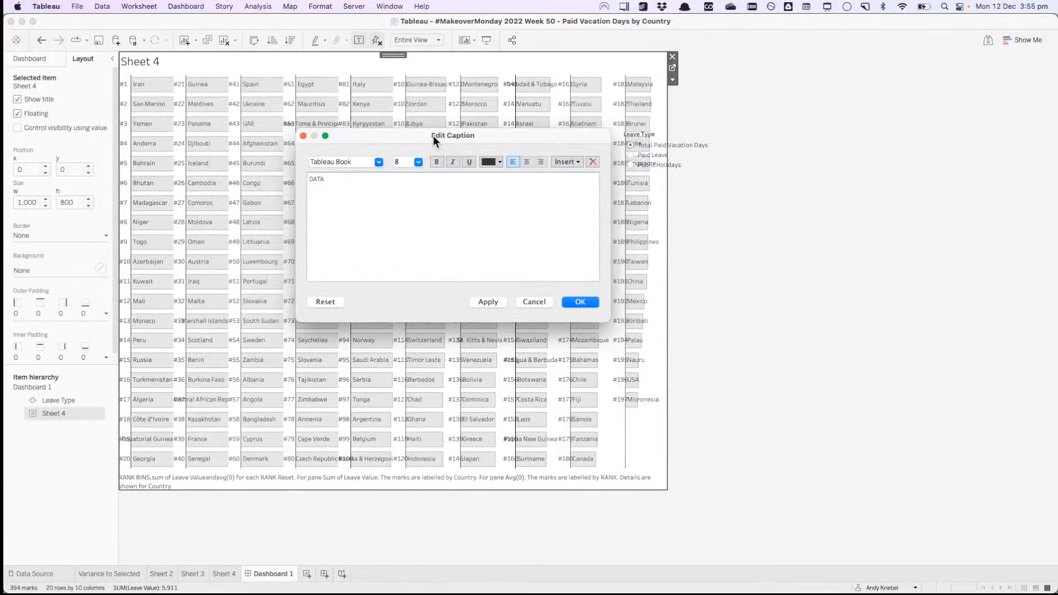
text( SOURCE:)
Step: Check the data source on the data.world page in Chrome and complete the caption as "DATA SOURCE: RESUME.IO • CREATED BY:" plus the author's name
key(super+Tab)
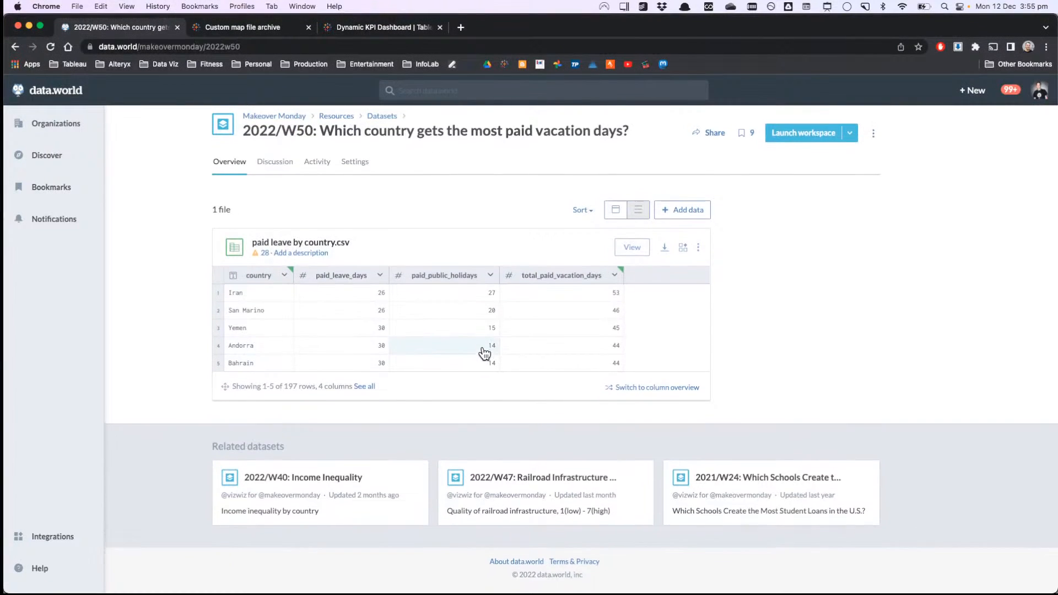
scroll(485, 354, up, 10)
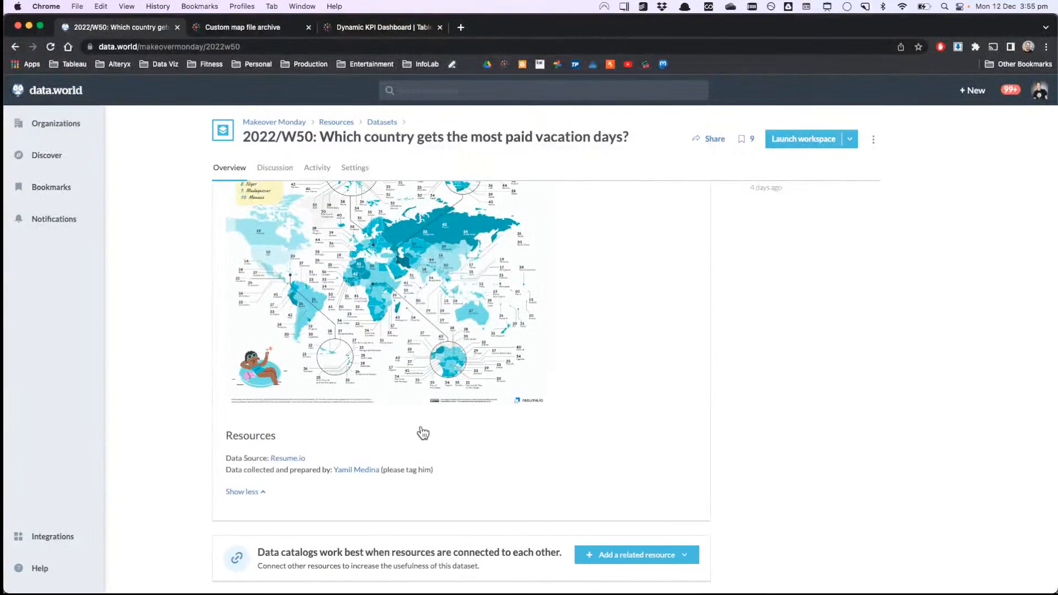
key(super+Tab)
text(RESU)
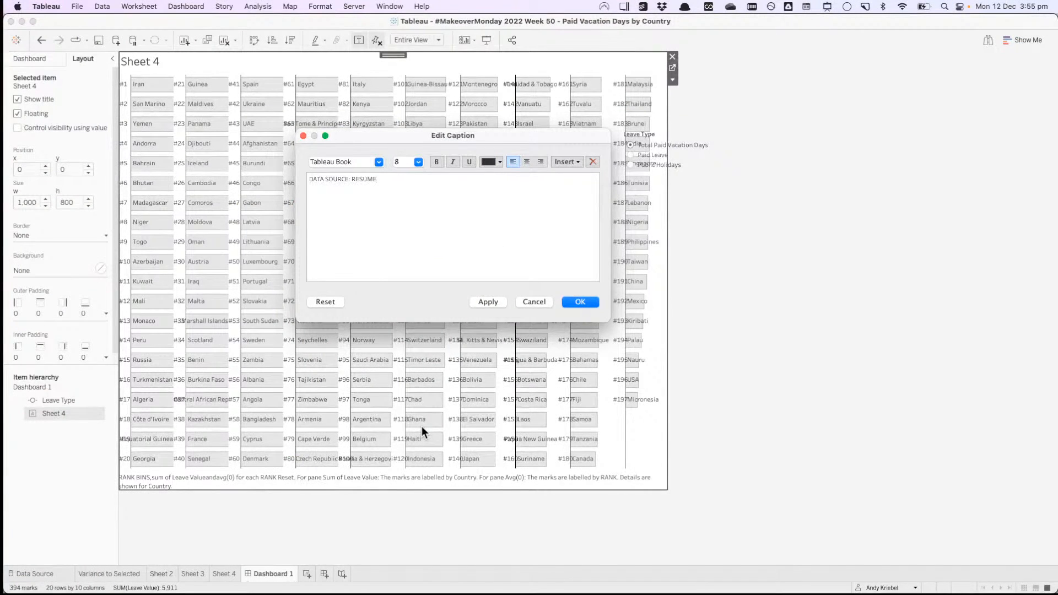
text(ME.IO • CREATED BY: ANDY KRIEBEL)
Step: Colour the whole caption text light grey and centre it
key(super+a)
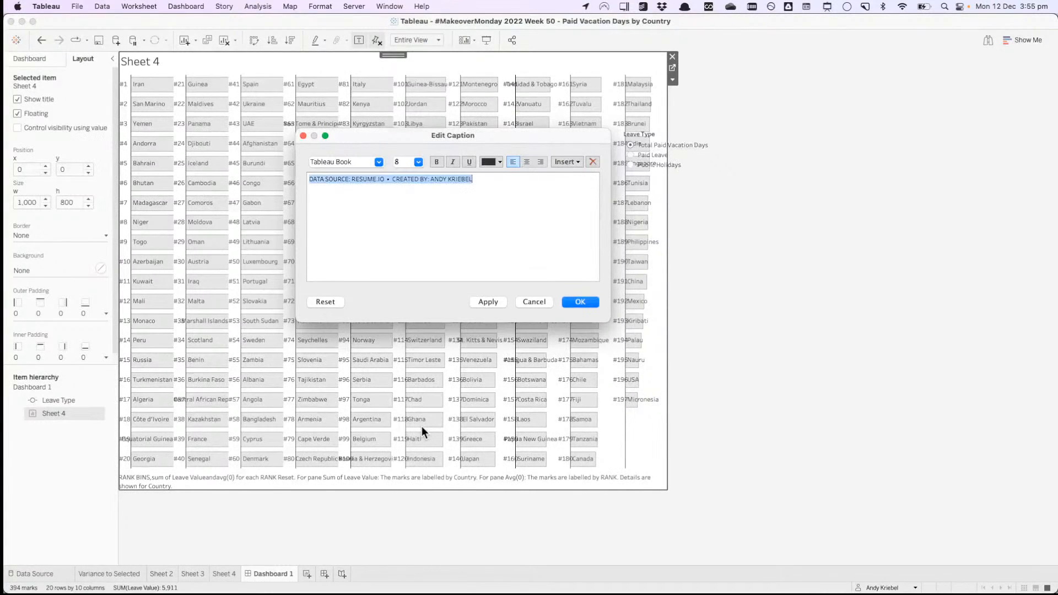
click(490, 161)
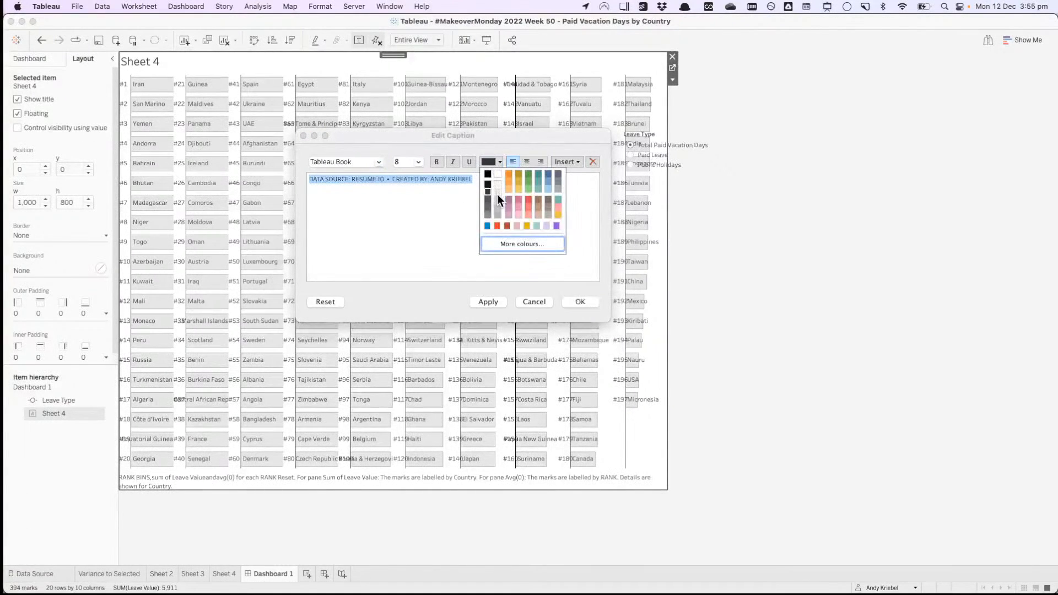
click(499, 213)
click(526, 162)
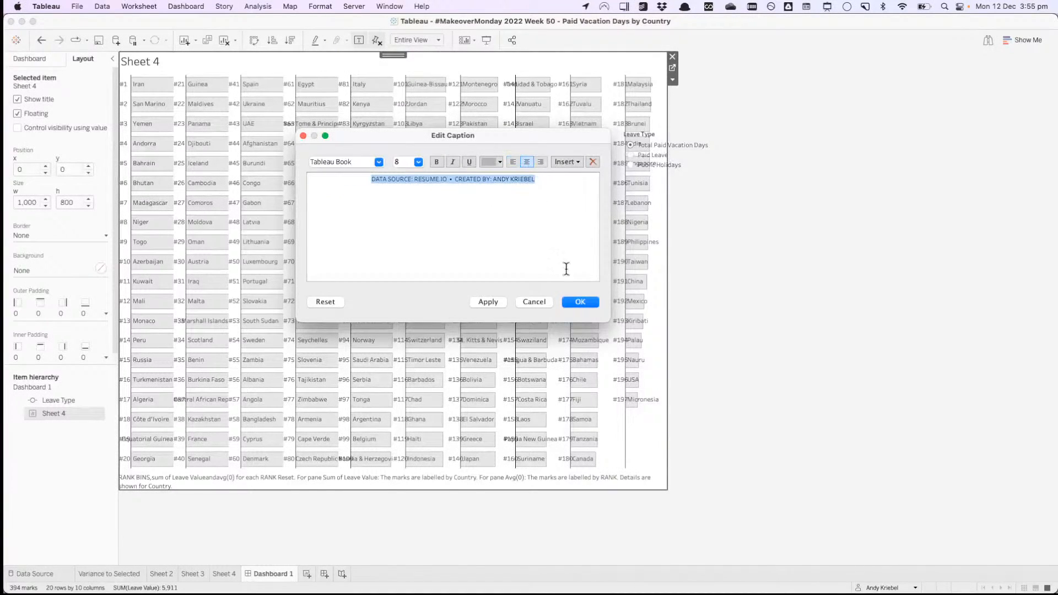
click(581, 302)
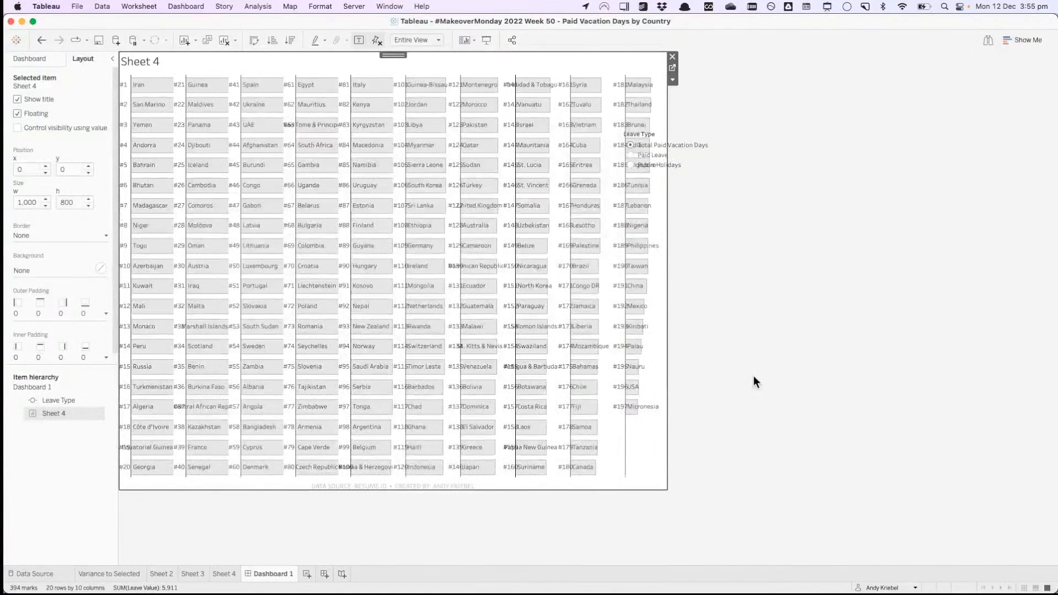
Step: Set Sheet 4's inner padding to 20 on all sides
scroll(47, 330, down, 1)
click(42, 346)
text(20)
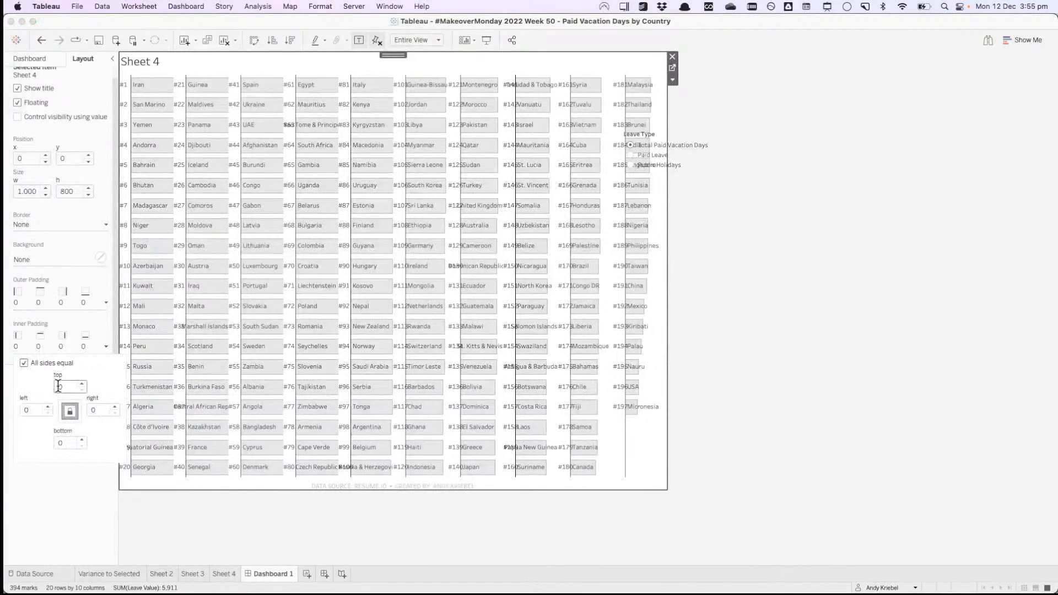
click(729, 243)
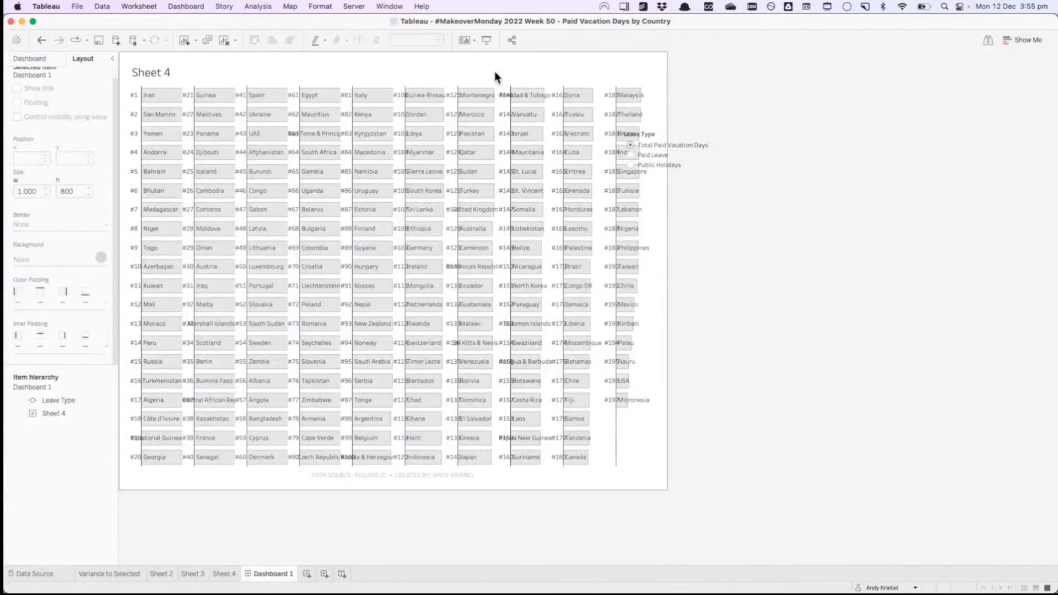
click(474, 71)
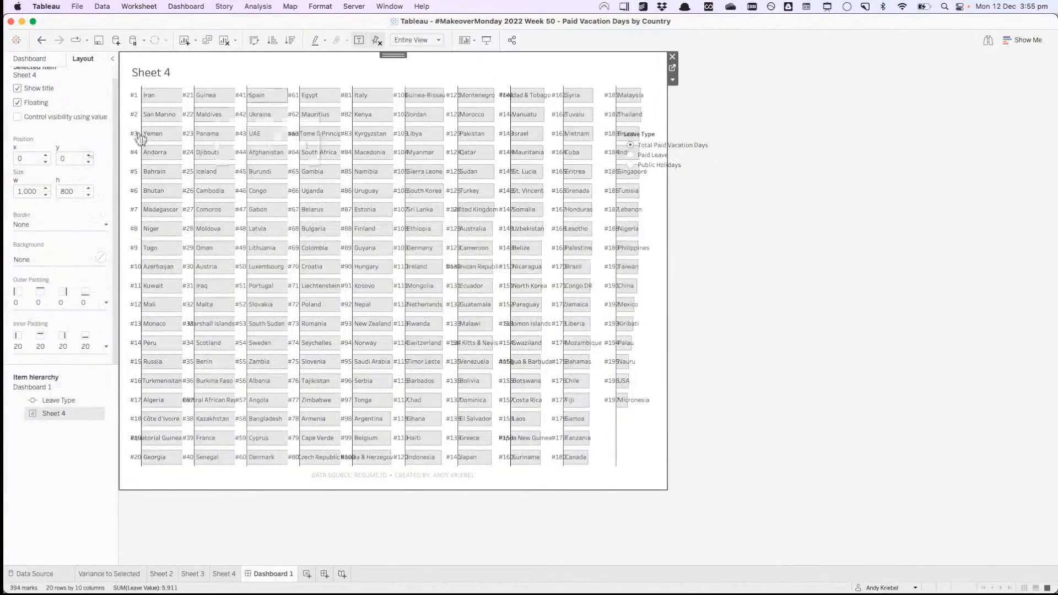
click(47, 188)
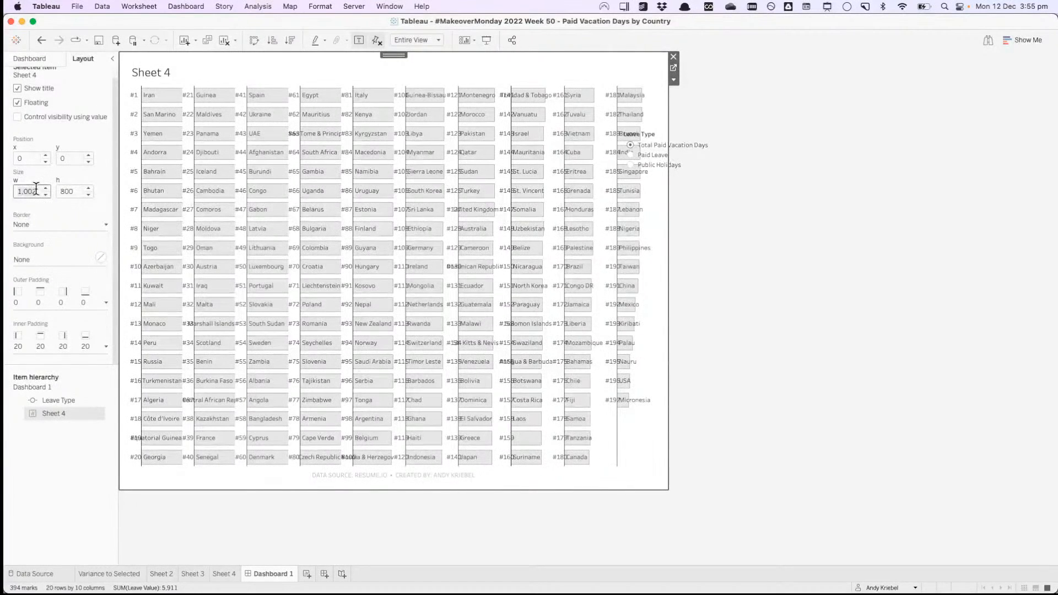
click(45, 193)
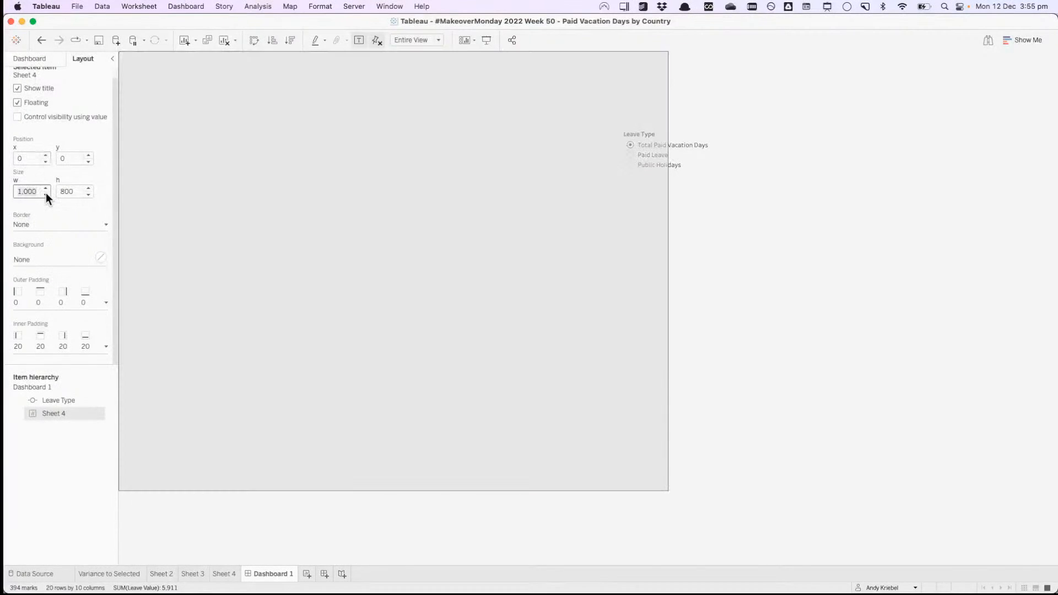
Step: Set the dashboard to a custom fixed width of 1600 px and move the Leave Type control up near the chart's upper middle
click(38, 59)
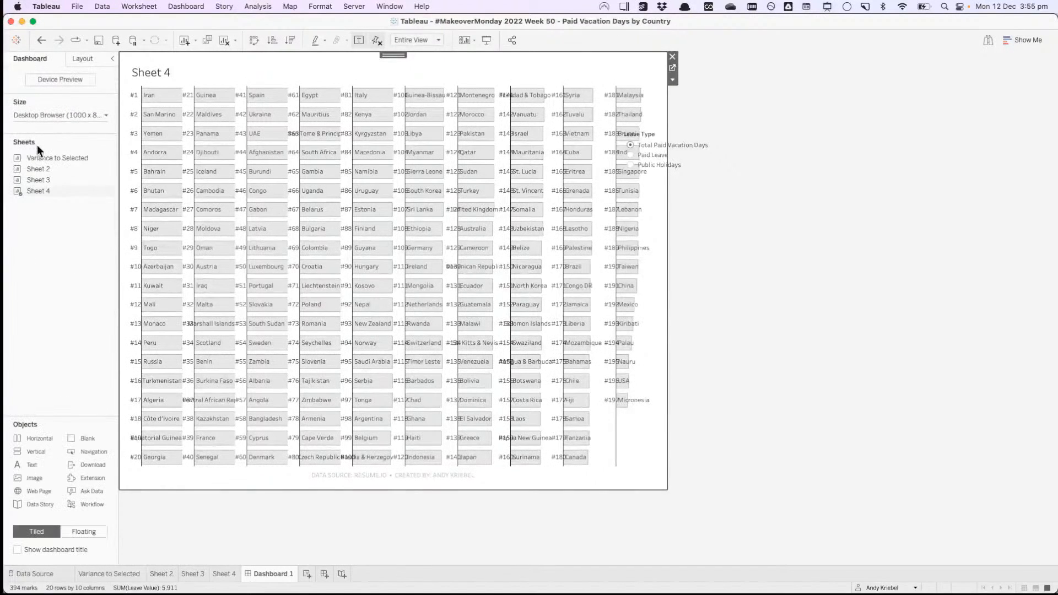
click(48, 116)
click(62, 178)
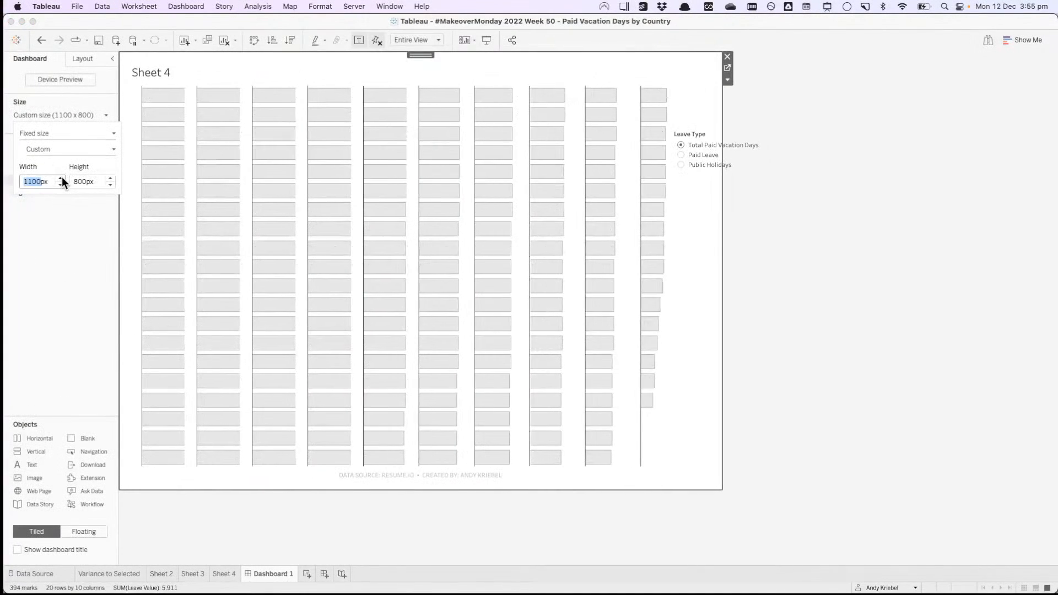
click(62, 178)
click(62, 178)
click(62, 178)
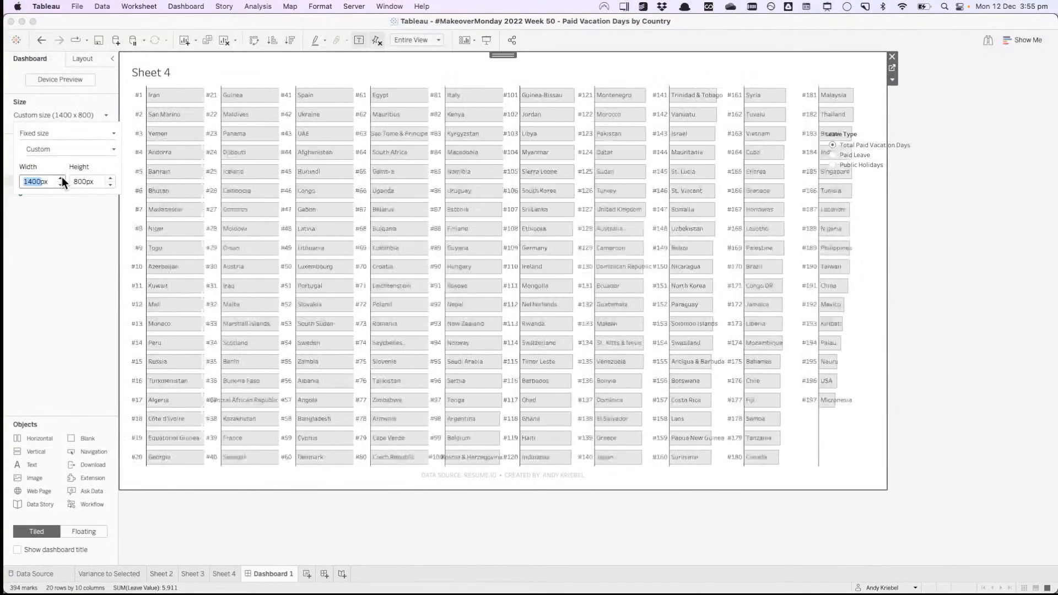
click(62, 178)
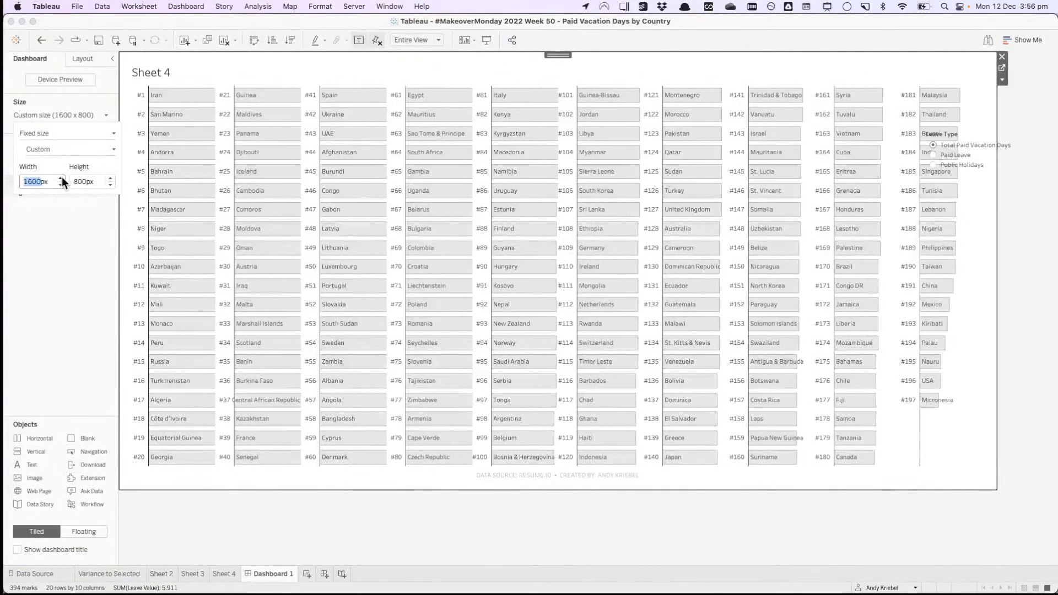
click(980, 148)
drag(982, 125, 488, 68)
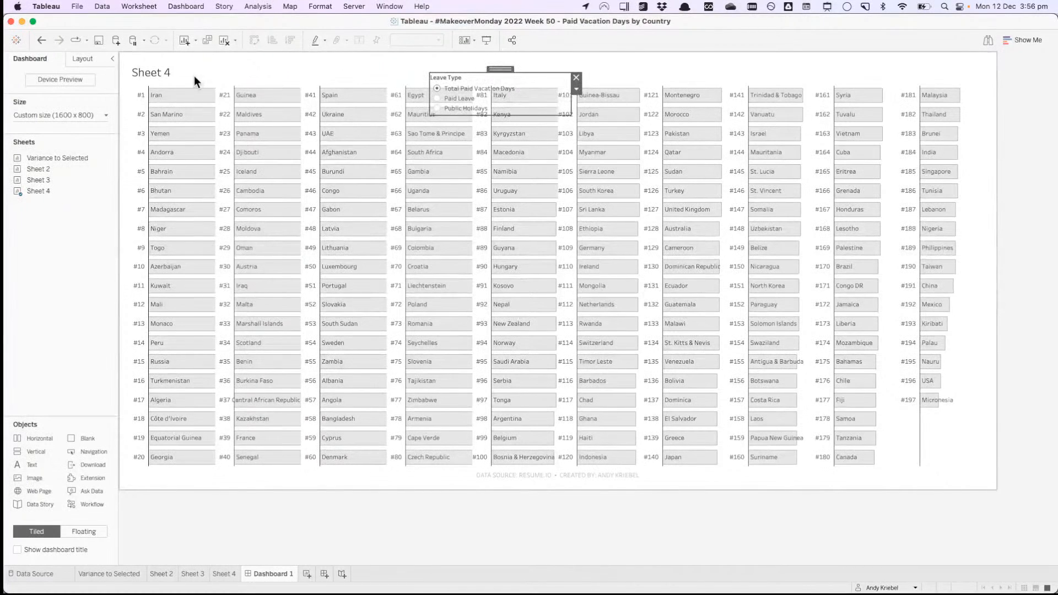
Step: Replace Sheet 4's title text with the inserted Leave Type parameter and apply it
click(178, 74)
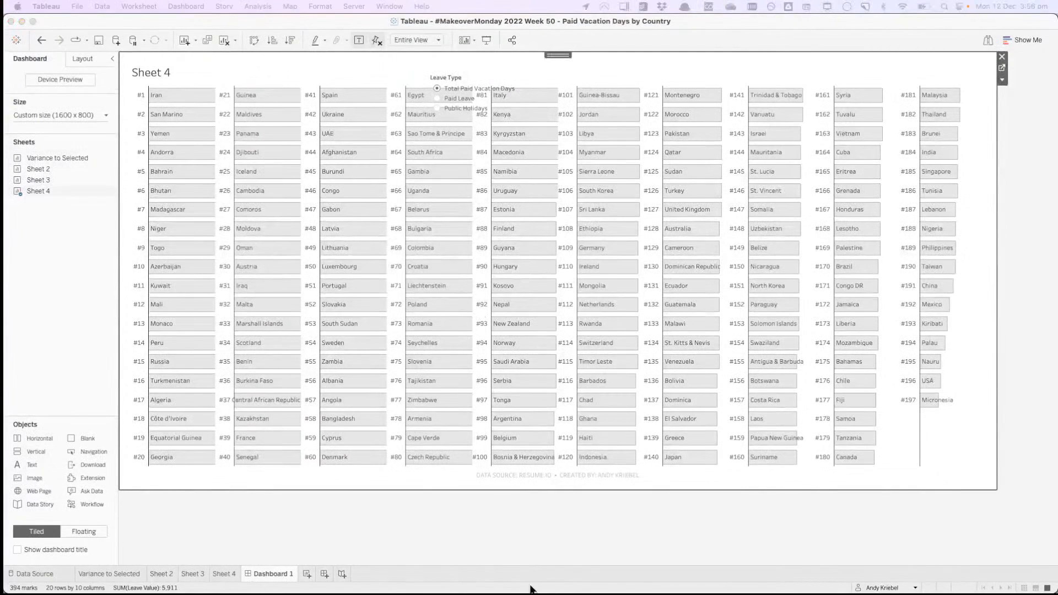
drag(3, 196, 333, 183)
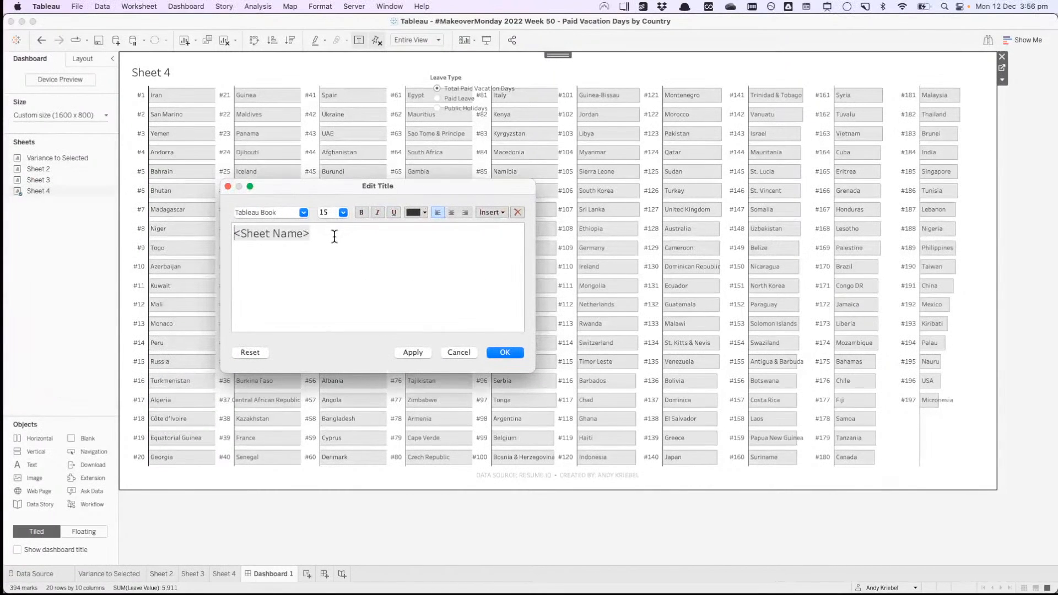
key(super+a)
click(498, 212)
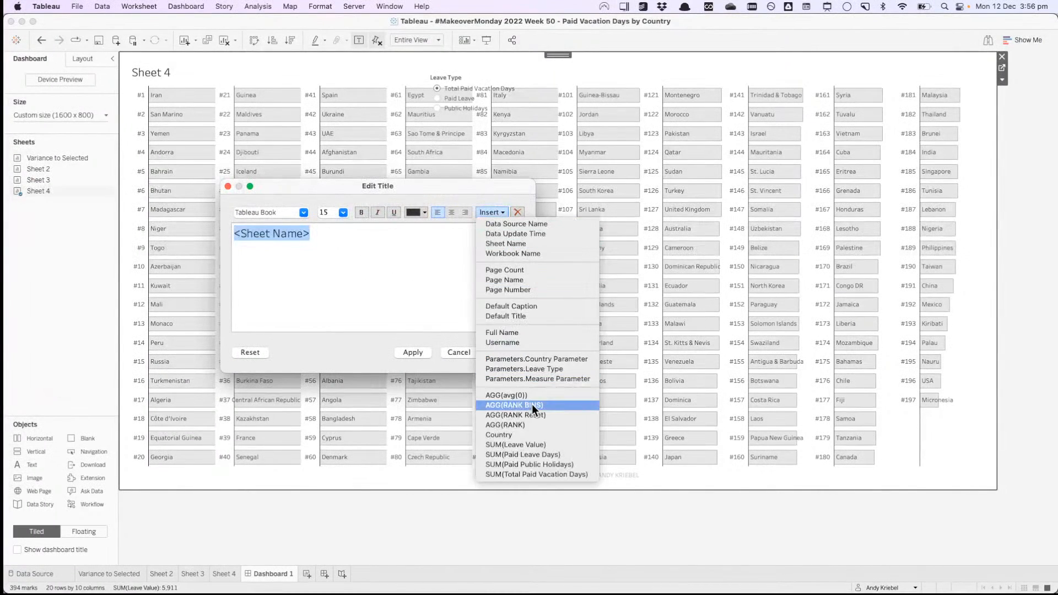
click(541, 368)
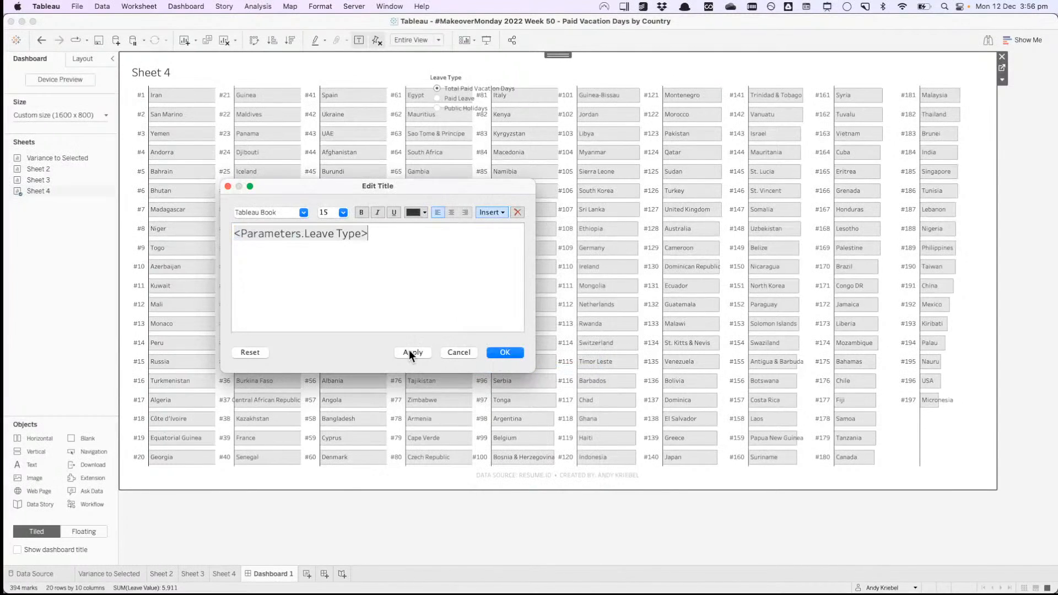
click(409, 352)
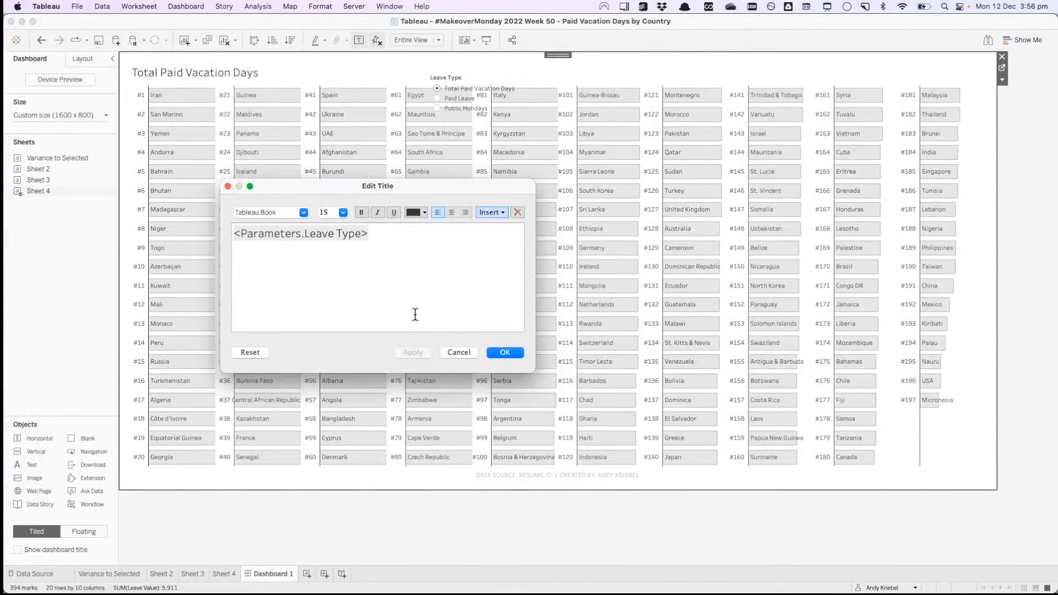
text(BY COUTNRY)
key(BackSpace)
key(BackSpace)
key(BackSpace)
key(BackSpace)
text(NTRY)
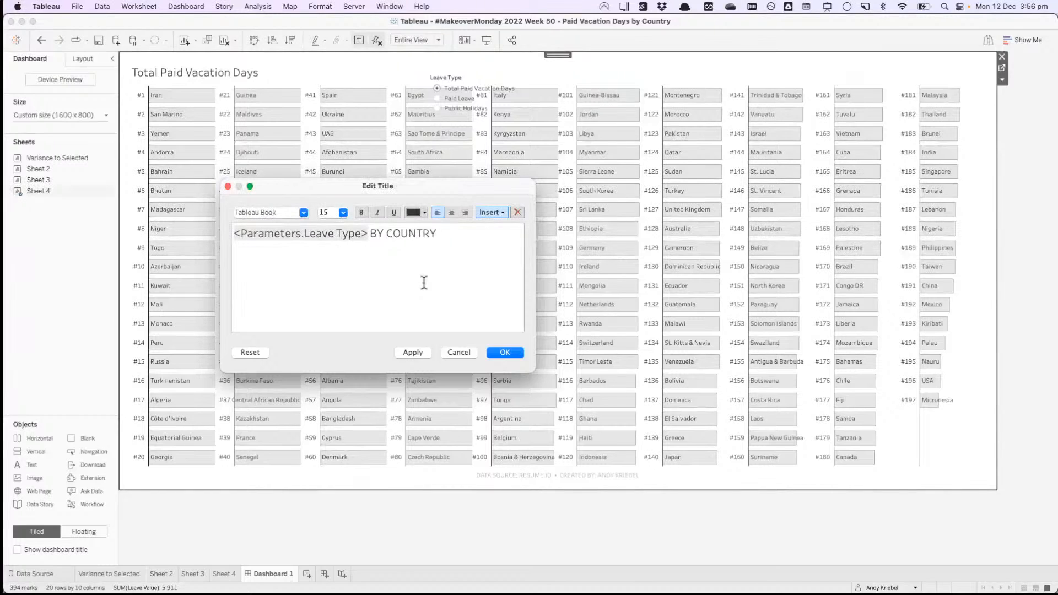
key(BackSpace)
key(BackSpace)
key(BackSpace)
key(BackSpace)
key(BackSpace)
key(BackSpace)
key(BackSpace)
key(BackSpace)
key(BackSpace)
key(BackSpace)
key(BackSpace)
text(by Cou)
Step: Reword the title as "Which countries have the most <Parameters.Leave Type>?", removing the leftover text after the parameter
key(super+Left)
text(Which countr)
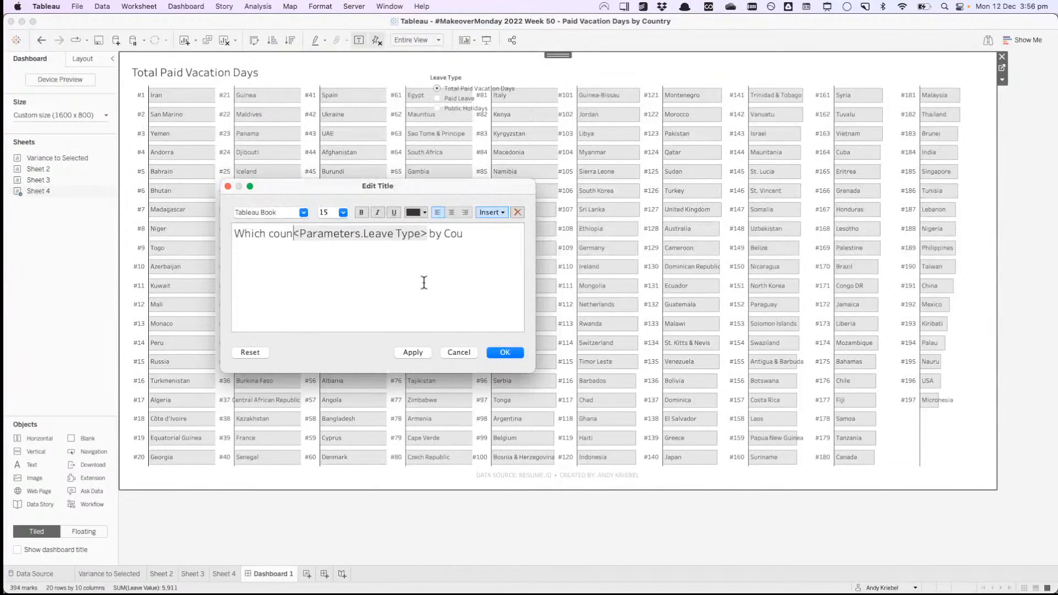
text(ies ha)
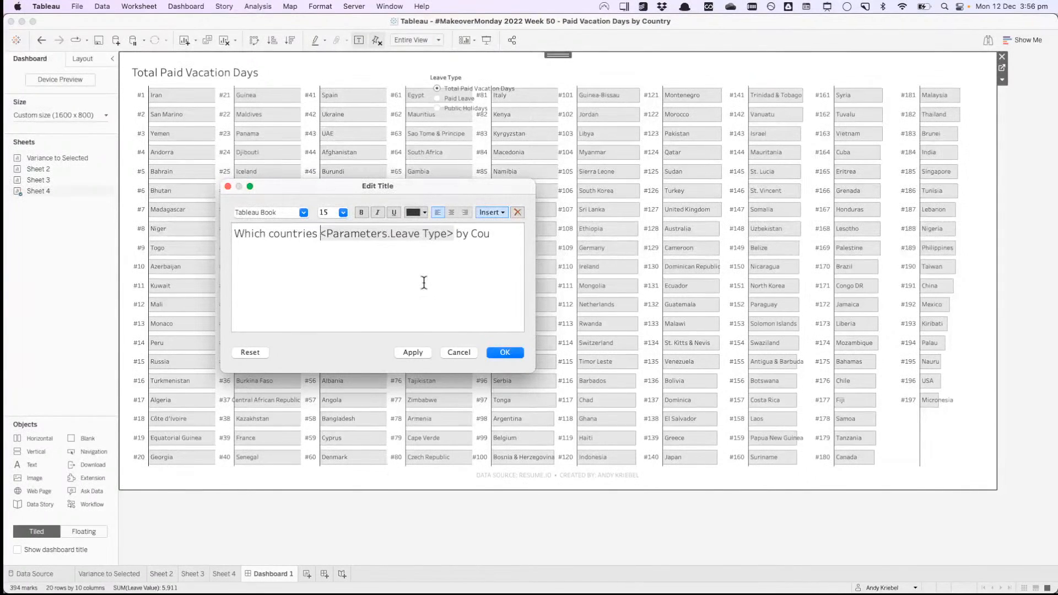
text(ve the most)
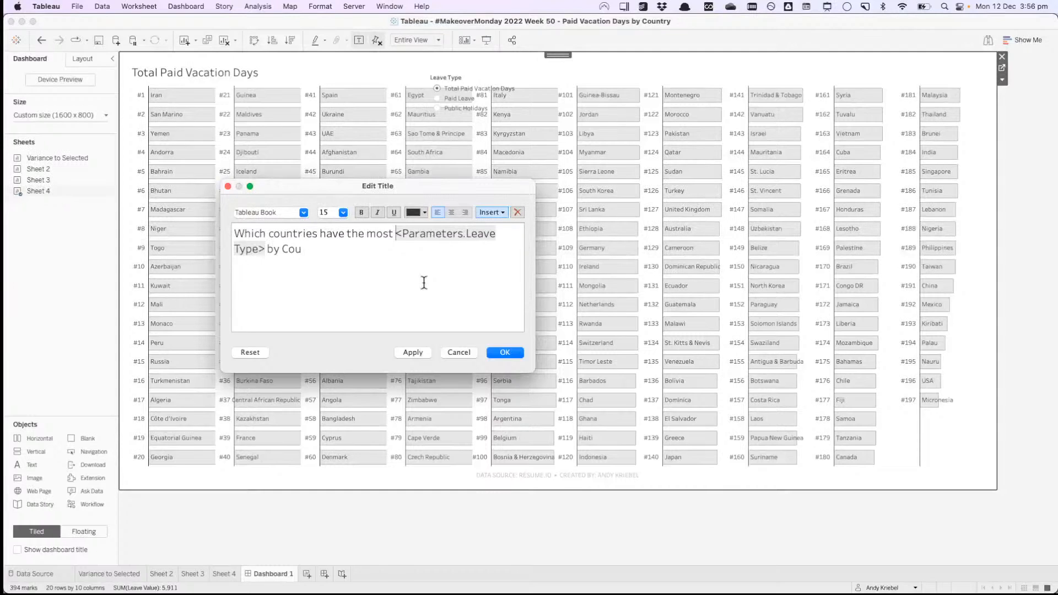
key(BackSpace)
key(BackSpace)
key(BackSpace)
key(BackSpace)
key(BackSpace)
key(BackSpace)
key(BackSpace)
text(?)
Step: Capitalise the words "Countries" and "Have" in the title
click(274, 234)
key(BackSpace)
text(C)
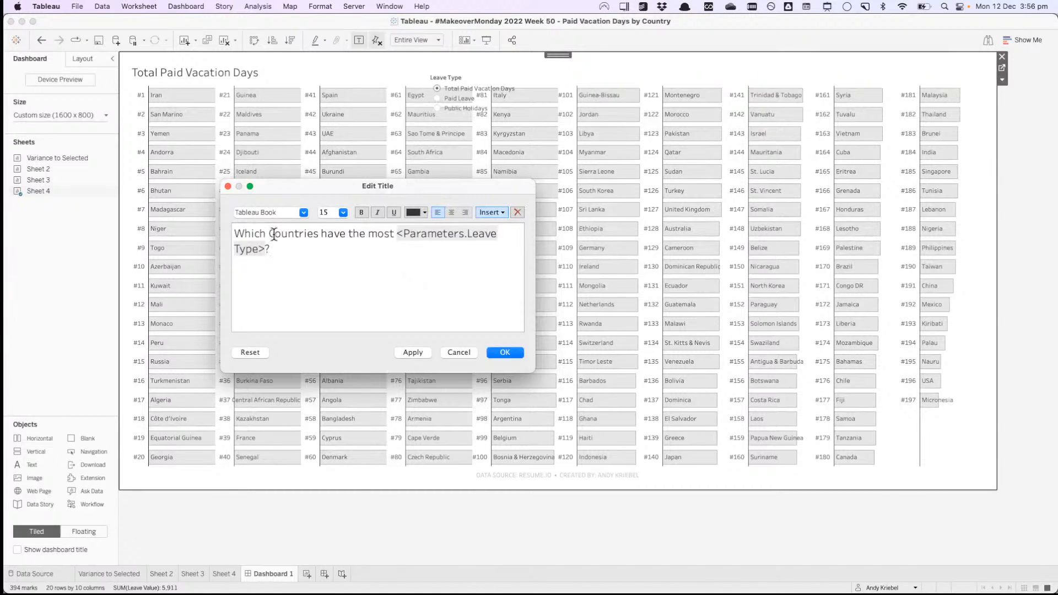
key(BackSpace)
text(H)
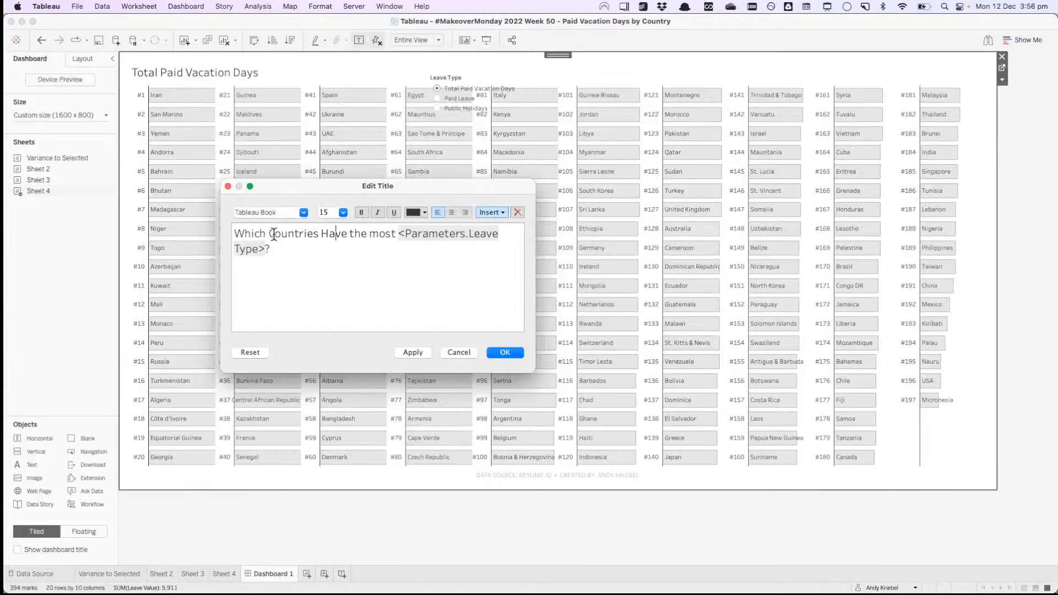
Step: Copy the whole title text, switch to Chrome and open the bookmarked Title Capitalization tool in a new tab
key(super+a)
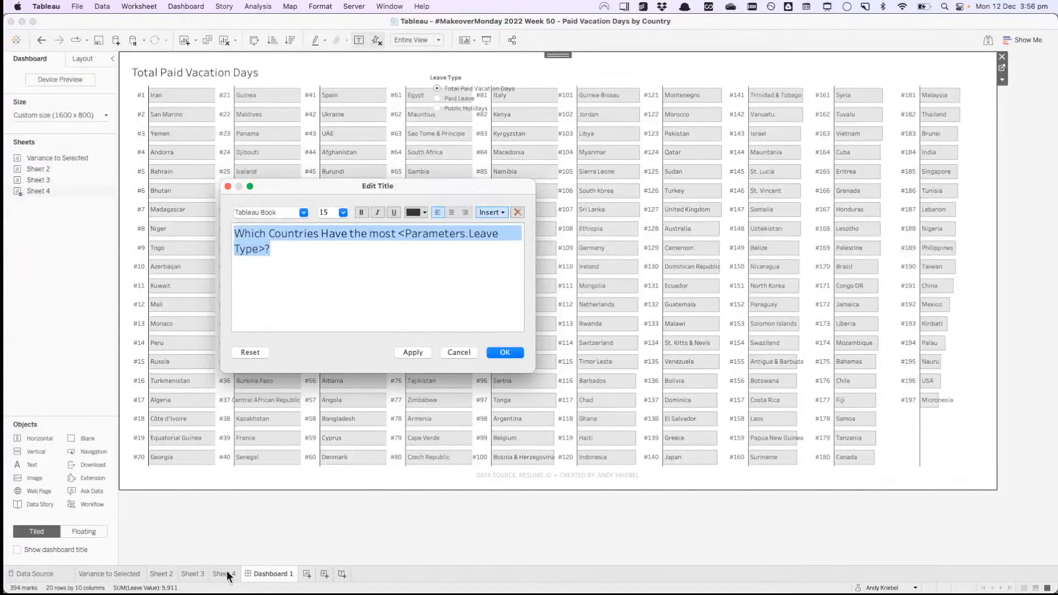
key(super+Tab)
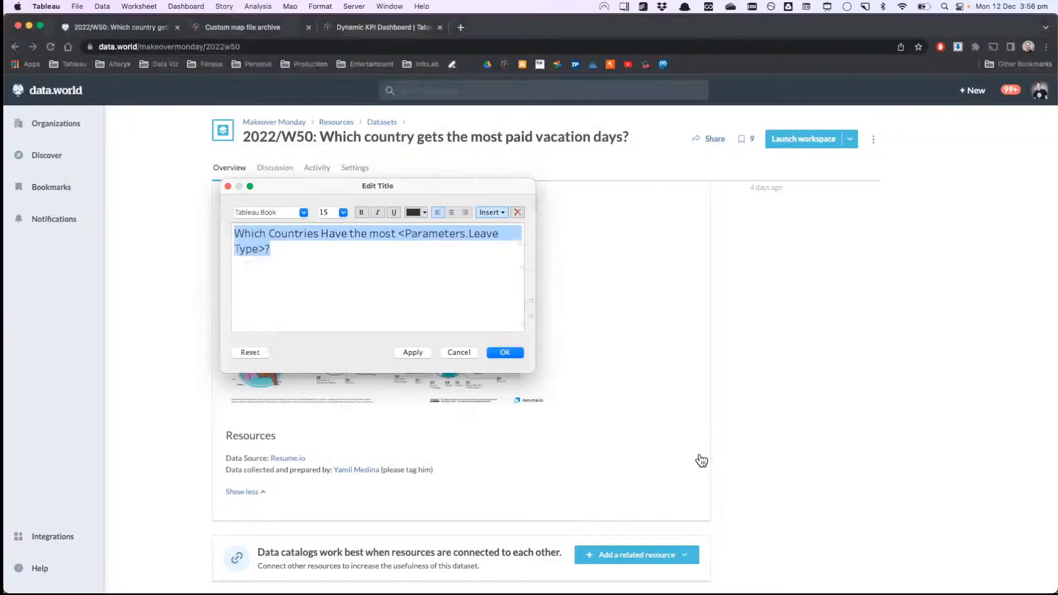
click(460, 28)
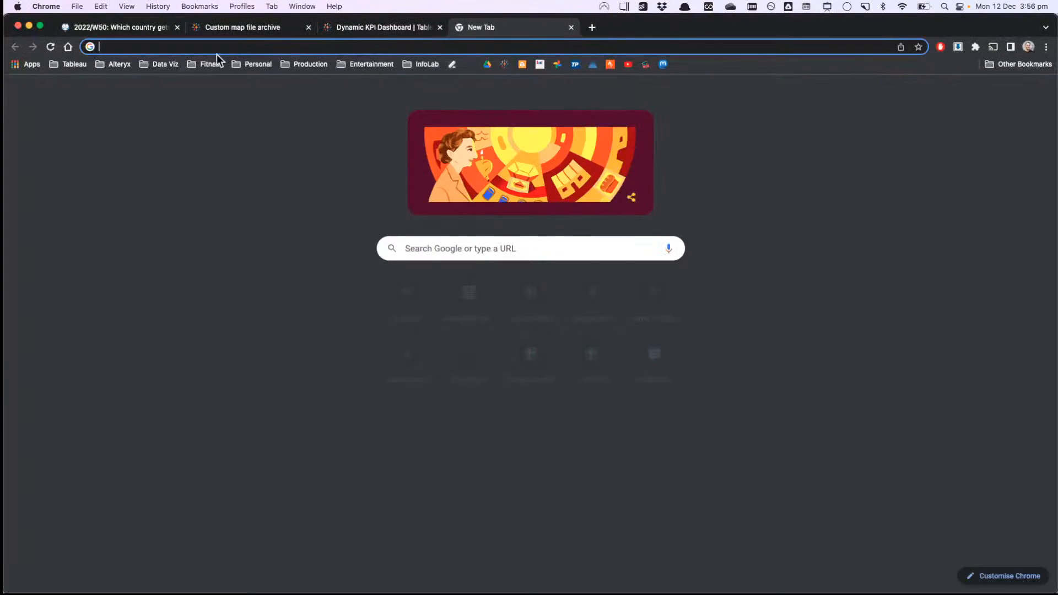
click(163, 61)
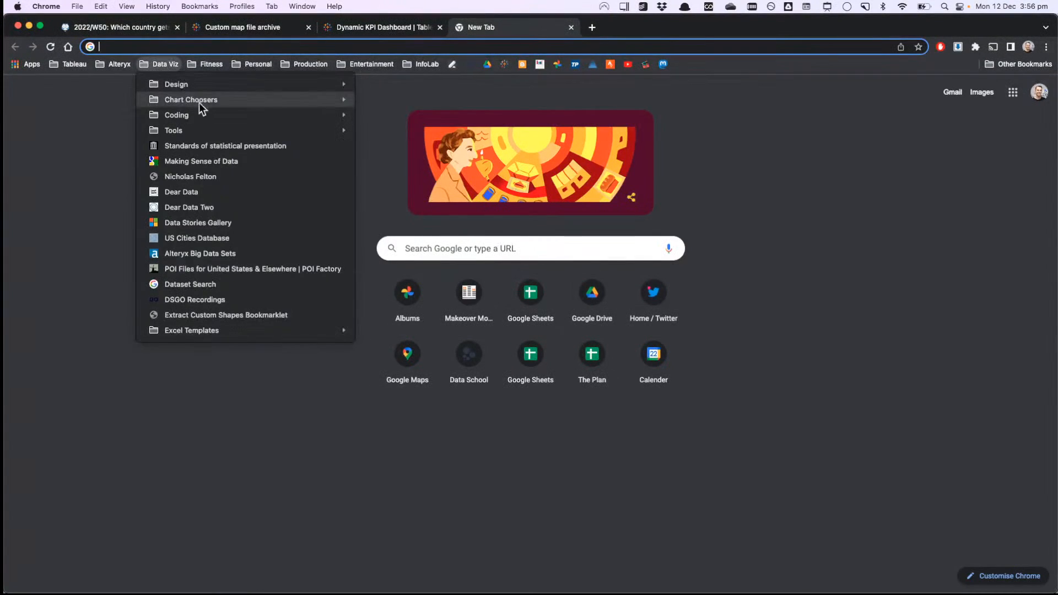
mouse_move(324, 88)
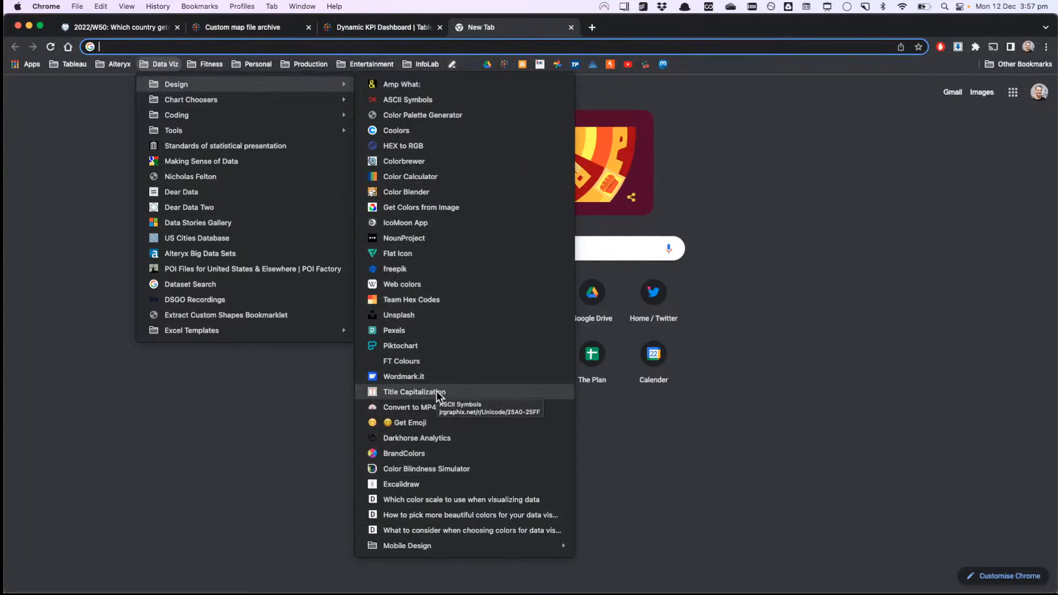
click(438, 393)
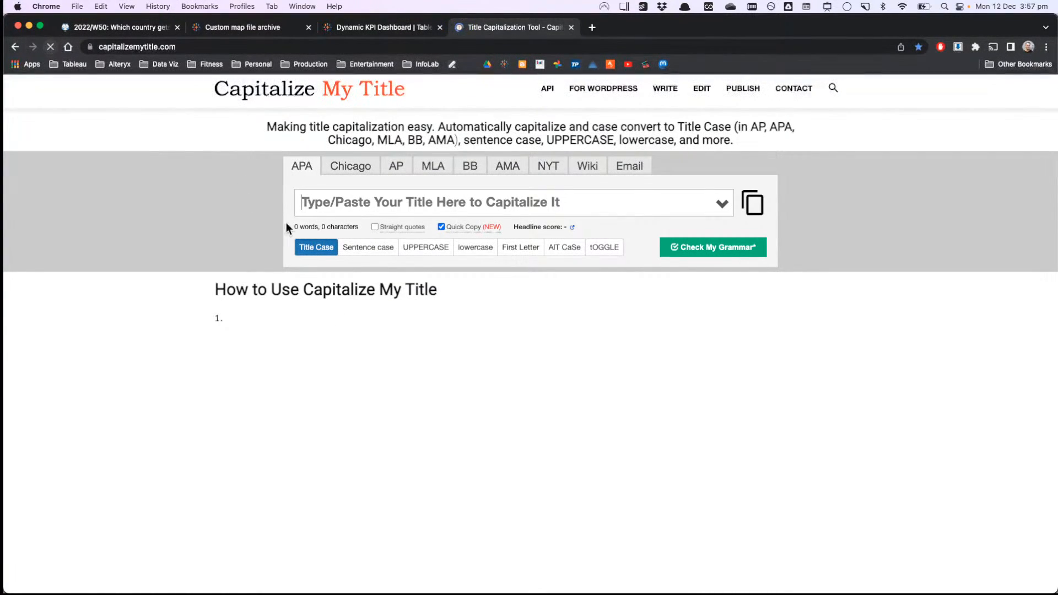
Step: Try to reload the hanging Capitalize My Title page
click(51, 48)
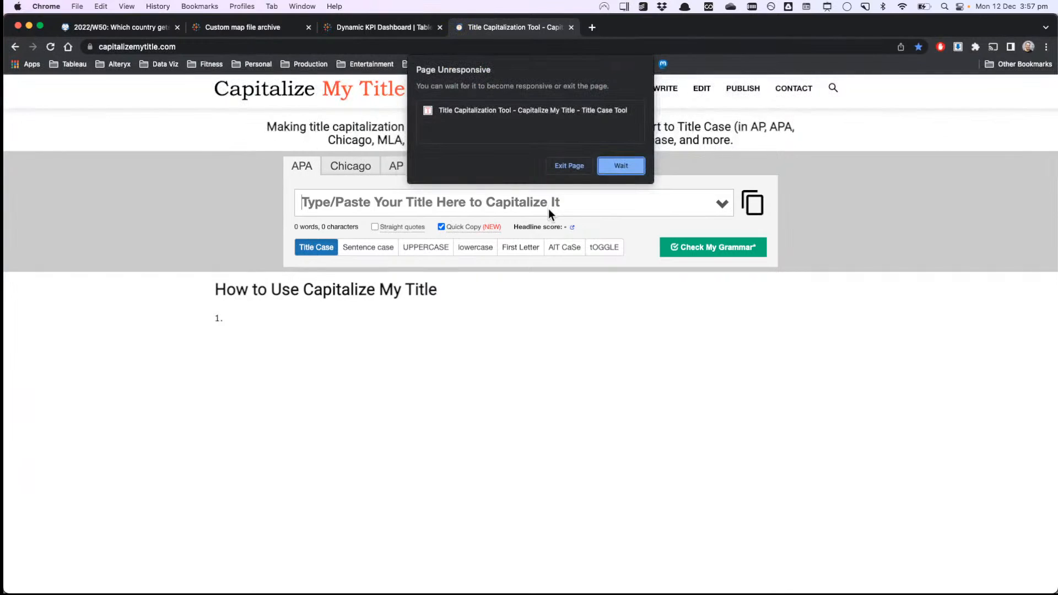
click(569, 165)
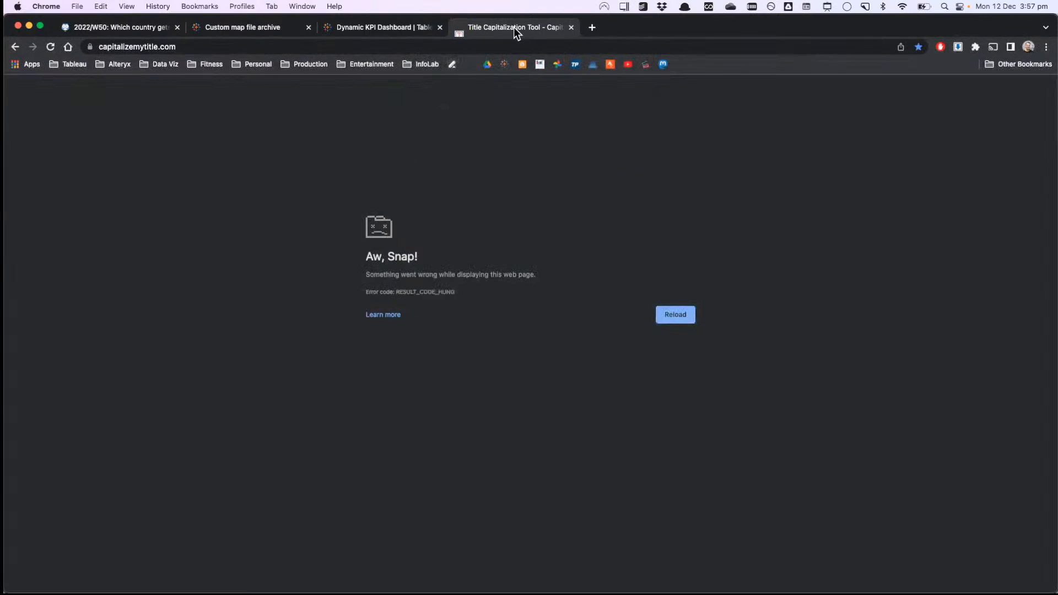
click(50, 46)
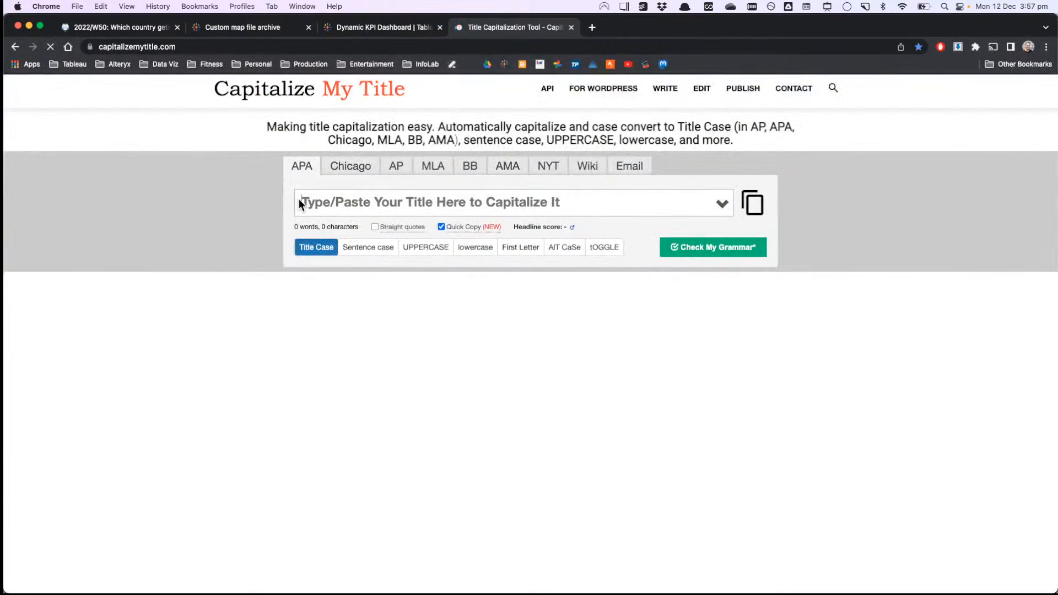
Step: Search the web for "title capitalization tool" and open the Title Case Converter site
click(301, 45)
text(titl)
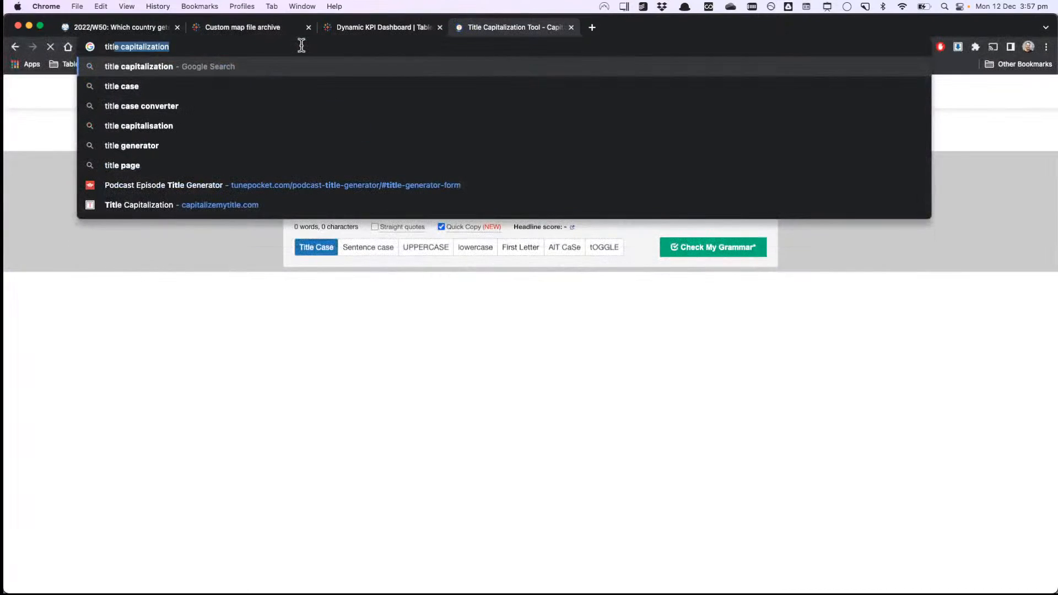
text(e capitalization tool)
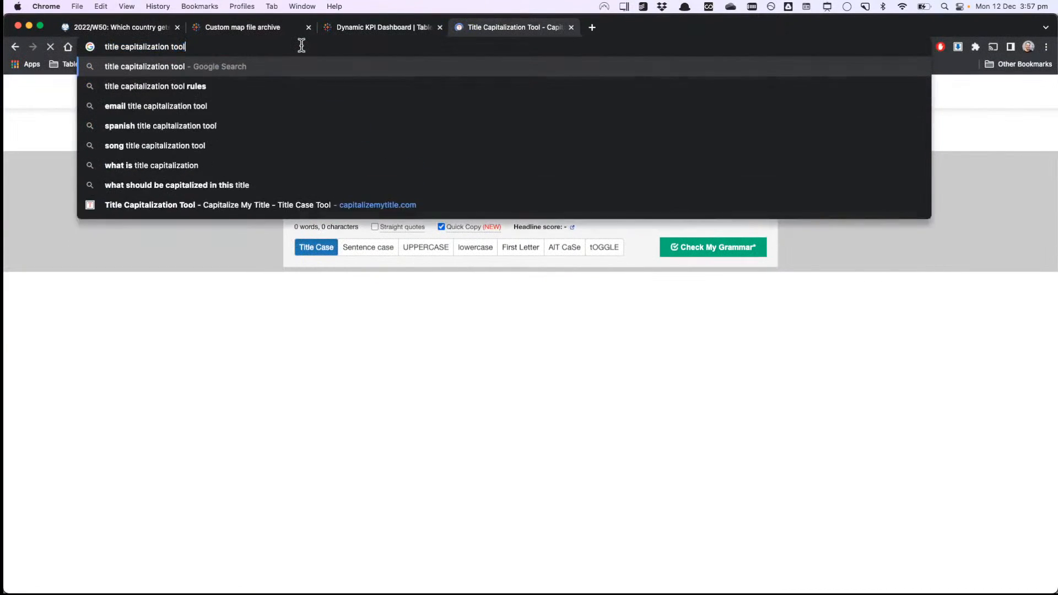
key(Return)
scroll(236, 420, down, 2)
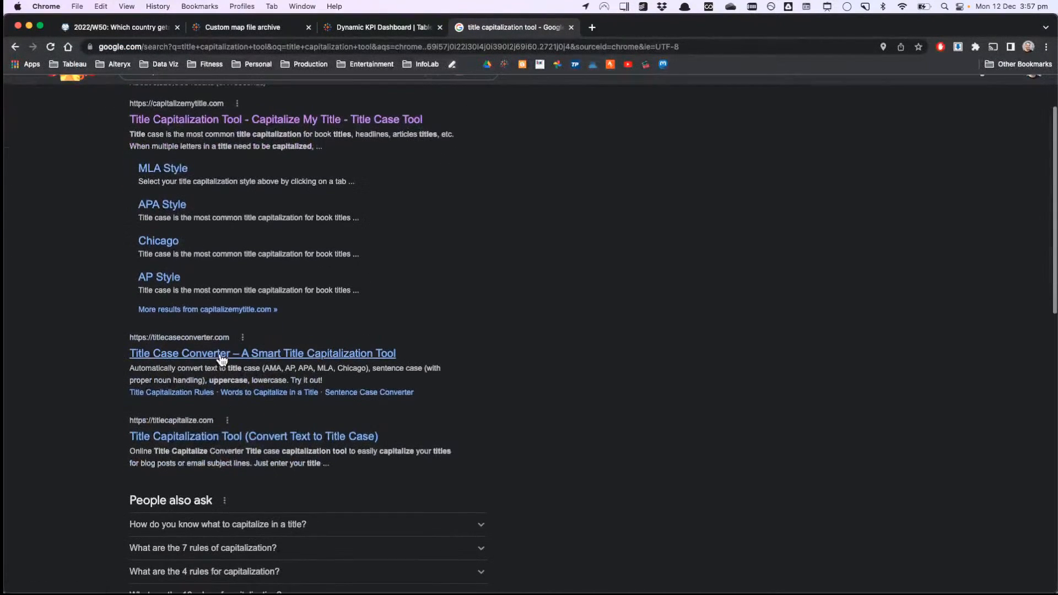
click(225, 355)
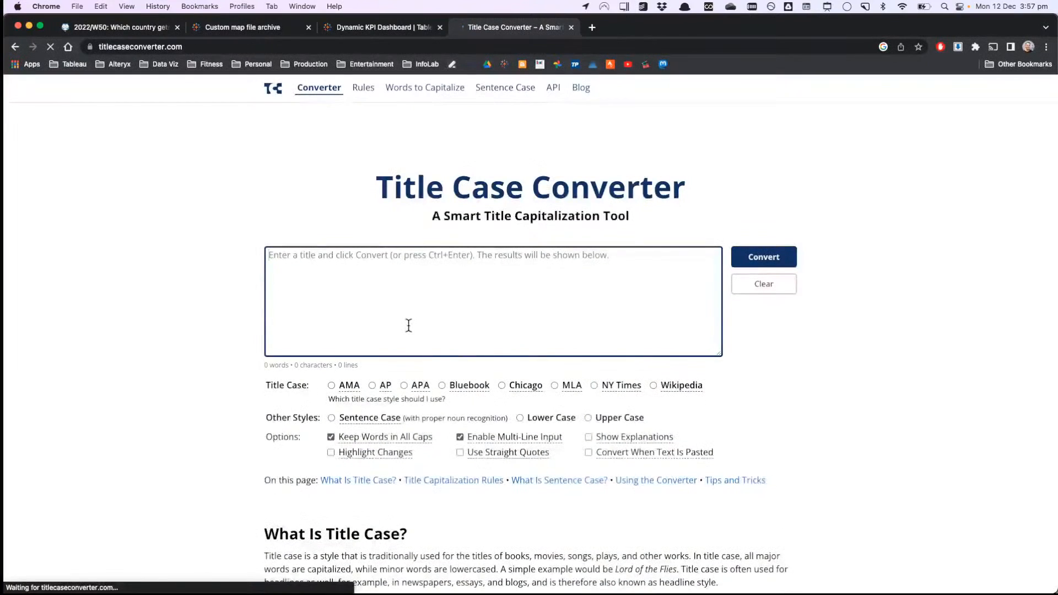
Step: Paste the copied title into the converter, remove the parameter part and convert "Which Countries Have the most" to title case
text(Which Countries Have the most <Parameters.Leave Type>?)
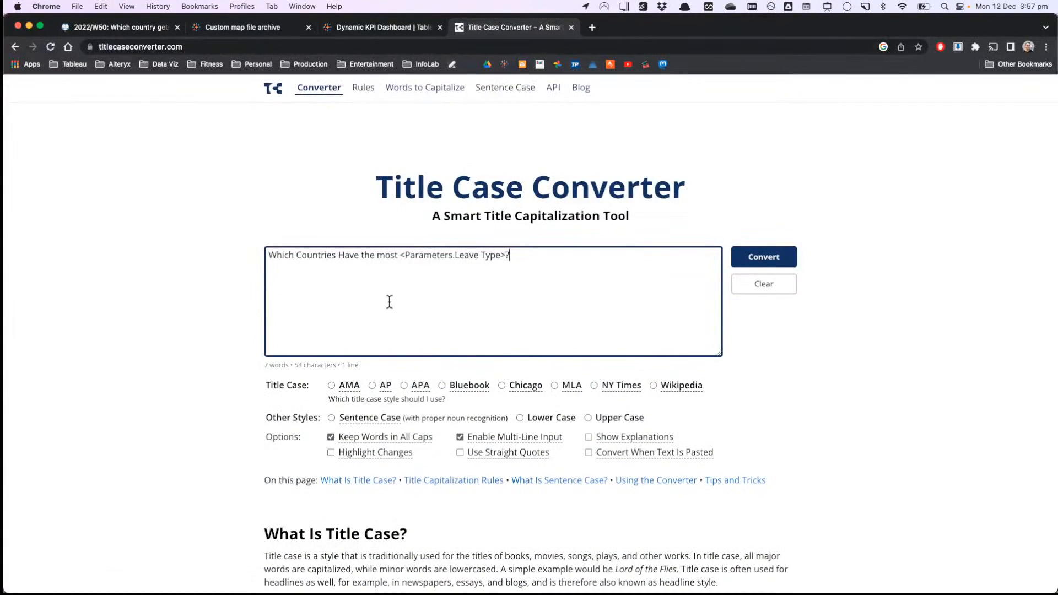
drag(397, 255, 583, 259)
key(BackSpace)
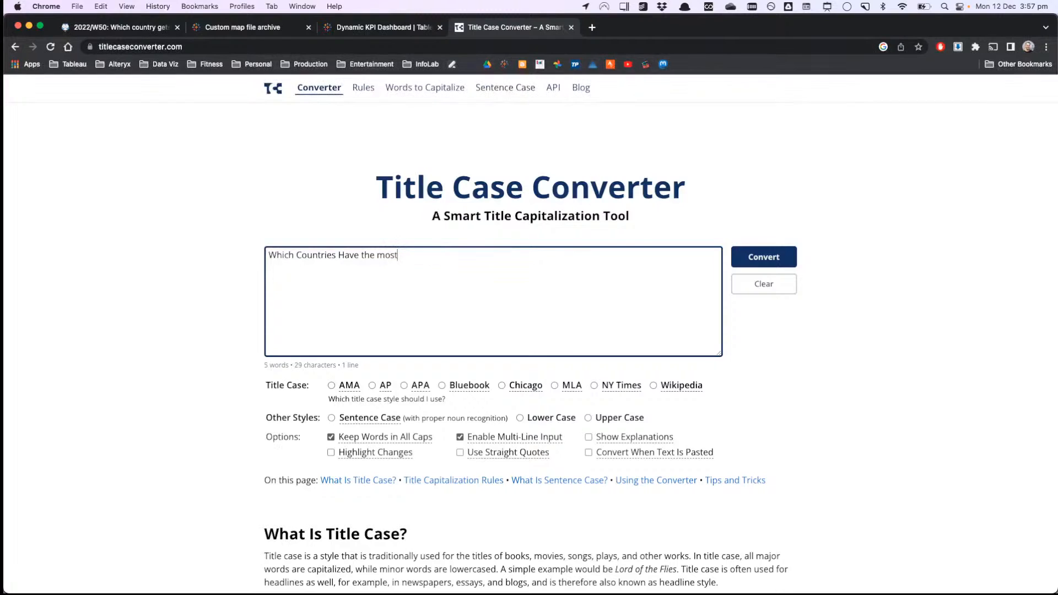
click(757, 263)
scroll(571, 375, down, 5)
mouse_move(426, 411)
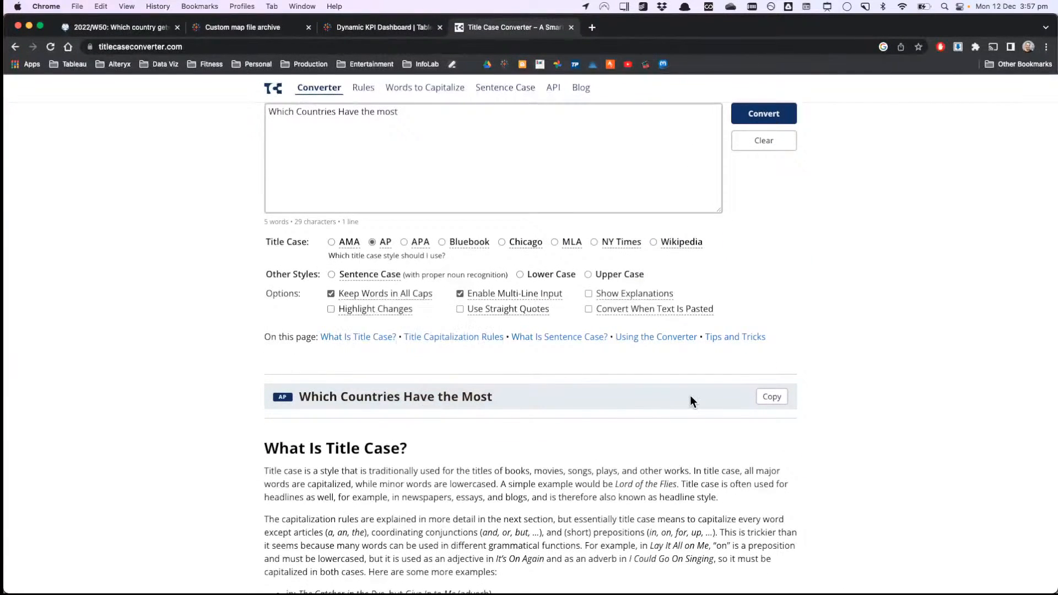
Step: Switch back to Tableau and capitalise "Most" in the title
key(super+Tab)
key(super+Tab)
key(super+Tab)
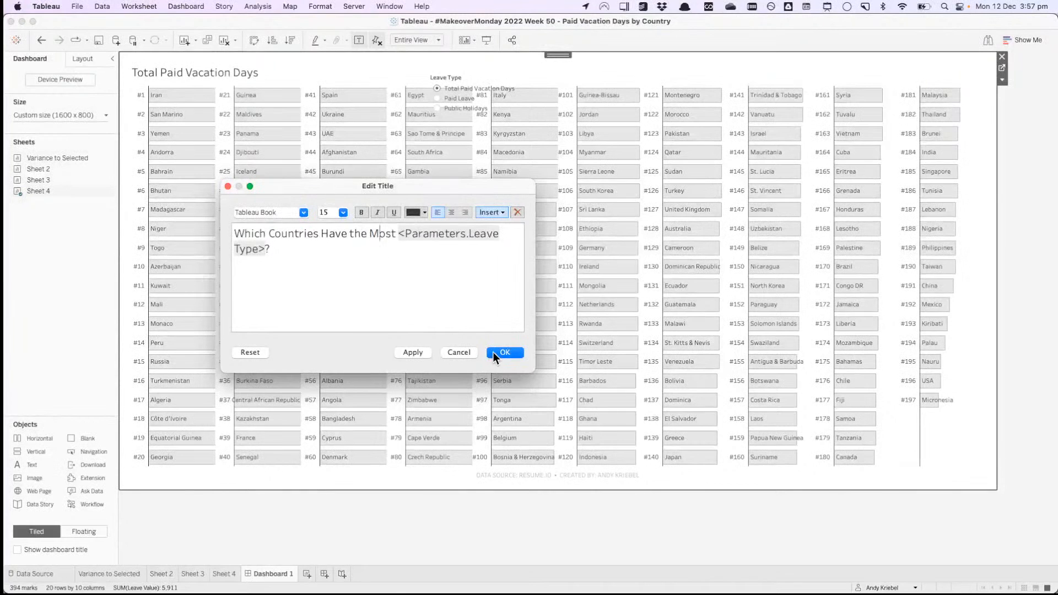
Step: Move the Leave Type parameter from the end of the title to its start, drop the question mark and add "by" after it
key(super+a)
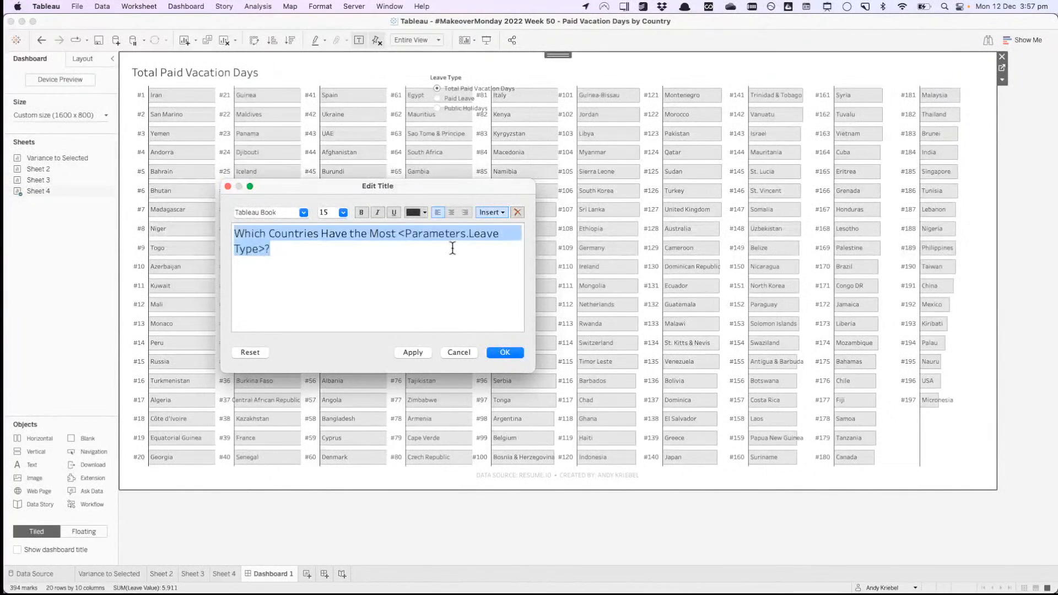
click(405, 233)
click(398, 233)
drag(398, 233, 373, 265)
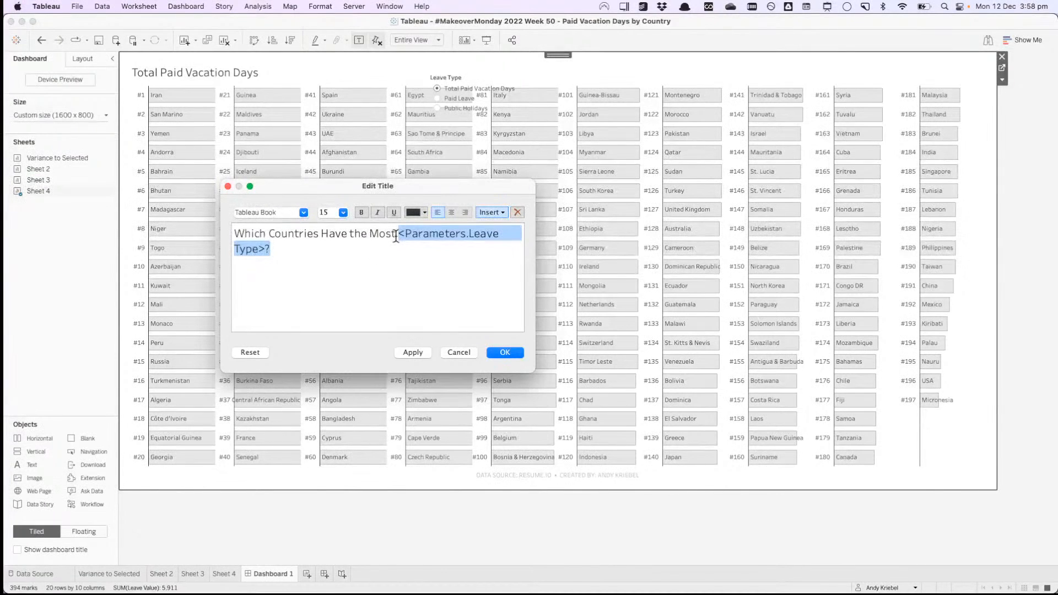
key(BackSpace)
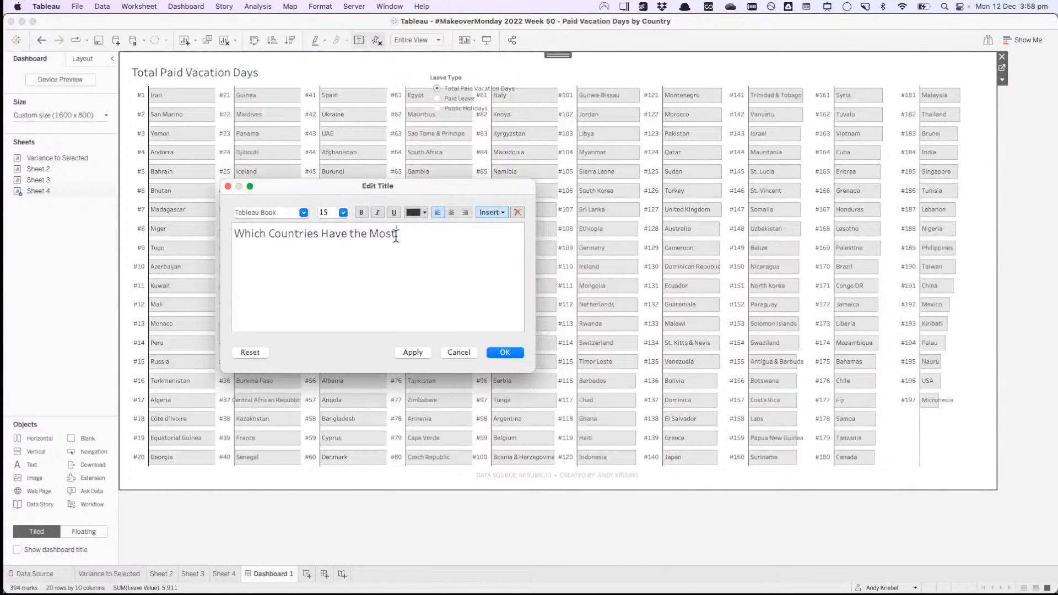
text(by )
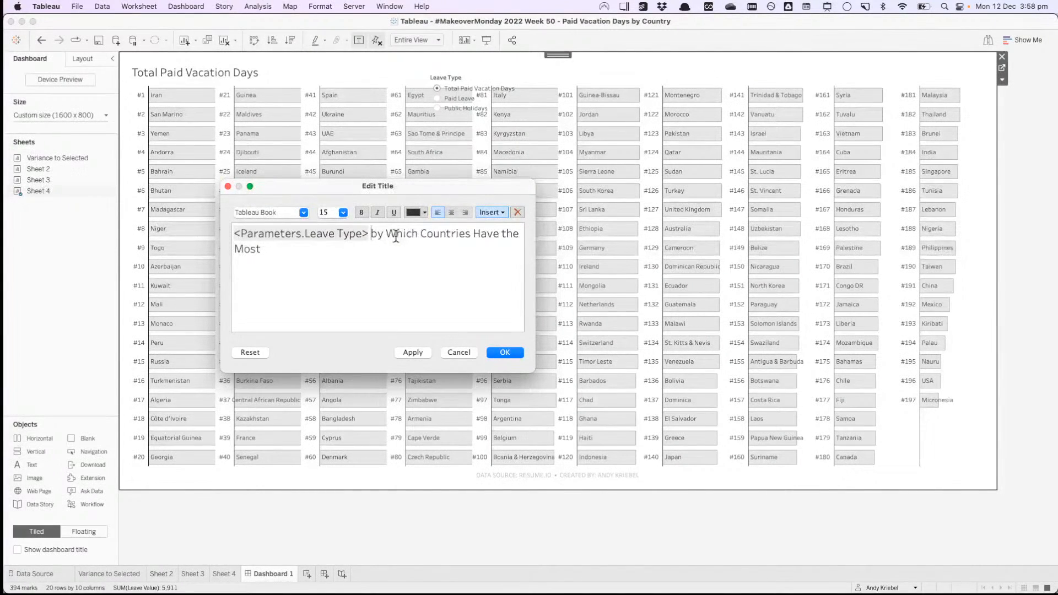
Step: Reword the title as "<Parameters.Leave Type> Ranked by Country", indent it with leading spaces and accept it
text(Ranked d)
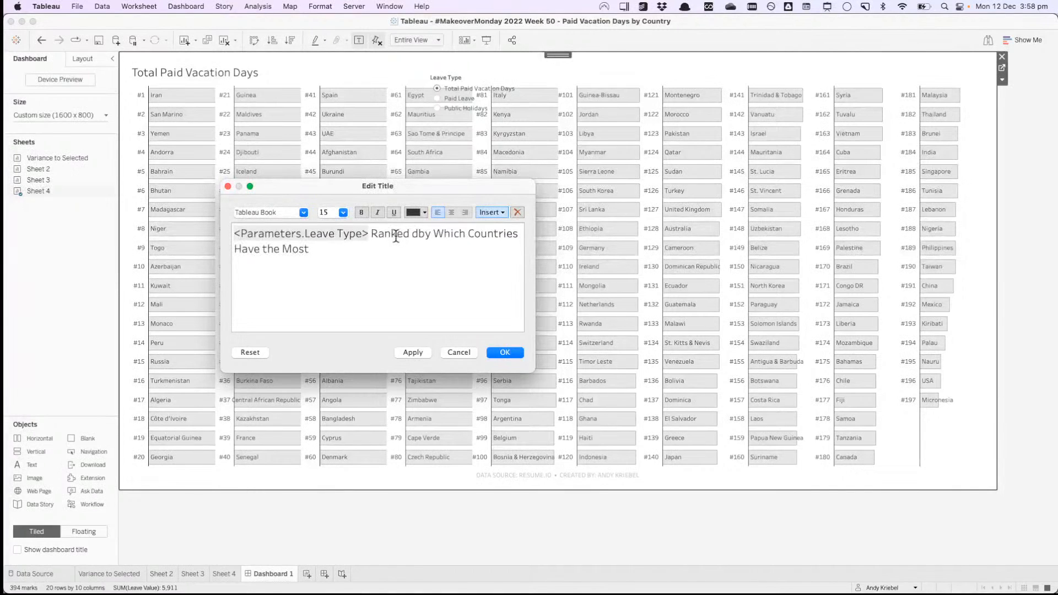
key(BackSpace)
key(shift+Right)
key(shift+Right)
key(shift+Down)
text(Country)
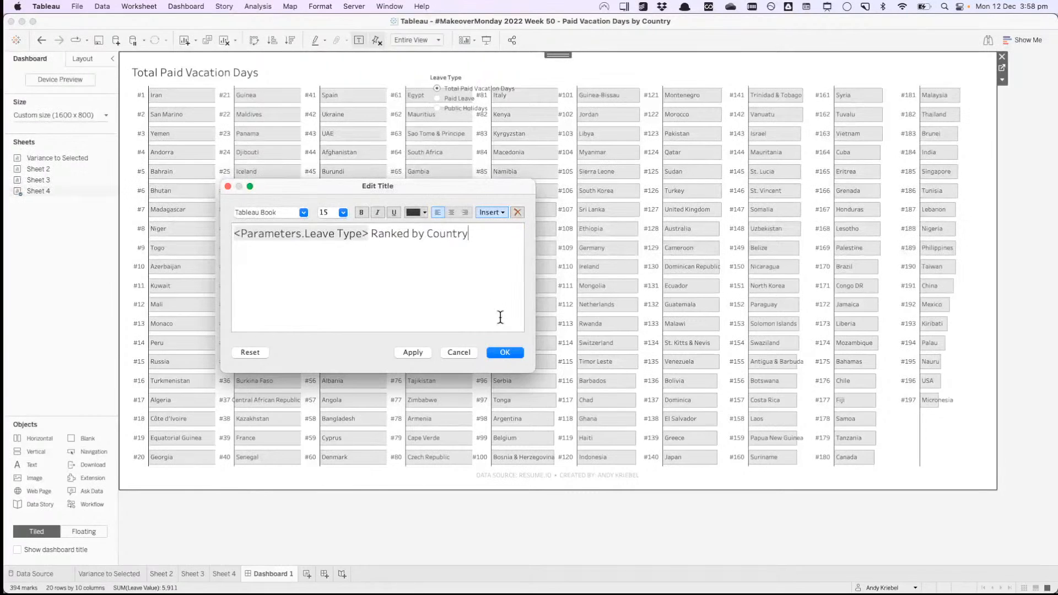
click(504, 353)
Step: Hide the title of the floating Leave Type parameter control
click(457, 76)
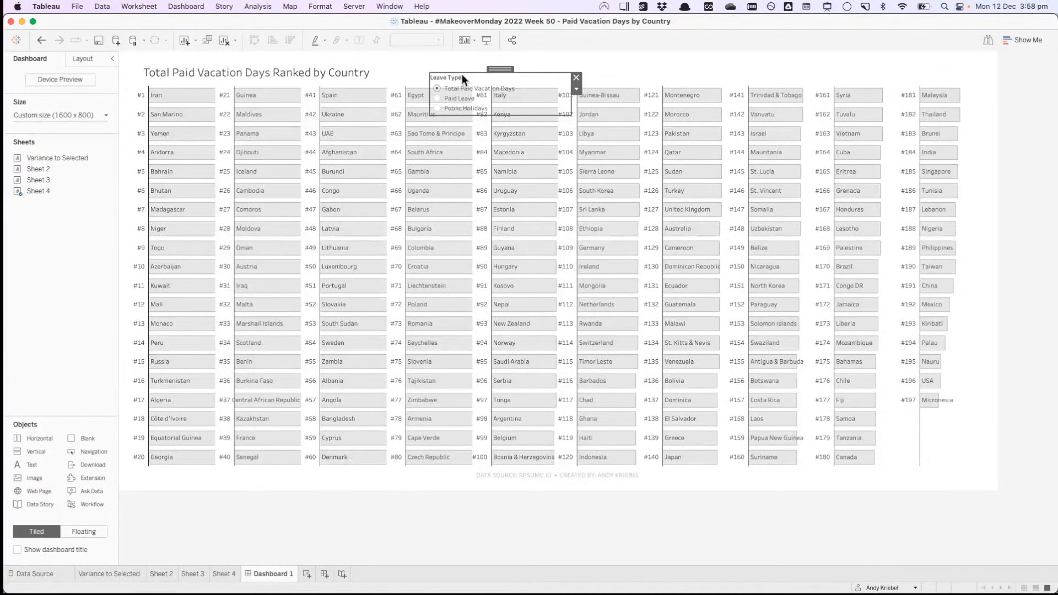
click(577, 89)
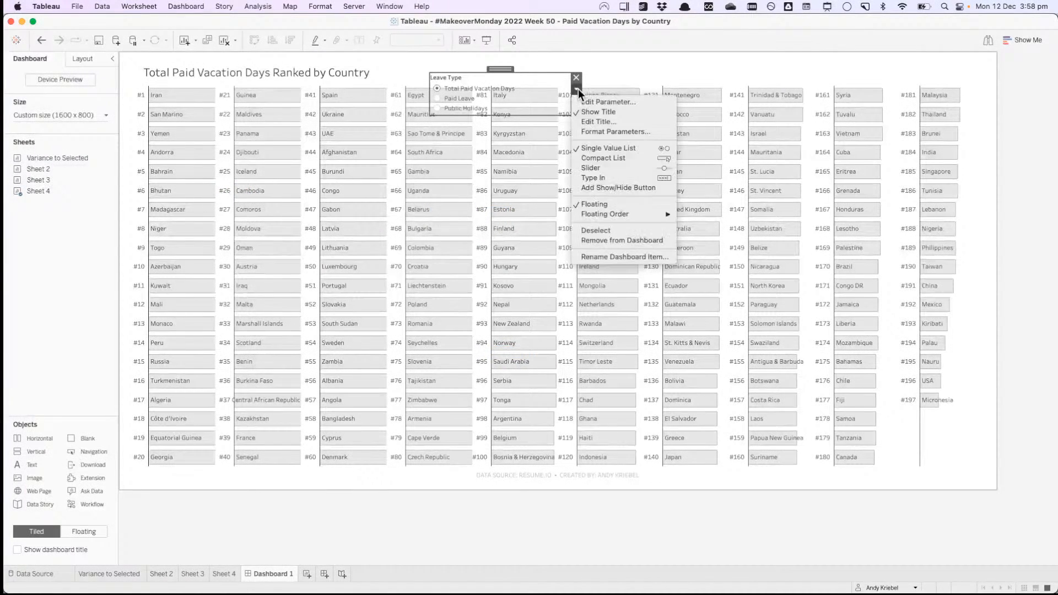
click(599, 112)
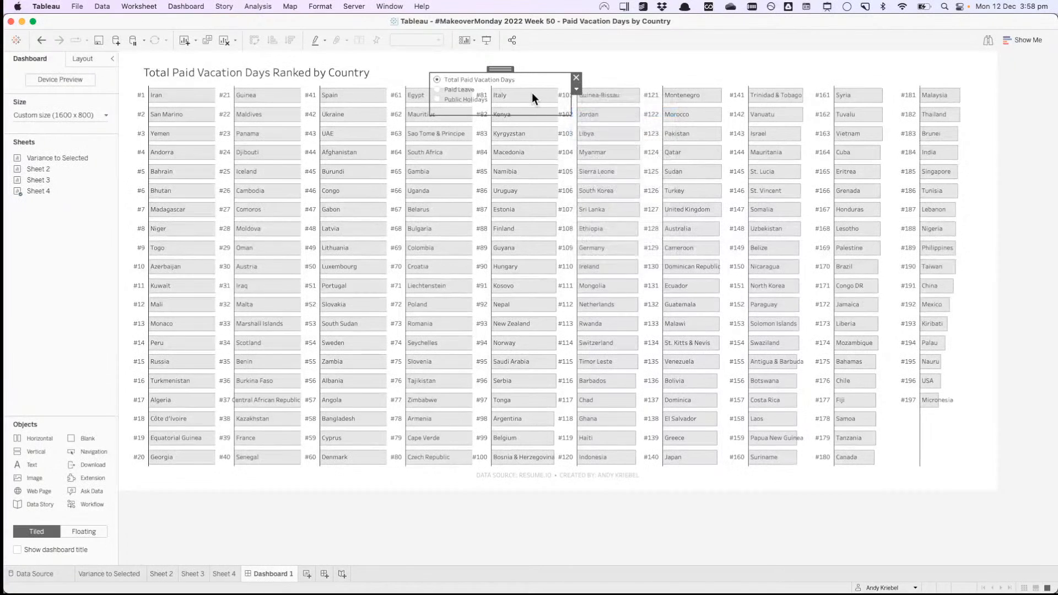
Step: Change the Leave Type control to a compact list, shrink it to its arrow and place it just before the chart title
click(577, 90)
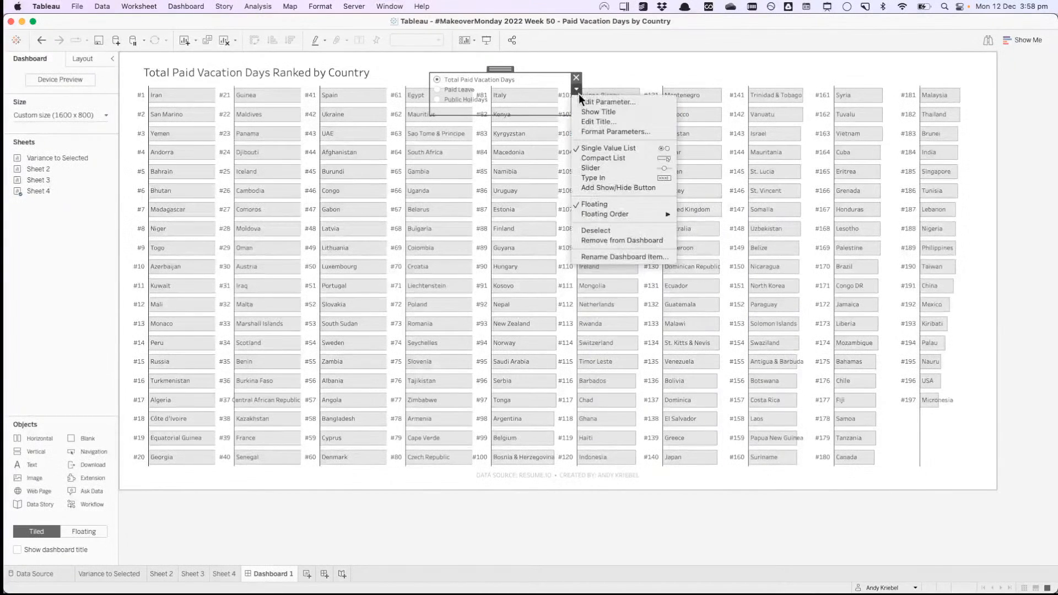
click(611, 160)
drag(571, 114, 131, 62)
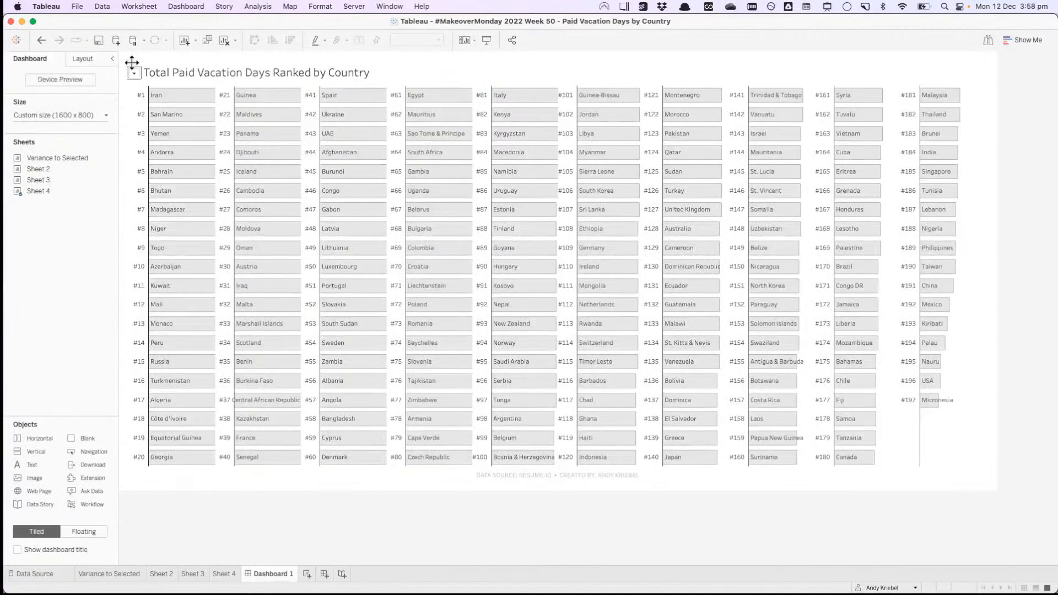
Step: Add more leading spaces to the chart title and nudge the Leave Type arrow closer to its text
double_click(173, 73)
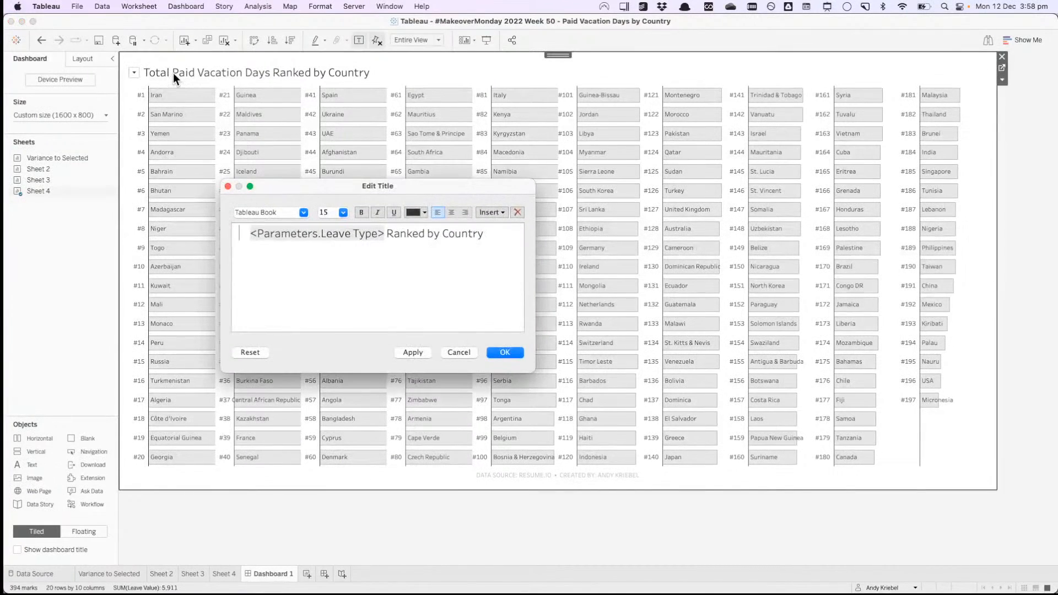
click(503, 350)
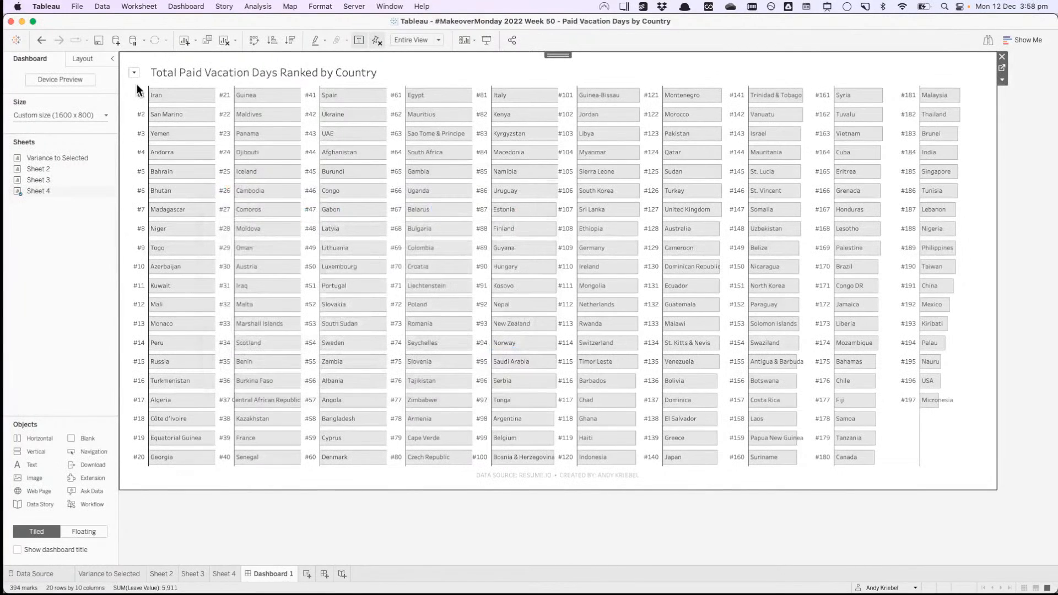
click(127, 78)
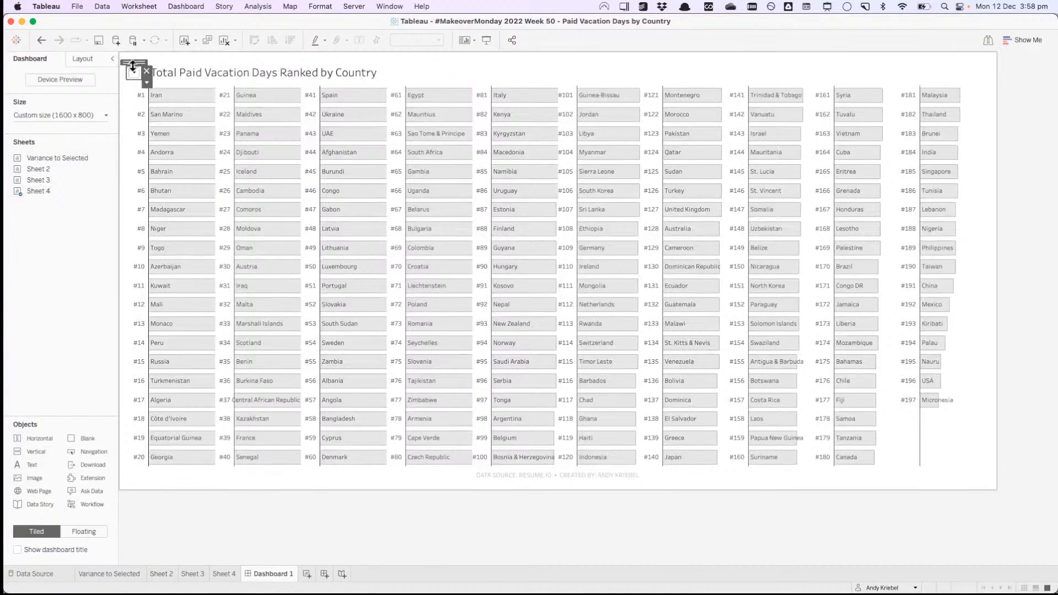
drag(133, 63, 142, 63)
Step: Set the Leave Type parameter to Paid Leave and save the workbook
click(143, 71)
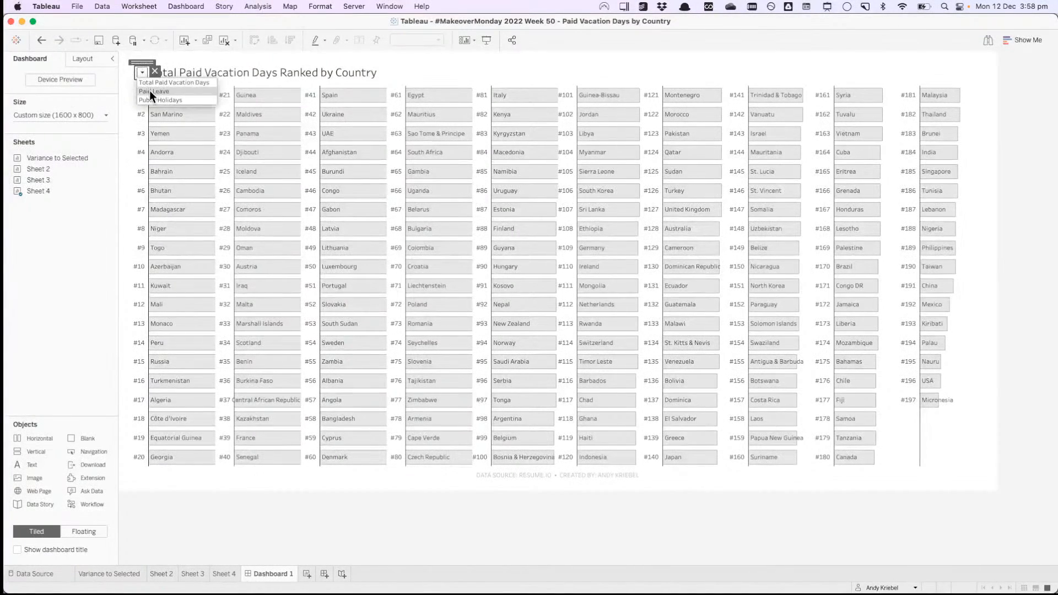
click(150, 91)
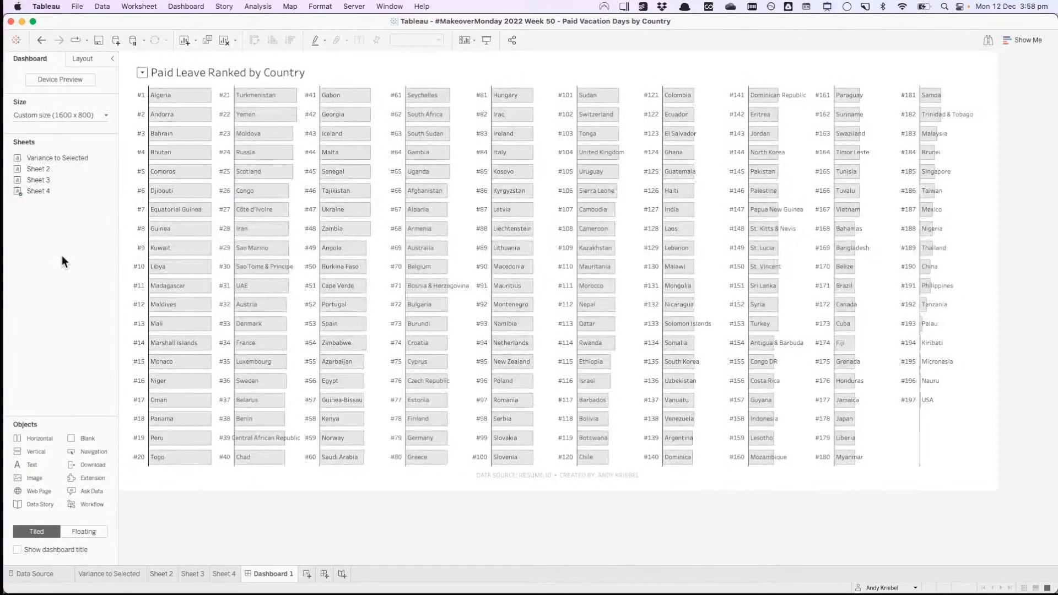
key(super+s)
Step: Preview the dashboard in presentation mode, switching Leave Type to Public Holidays and to Total Paid Vacation Days
click(486, 40)
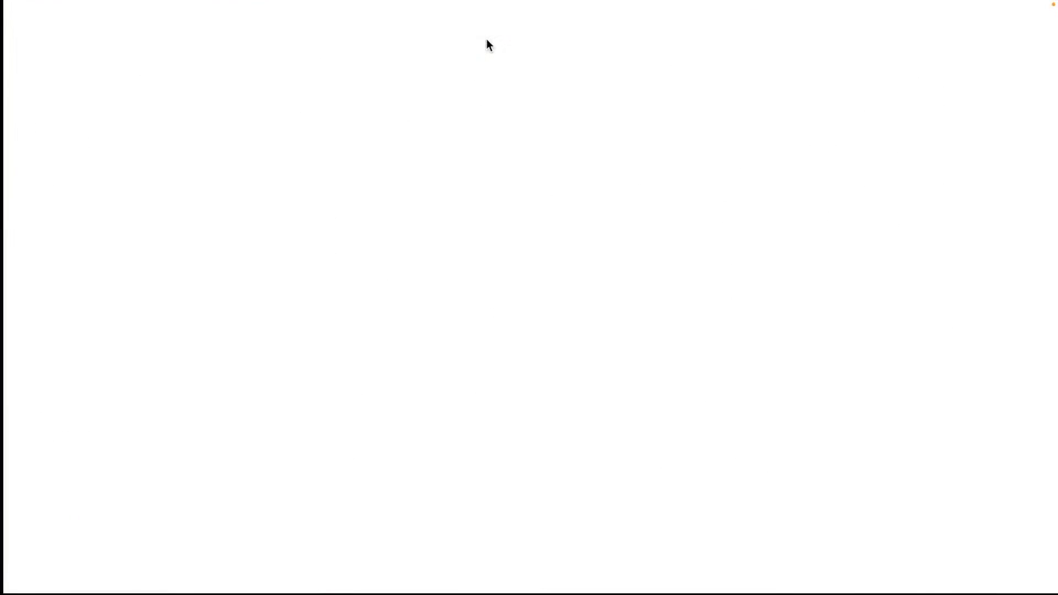
click(114, 91)
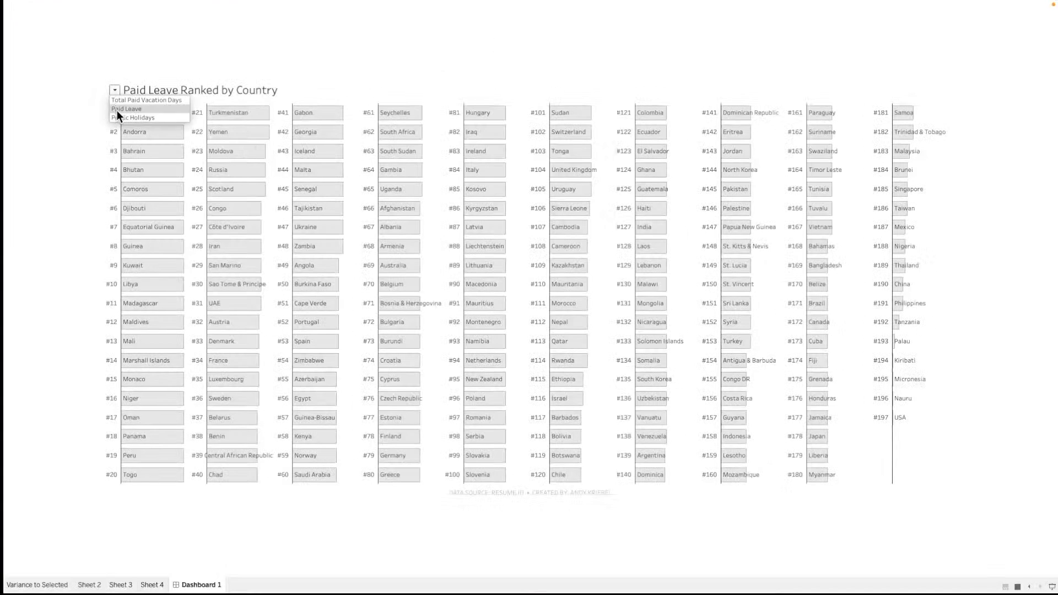
click(118, 116)
click(115, 90)
click(118, 99)
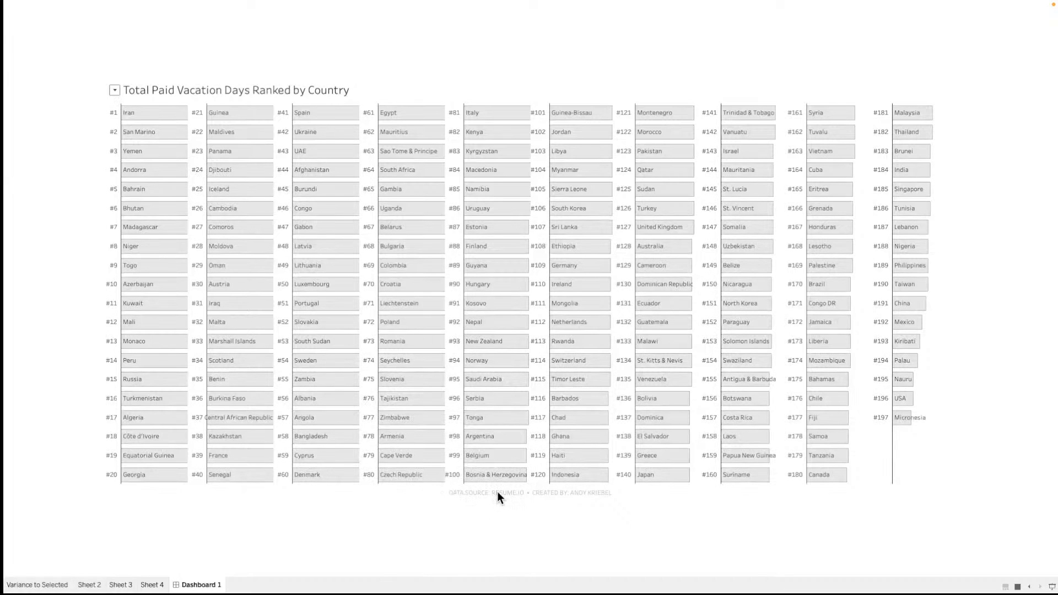
mouse_move(539, 160)
key(Escape)
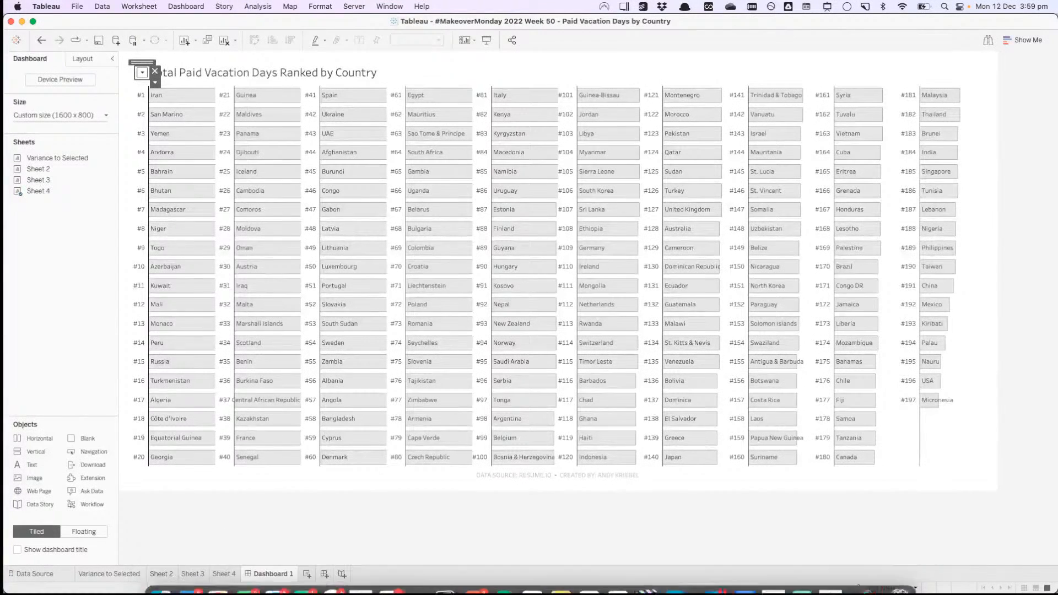
Step: On Sheet 4, show the avg(0) axis and set its range to a fixed start of -20 with an automatic end
click(224, 574)
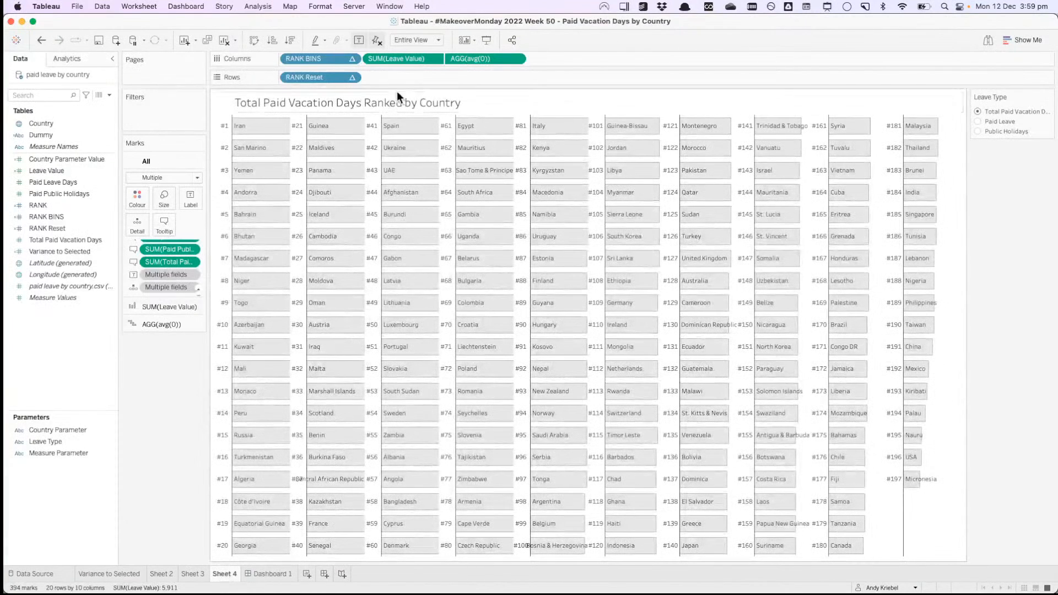
click(518, 58)
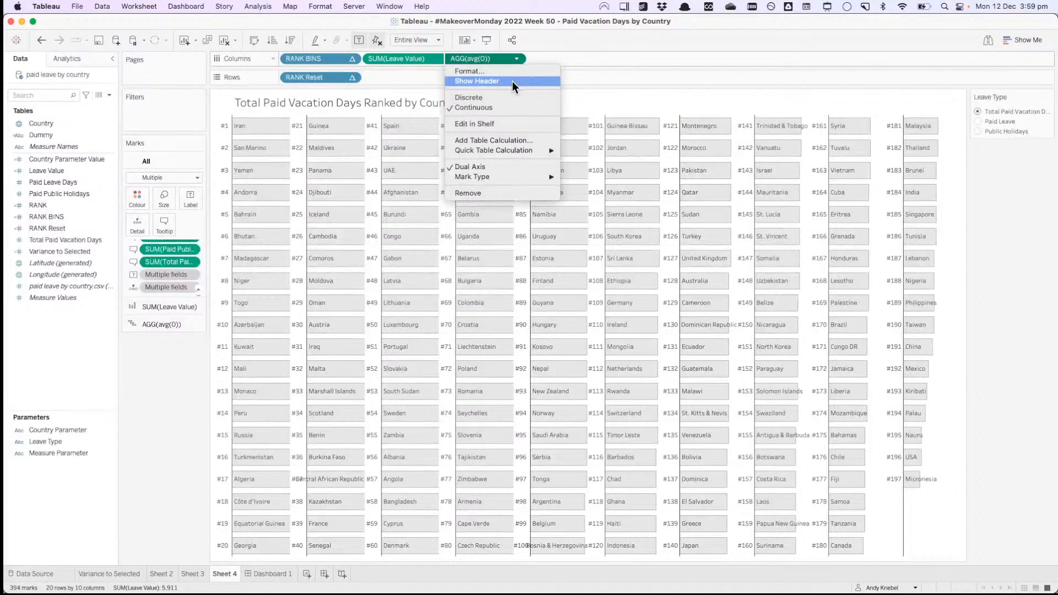
click(511, 81)
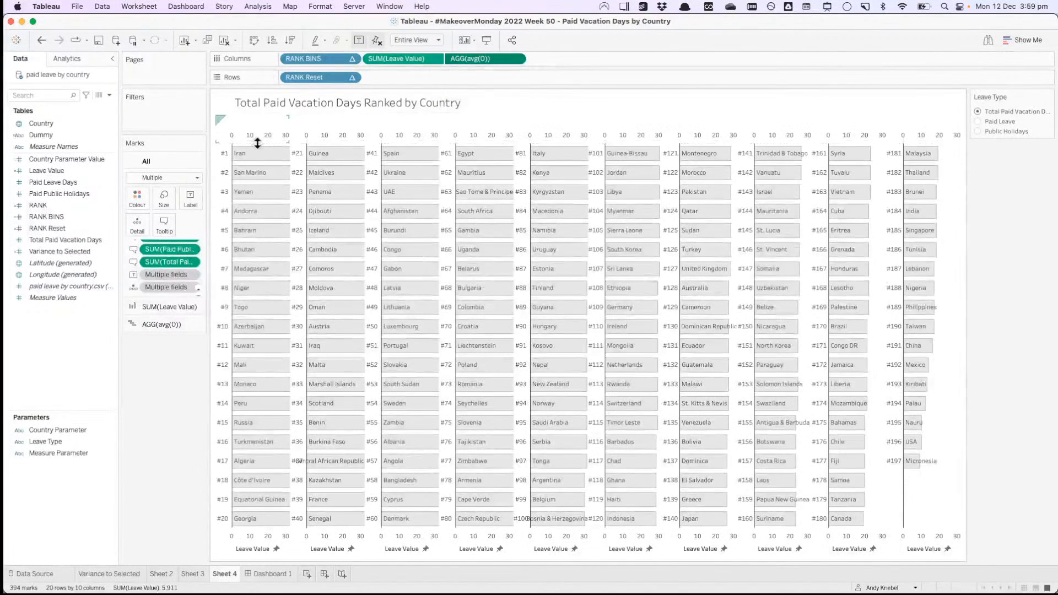
double_click(259, 137)
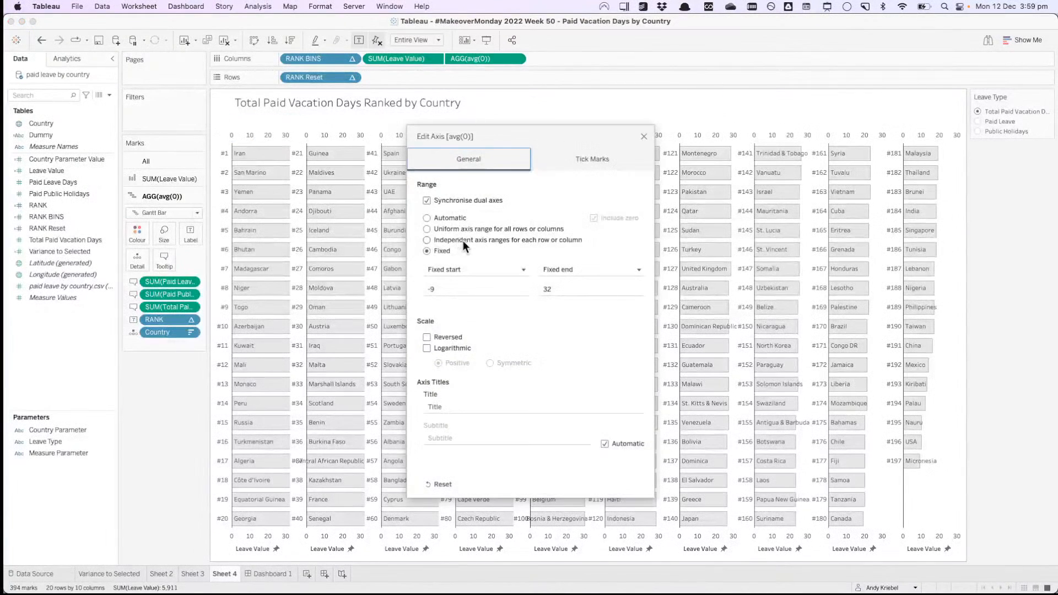
click(461, 288)
text(-20)
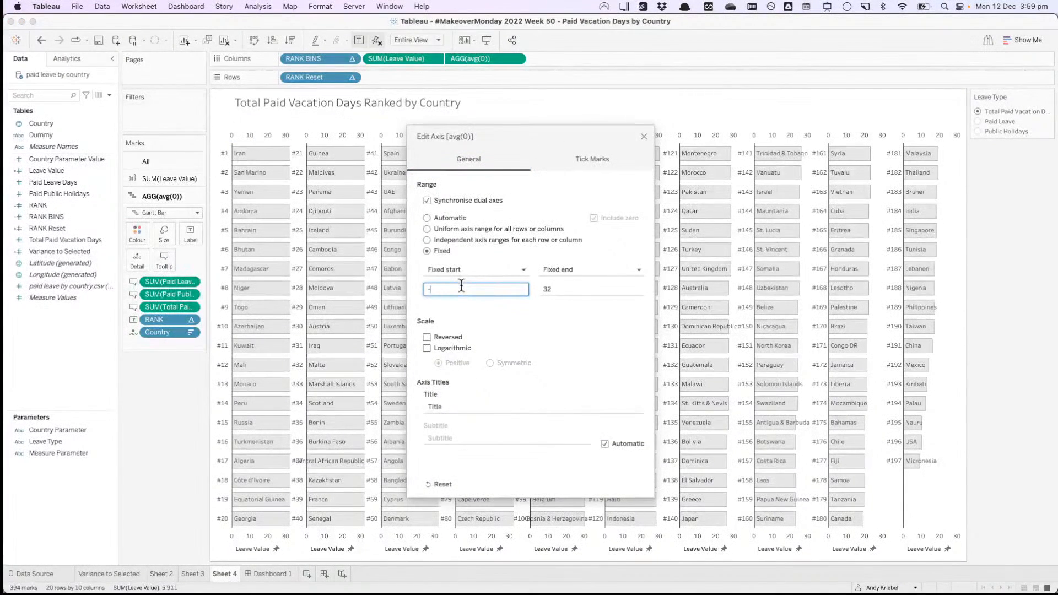
click(564, 267)
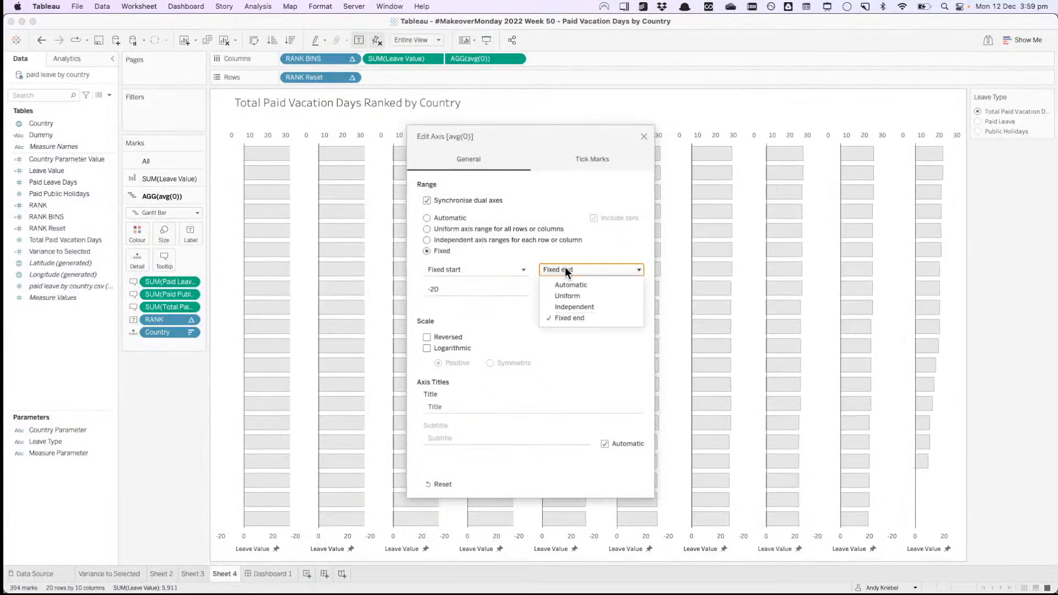
click(565, 286)
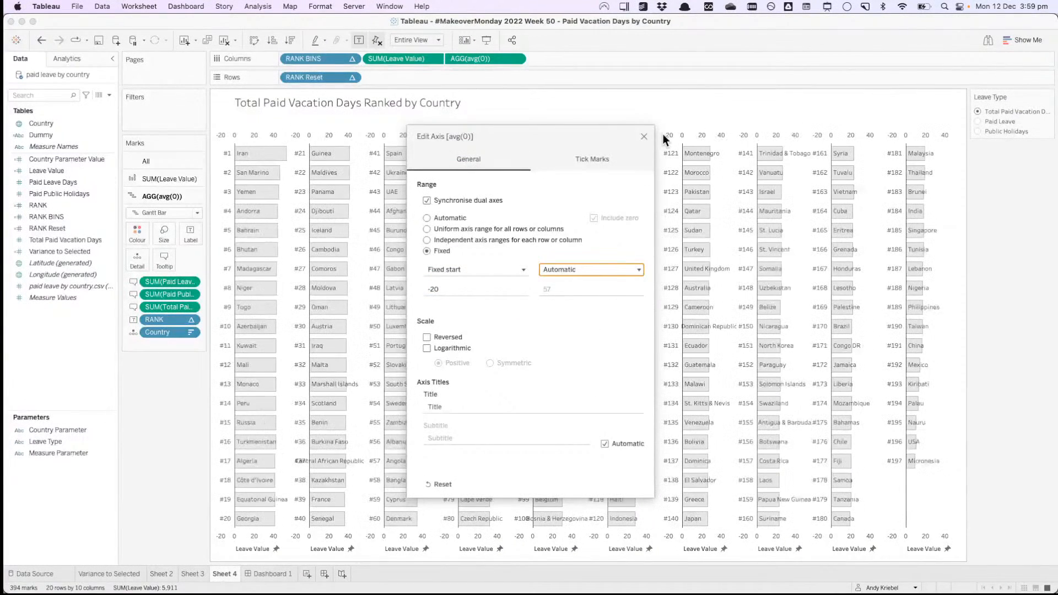
click(644, 137)
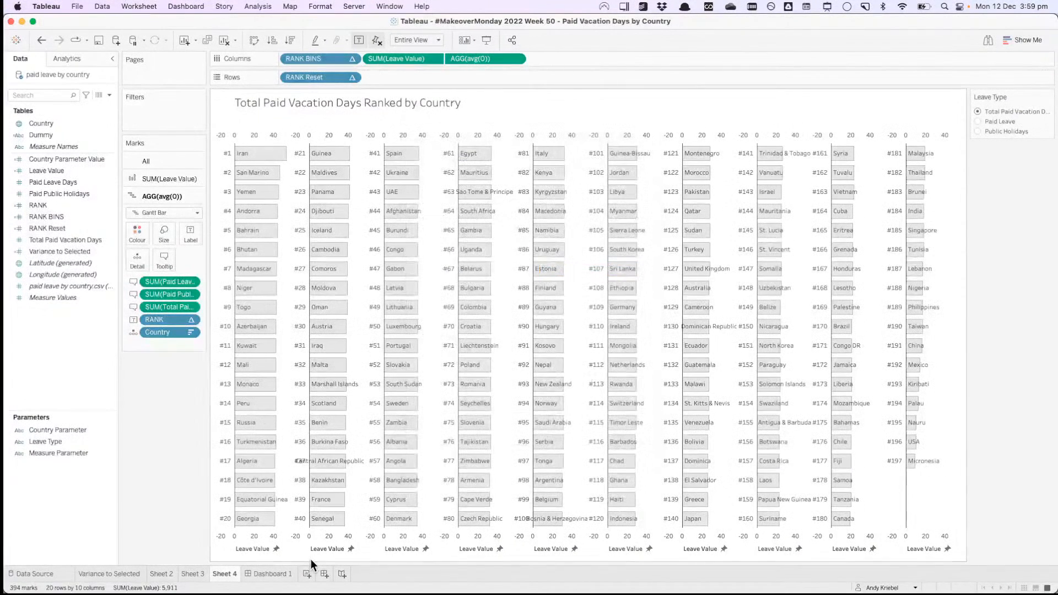
Step: On Dashboard 1, hide the header of the axis above the bars
click(268, 577)
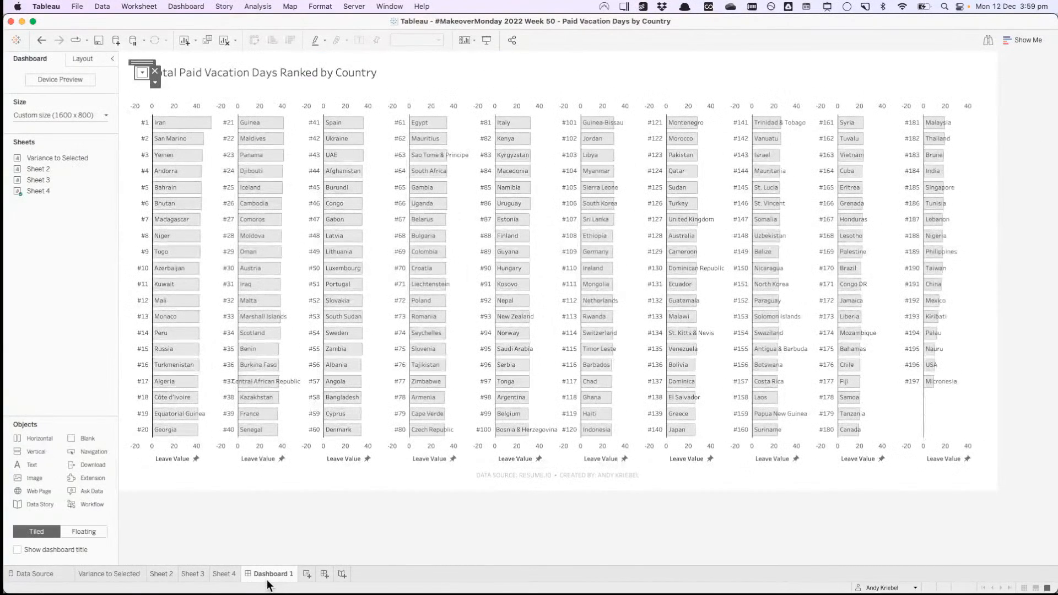
right_click(169, 104)
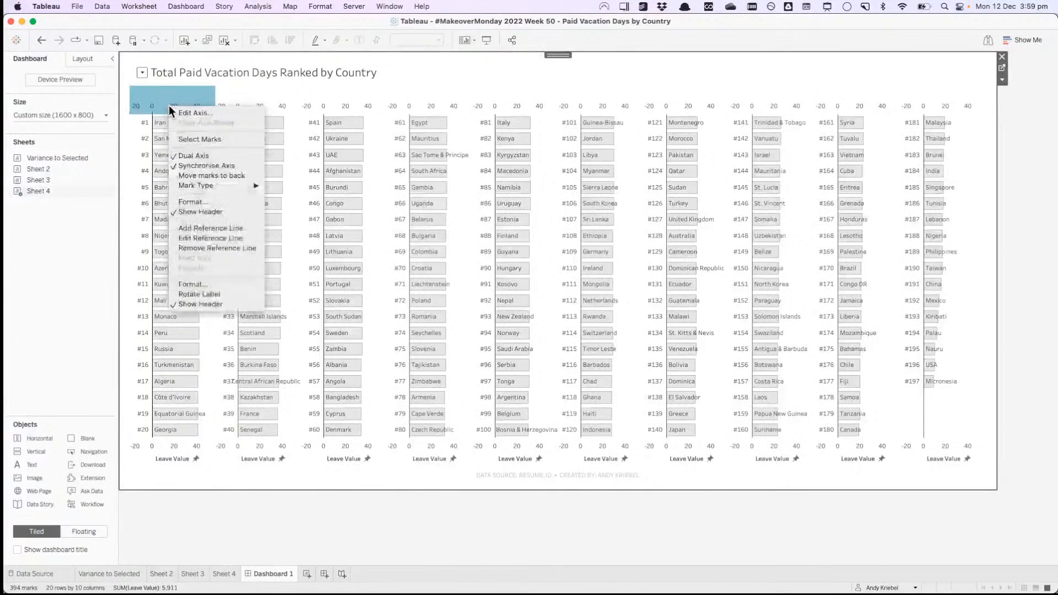
click(203, 212)
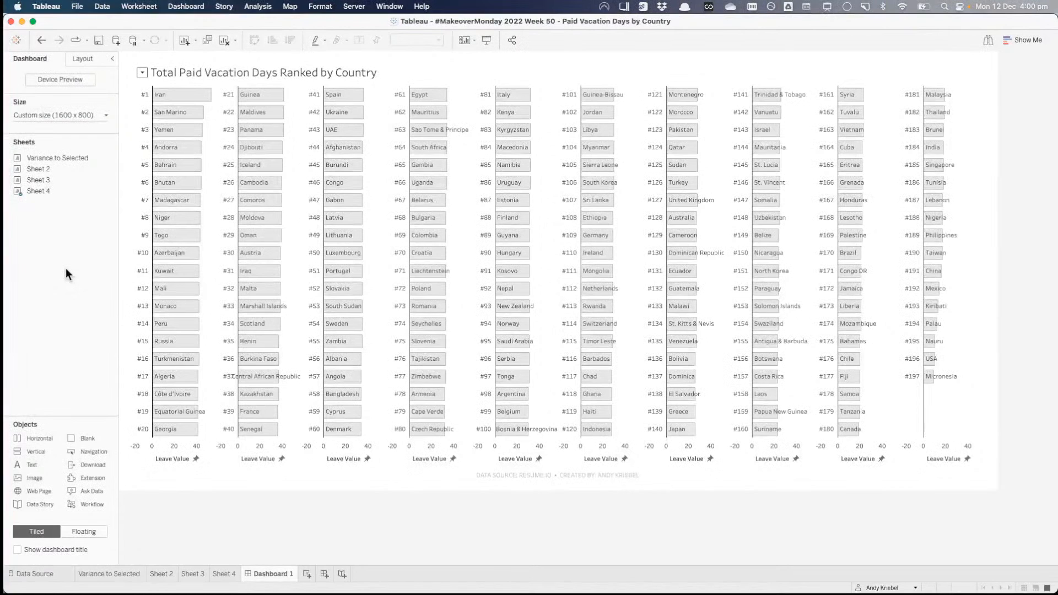
Step: Remove the word "Ranked" from the chart title so it reads <Parameters.Leave Type> by Country
click(241, 74)
double_click(240, 73)
double_click(402, 235)
key(BackSpace)
key(BackSpace)
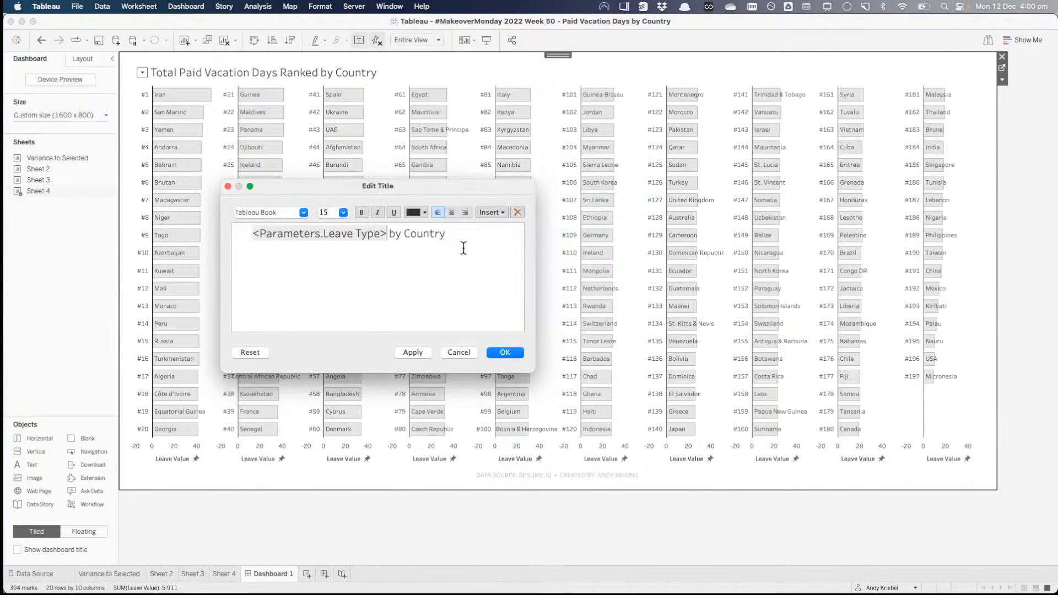
click(506, 352)
click(68, 304)
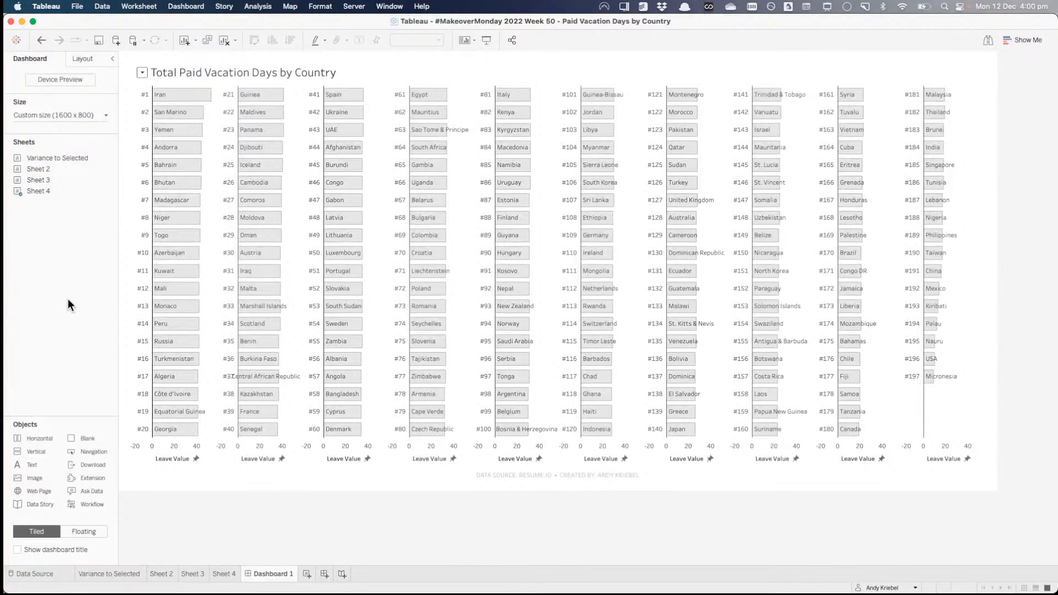
Step: Hide the header of the Leave Value axis below the bars on the dashboard
right_click(163, 448)
click(192, 545)
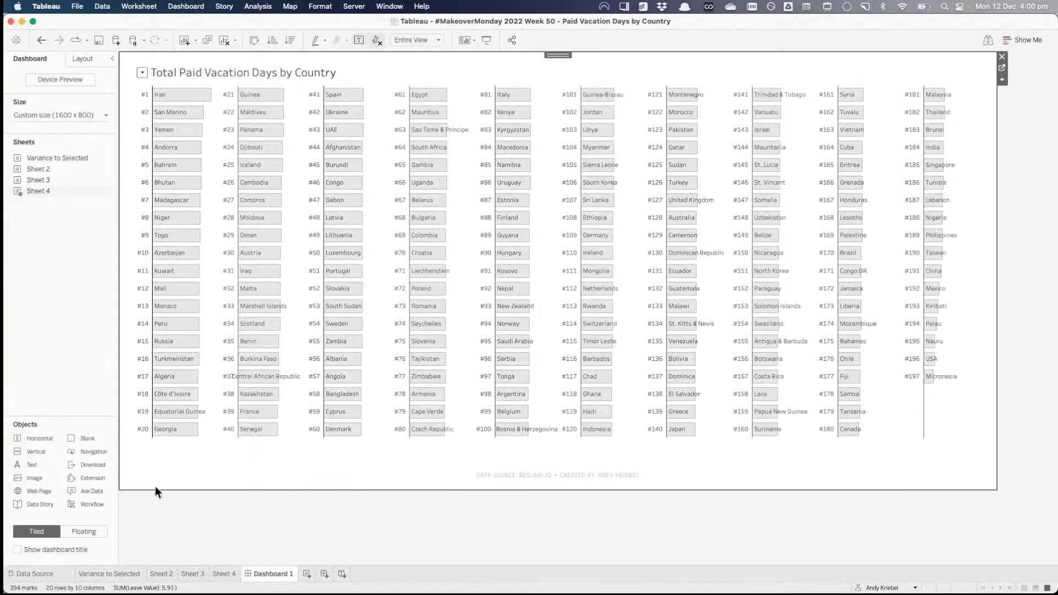
mouse_move(281, 405)
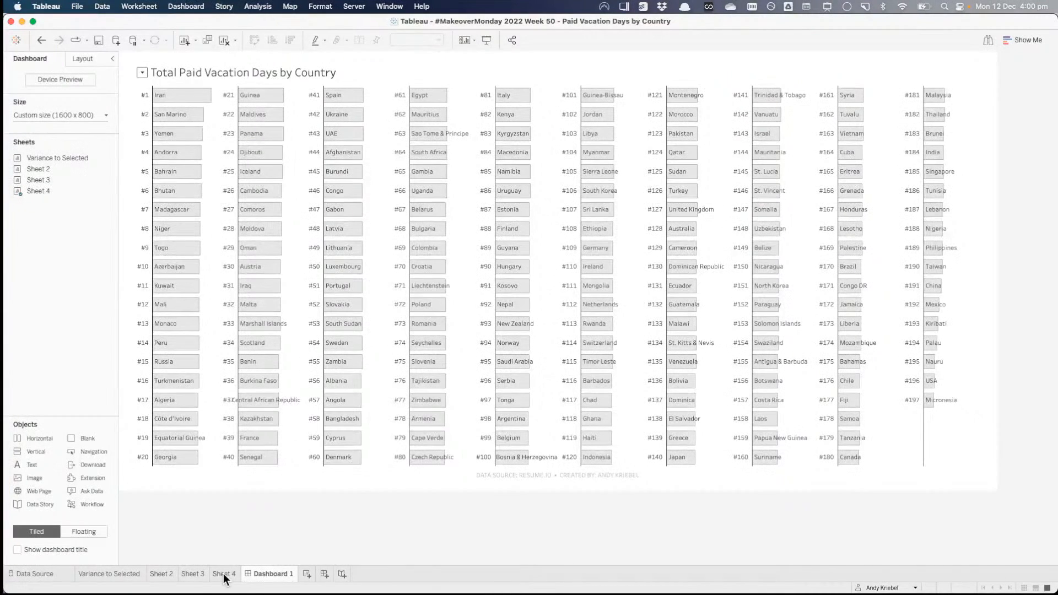
Step: Create a new worksheet and list the Country field on its rows
click(161, 573)
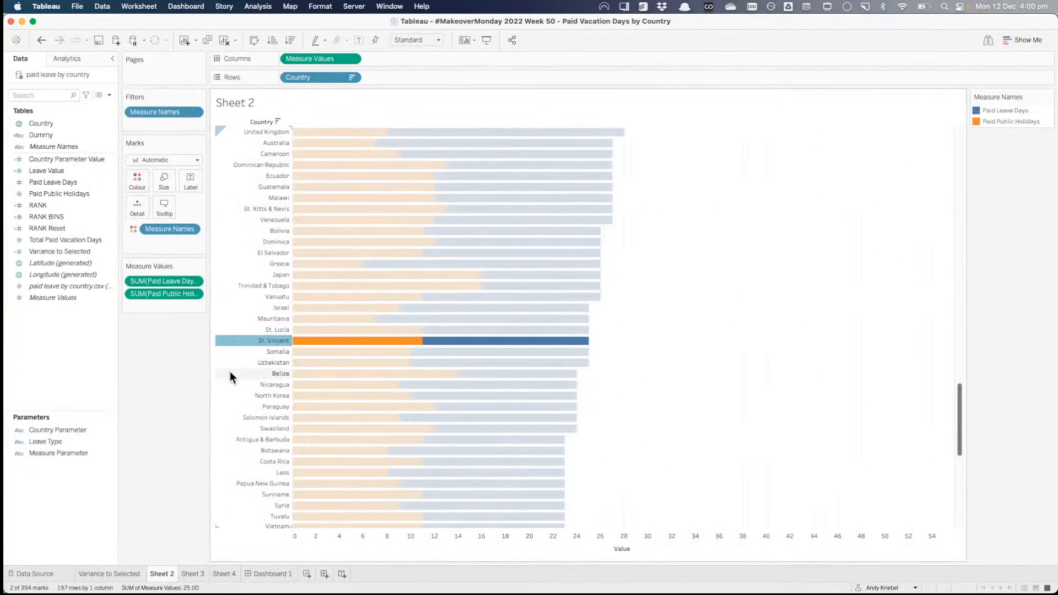
click(307, 574)
drag(60, 123, 221, 186)
scroll(273, 332, down, 5)
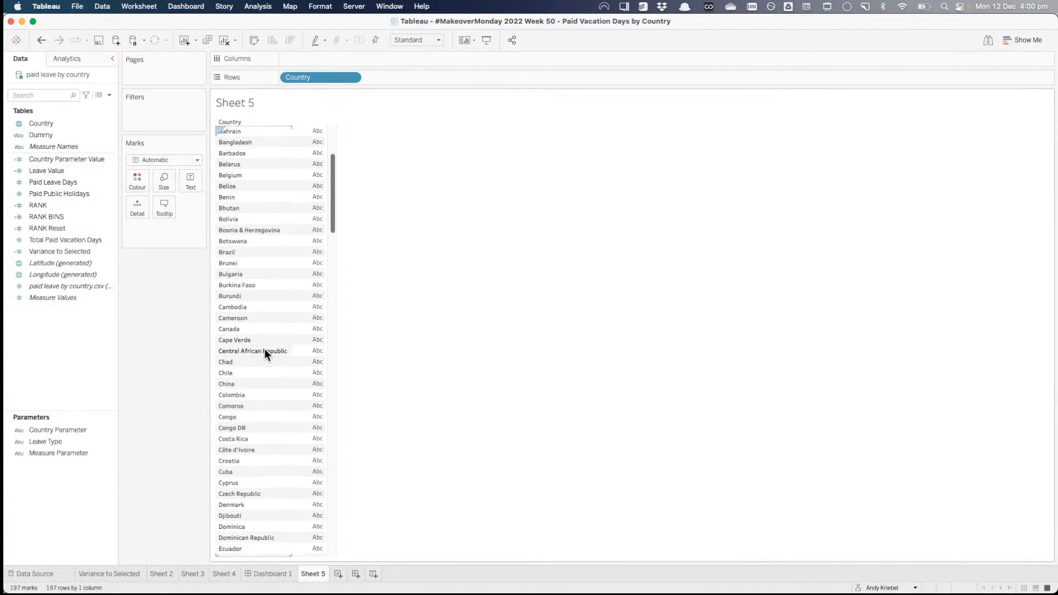
Step: Change the alias of Central African Republic to "Central African Rep." and return to Dashboard 1
right_click(264, 351)
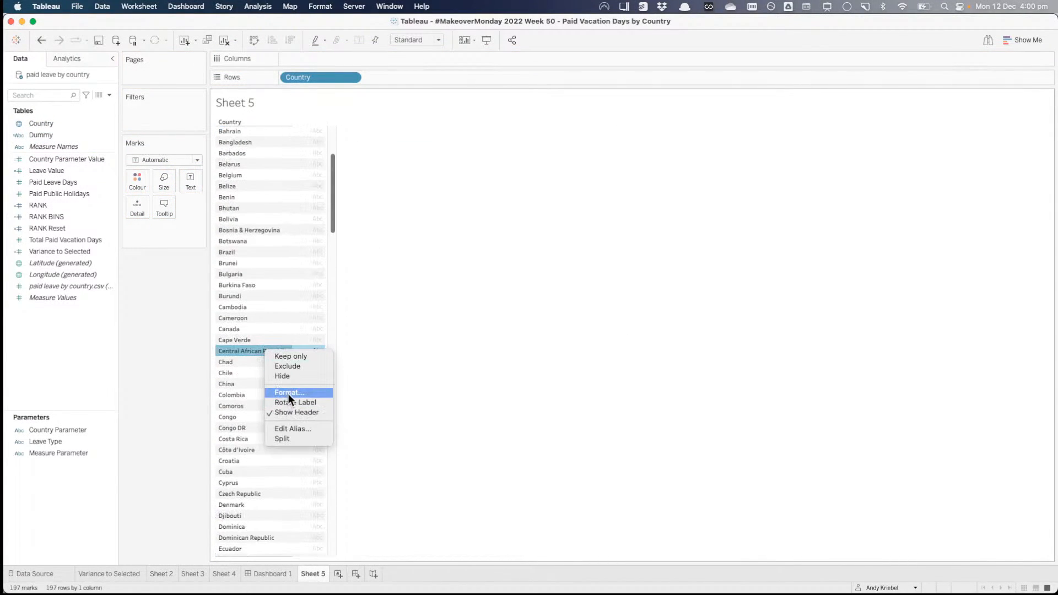
click(287, 429)
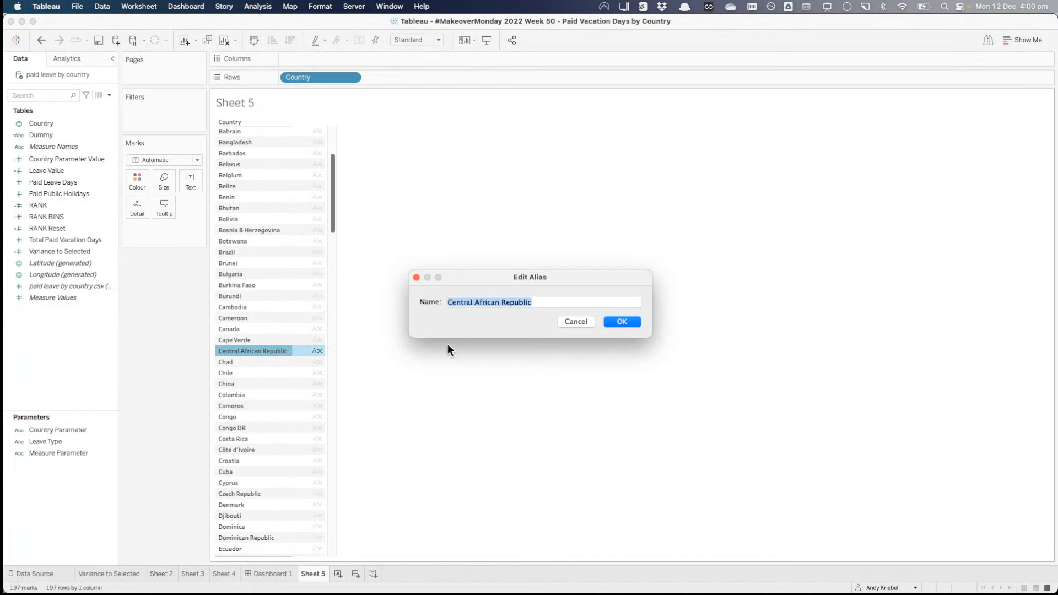
click(471, 298)
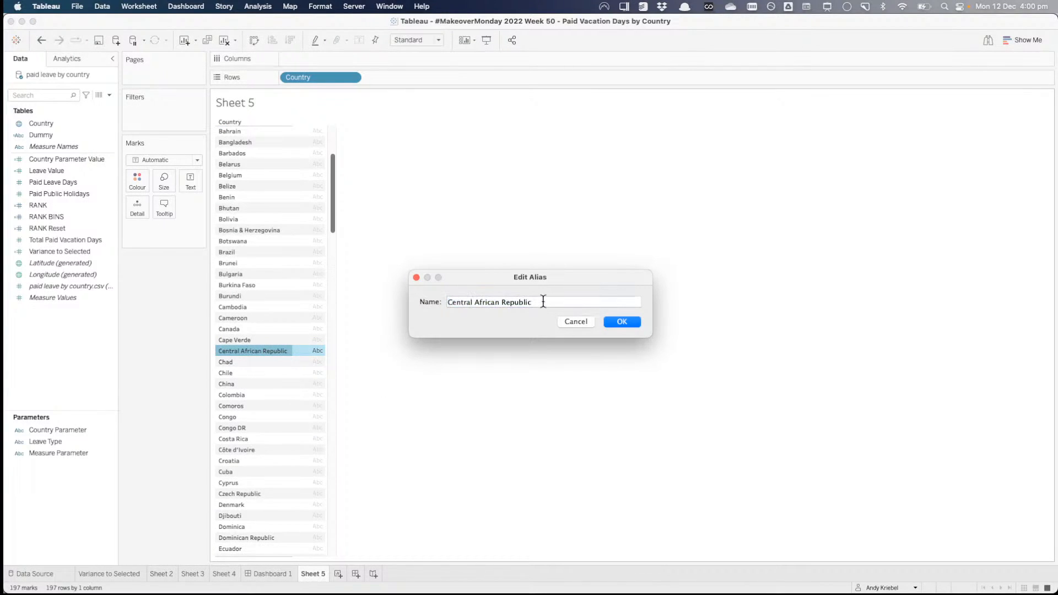
key(super+a)
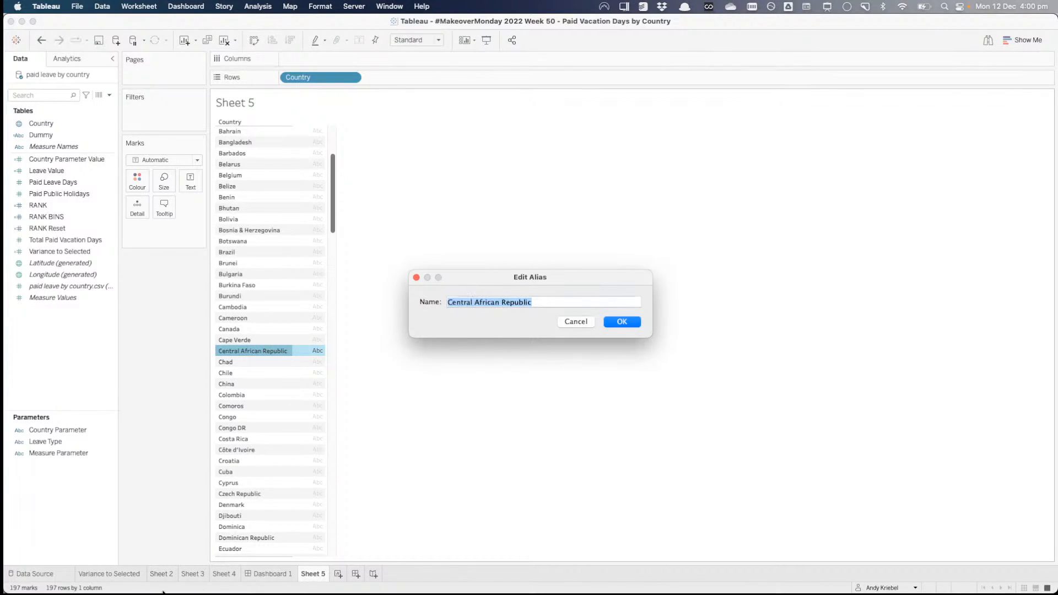
click(473, 301)
key(BackSpace)
key(BackSpace)
key(BackSpace)
key(BackSpace)
key(BackSpace)
text(.)
key(BackSpace)
key(BackSpace)
key(BackSpace)
key(BackSpace)
key(BackSpace)
key(BackSpace)
text(ent.)
key(BackSpace)
key(BackSpace)
key(BackSpace)
key(BackSpace)
text(trl)
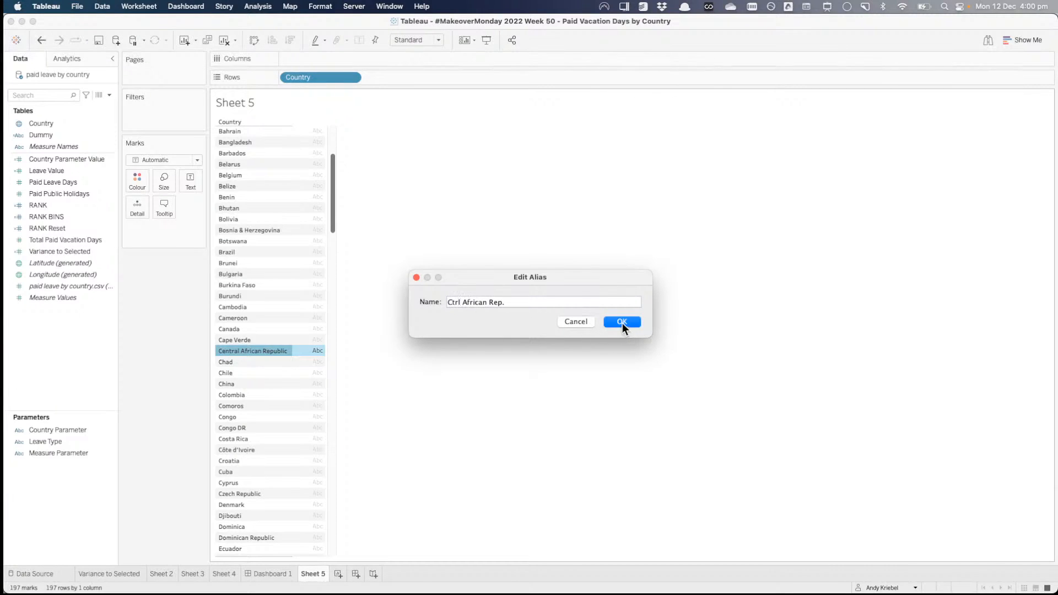
key(BackSpace)
key(BackSpace)
key(BackSpace)
text(entral)
click(629, 322)
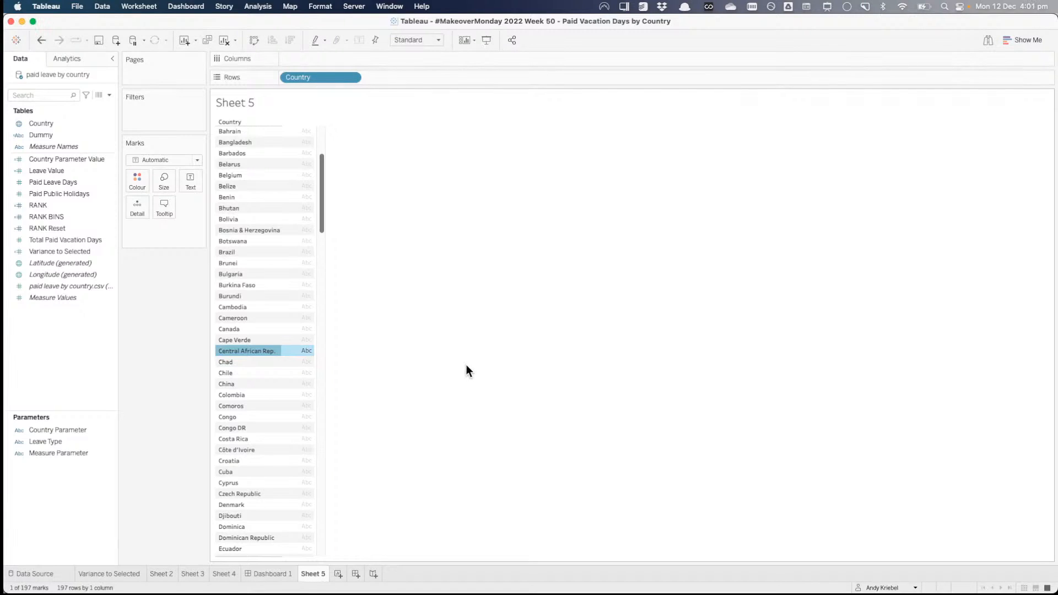
click(271, 574)
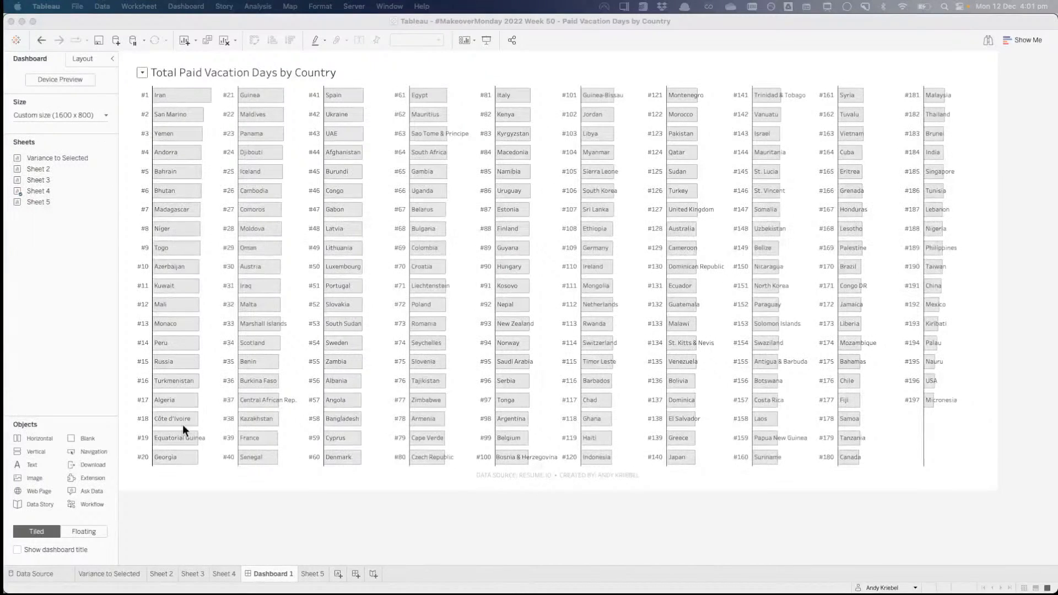
click(419, 517)
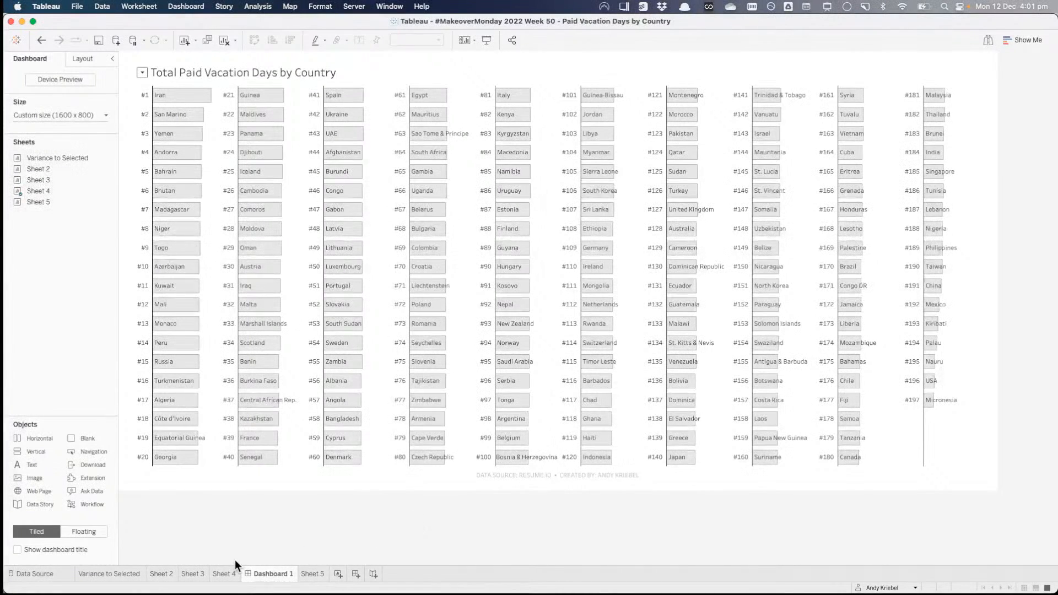
Step: Review the RANK BINS calculation from Sheet 4, close it and return to Dashboard 1
click(223, 573)
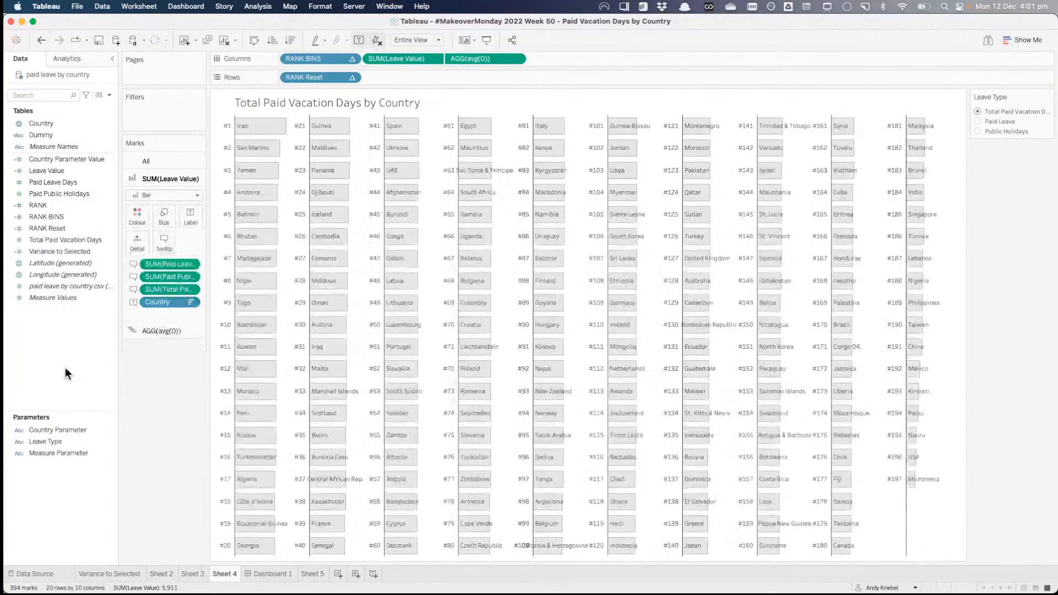
right_click(46, 217)
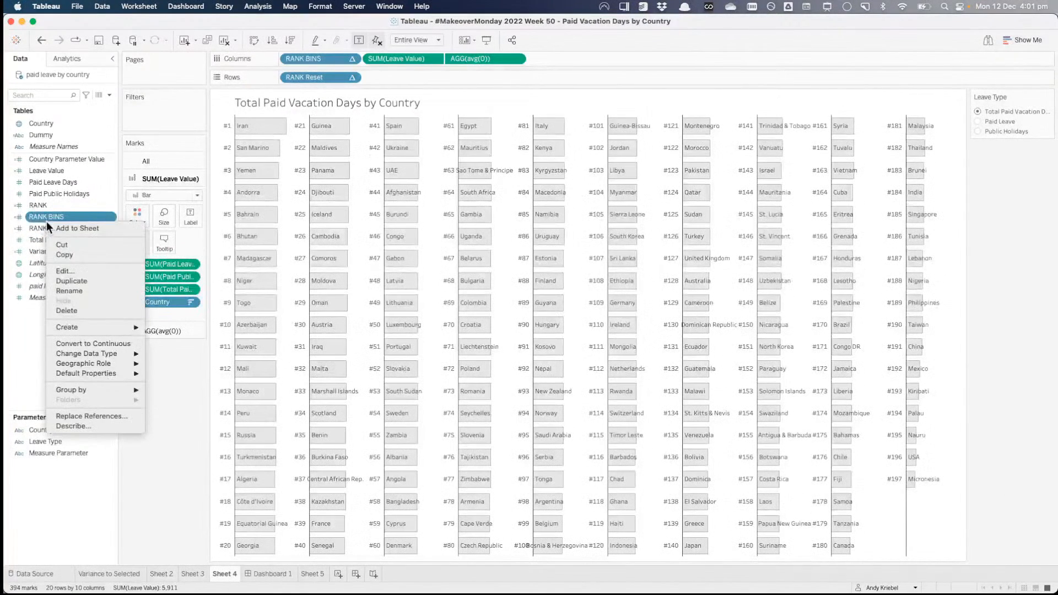
click(147, 266)
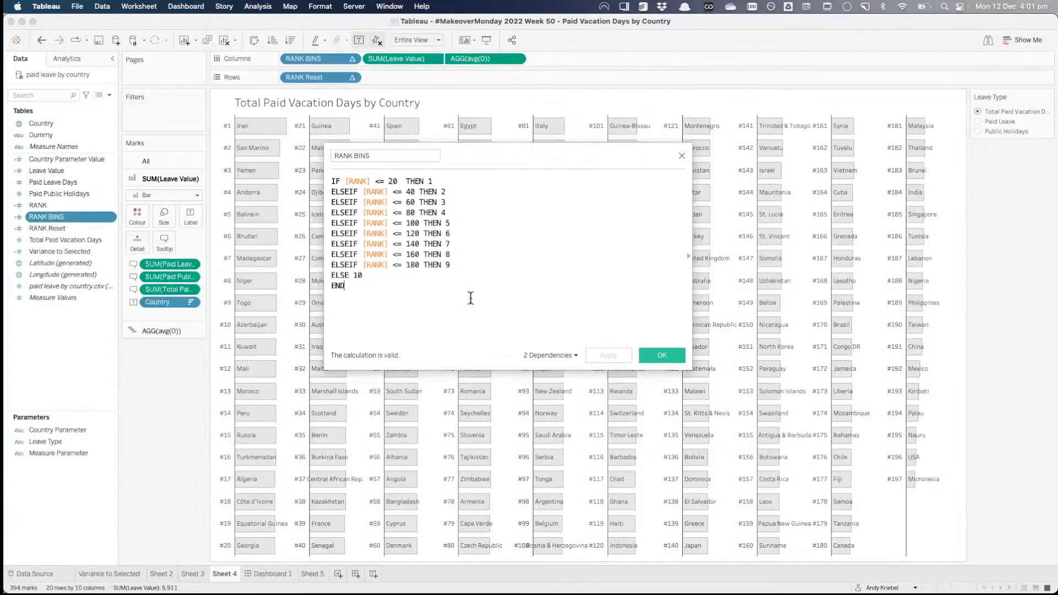
click(495, 266)
click(660, 356)
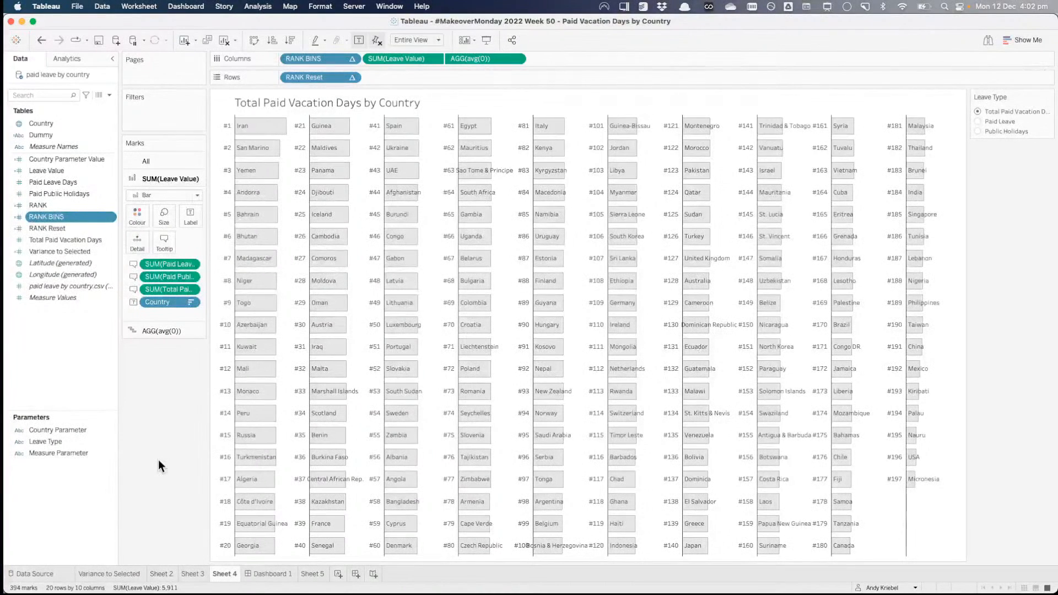
click(269, 574)
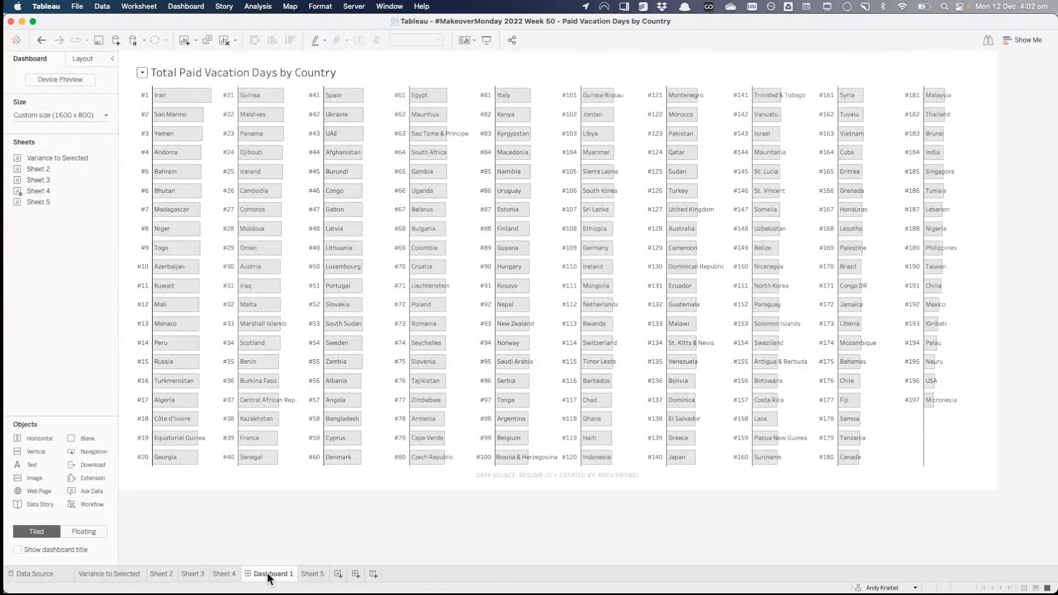